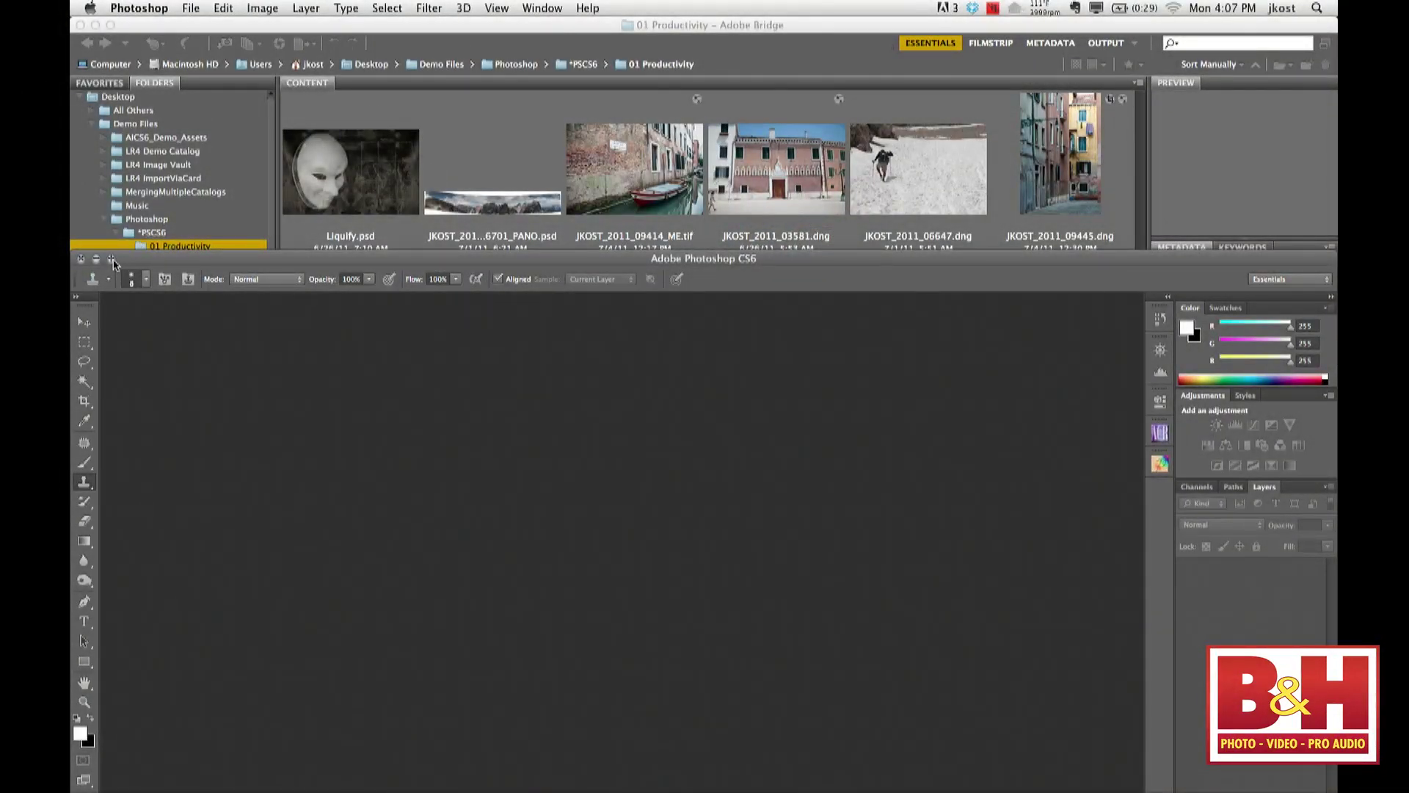
Enlarge the application window to fill the screen and bring up the General preferences near the middle of the workspace
left_click(111, 259)
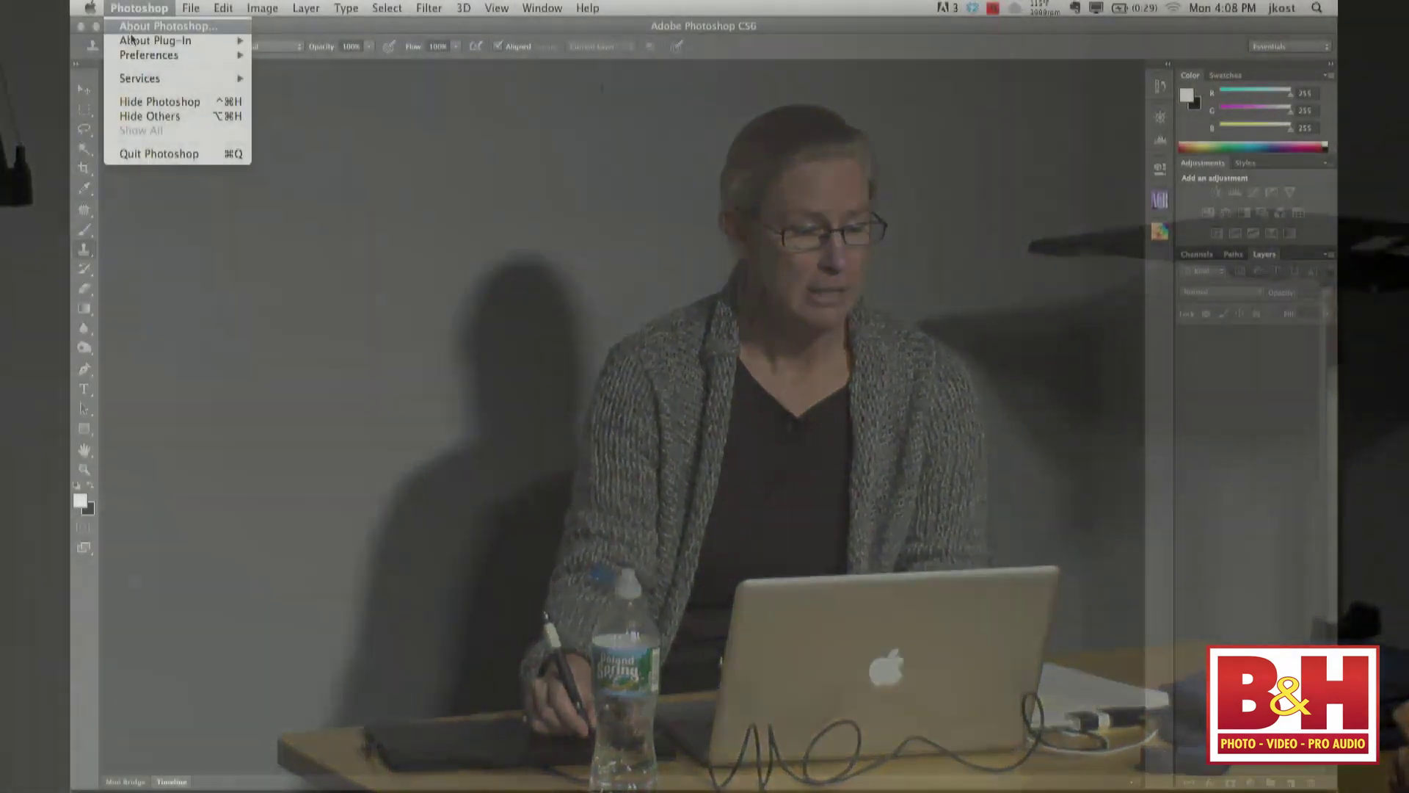
mouse_move(127, 55)
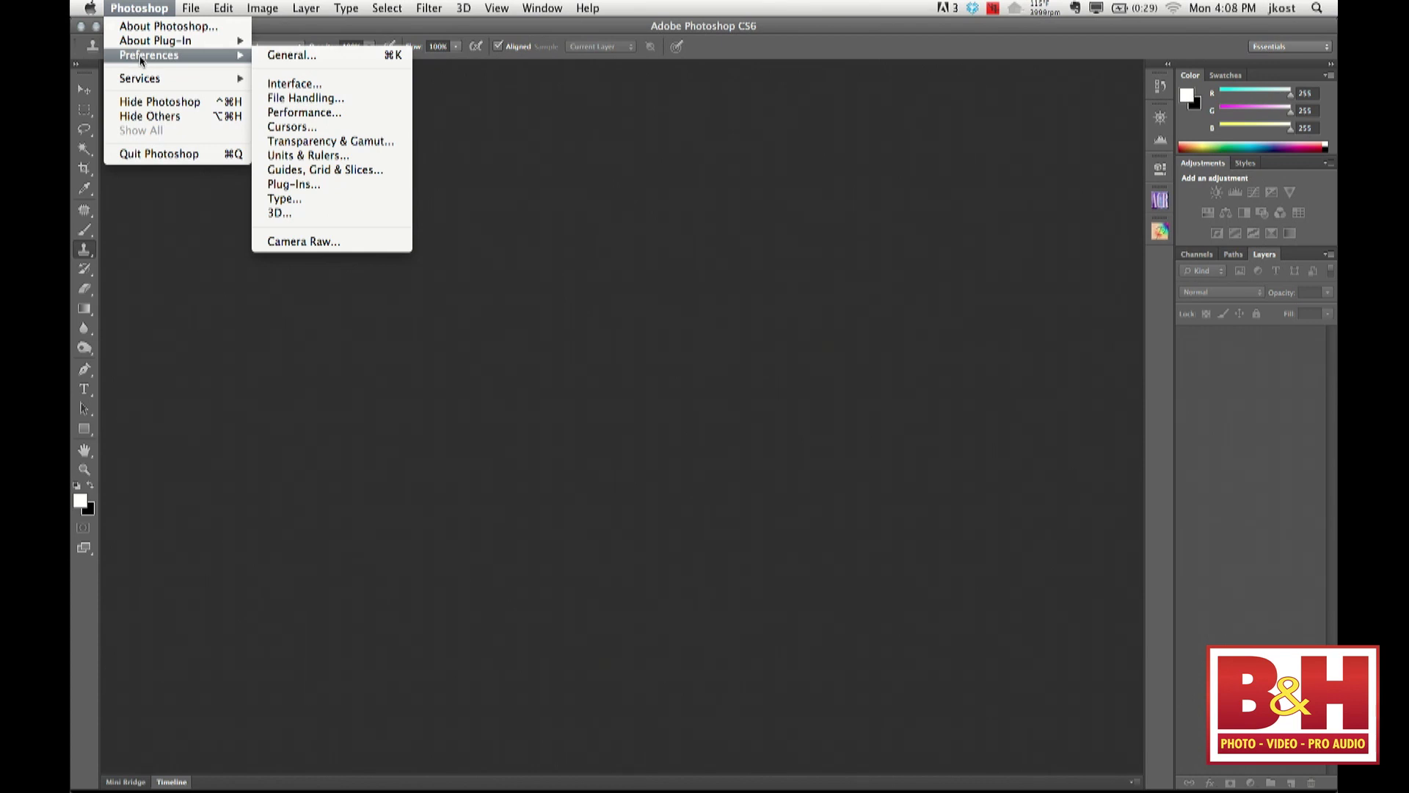
left_click(306, 57)
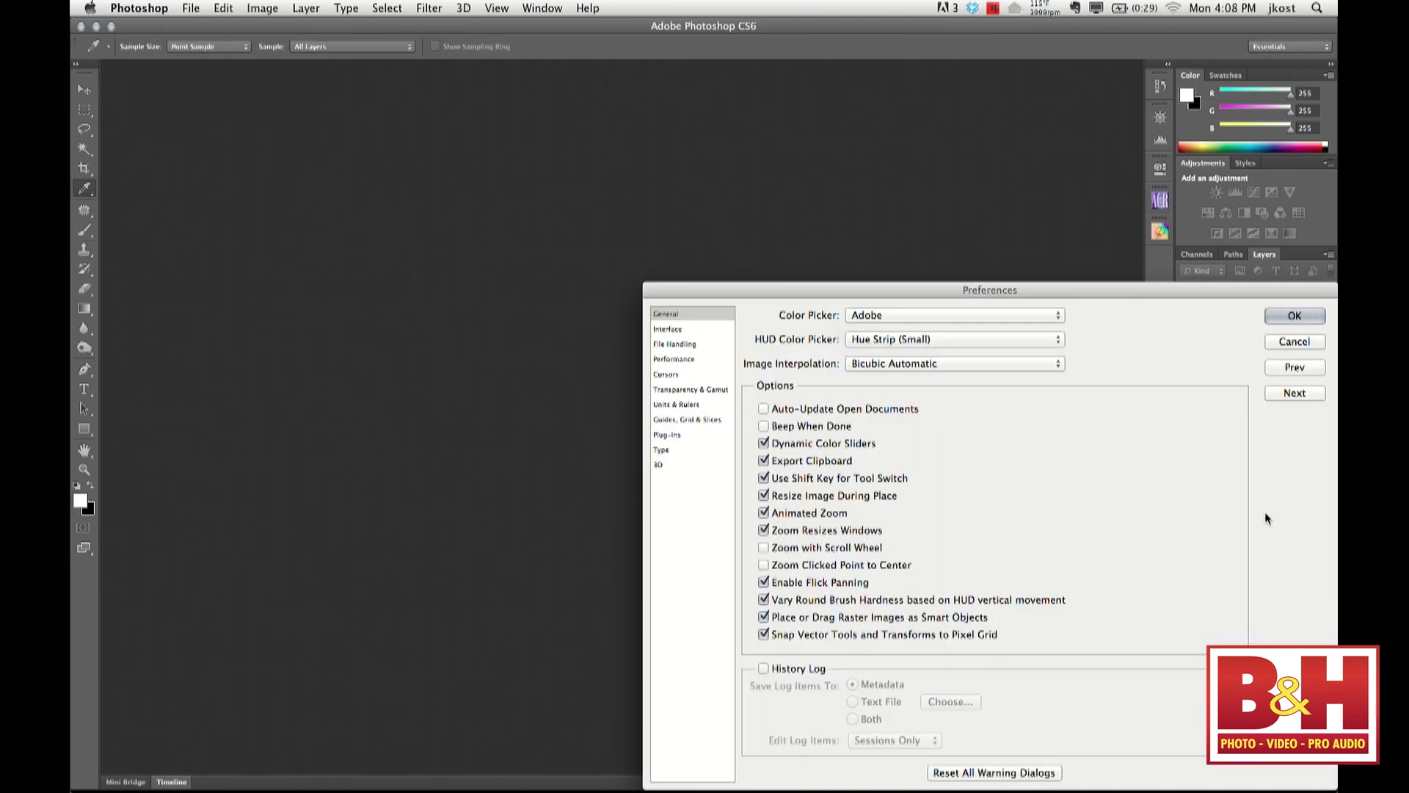
left_click_drag(1073, 287, 760, 87)
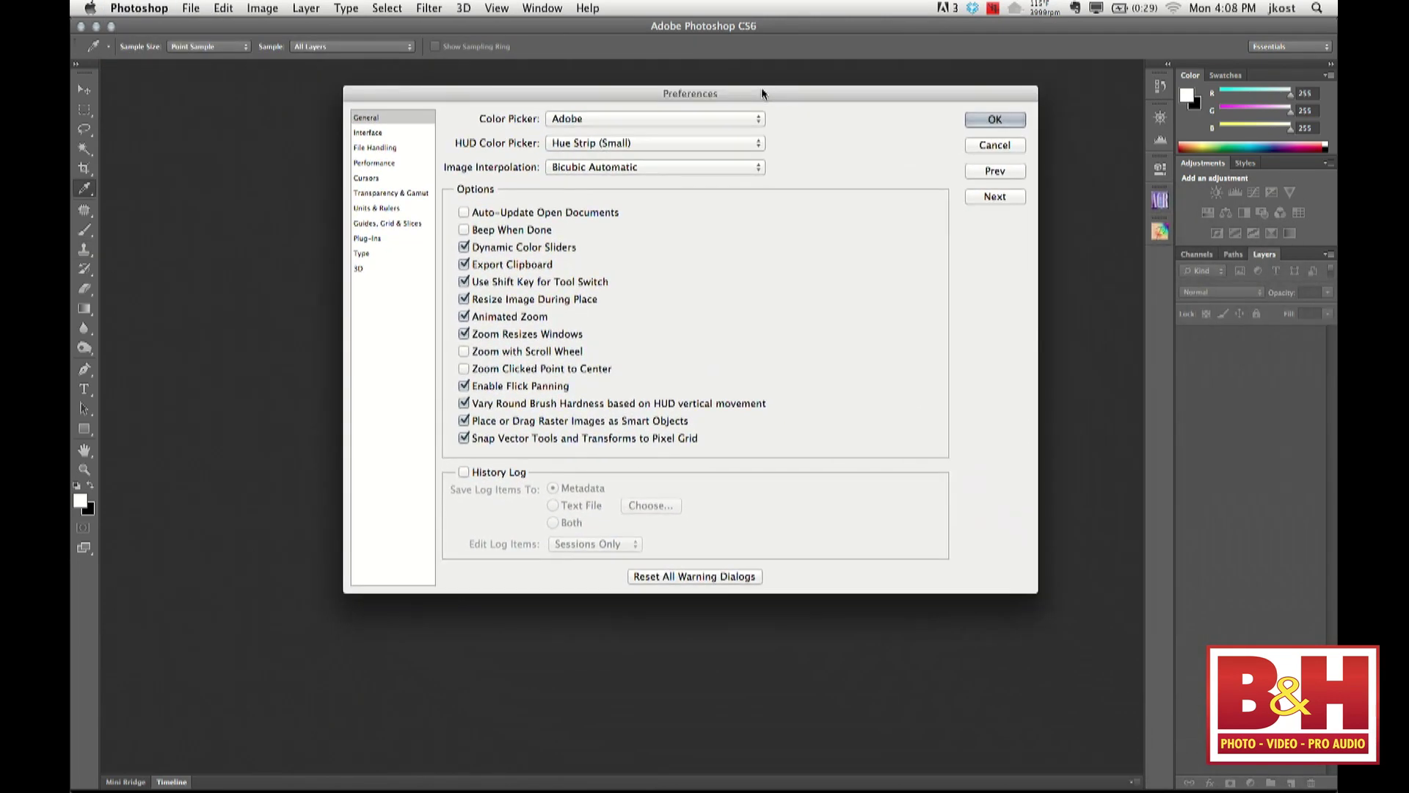
Try out all four interface color themes in the Interface preferences, finishing on the darkest one
left_click(370, 133)
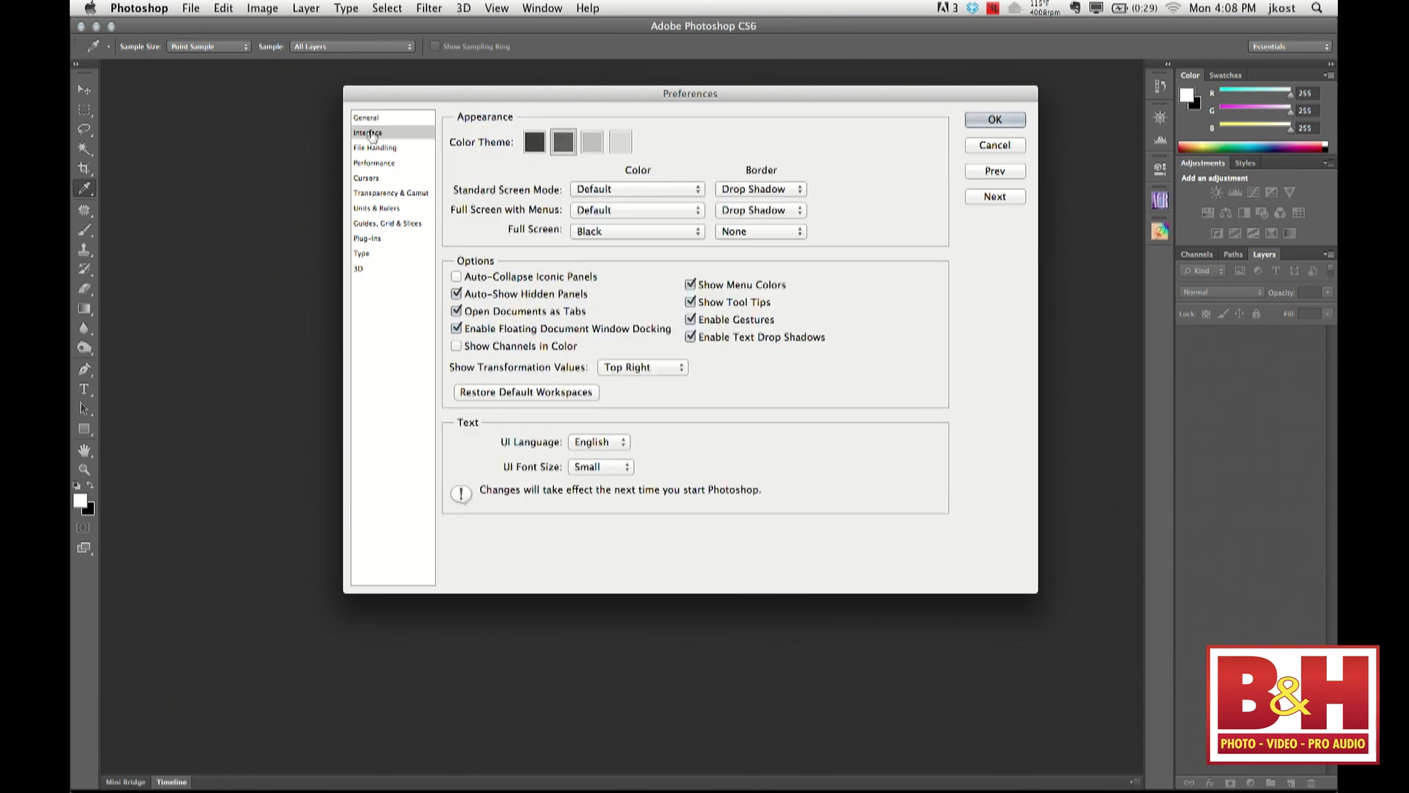
left_click(535, 145)
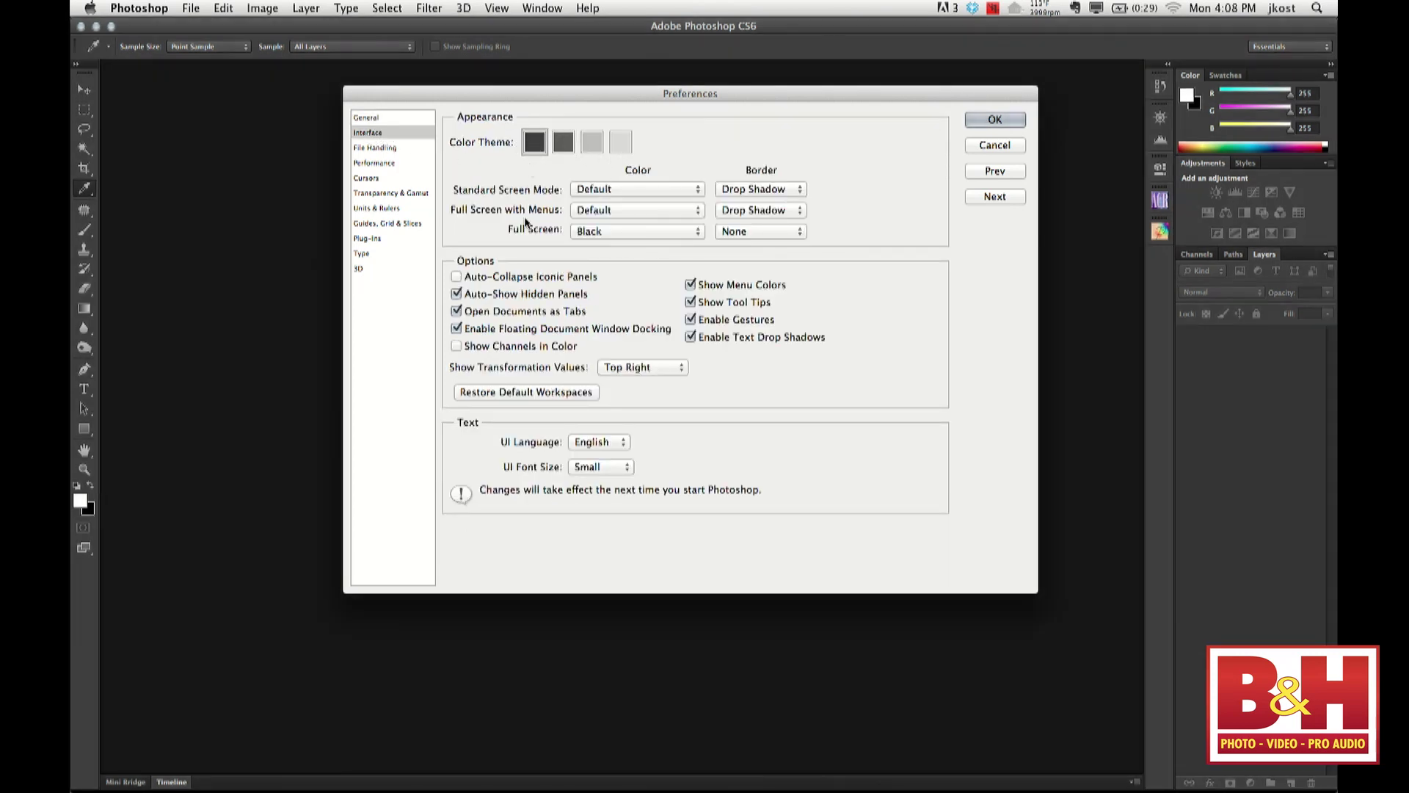
left_click(564, 149)
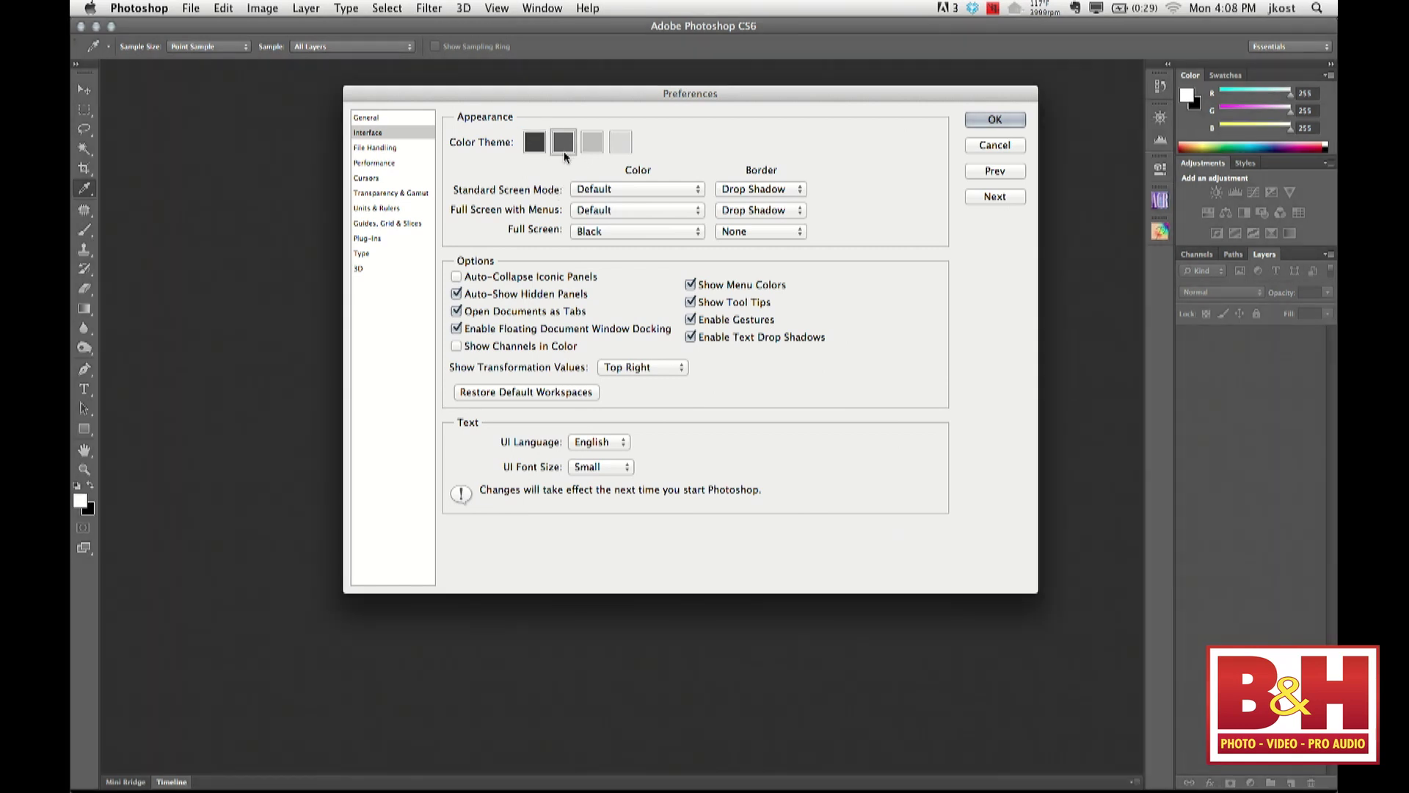
left_click(592, 143)
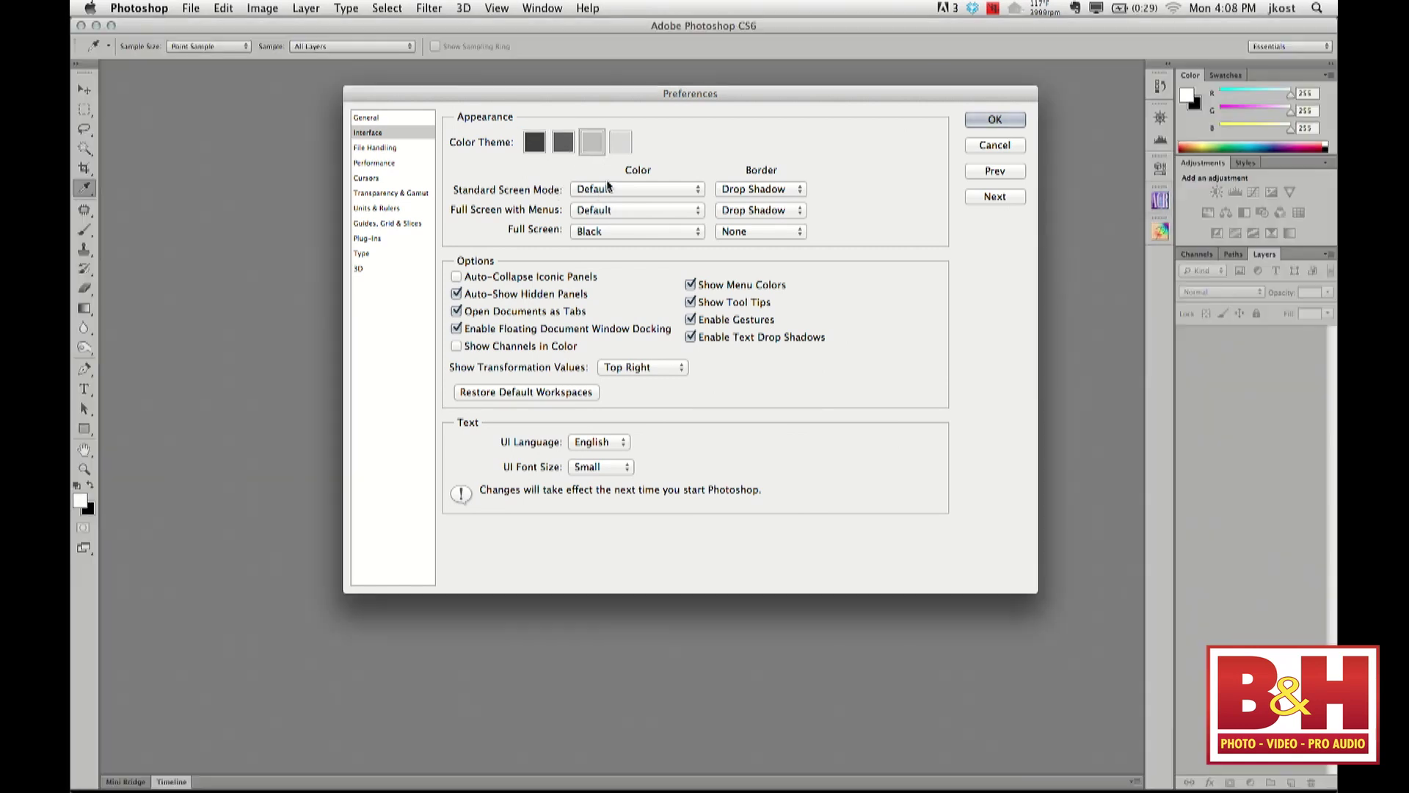
left_click(619, 144)
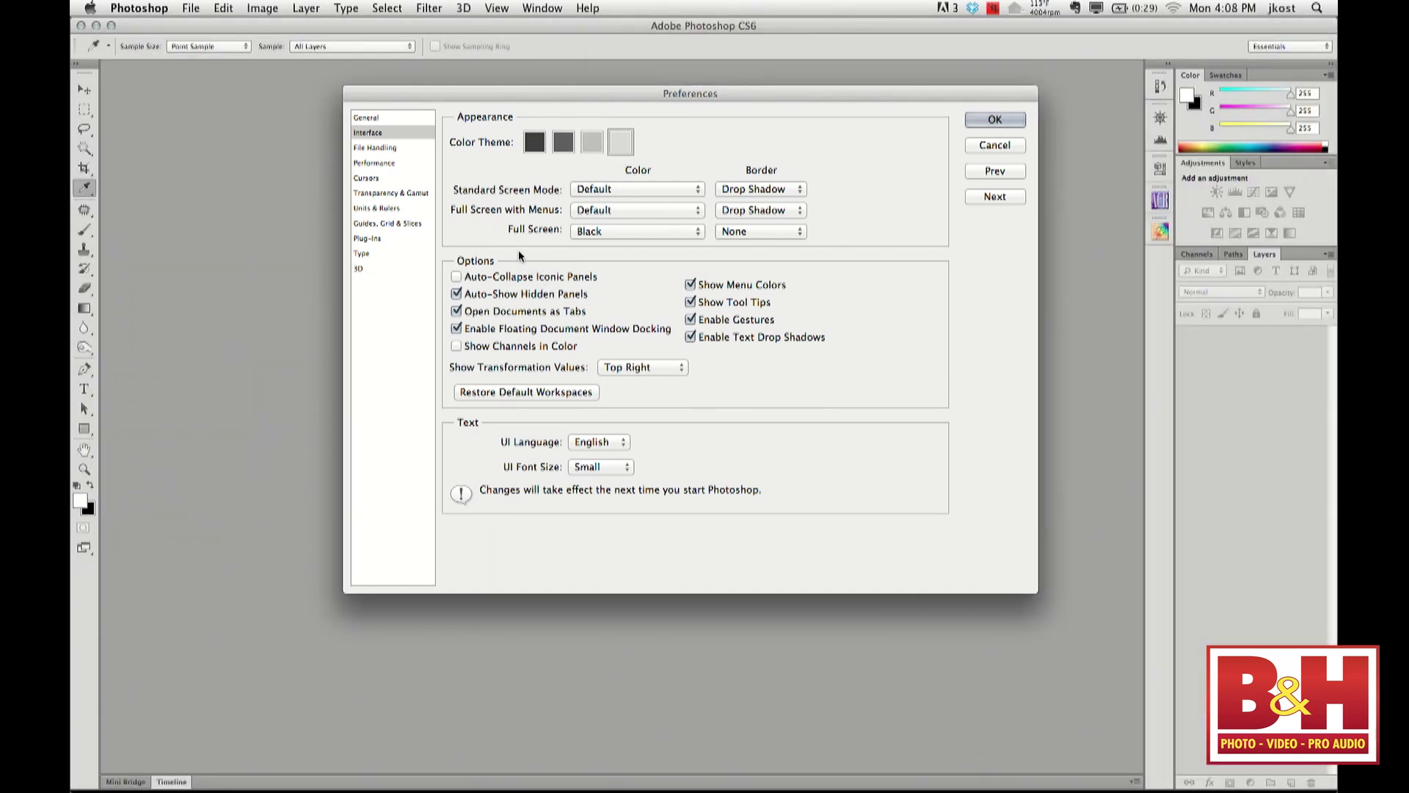
left_click(534, 147)
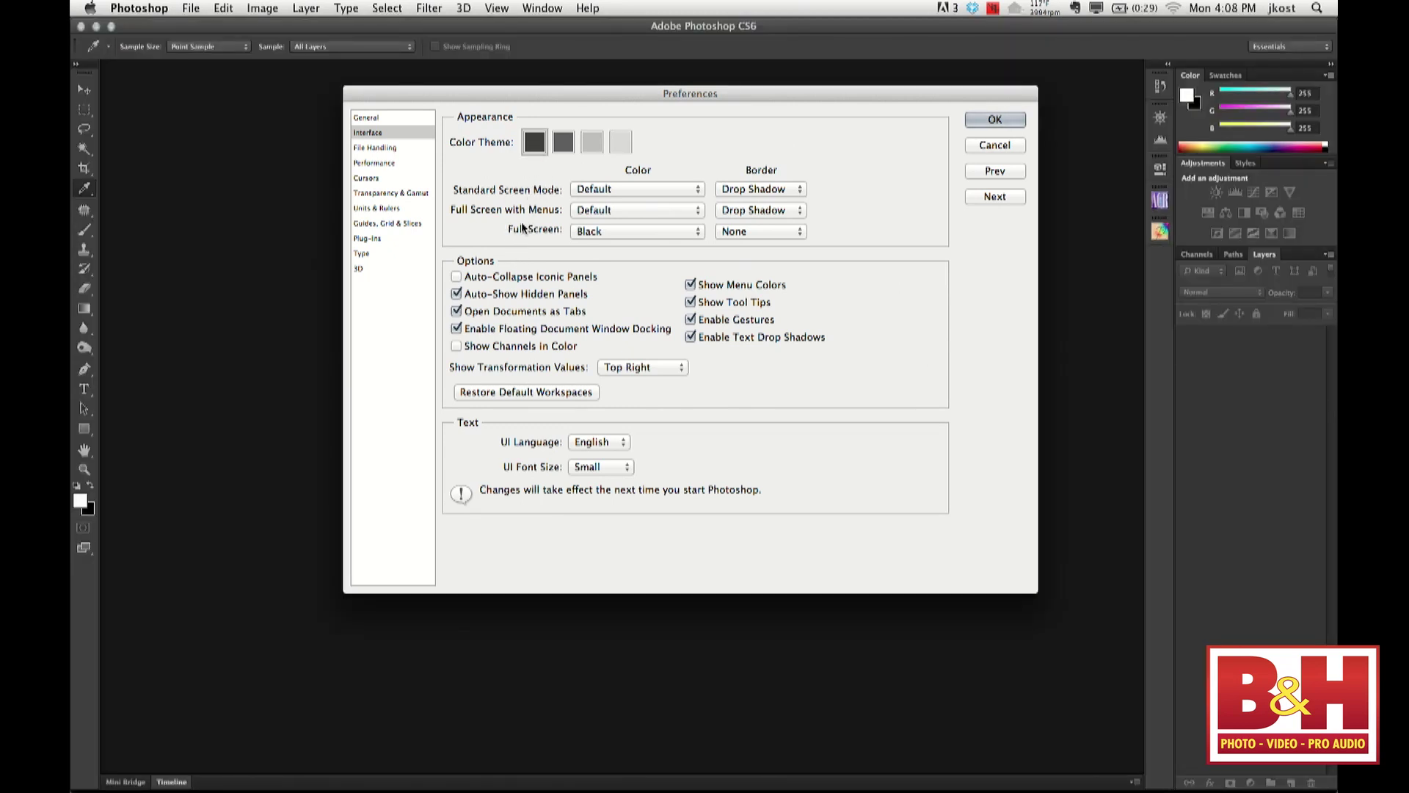
Review the General preferences options and the Show Transformation Values choices in the Interface preferences
left_click(395, 120)
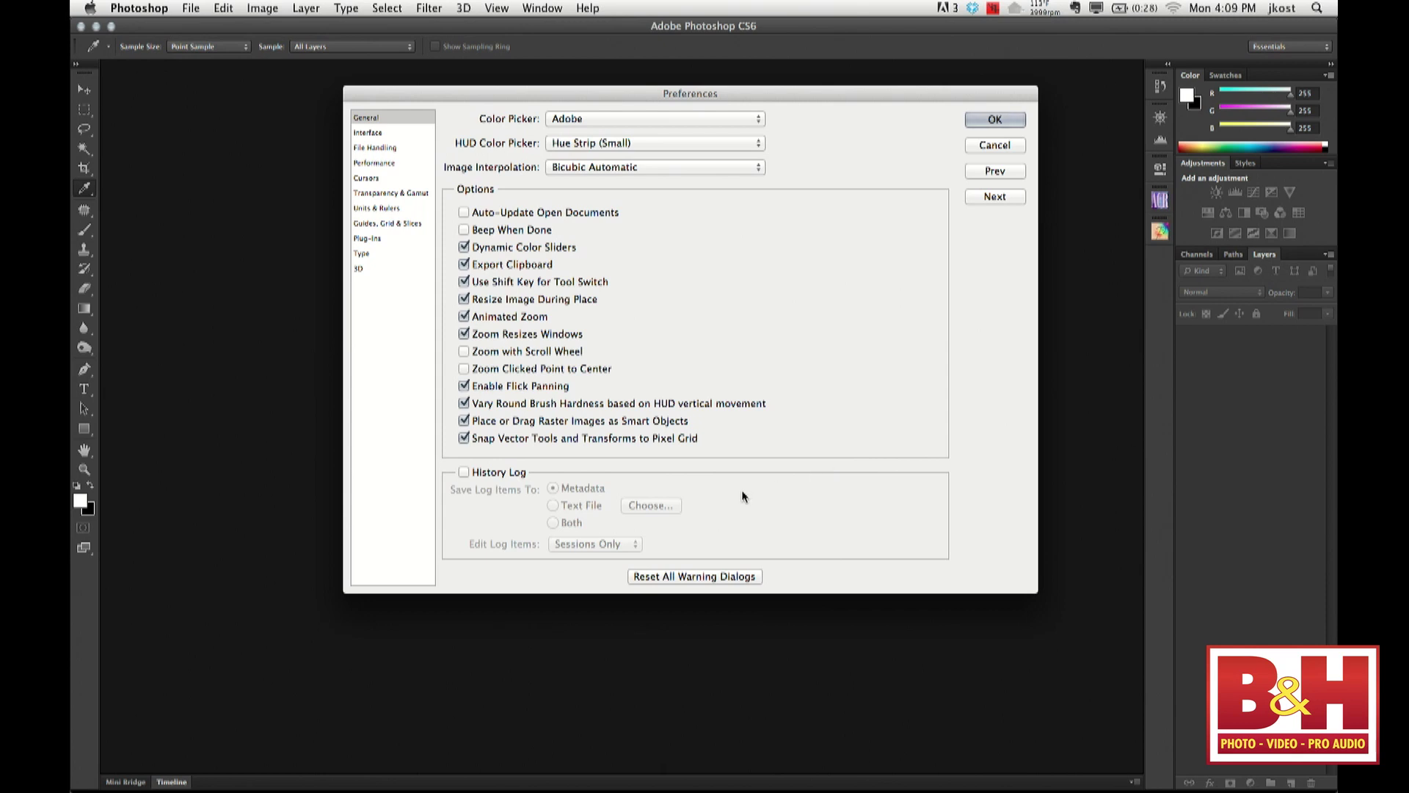
left_click(464, 387)
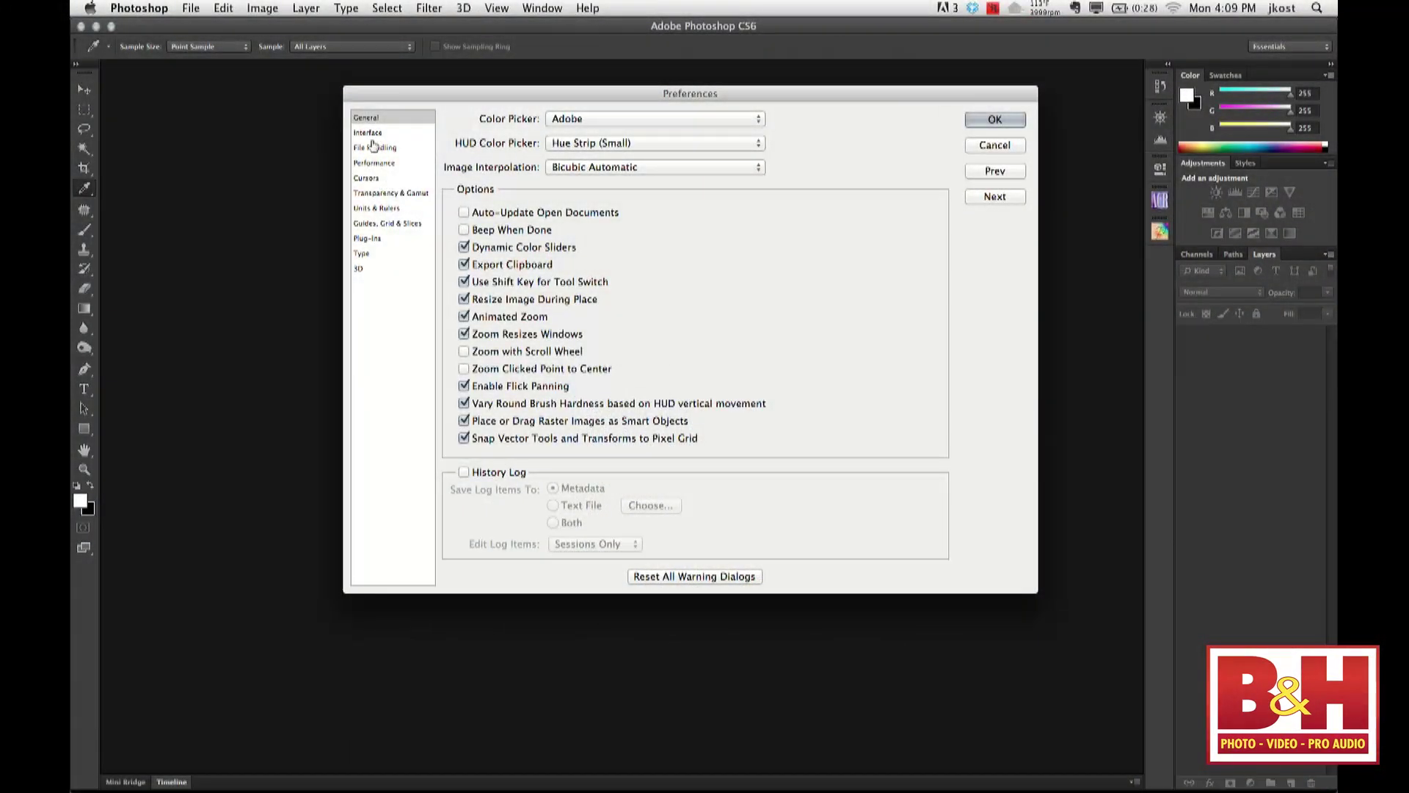
left_click(370, 133)
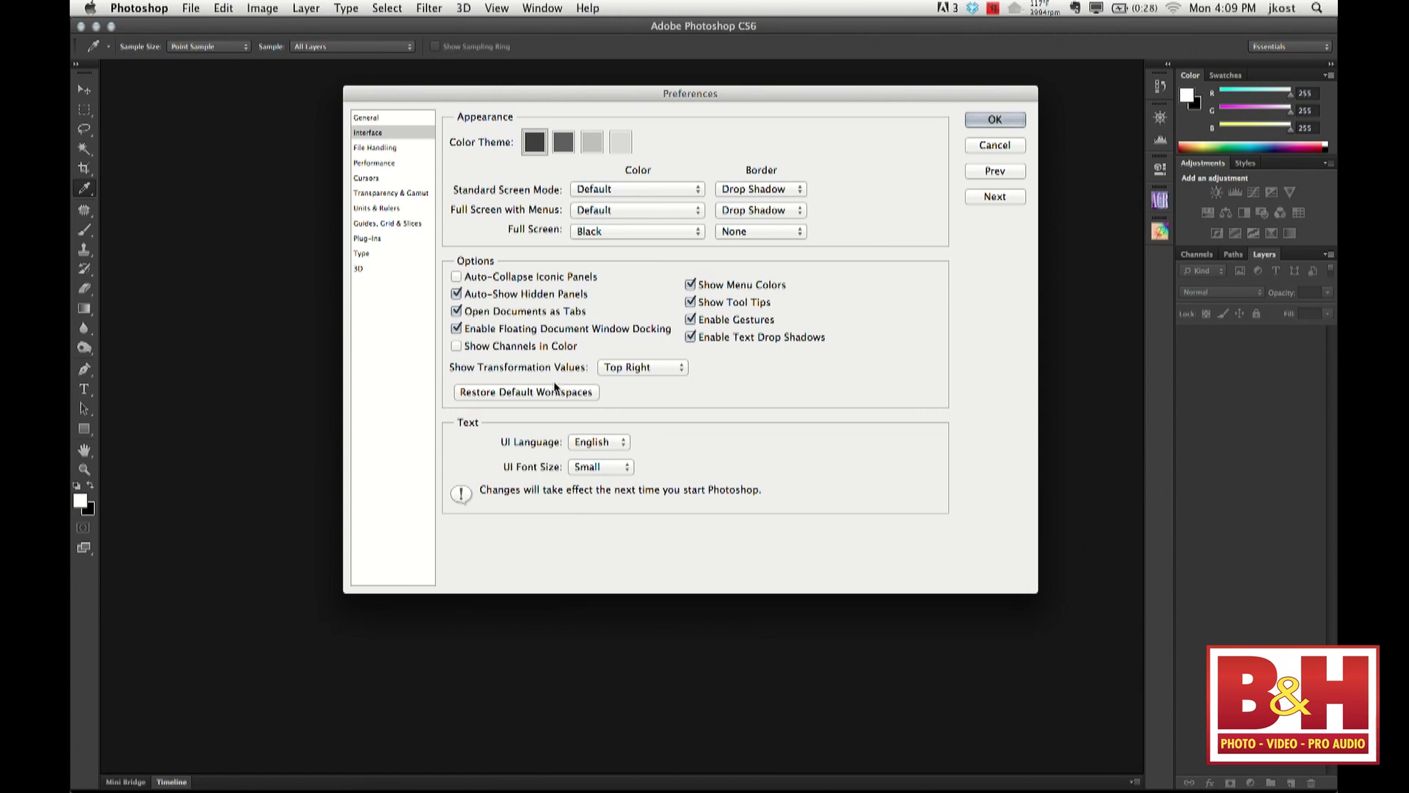
left_click(648, 369)
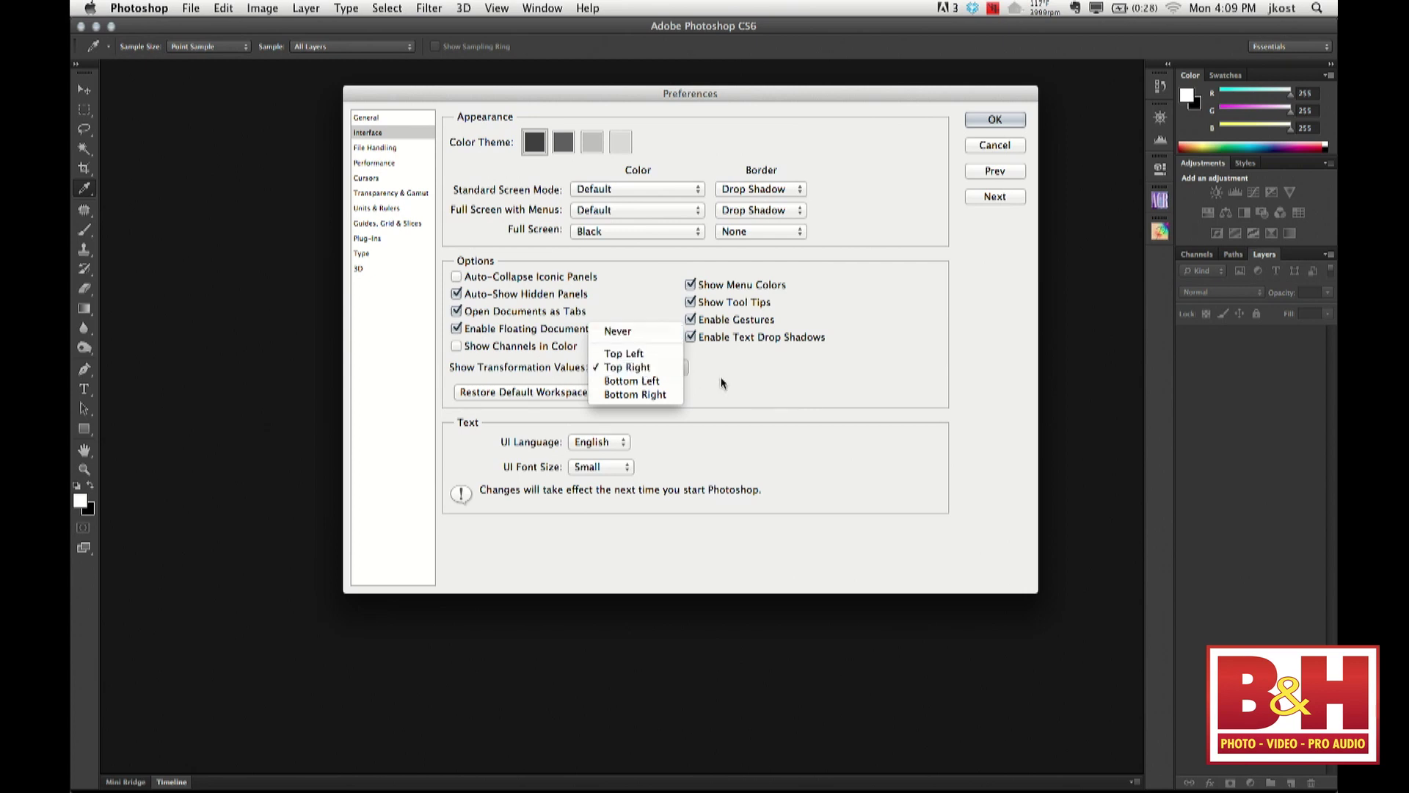
left_click(647, 371)
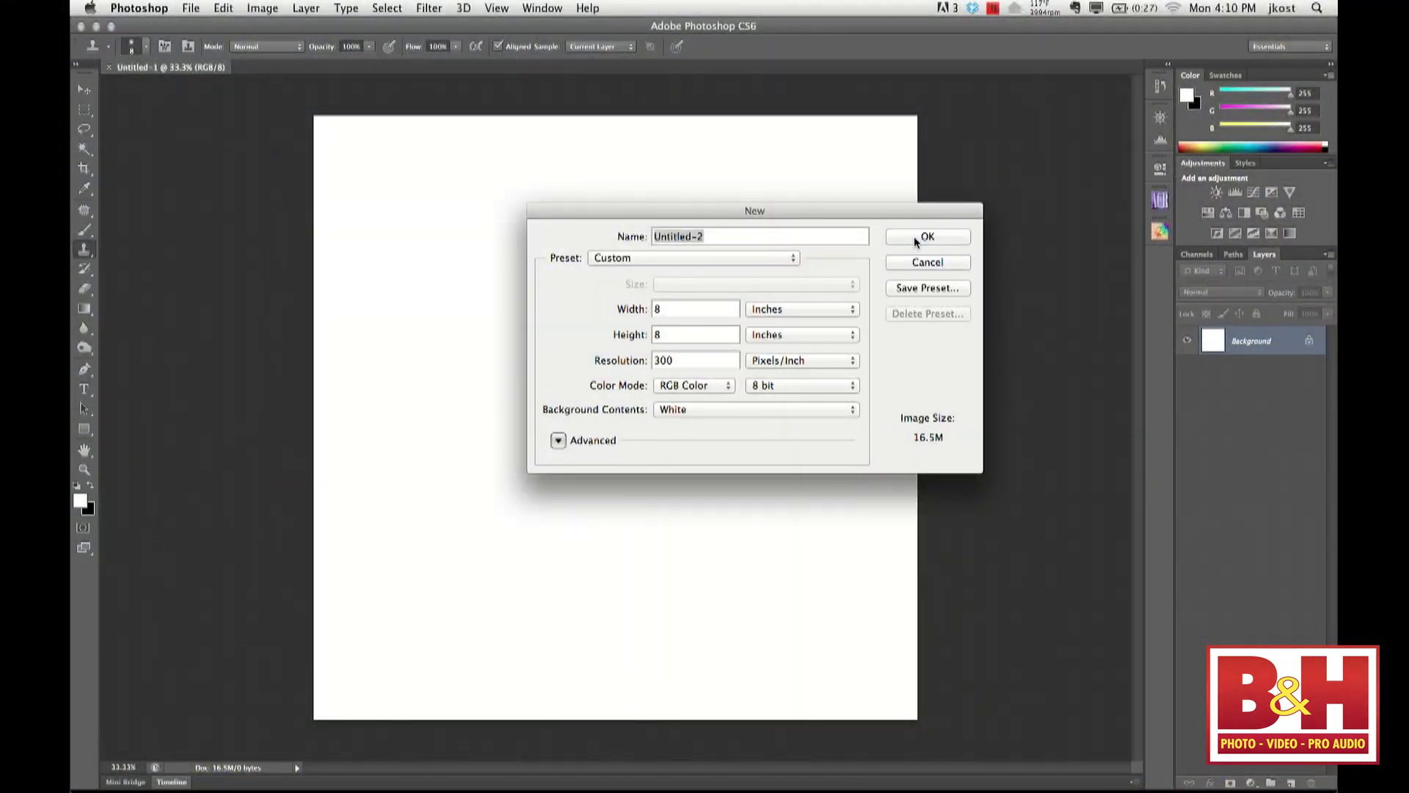
Create a second white 8 × 8 inch RGB document at 300 pixels/inch and view the list of open documents
left_click(914, 236)
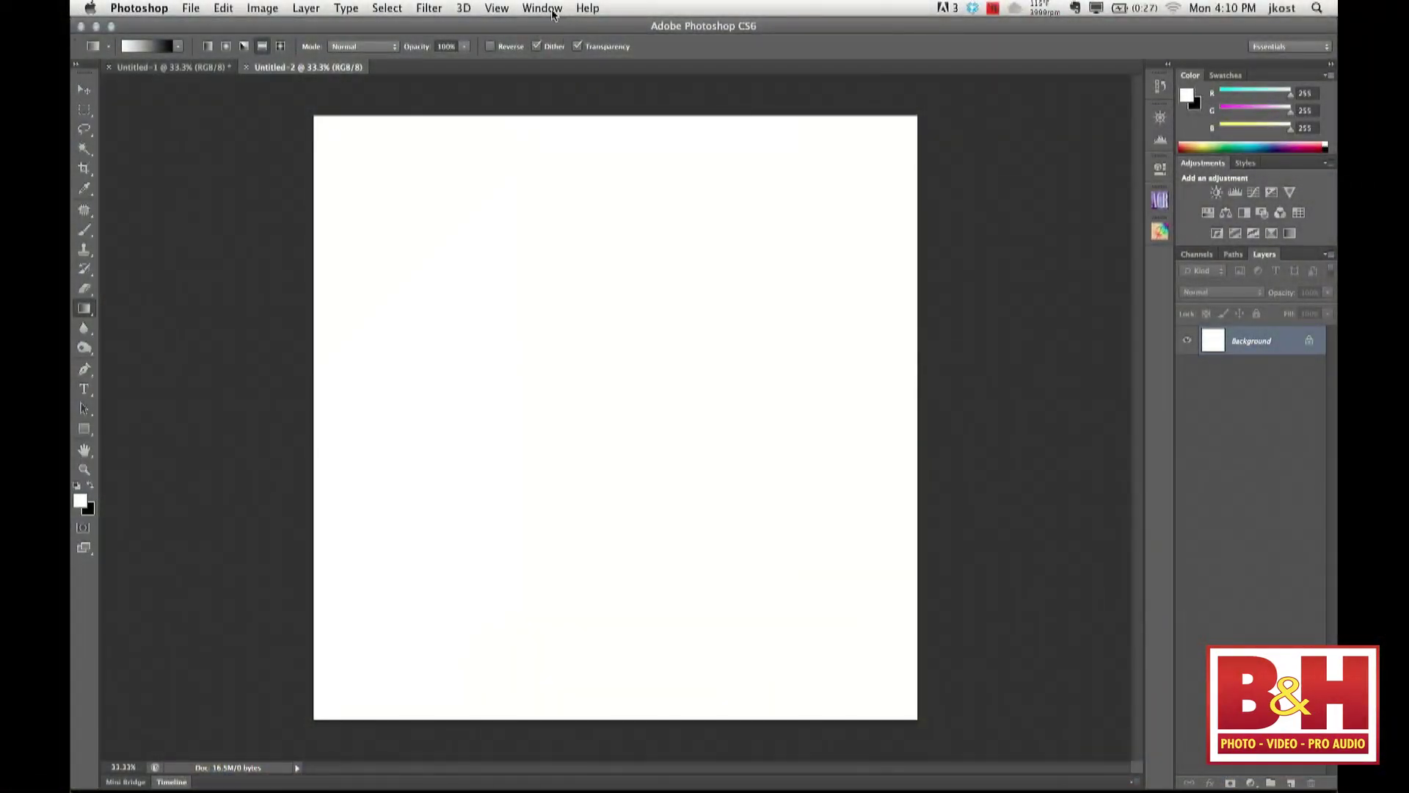
left_click(544, 9)
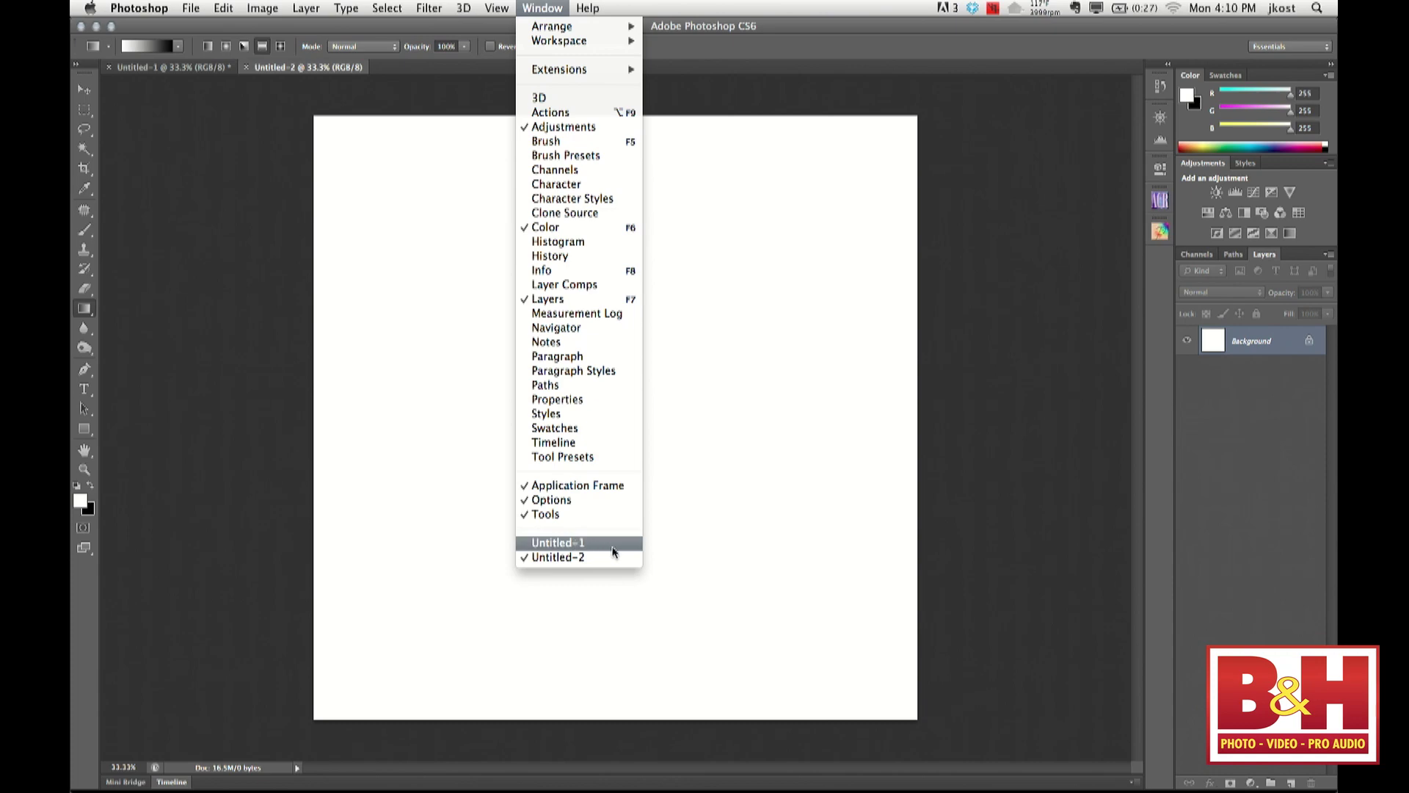
left_click(1014, 553)
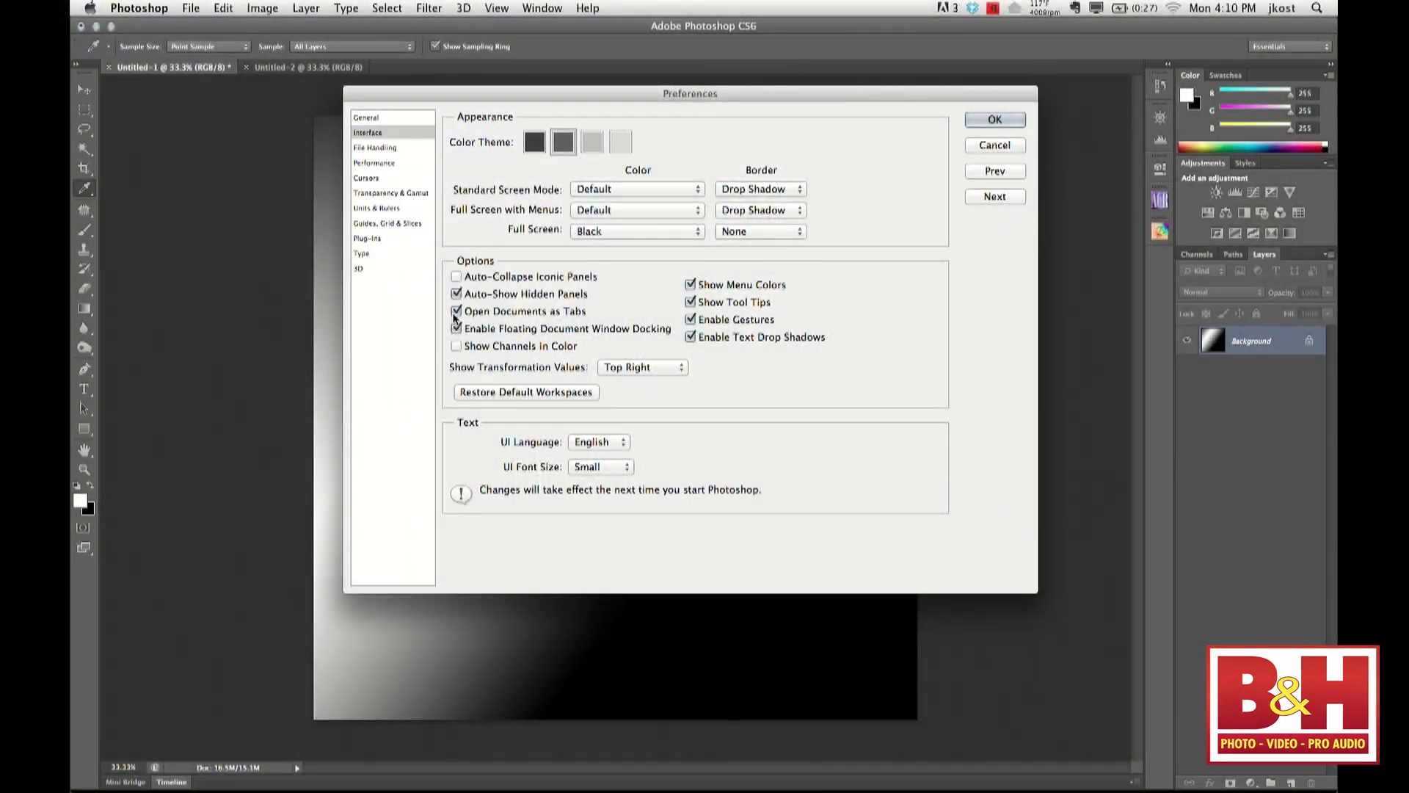
Turn off Open Documents as Tabs in the Interface preferences and apply the change
left_click(456, 311)
left_click(455, 330)
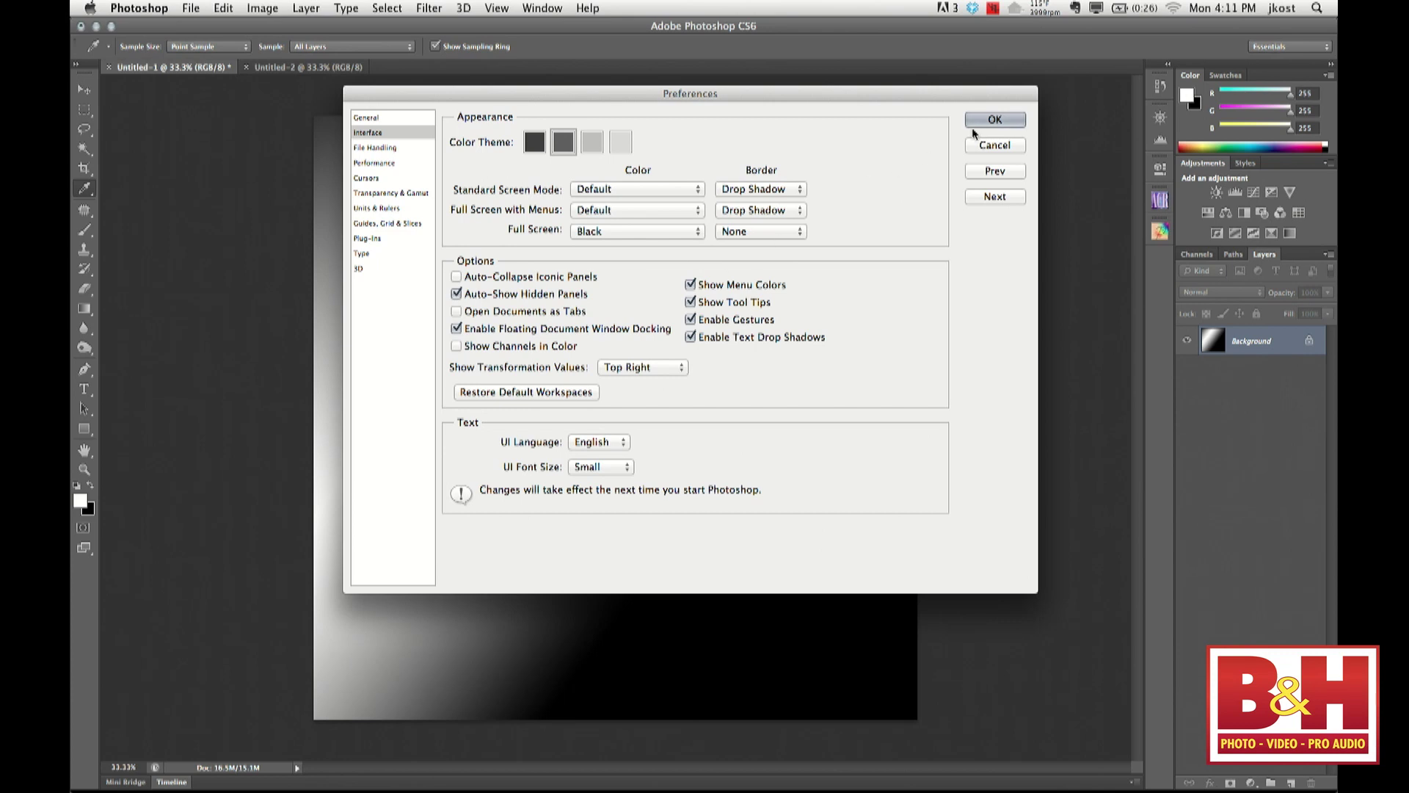
left_click(992, 121)
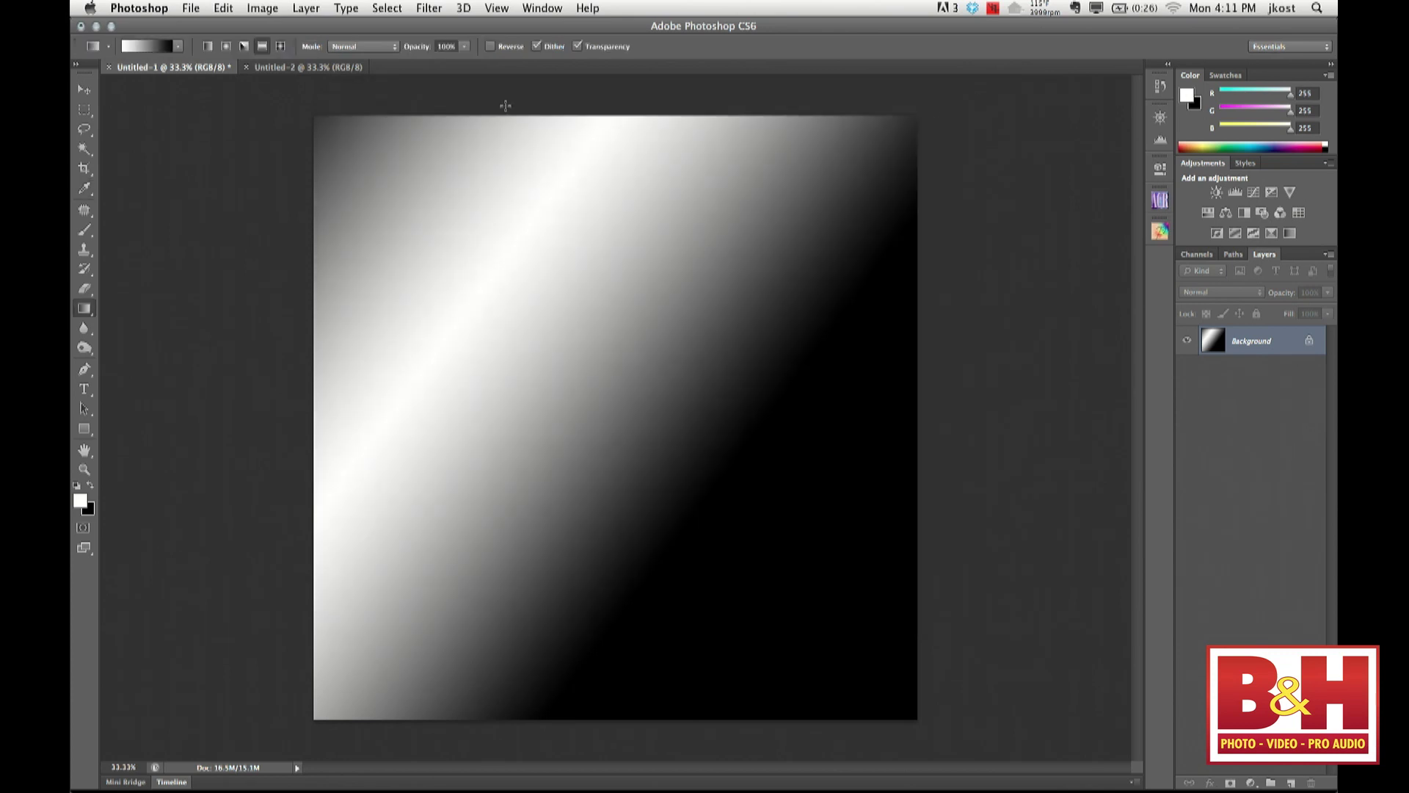
Float all documents in windows, dock Untitled-1 into the Untitled-2 window as a tab, and move the combined window toward the workspace center
left_click(561, 9)
mouse_move(551, 30)
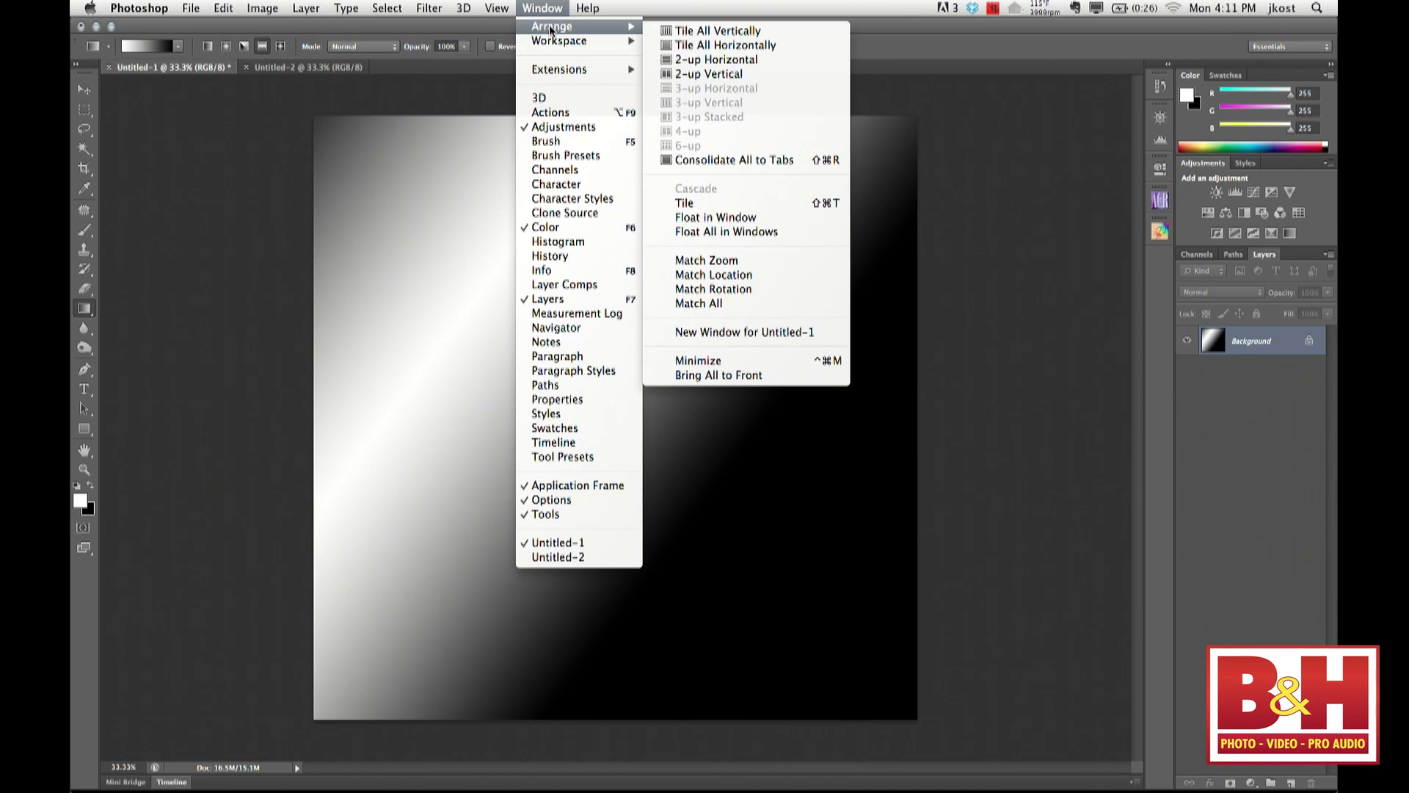
left_click(717, 231)
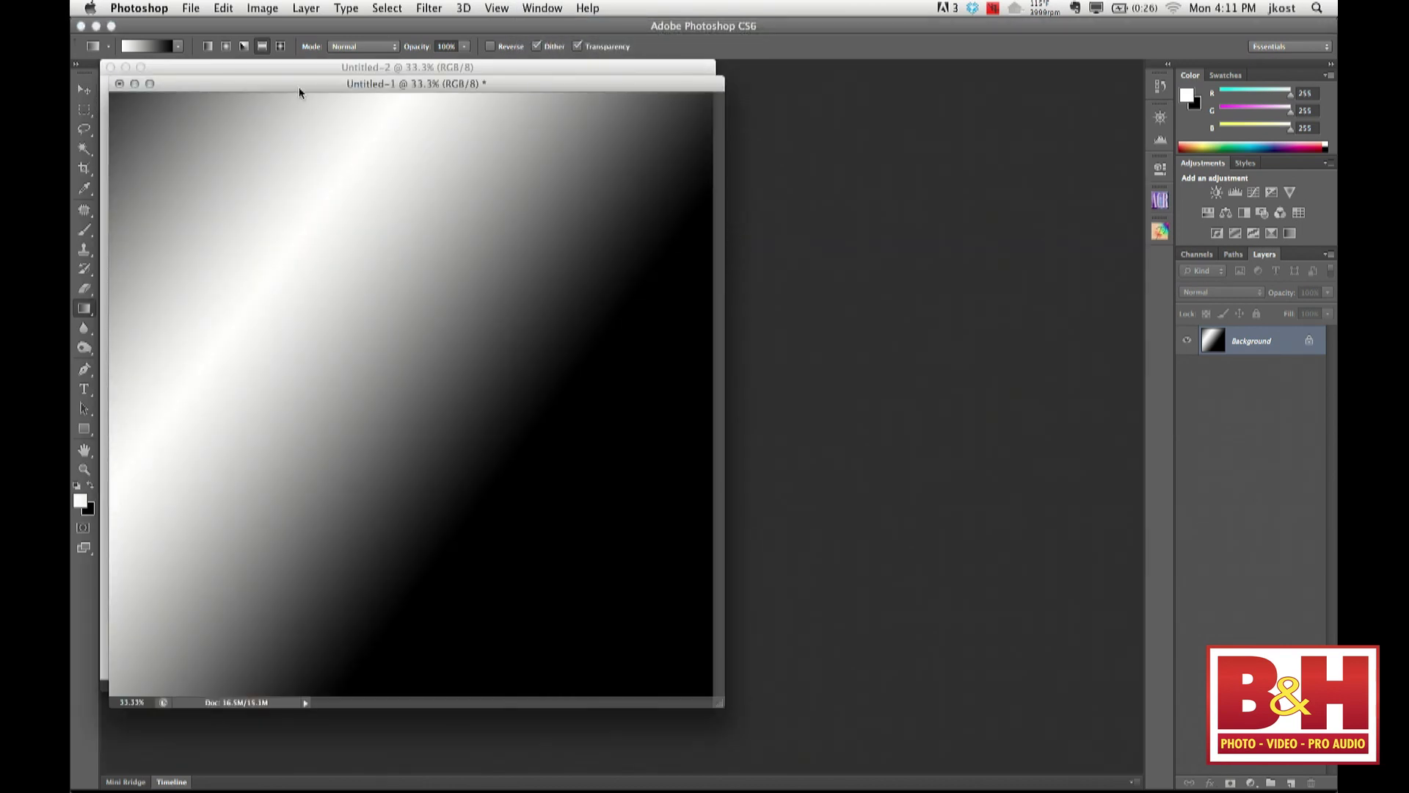
left_click_drag(299, 92, 352, 85)
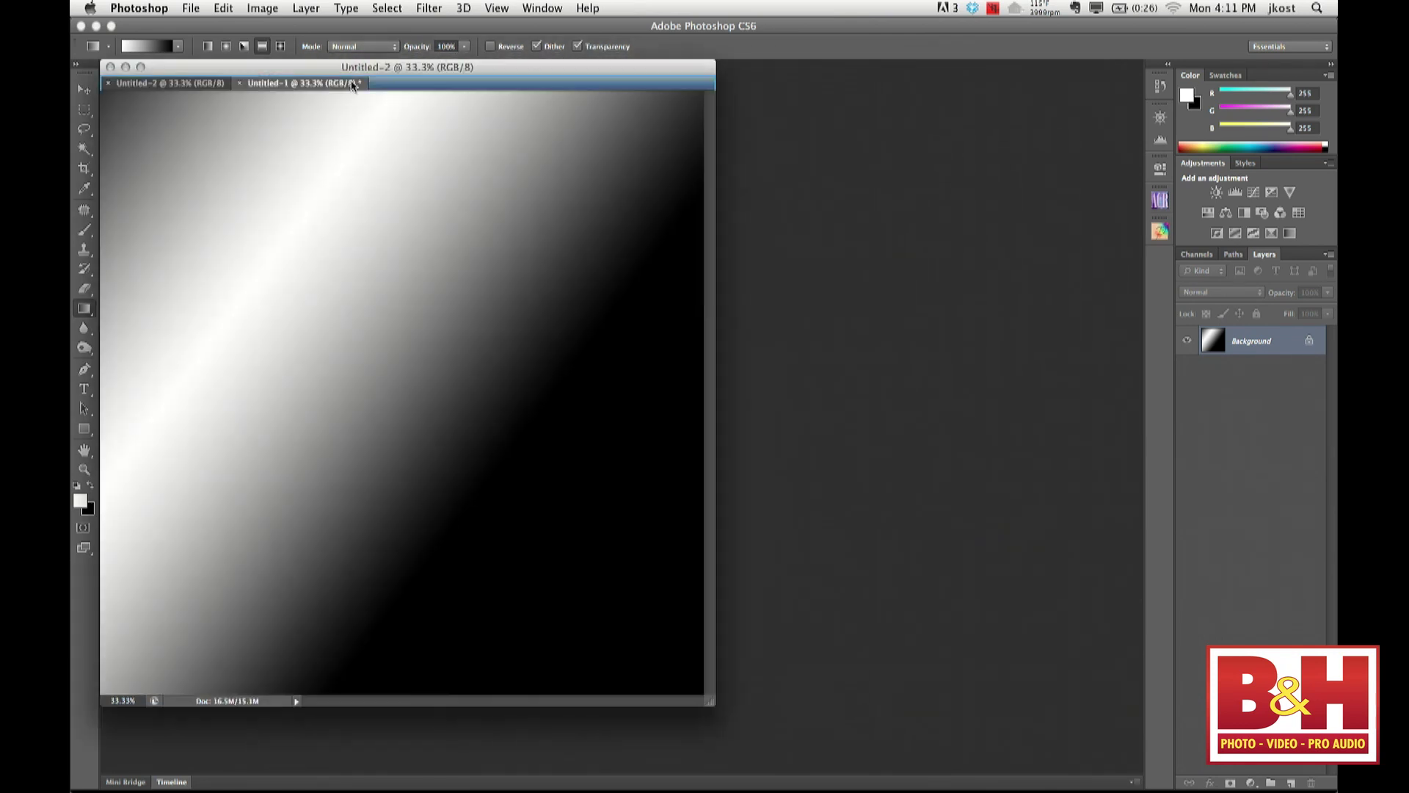
left_click_drag(220, 83, 334, 108)
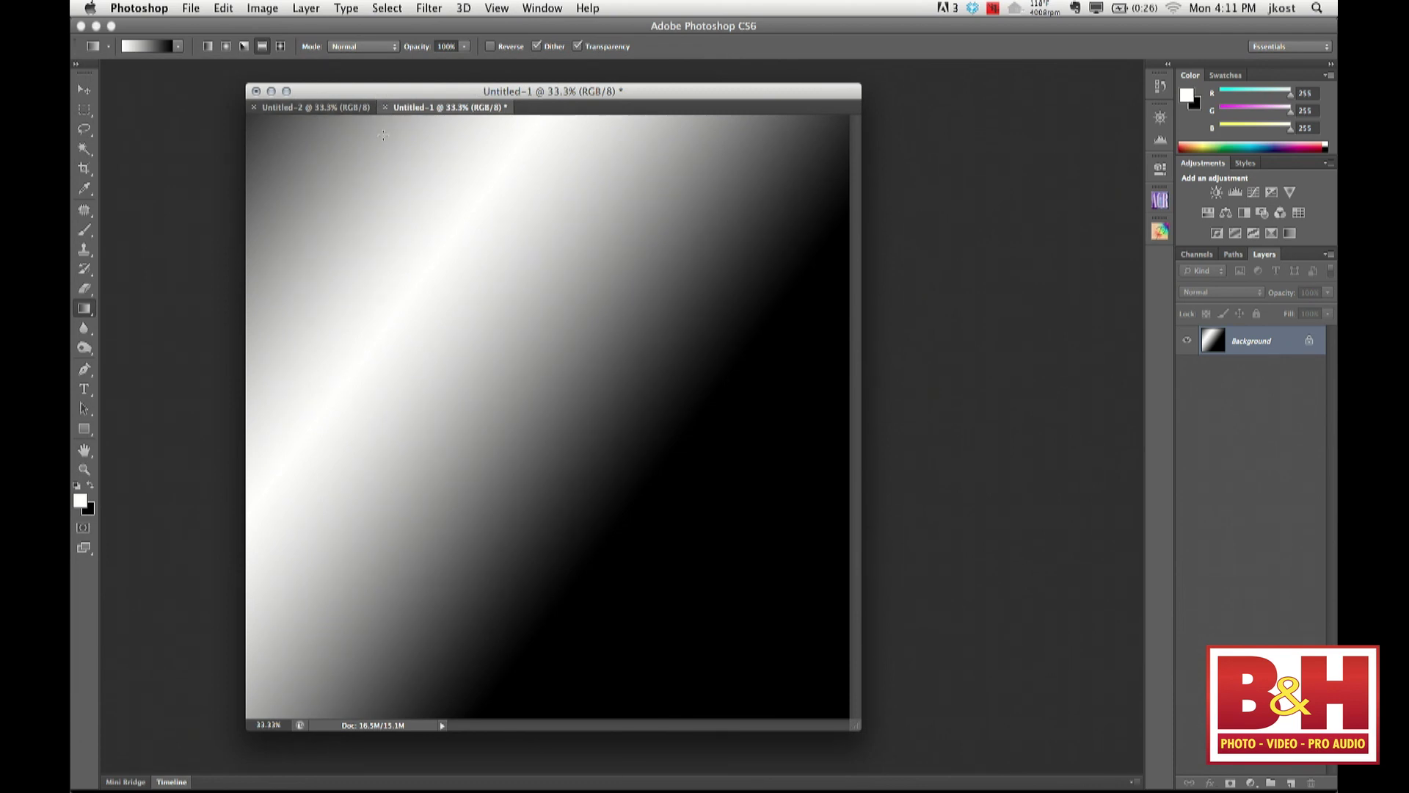
Enable Open Documents as Tabs and Enable Floating Document Window Docking in the Interface preferences, and open the File Handling preferences
key("i")
key("super+k")
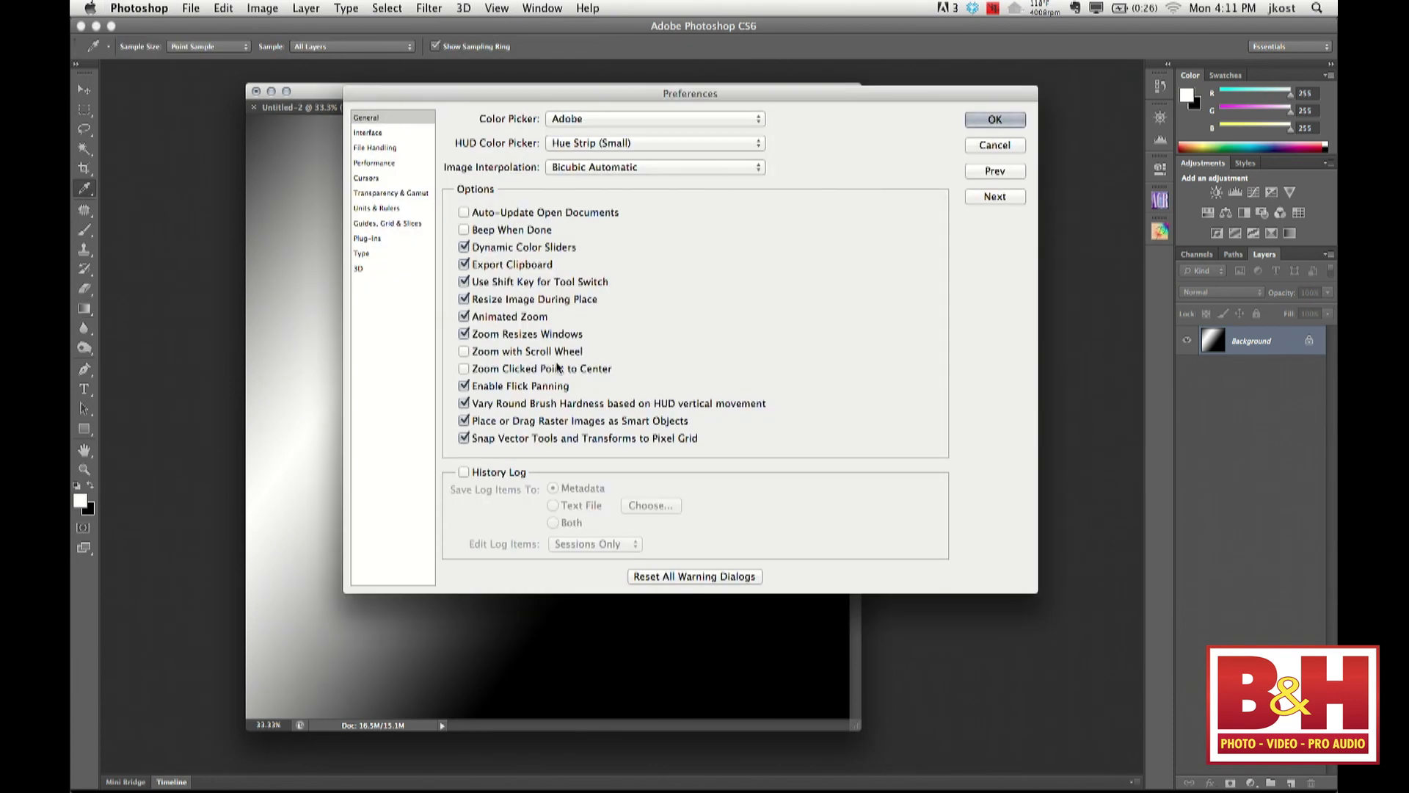
left_click(367, 133)
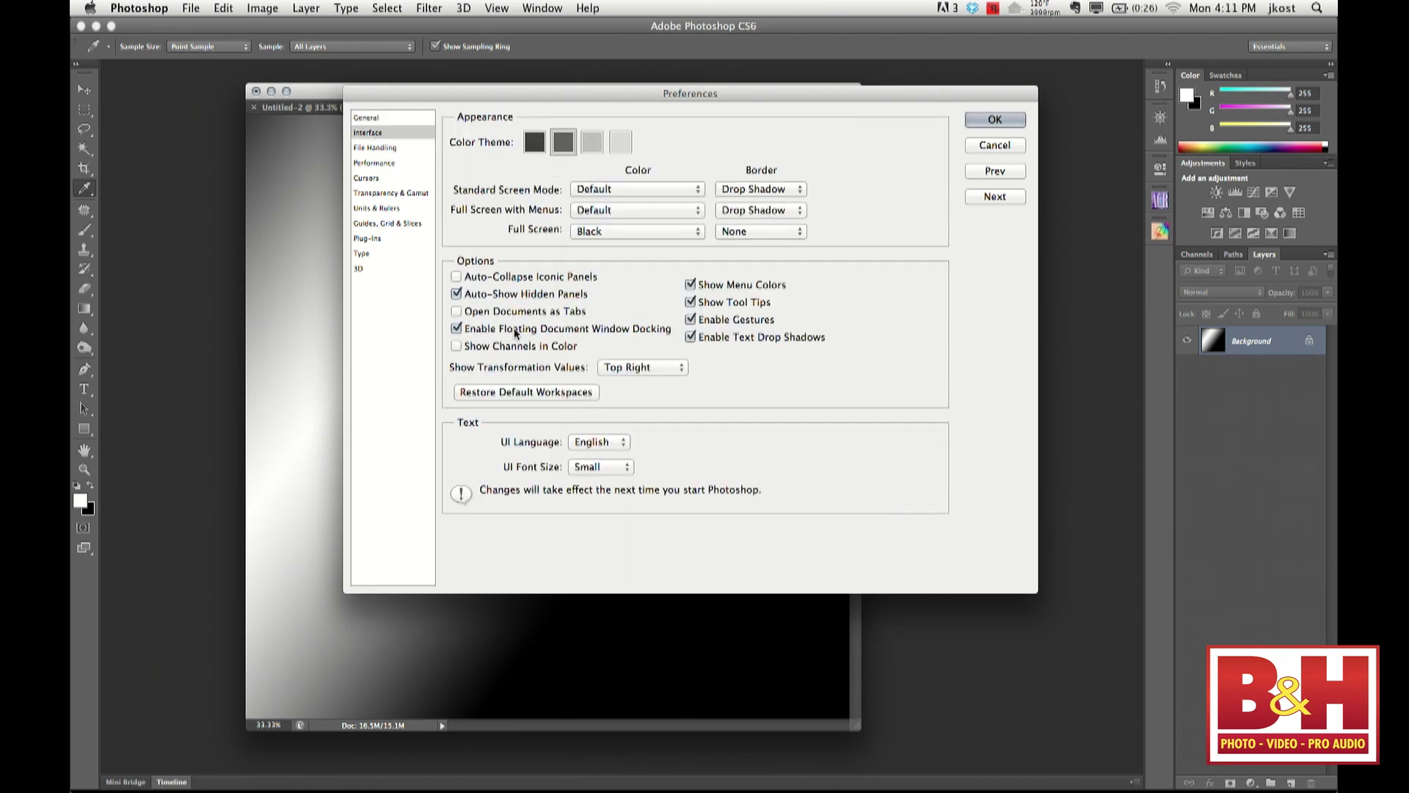
left_click_drag(522, 96, 693, 152)
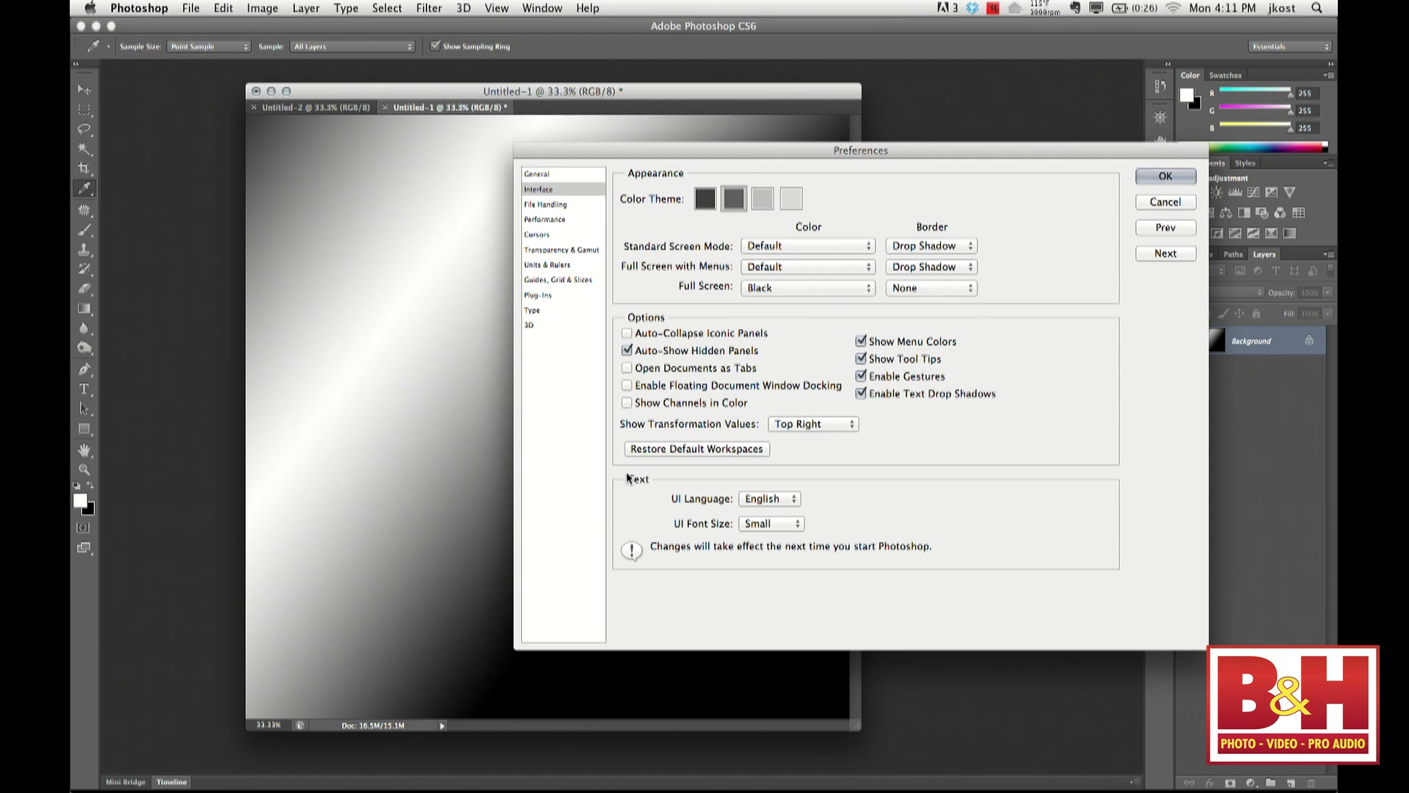
left_click(627, 386)
left_click(628, 368)
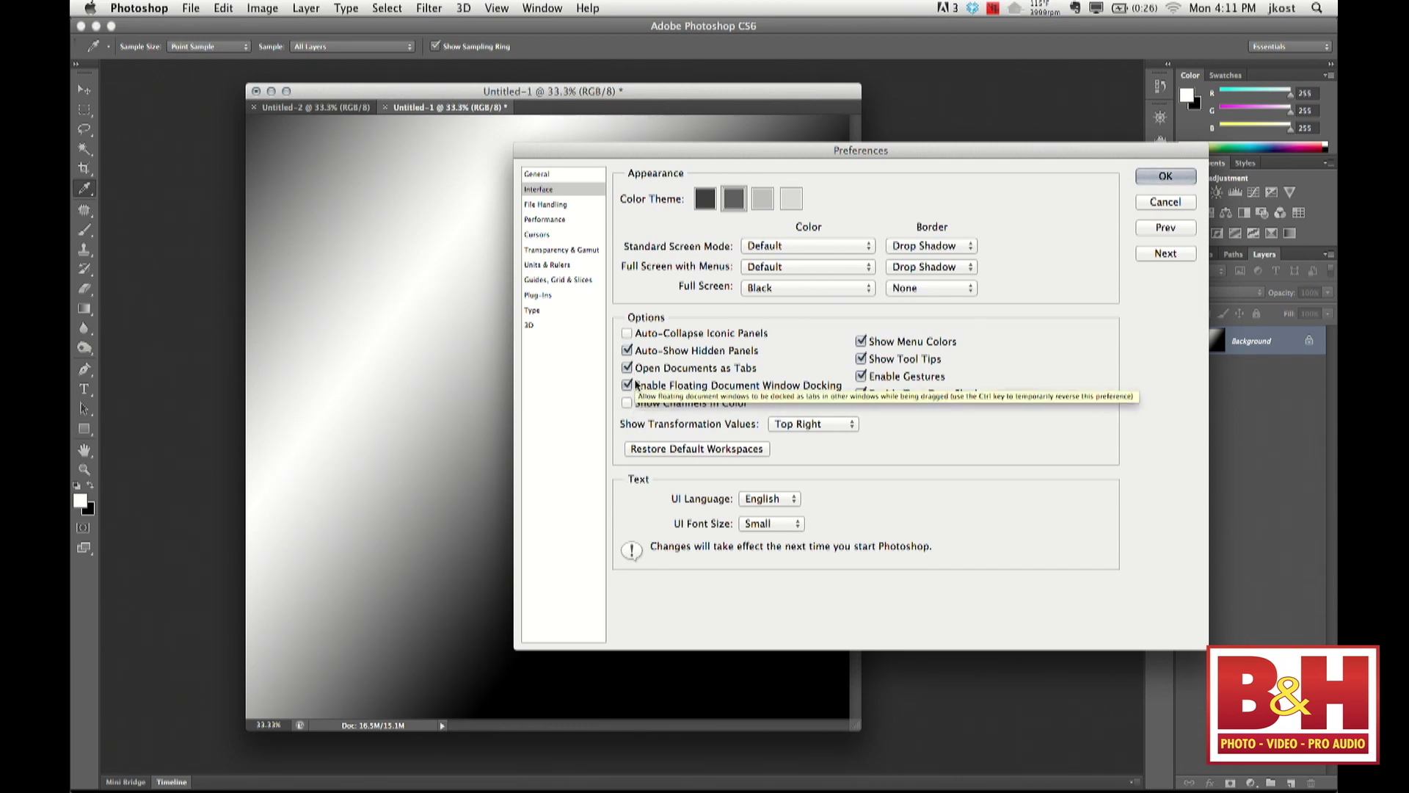
left_click(552, 206)
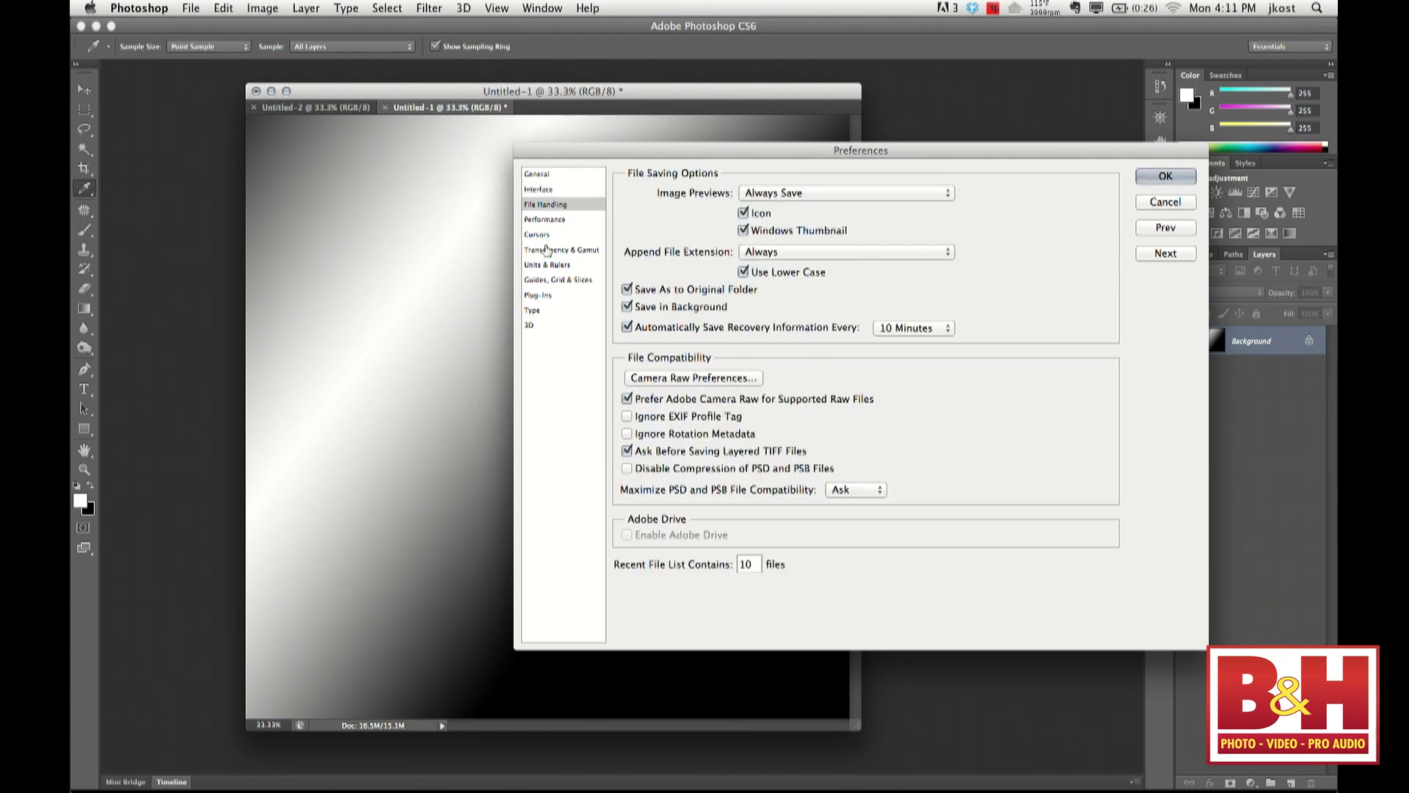
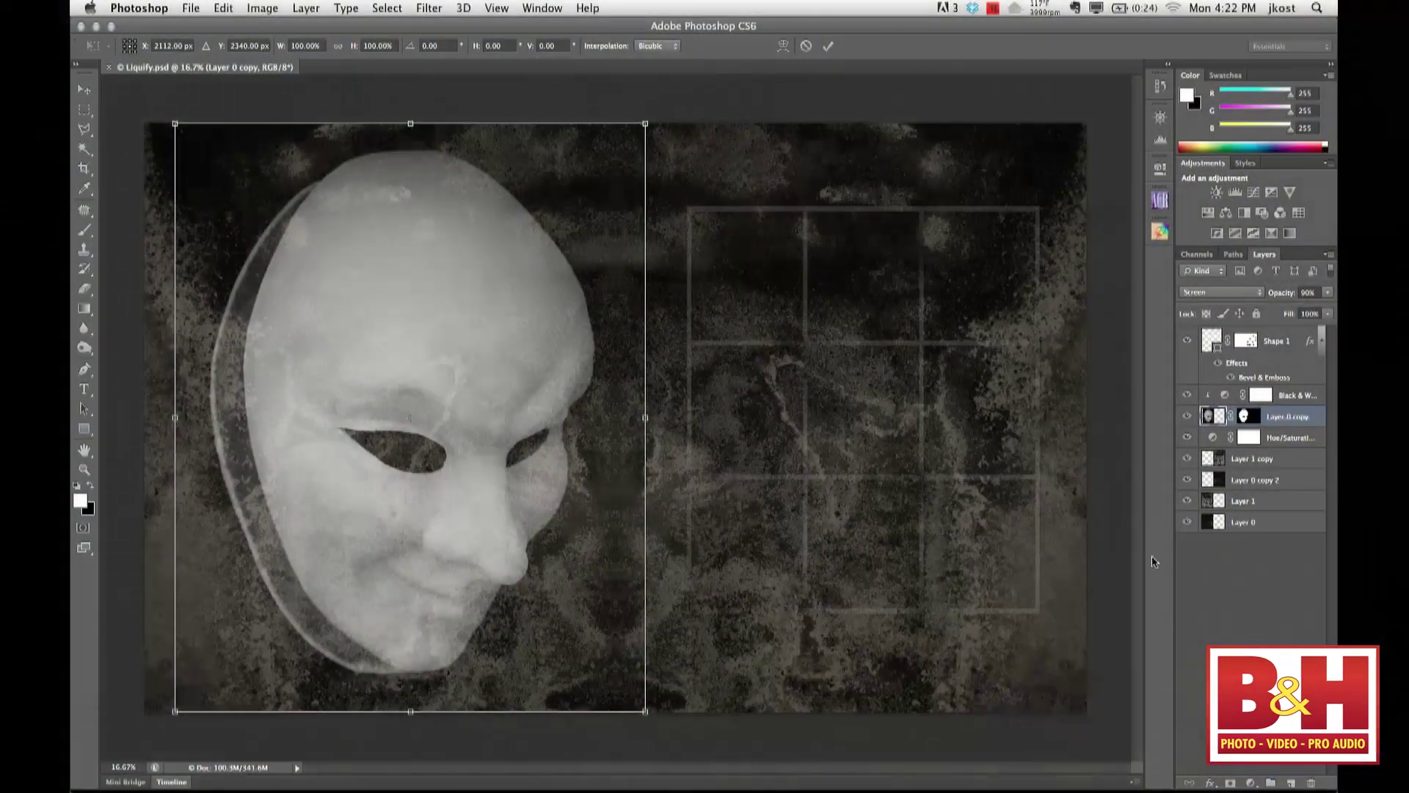
Try scaling the Layer 0 copy mask to about 85% width and 92% height, changing the transform's interpolation method, and leave the transform
left_click_drag(178, 128, 278, 276)
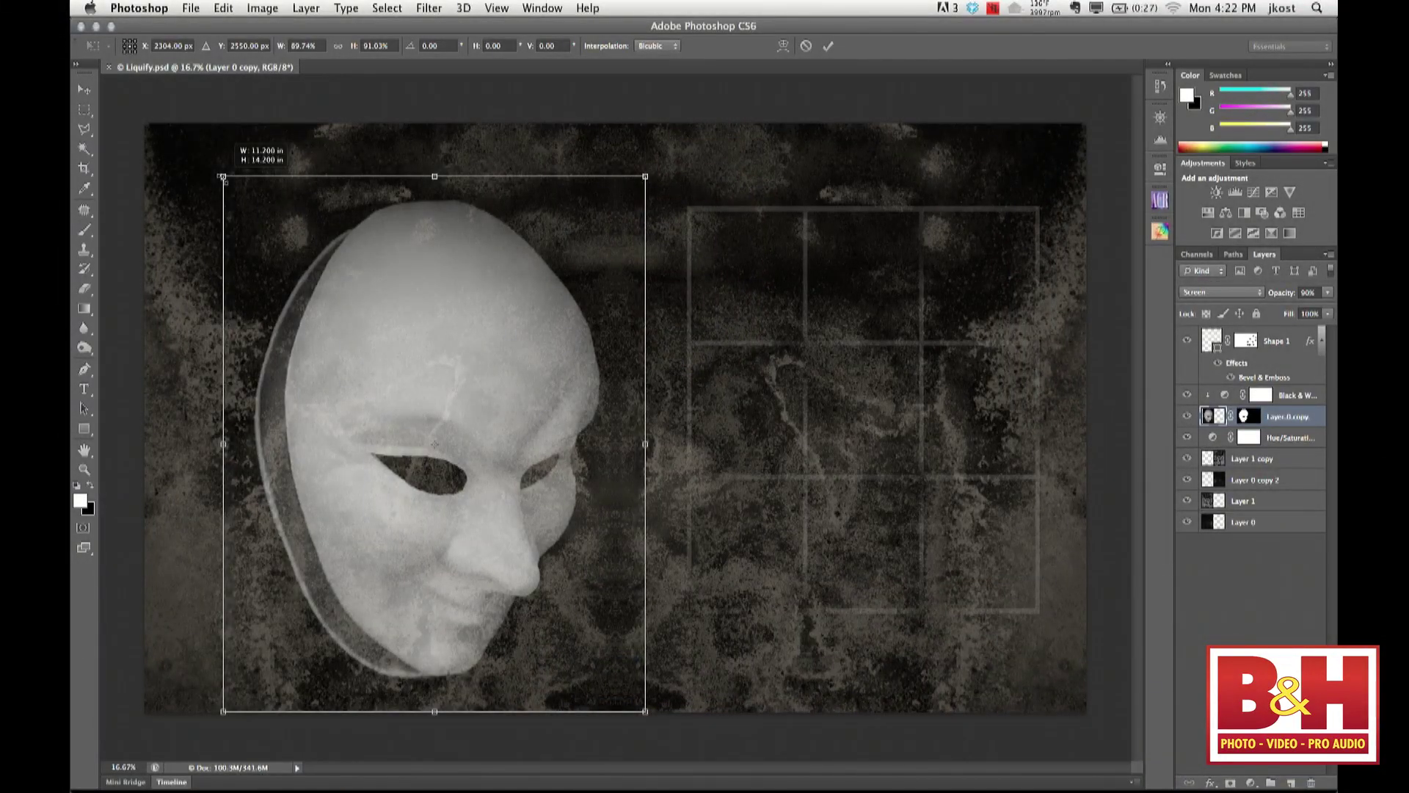
mouse_move(222, 178)
left_mouse_down()
mouse_move(380, 294)
mouse_move(213, 251)
mouse_move(214, 220)
mouse_move(287, 150)
mouse_move(250, 176)
left_mouse_up()
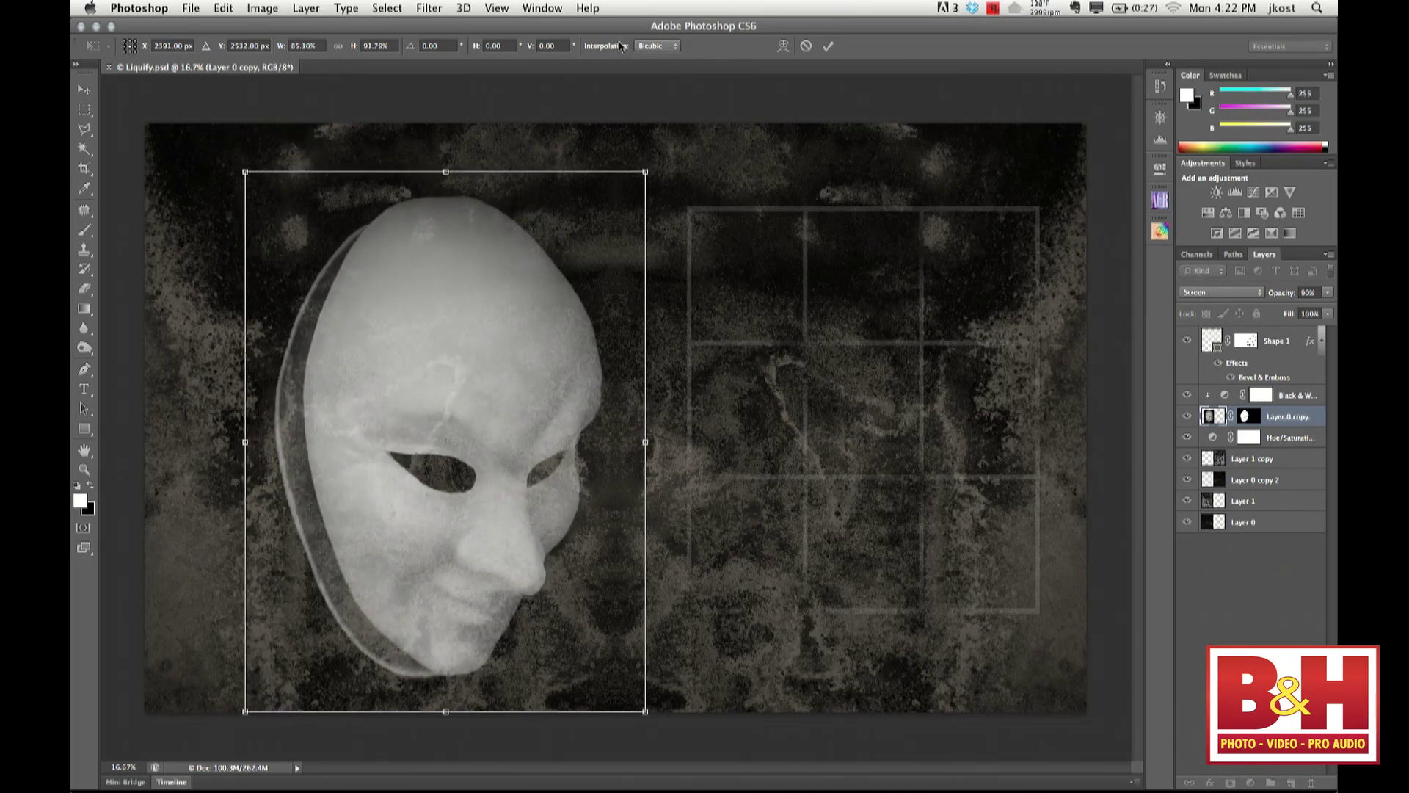
left_click(672, 48)
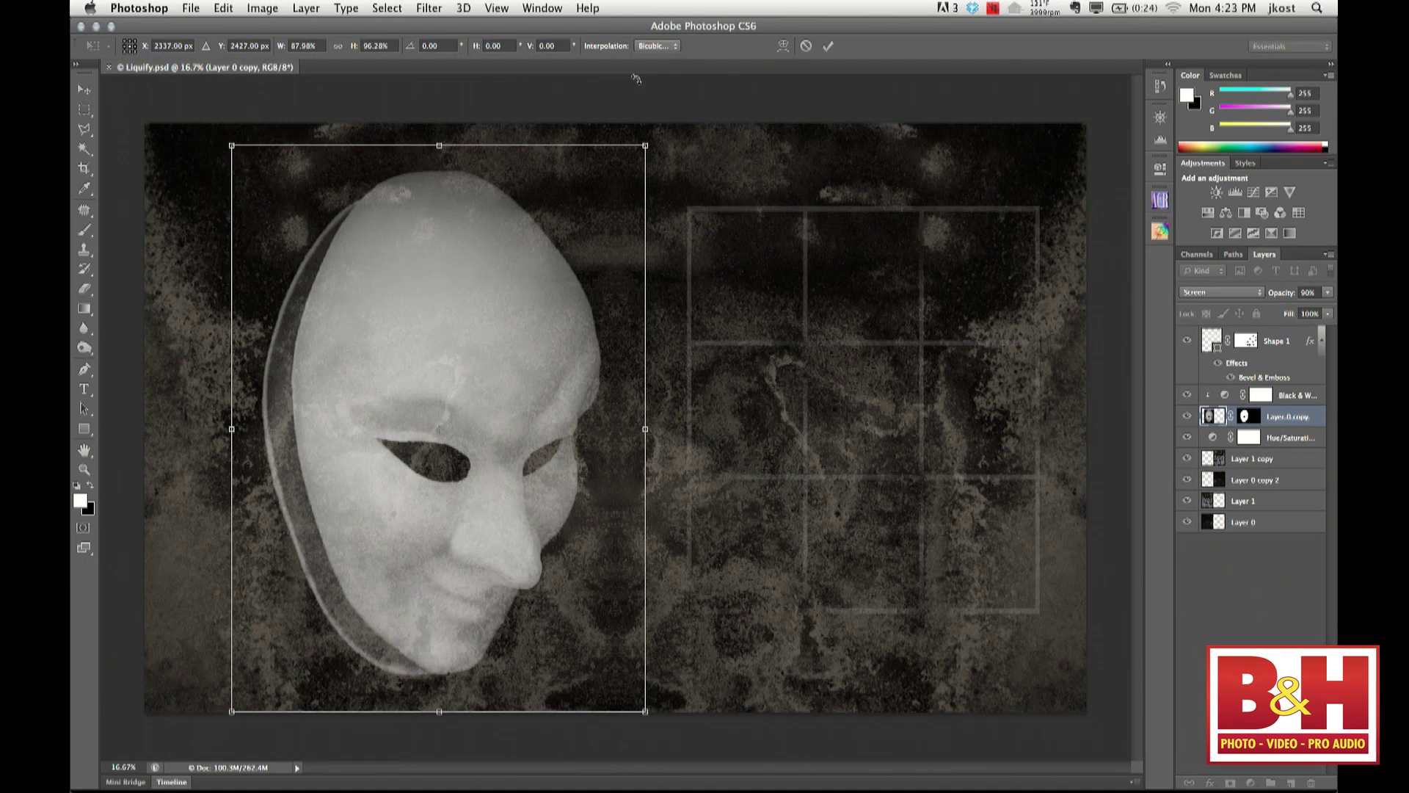
key("Return")
Review the resampling methods available for resizing in the Image Size dialog, leave Bicubic Automatic selected, and cancel the dialog
key("super+alt+i")
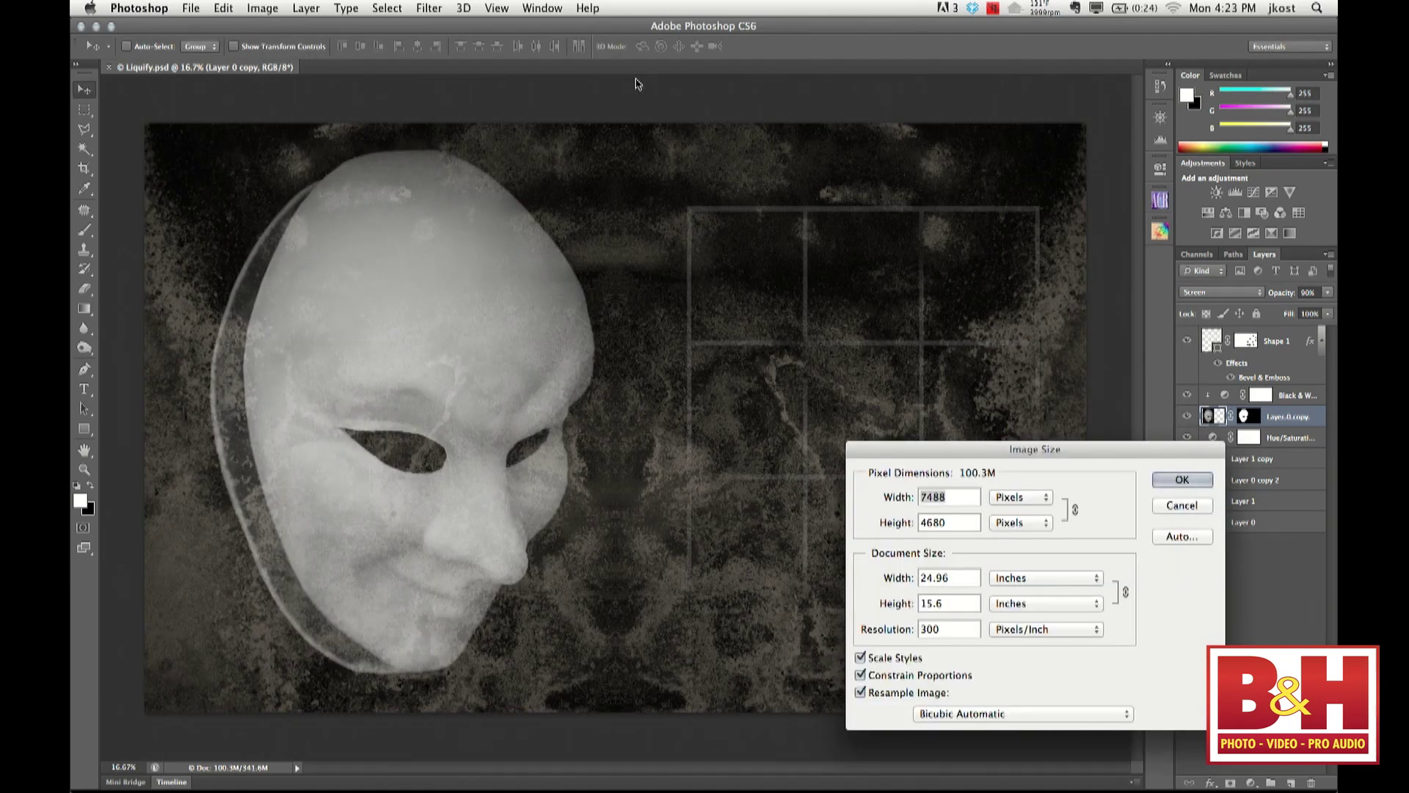
left_click_drag(986, 459, 871, 99)
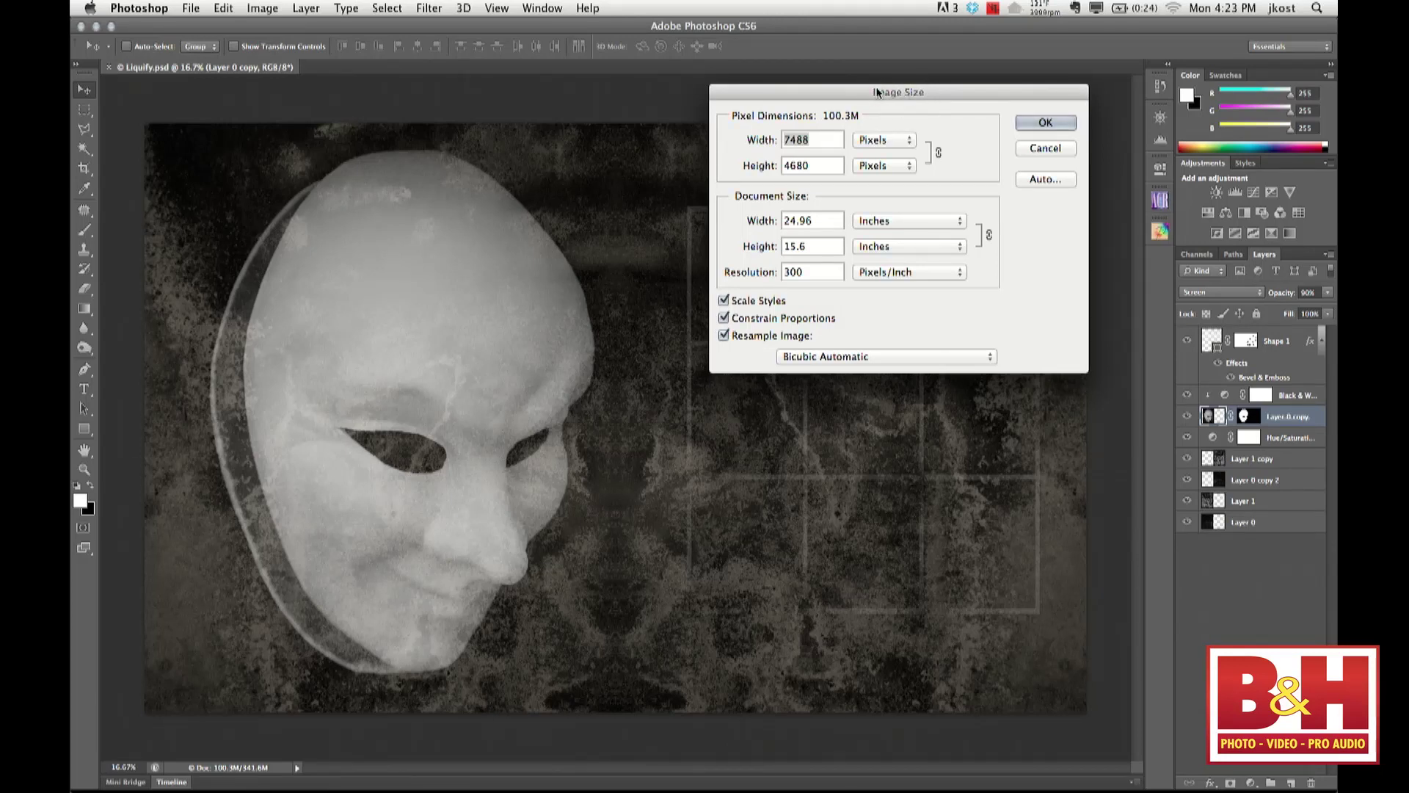
left_click(822, 357)
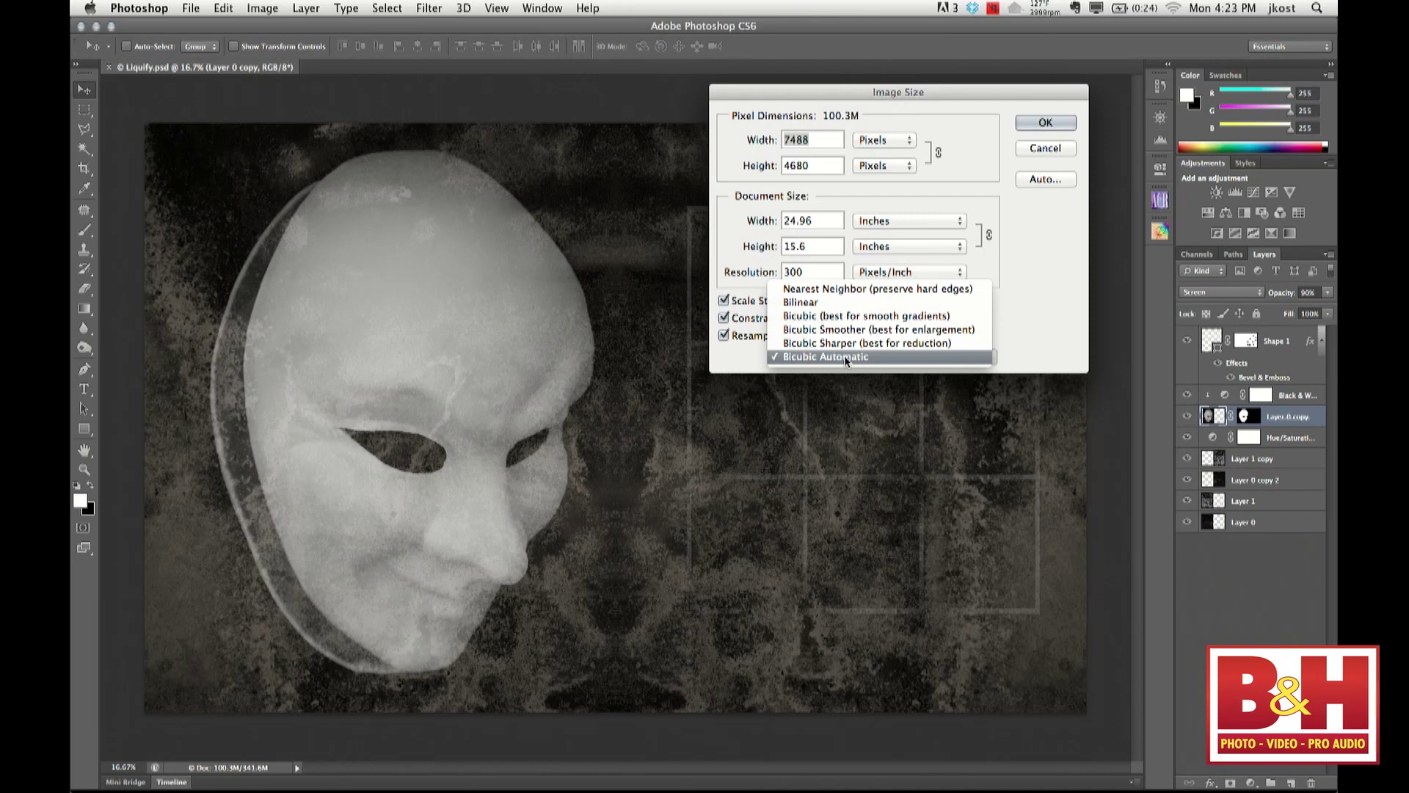
left_click(882, 358)
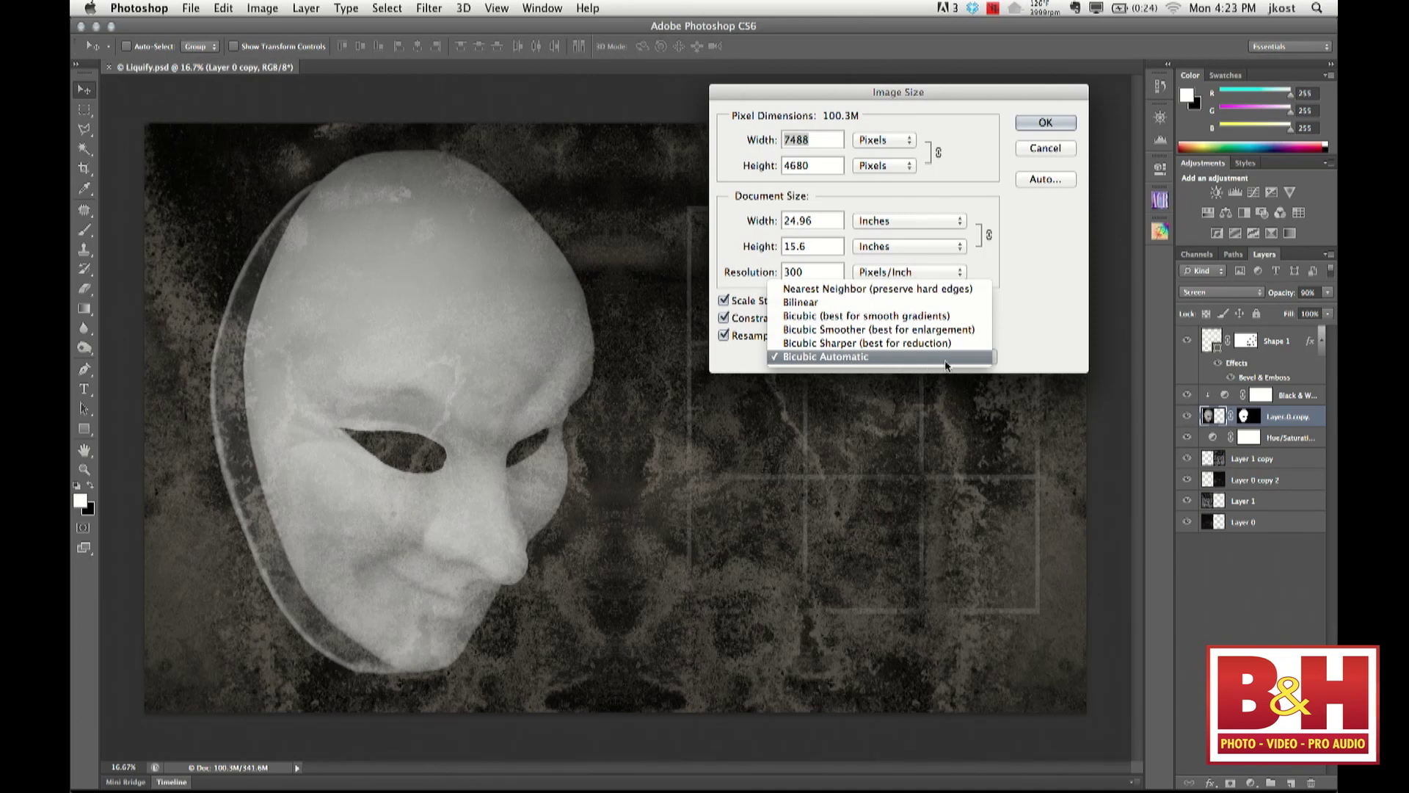
left_click(1043, 149)
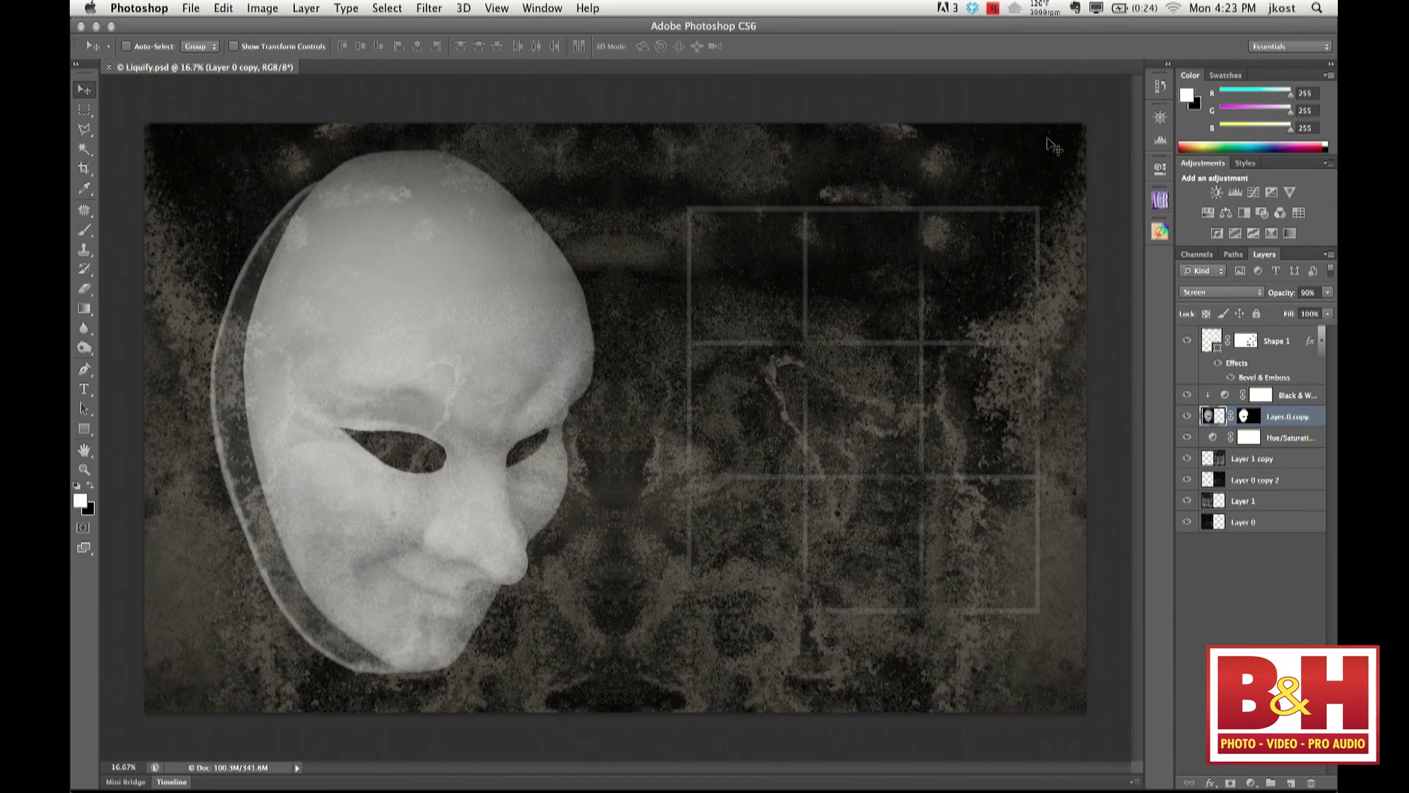
Review the Image Interpolation choices in the General preferences and close the preferences
key("i")
key("super+k")
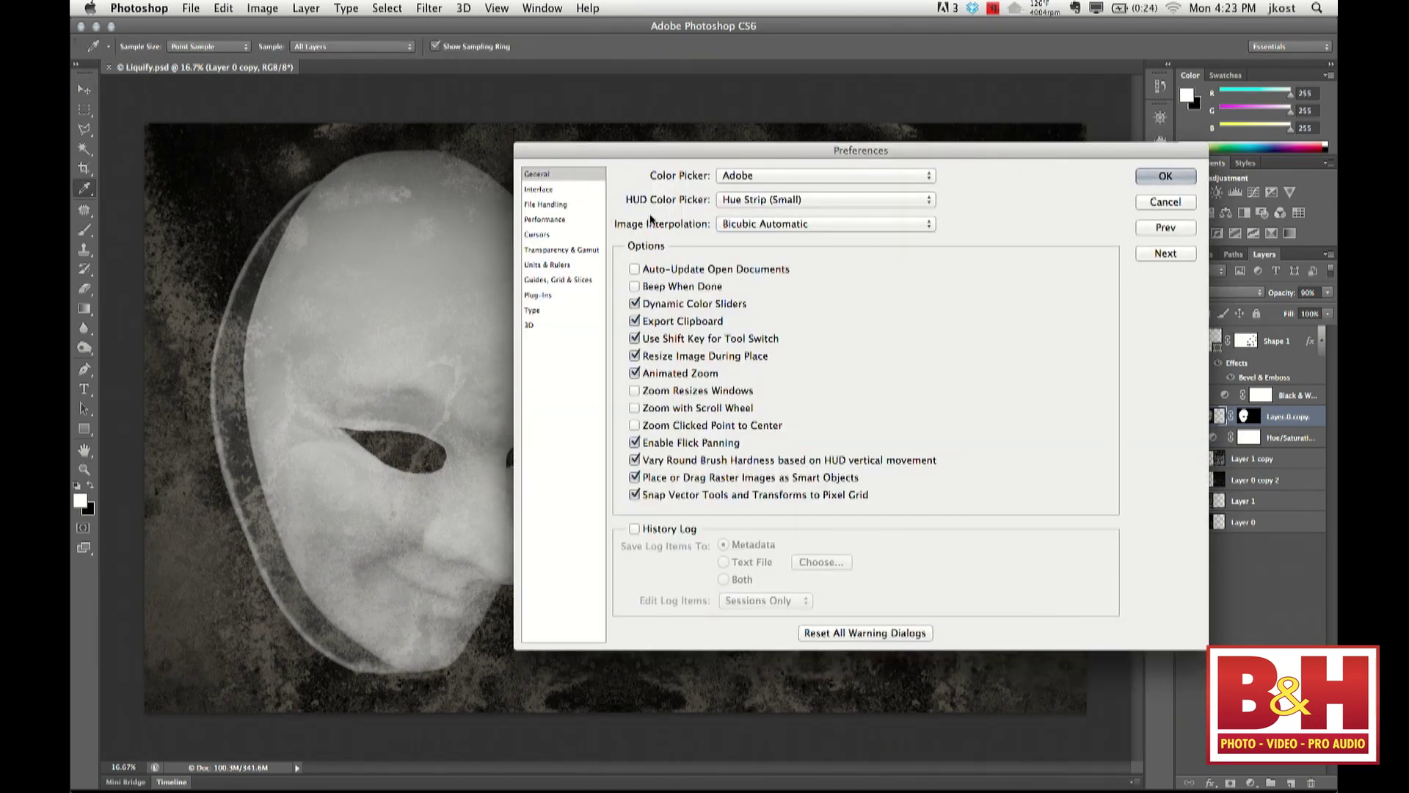
left_click(800, 224)
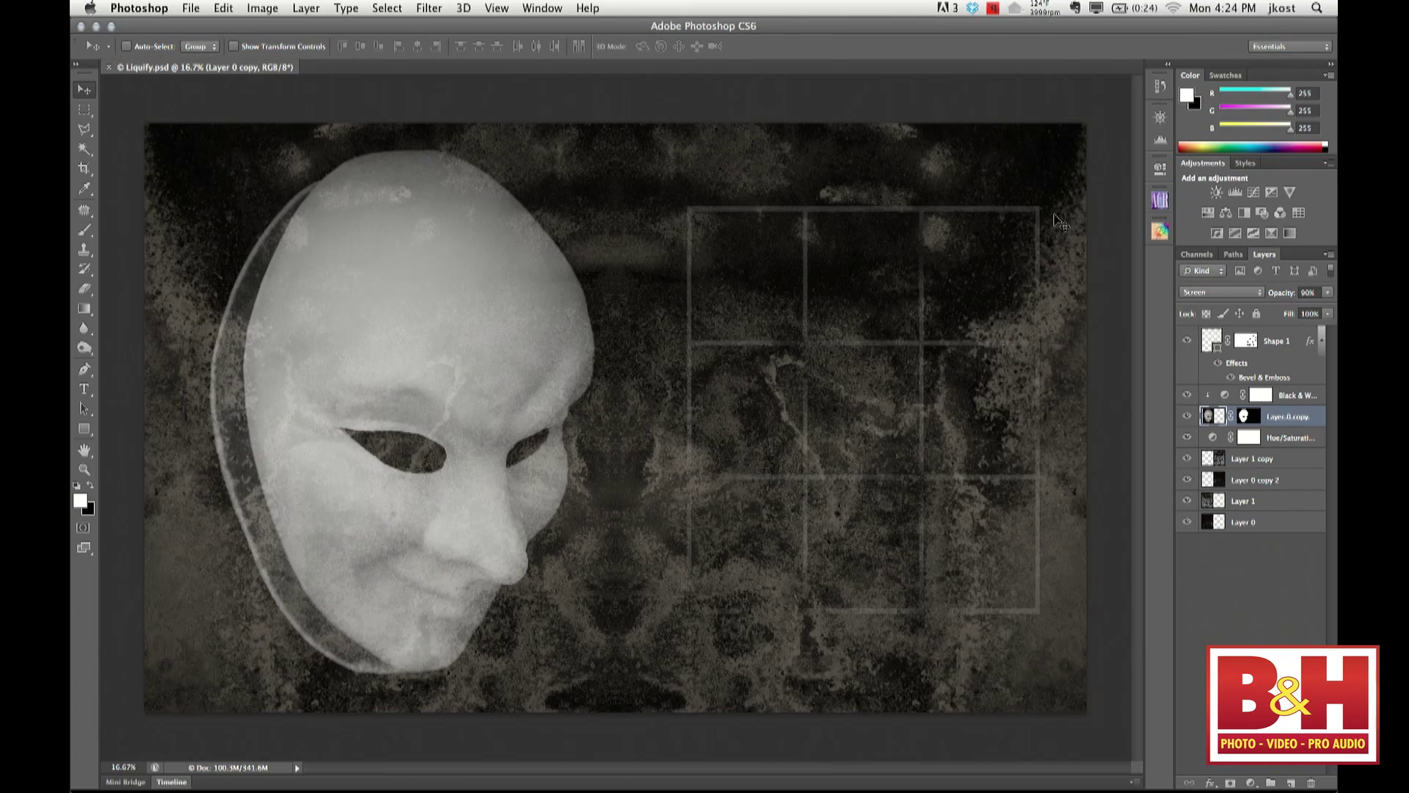
Open the Liquify filter on the Layer 0 copy image and enlarge its window to fill the screen
left_click(429, 8)
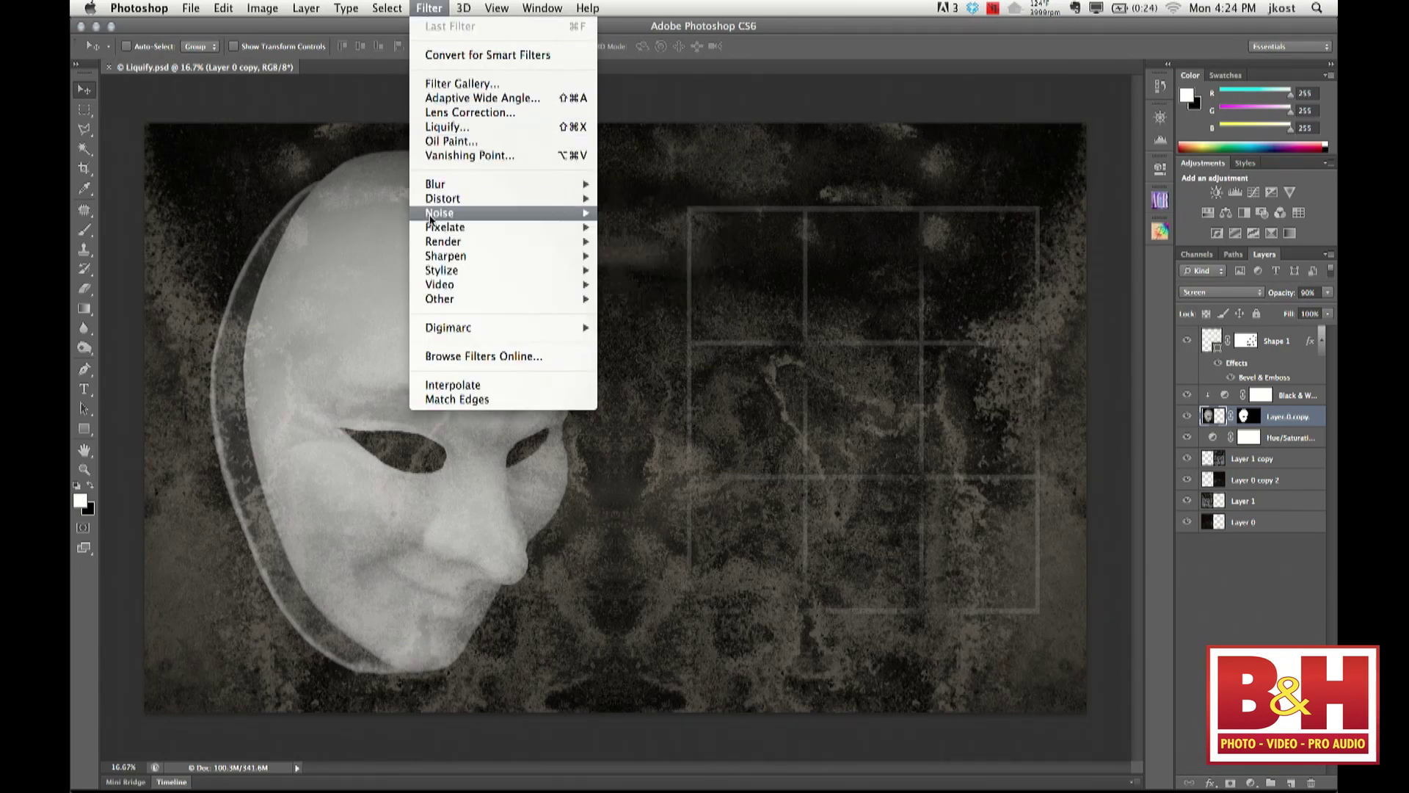
mouse_move(428, 260)
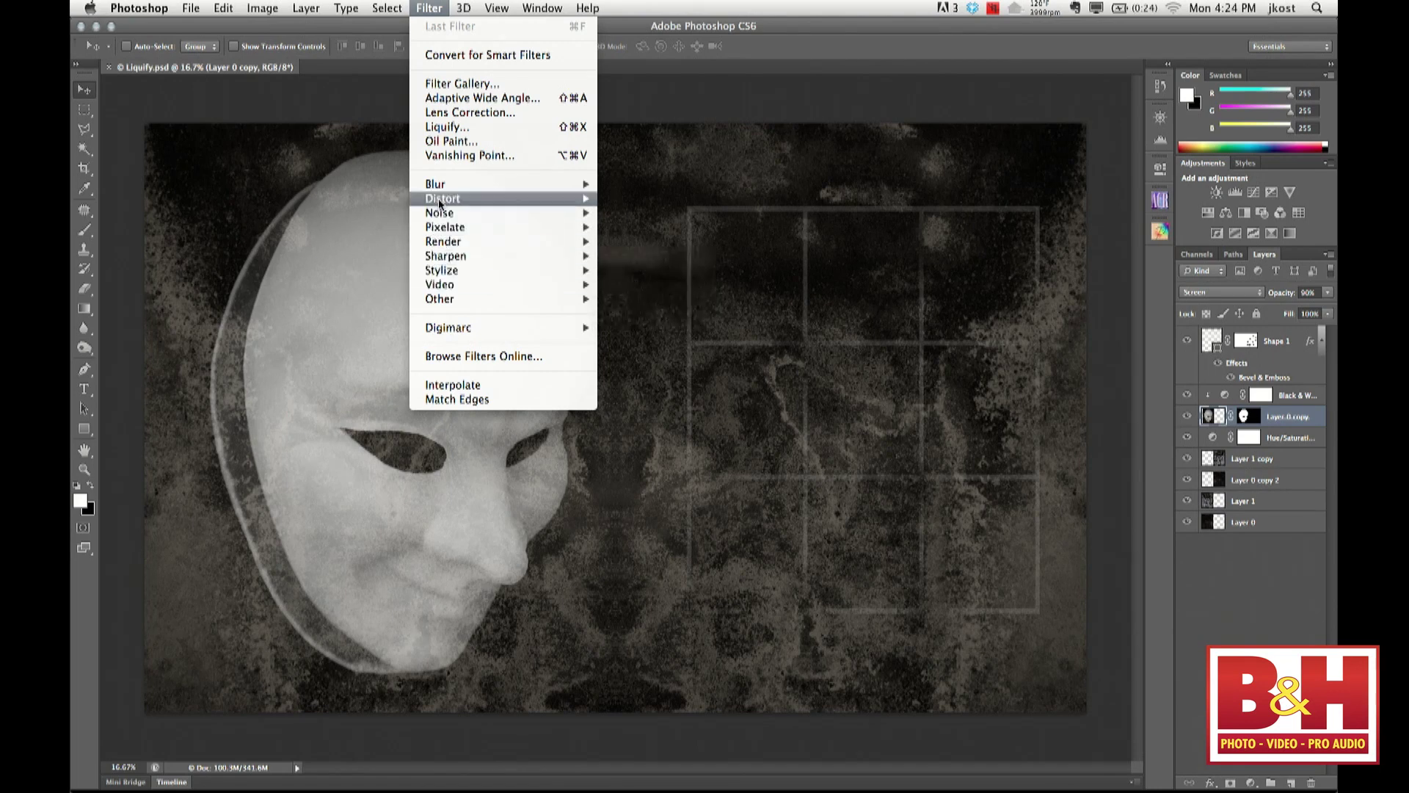
mouse_move(441, 190)
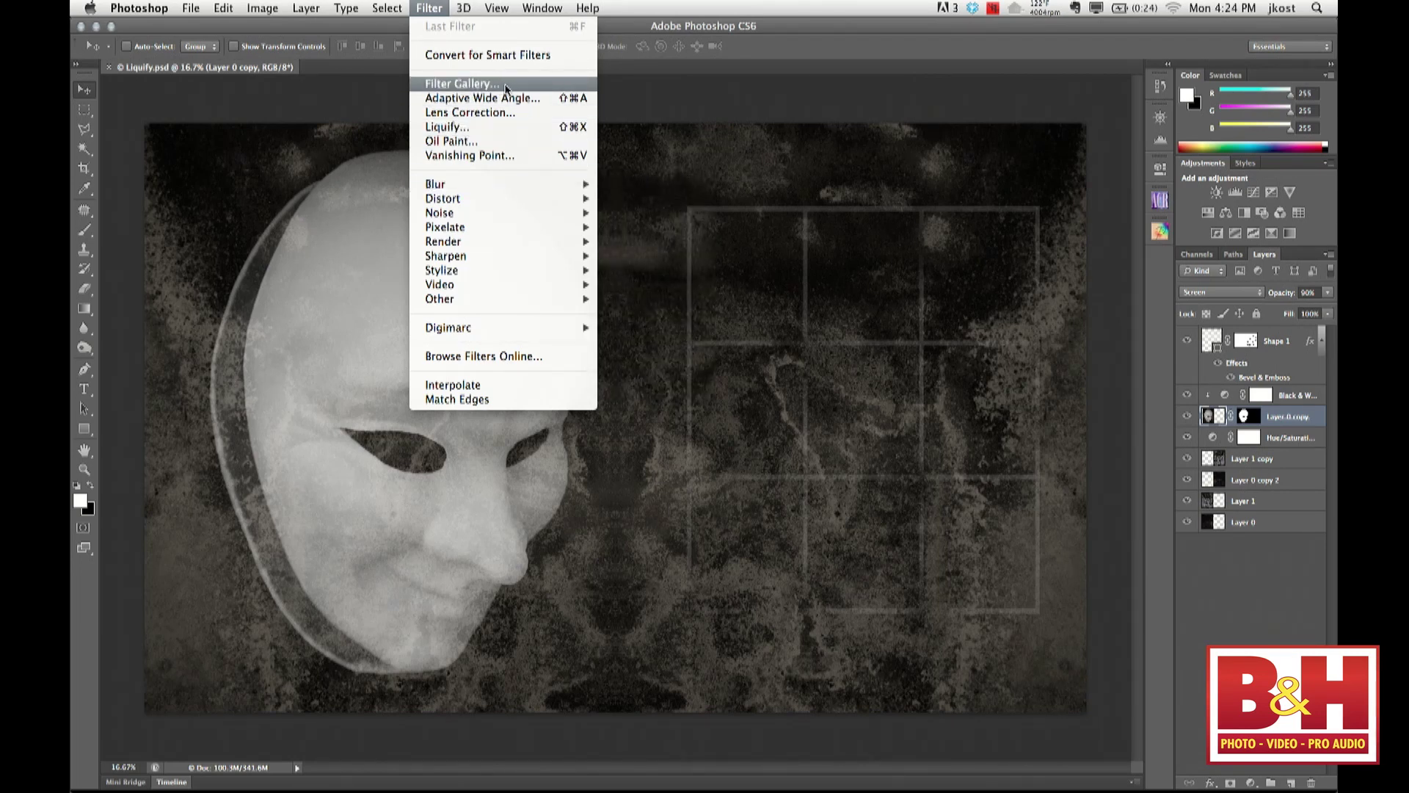
left_click(496, 128)
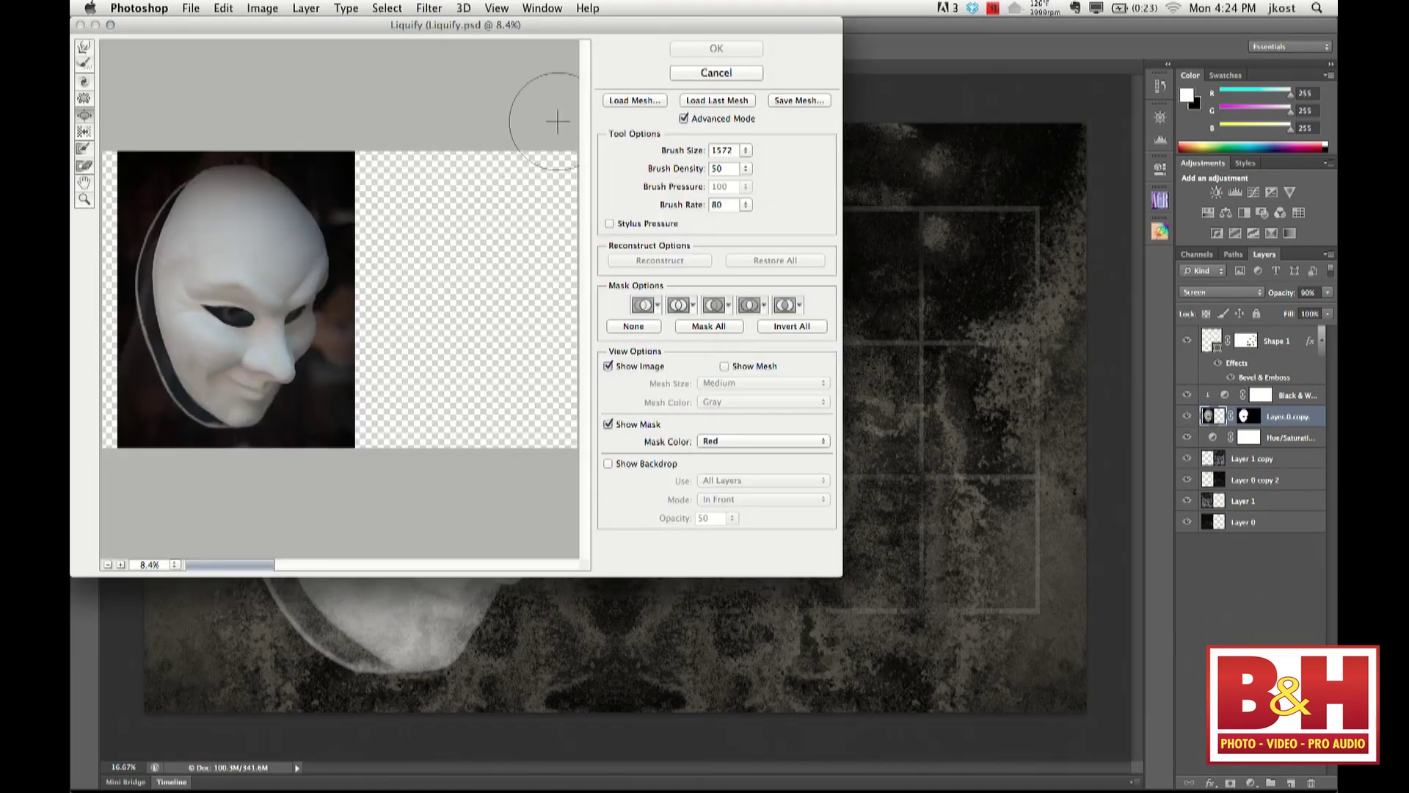
mouse_move(839, 575)
left_mouse_down()
mouse_move(1164, 698)
mouse_move(1325, 788)
left_mouse_up()
Brush a Bloat stroke over the mask's forehead and brow at brush size 1572
key("super+plus")
key("super+plus")
key("super+plus")
key("super+plus")
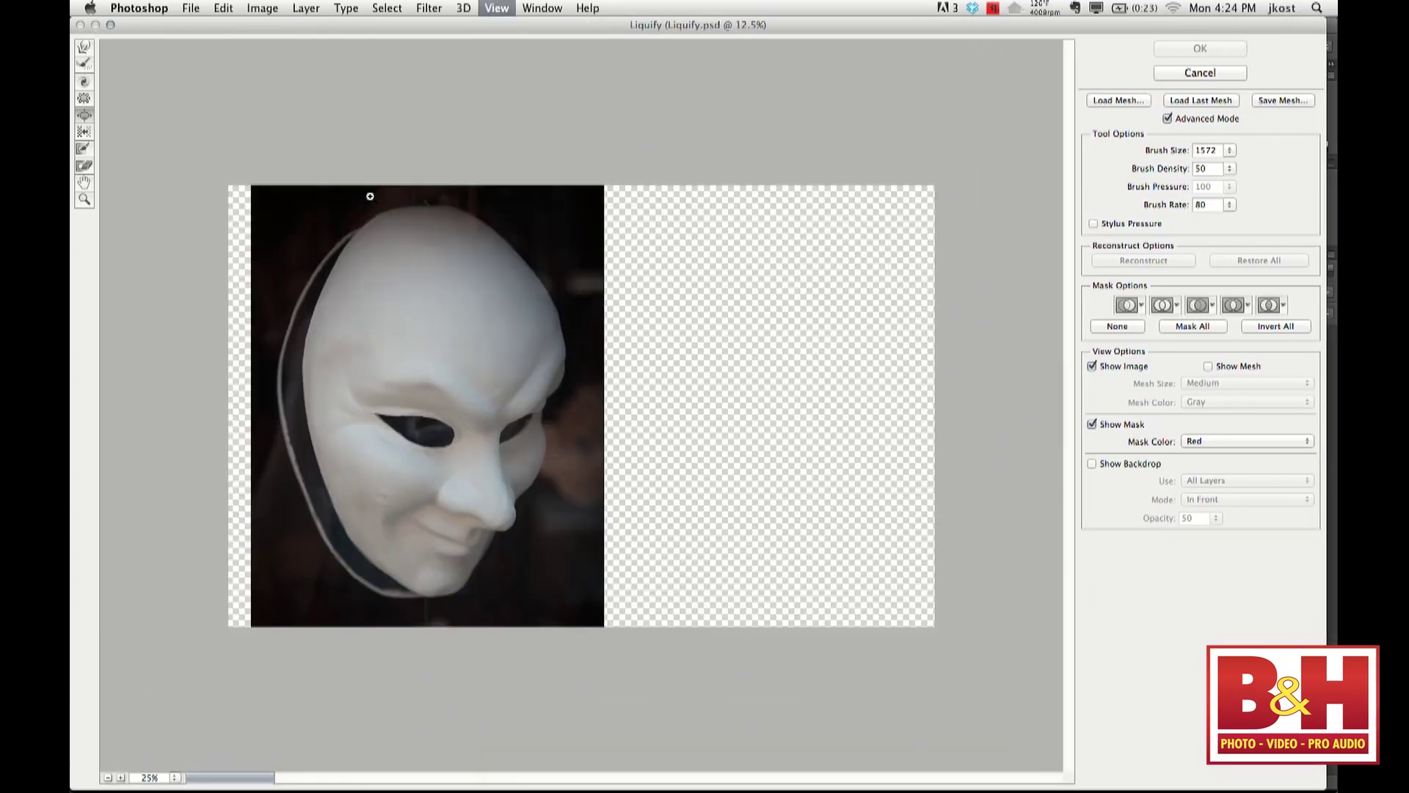
mouse_move(317, 376)
left_mouse_down()
mouse_move(659, 344)
mouse_move(705, 377)
left_mouse_up()
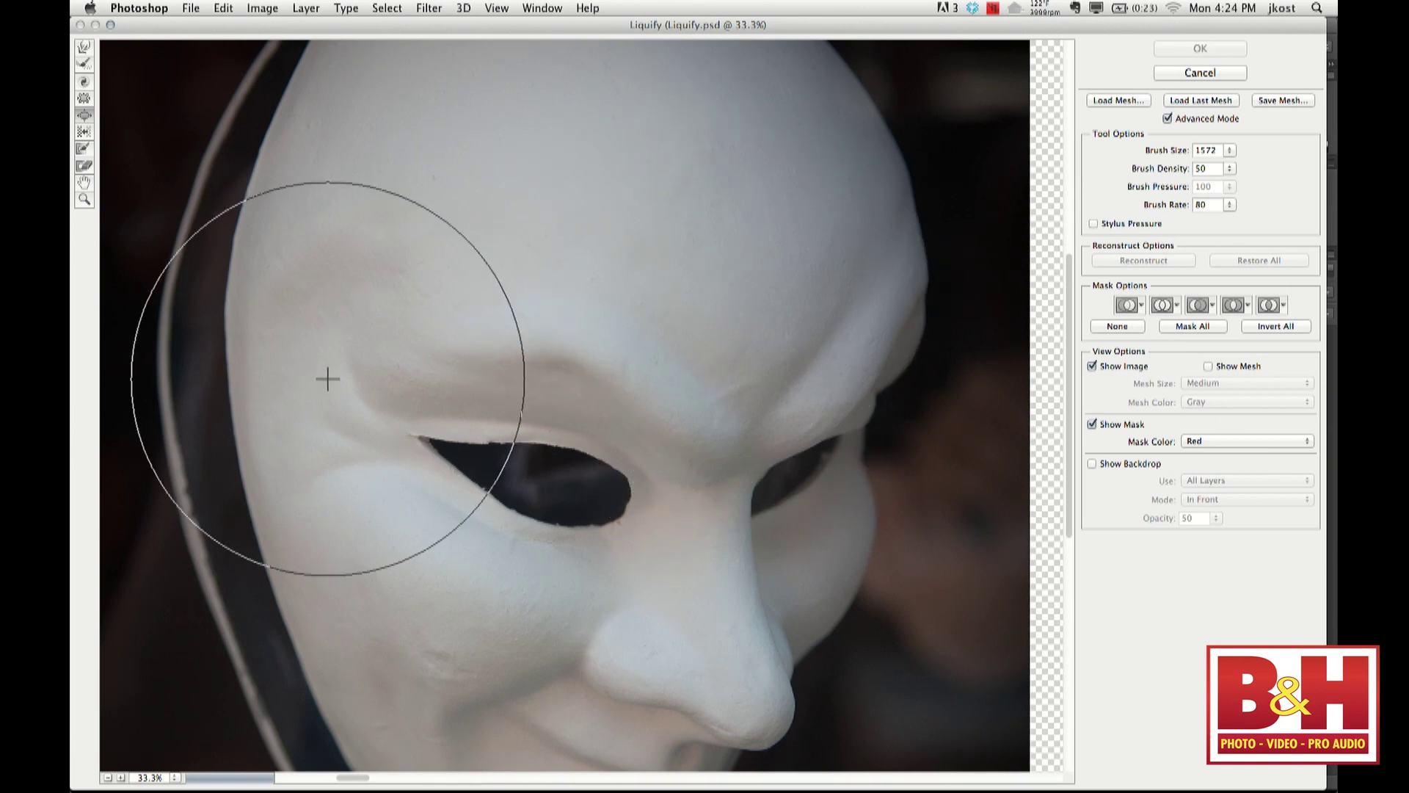
mouse_move(651, 312)
left_mouse_down()
mouse_move(695, 289)
mouse_move(680, 295)
mouse_move(663, 374)
left_mouse_up()
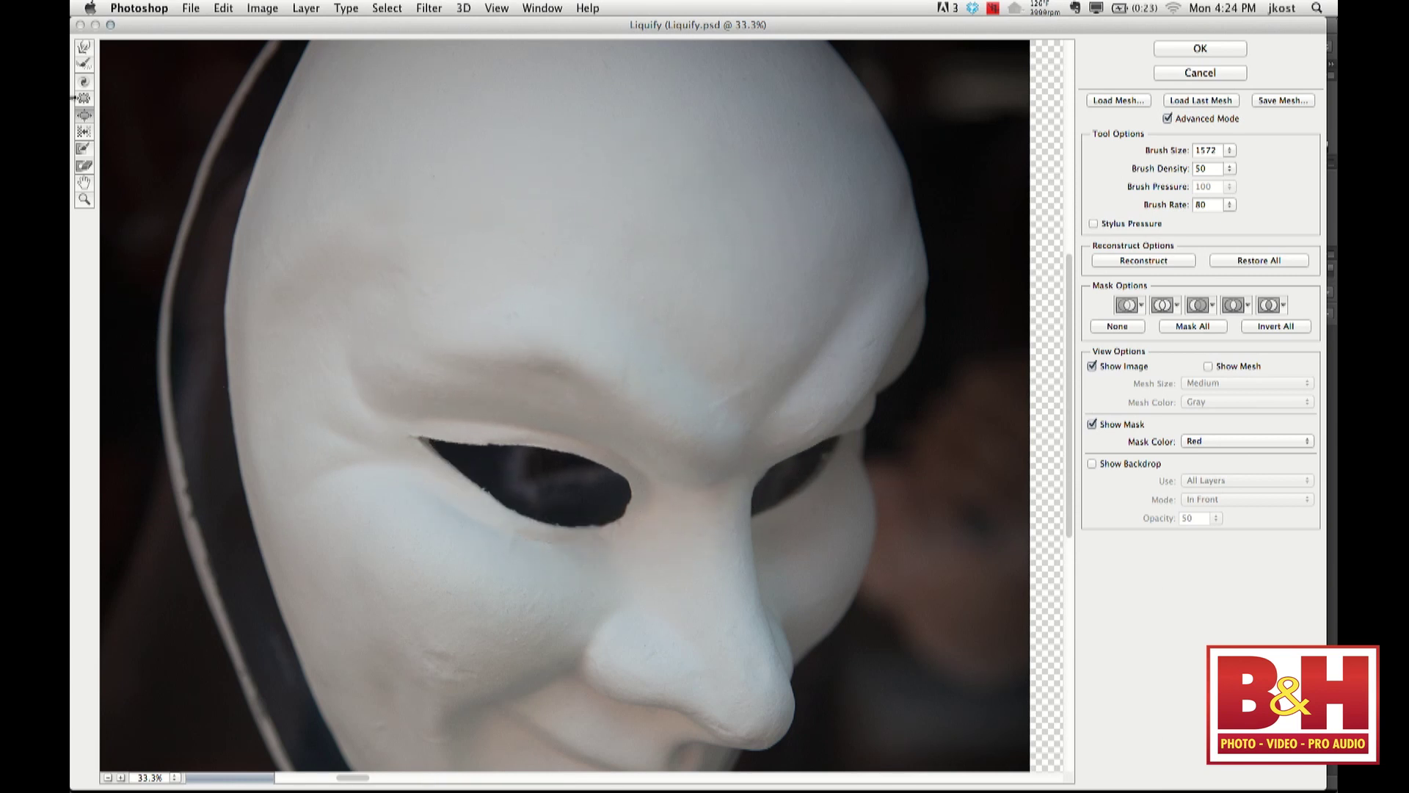
Turn off Advanced Mode and push the mask's brow downward with the Forward Warp tool at brush size 1572
left_click(81, 49)
left_click(1167, 119)
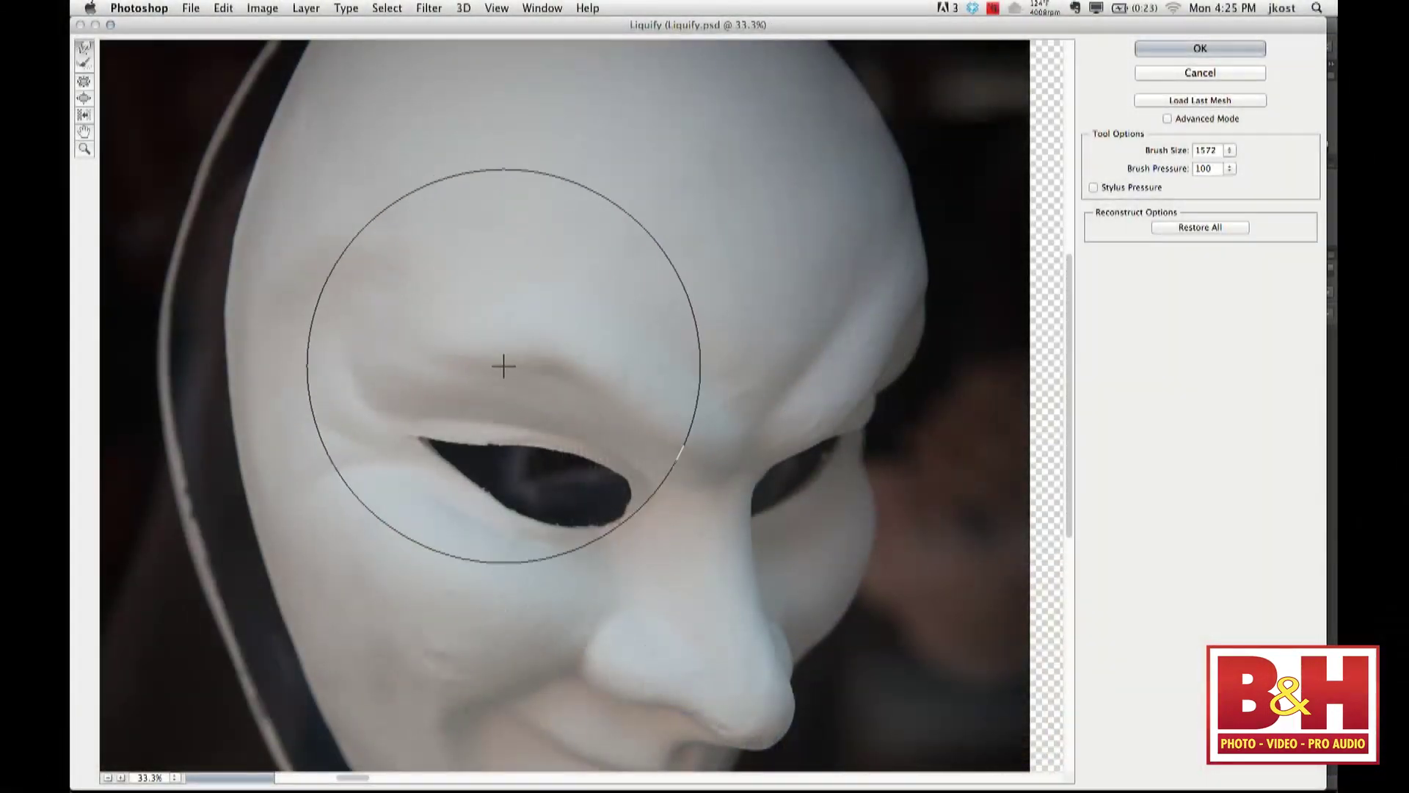
mouse_move(504, 365)
left_mouse_down()
mouse_move(697, 308)
mouse_move(771, 335)
mouse_move(799, 541)
mouse_move(809, 374)
mouse_move(887, 528)
mouse_move(362, 653)
mouse_move(346, 141)
mouse_move(846, 292)
mouse_move(837, 604)
mouse_move(504, 645)
mouse_move(447, 251)
mouse_move(506, 477)
left_mouse_up()
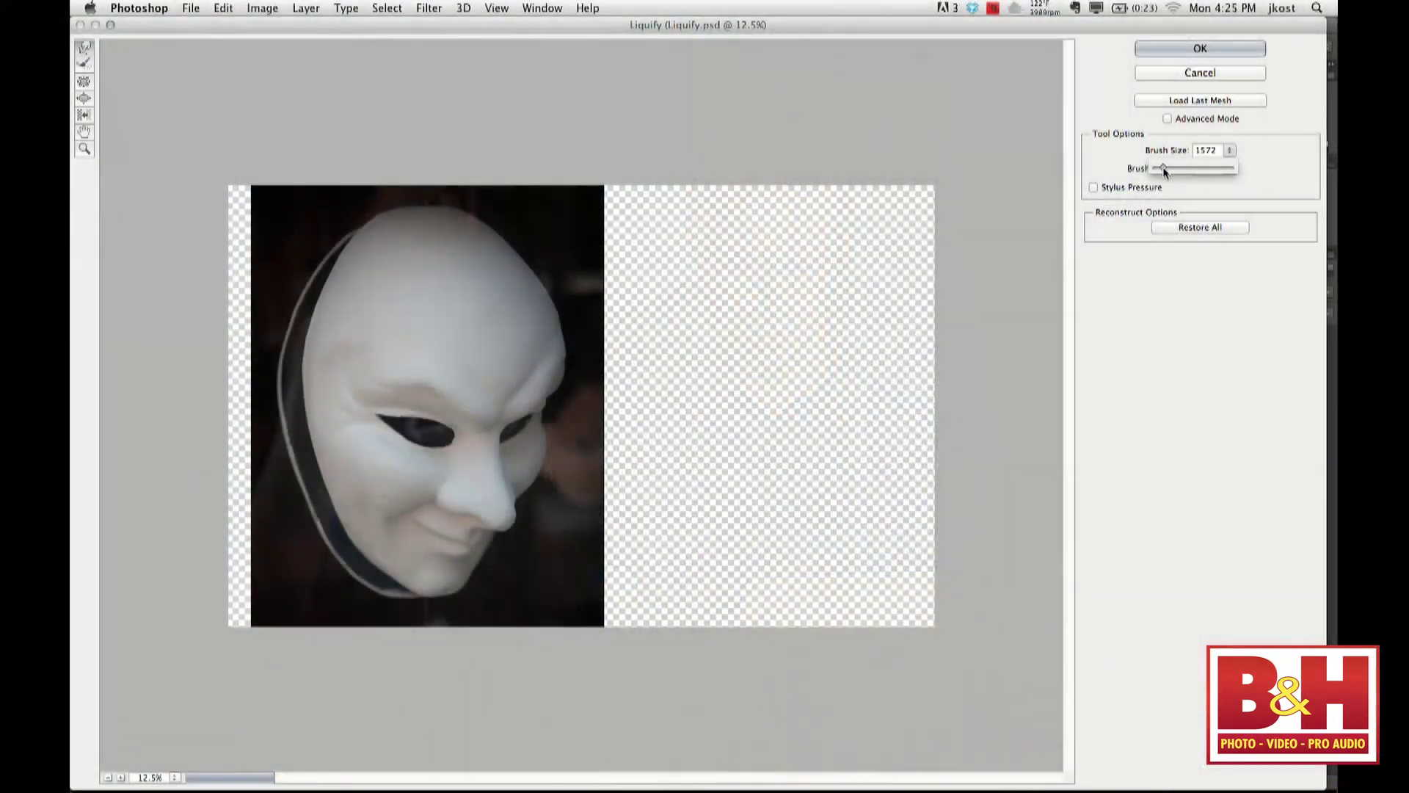
Increase the Liquify brush size to 4900
left_click_drag(1204, 168, 1173, 170)
left_click_drag(1173, 169, 1172, 168)
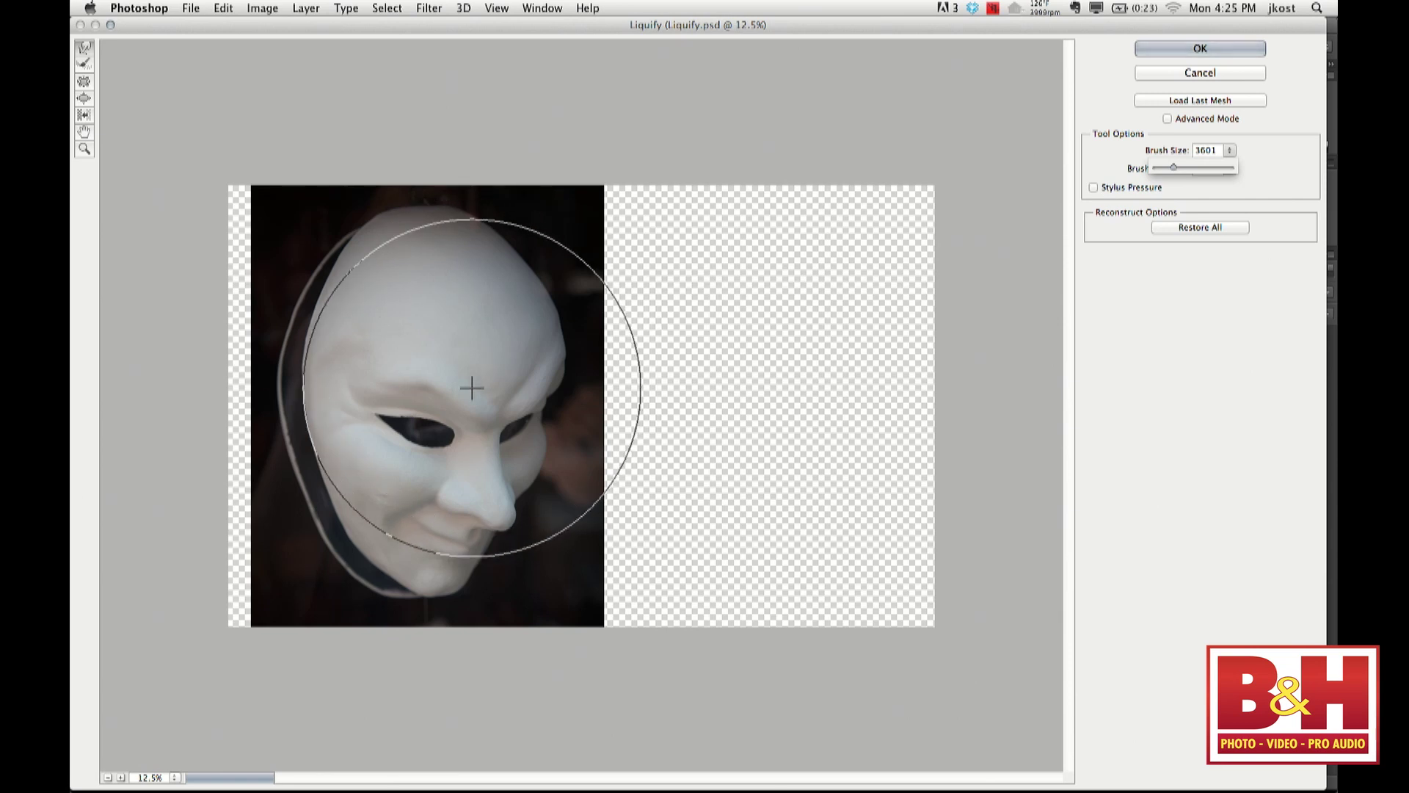
key("bracketright")
key("bracketright")
key("bracketright")
key("bracketright")
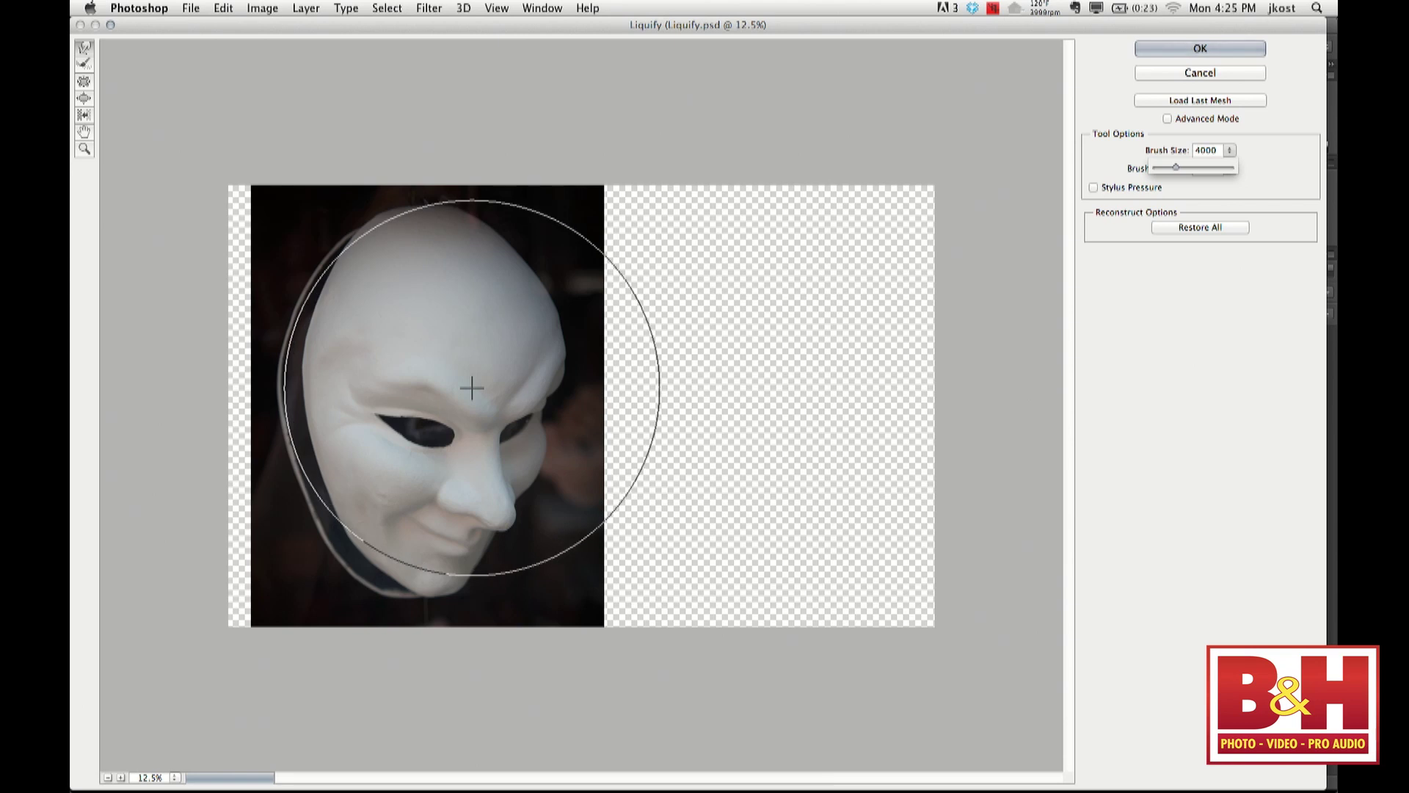
key("bracketright")
key("bracketright")
key("bracketright")
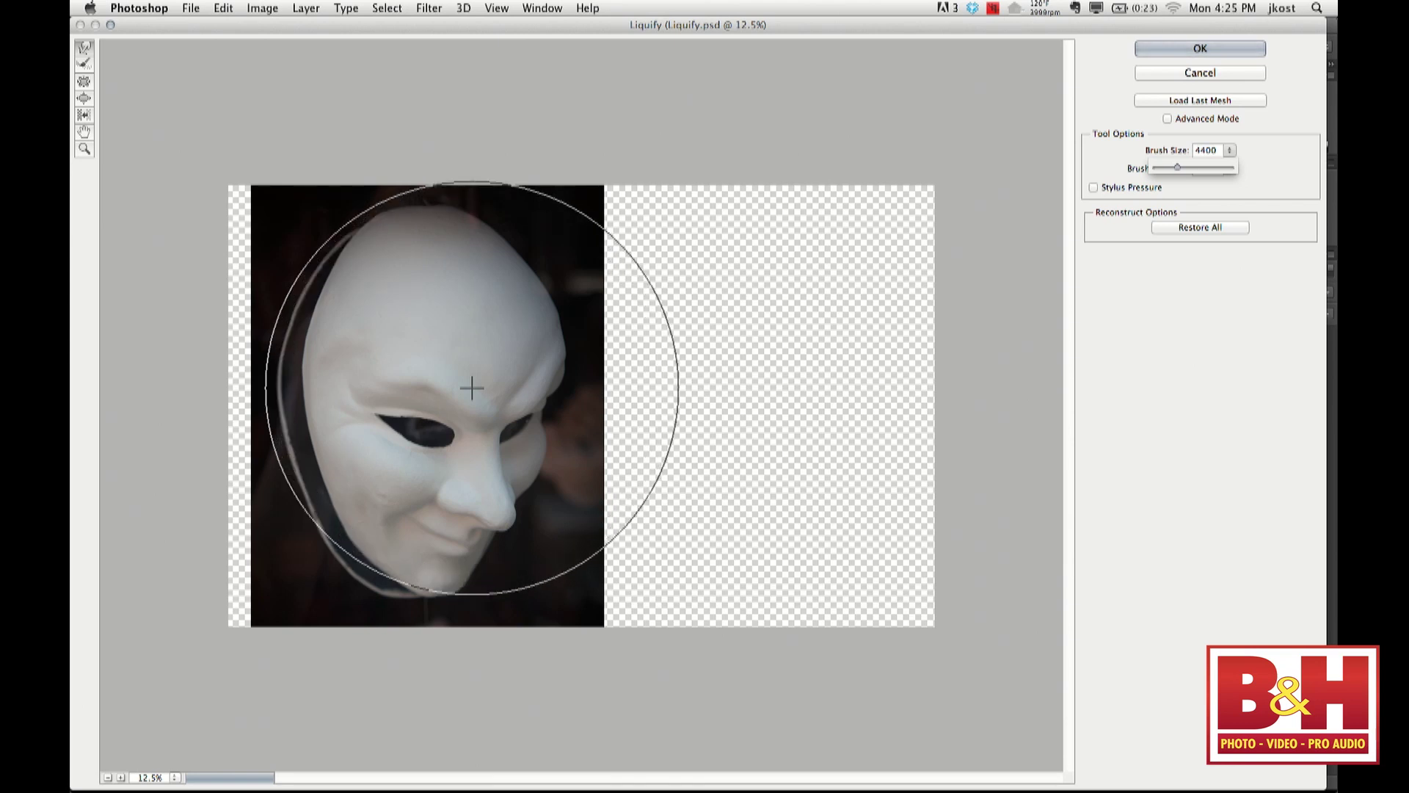
key("bracketright")
key("bracketright")
key("bracketright")
key("bracketright")
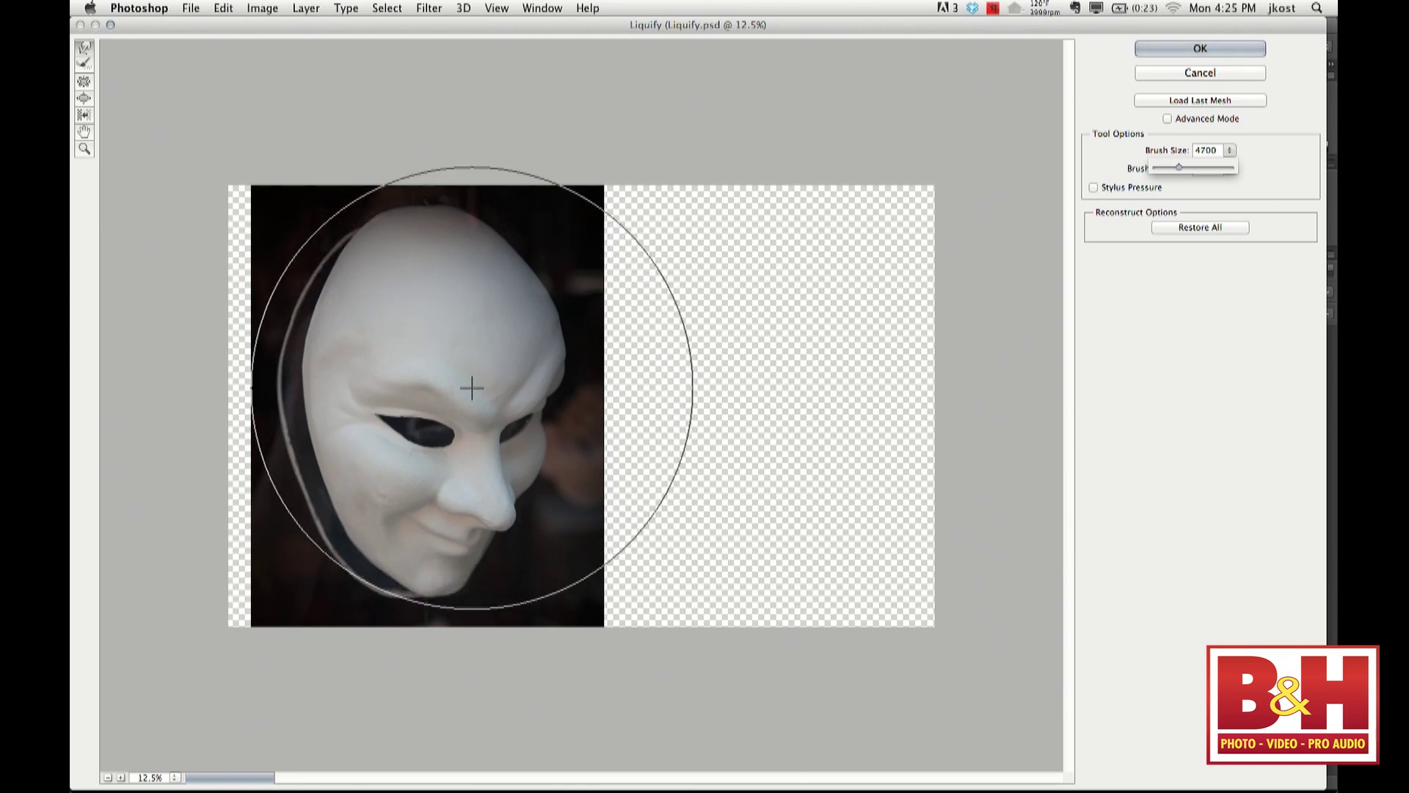
key("bracketright")
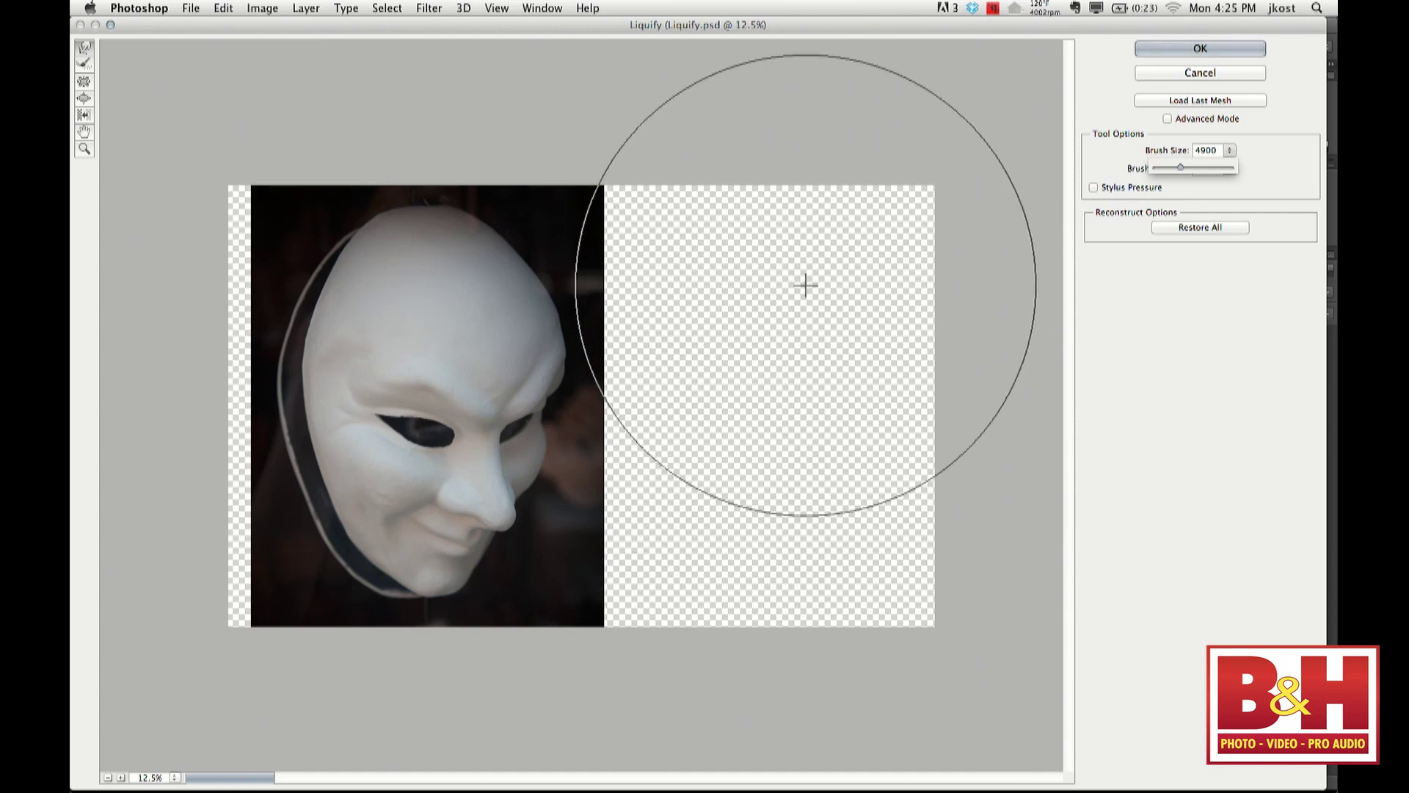
Set the brush size to 1972, bulge the mask's forehead and lengthen its nose, and apply the Liquify filter
key("alt")
mouse_move(551, 411)
left_mouse_down()
mouse_move(588, 399)
mouse_move(503, 371)
mouse_move(517, 388)
left_mouse_up()
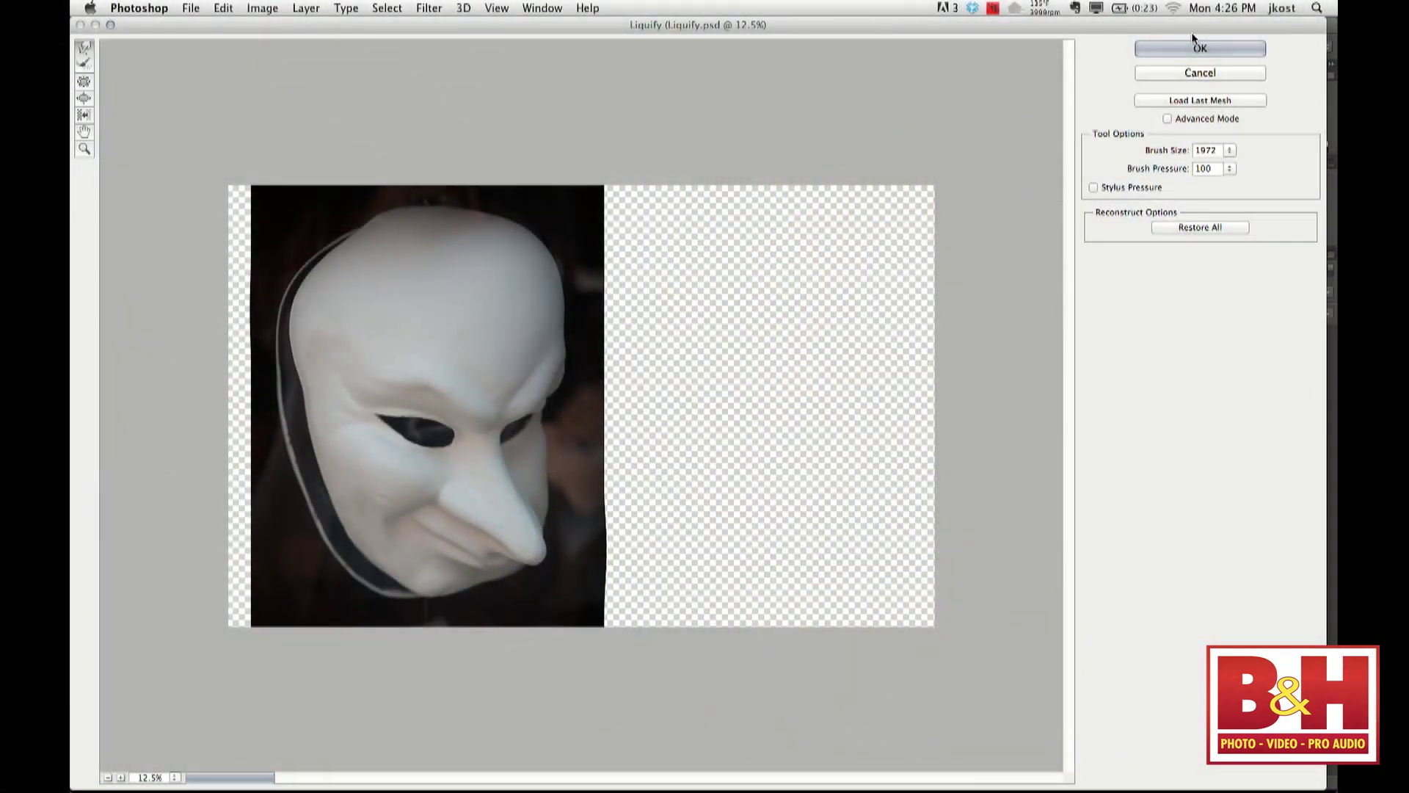
key("Return")
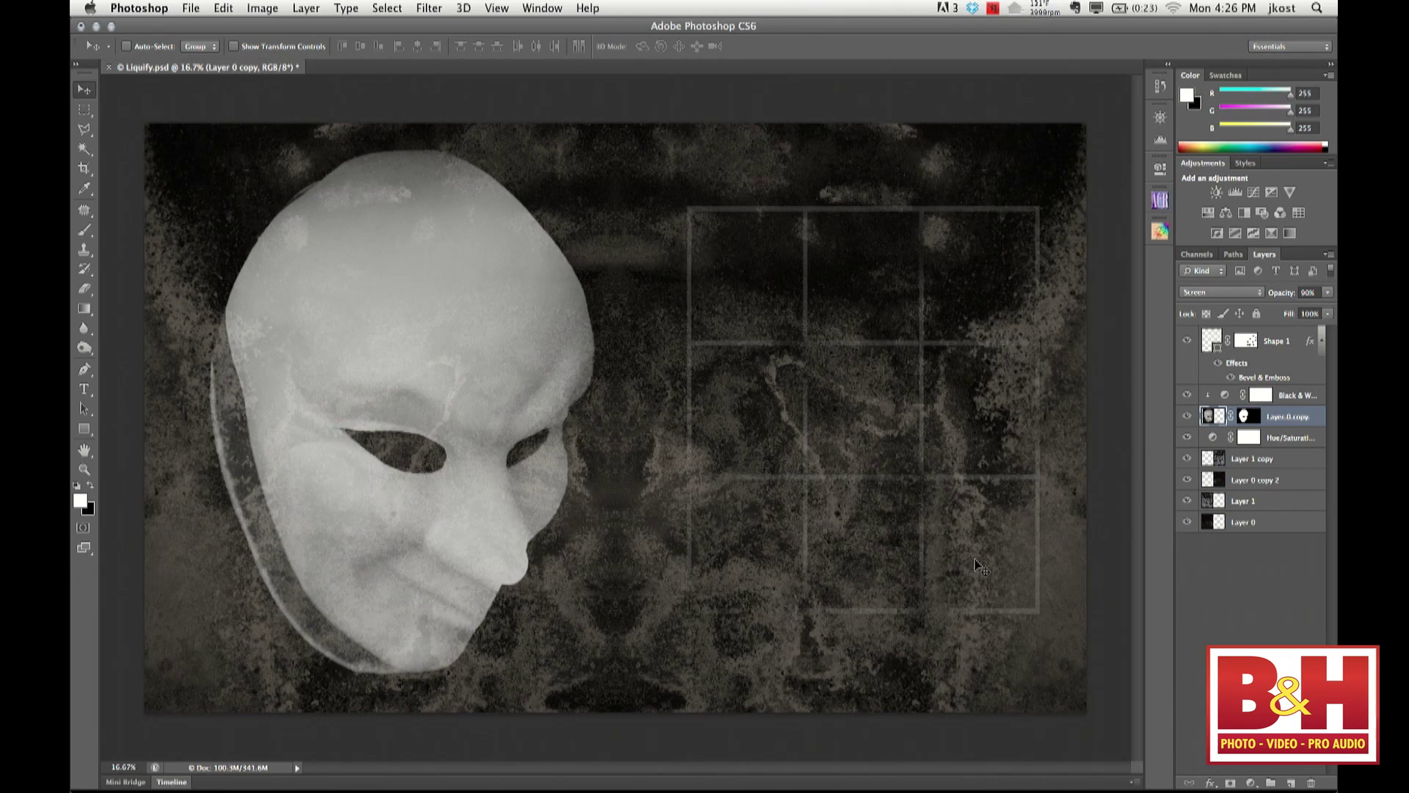
Apply the last Liquify mesh to the Layer 0 copy layer mask so its outline follows the distorted face
left_click(1249, 419)
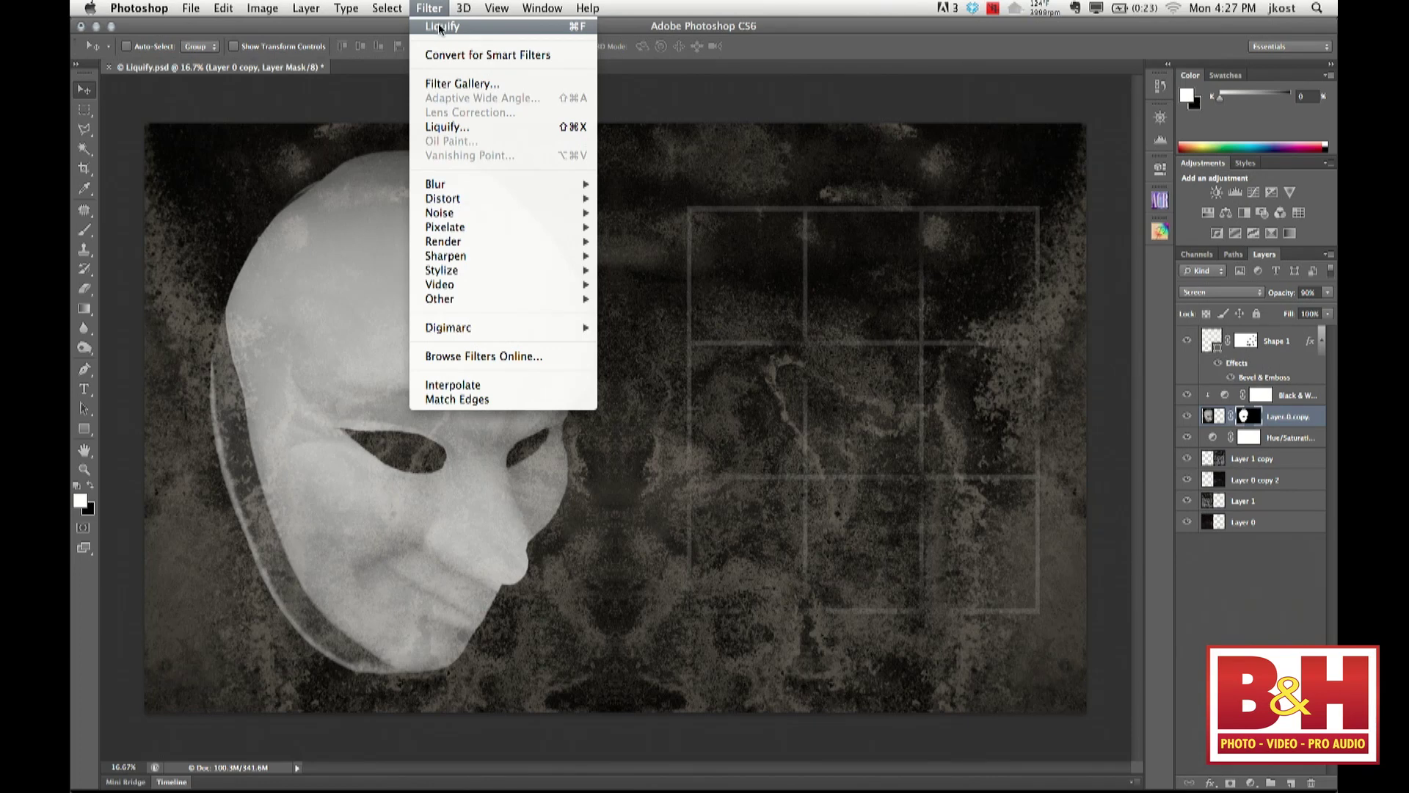
left_click(469, 125)
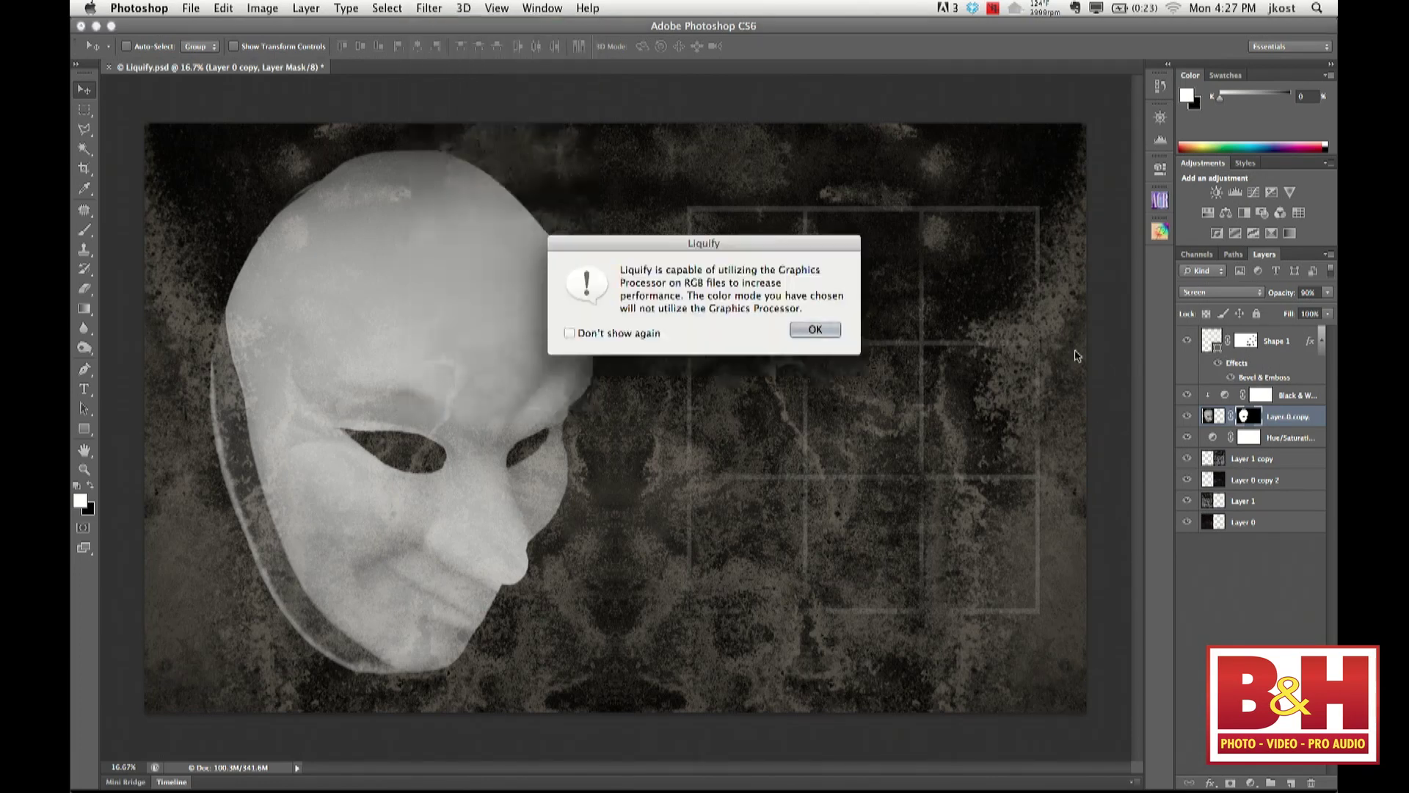
left_click(820, 335)
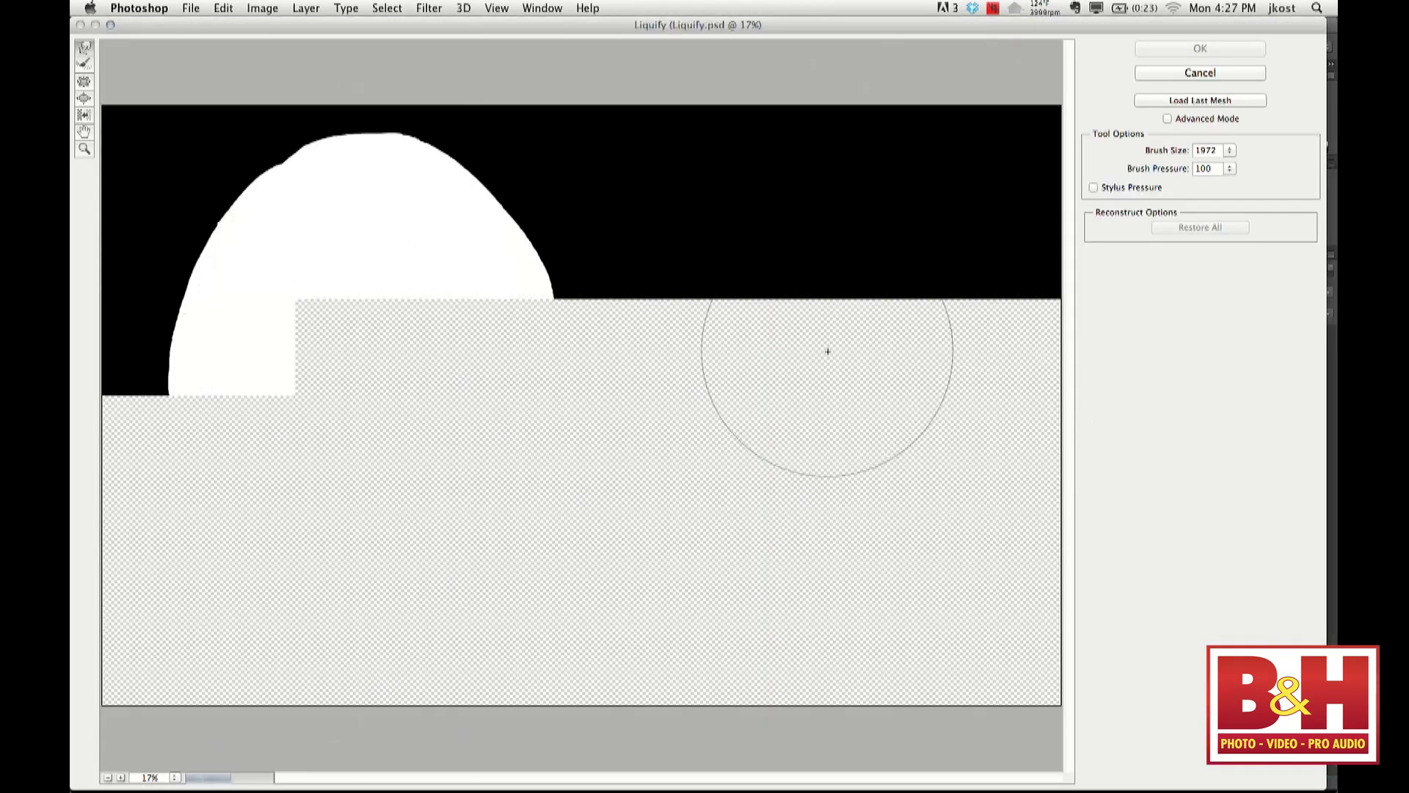
left_click(1182, 100)
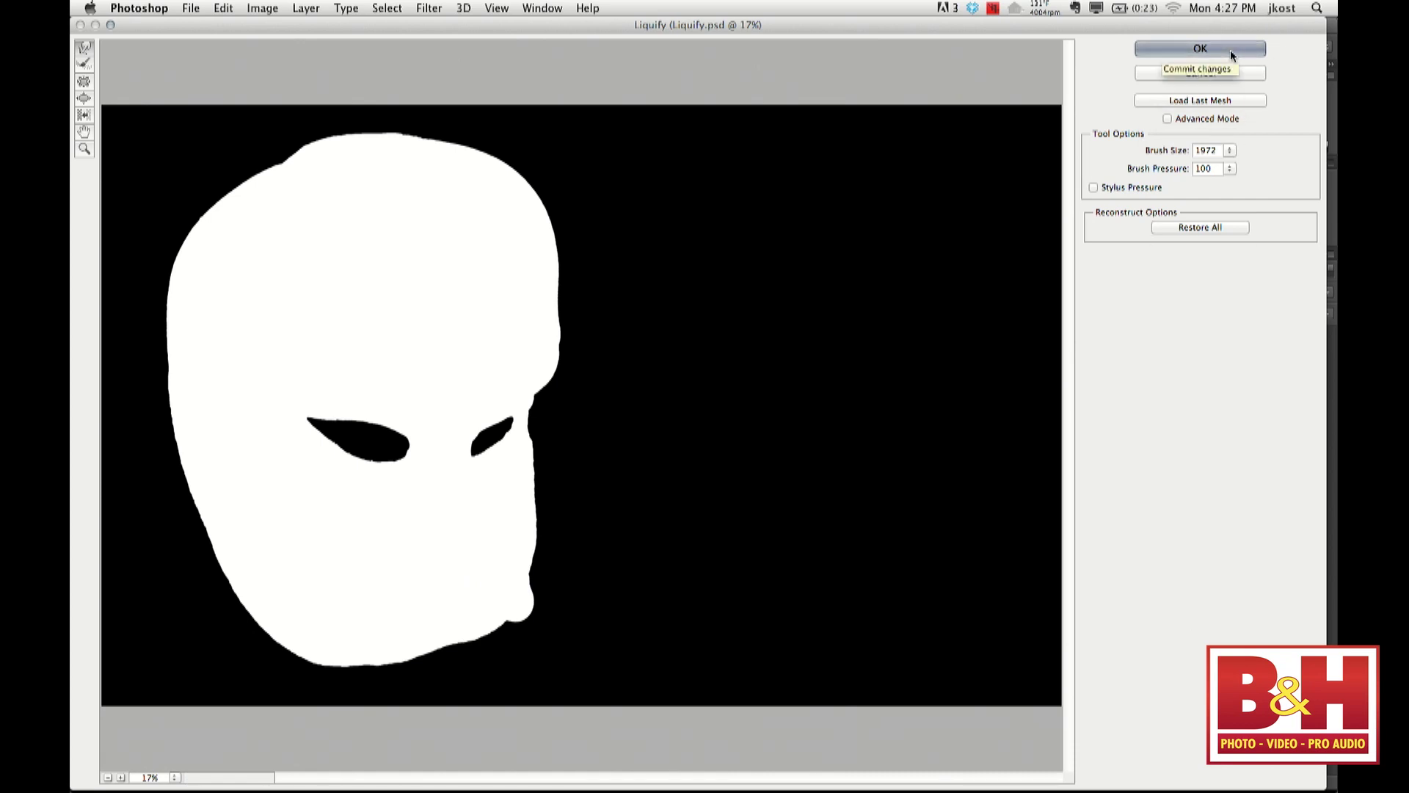
key("Return")
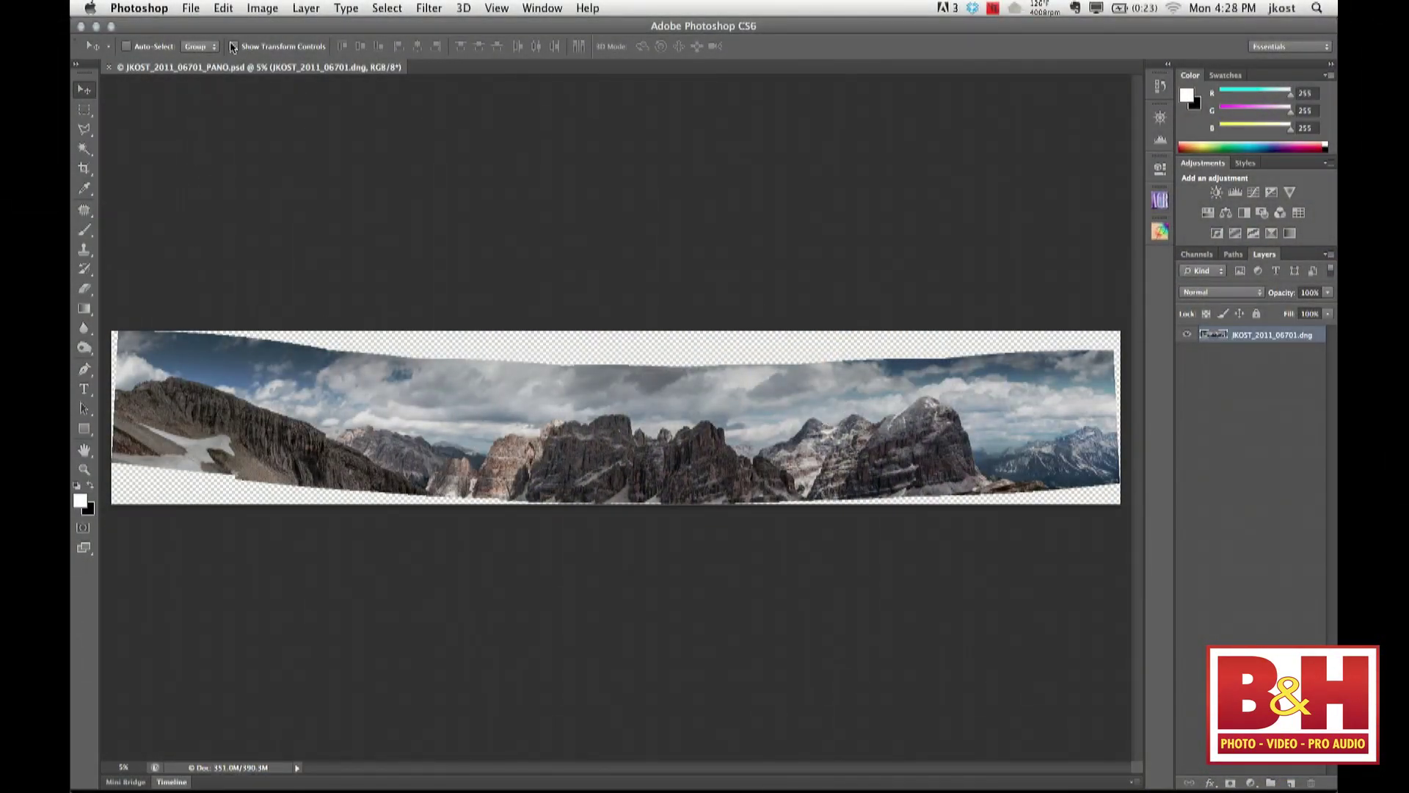
Start Puppet Warp on the panorama, place pins at its left end, center and right end, and hide the mesh
left_click(225, 9)
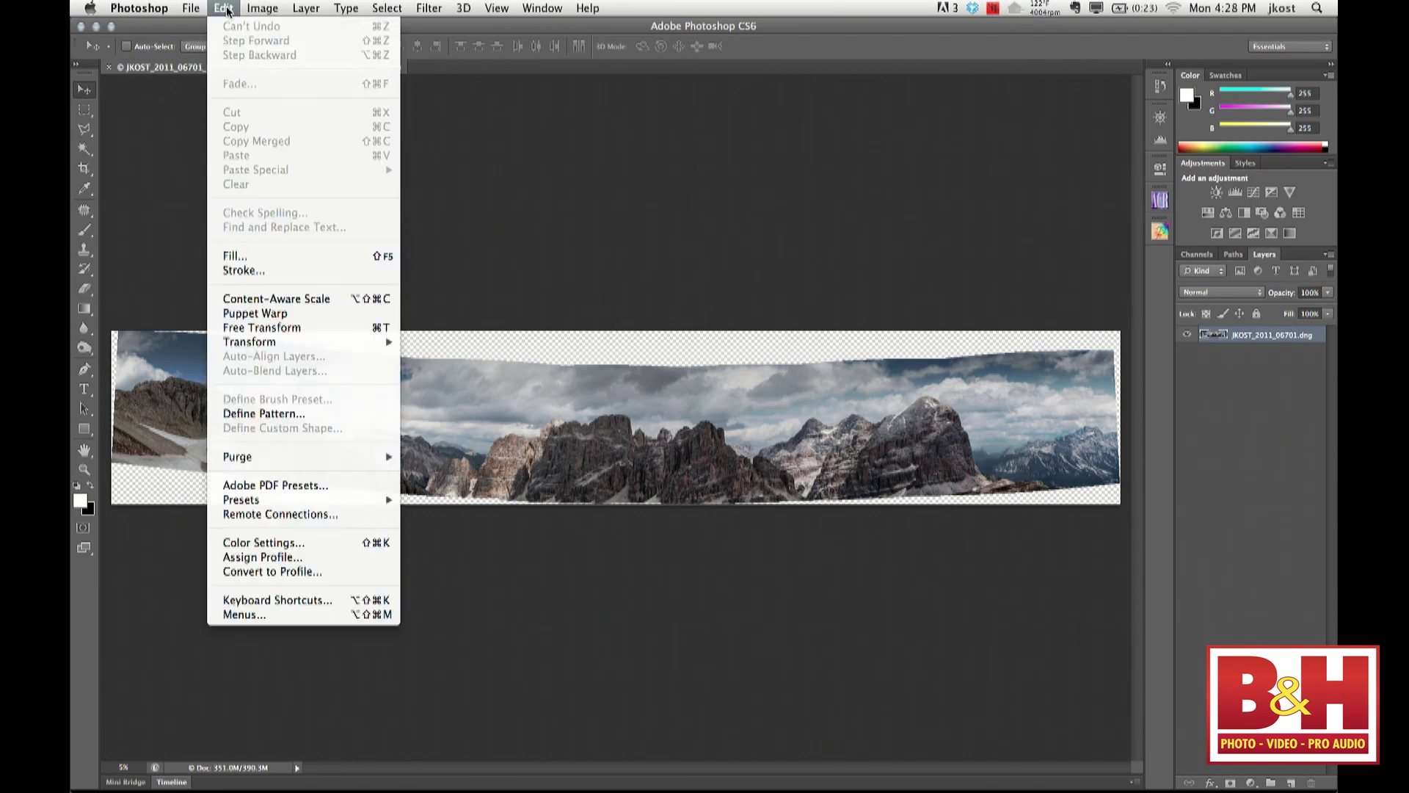
left_click(310, 320)
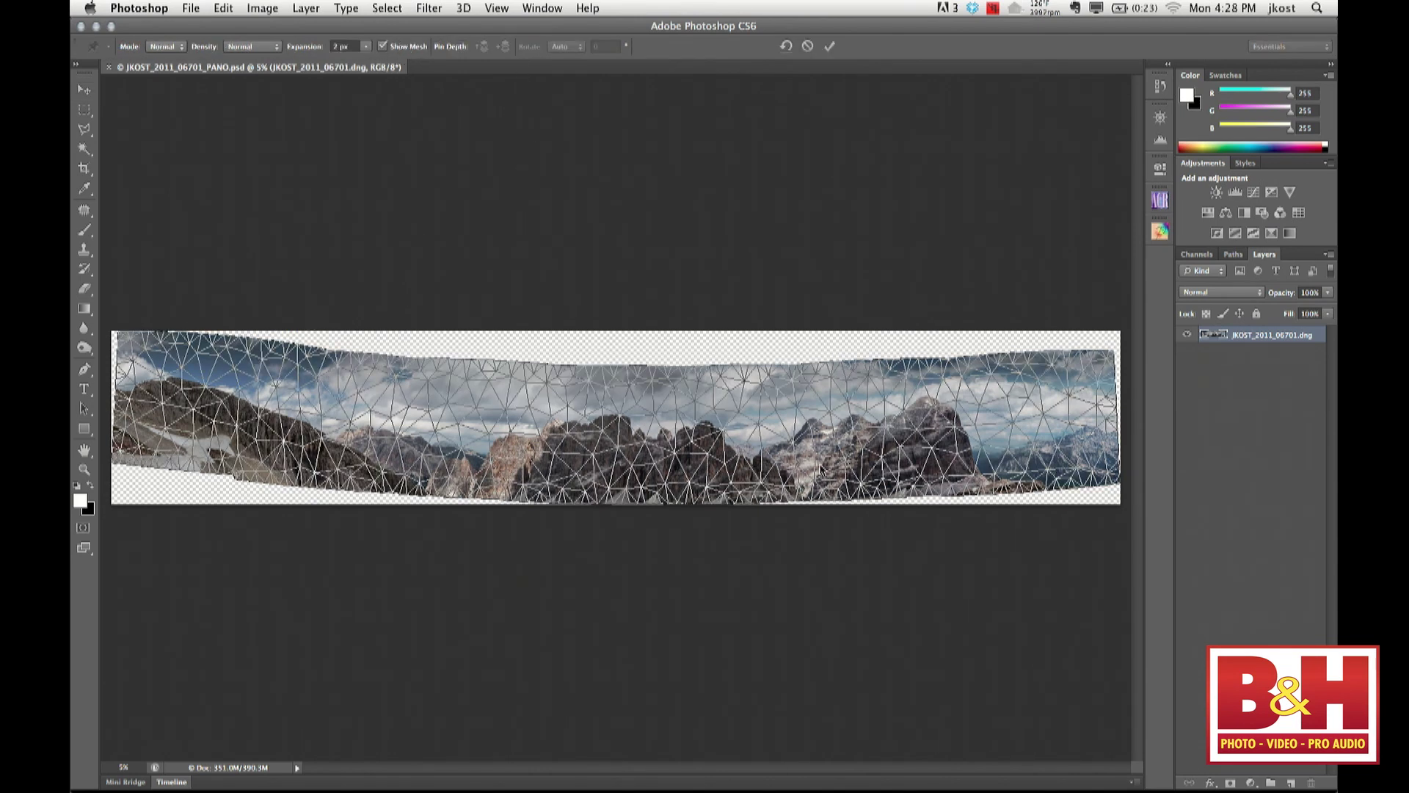
left_click(133, 416)
left_click(633, 462)
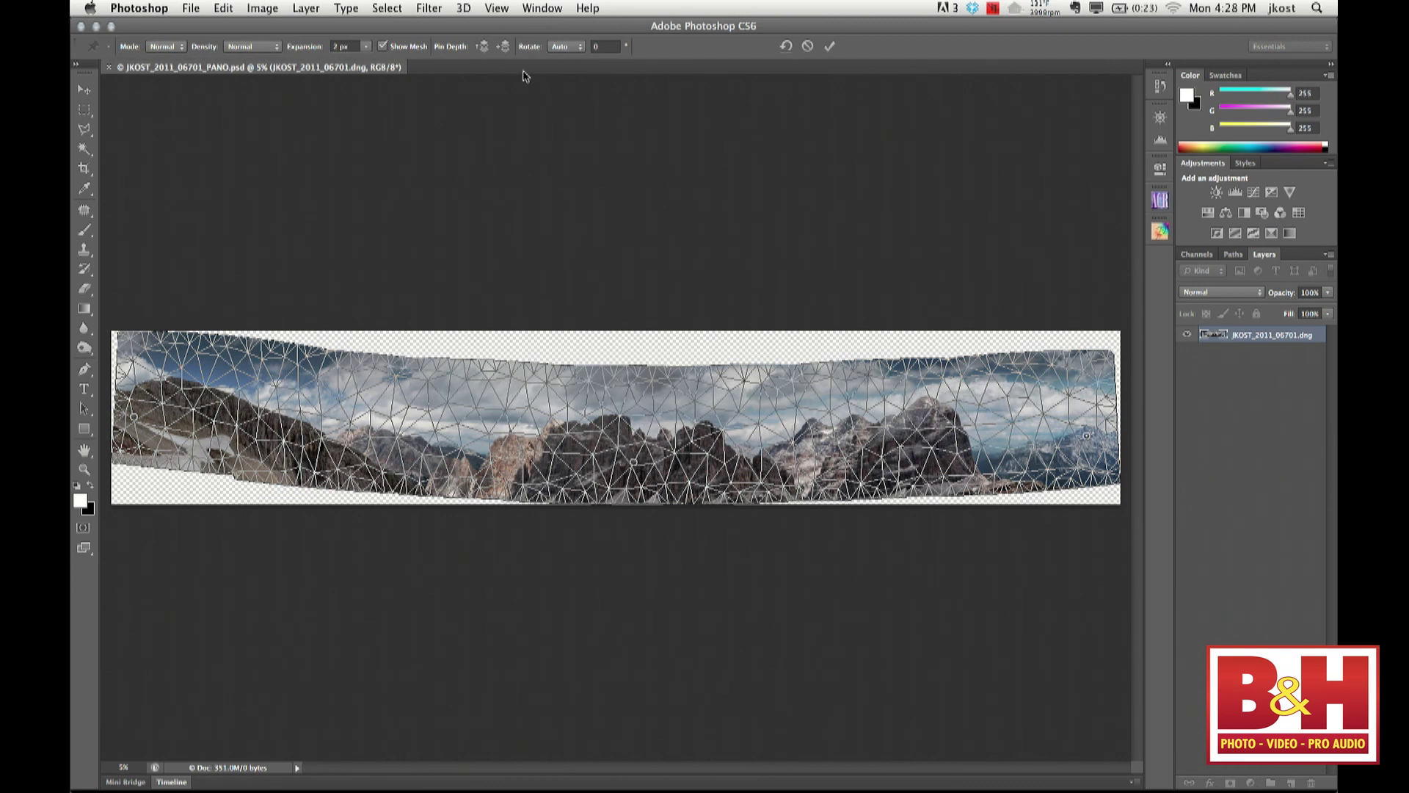
left_click(382, 47)
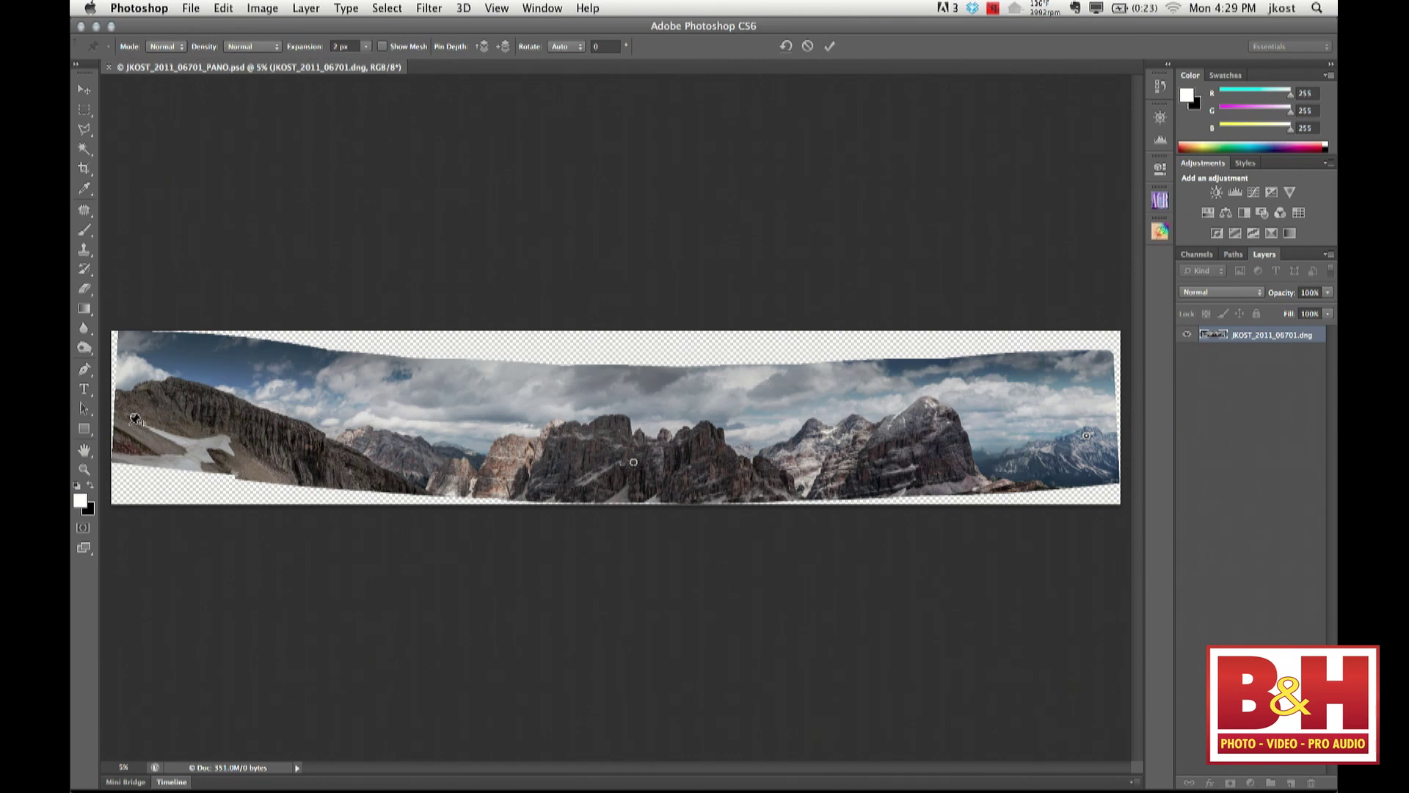
Straighten the panorama by lowering the left pin, raising the center pin, adding a pin between them, and shifting the right pin inward
left_click_drag(134, 416, 147, 434)
left_click_drag(633, 462, 639, 436)
left_click_drag(427, 443, 427, 443)
mouse_move(1086, 436)
left_mouse_down()
mouse_move(906, 323)
mouse_move(1028, 576)
mouse_move(1031, 474)
mouse_move(988, 447)
mouse_move(988, 475)
mouse_move(910, 421)
mouse_move(984, 491)
mouse_move(928, 411)
mouse_move(1068, 433)
left_mouse_up()
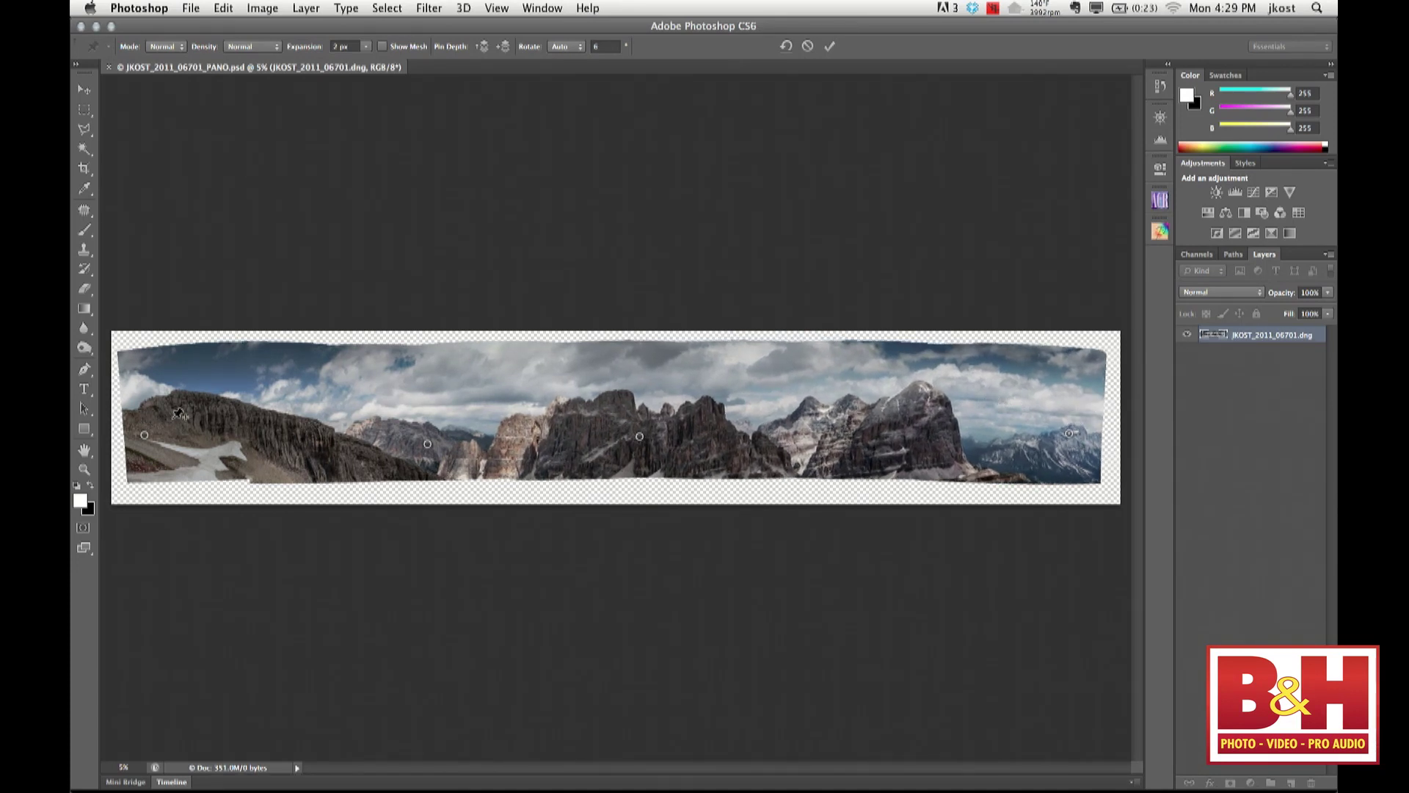
Add a pin in the sky at the panorama's upper-left corner, nudge it right, and commit the Puppet Warp
left_click(141, 365)
left_click_drag(141, 367, 146, 367)
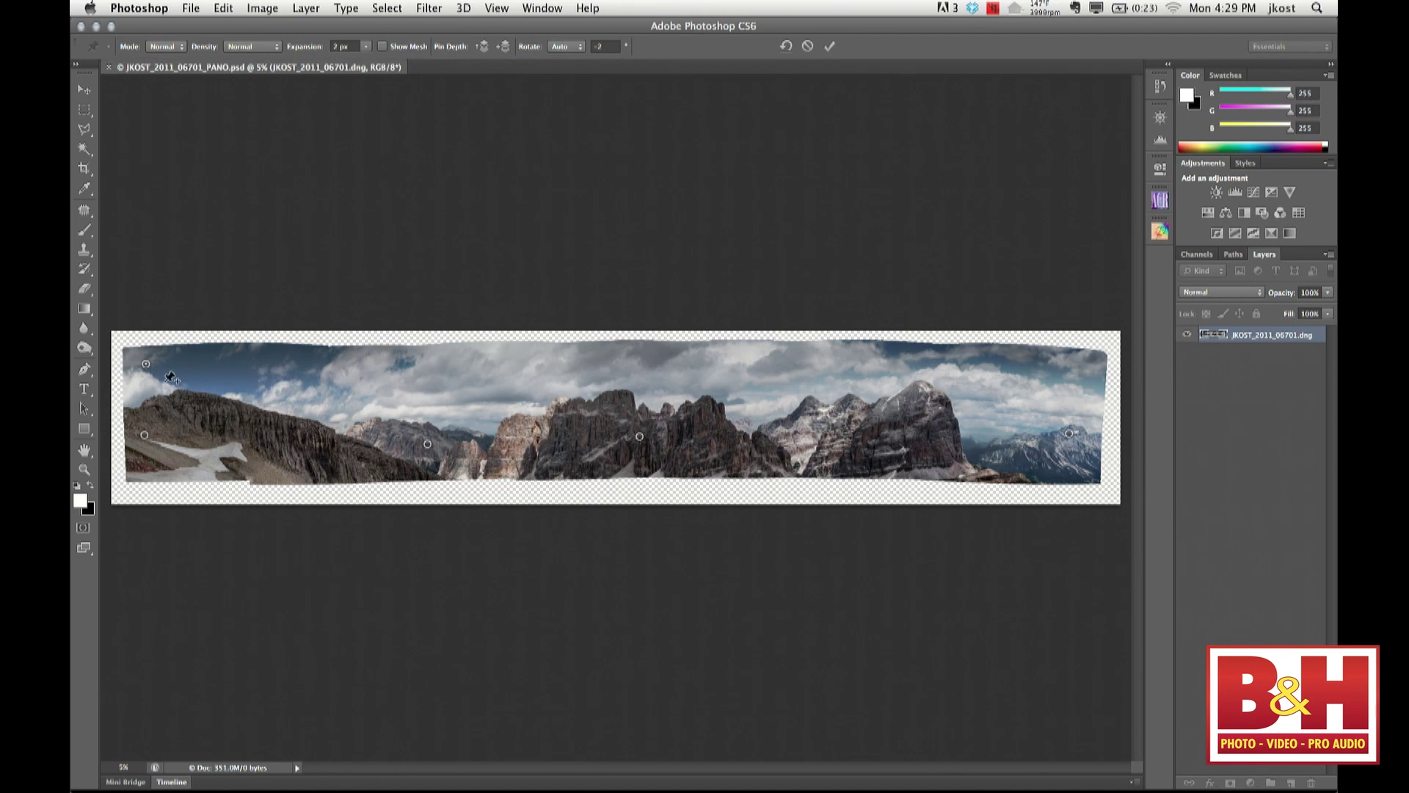
key("Return")
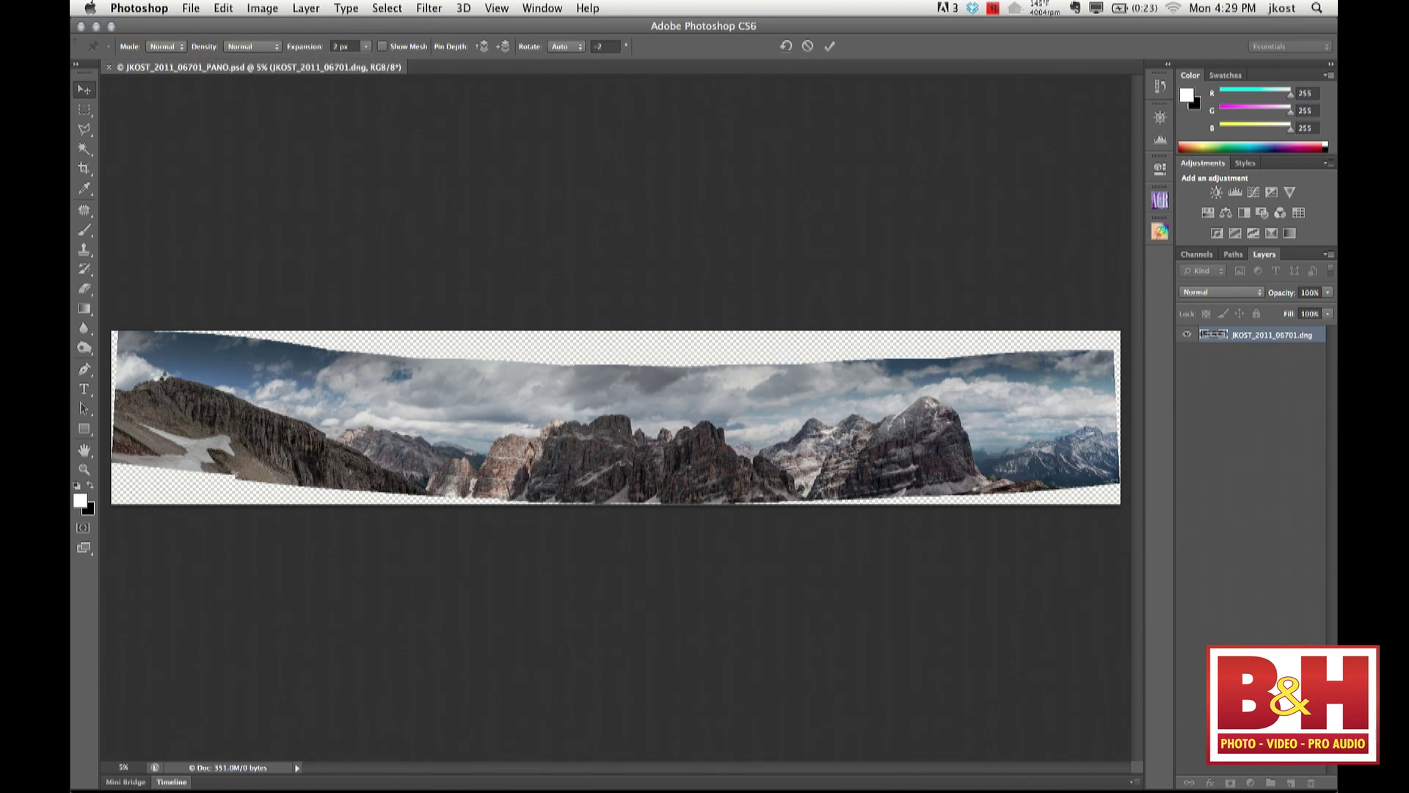
Commit the Puppet Warp and draw a crop about 85.5 by 10.8 in just inside the panorama's transparent edges
key("Return")
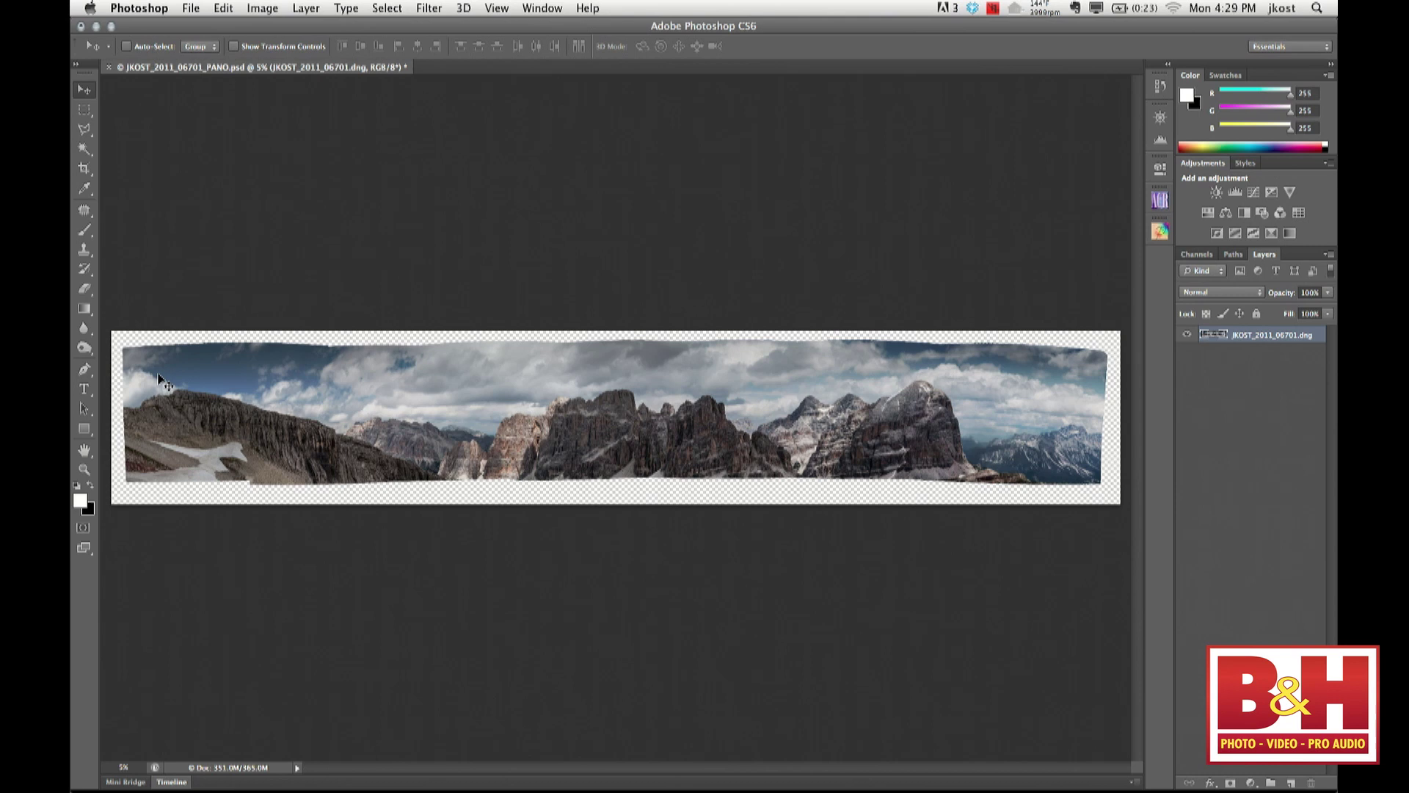
key("c")
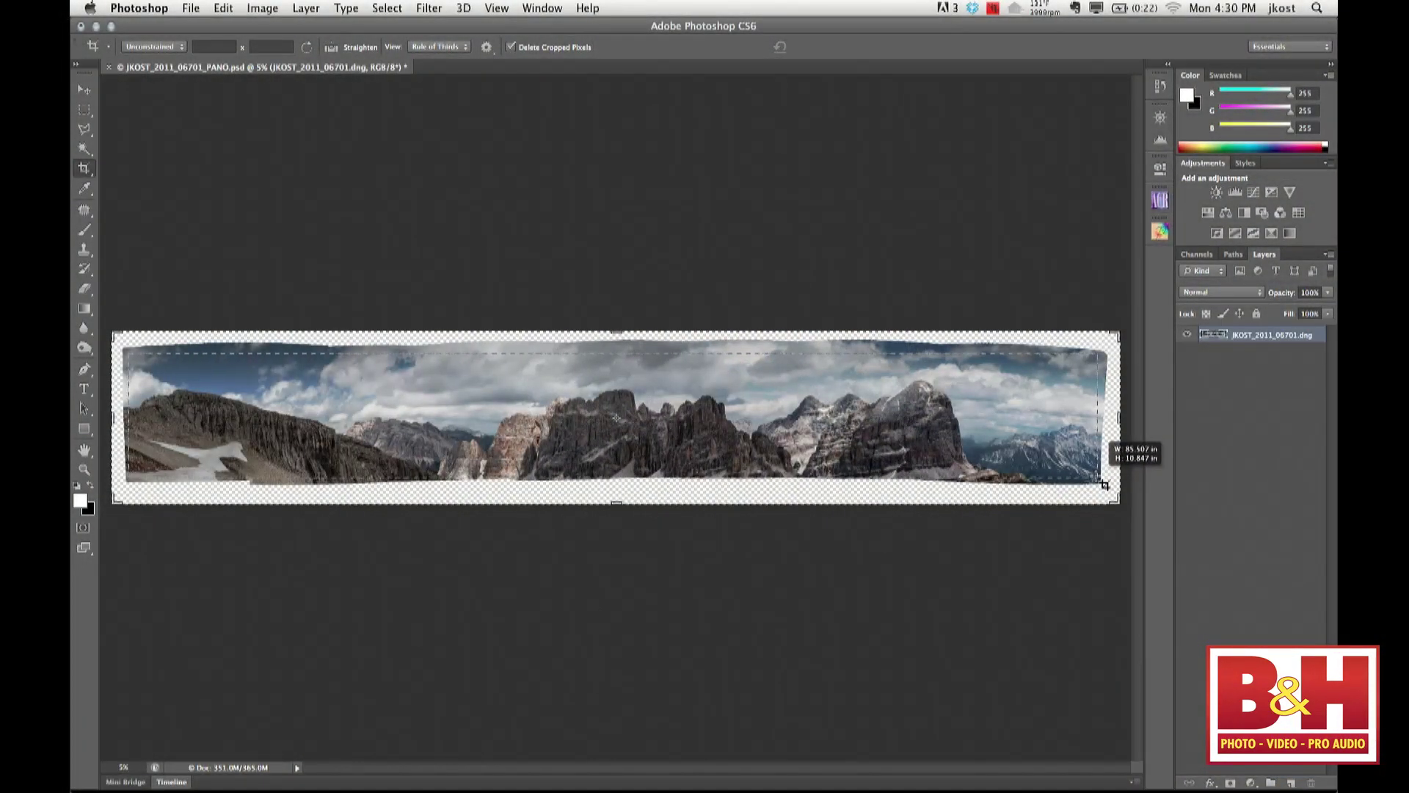
left_click_drag(1106, 474, 1093, 477)
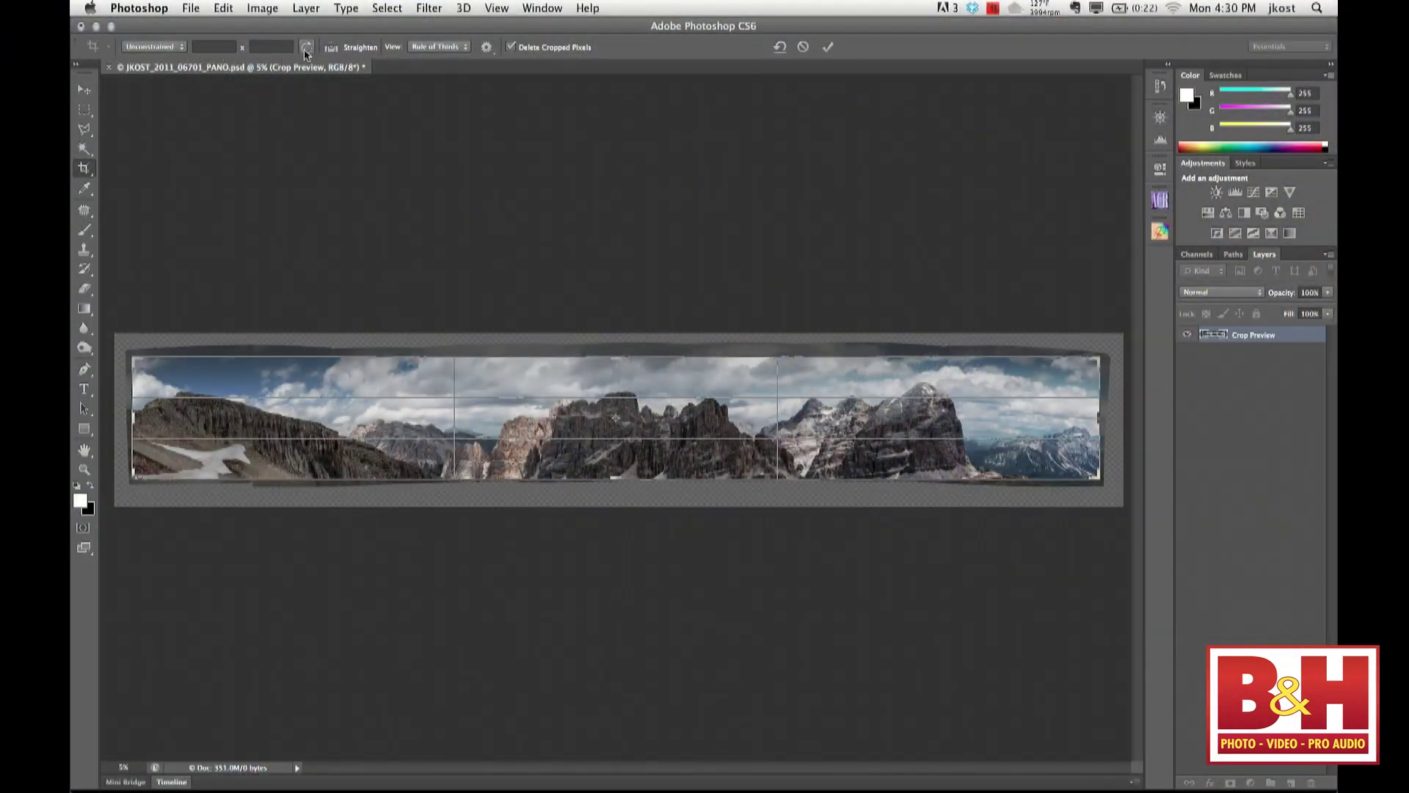
Set a custom 1 x 4 crop ratio and swap its width and height for a horizontal crop
left_click(221, 47)
type("14")
key("Tab")
type("4")
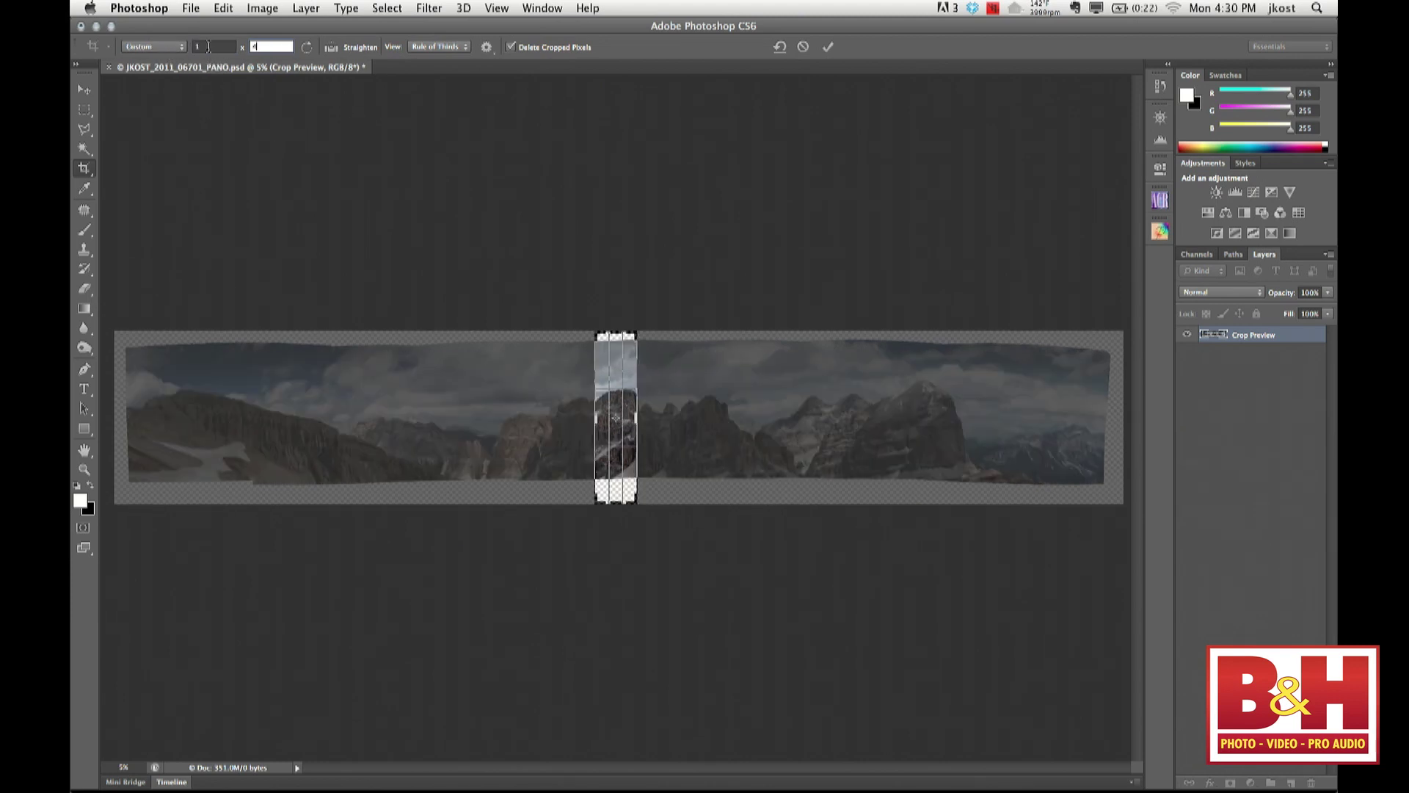
key("shift+Tab")
left_click(306, 50)
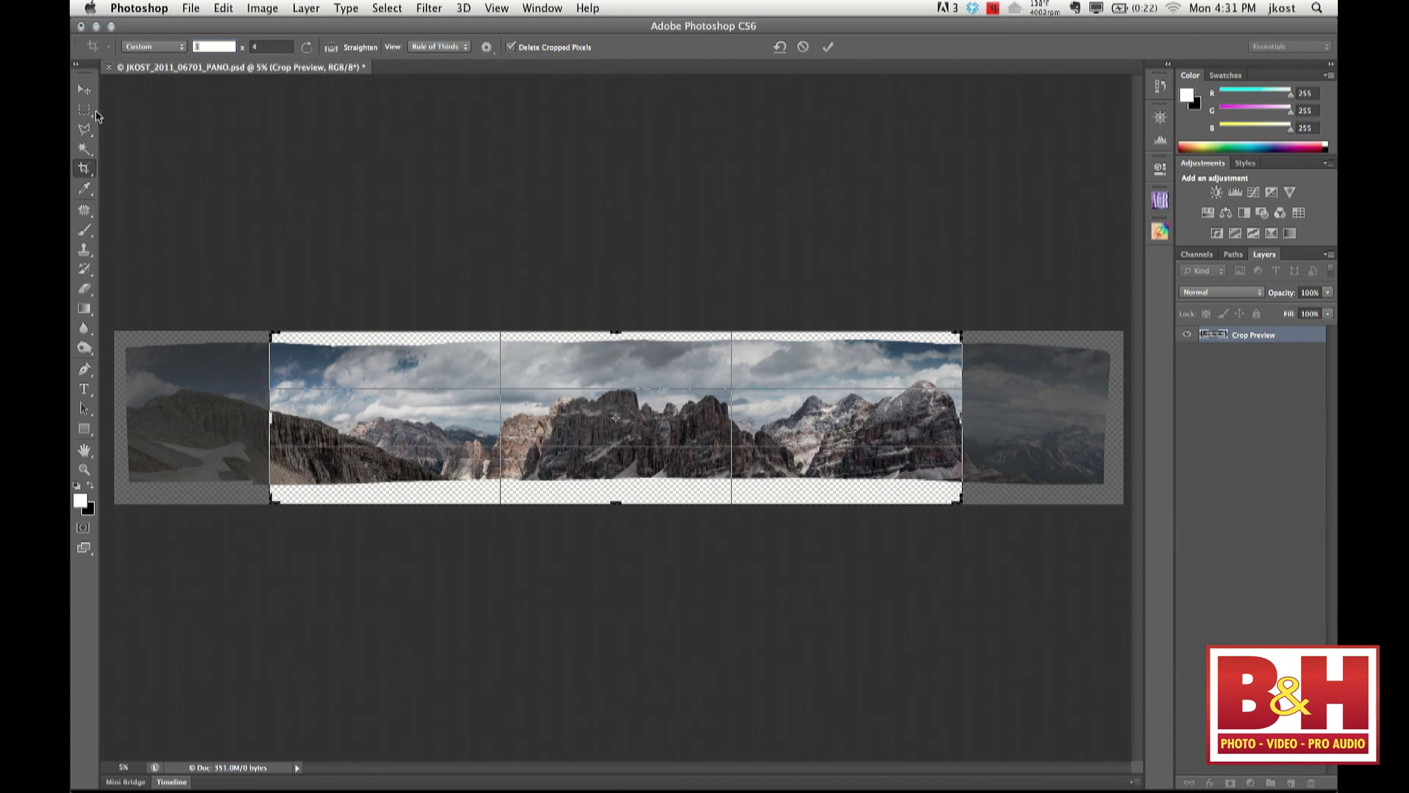
Re-enter 1 as the first crop ratio value and shrink the crop slightly from its upper-left corner
left_click(156, 49)
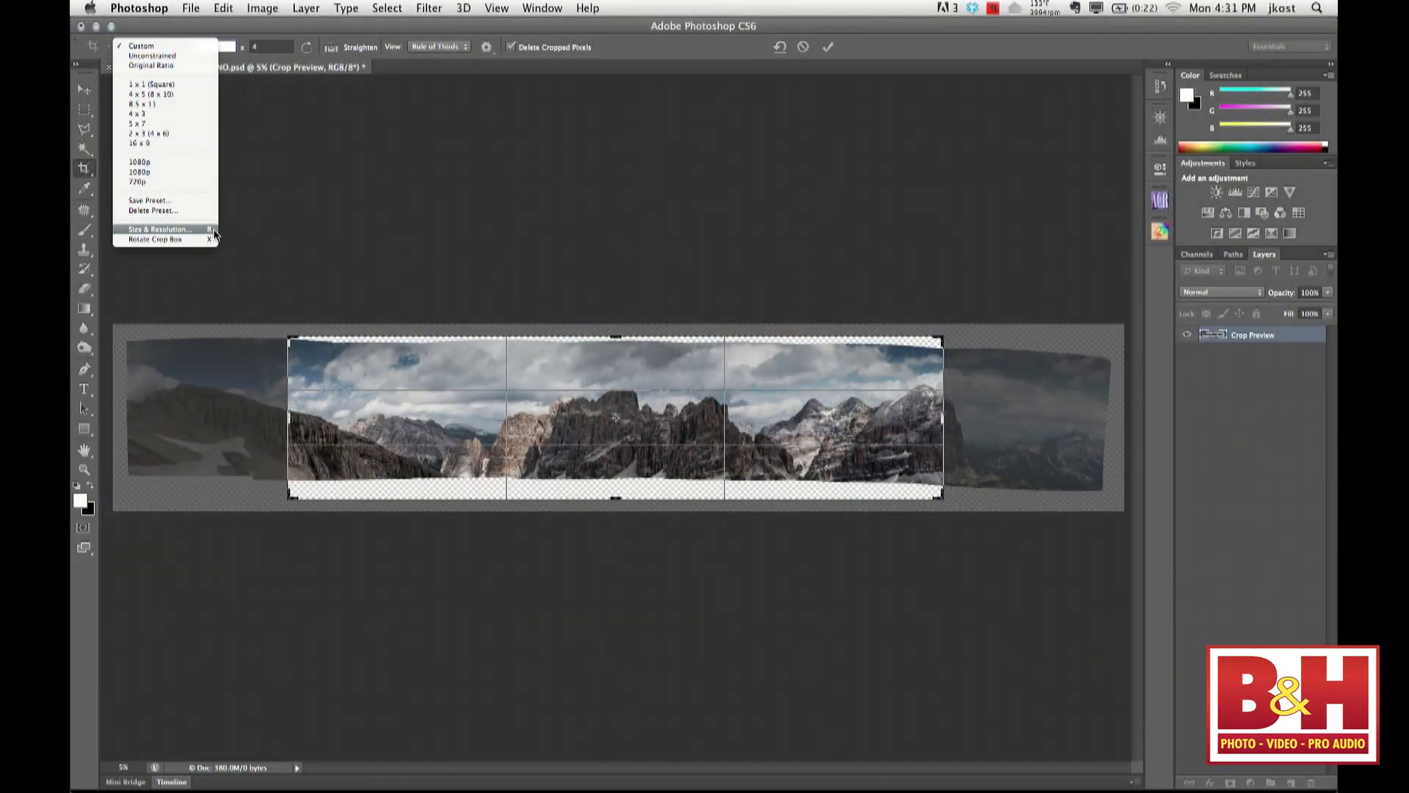
left_click(279, 232)
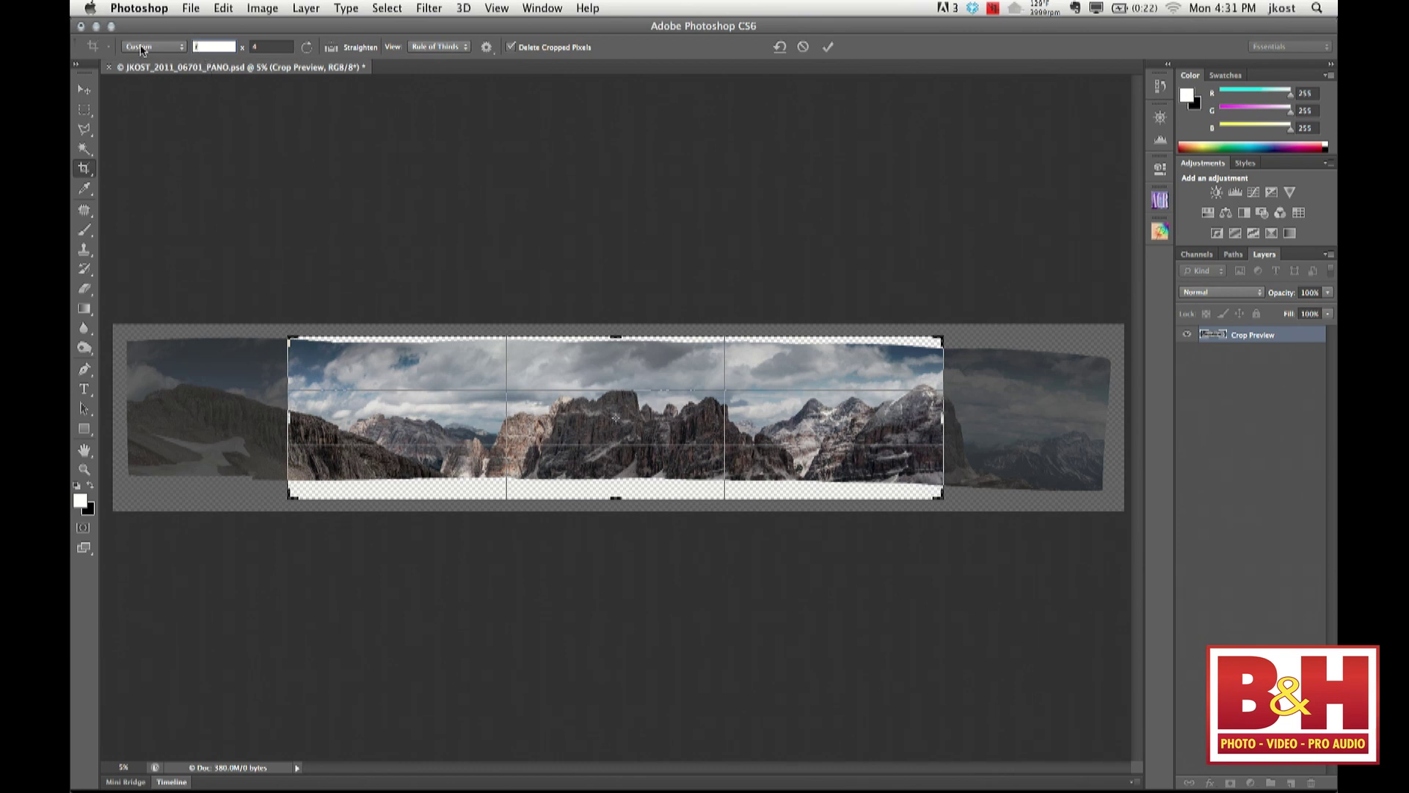
type("1")
key("Tab")
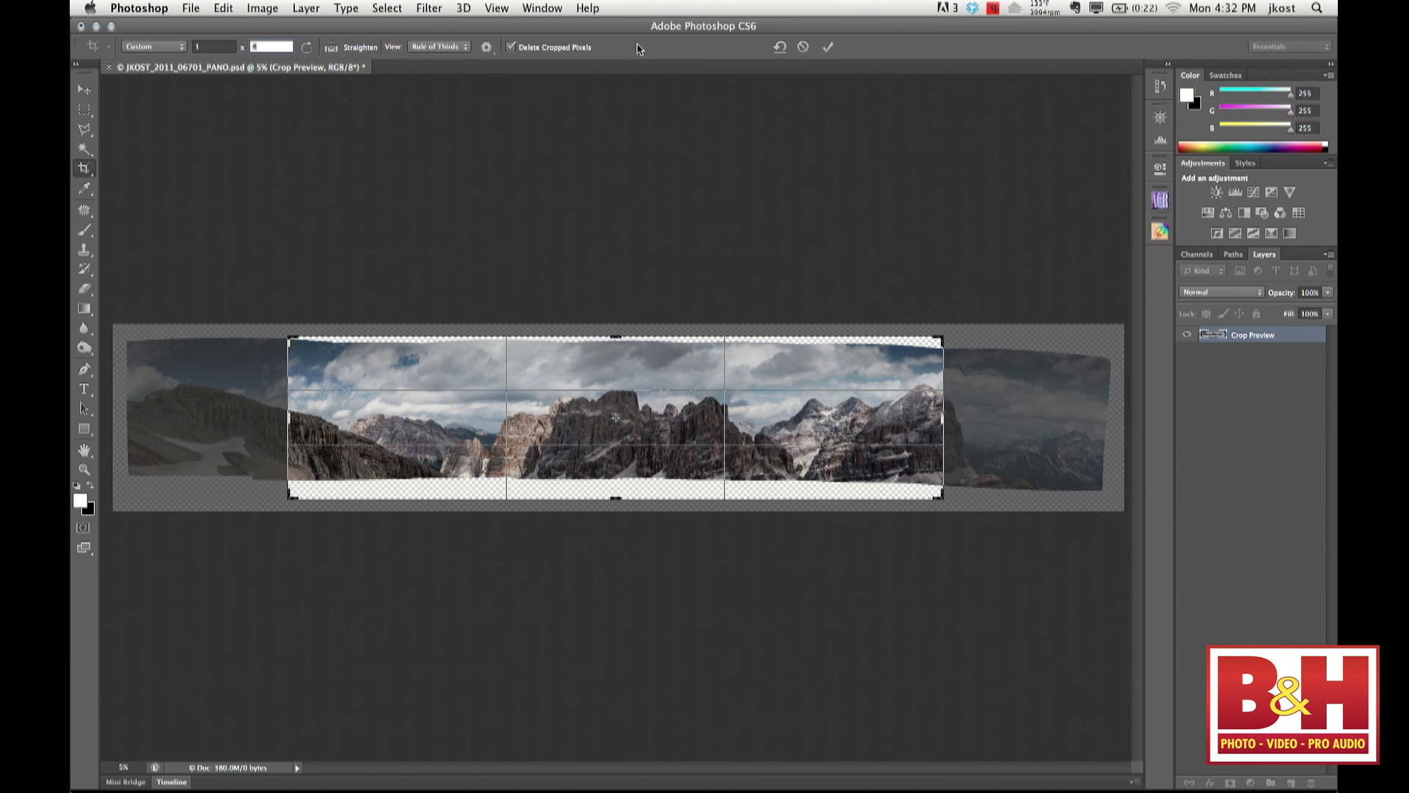
left_click_drag(288, 338, 292, 339)
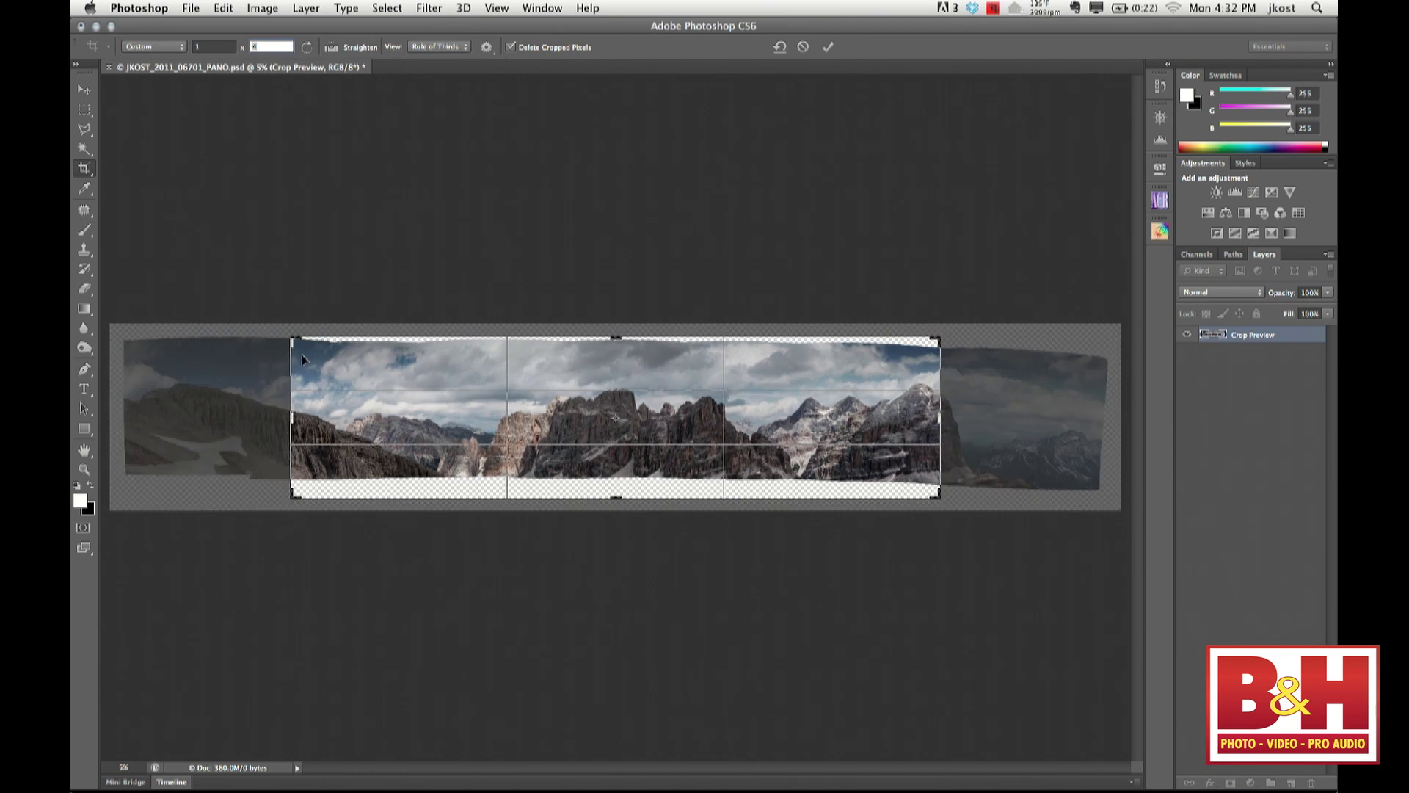
Save a crop size and resolution preset of 7.5 in wide by 5 in high at 300 ppi, and check it in the preset list
left_click(156, 47)
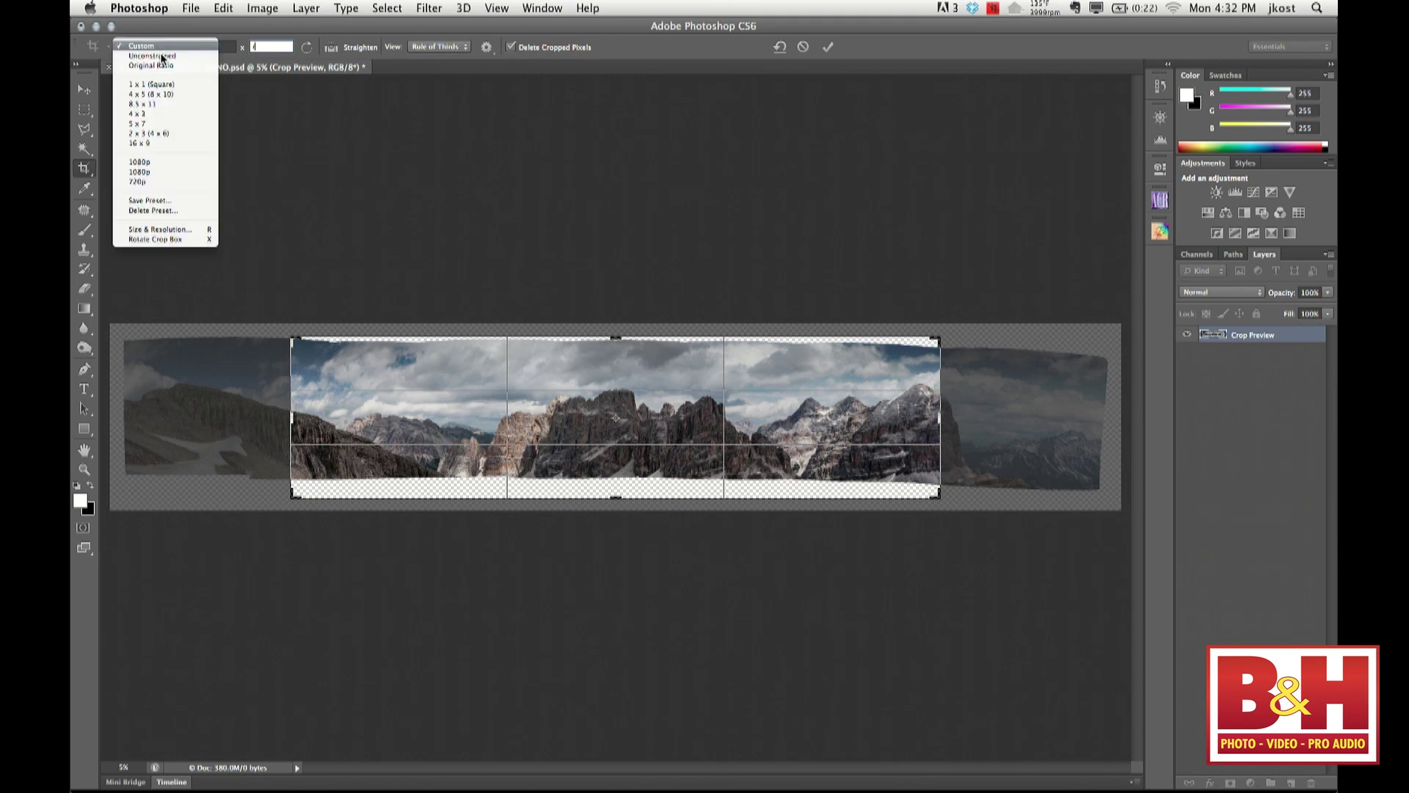
left_click(167, 233)
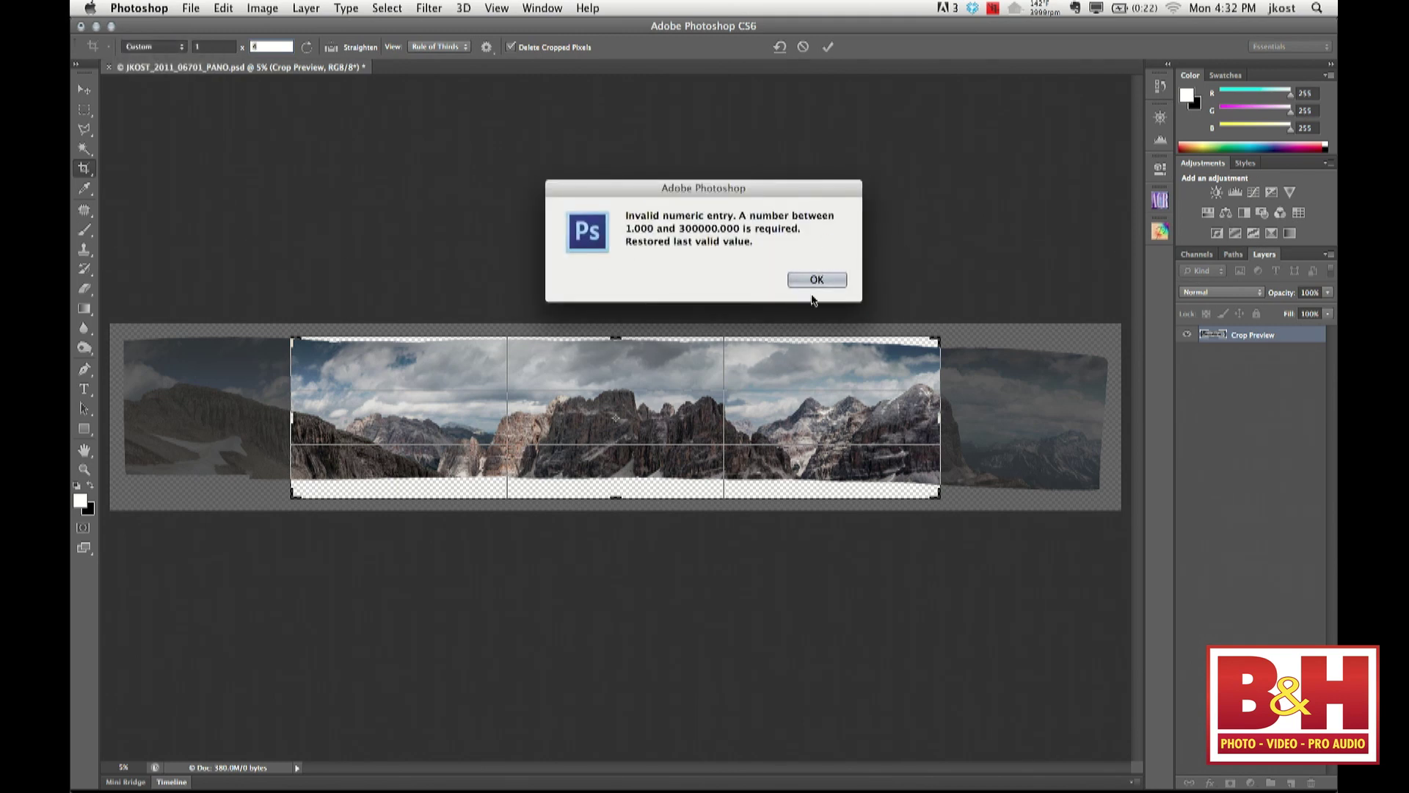
left_click(815, 279)
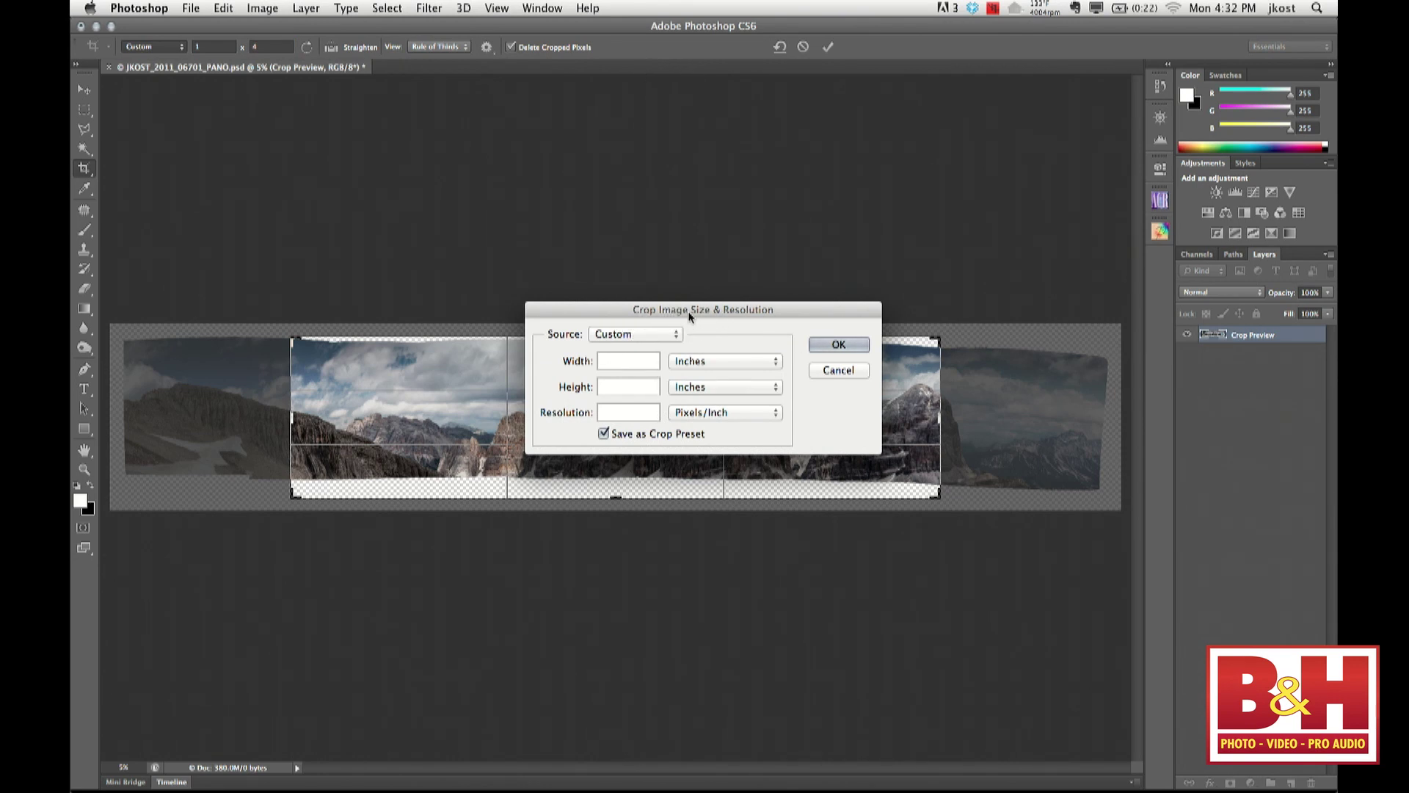
left_click_drag(607, 308, 389, 138)
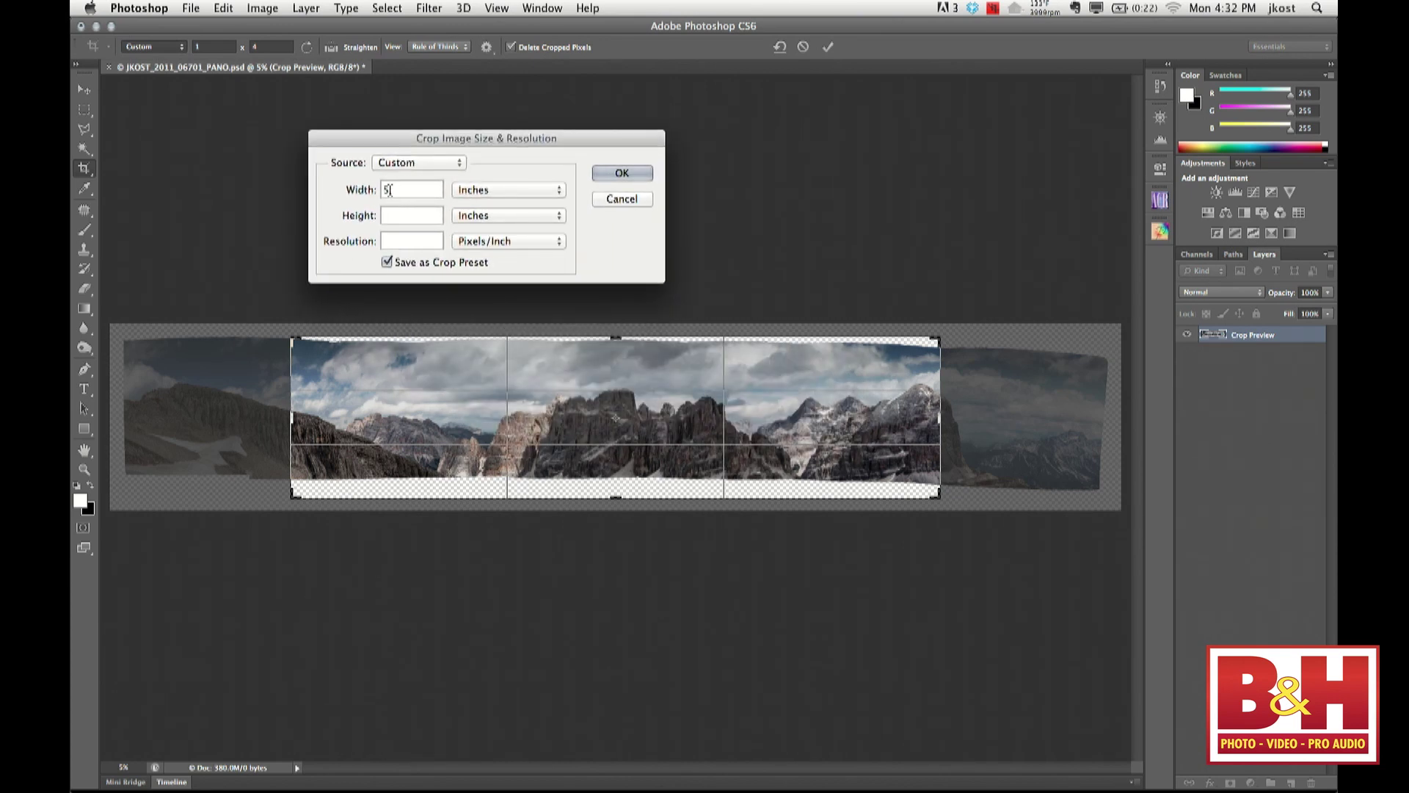
type("7.5")
left_click(398, 241)
type("300 ppi")
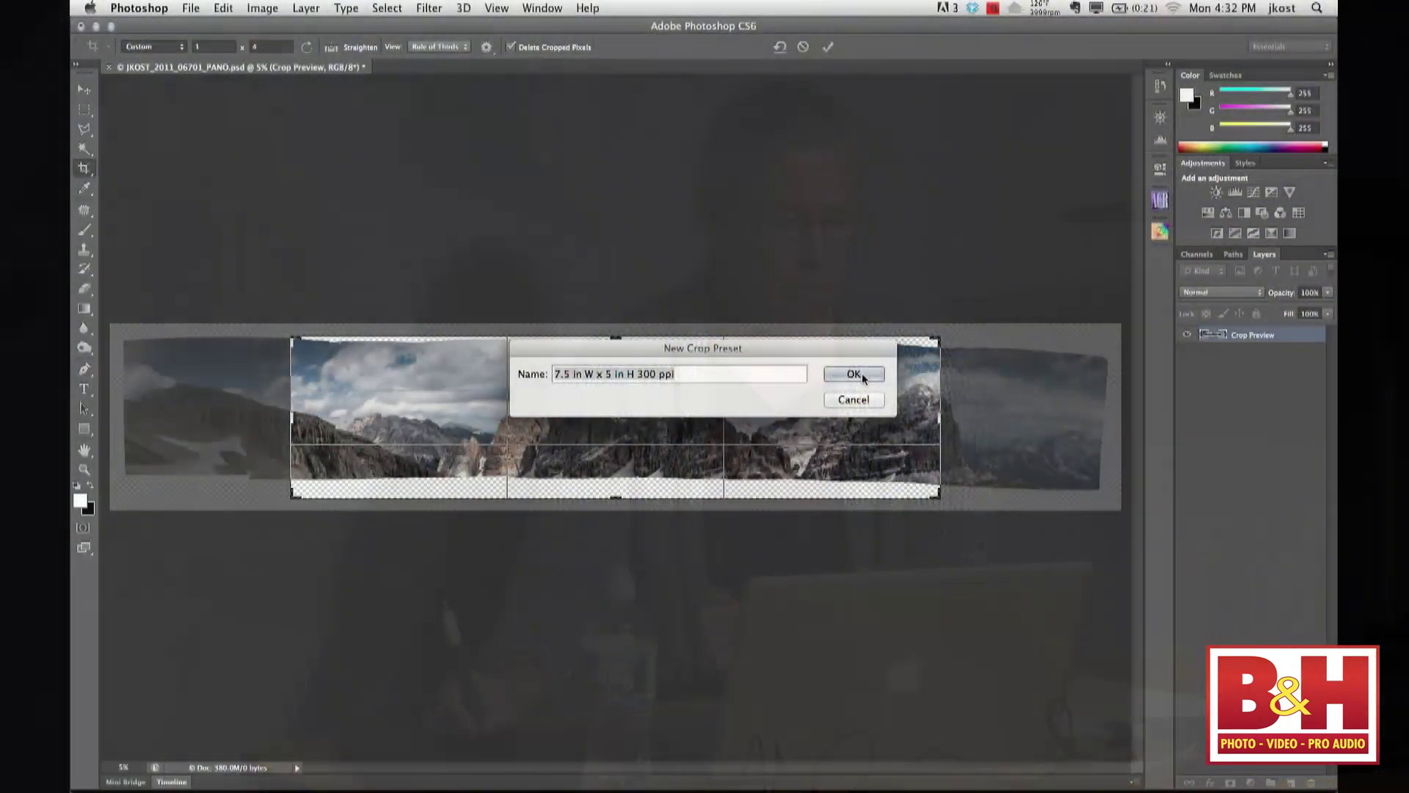
left_click(853, 373)
left_click(182, 56)
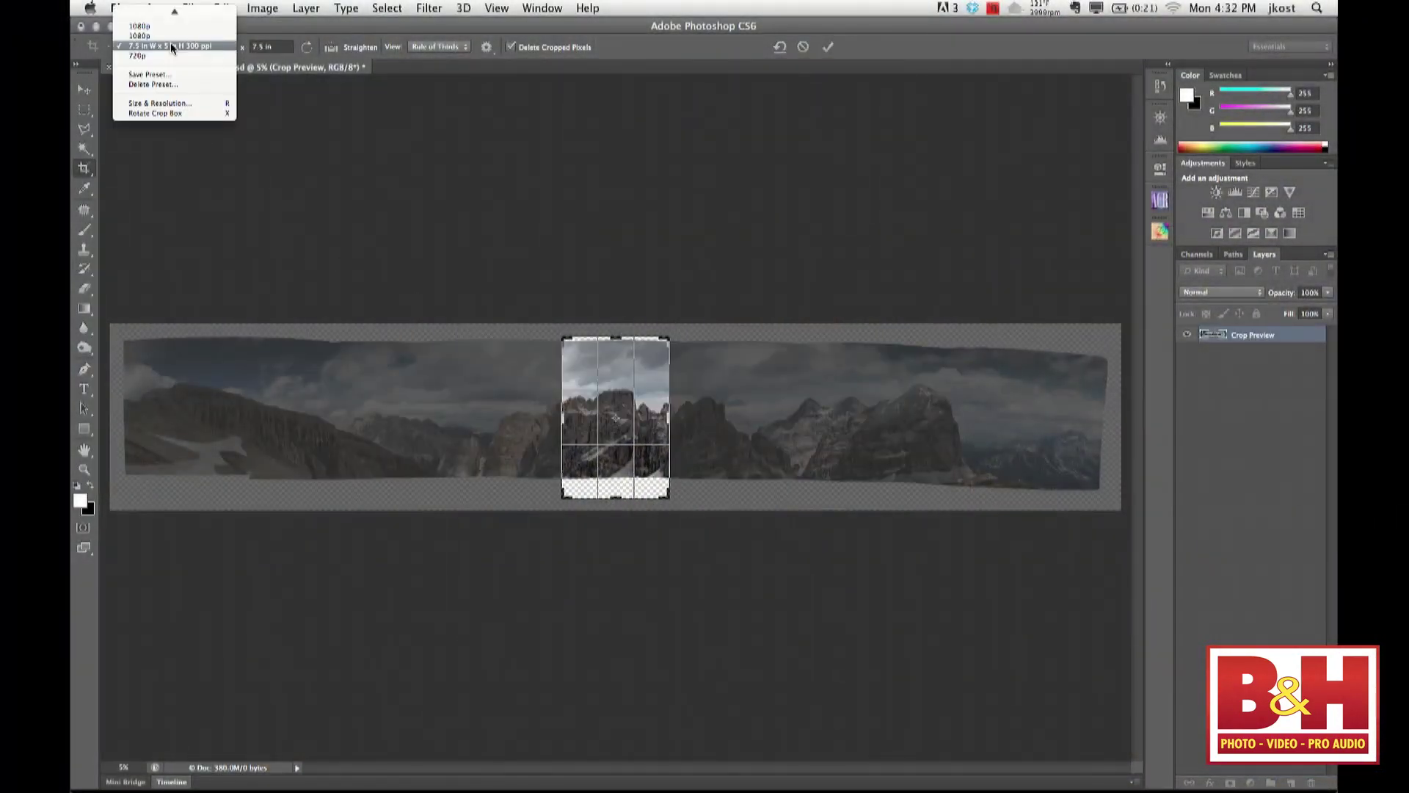
mouse_move(181, 10)
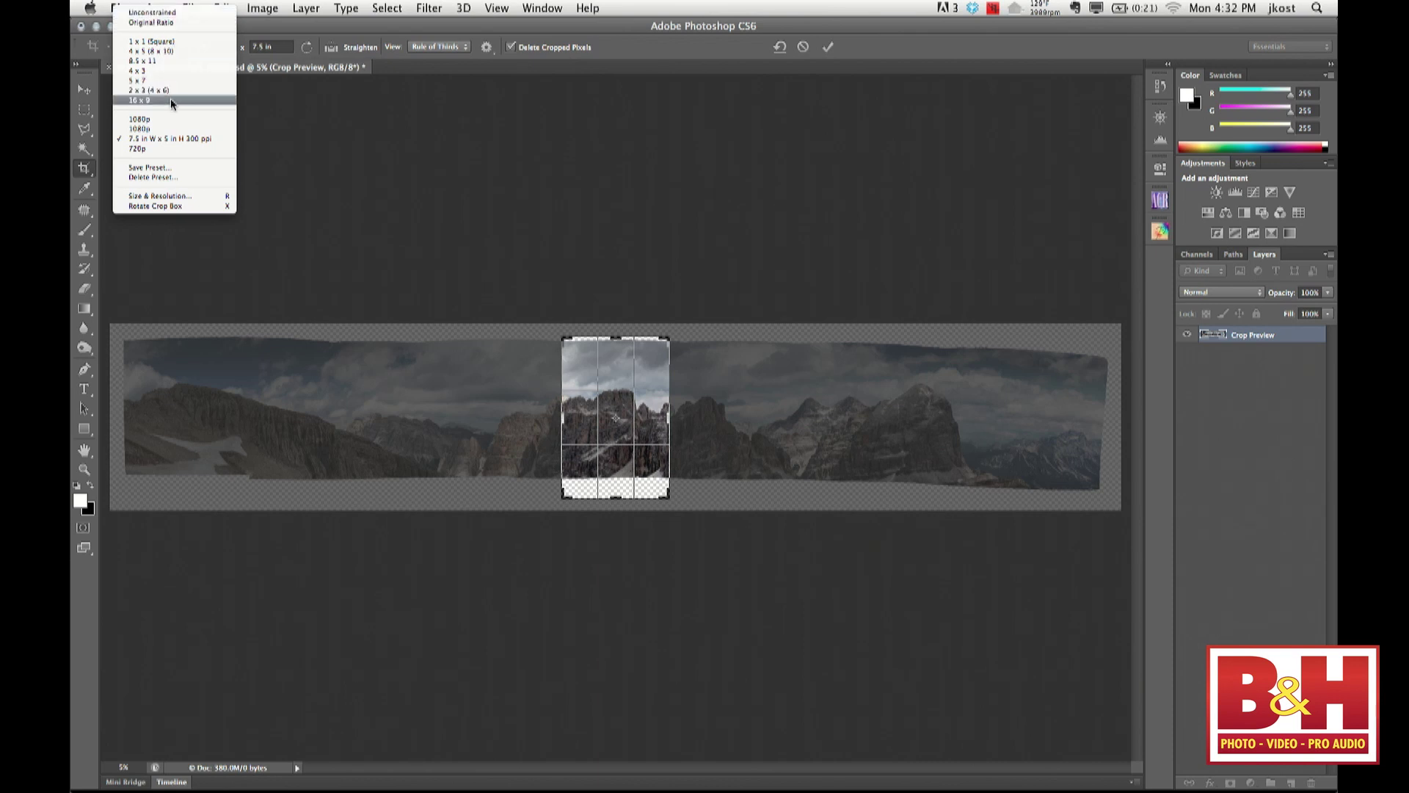
left_click(405, 131)
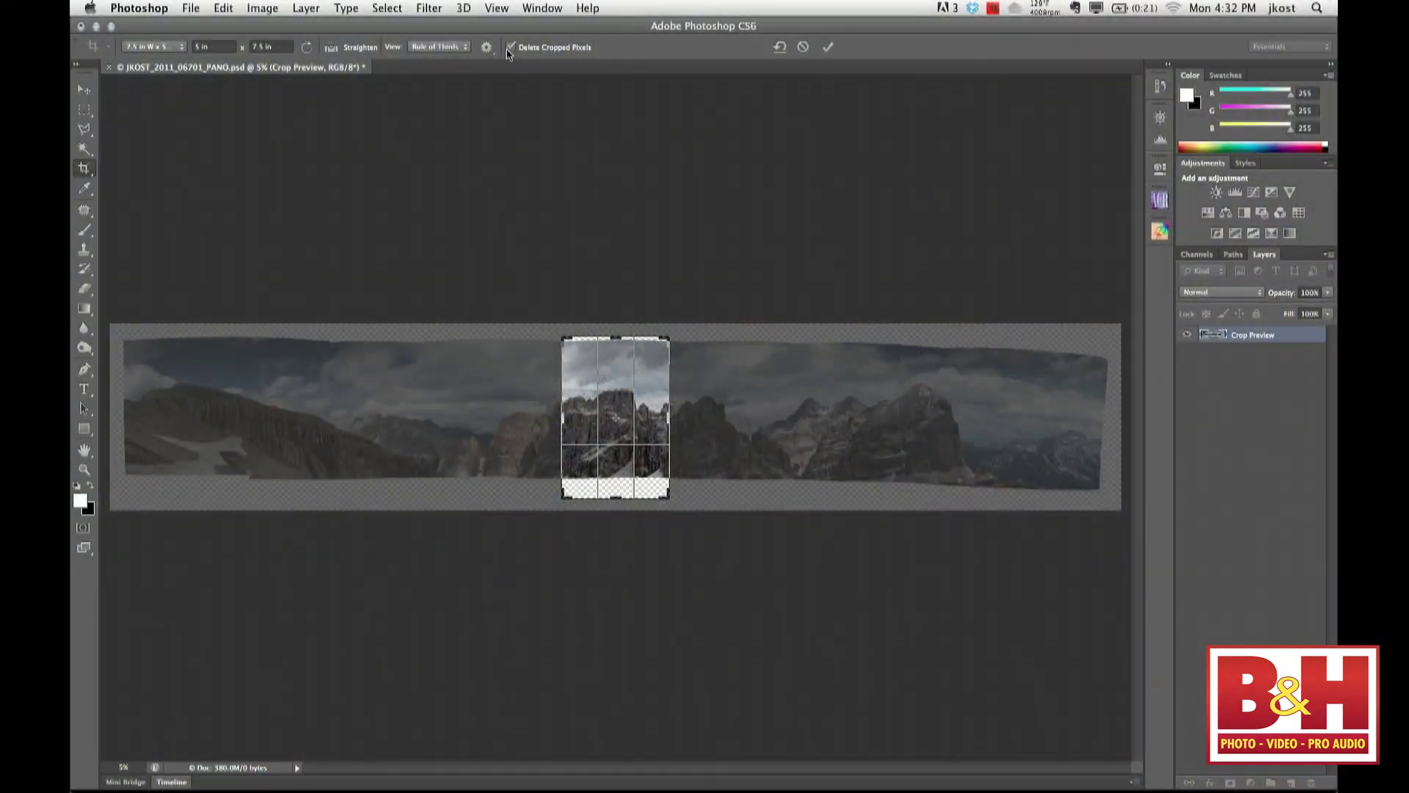
Swap the crop to 7.5 in wide by 5 in high, shrink it around the central peaks, and apply it
left_click(306, 47)
left_click_drag(697, 365, 727, 371)
mouse_move(680, 414)
left_mouse_down()
mouse_move(704, 405)
mouse_move(688, 402)
left_mouse_up()
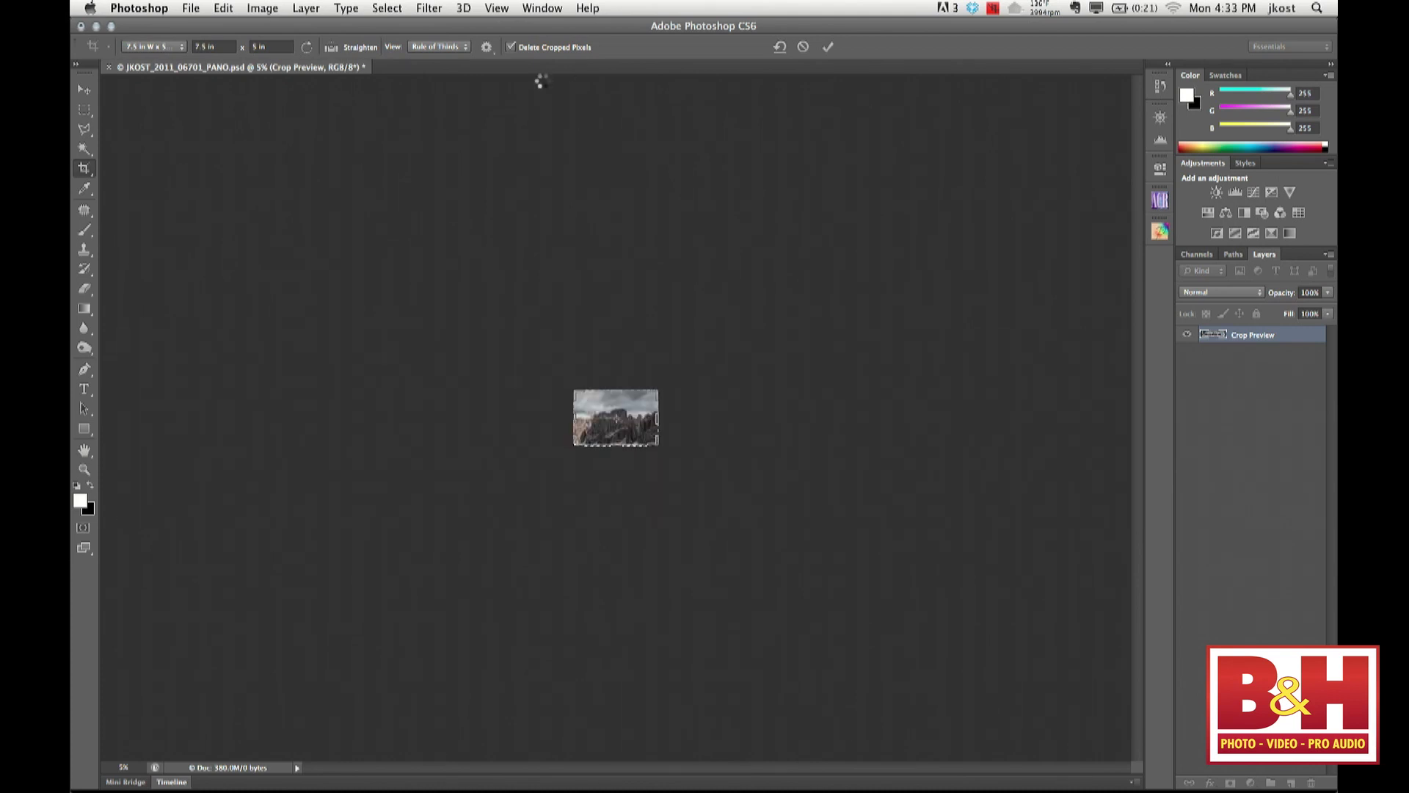
key("v")
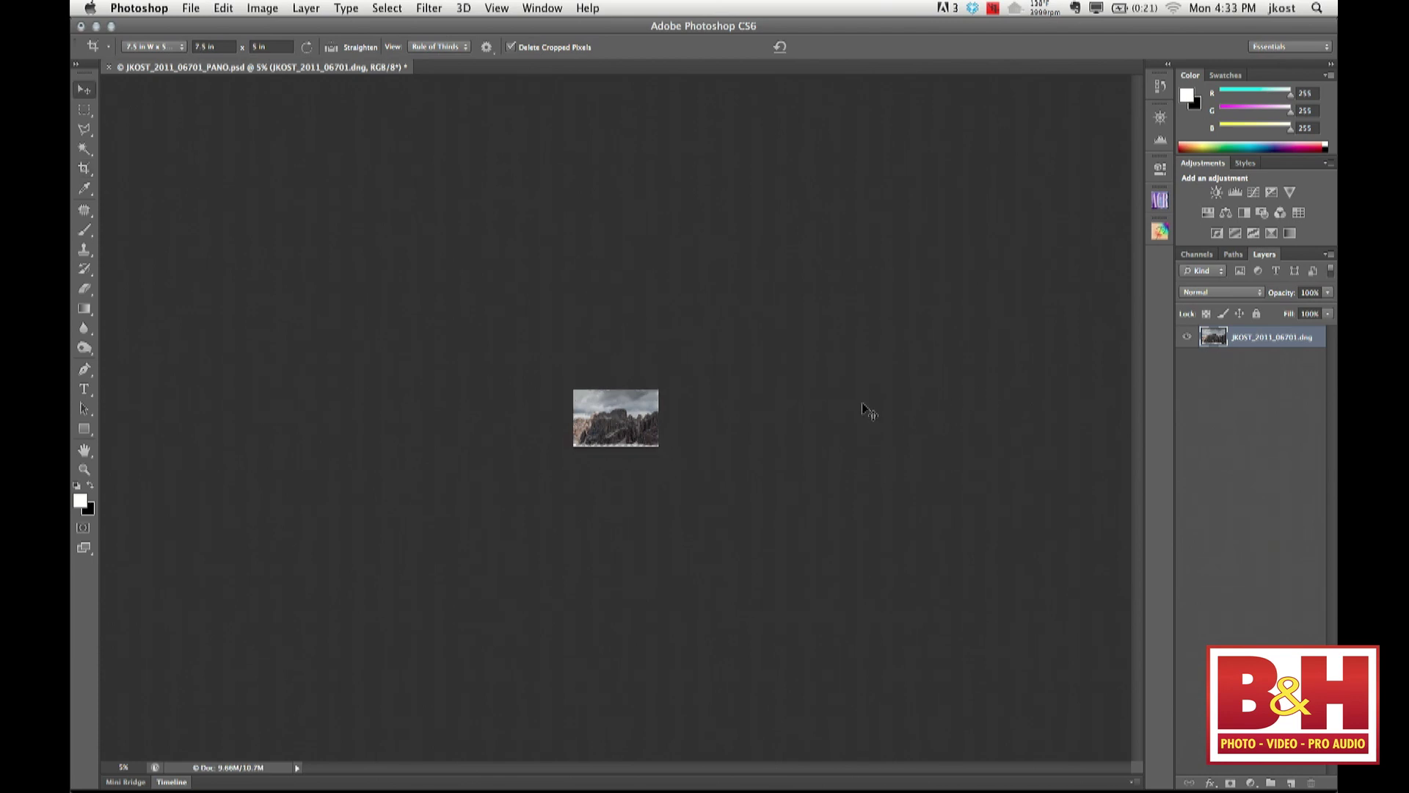
Move the cropped layer to check for pixels beyond the crop, and undo back to the full panorama
key("super+equal")
key("super+equal")
key("super+equal")
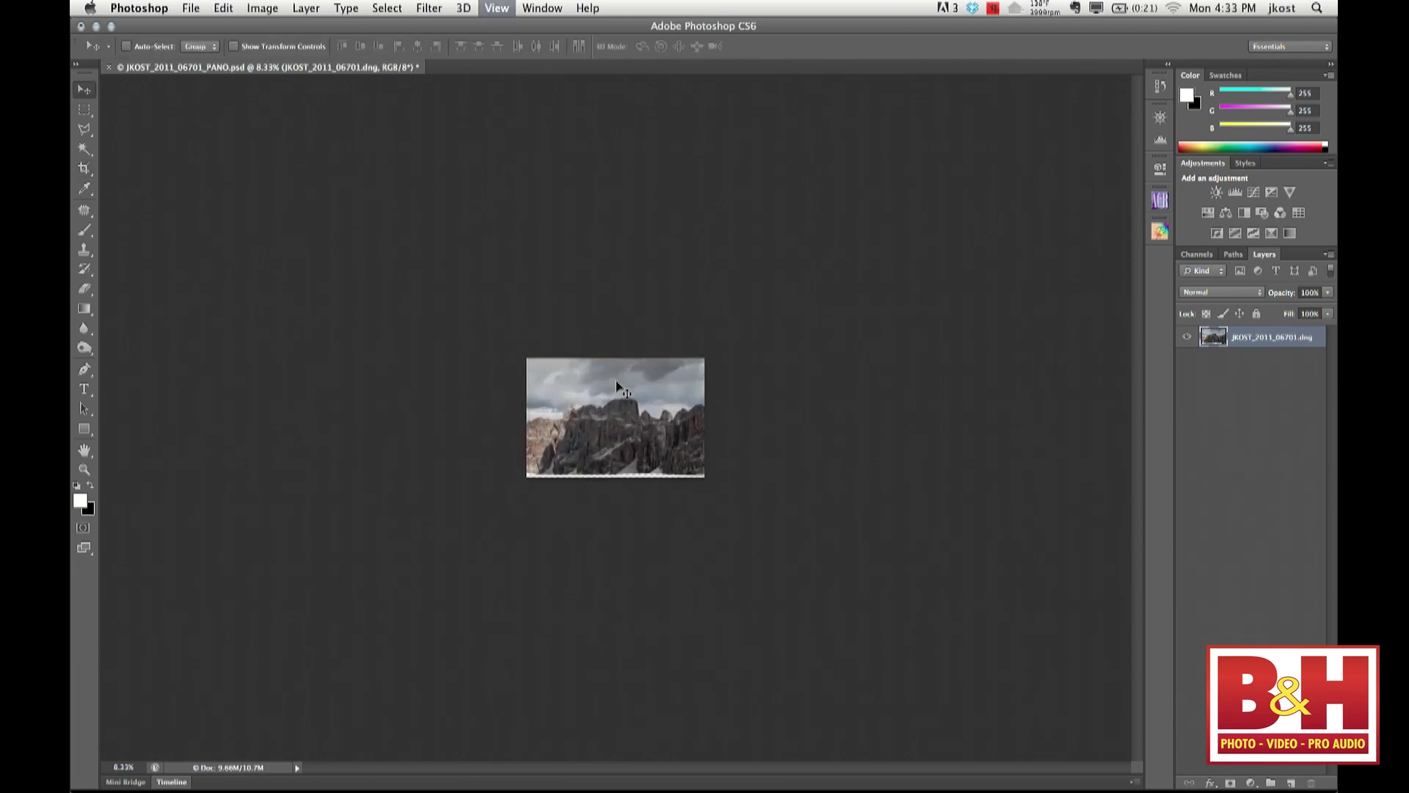
left_click_drag(649, 410, 681, 419)
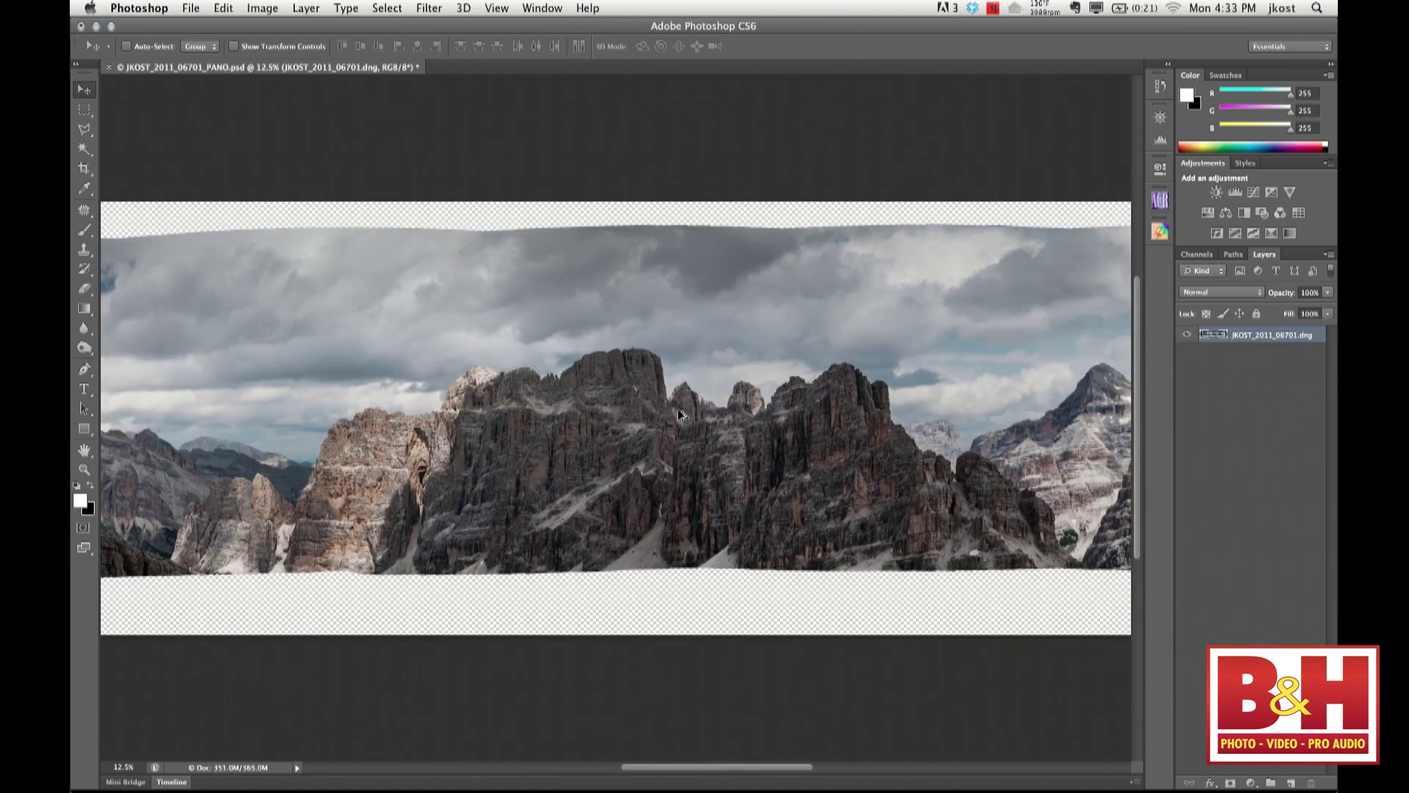
Turn off Delete Cropped Pixels and crop the panorama to the central peaks at 7.5 x 5 in
key("c")
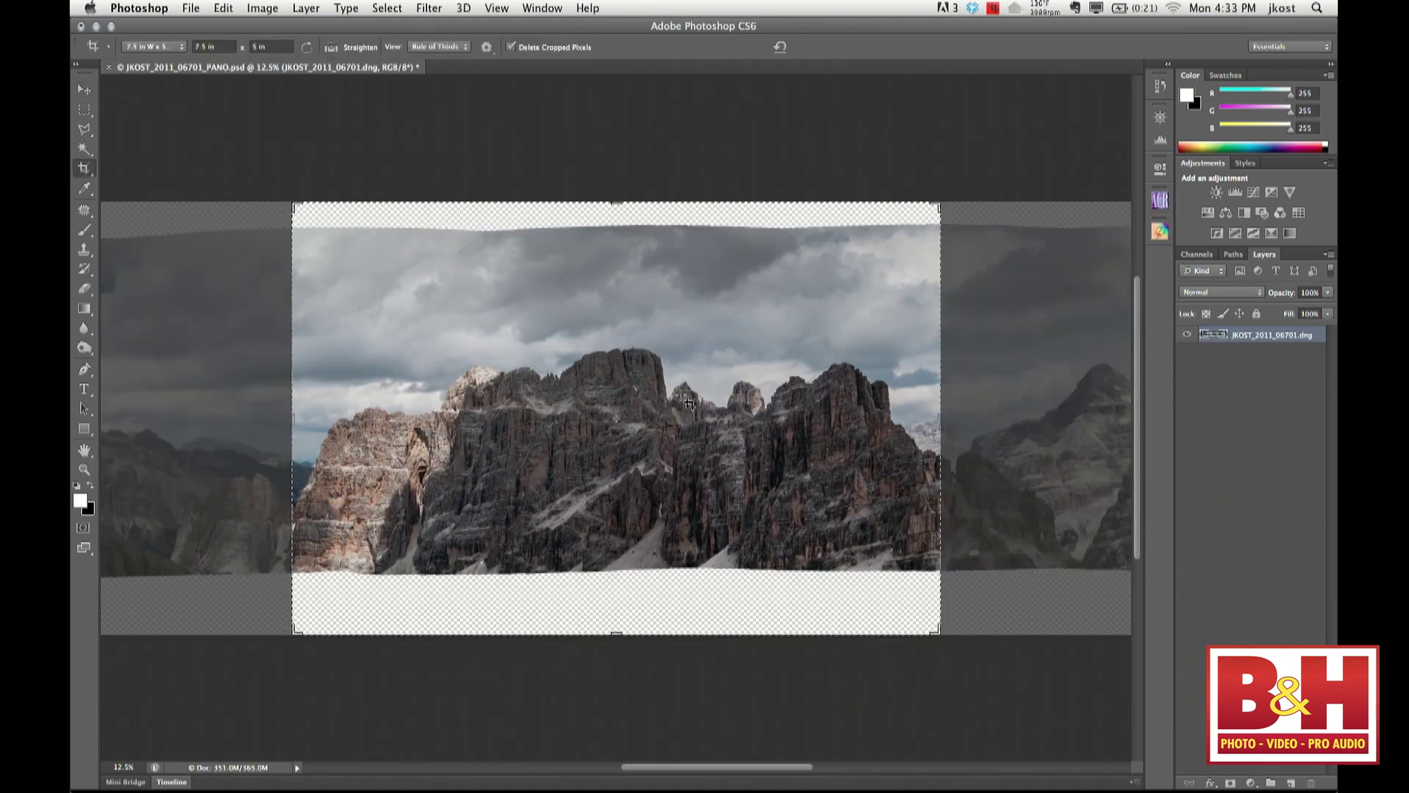
left_click(511, 47)
left_click_drag(295, 209, 330, 224)
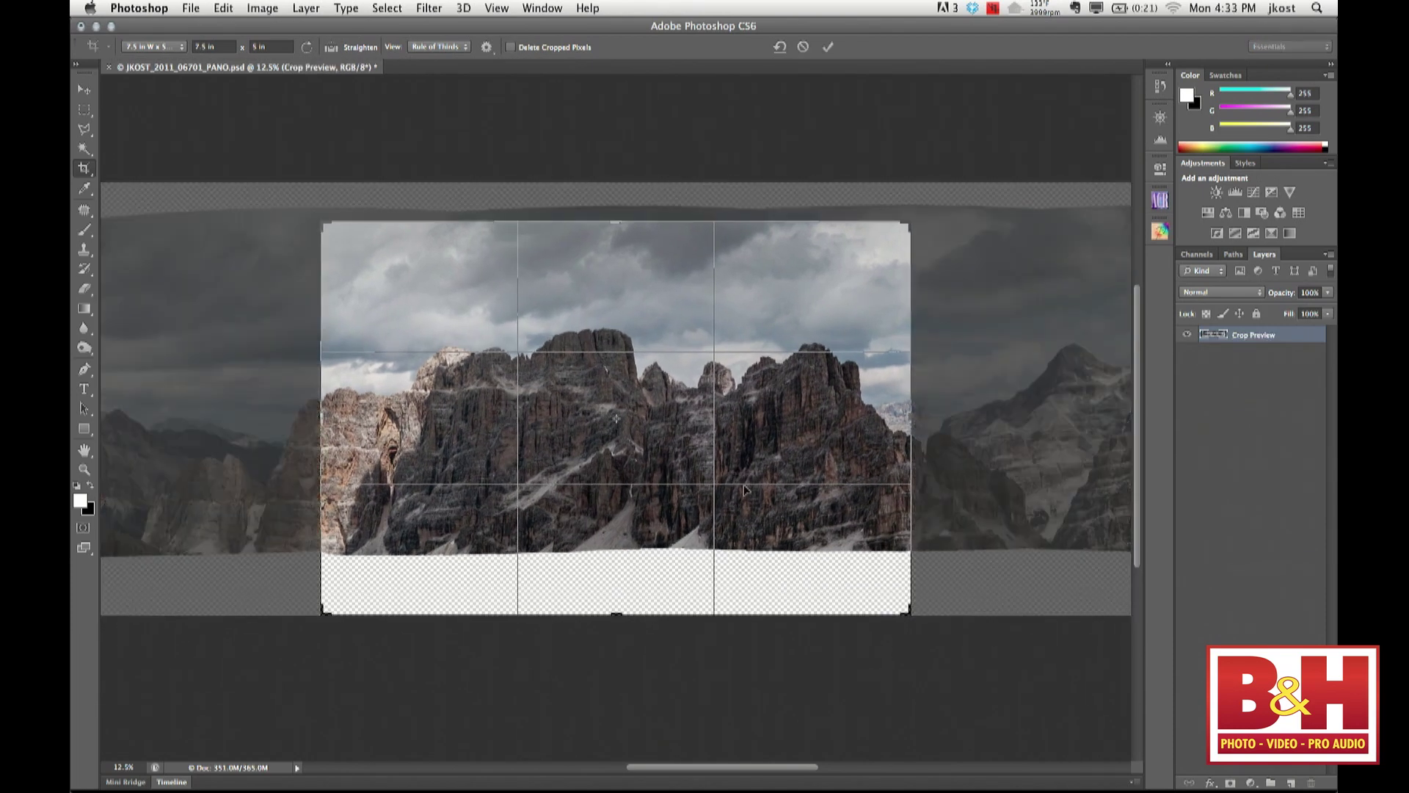
left_click_drag(905, 610, 853, 571)
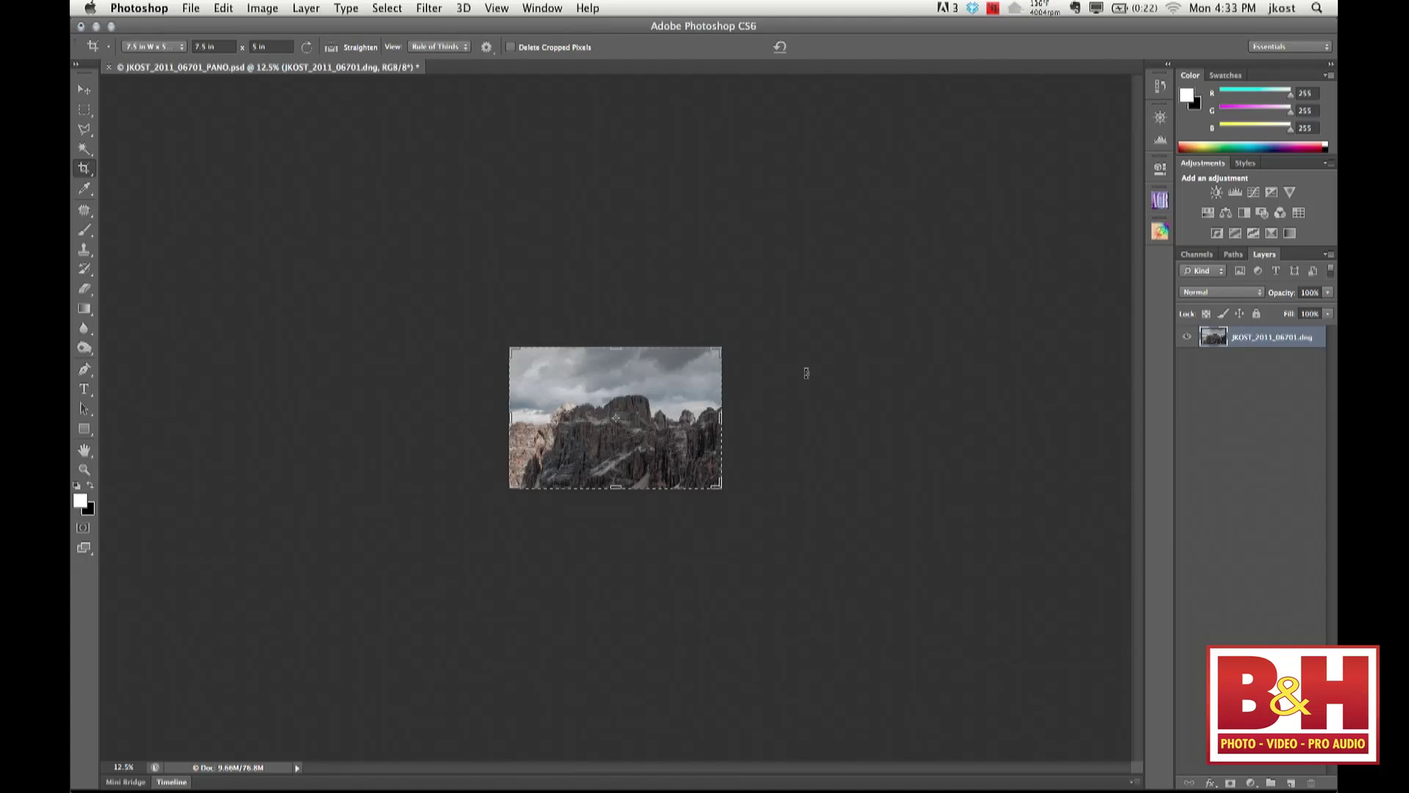
Shift the layer within the cropped canvas to show a different part of the panorama, and expand the canvas with Reveal All
key("v")
left_click_drag(675, 431, 576, 463)
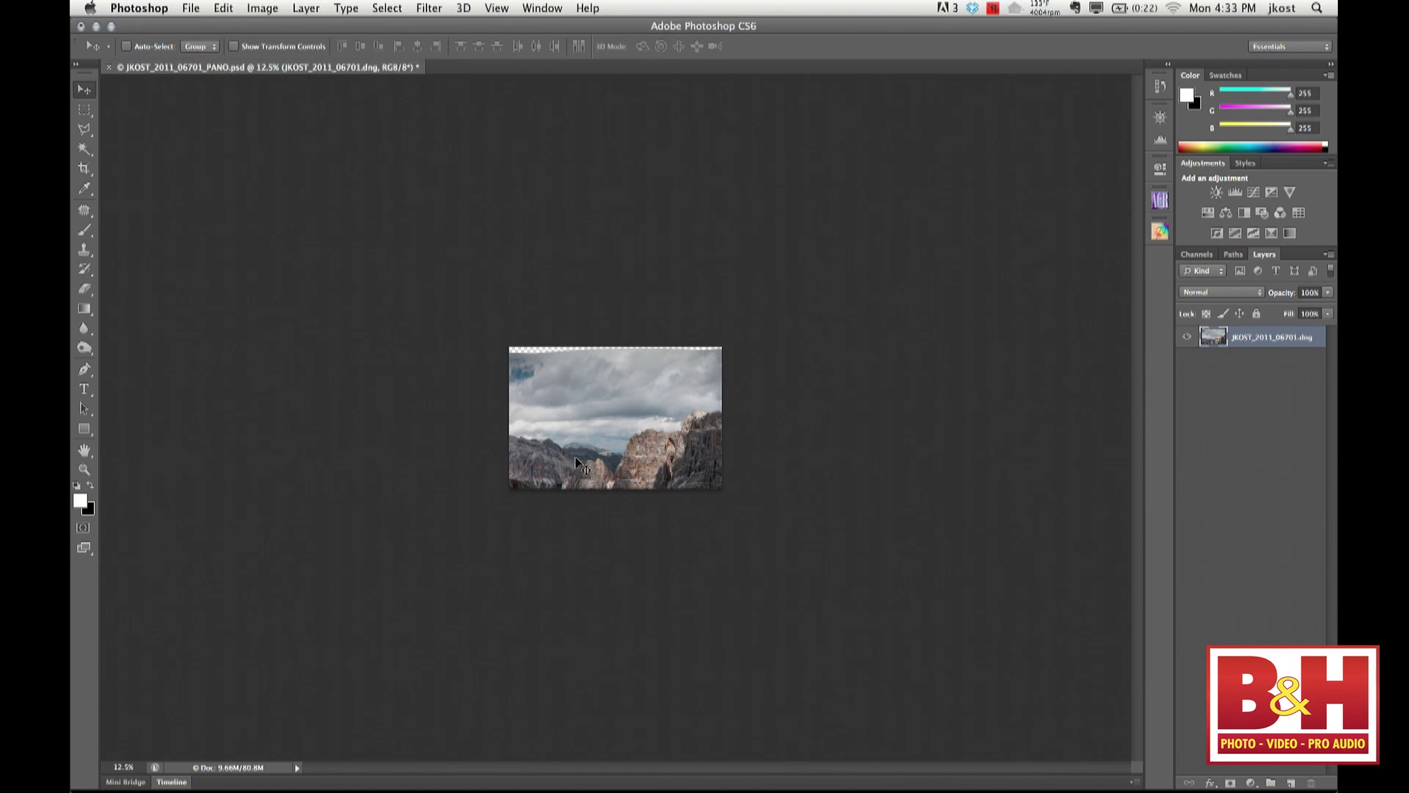
key("c")
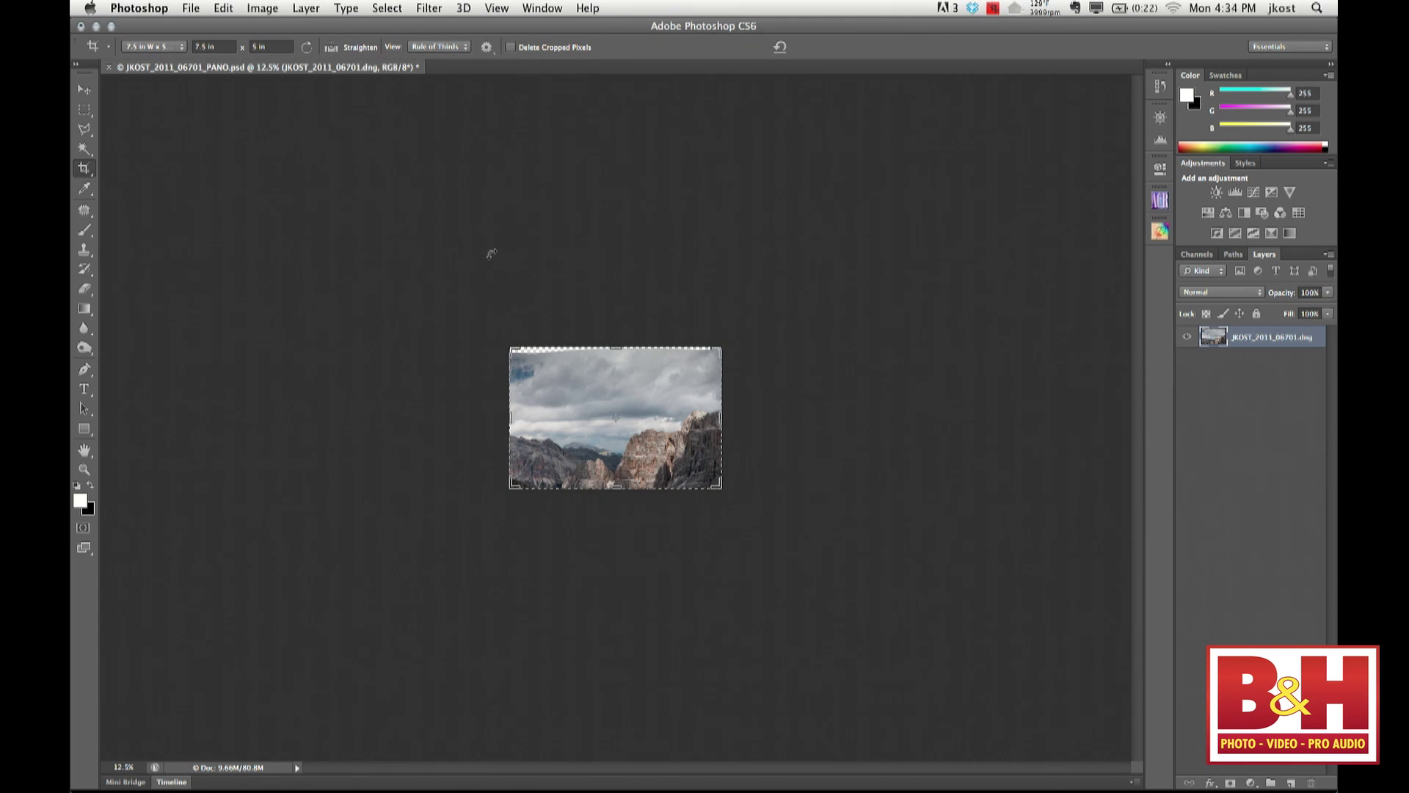
left_click(267, 10)
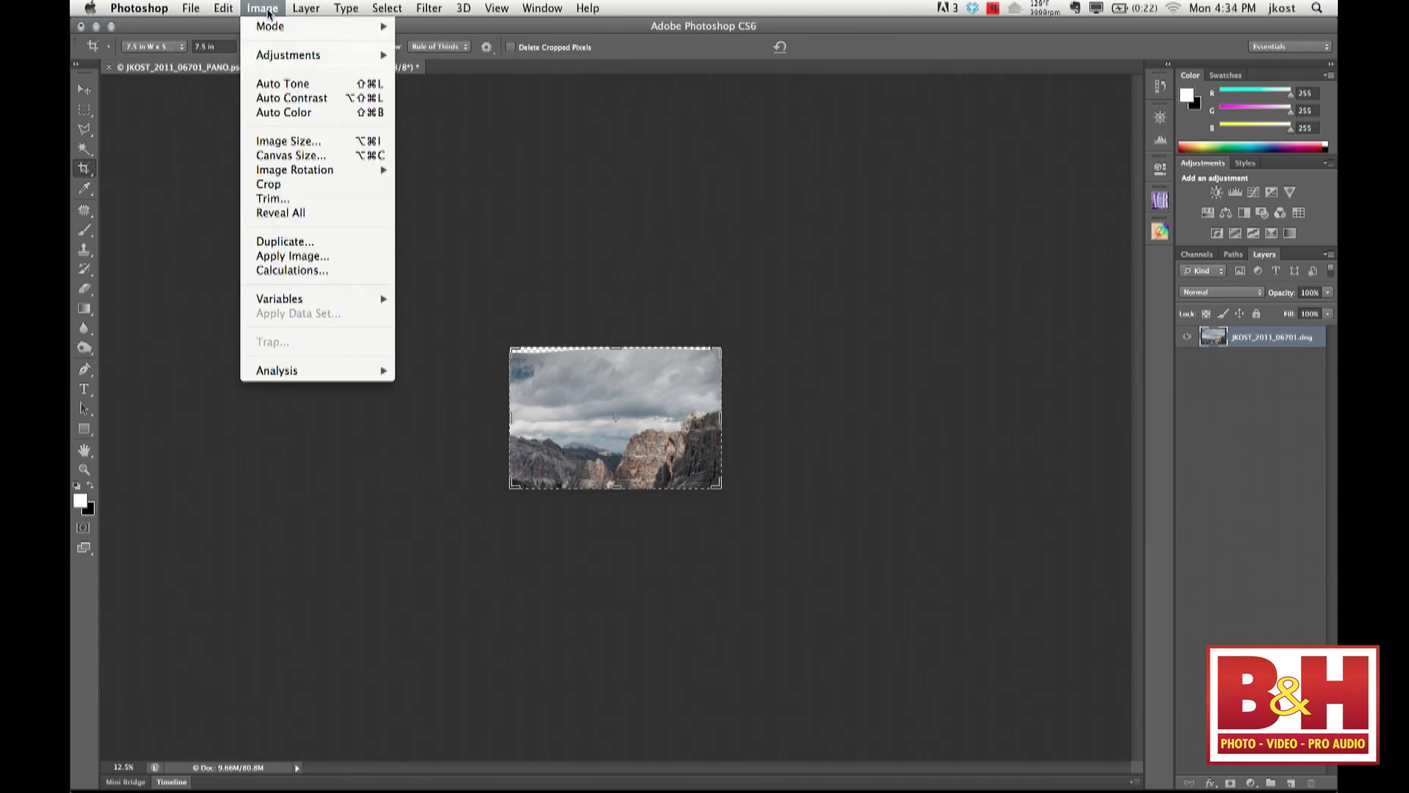
left_click(308, 213)
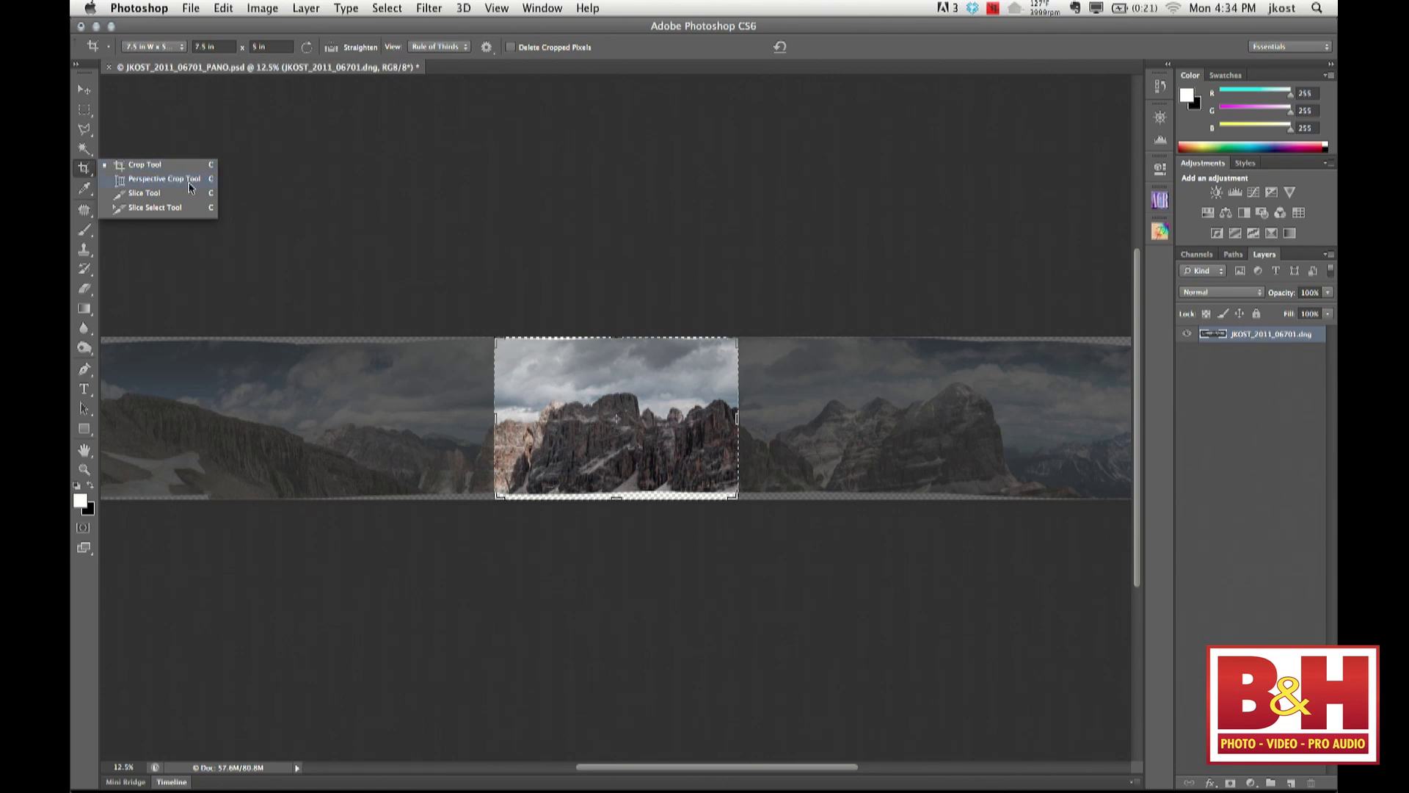
Switch to Bridge, select JKOST_2011_03581.dng and try to open it for editing
key("super+Tab")
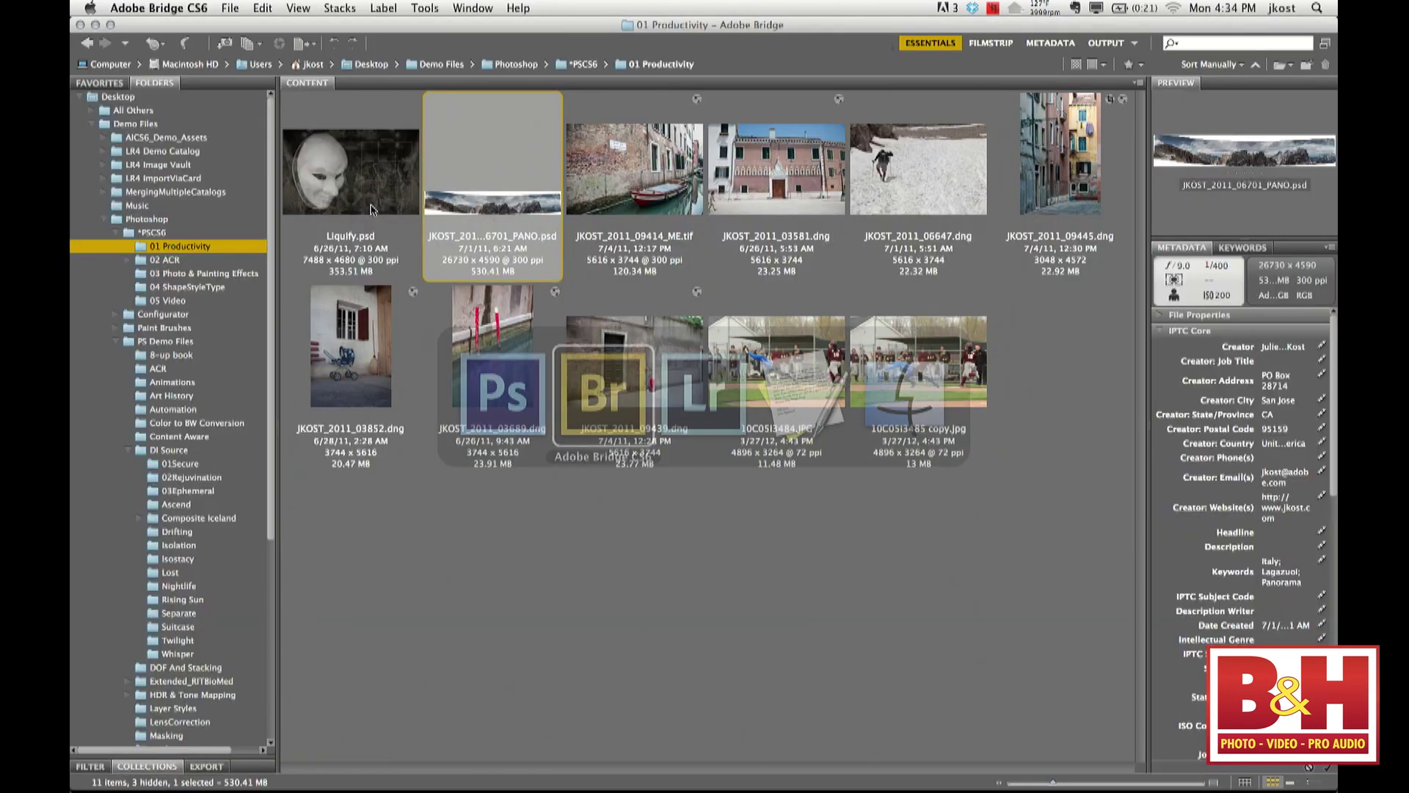
left_click(784, 188)
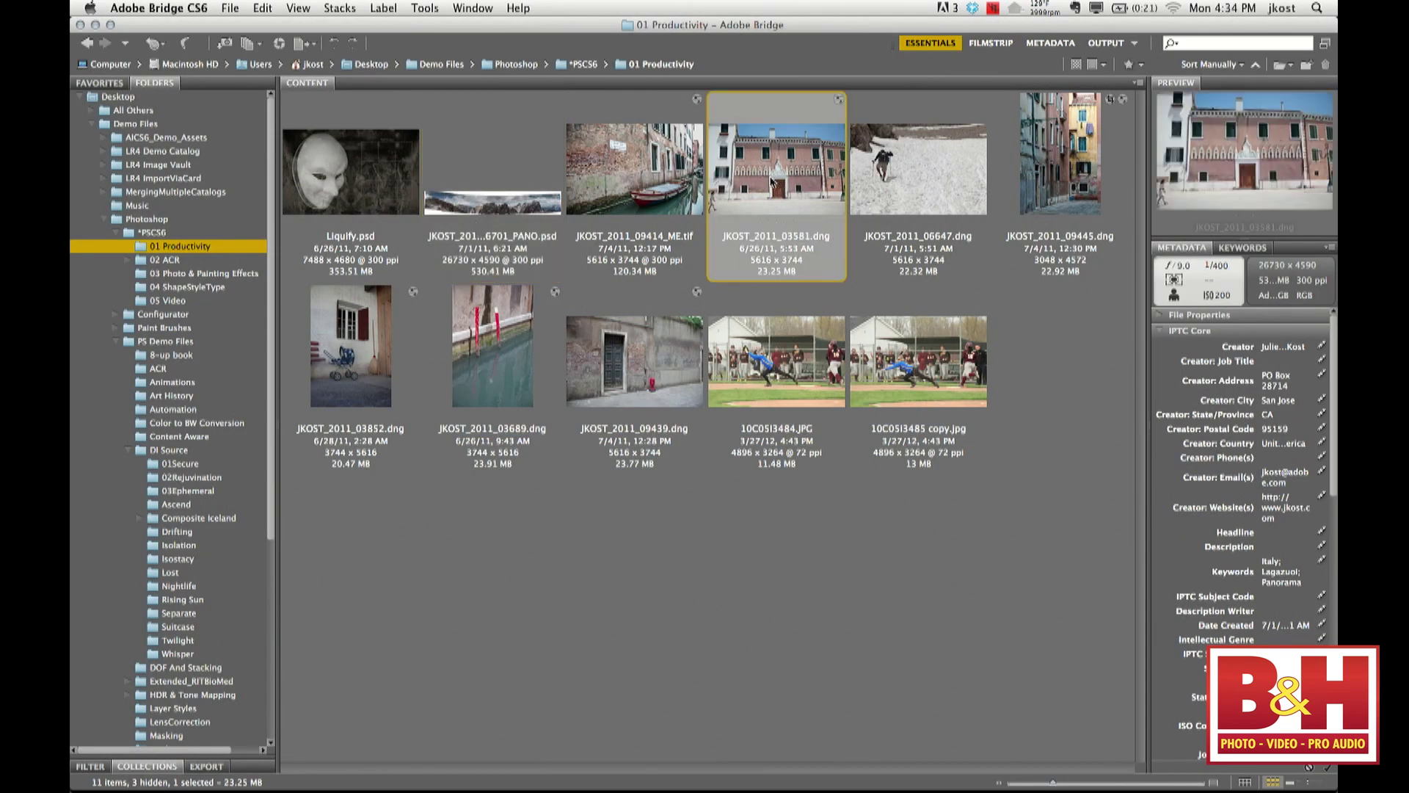
key("super+o")
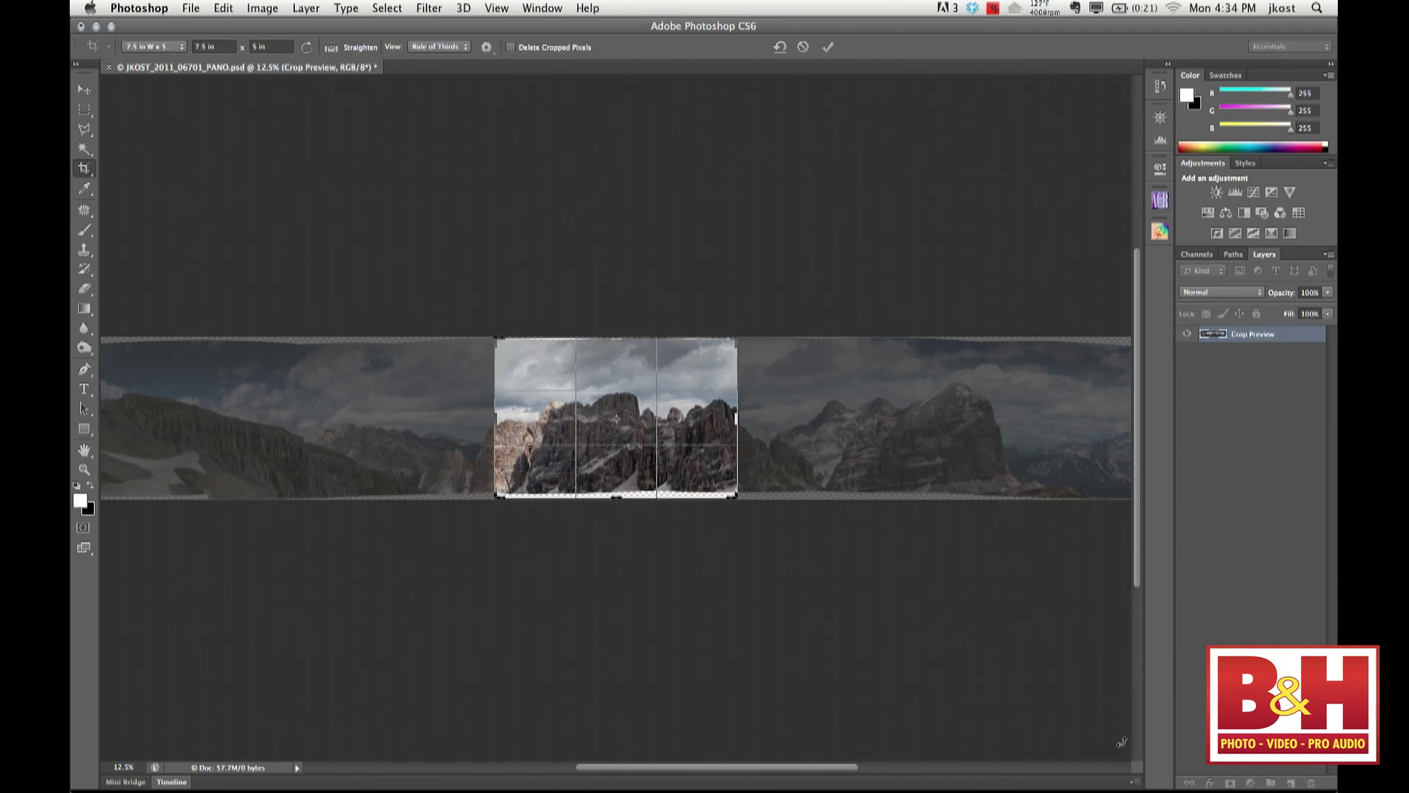
key("super+alt+o")
key("super+alt+o")
key("super+alt+o")
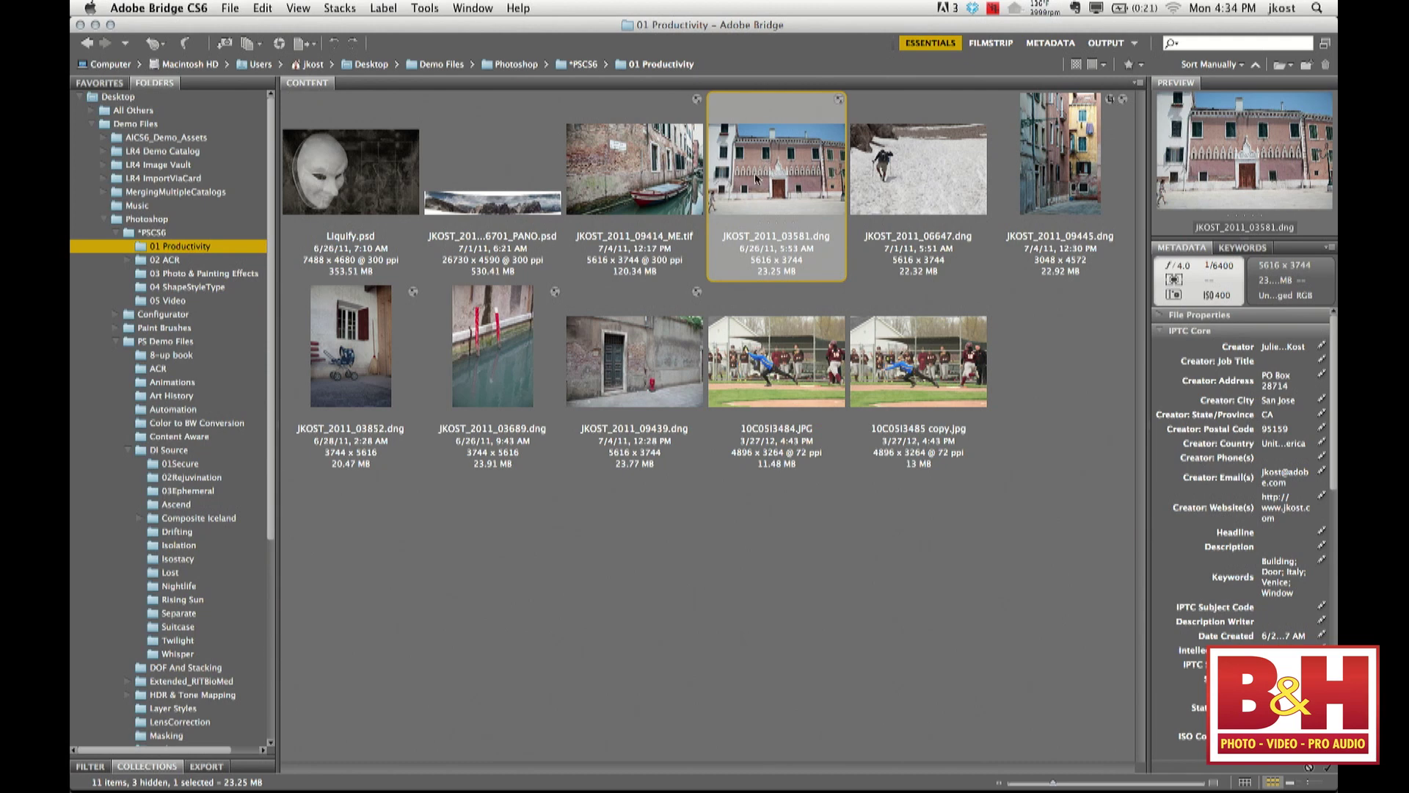
key("super+r")
key("Return")
key("super+Tab")
Leave the pending panorama crop without applying it, switch to Bridge, and open JKOST_2011_03581.dng in Camera Raw
left_click(84, 89)
left_click(643, 275)
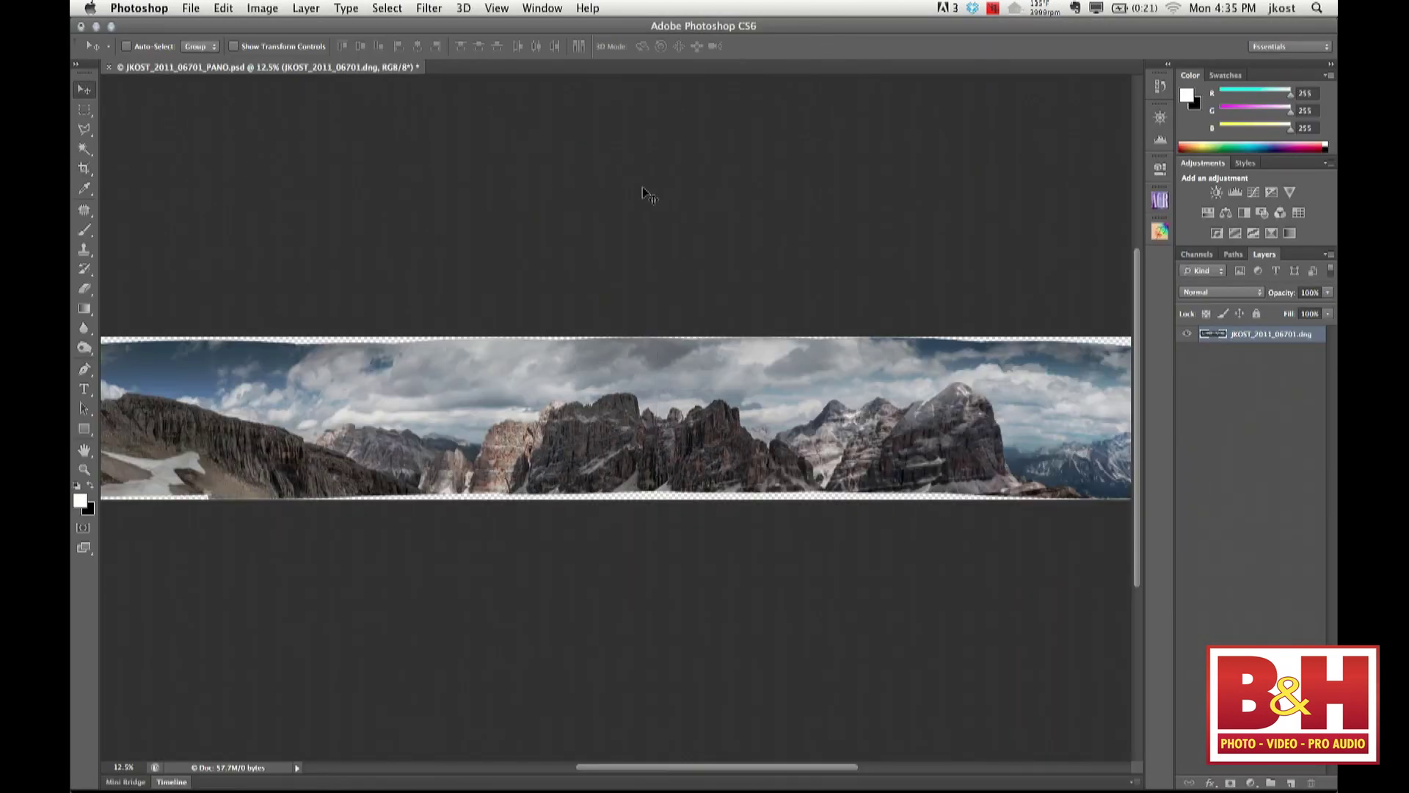
key("super+Tab")
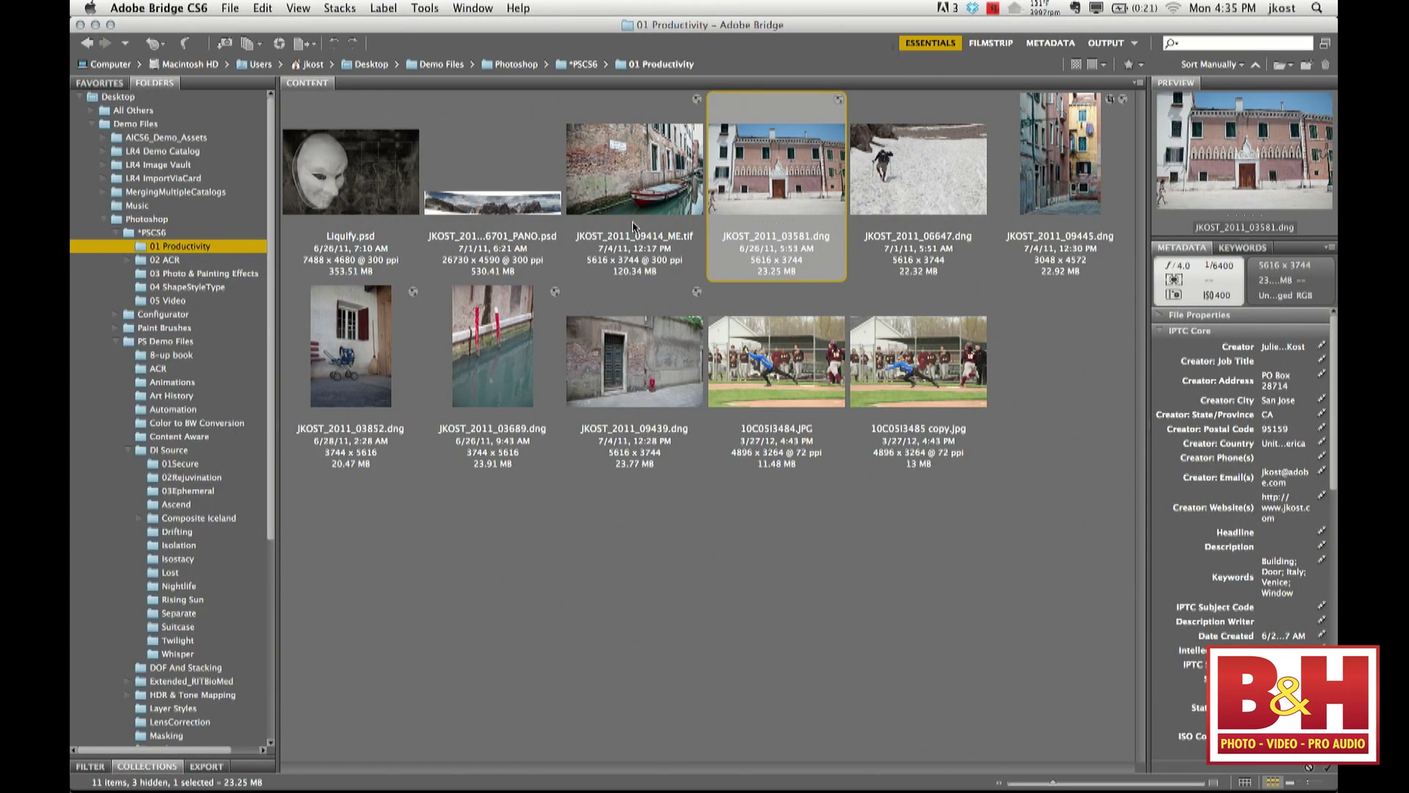
double_click(763, 183)
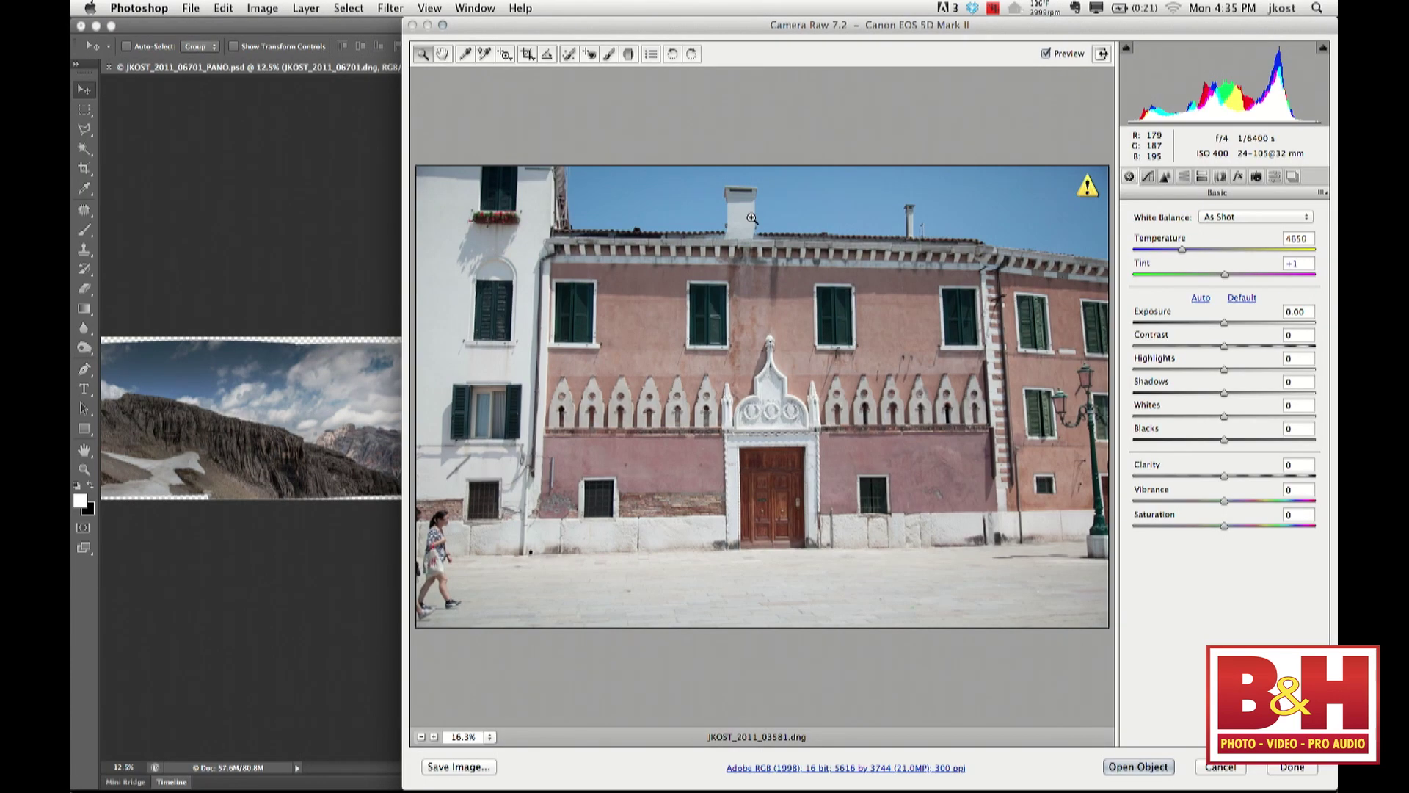
Open the raw photo as a regular image and fit a Perspective Crop grid to the corners of the pink facade
key("shift")
left_click(1138, 766, "shift")
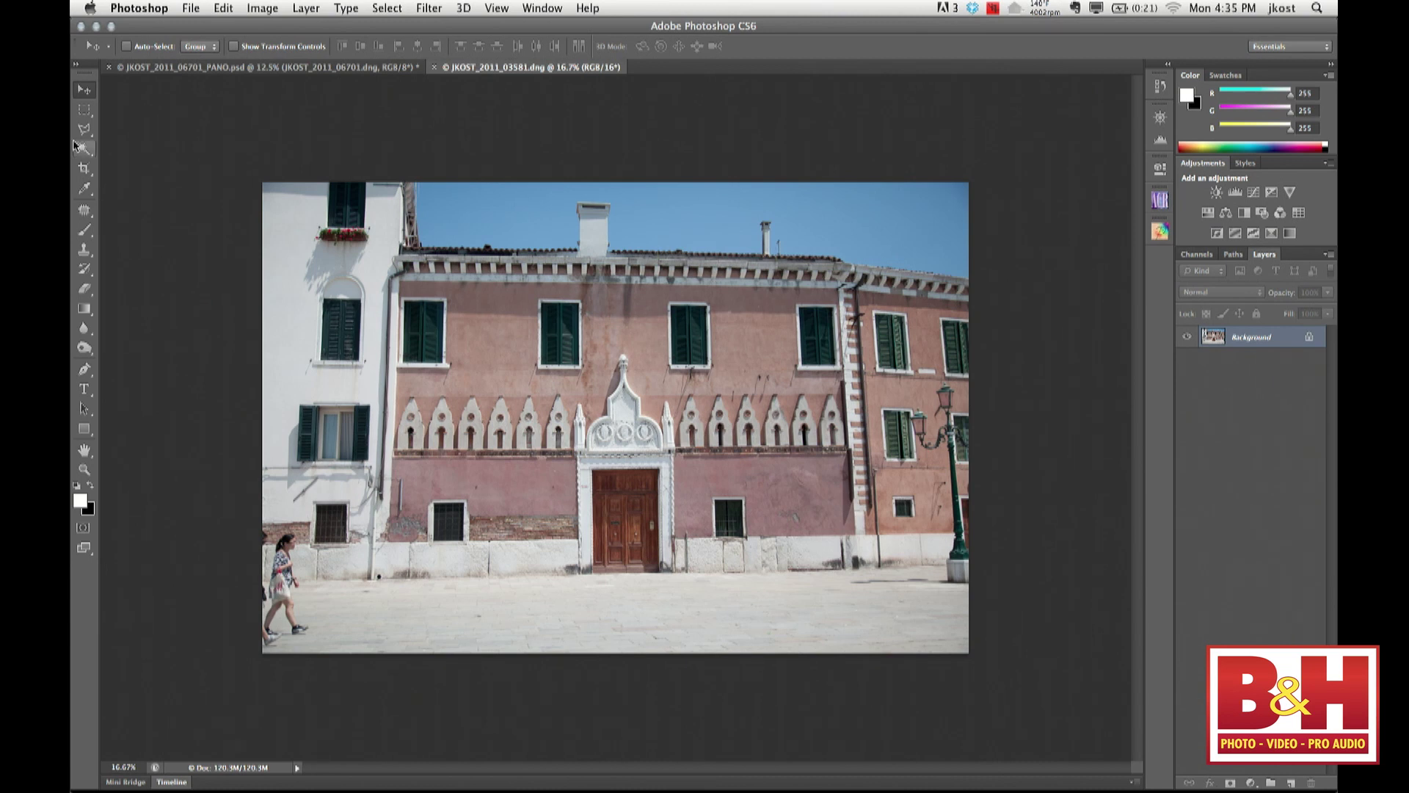
left_click(84, 168)
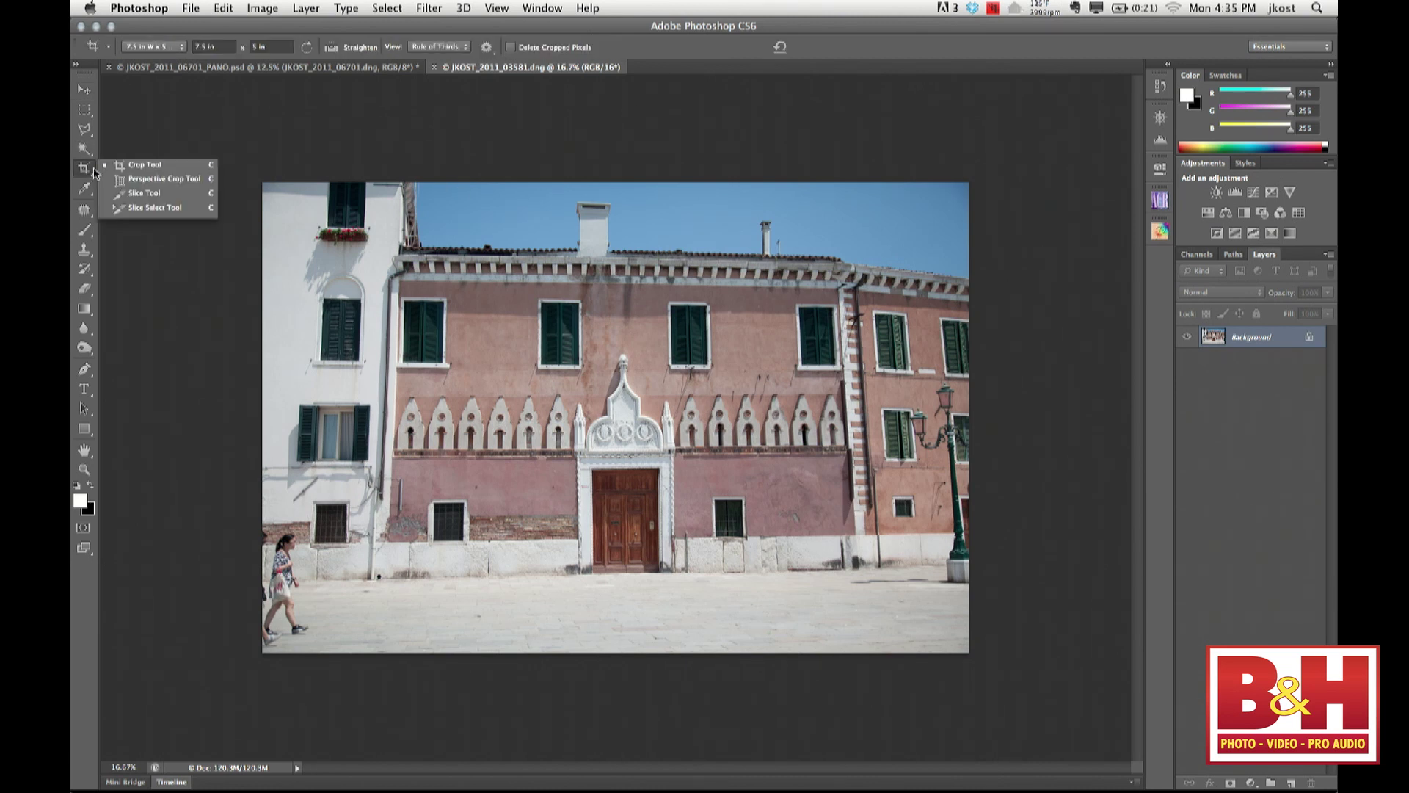
left_click(145, 180)
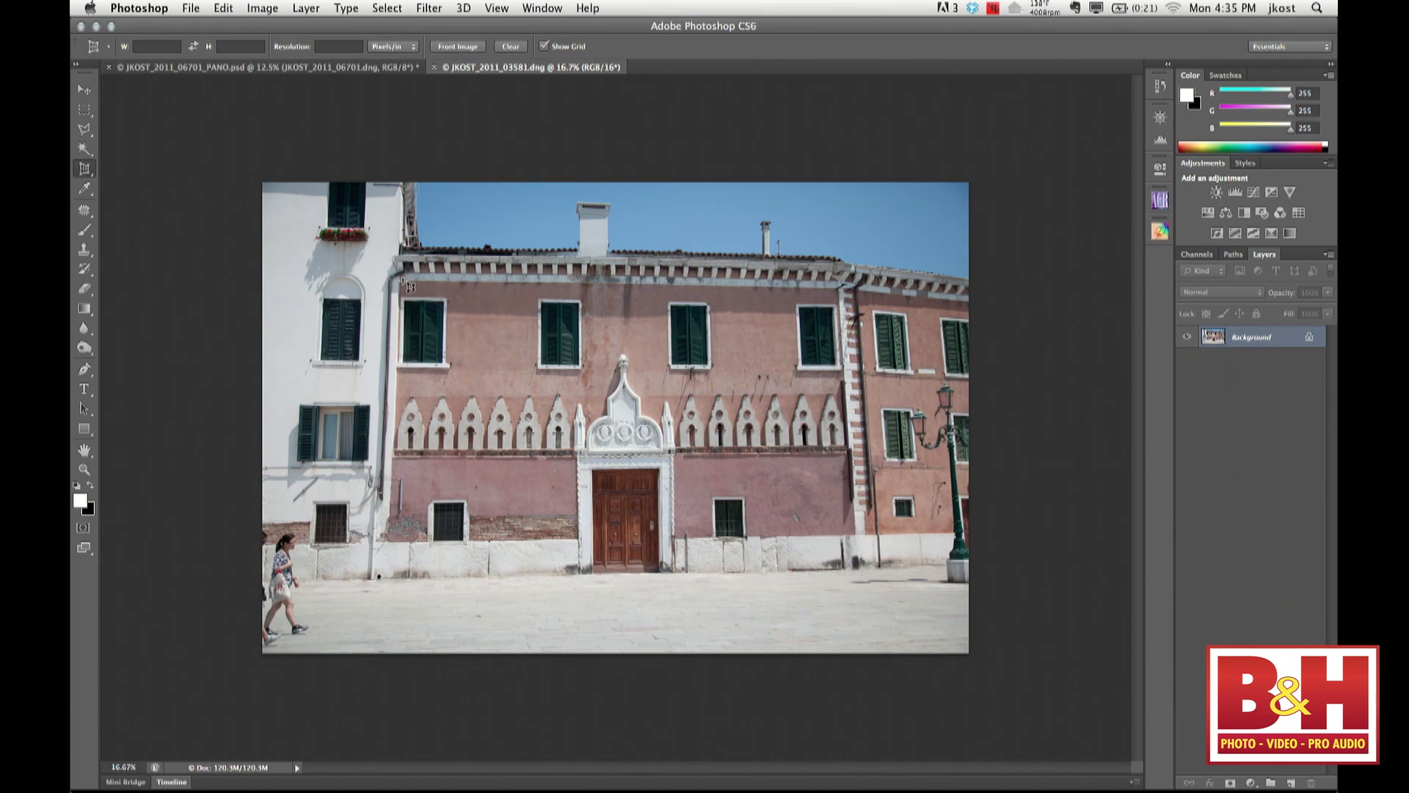
left_click_drag(403, 280, 856, 535)
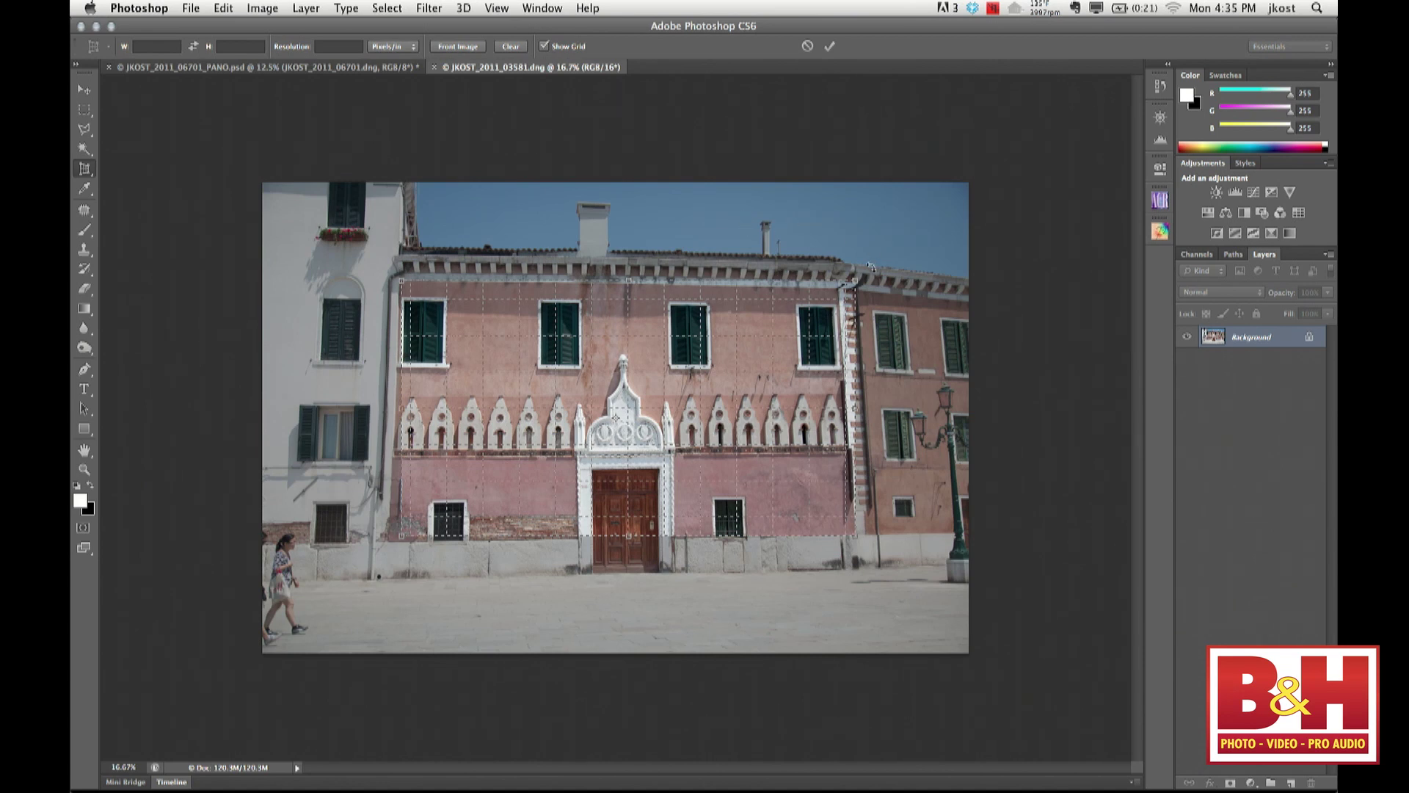
left_click_drag(855, 283, 841, 288)
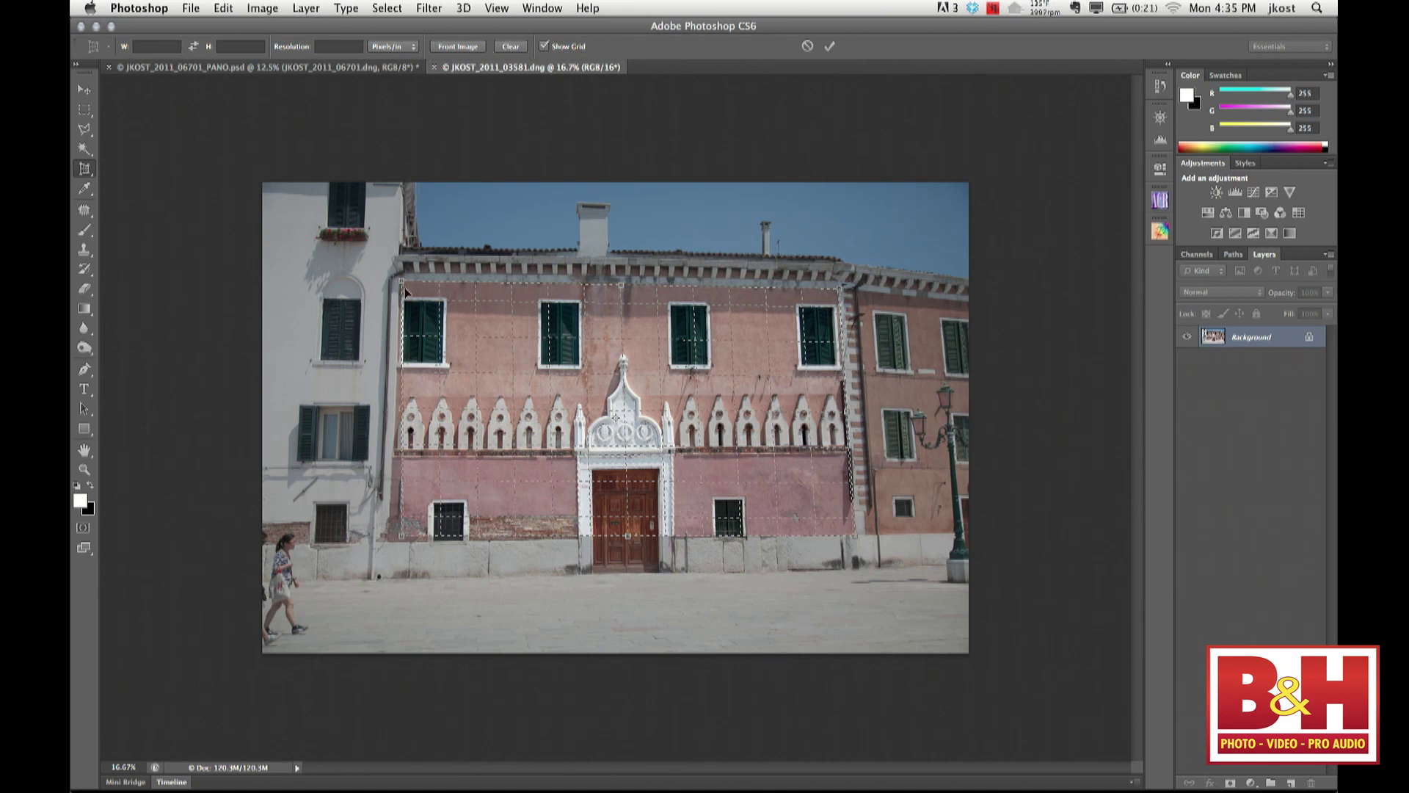
mouse_move(402, 282)
left_mouse_down()
mouse_move(423, 300)
mouse_move(400, 282)
left_mouse_up()
left_click_drag(401, 536, 395, 542)
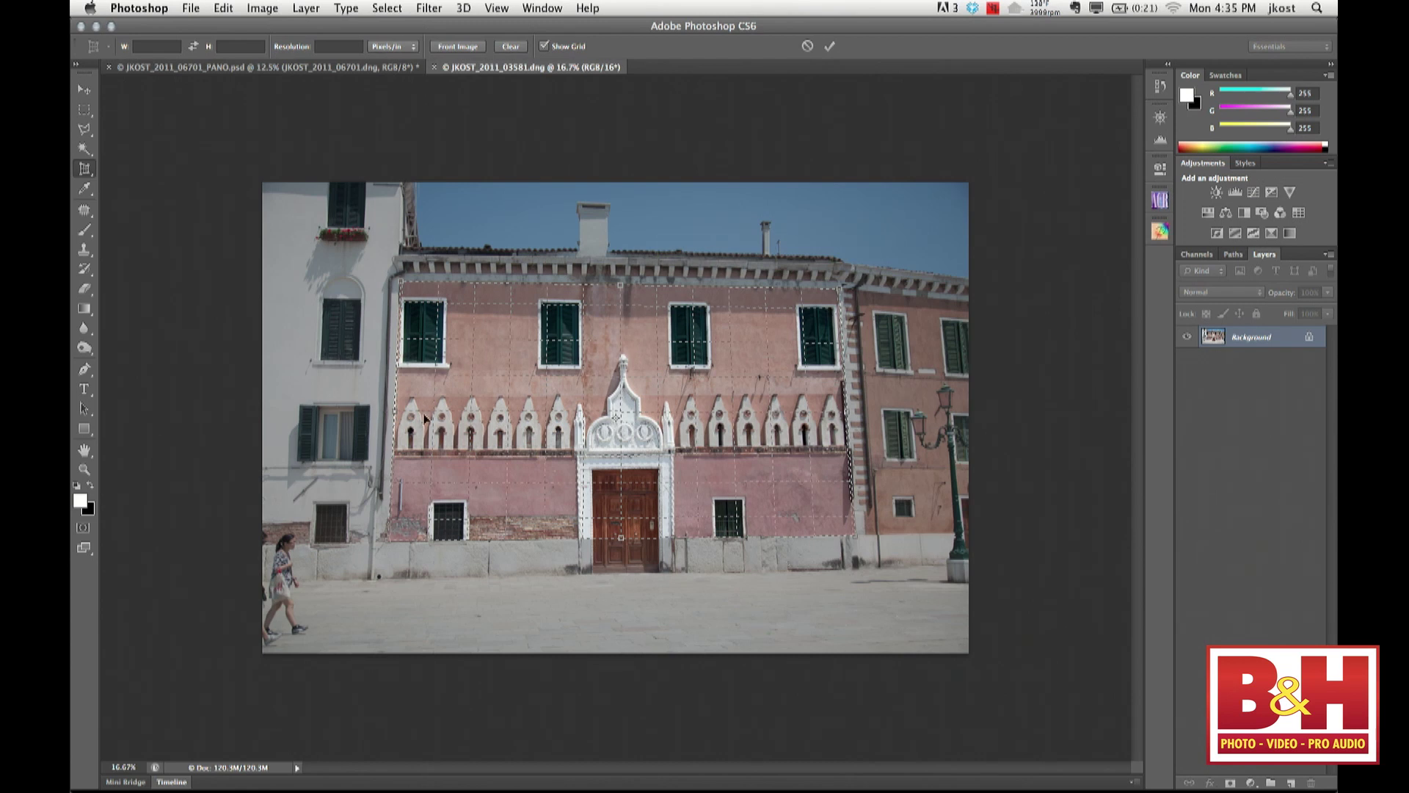
Extend the perspective crop outward to include the neighbouring walls, the roofline with some sky and the pavement, and apply it
left_click_drag(393, 412, 315, 411)
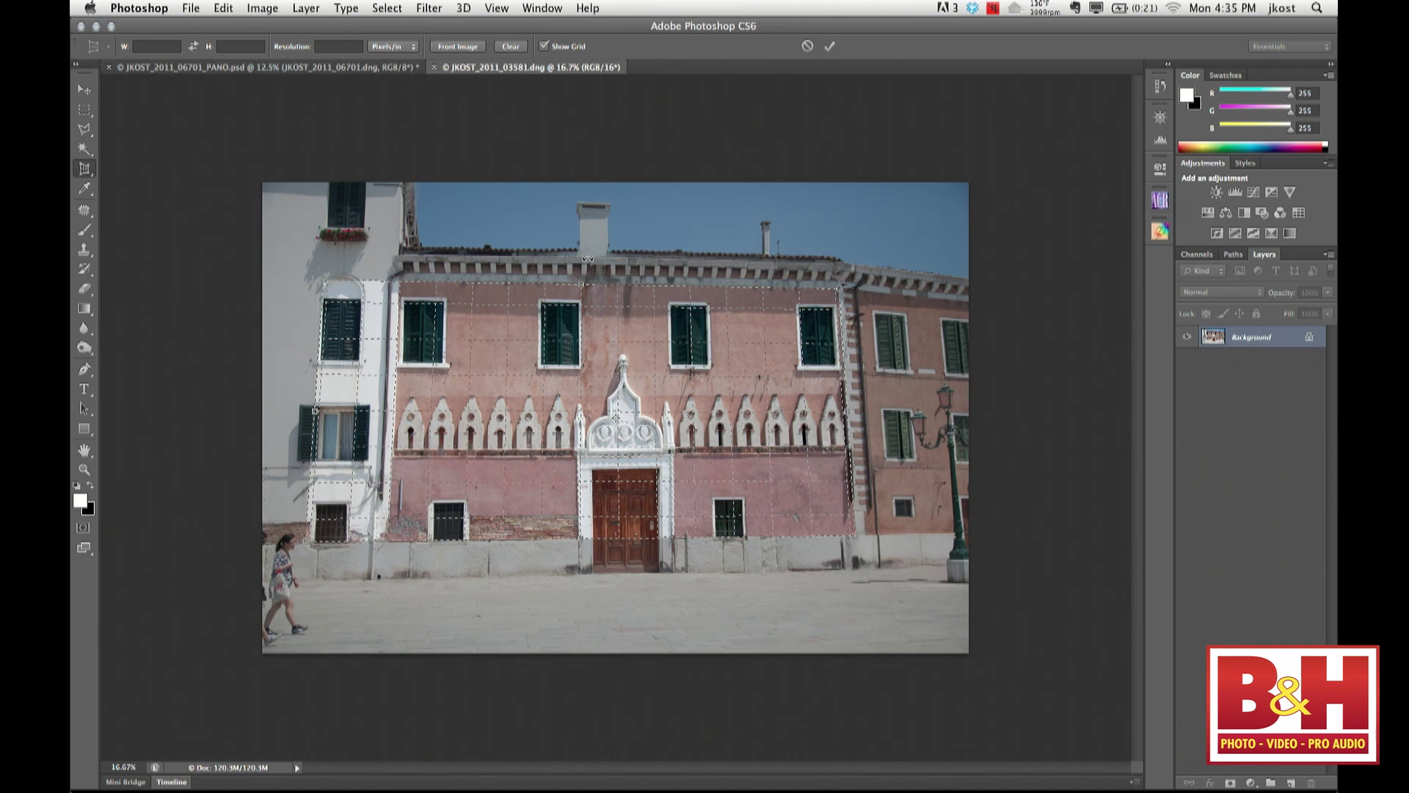
left_click_drag(583, 287, 583, 236)
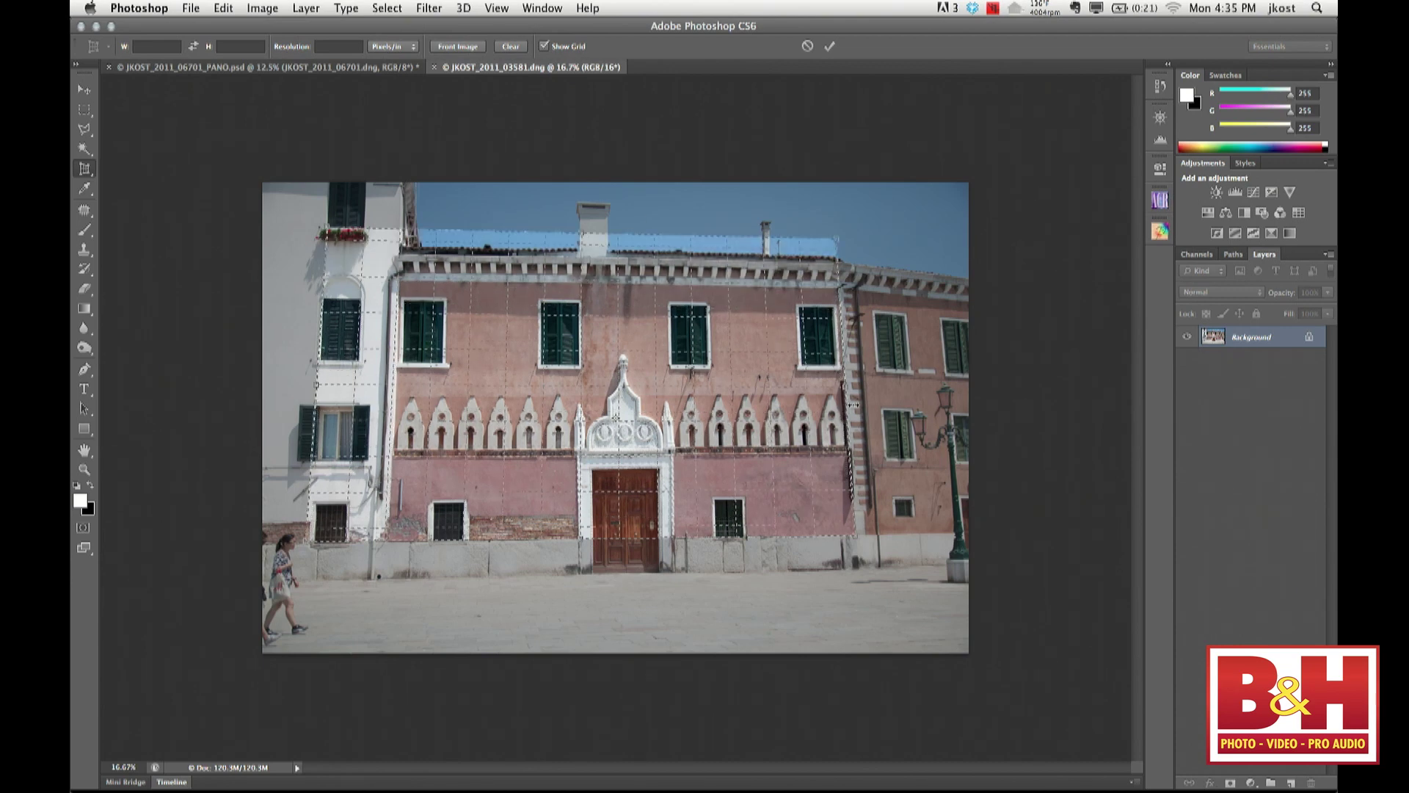
left_click_drag(844, 387, 912, 387)
left_click_drag(613, 537, 598, 624)
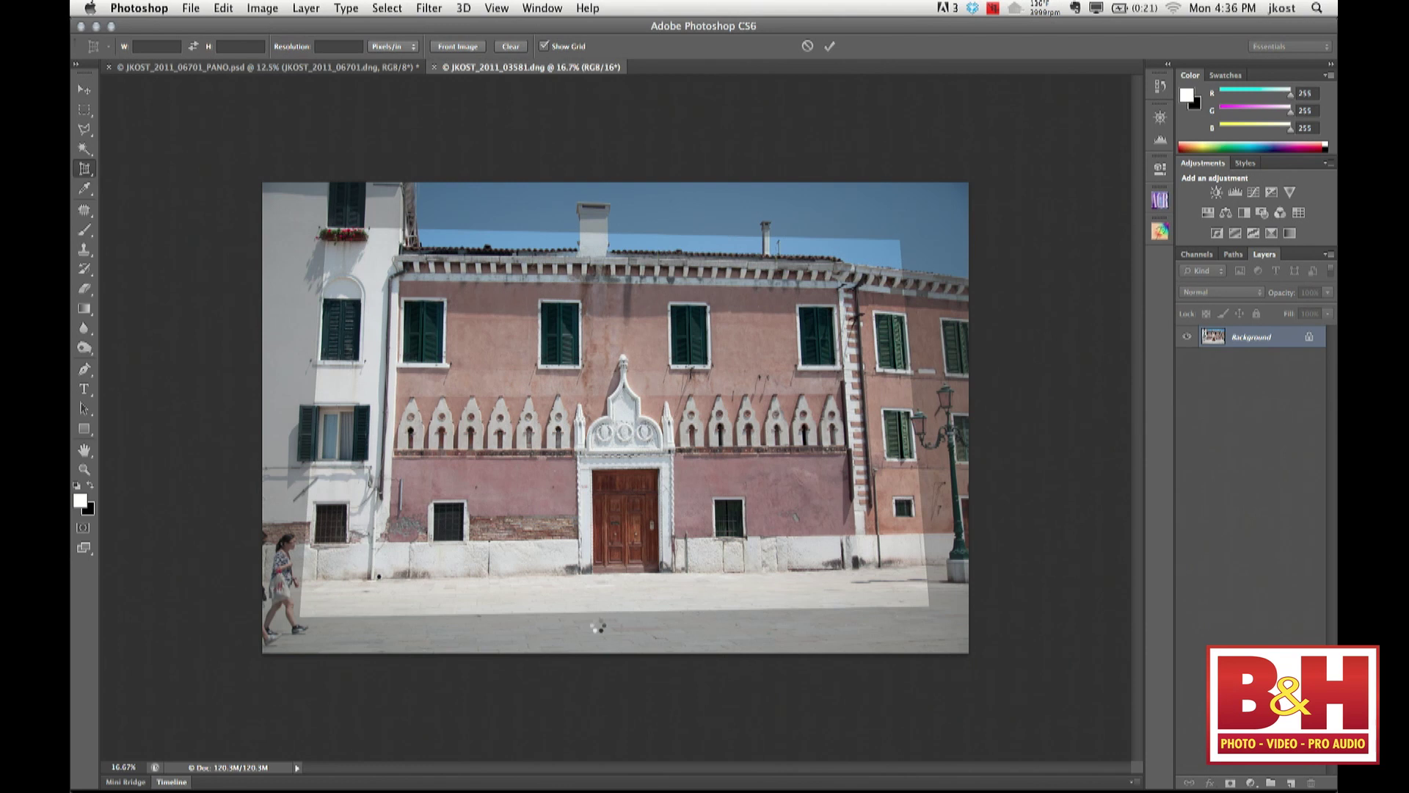
key("Return")
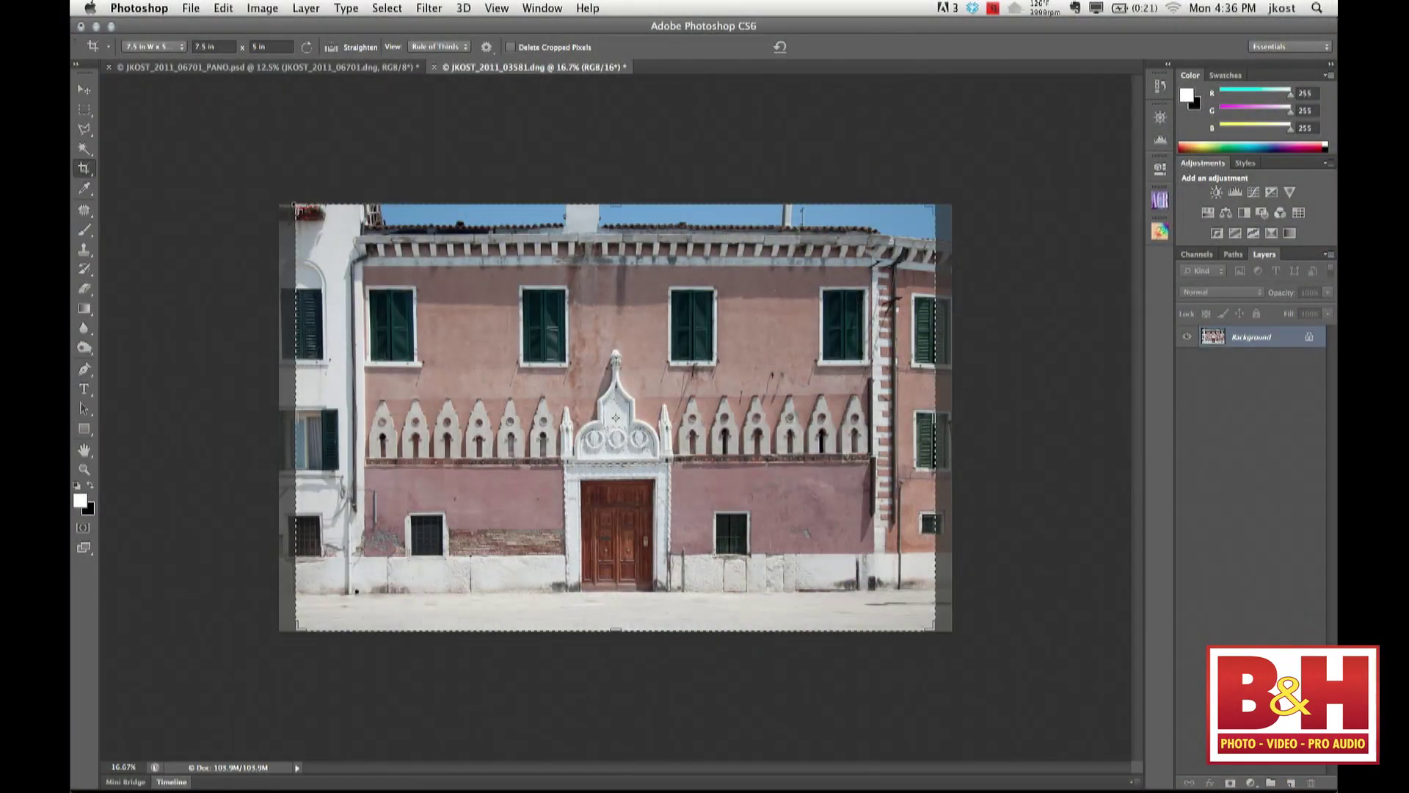
Enlarge the 7.5 x 5 in crop frame beyond all edges of the facade photo
left_click_drag(297, 210, 275, 189)
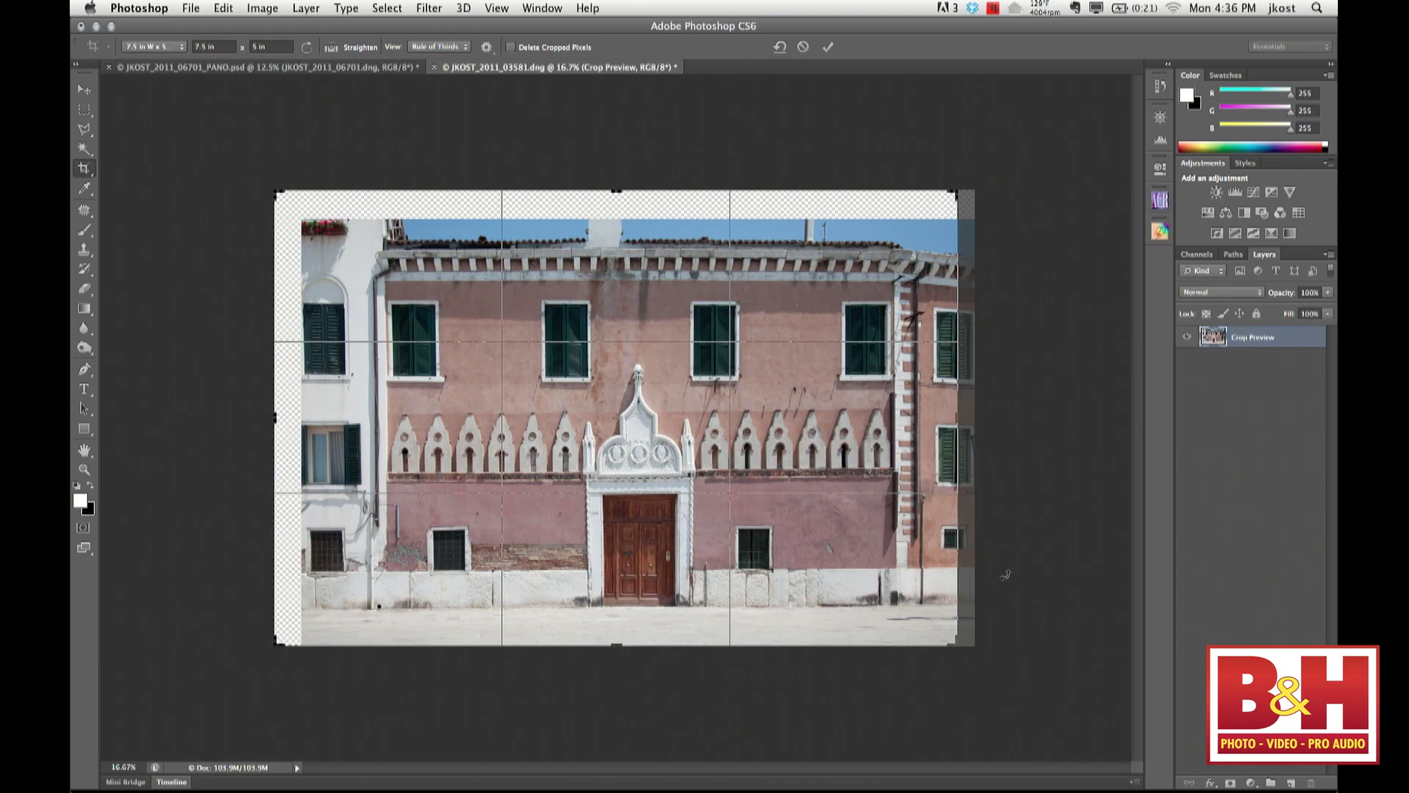
left_click_drag(956, 643, 982, 660)
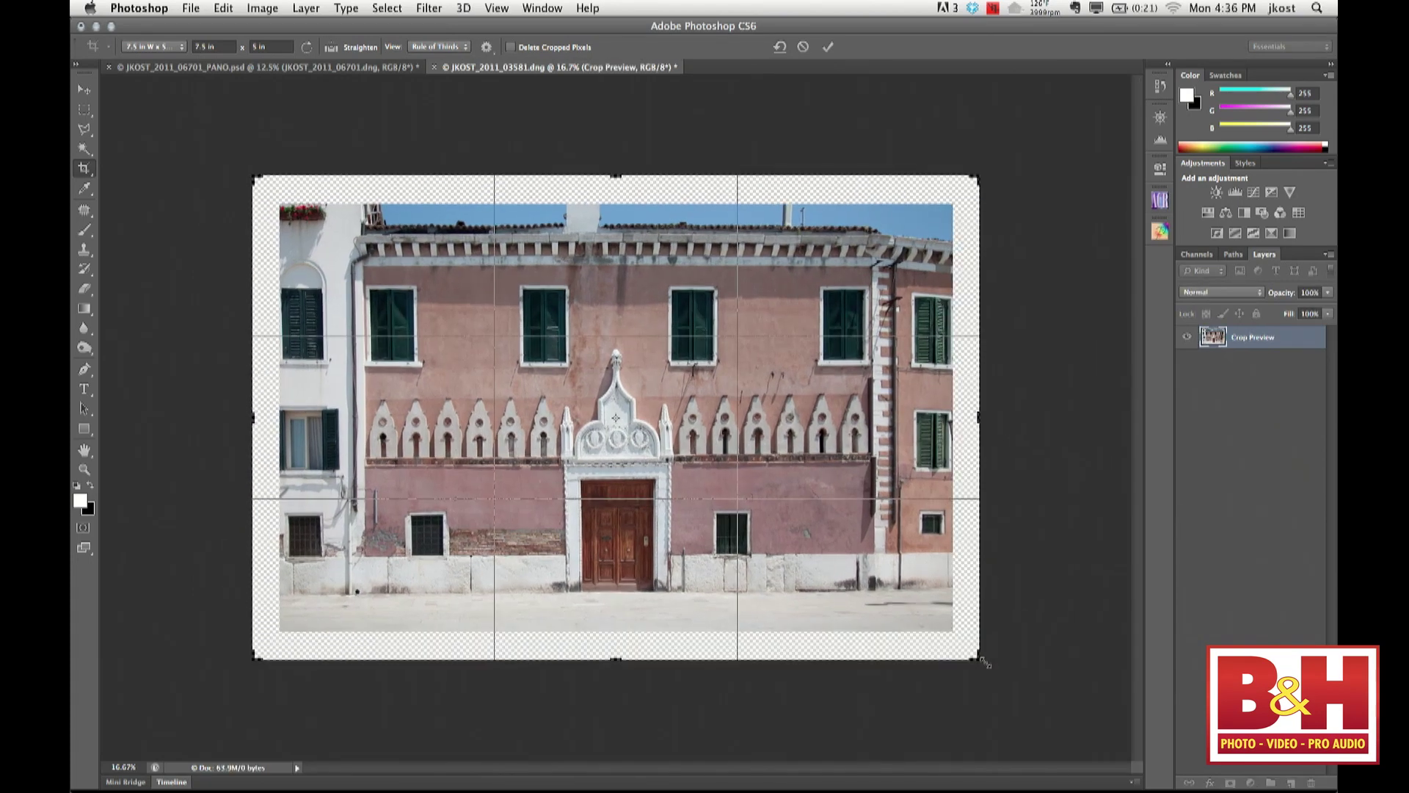
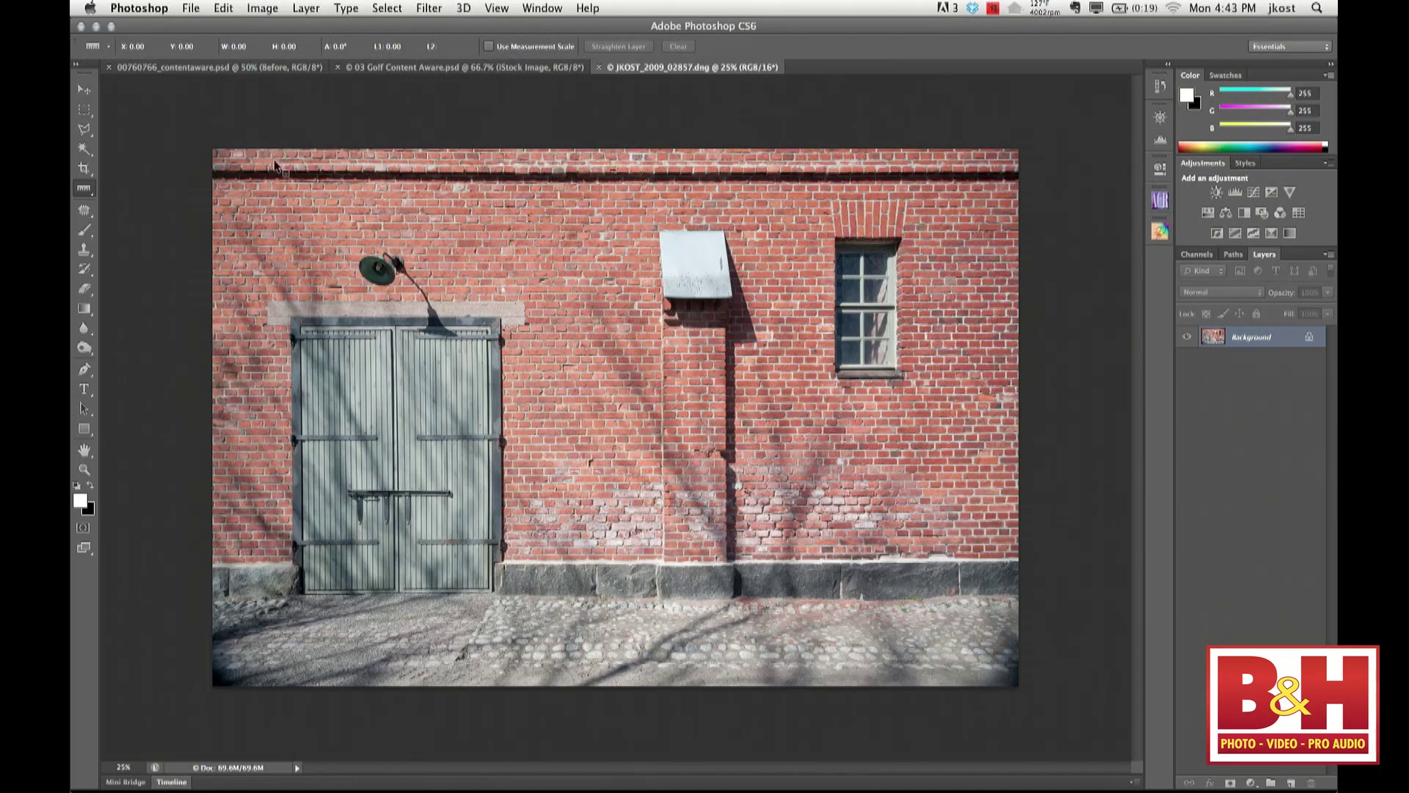
In 03 Golf Content Aware.psd, try squeezing the iStock Image layer to about 51% width with Free Transform
key("ctrl+Tab")
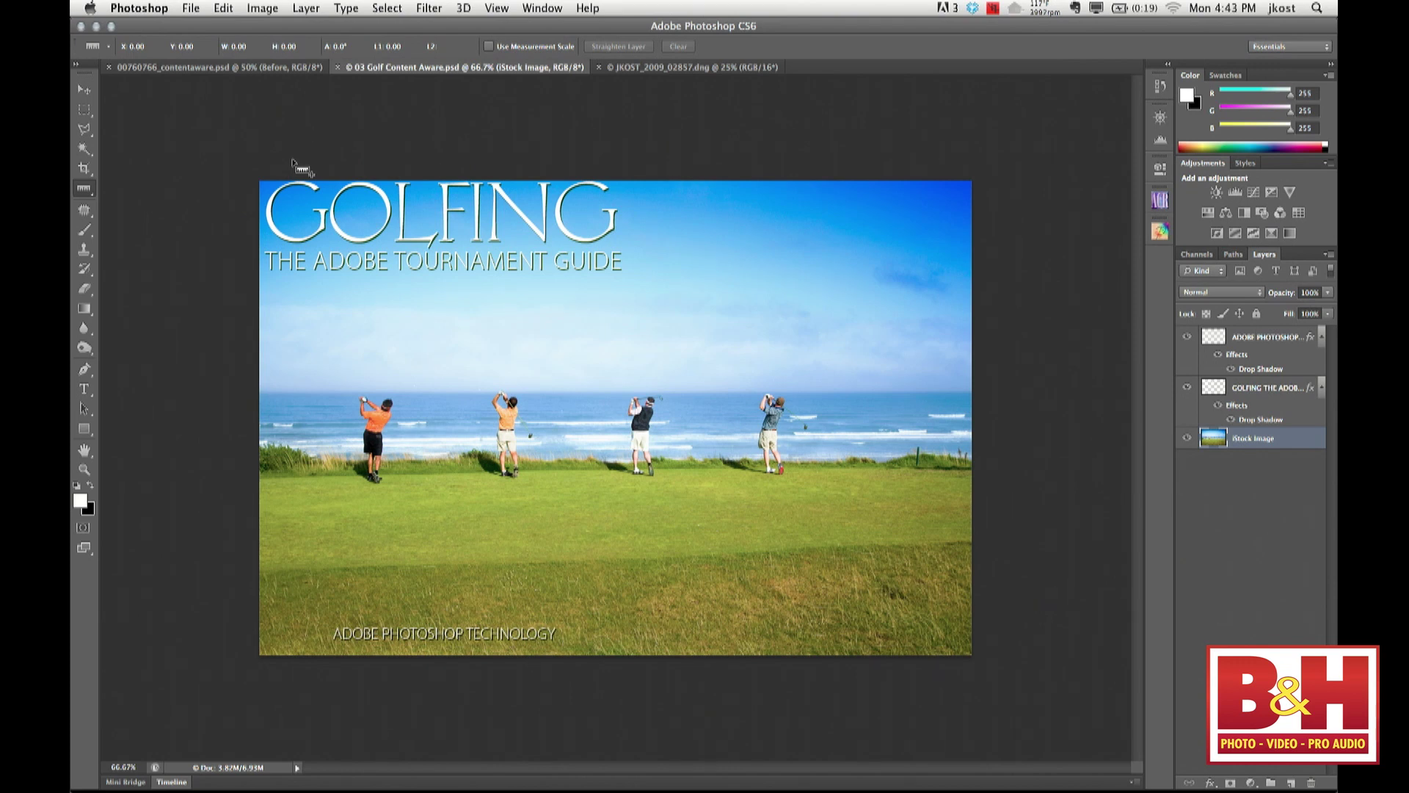
left_click(224, 9)
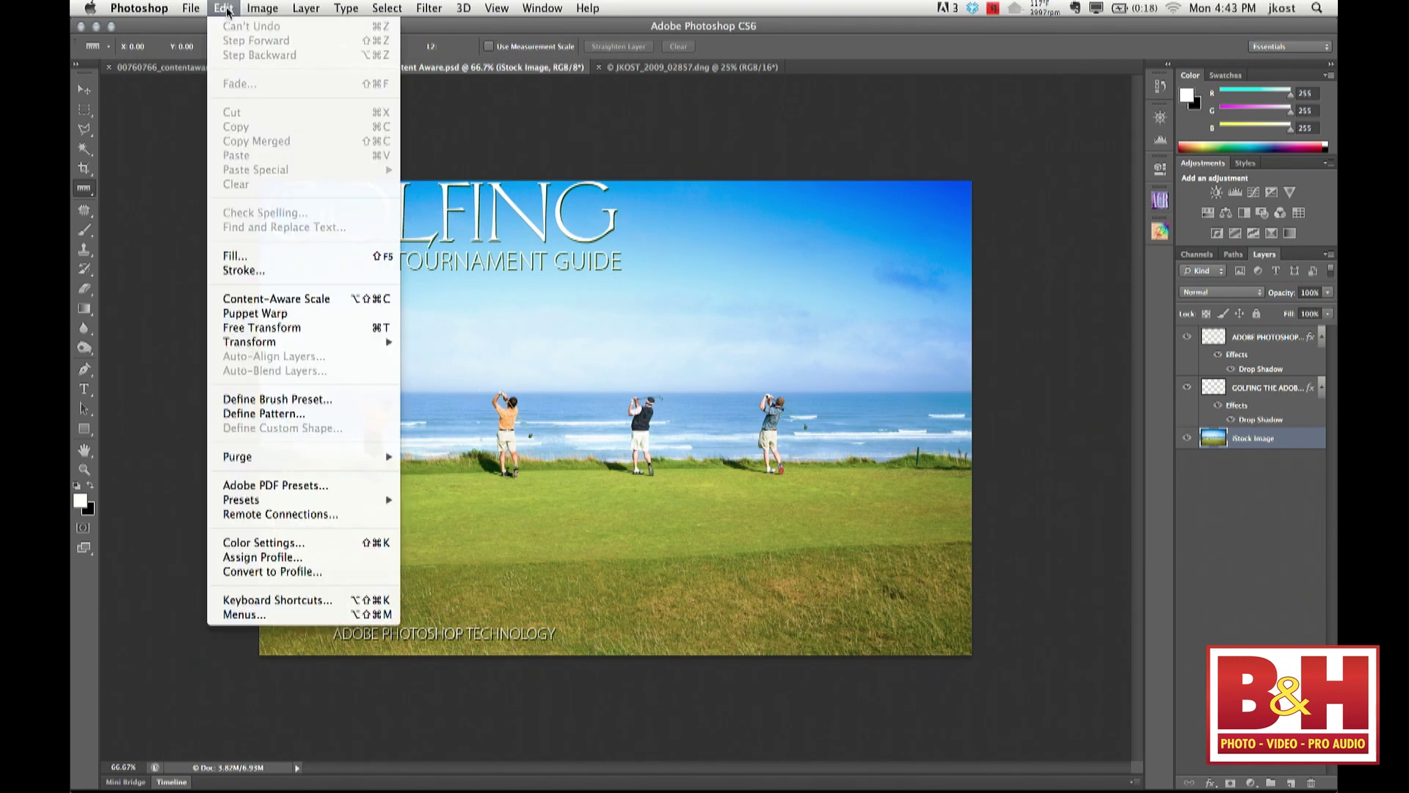
left_click(264, 327)
left_click_drag(973, 419, 623, 434)
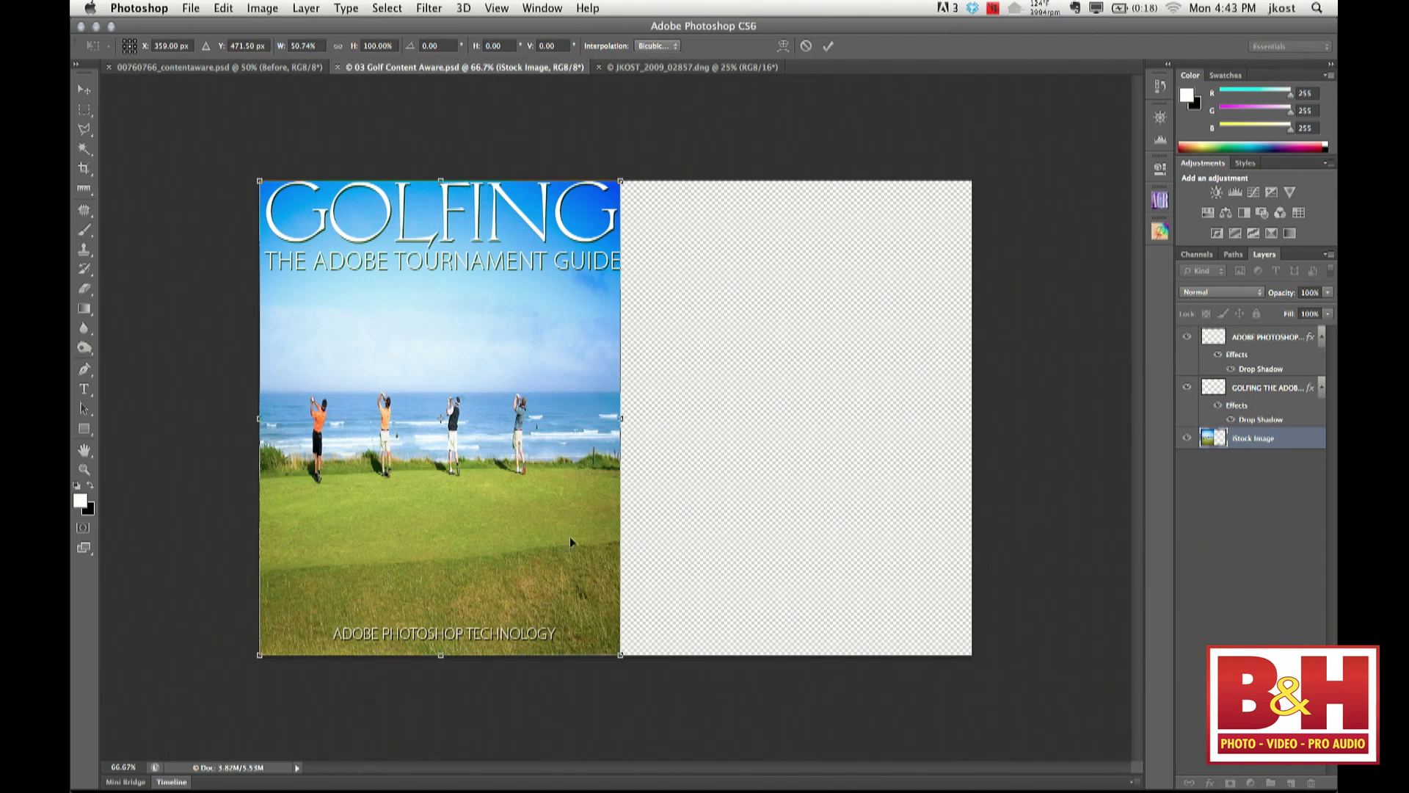
key("Escape")
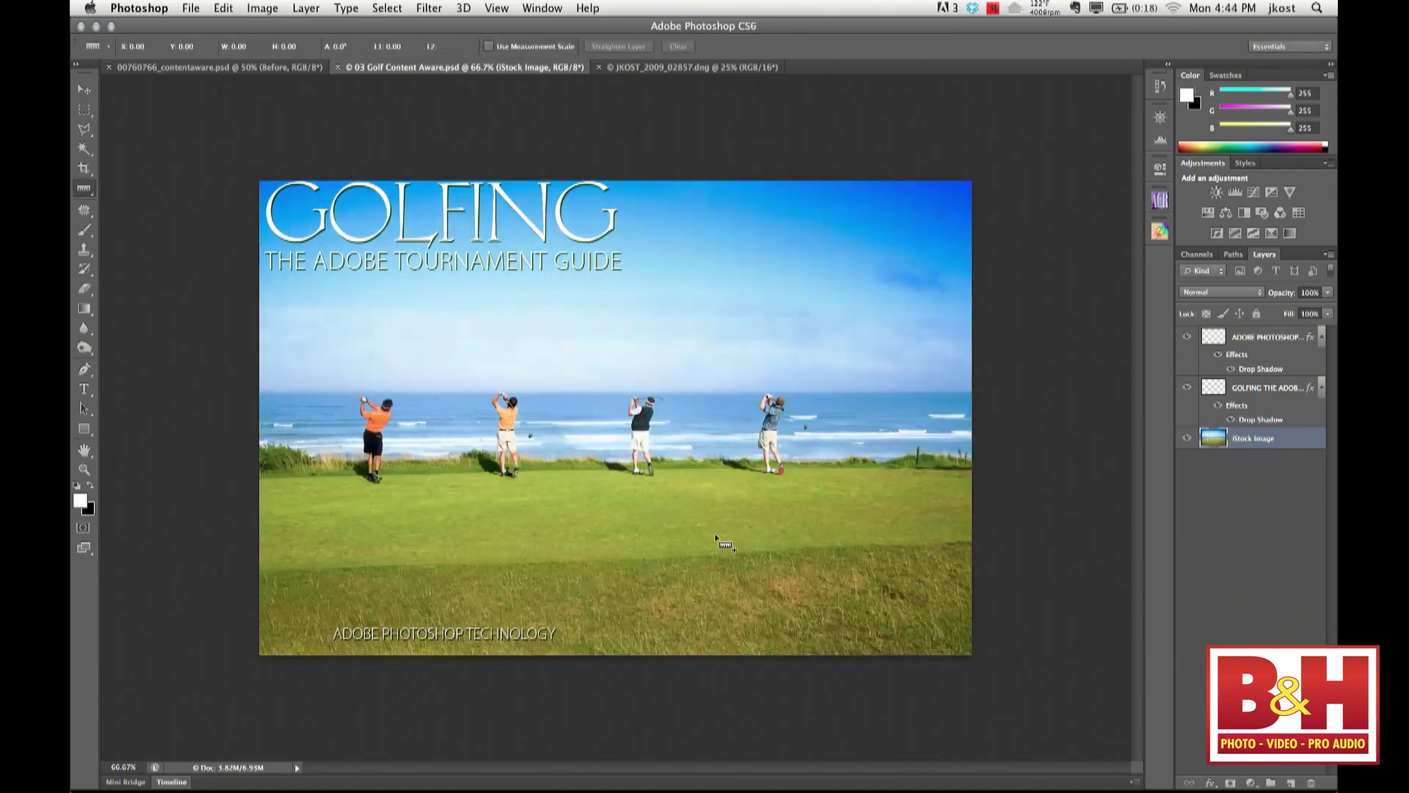
Squeeze the iStock Image layer to about 54% width with Content-Aware Scale, keeping the amount at 100%
left_click(229, 10)
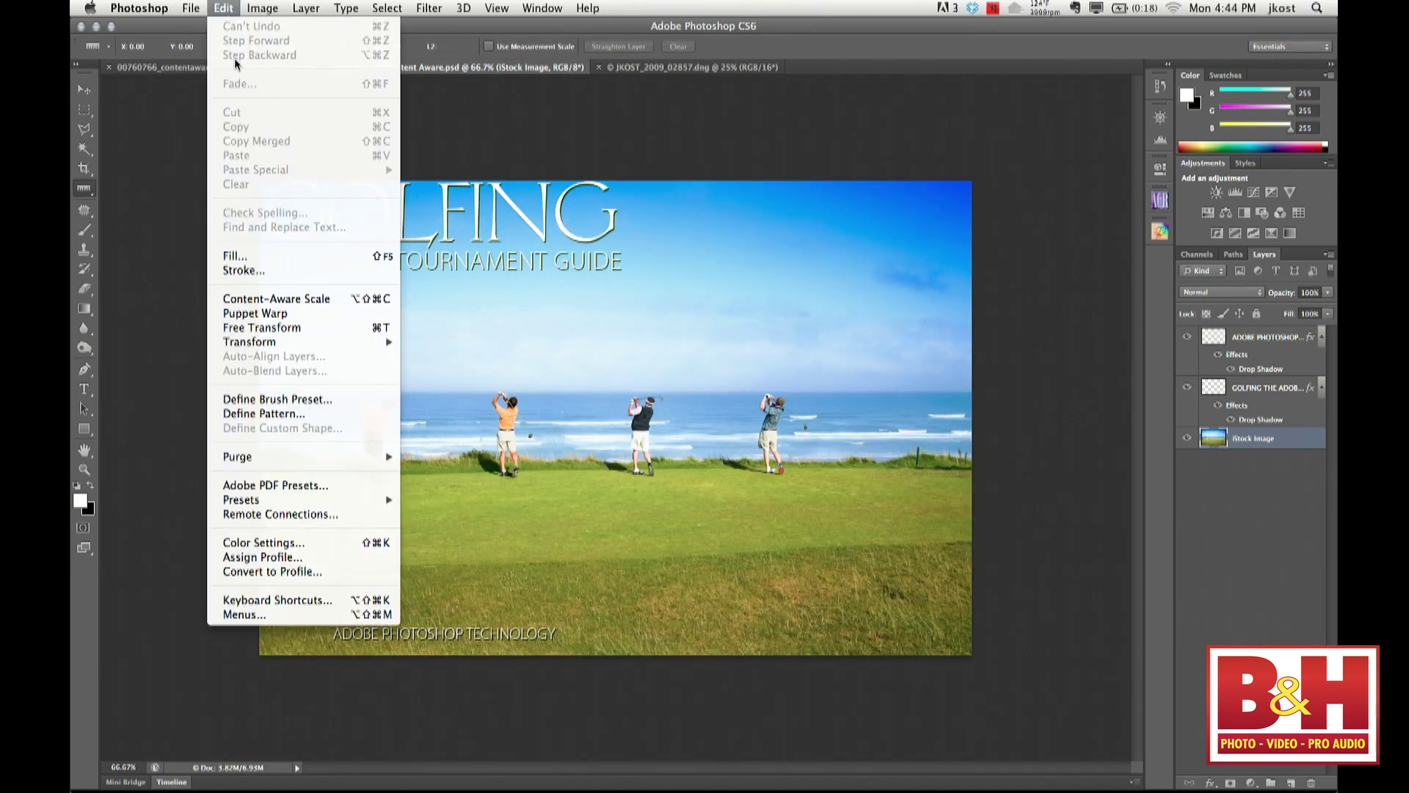
left_click(311, 298)
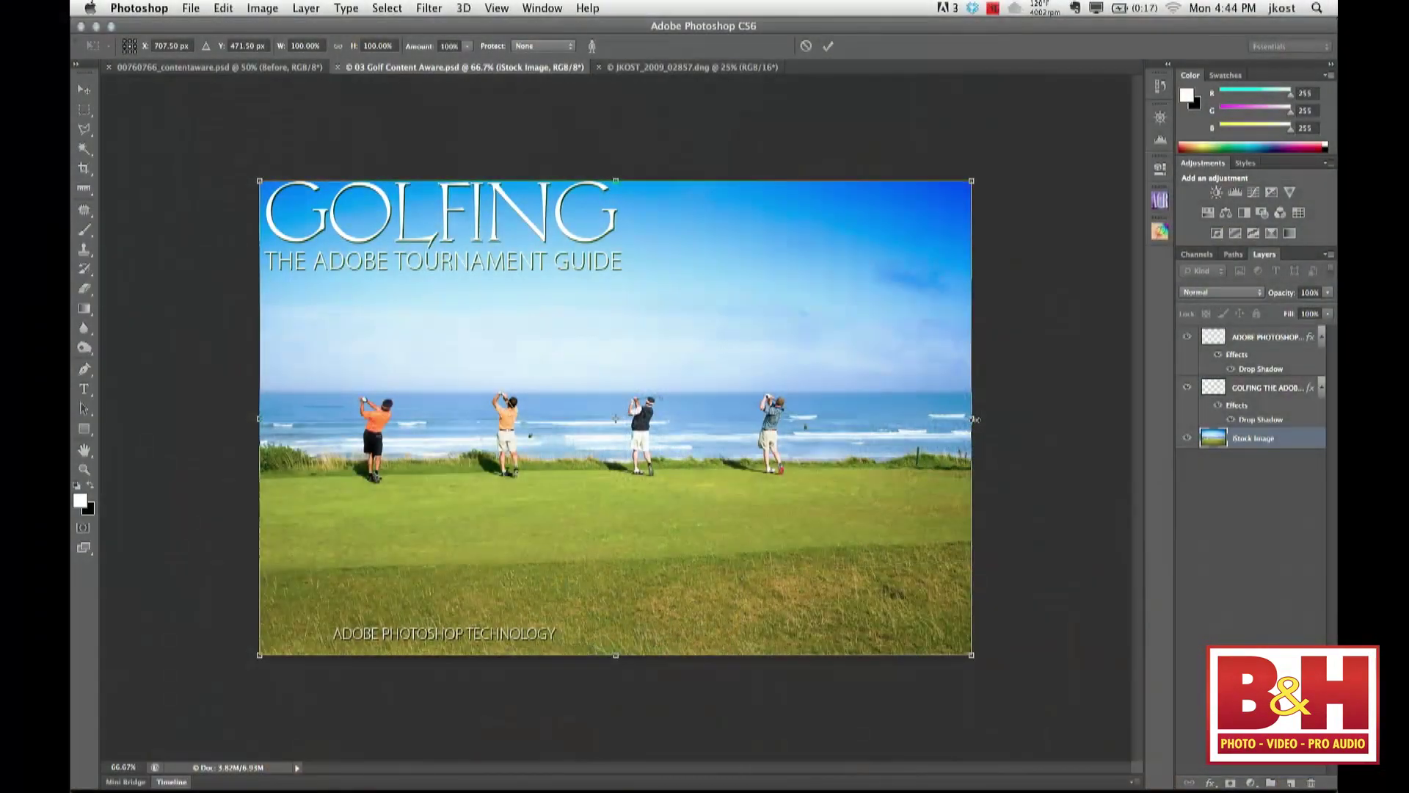
left_click_drag(971, 417, 591, 415)
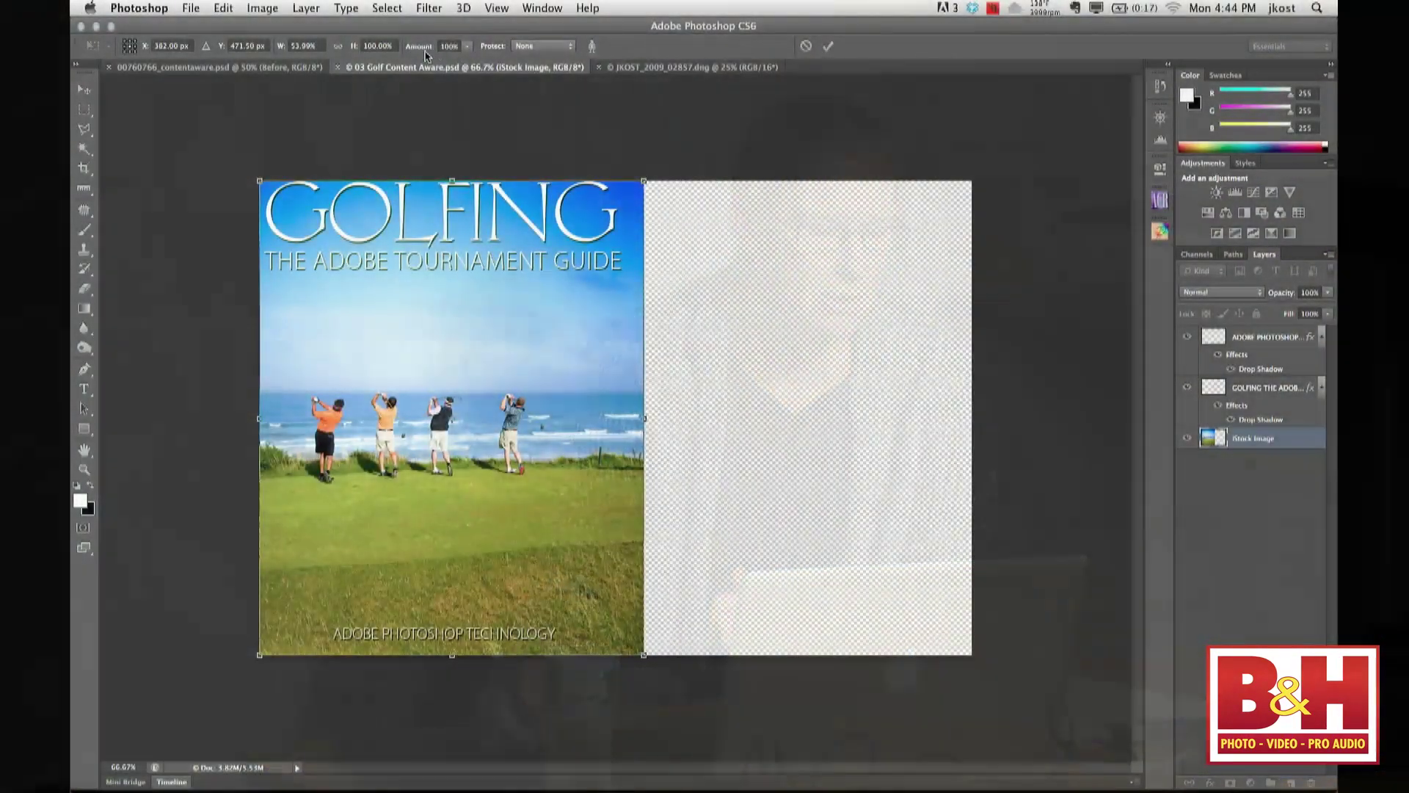
left_click(465, 47)
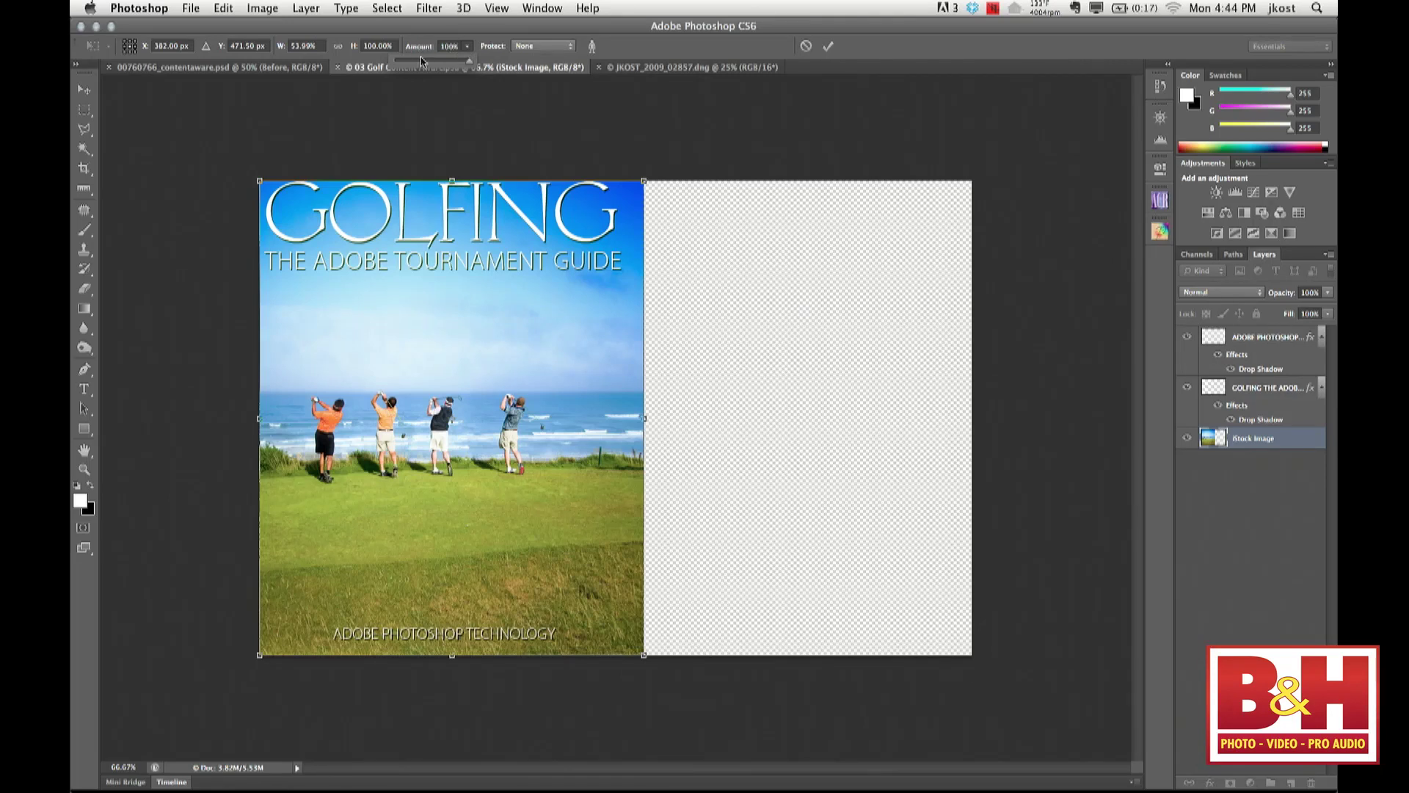
mouse_move(468, 64)
left_mouse_down()
mouse_move(383, 60)
mouse_move(487, 69)
mouse_move(361, 63)
mouse_move(476, 66)
left_mouse_up()
Return the golf image to full width and stretch it taller above and below the canvas with Content-Aware Scale
left_click_drag(644, 418, 971, 418)
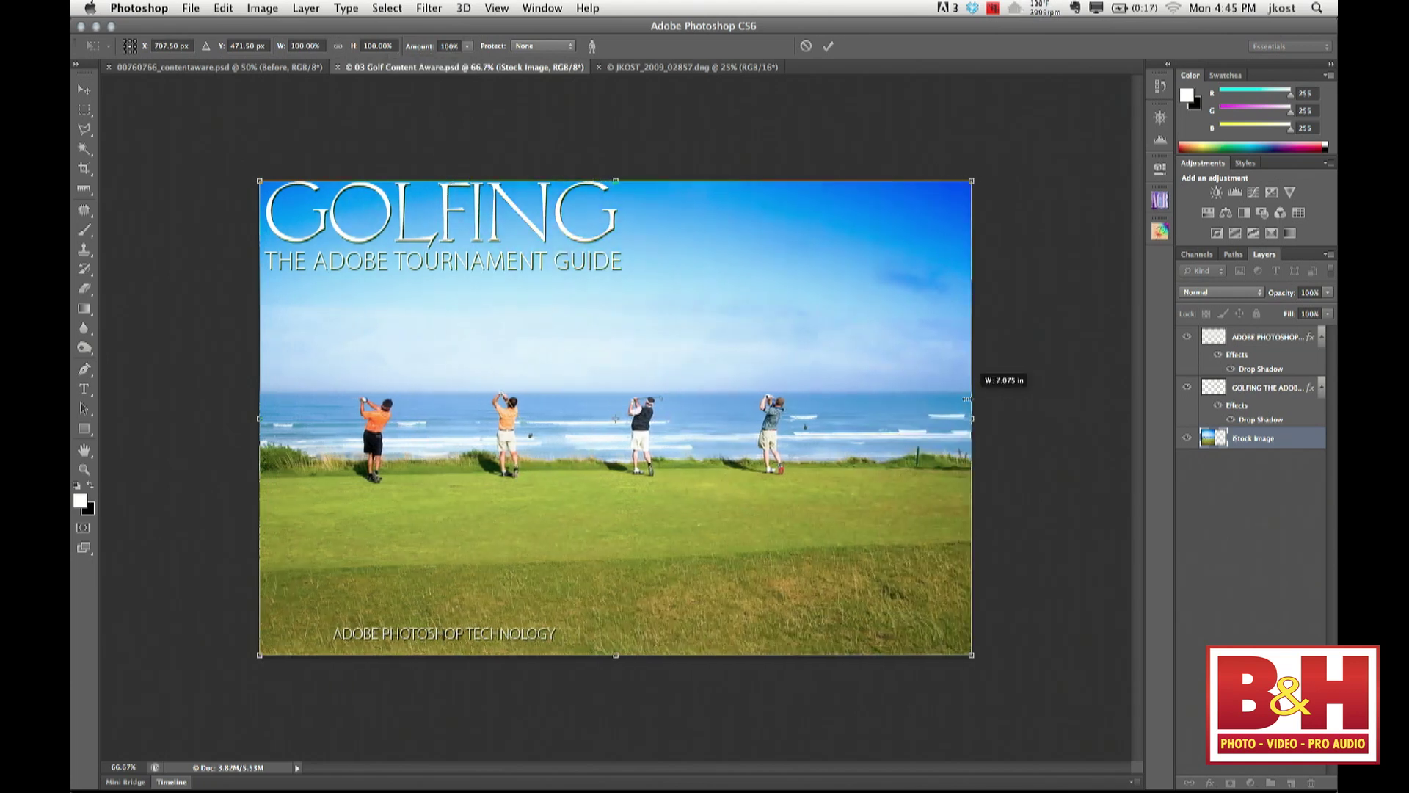
left_click_drag(616, 181, 615, 77)
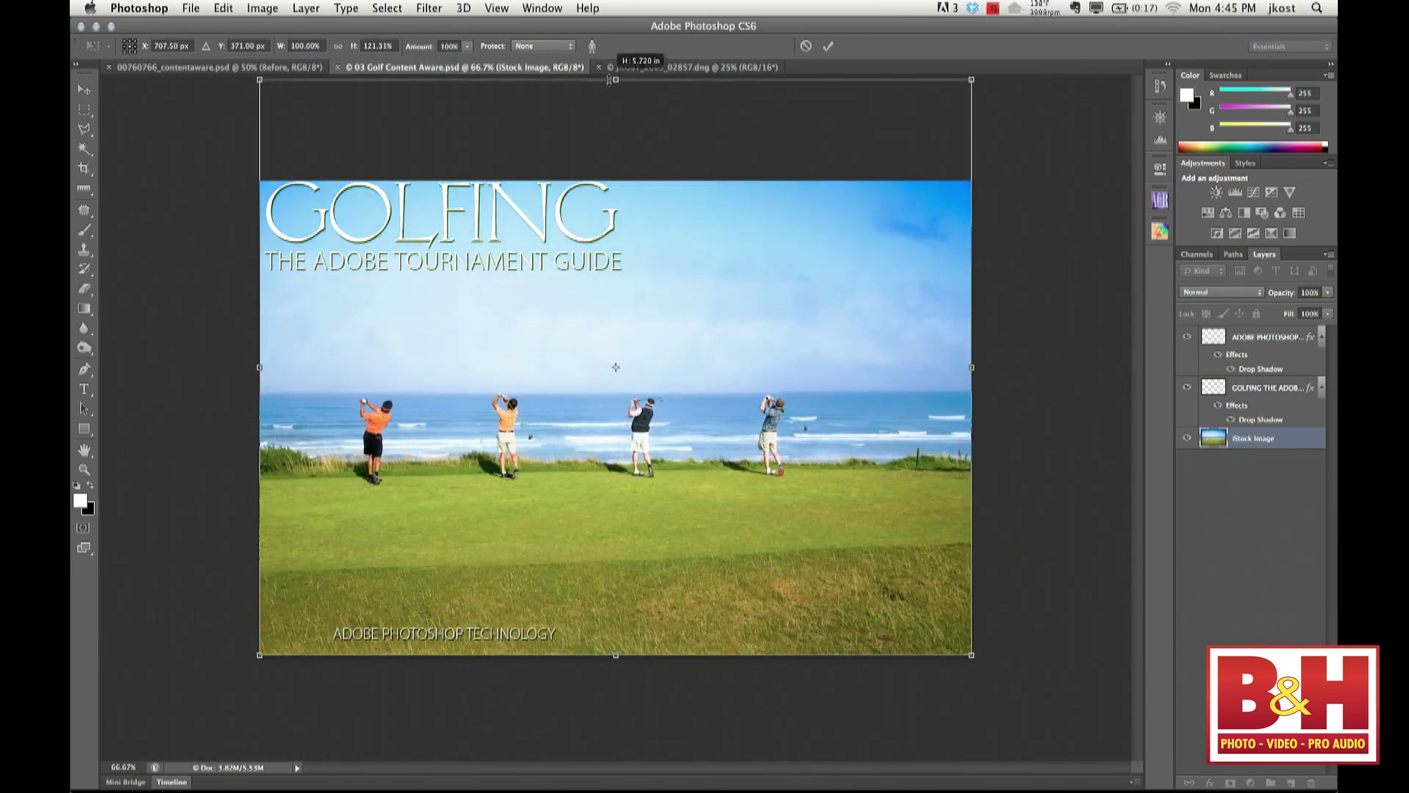
left_click_drag(615, 657, 615, 747)
left_click_drag(592, 483, 591, 394)
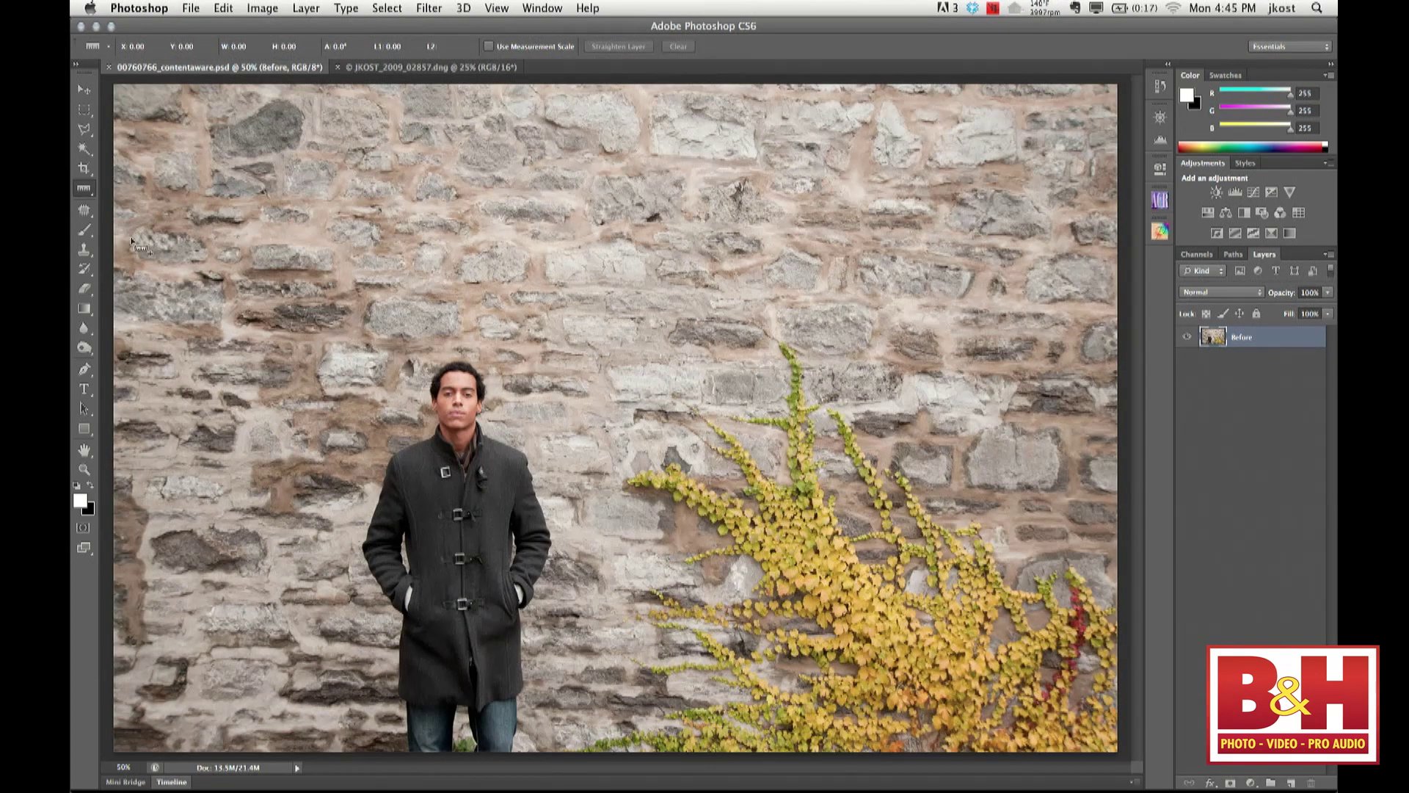
In 00760766_contentaware.psd, draw a loose freehand Lasso selection around the man in the dark coat
left_click(85, 212)
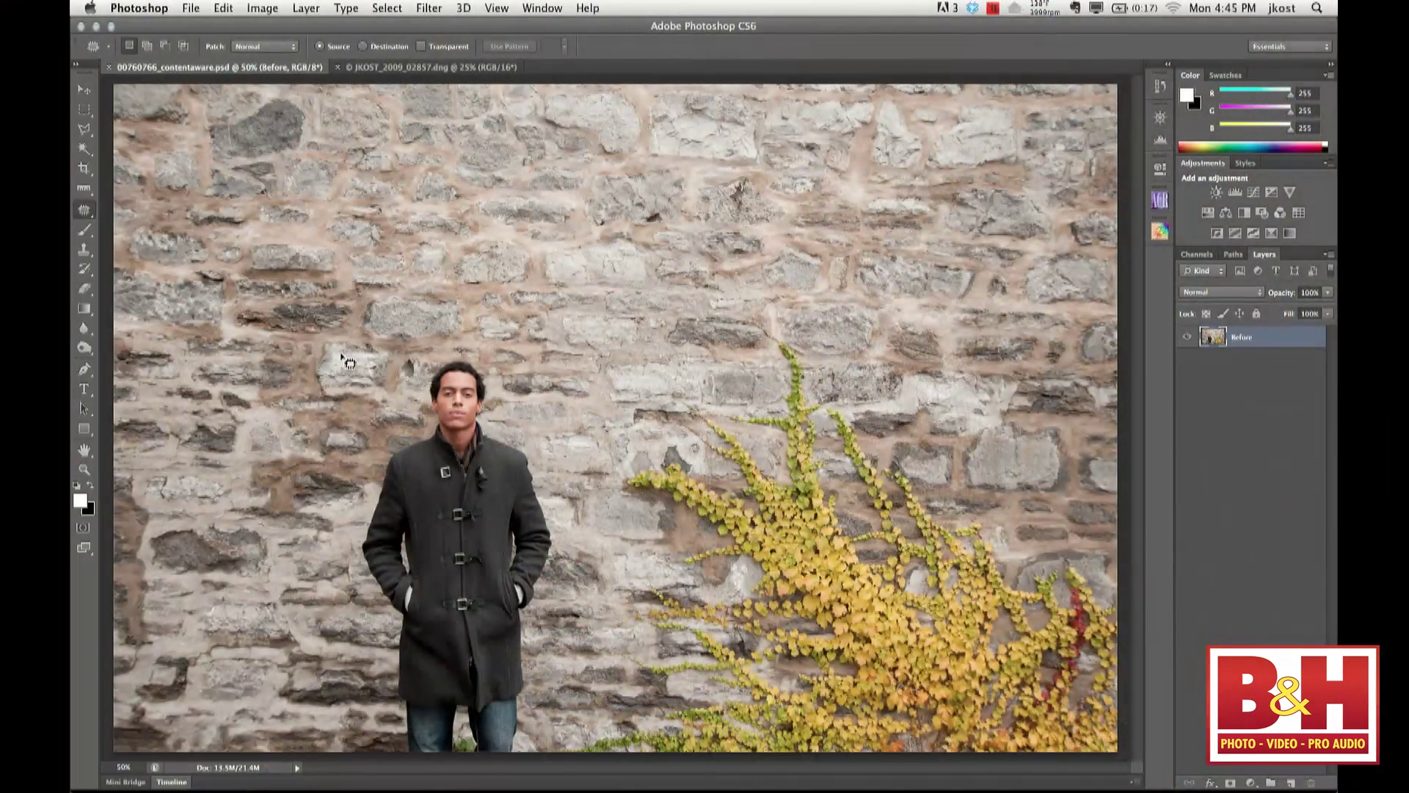
key("l")
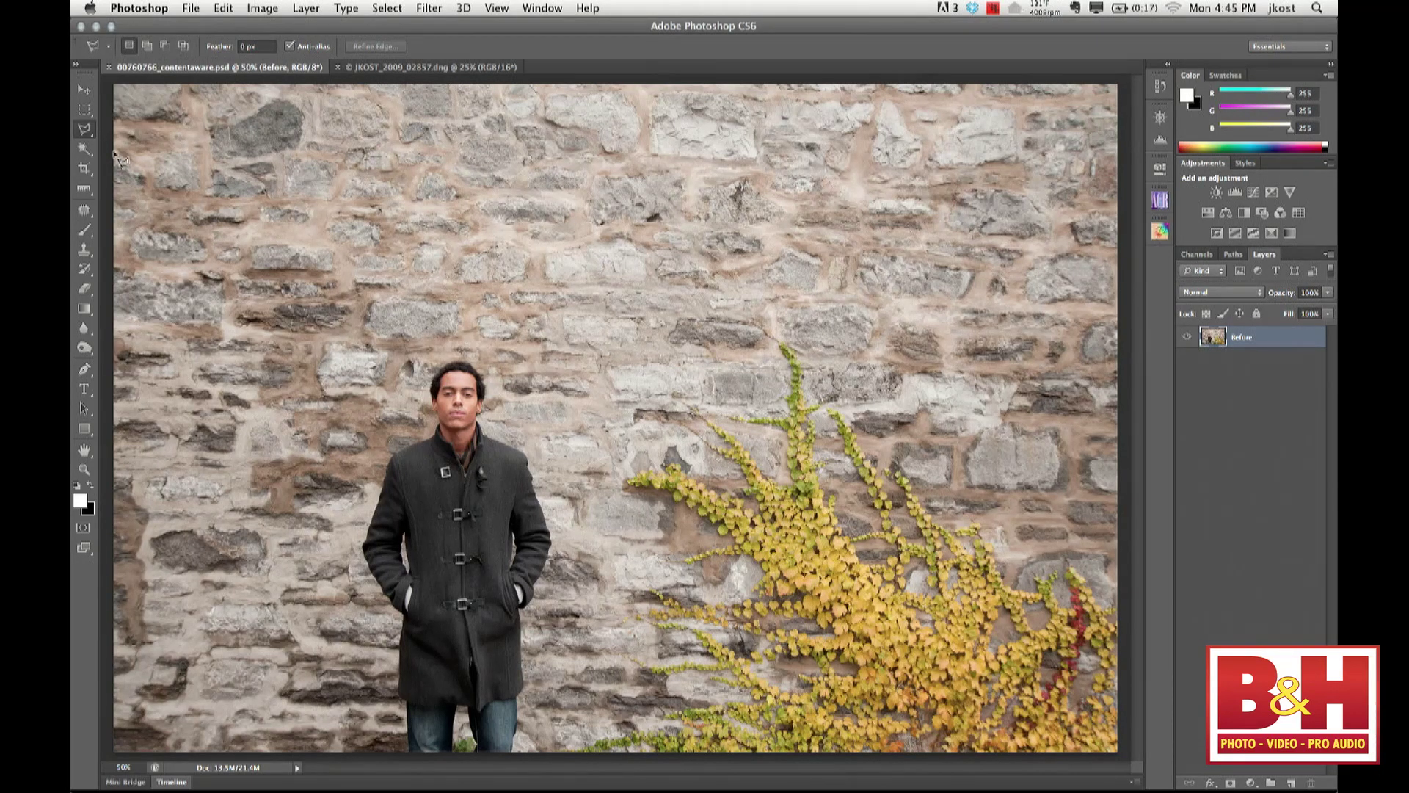
left_click_drag(85, 129, 138, 132)
mouse_move(413, 371)
left_mouse_down()
mouse_move(415, 406)
mouse_move(363, 472)
mouse_move(353, 532)
mouse_move(384, 615)
mouse_move(381, 748)
mouse_move(436, 780)
mouse_move(528, 790)
mouse_move(548, 742)
mouse_move(555, 485)
left_mouse_up()
left_click_drag(461, 334, 419, 360)
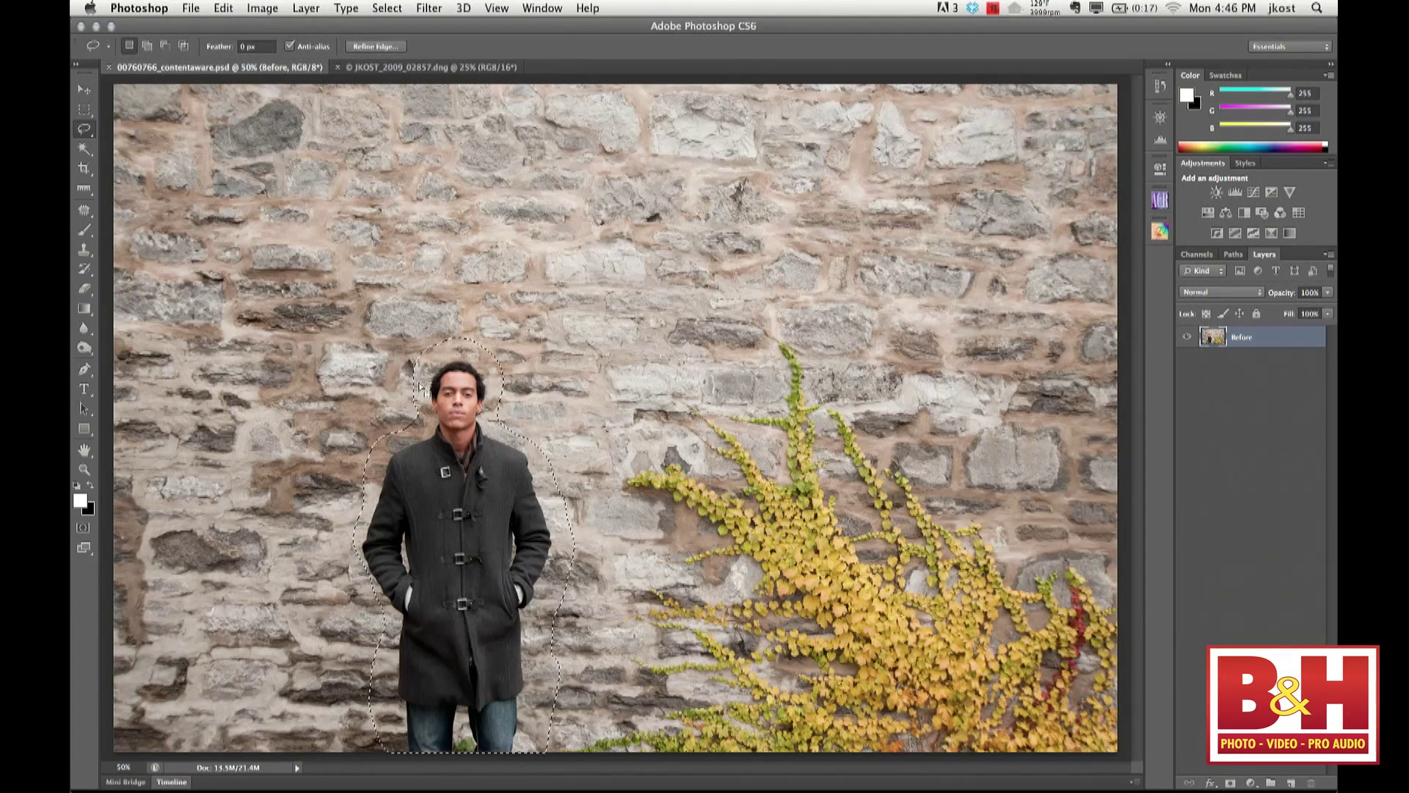
Fill the selection around the man using Content-Aware in Normal mode at 100% opacity, and clear the selection
key("shift+BackSpace")
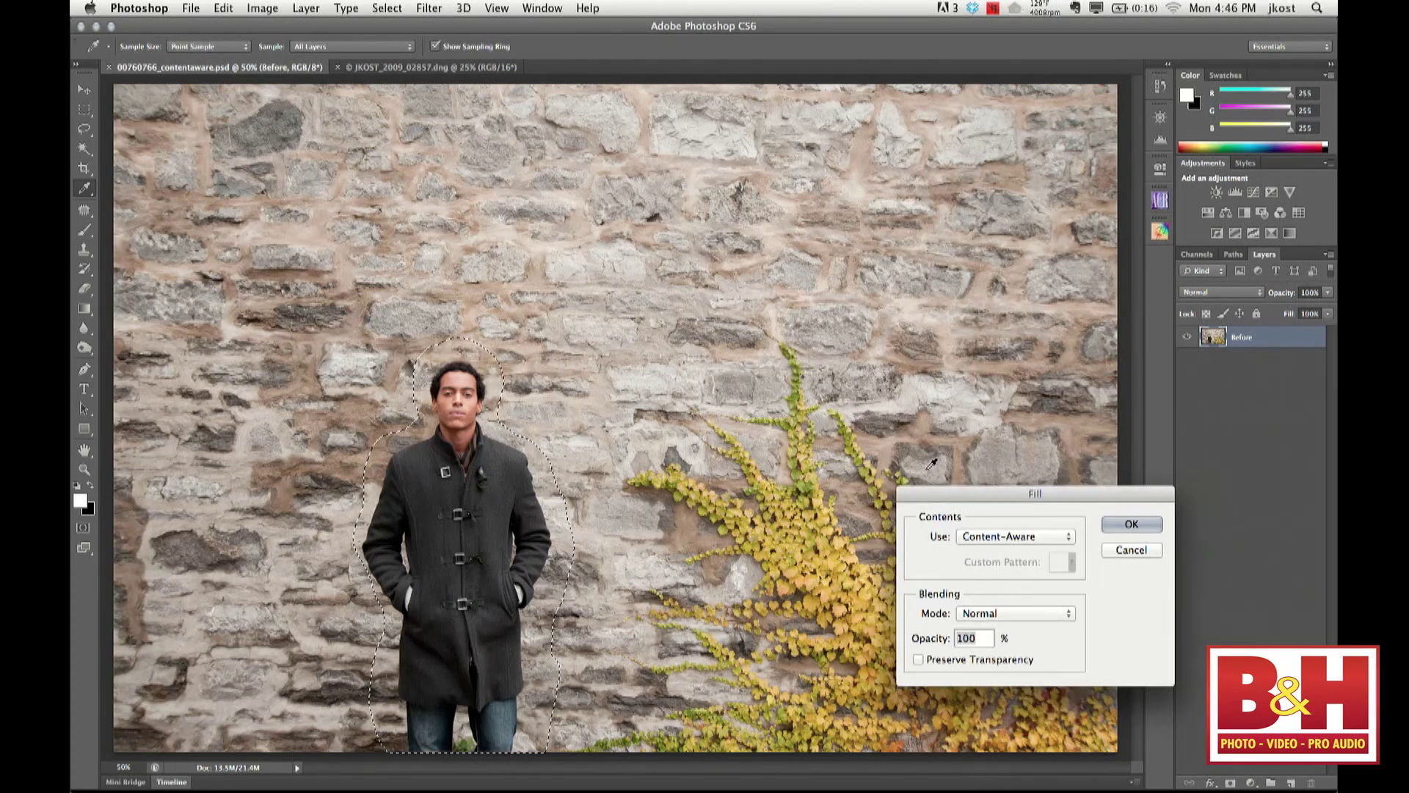
left_click_drag(1006, 493, 748, 152)
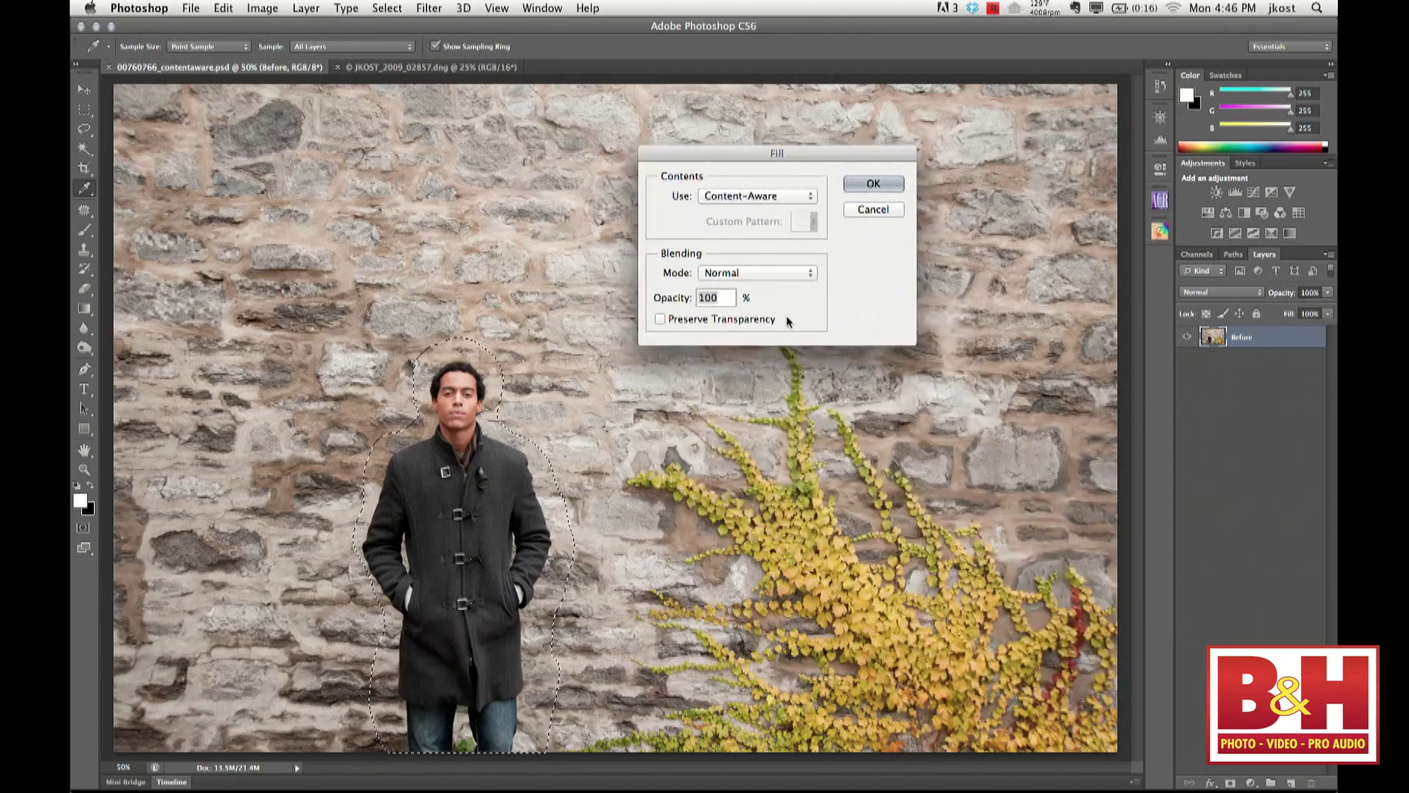
left_click(771, 200)
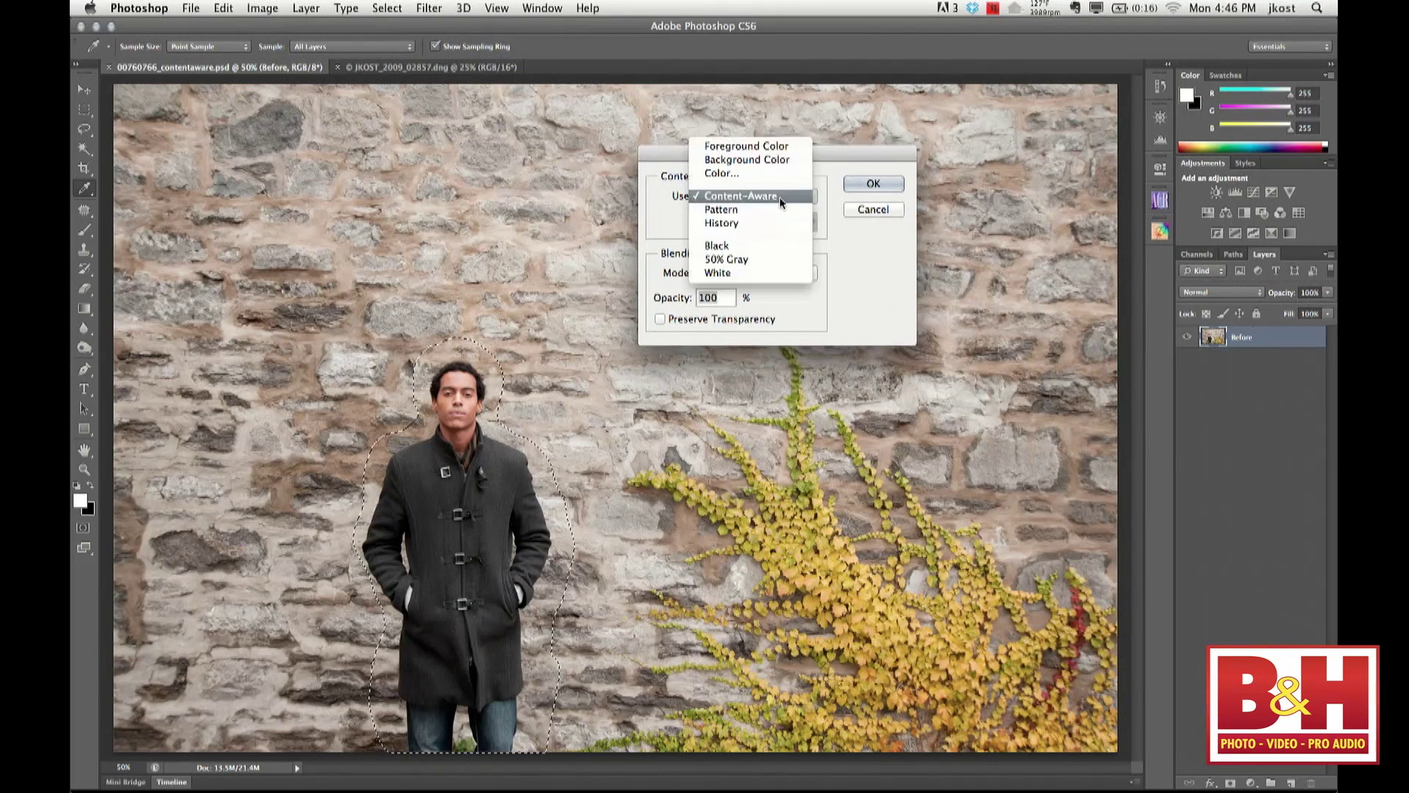
left_click(782, 194)
left_click(875, 184)
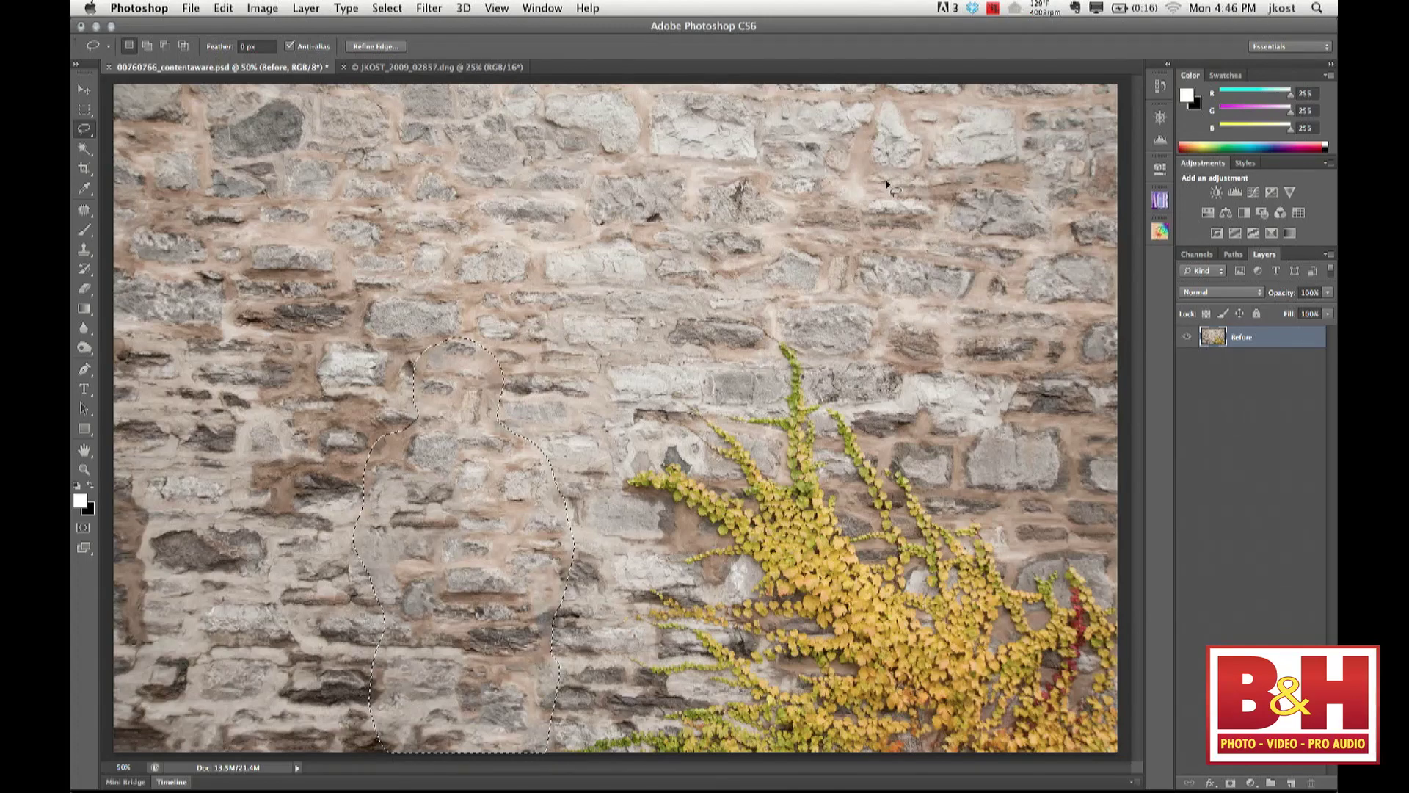
key("super+d")
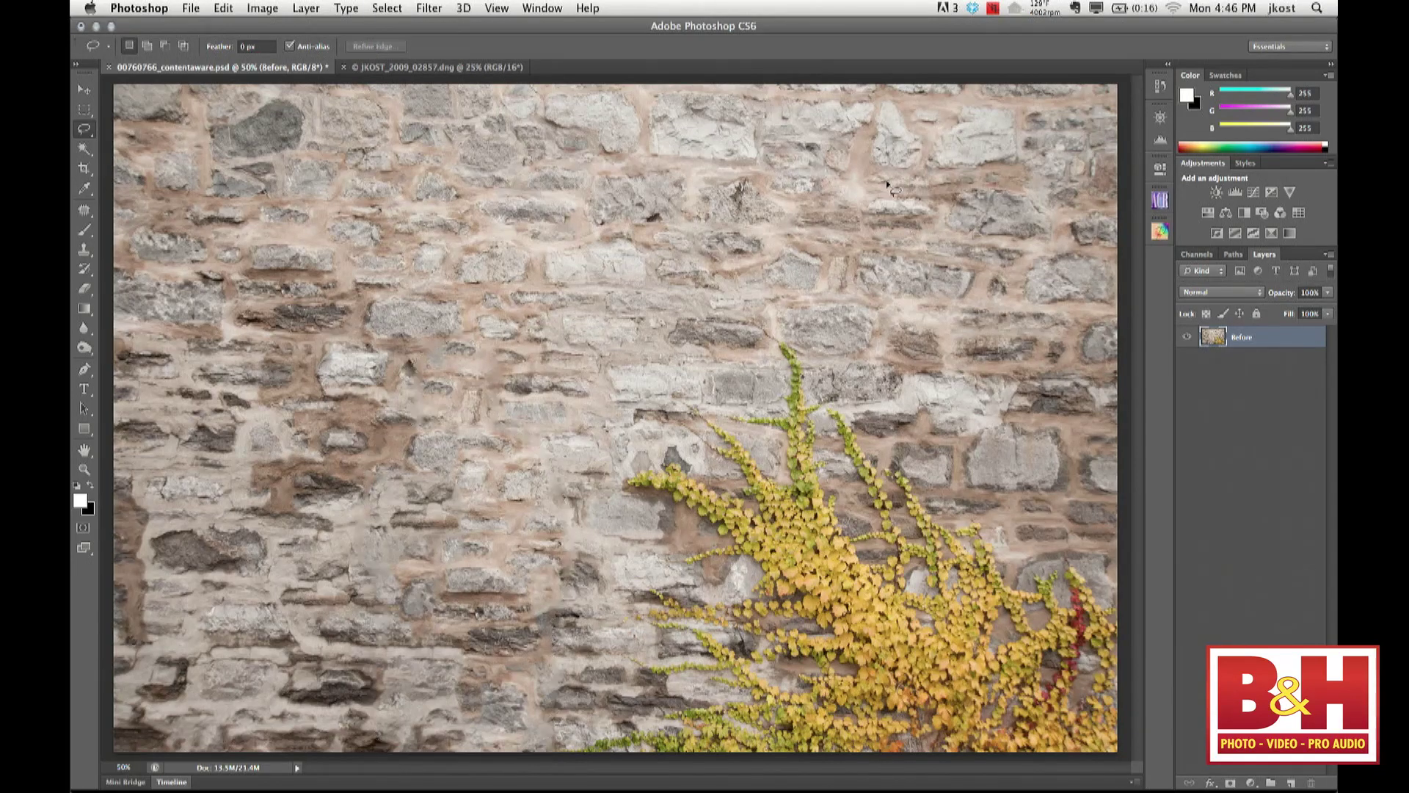
Examine the filled stone wall where the man stood, both from a distance and up close
key("super+minus")
key("super+minus")
key("super+minus")
key("super+minus")
key("super+equal")
key("super+equal")
key("super+equal")
key("super+equal")
key("super+equal")
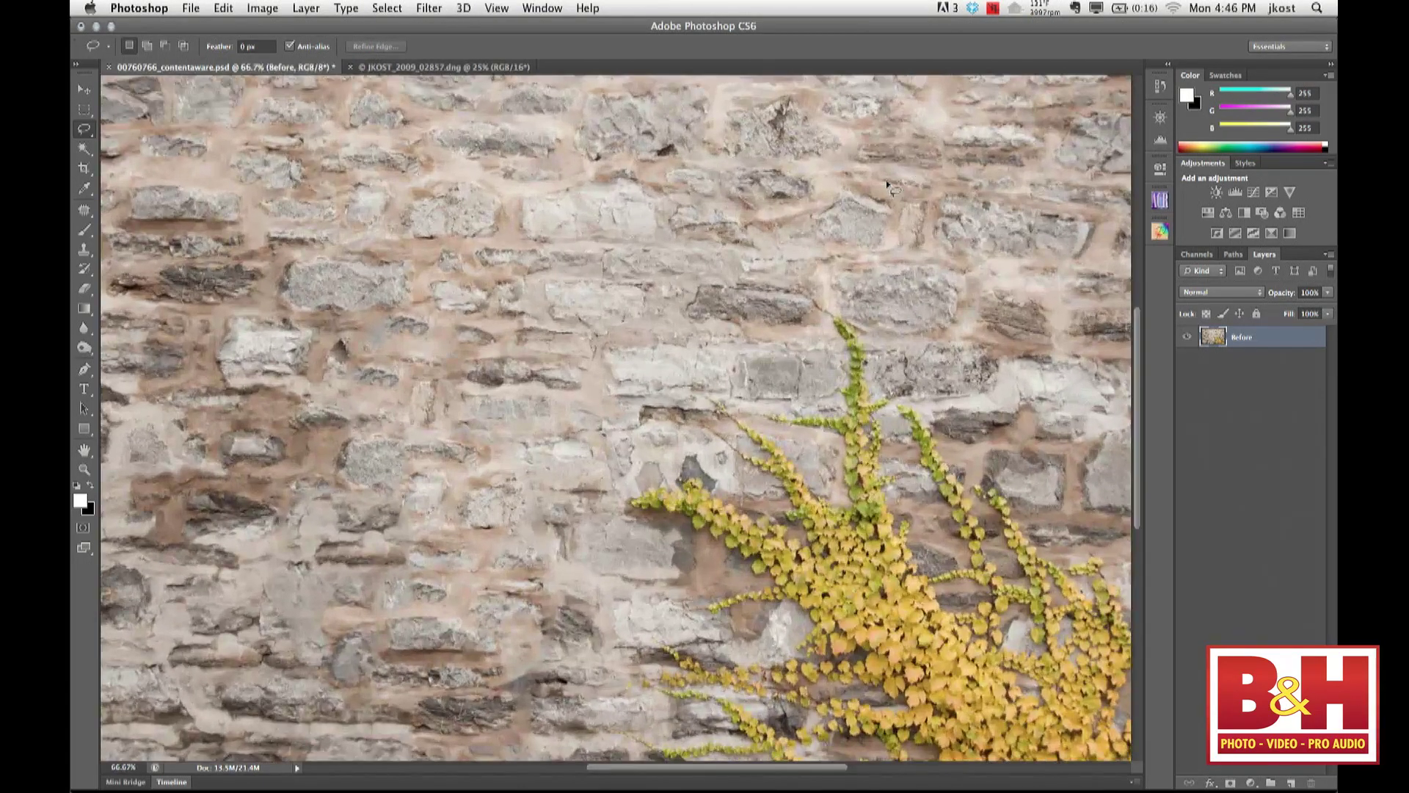
key("super+minus")
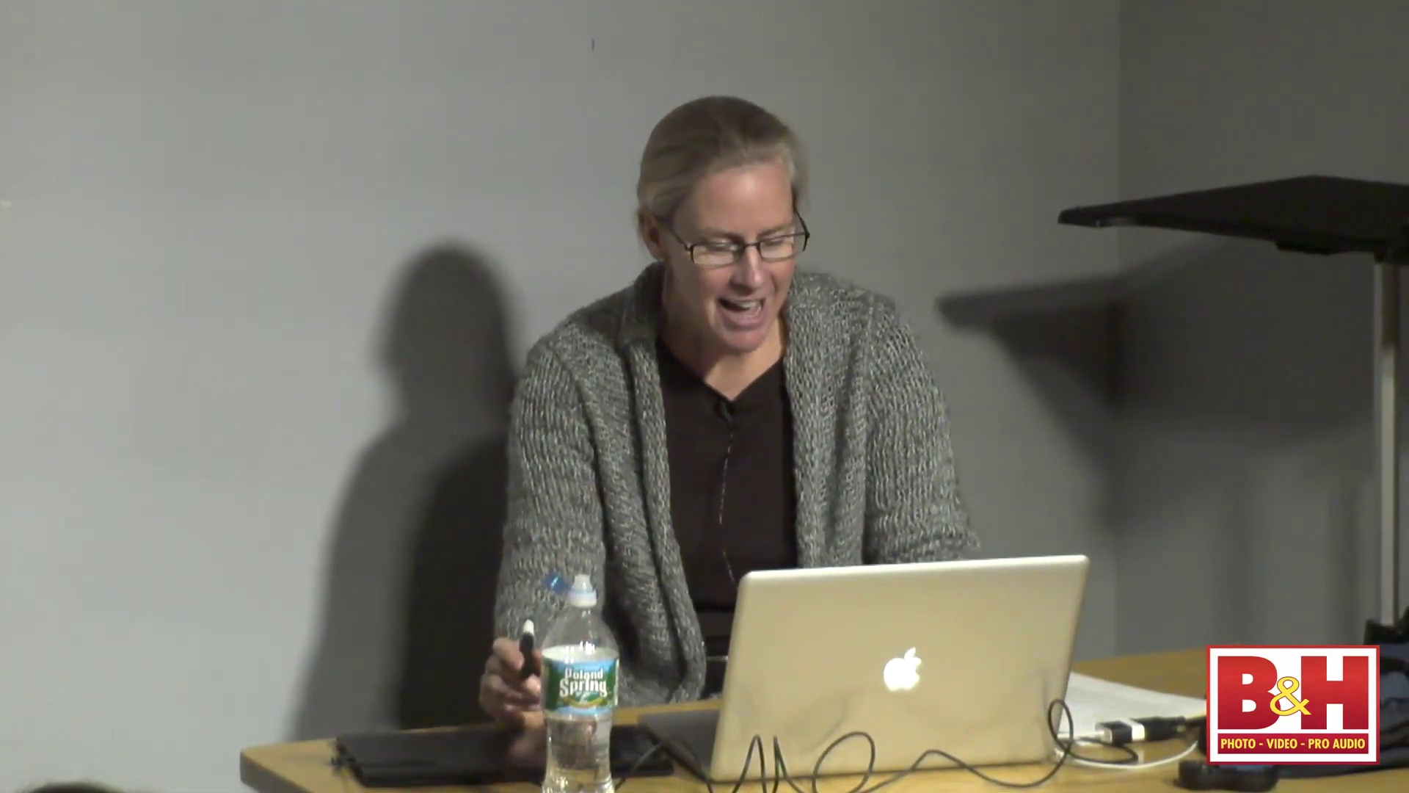
Try a Content-Aware fill of the man with the selection enlarged to include the wall between him and the ivy
left_click_drag(510, 379, 636, 464)
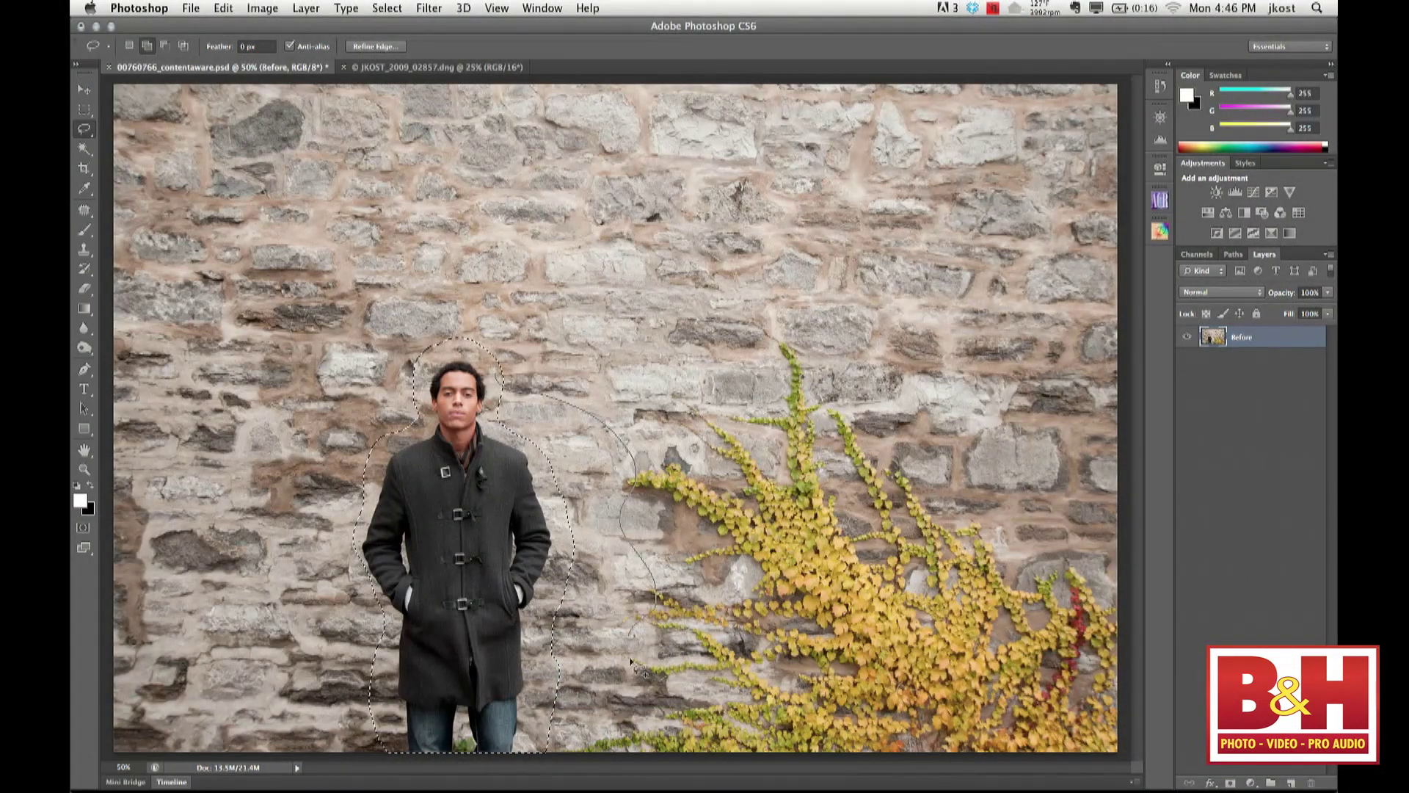
left_click_drag(490, 756, 493, 753)
key("shift+BackSpace")
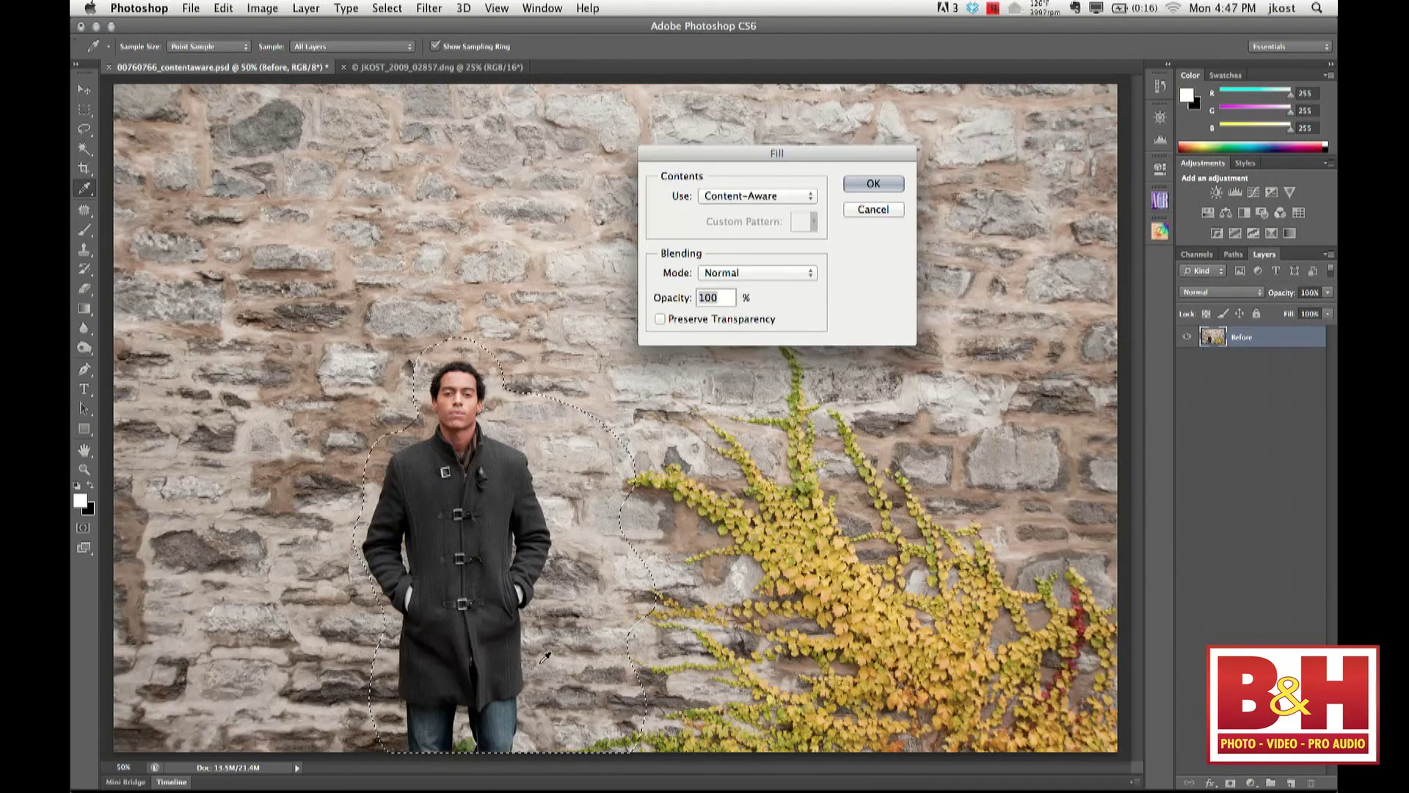
left_click(873, 184)
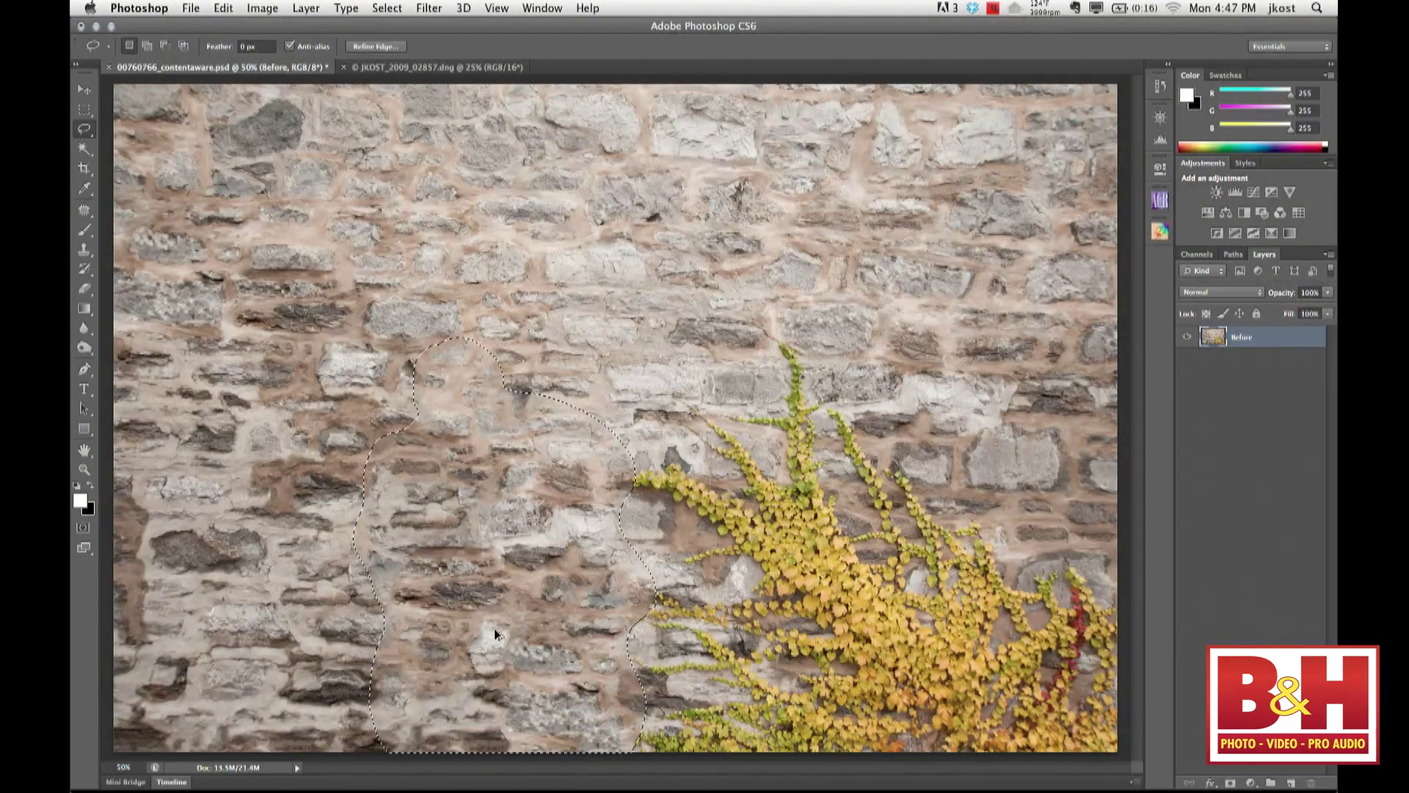
key("super+z")
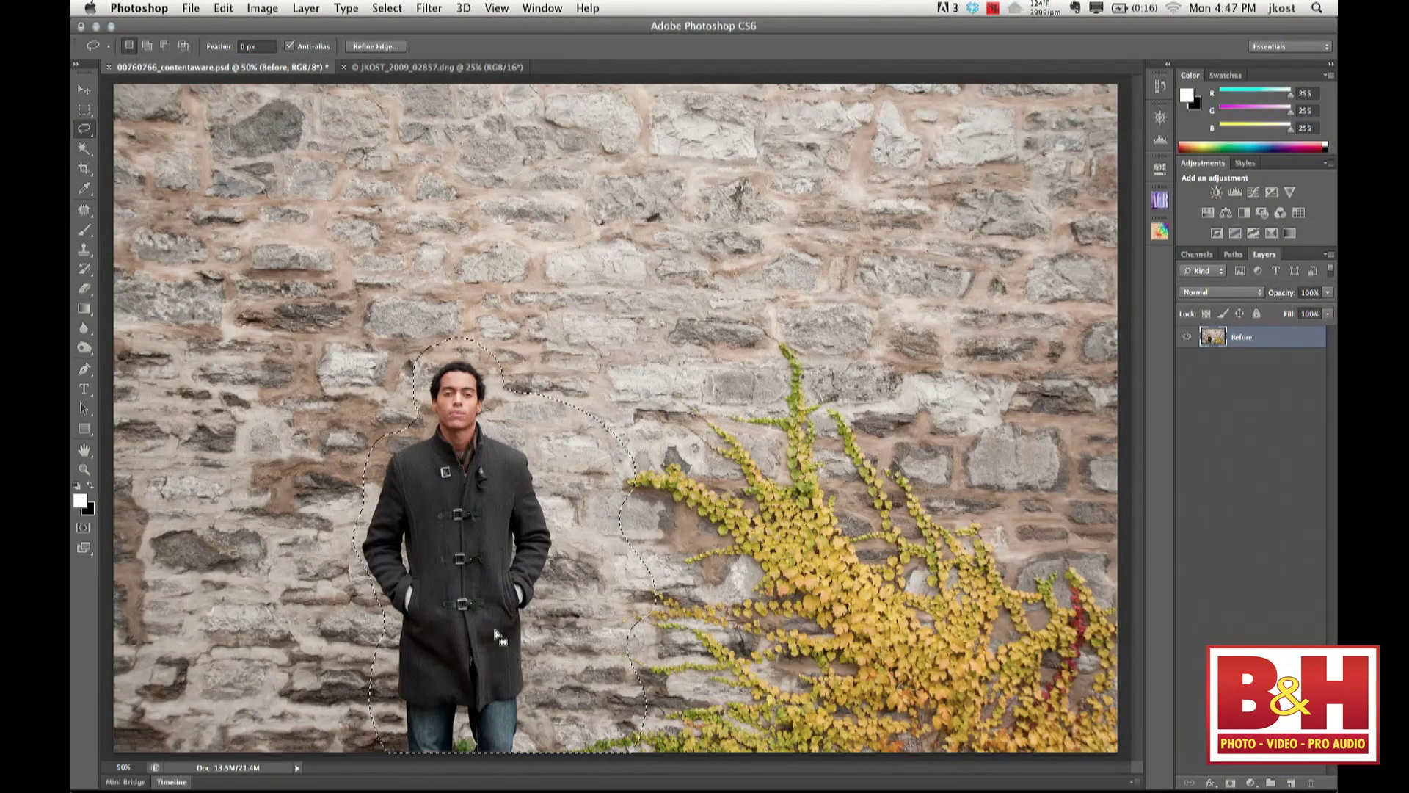
Lasso the yellow ivy and hide it with an inverted layer mask, and delete the mask
left_click(793, 323)
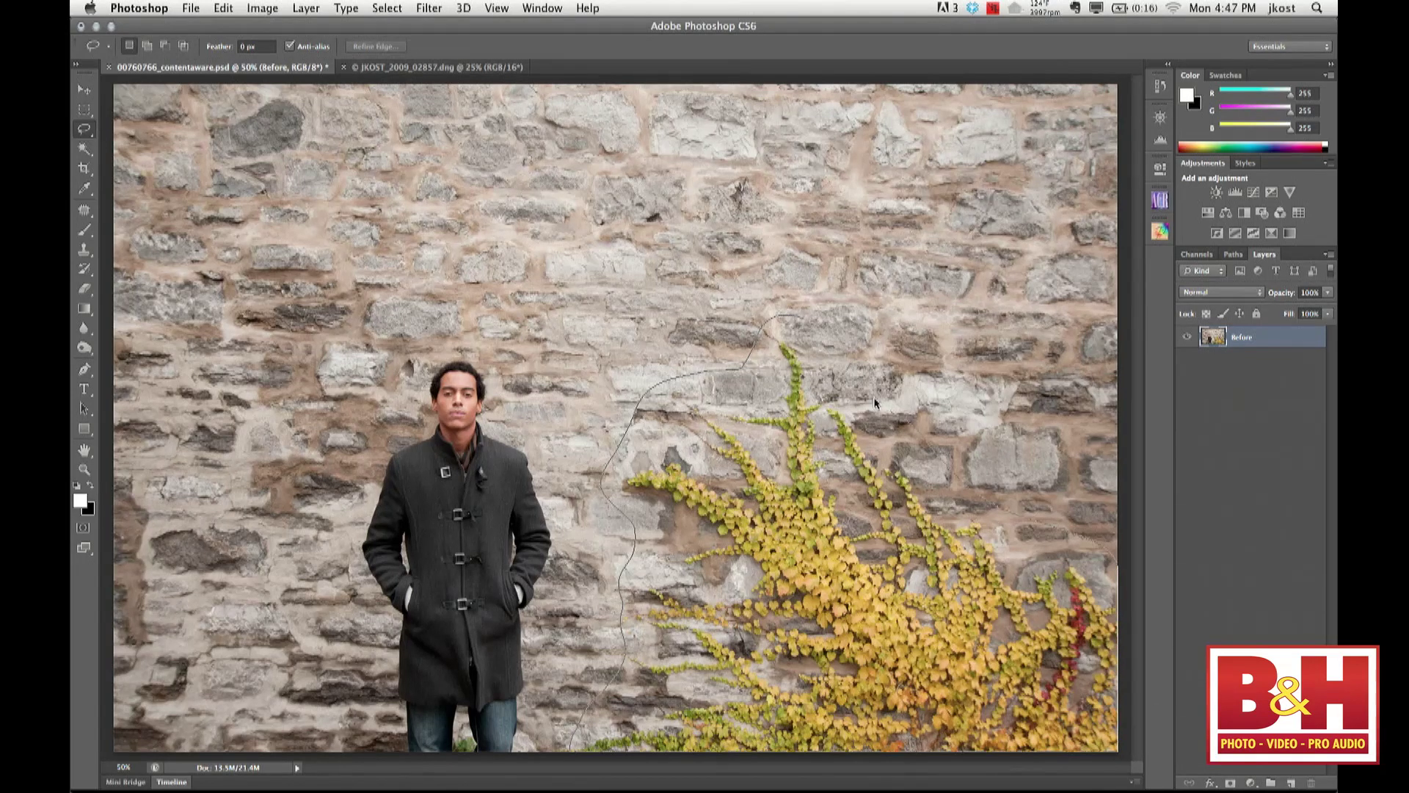
left_click_drag(808, 323, 807, 321)
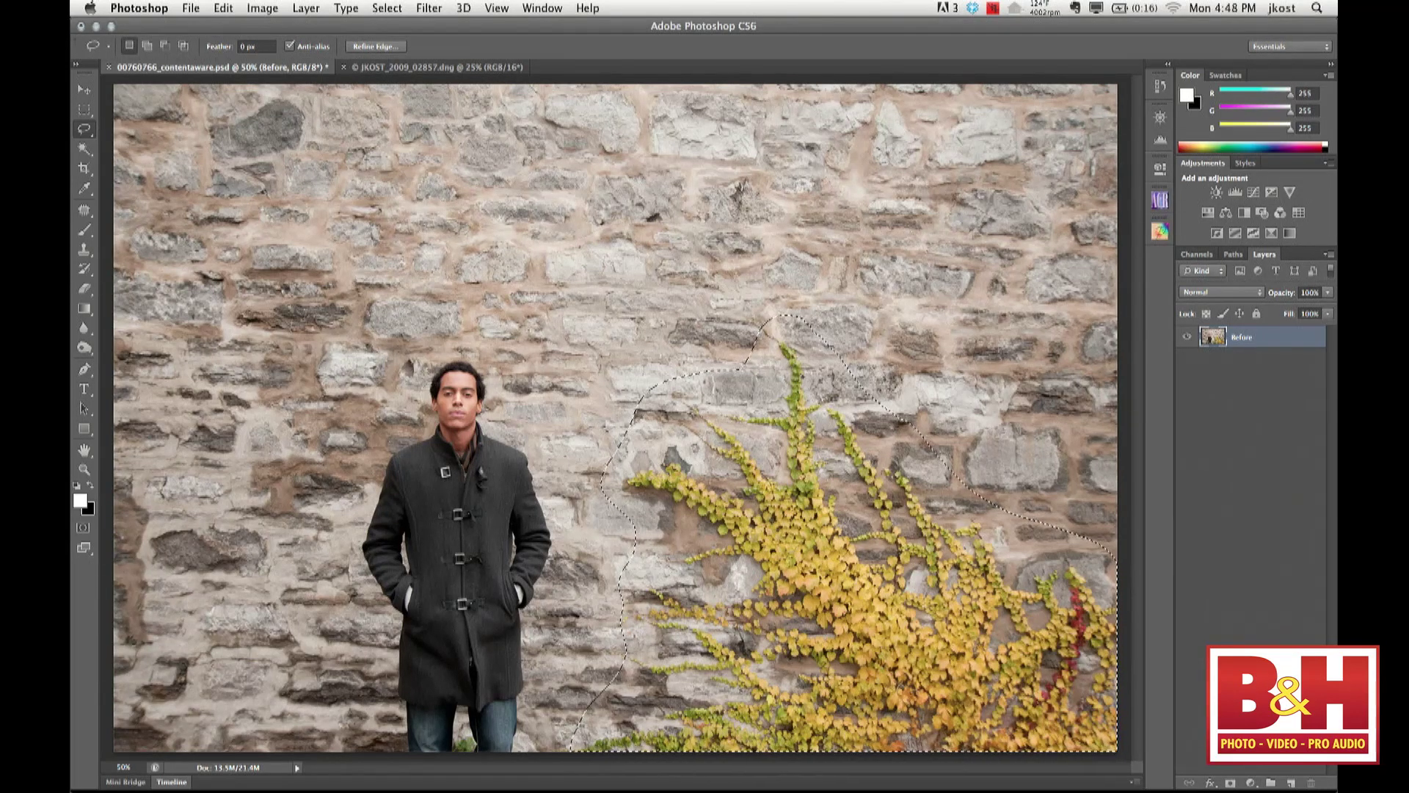
left_click(1230, 784, "alt")
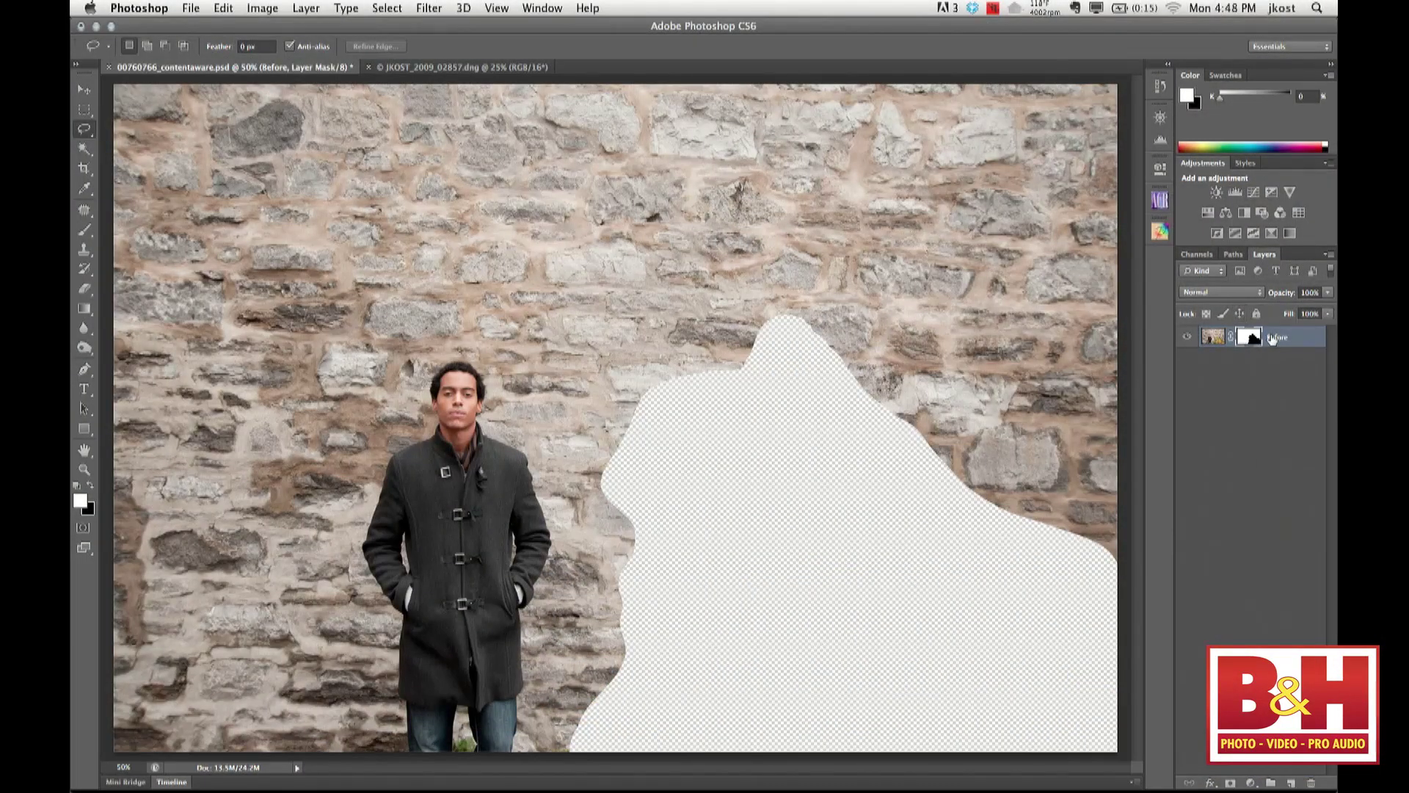
right_click(1252, 339)
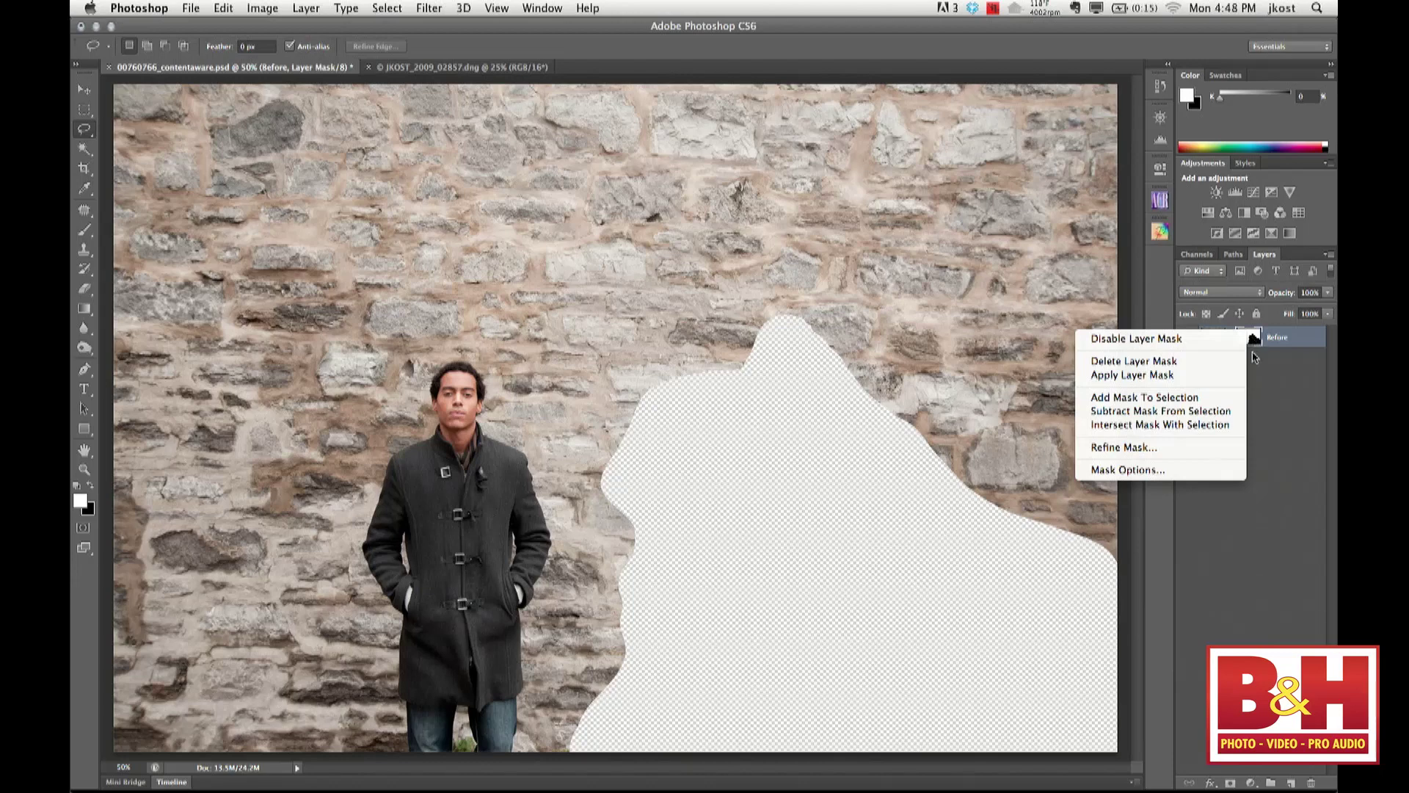
left_click(1214, 362)
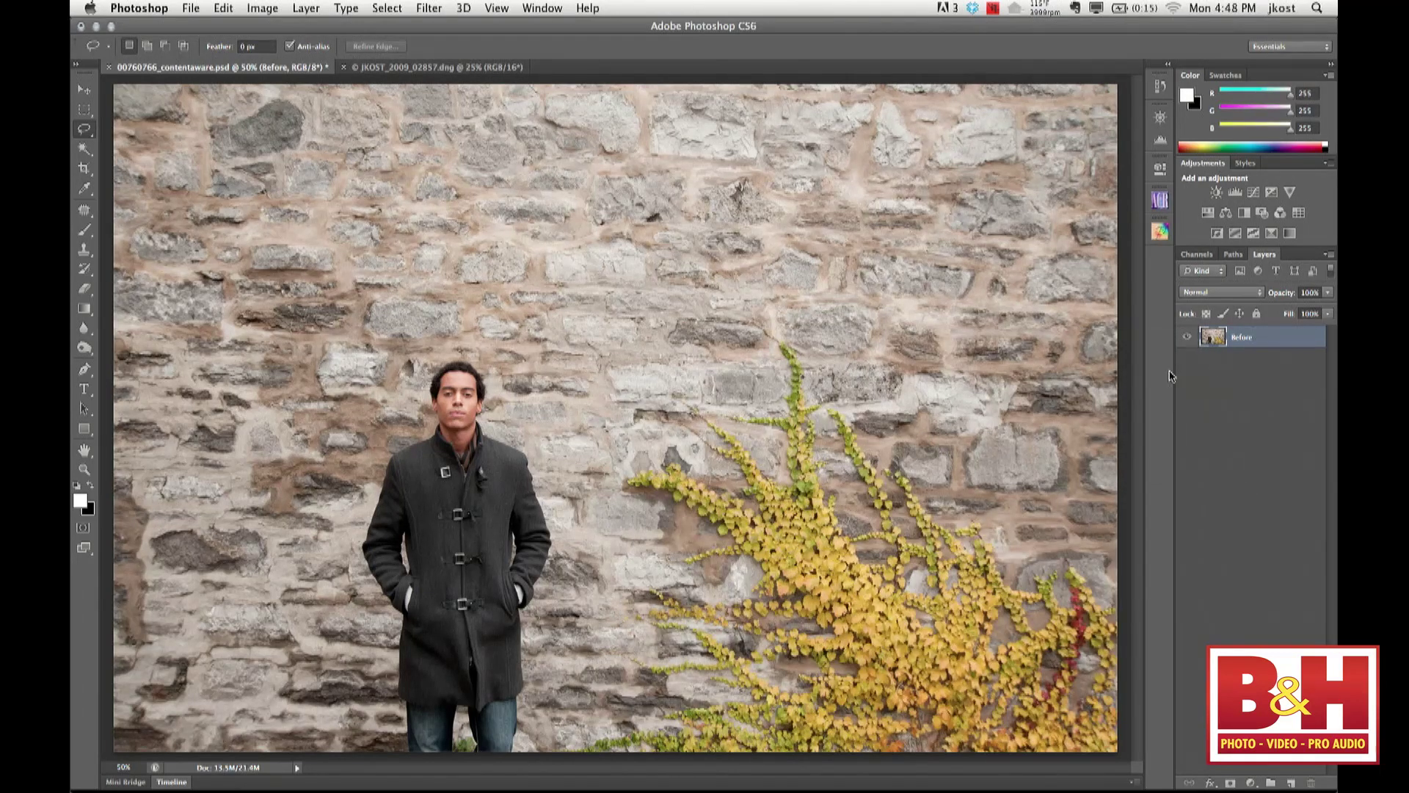
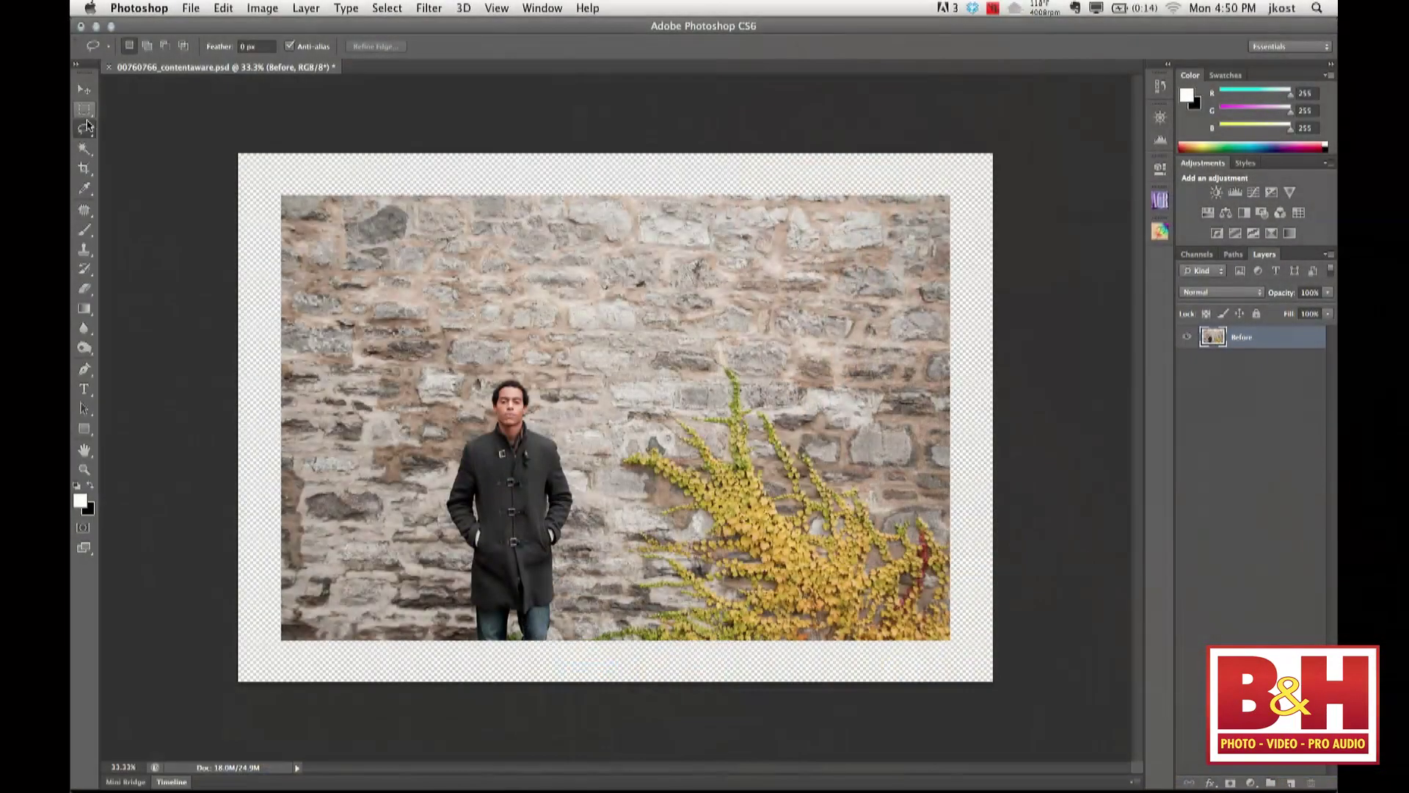
Select a narrow full-height strip of the wall beside the man with the Rectangular Marquee, and clear the selection
left_click(85, 110)
left_click_drag(281, 196, 346, 648)
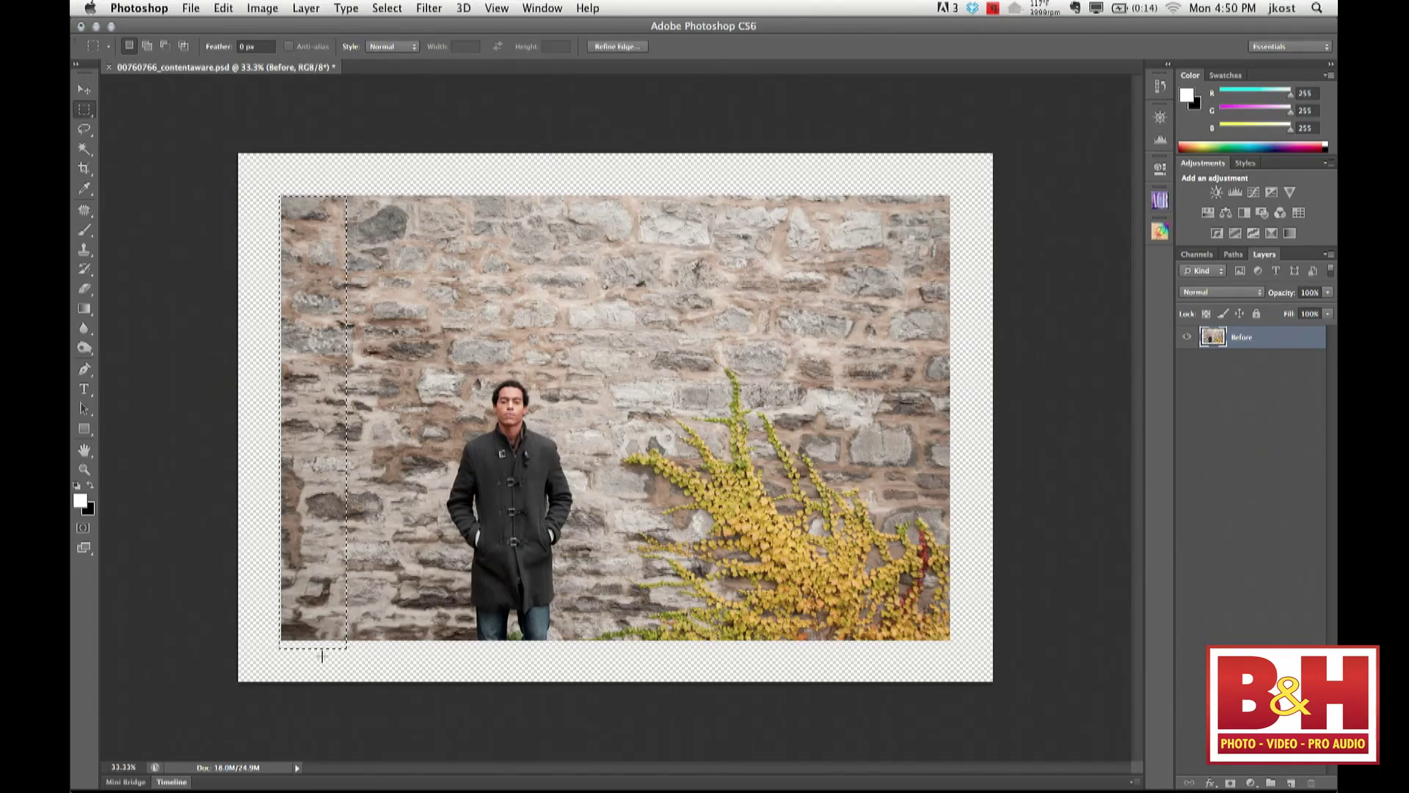
key("super+d")
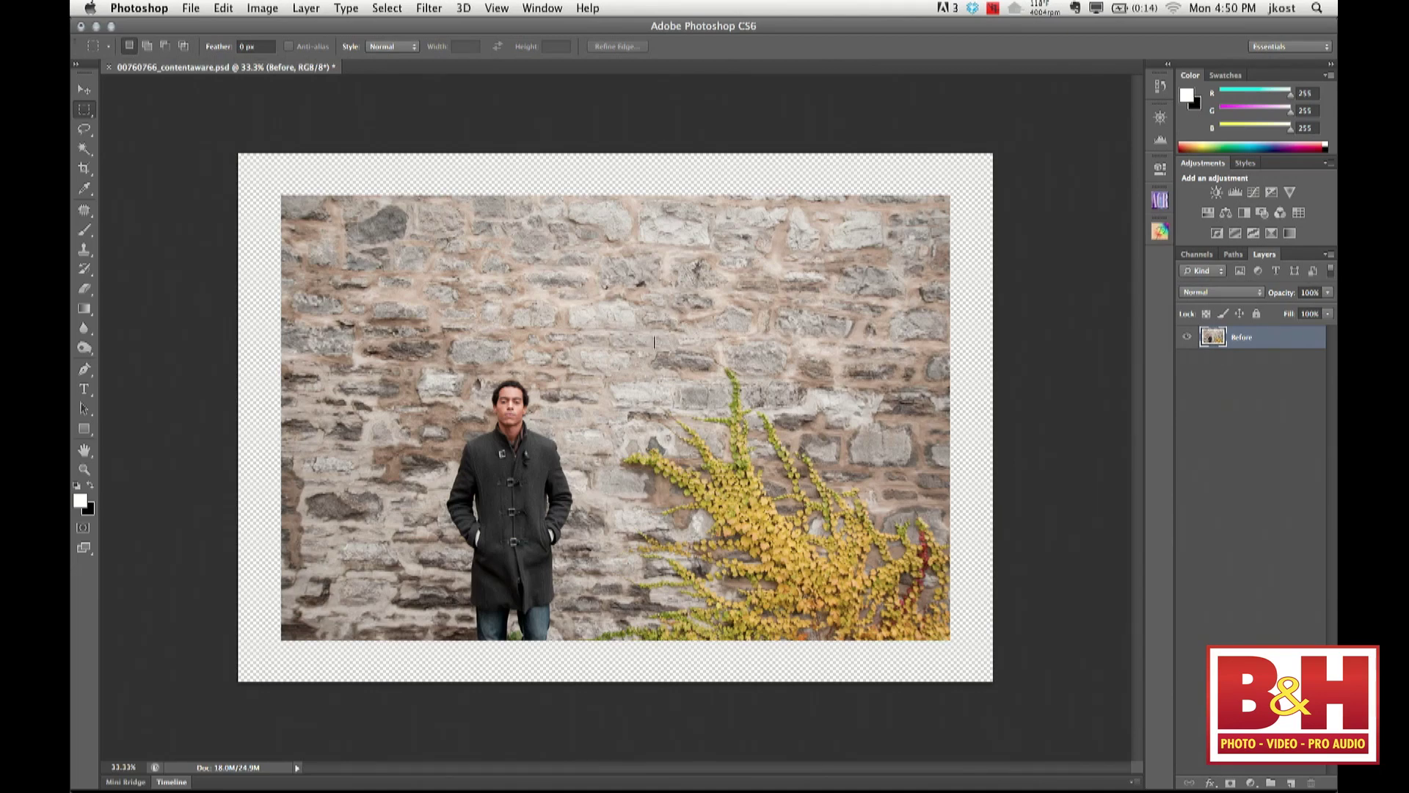
Try stretching the photo to all edges of the enlarged canvas using Content-Aware Scale with Protect set to None
left_click(223, 8)
left_click(279, 299)
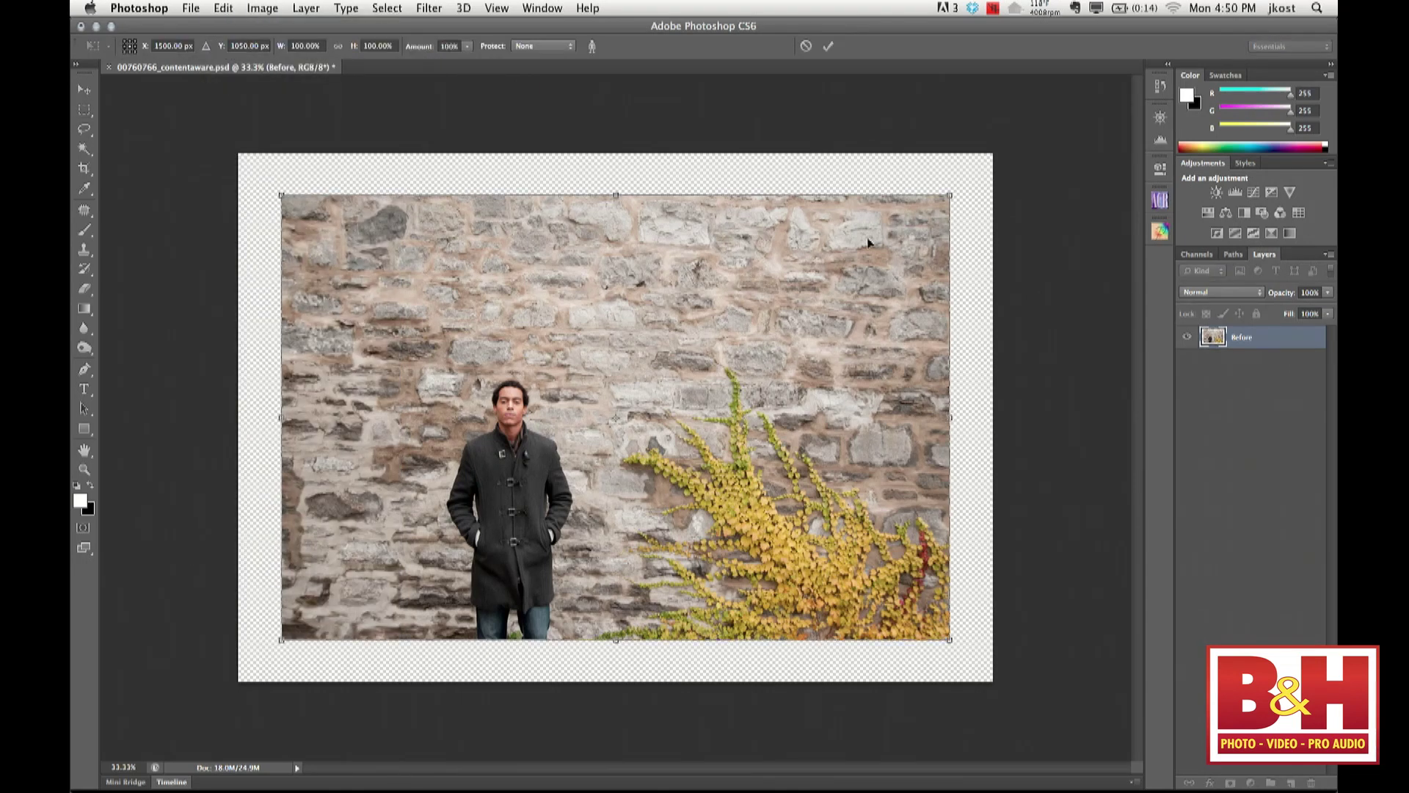
left_click_drag(950, 196, 992, 154)
left_click_drag(282, 637, 242, 683)
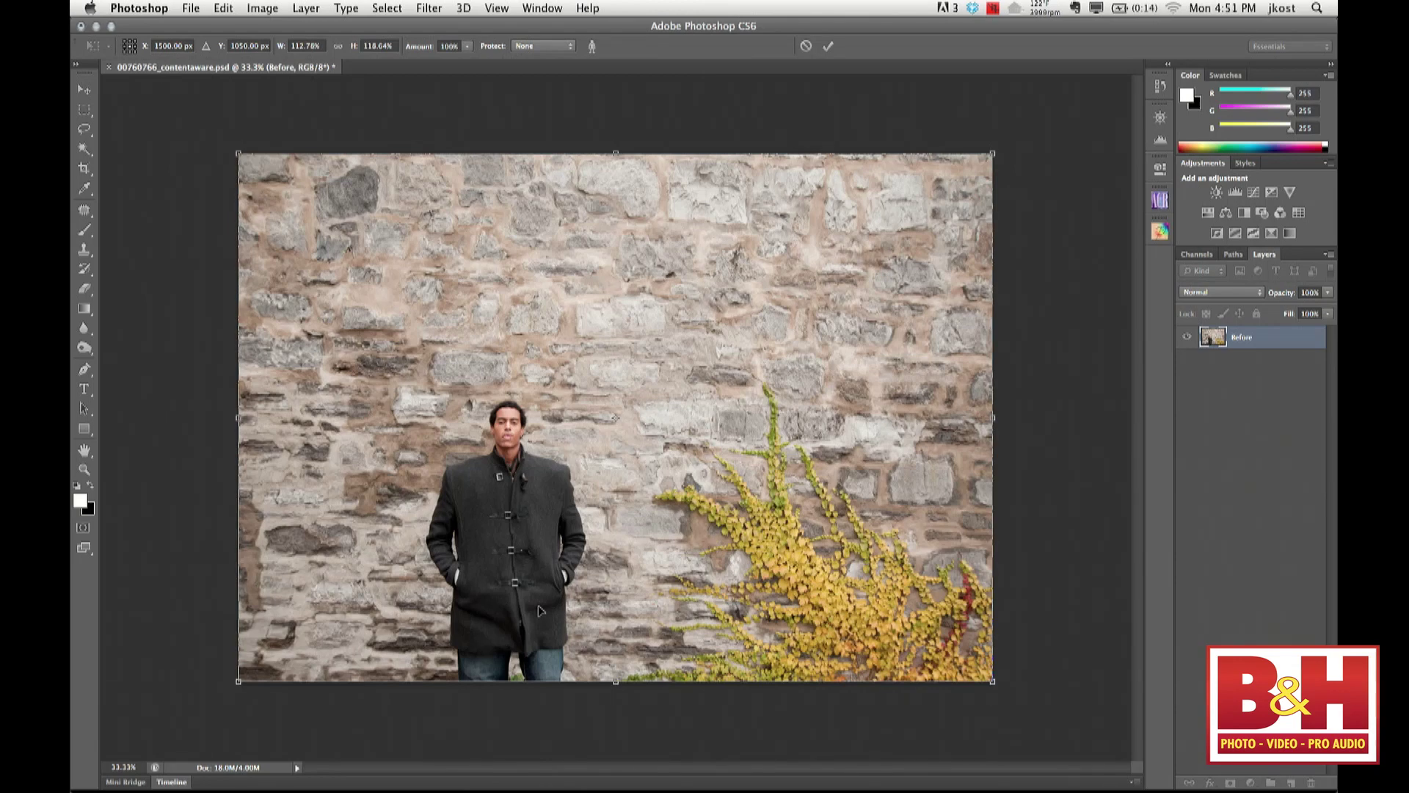
key("Escape")
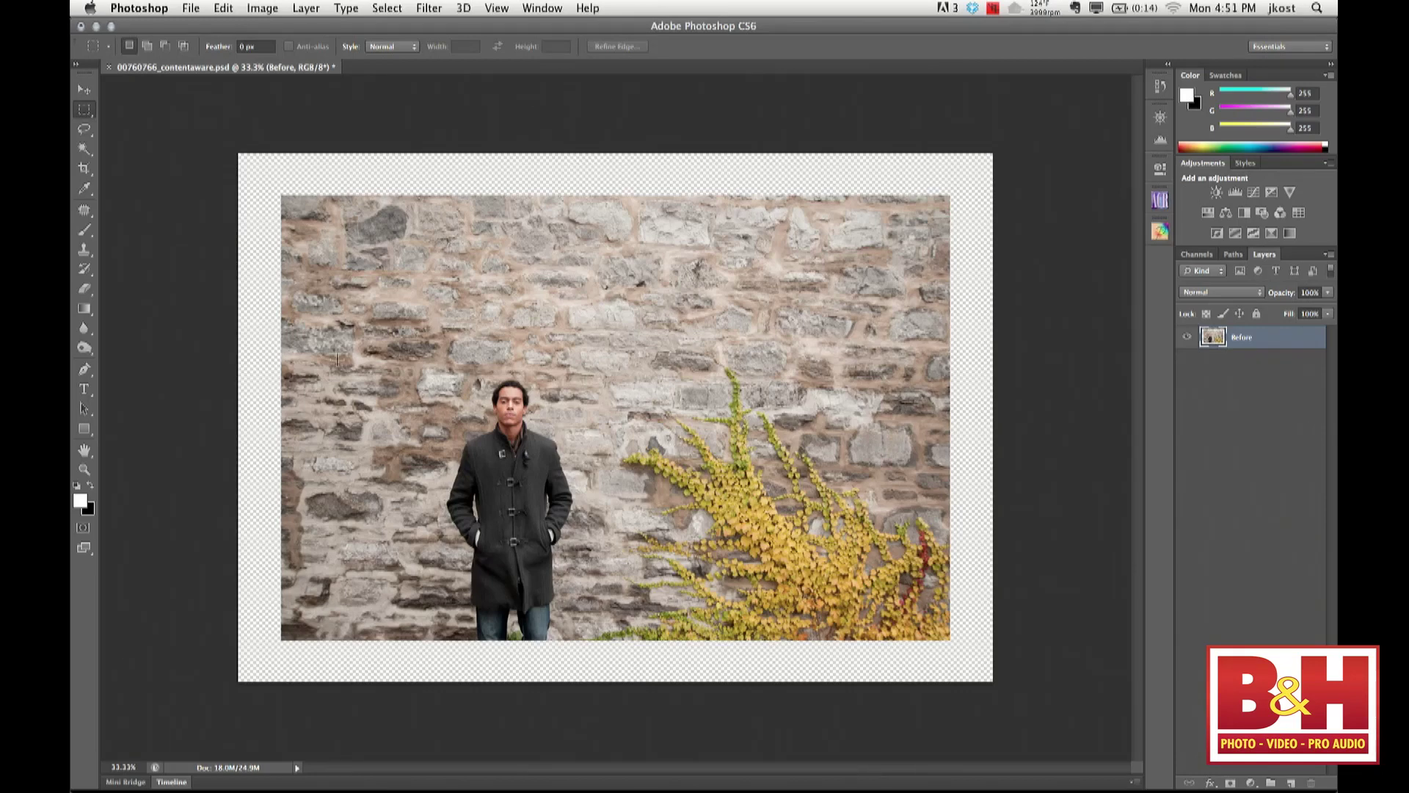
Draw a loose freehand Lasso selection around the man in the dark coat on the enlarged canvas
left_click(84, 129)
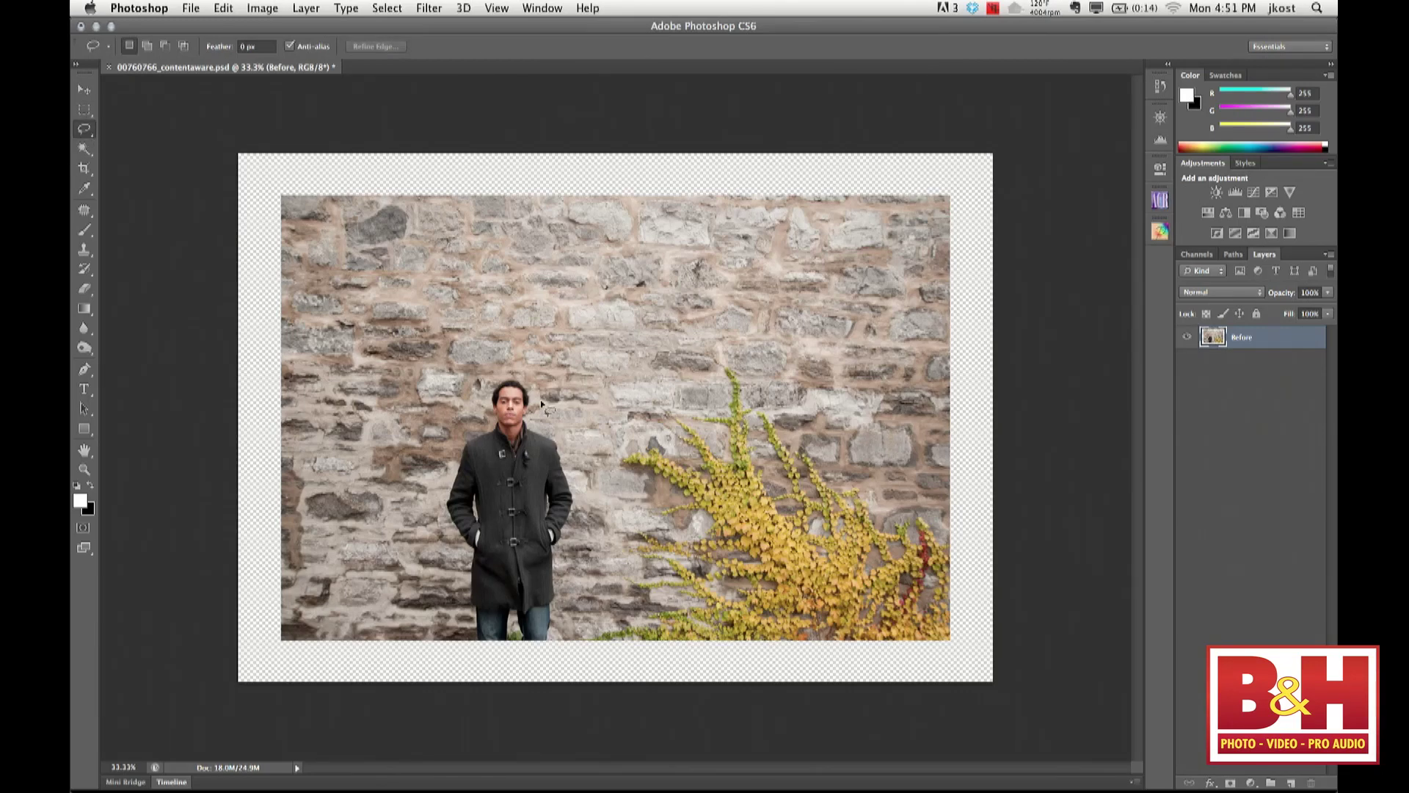
mouse_move(477, 424)
left_mouse_down()
mouse_move(438, 490)
mouse_move(463, 643)
mouse_move(525, 650)
mouse_move(562, 622)
left_mouse_up()
left_click_drag(533, 408, 535, 408)
Save the selection of the man as a new channel named "jldhfg dsfhahf jlf f lyfa f ygab", and clear the selection
left_click(389, 8)
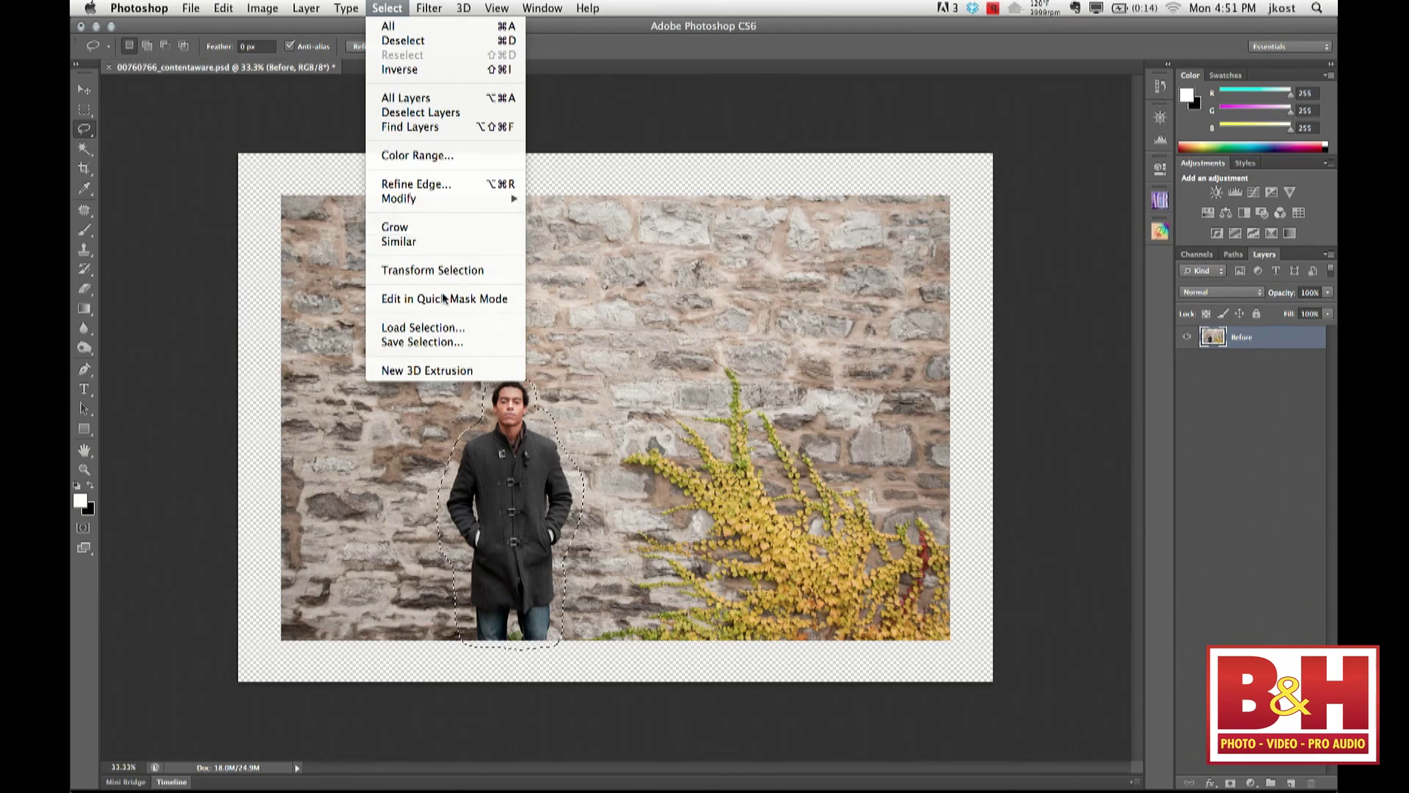
left_click(442, 341)
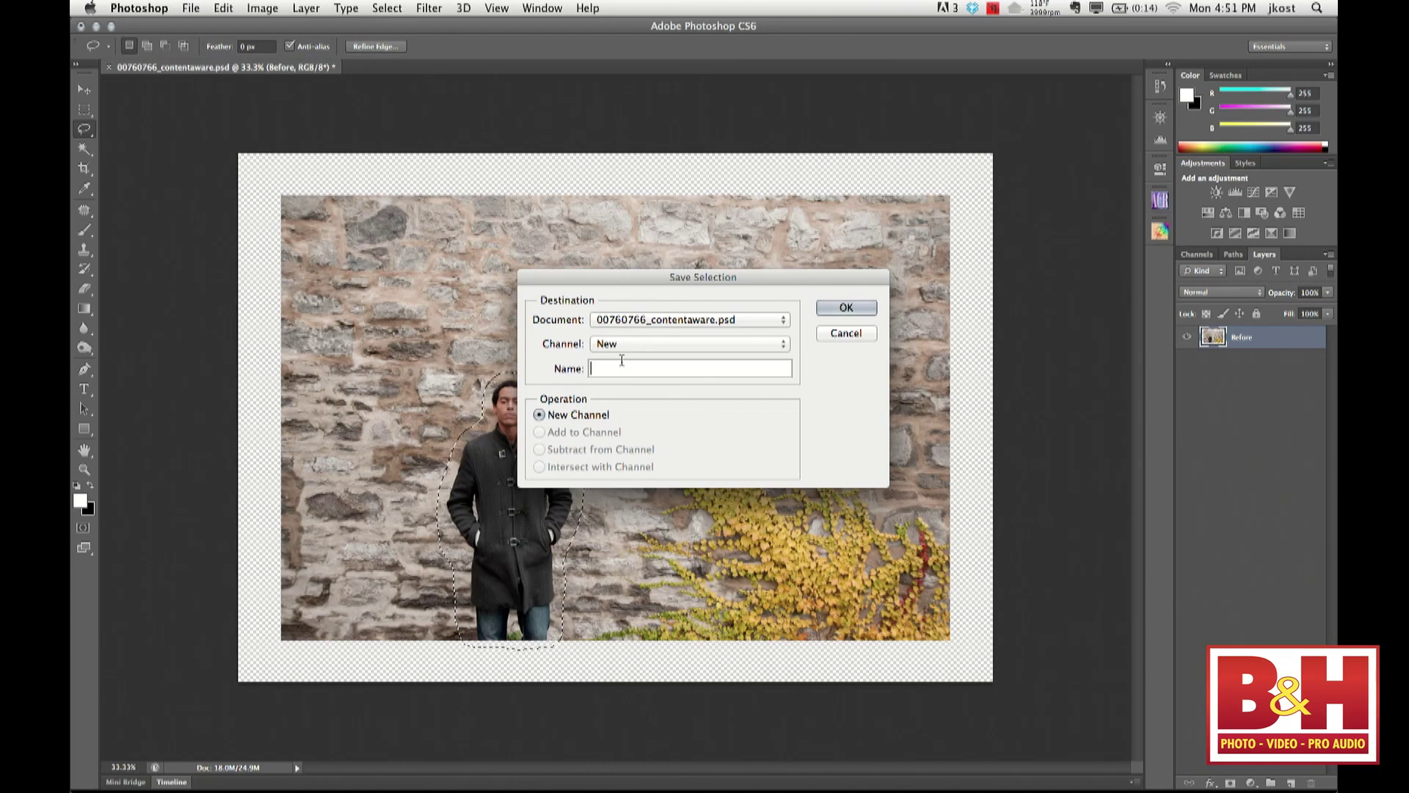
type("jldhfg dsfhahf jlf f ly")
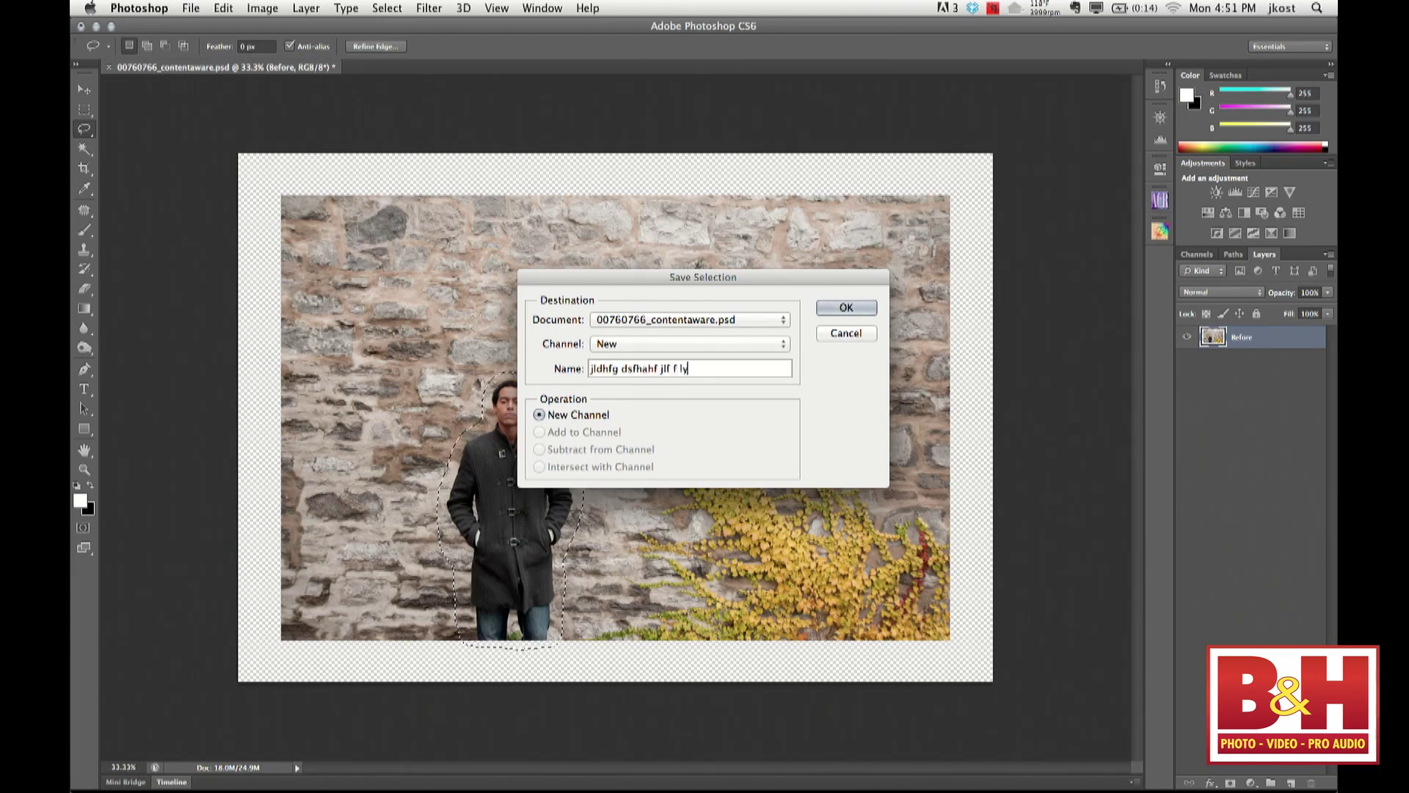
type("fa f ygab  a.01")
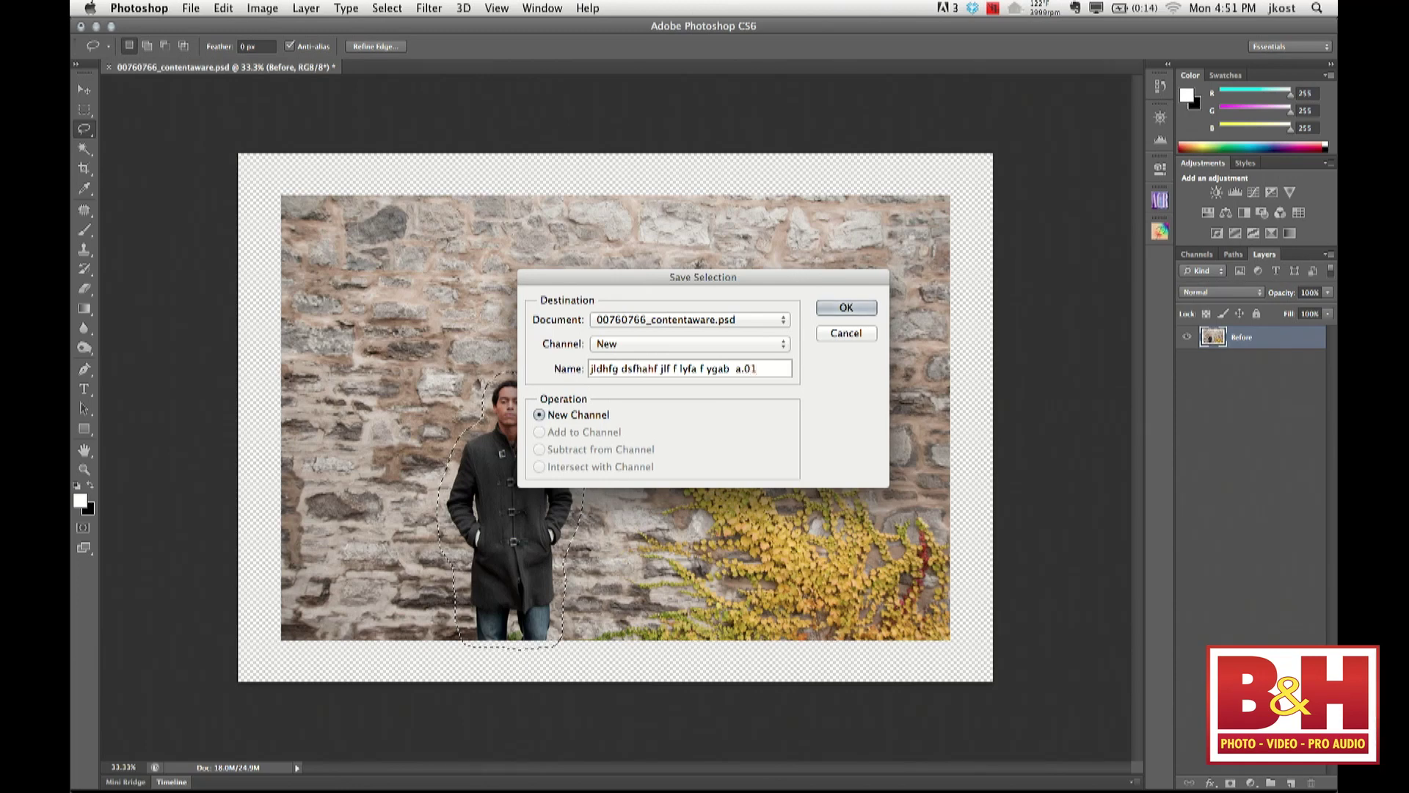
key("BackSpace")
key("BackSpace")
key("BackSpace")
key("BackSpace")
key("BackSpace")
left_click(838, 307)
key("super+d")
Stretch the photo to the full canvas with Content-Aware Scale, protecting the saved channel "jldhfg dsfhahf jlf f lyfa f ygab"
left_click(262, 9)
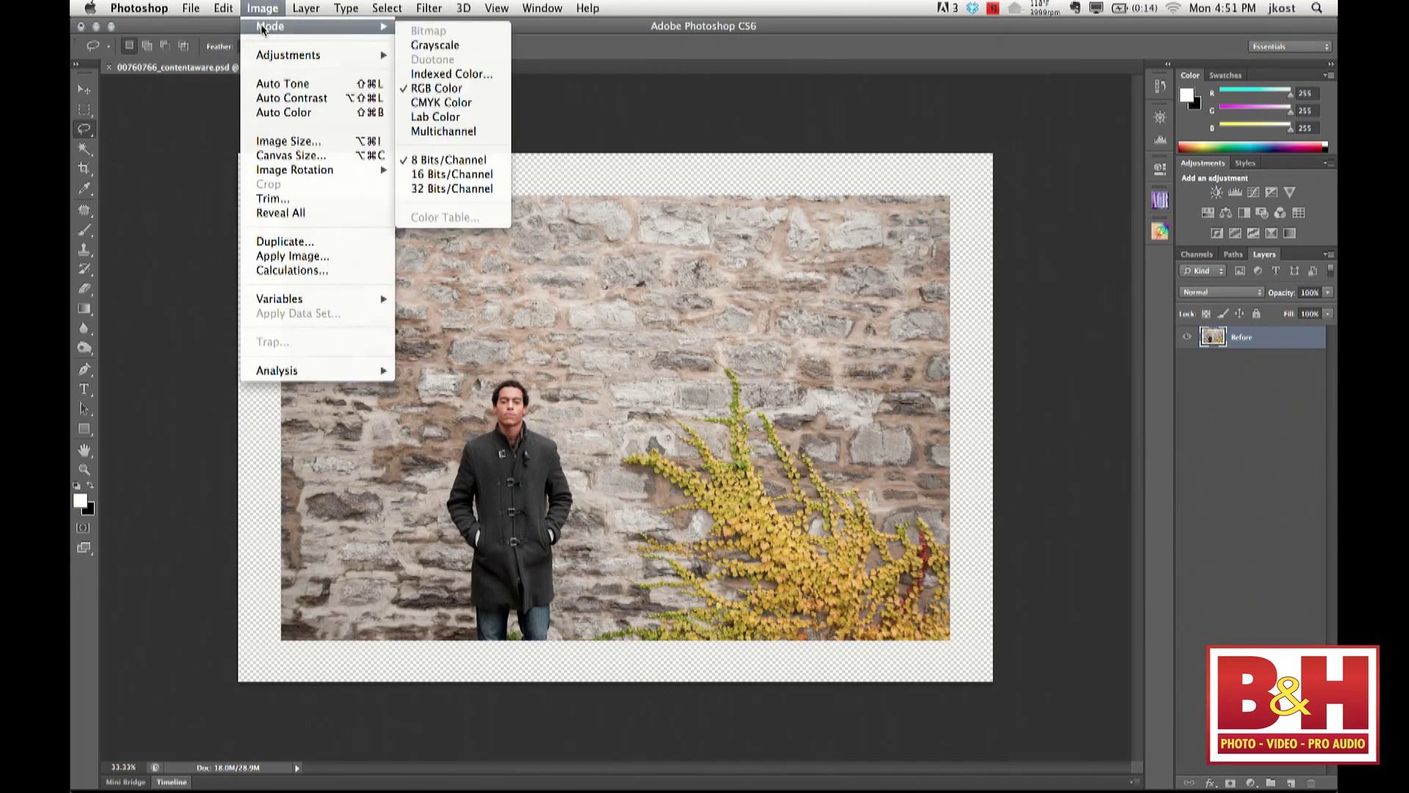
mouse_move(223, 9)
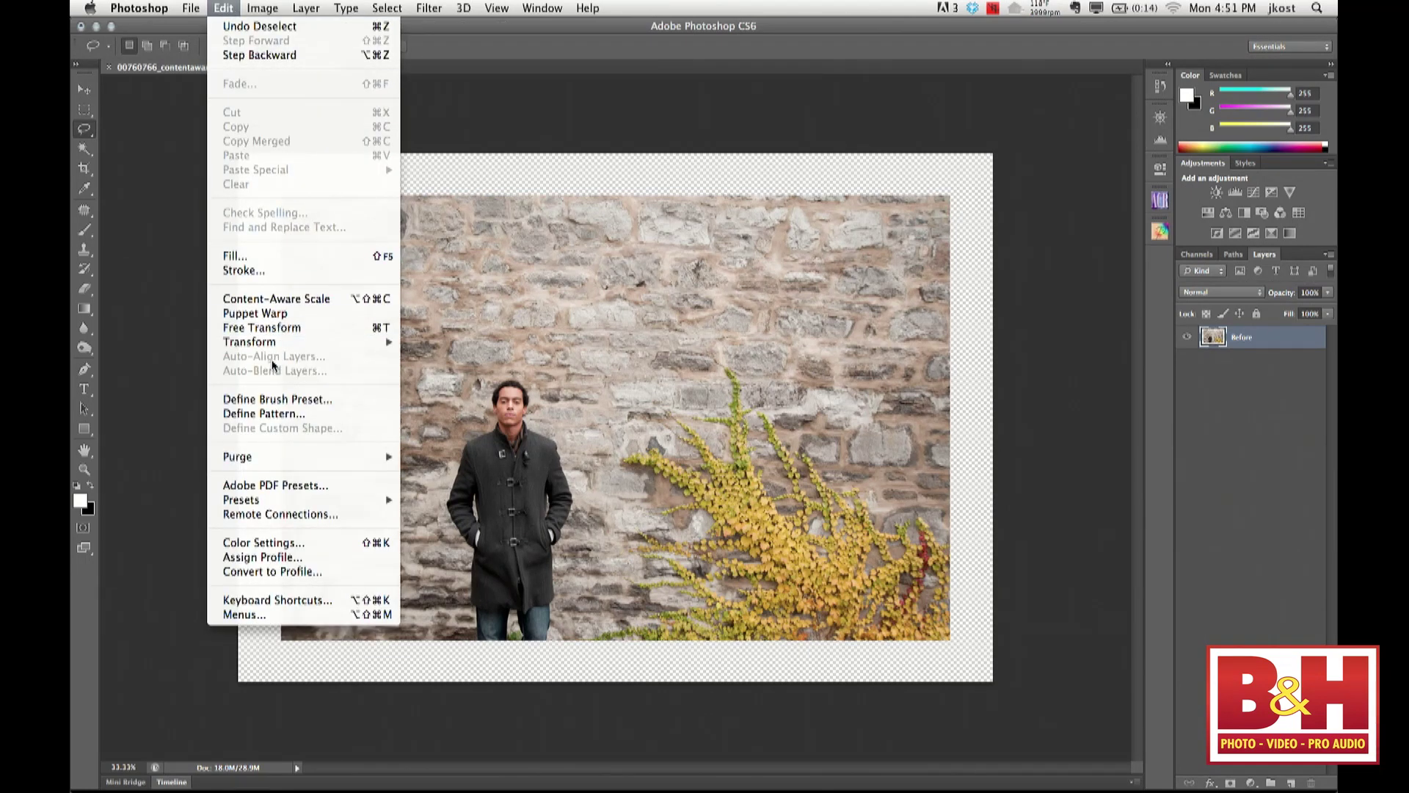
left_click(273, 298)
left_click_drag(281, 194, 228, 141)
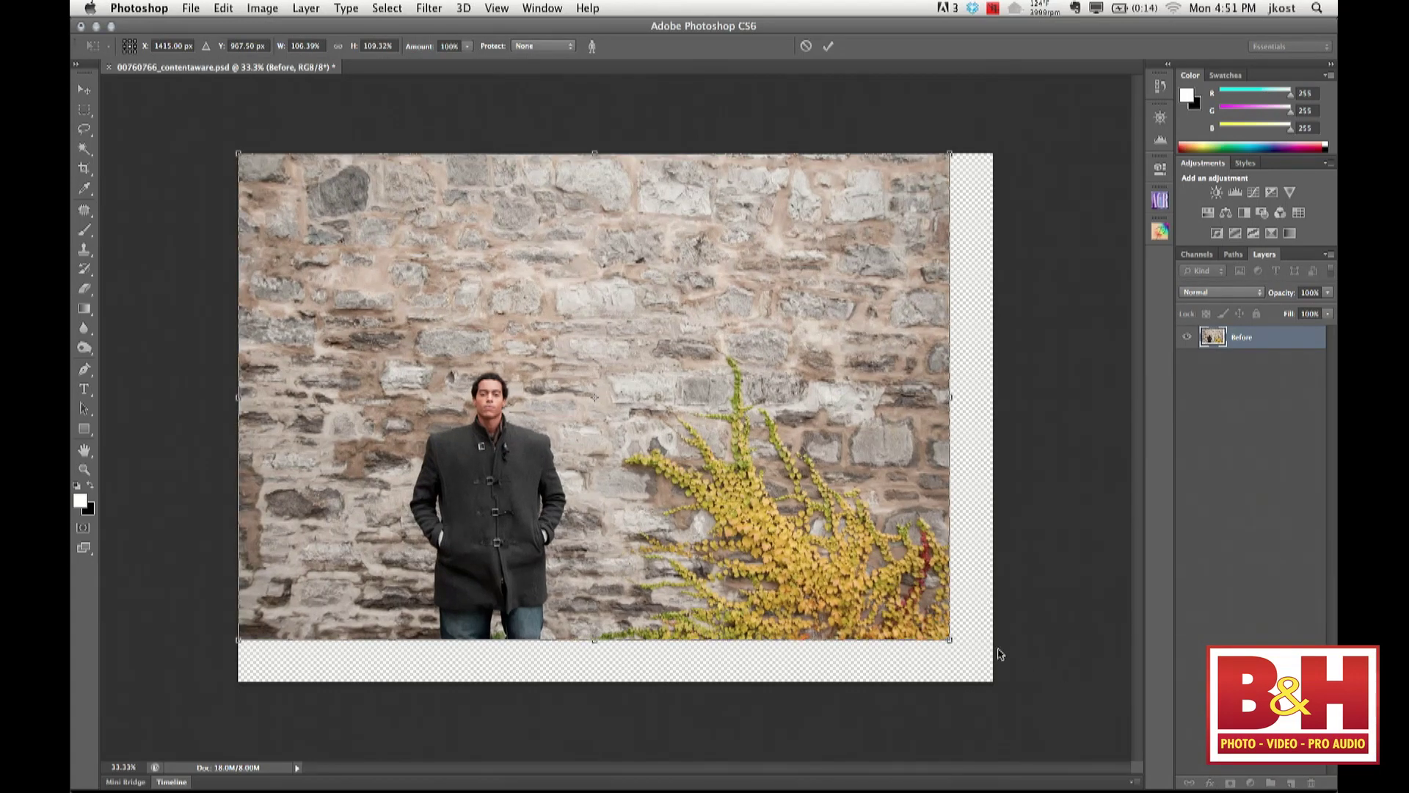
left_click_drag(951, 640, 993, 681)
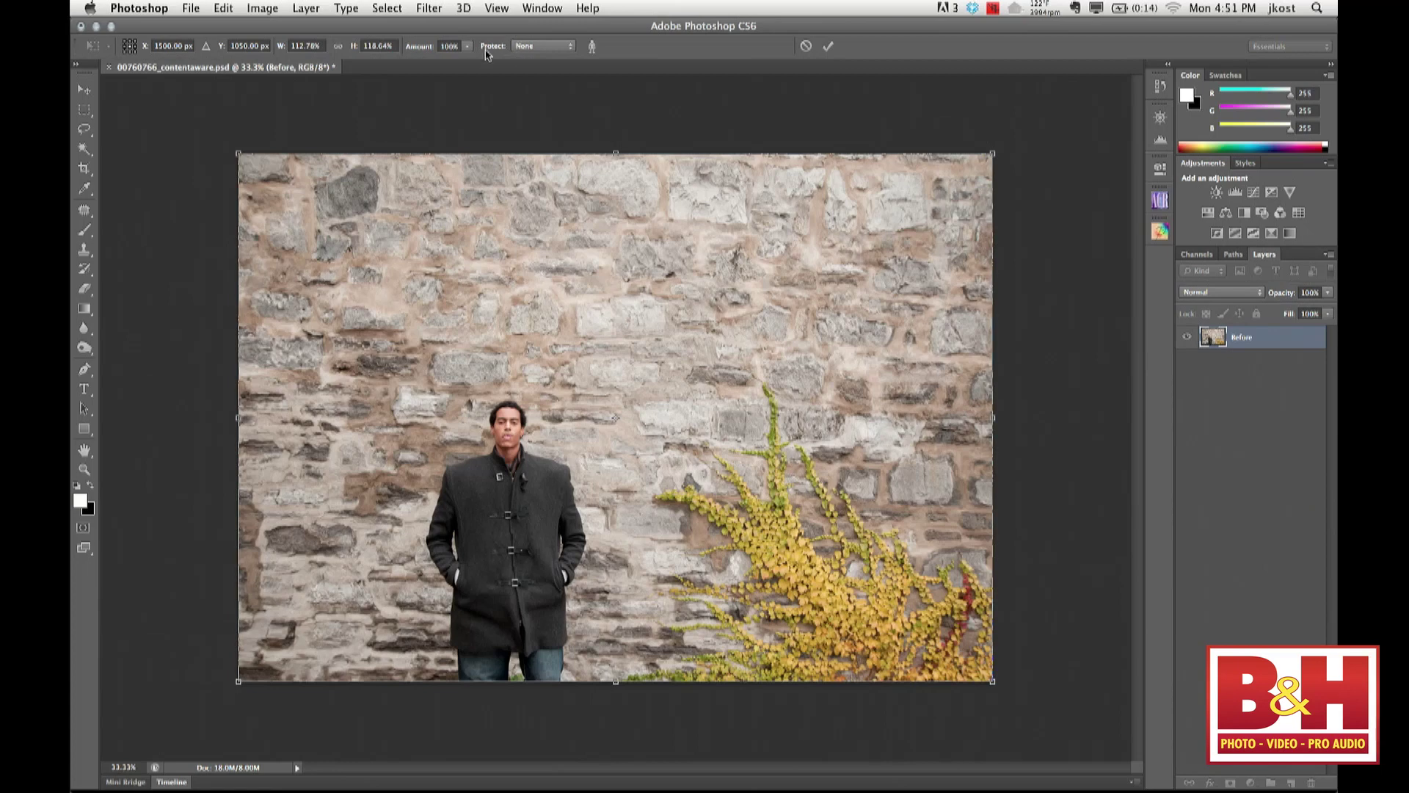
left_click(528, 47)
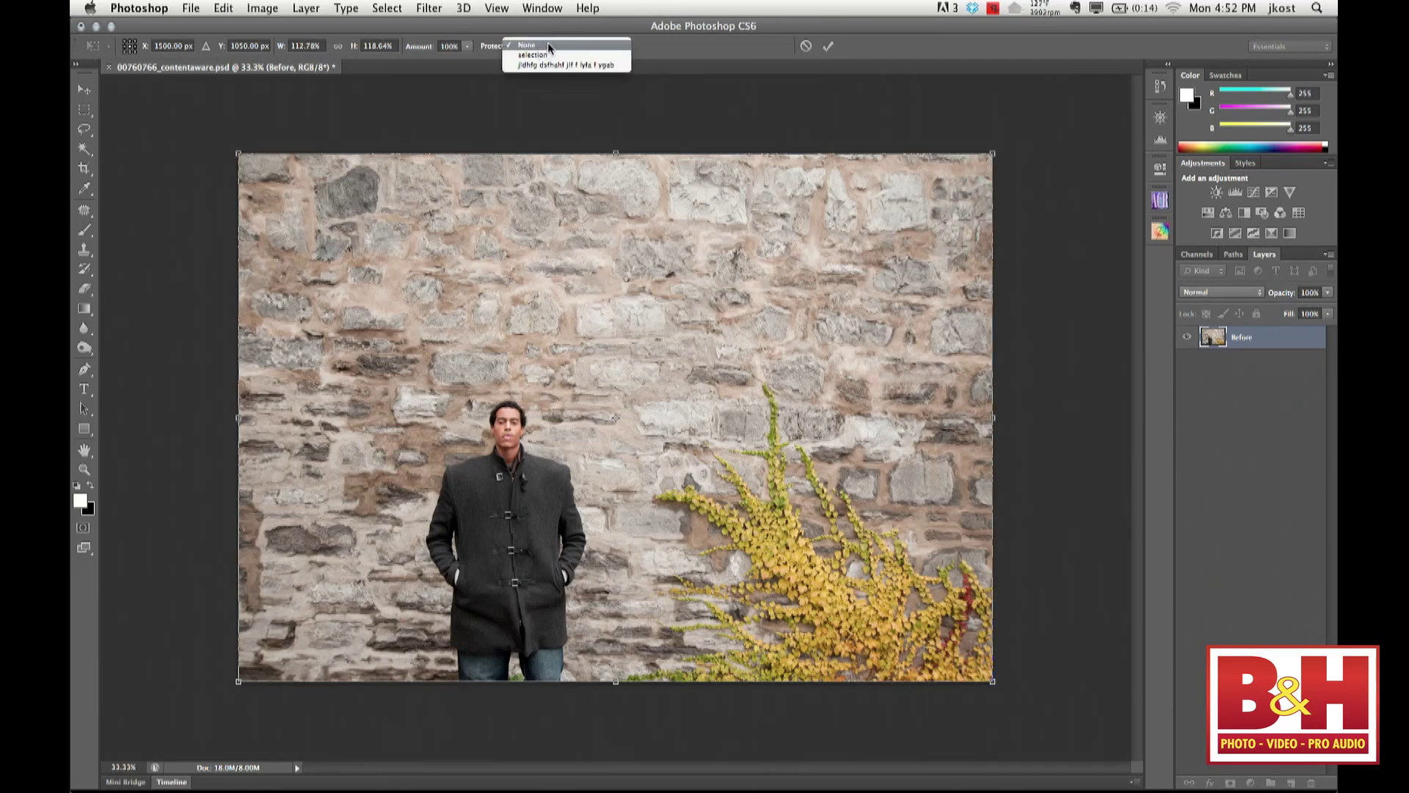
left_click(607, 66)
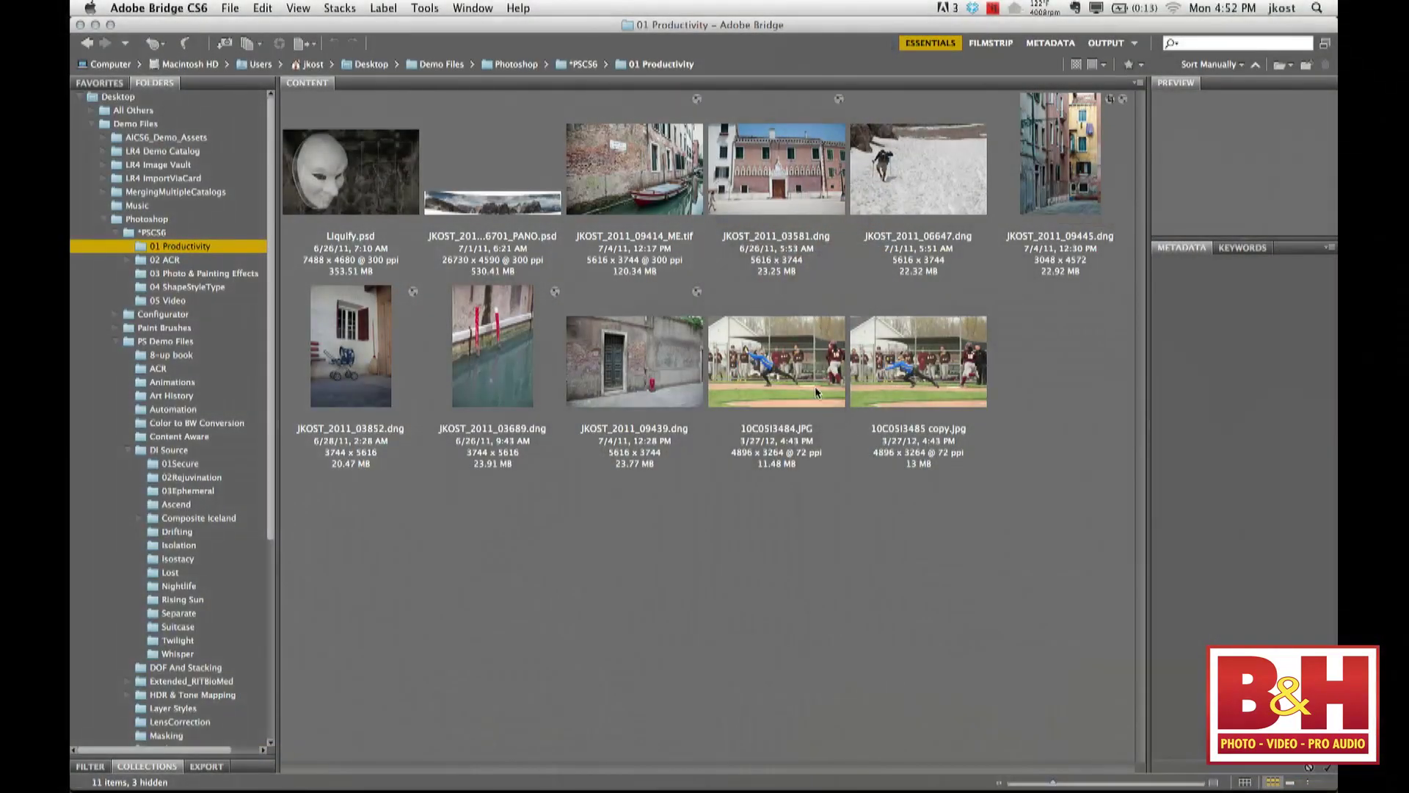
Preview the softball photo 10C05I3484.JPG full screen and open it in Photoshop
left_click(802, 386)
key("space")
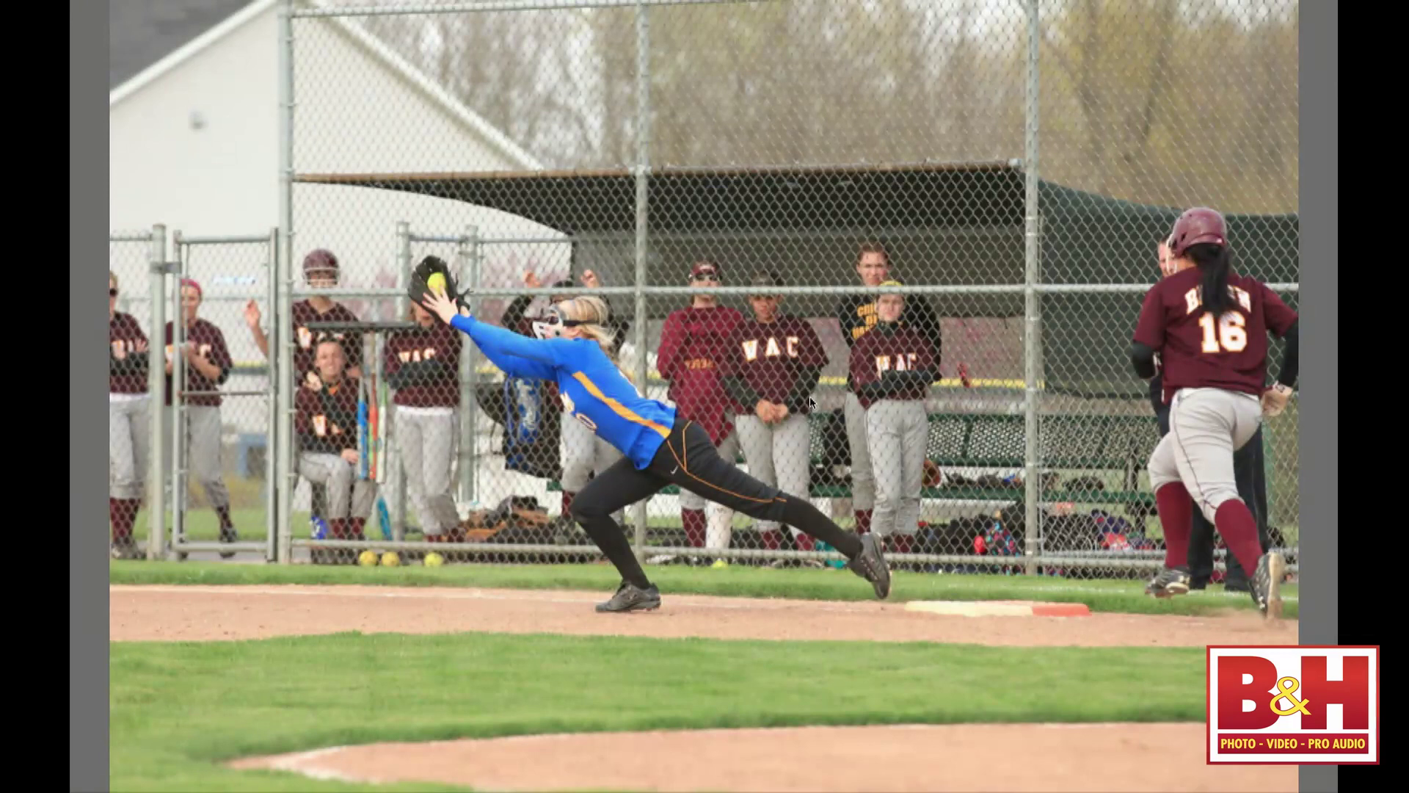
key("space")
key("super+o")
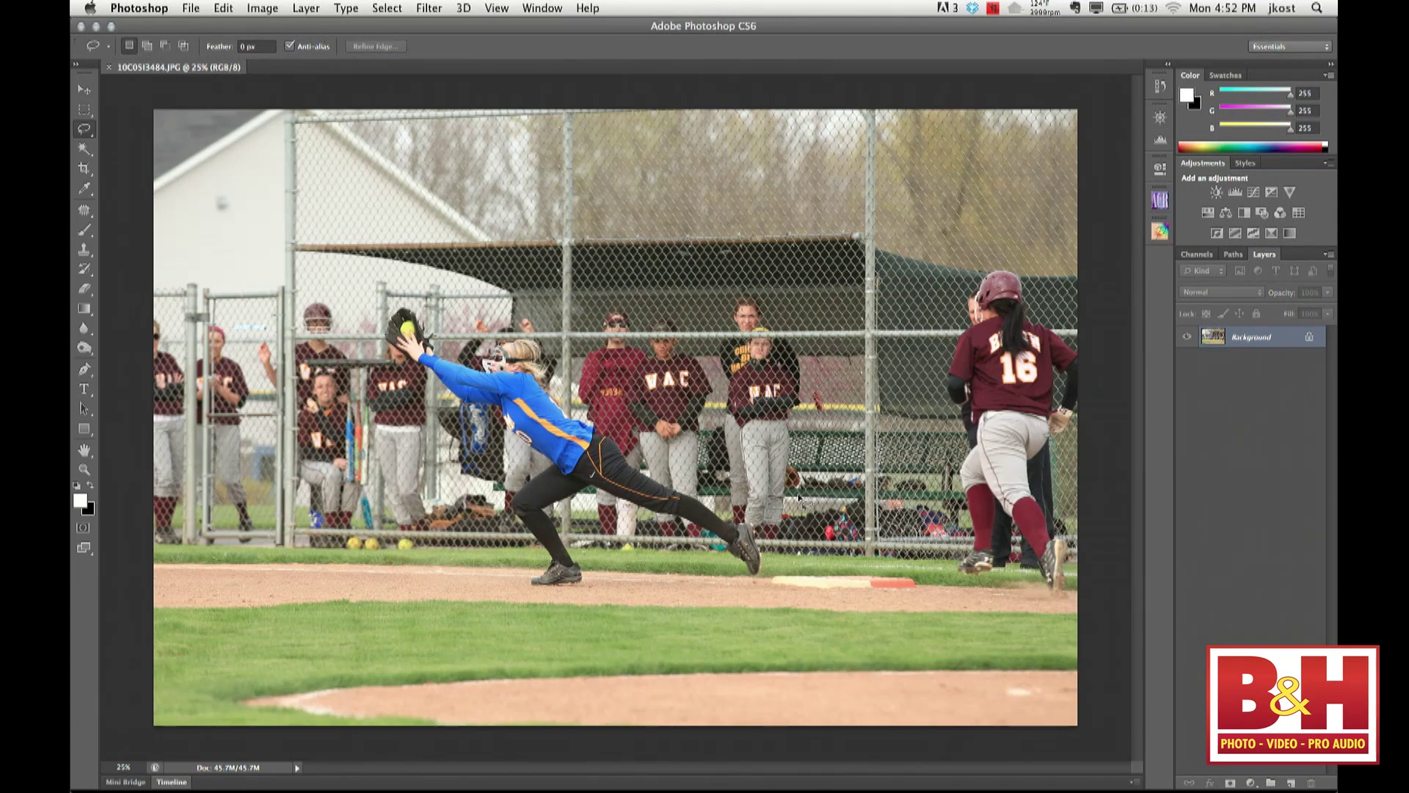
key("super+plus")
key("super+plus")
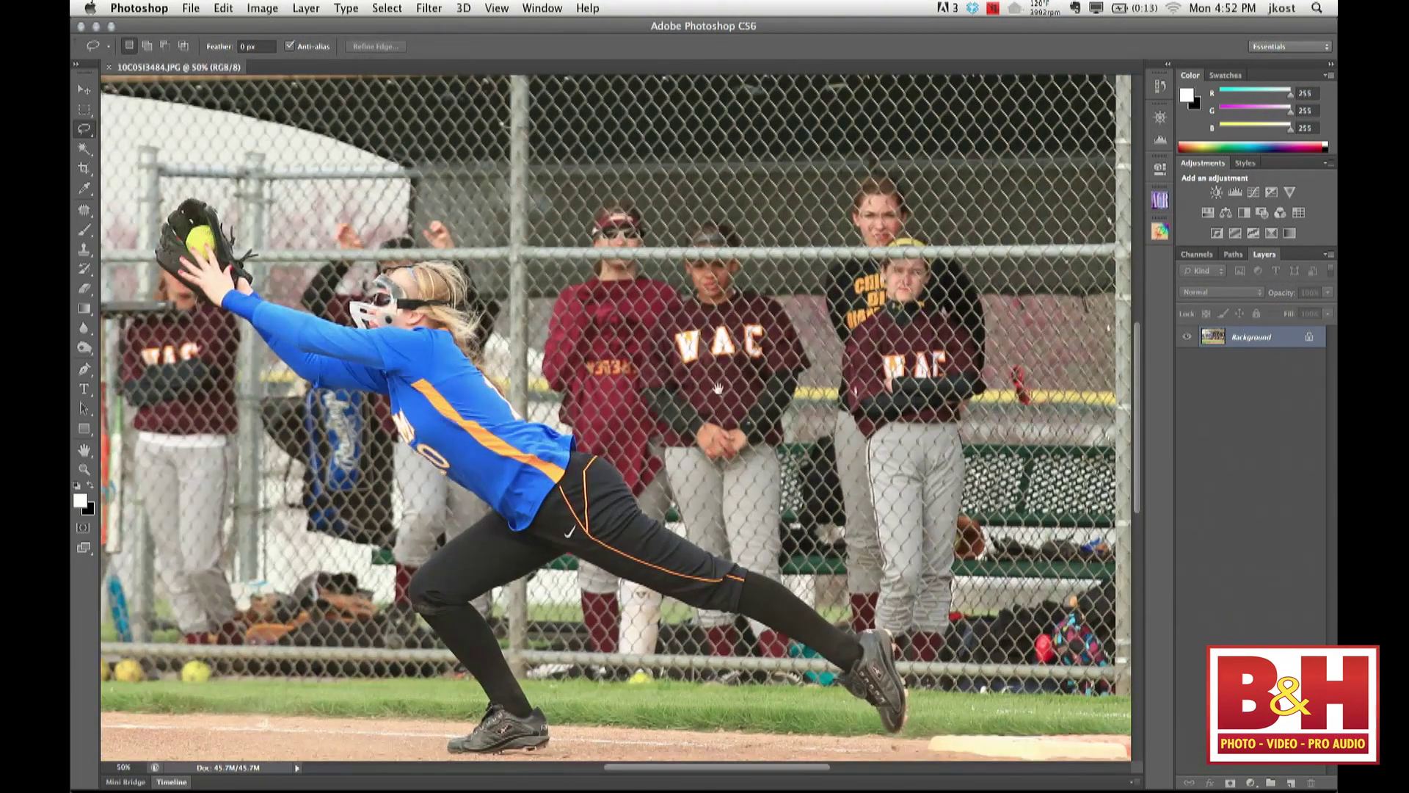
left_click_drag(708, 417, 546, 264)
scroll(623, 433, "down", 4)
scroll(624, 433, "right", 3)
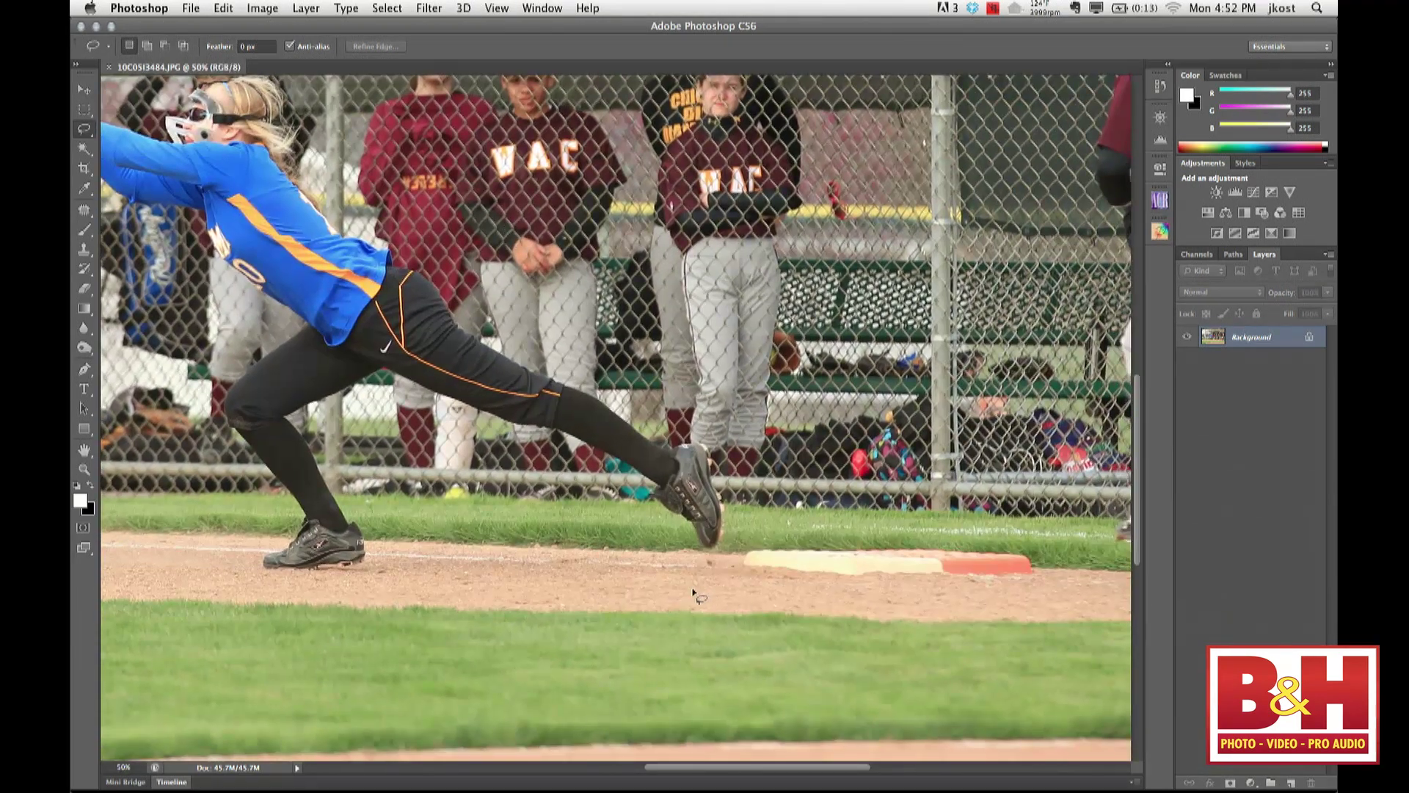
Switch to Bridge, send JKOST_2011_03689.dng and JKOST_2011_03852.dng to Camera Raw, and open the canal photo JKOST_2011_03689.dng in Photoshop
key("super+Tab")
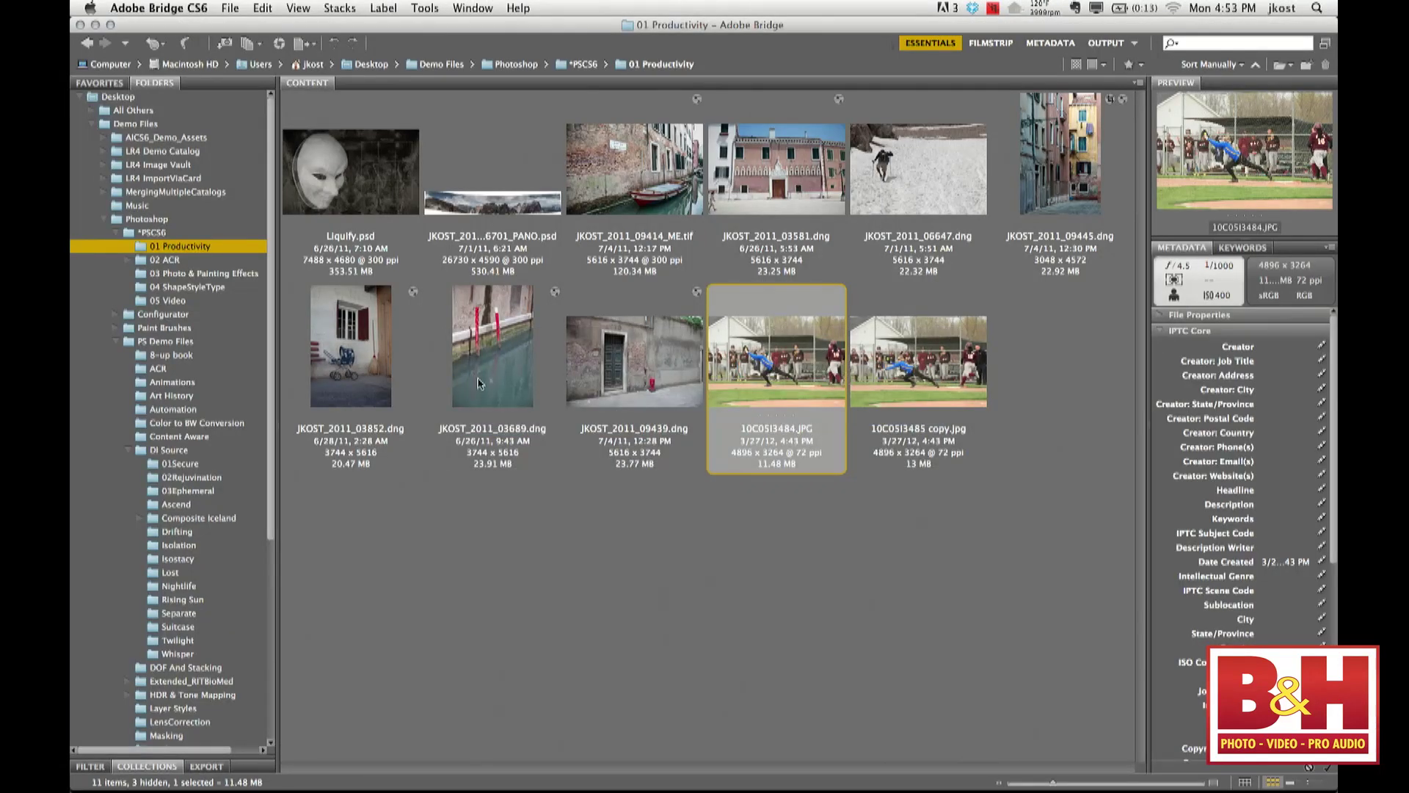
left_click(478, 382)
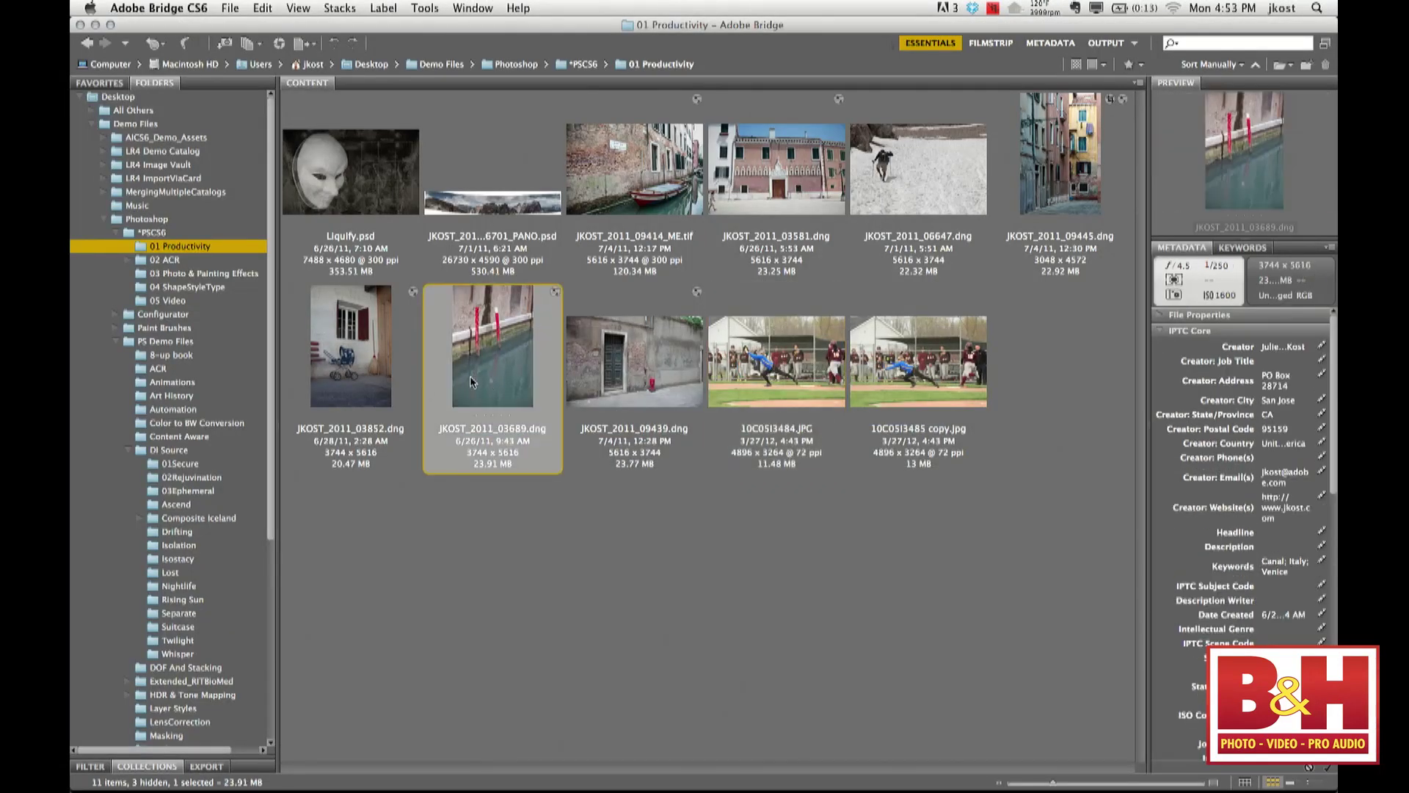
left_click(341, 390, "shift")
key("super+o")
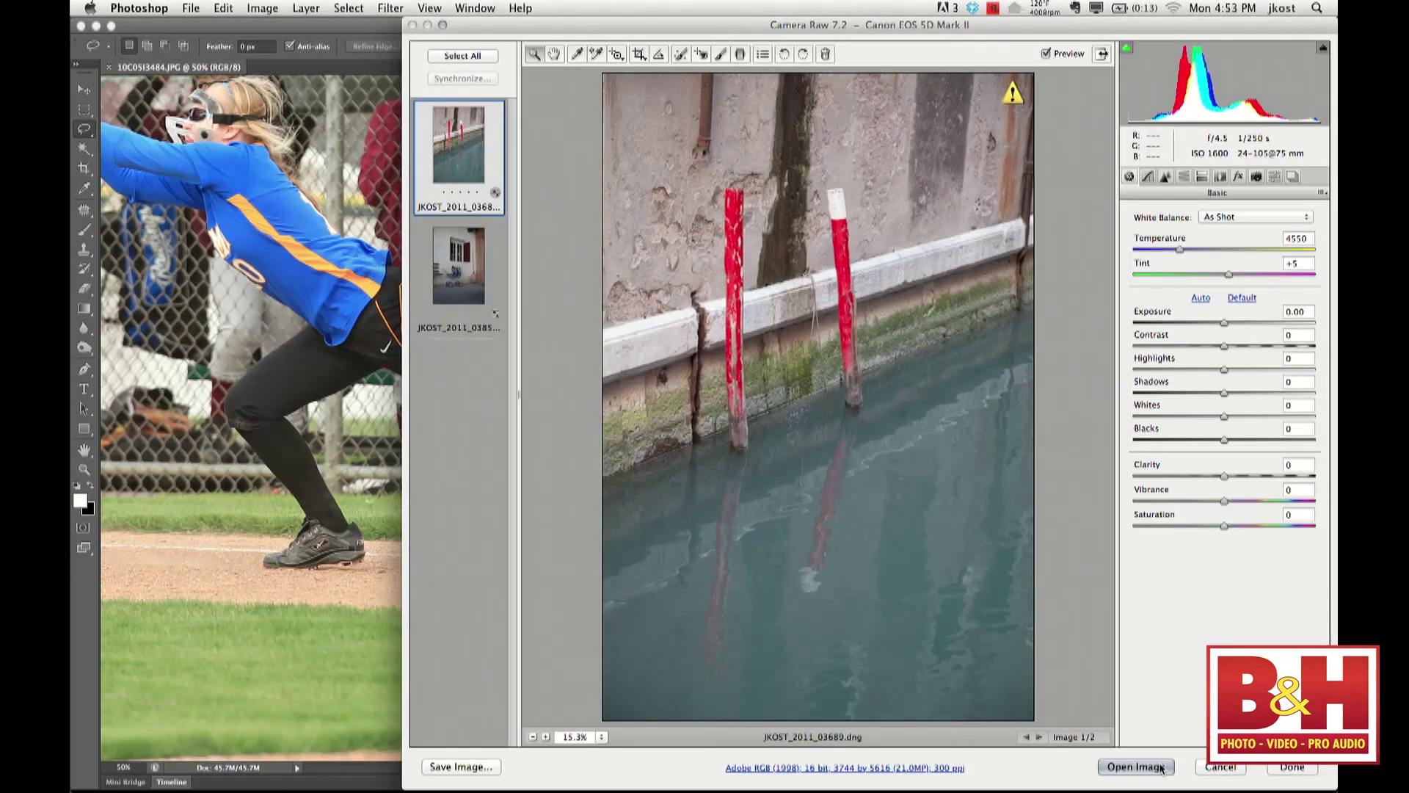
left_click(1136, 768)
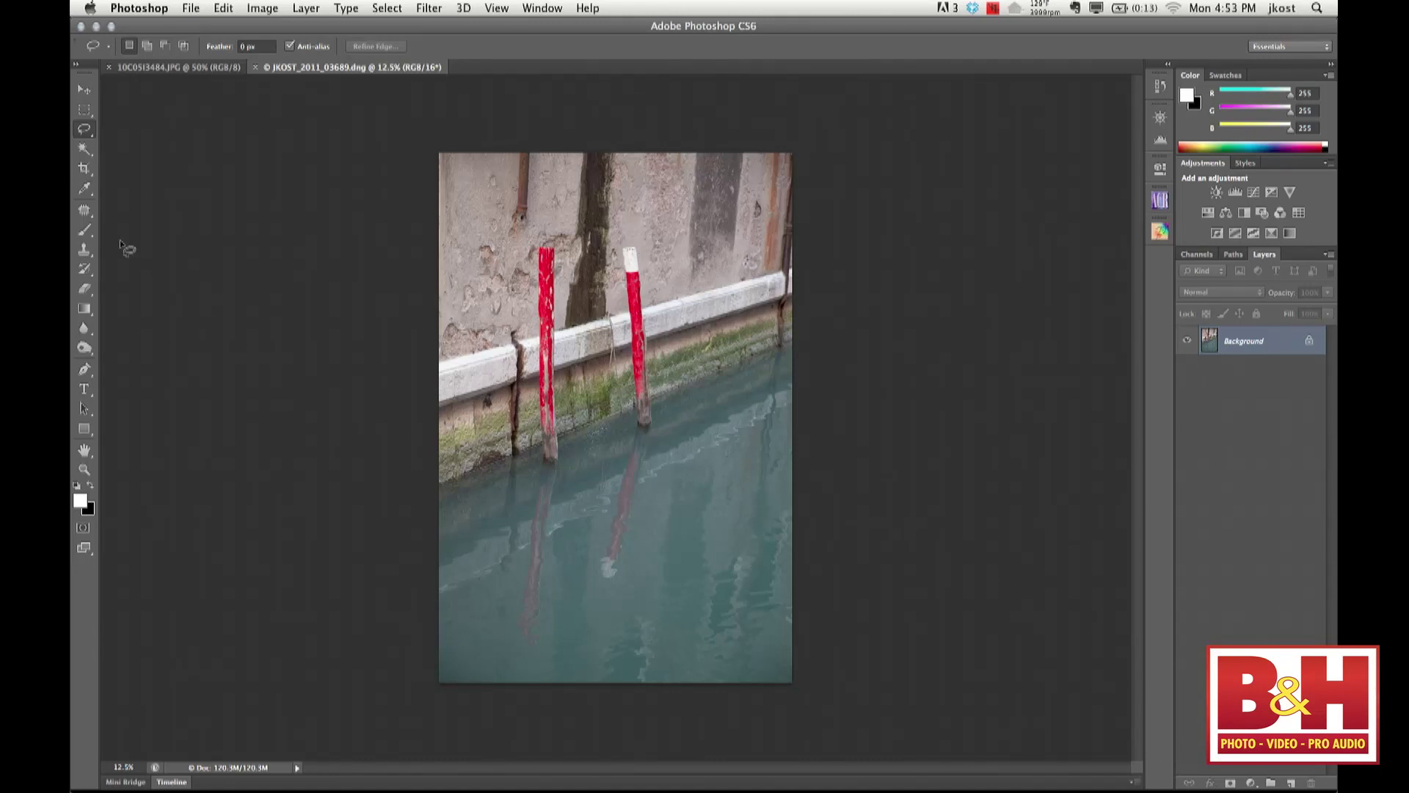
Open the baby stroller photo JKOST_2011_03852.dng from Camera Raw into Photoshop
left_click(85, 211)
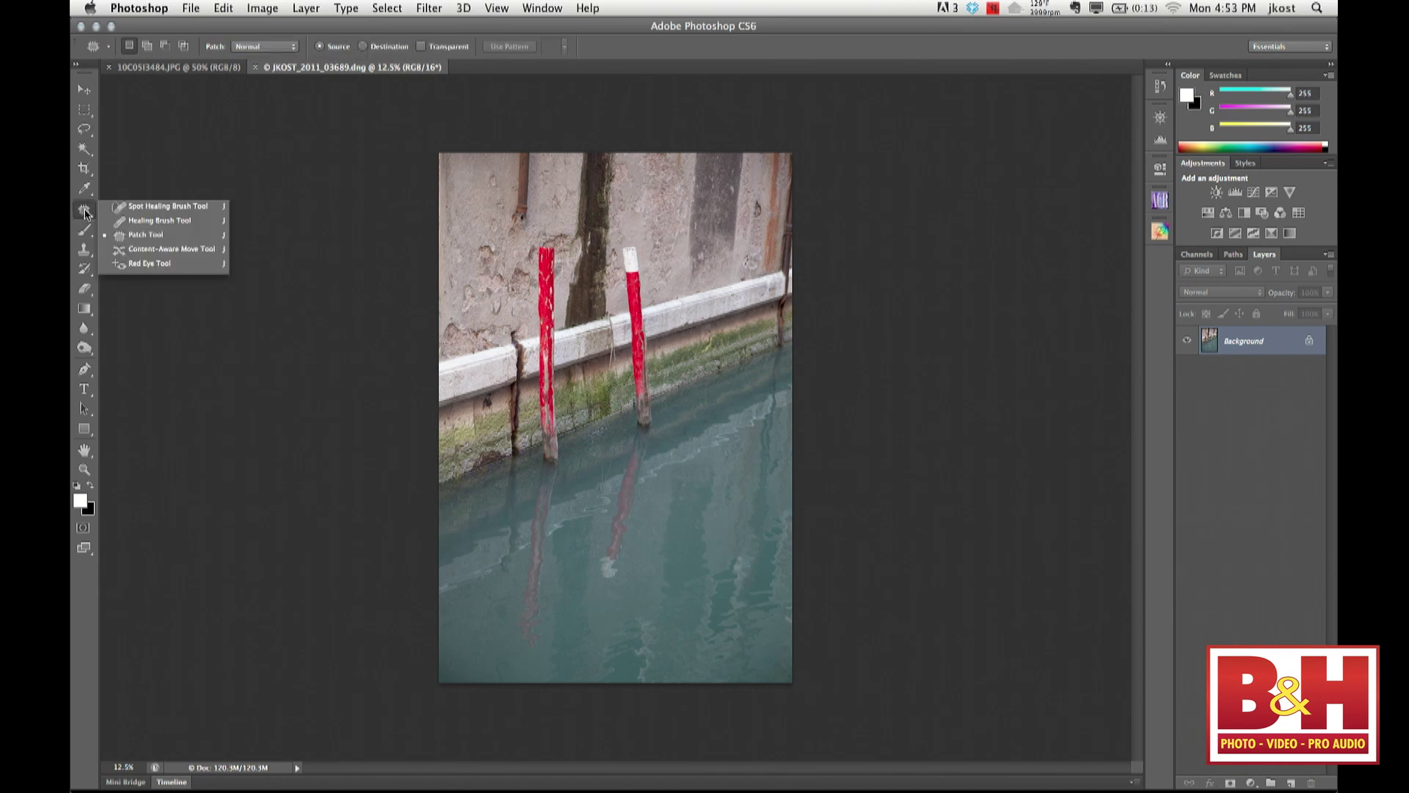
left_click(163, 236)
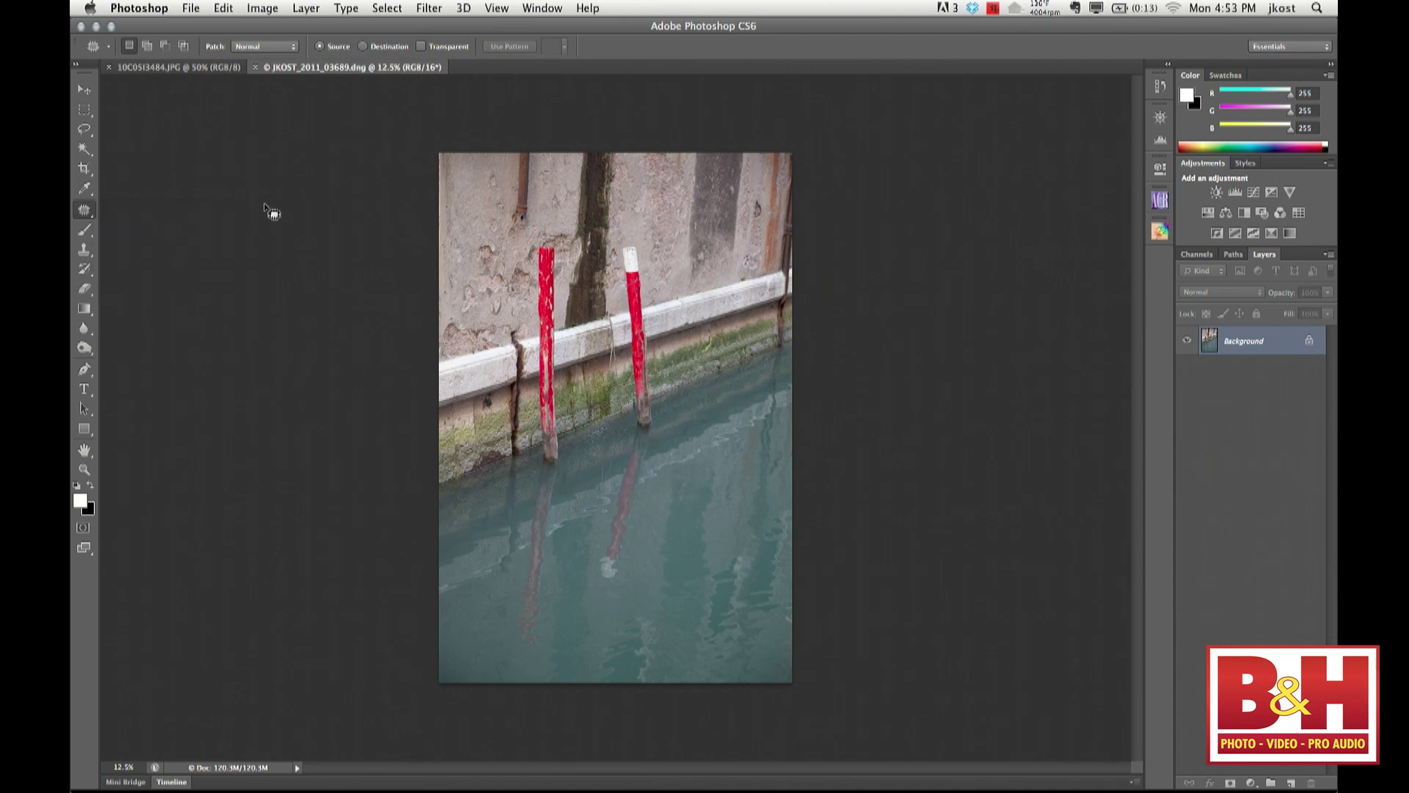
left_click(193, 68)
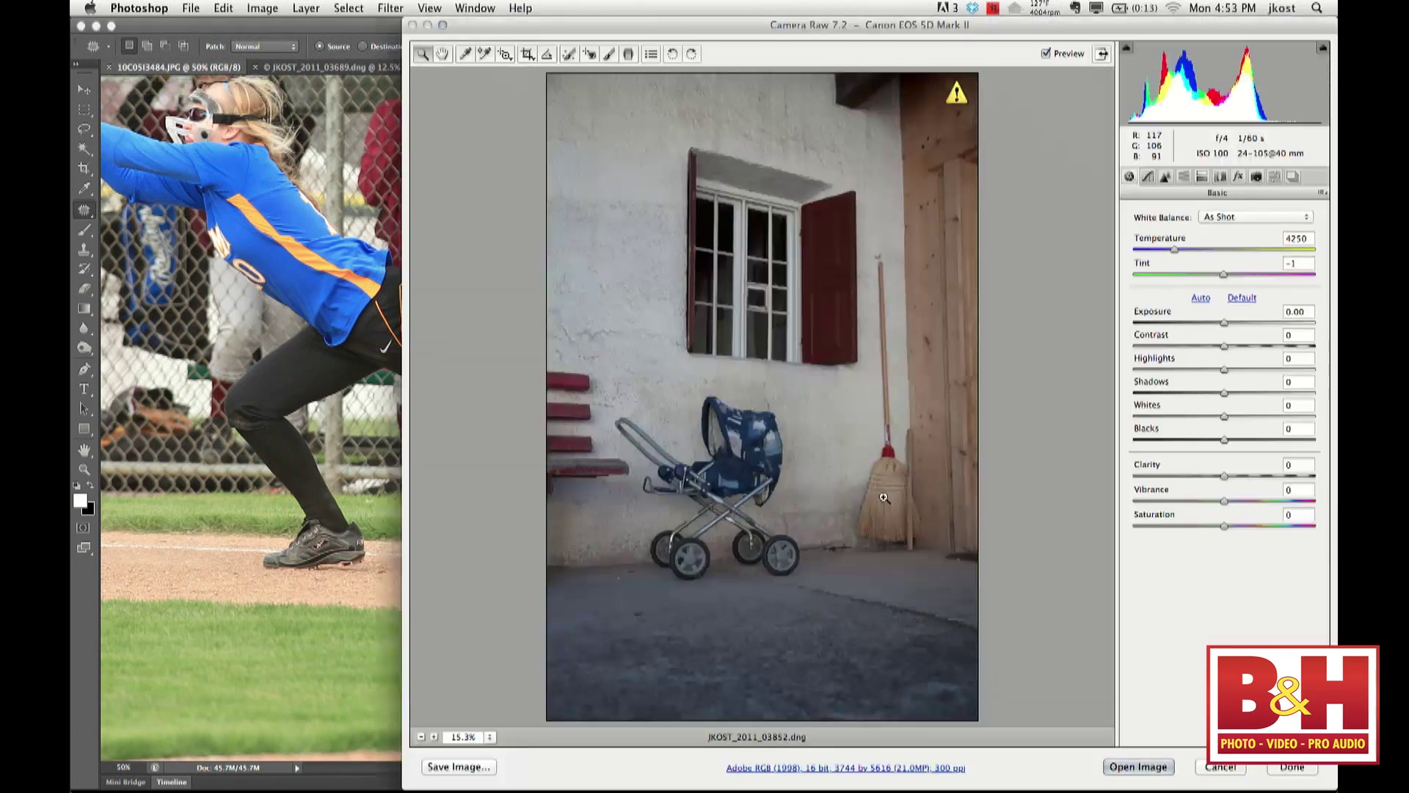
left_click(1156, 767)
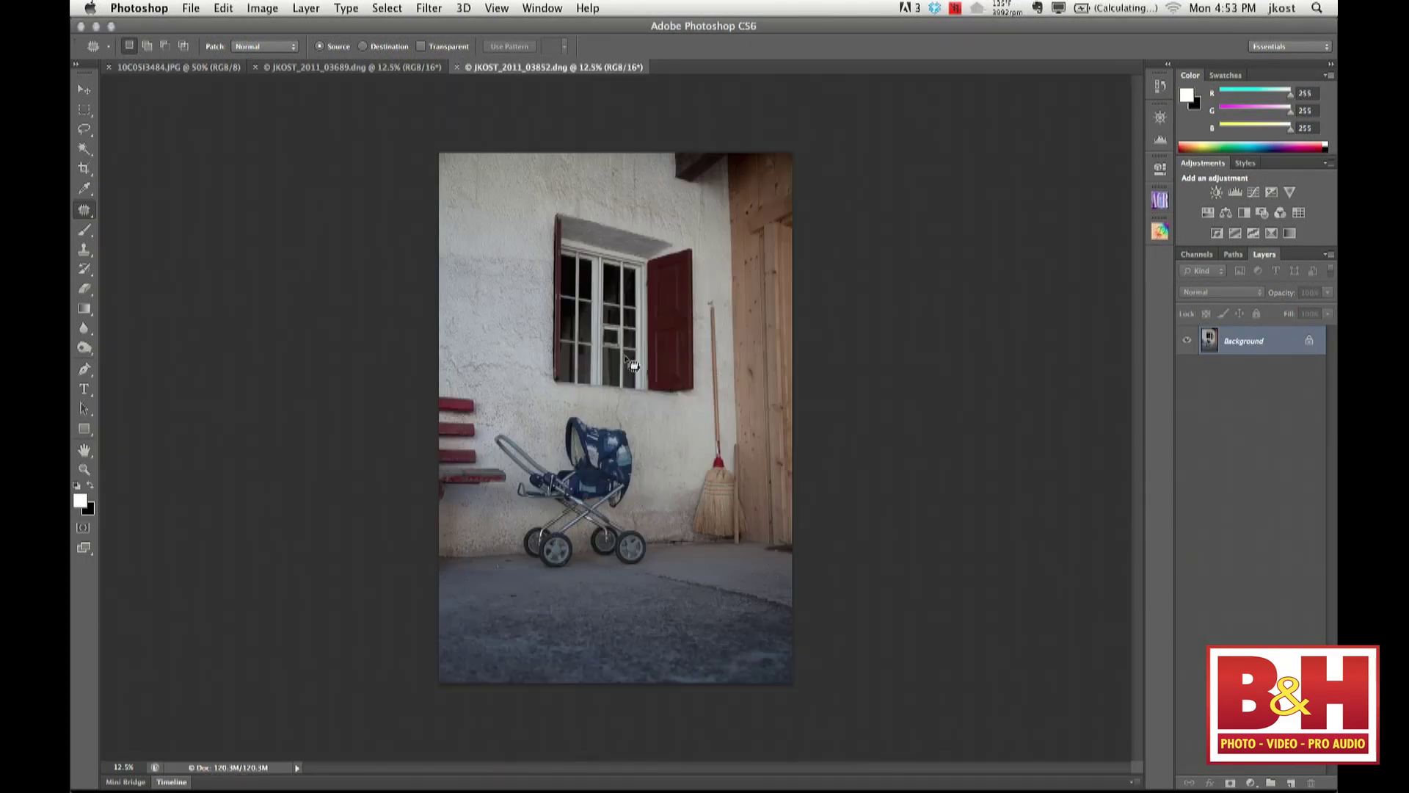
key("super+plus")
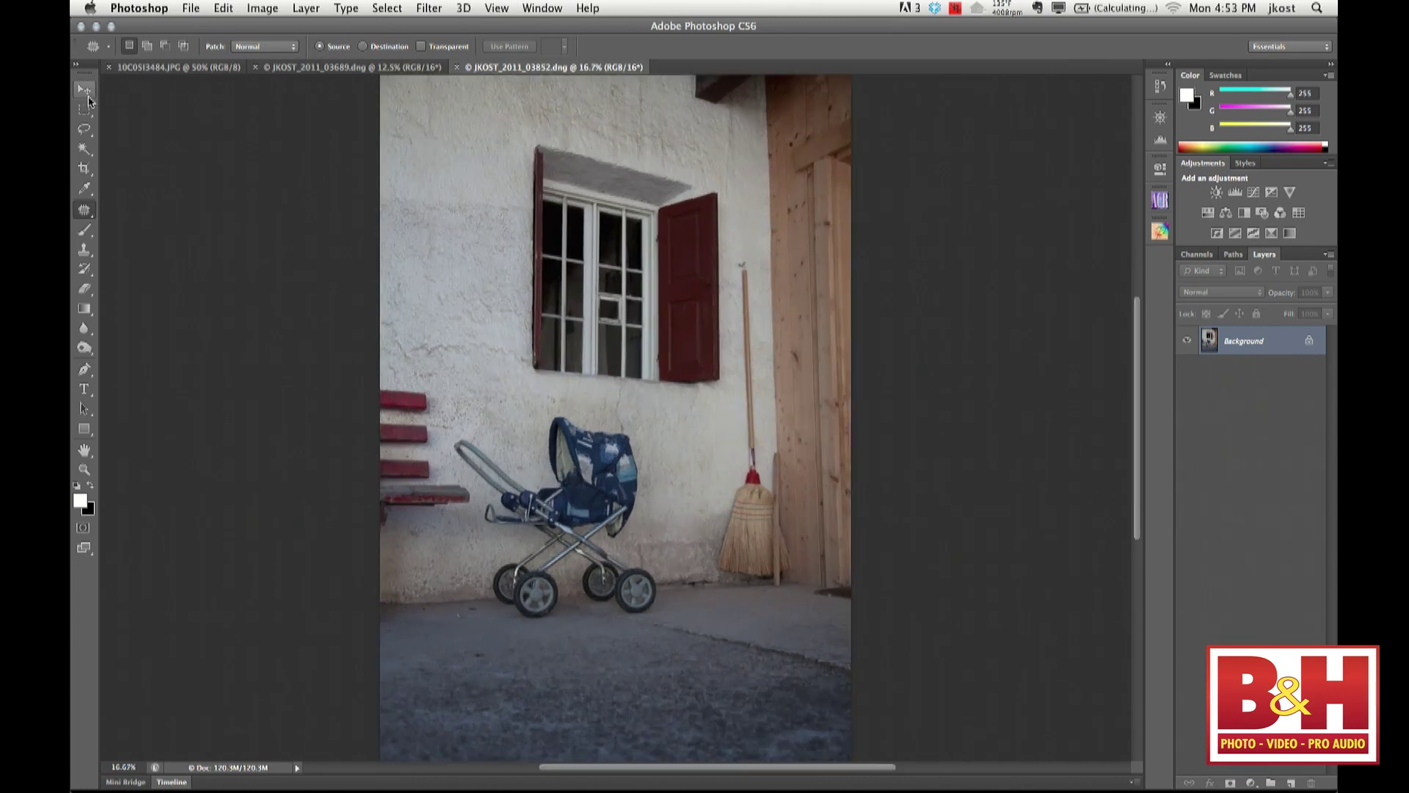
Draw a loose Lasso selection around the red bench beside the stroller and activate the Patch tool
left_click(85, 129)
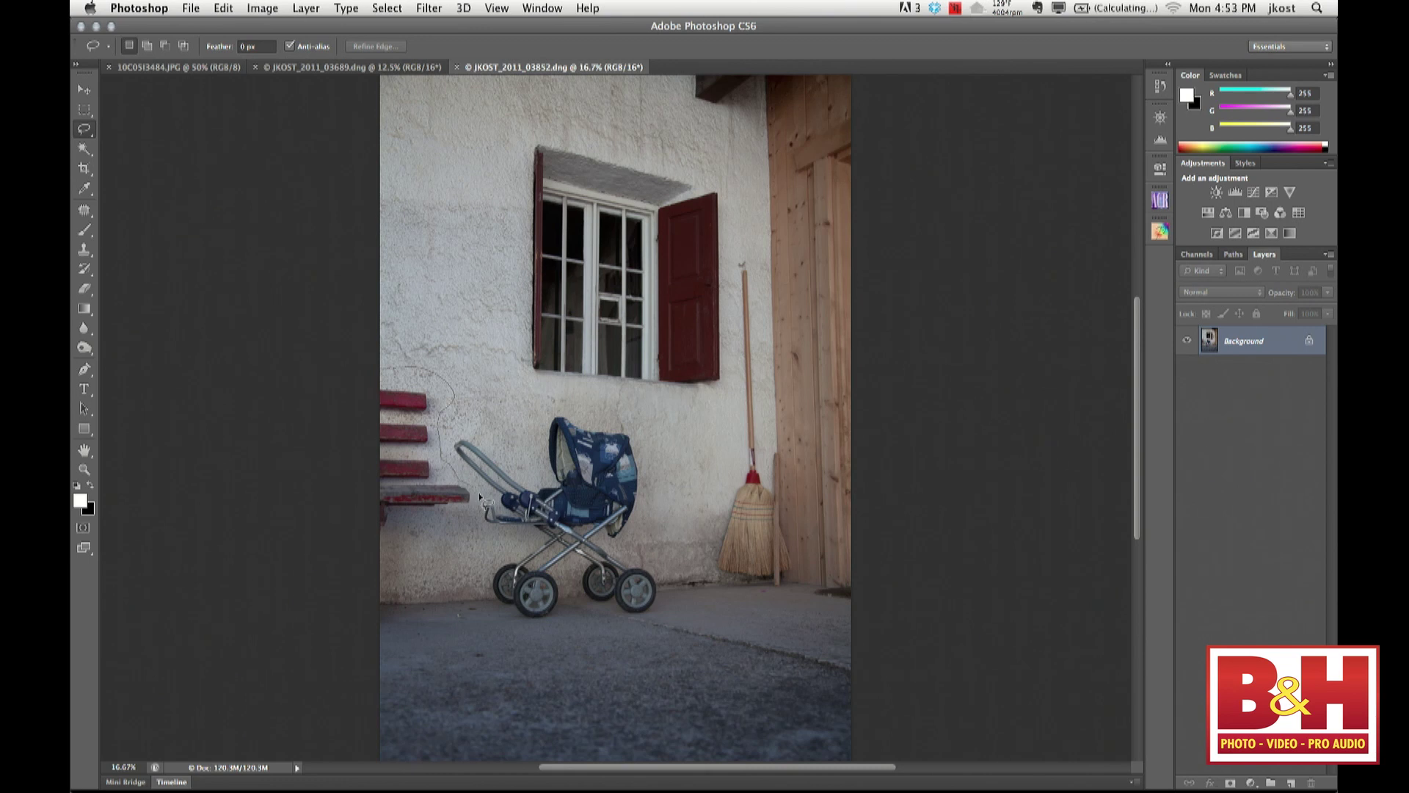
left_click_drag(339, 533, 330, 535)
left_click_drag(404, 463, 405, 274)
key("ctrl+z")
left_click(85, 212)
left_click(84, 212)
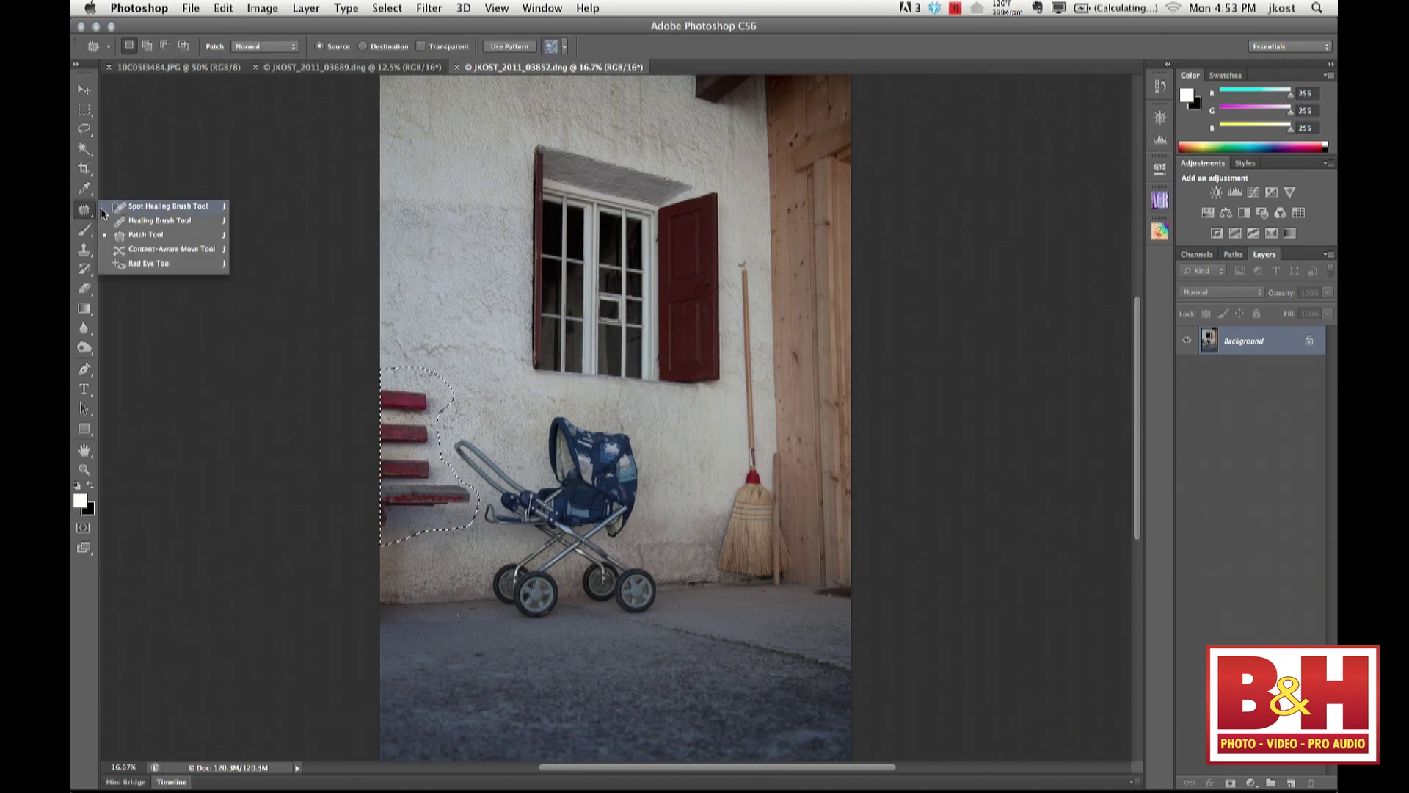
left_click(127, 235)
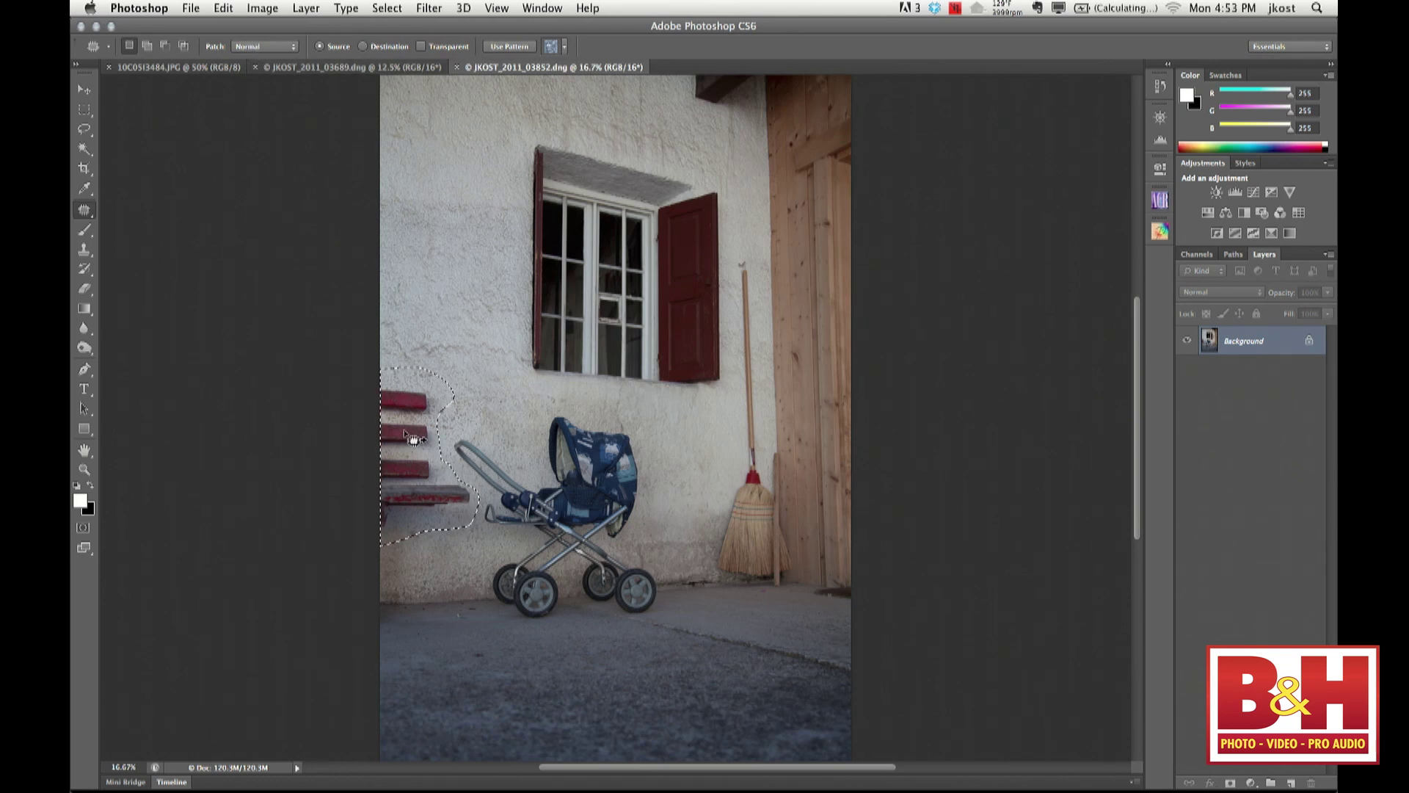
Try to patch the bench with the wall above it in Normal patch mode, and undo the patch
left_click_drag(409, 439, 403, 244)
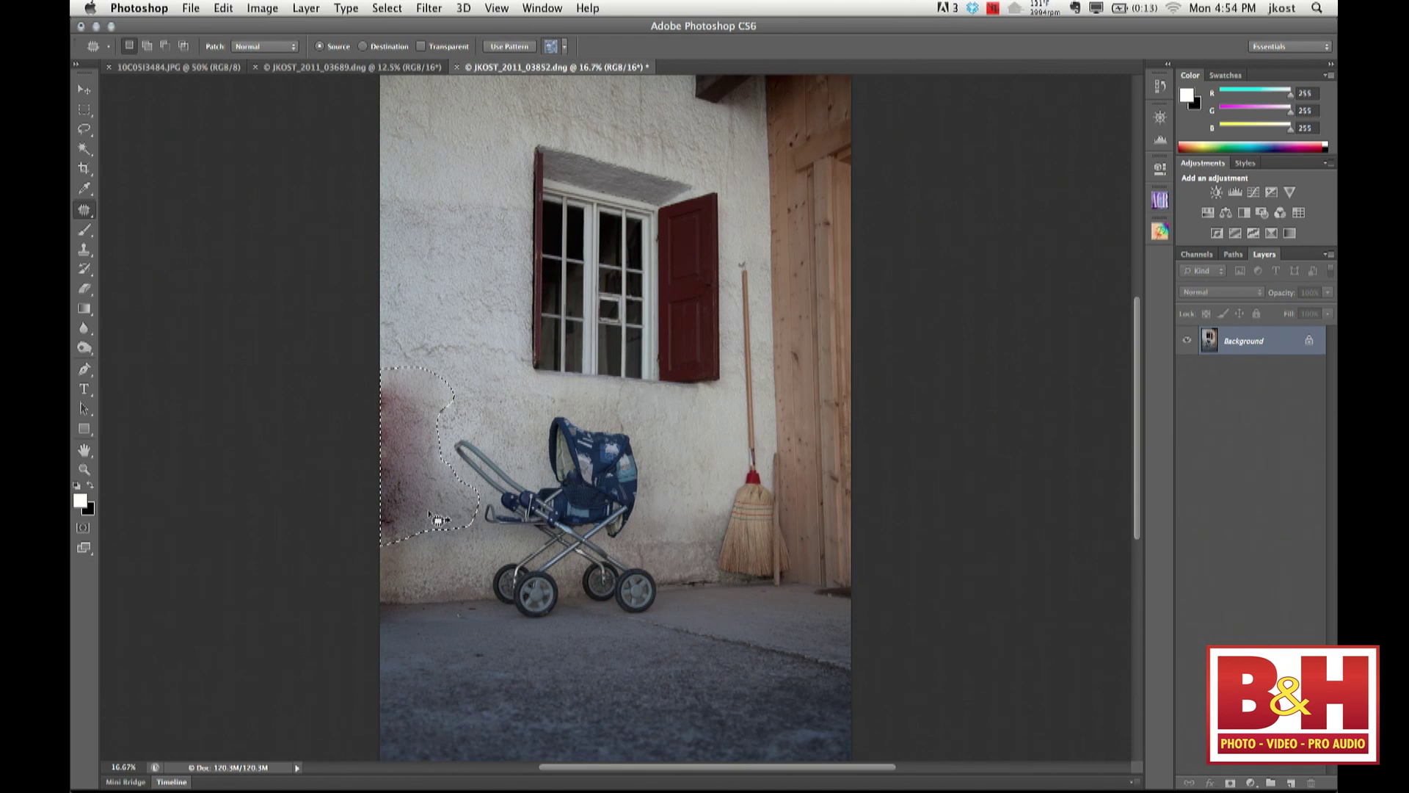
key("super+z")
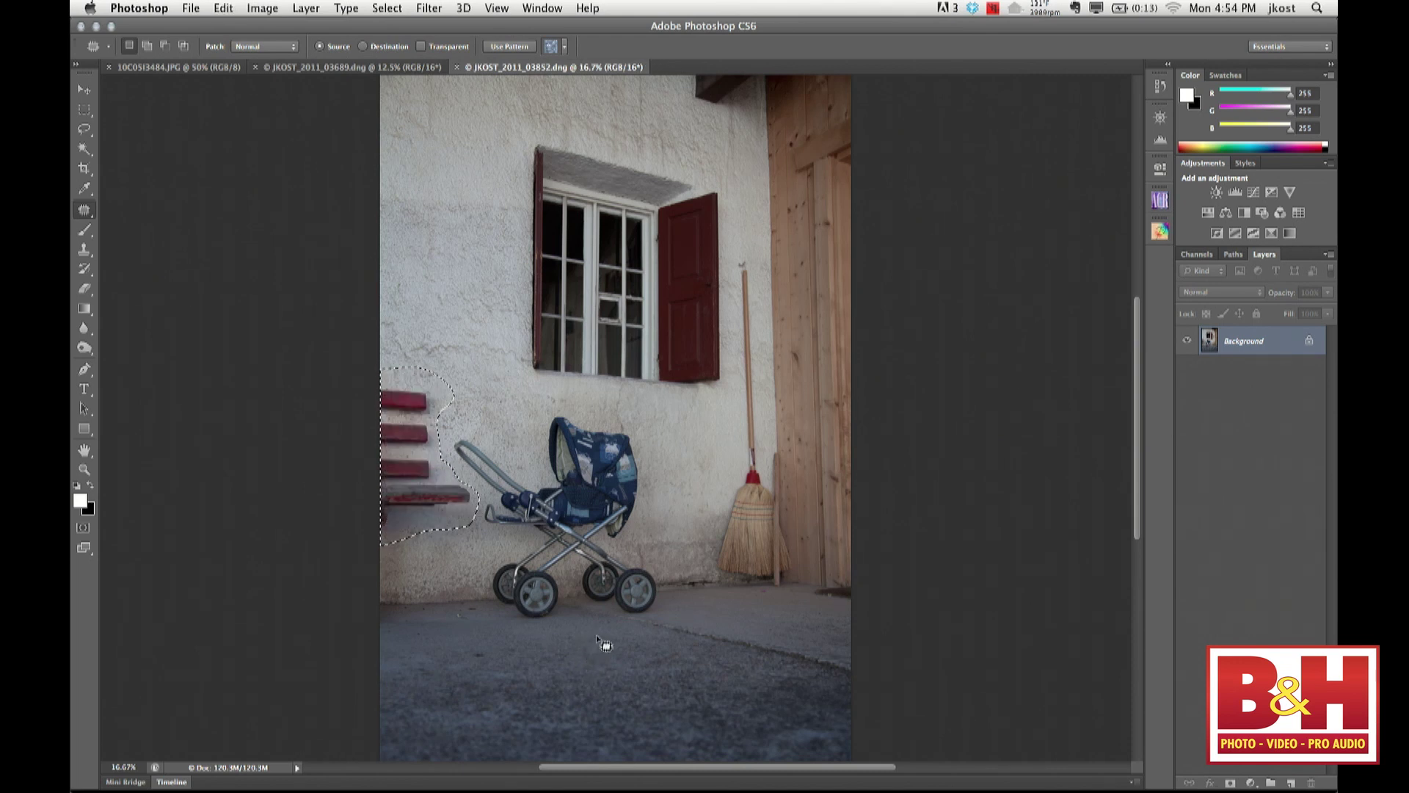
Patch the bench with the wall above it in Content-Aware mode, and close the photo without saving
left_click(264, 46)
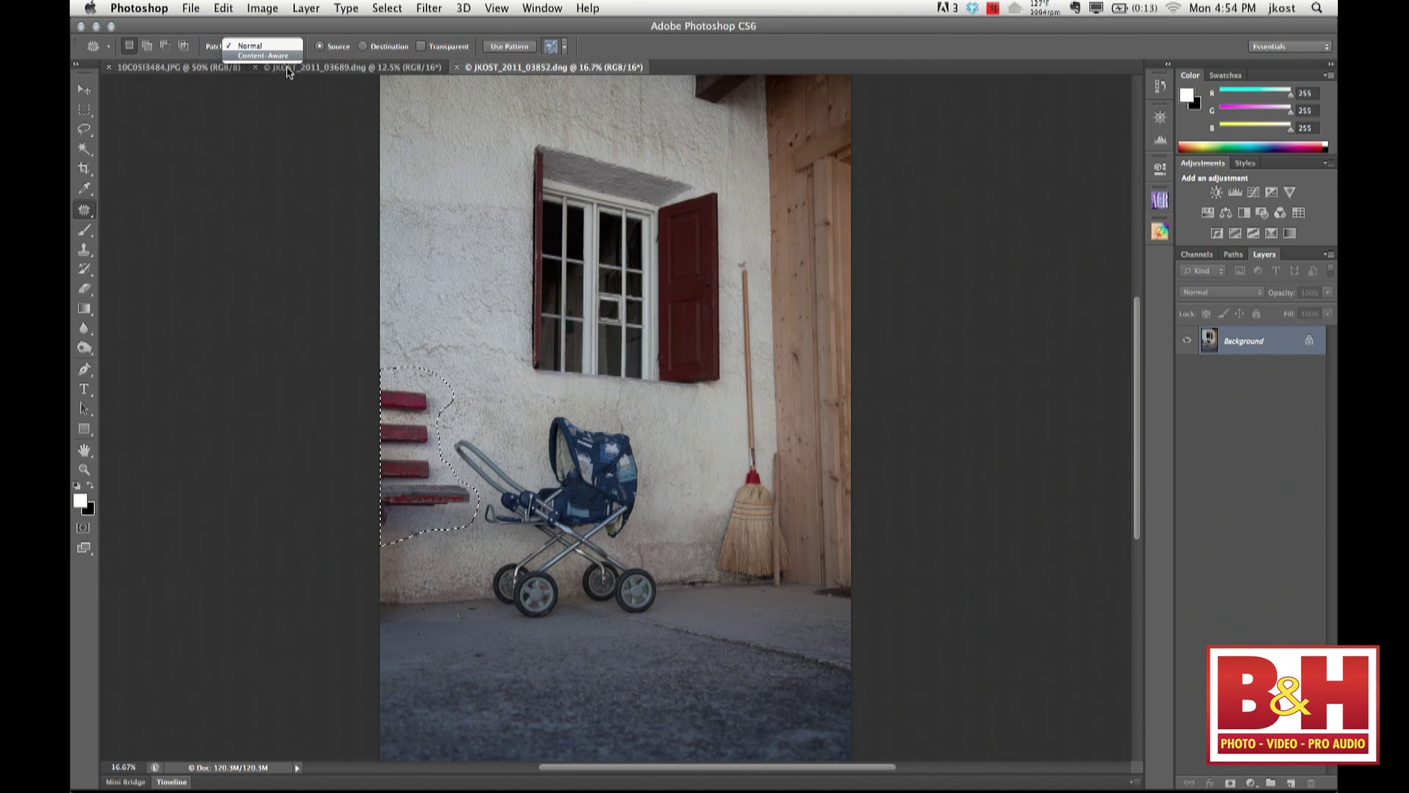
left_click(263, 56)
left_click_drag(411, 485, 411, 280)
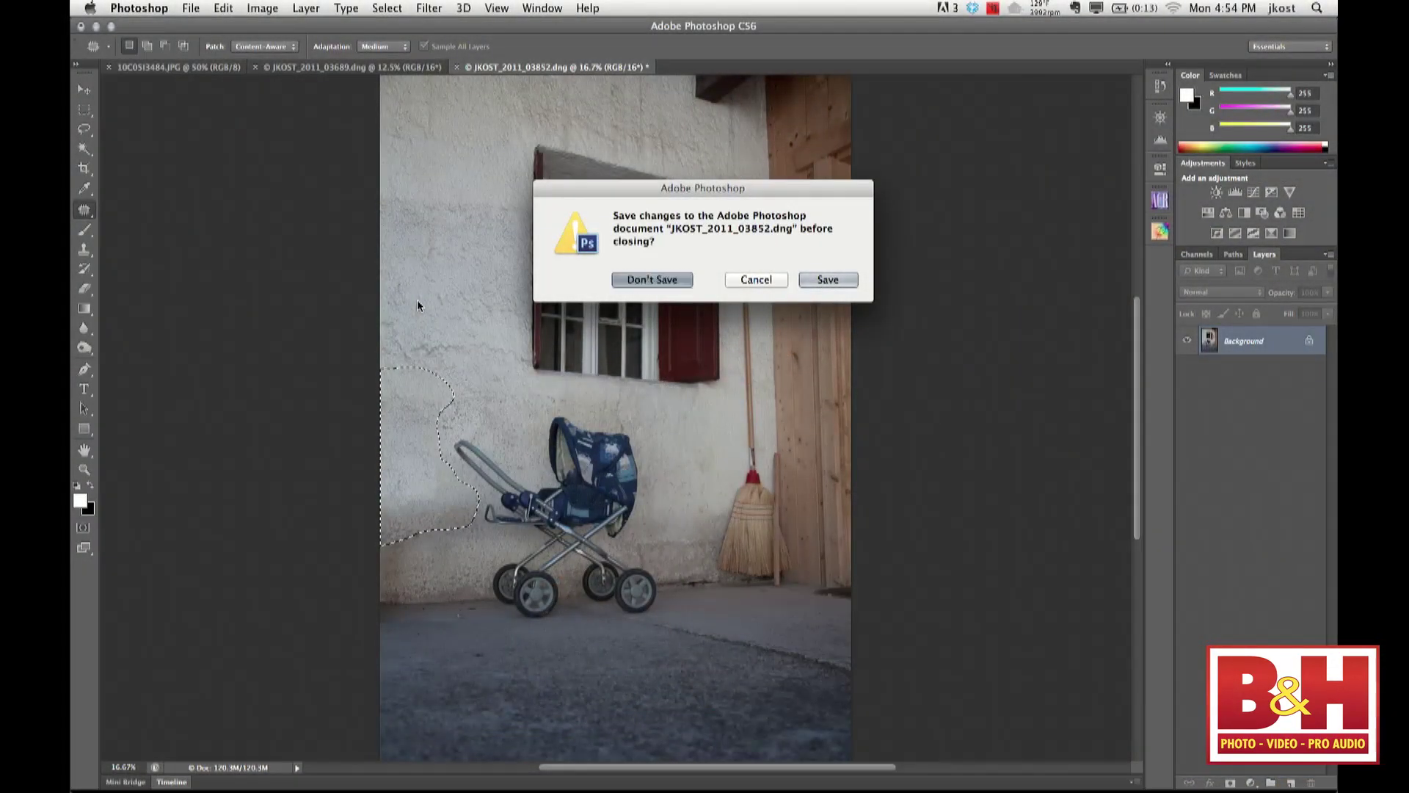
key("super+d")
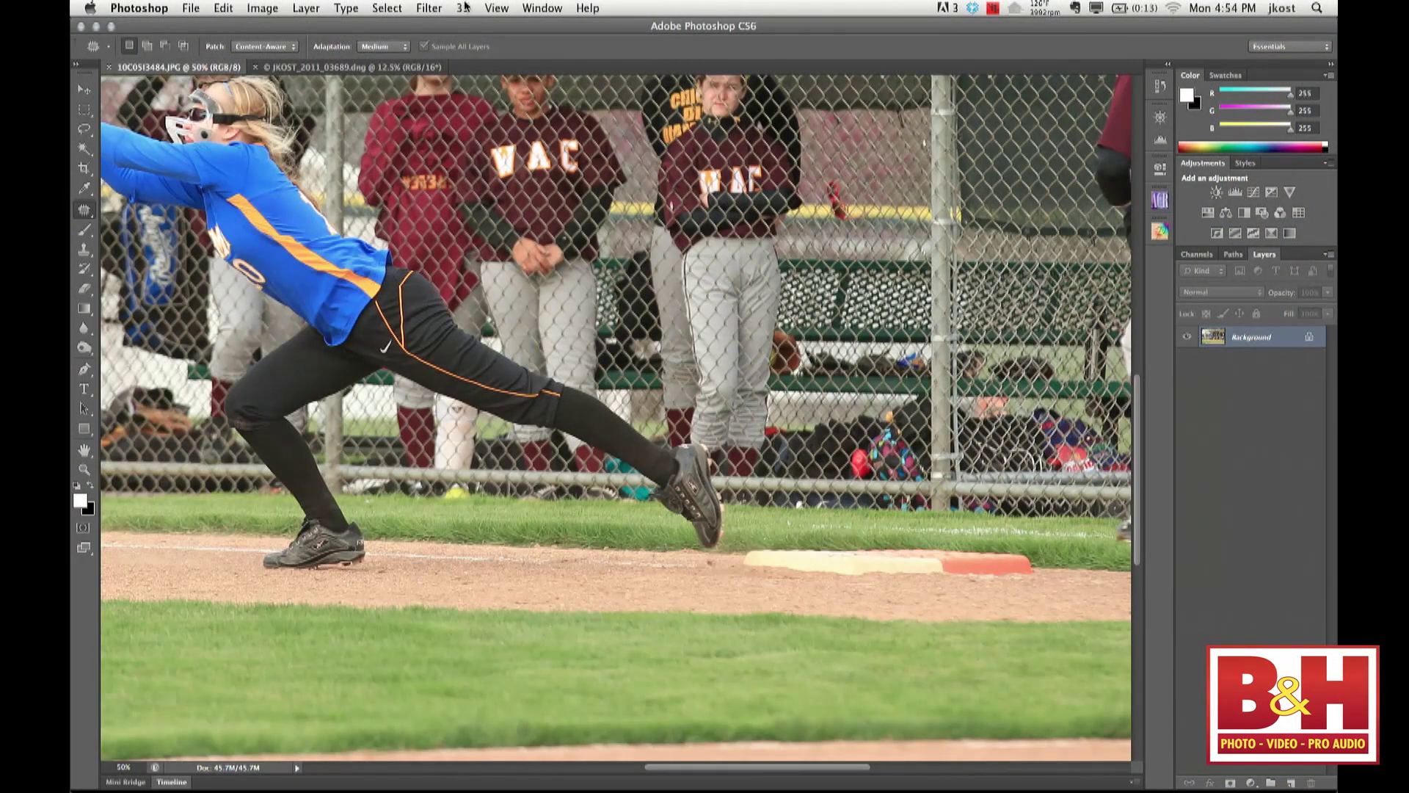
In the canal photo JKOST_2011_03689.dng, outline the white-tipped red pole together with its reflection
left_click(335, 67)
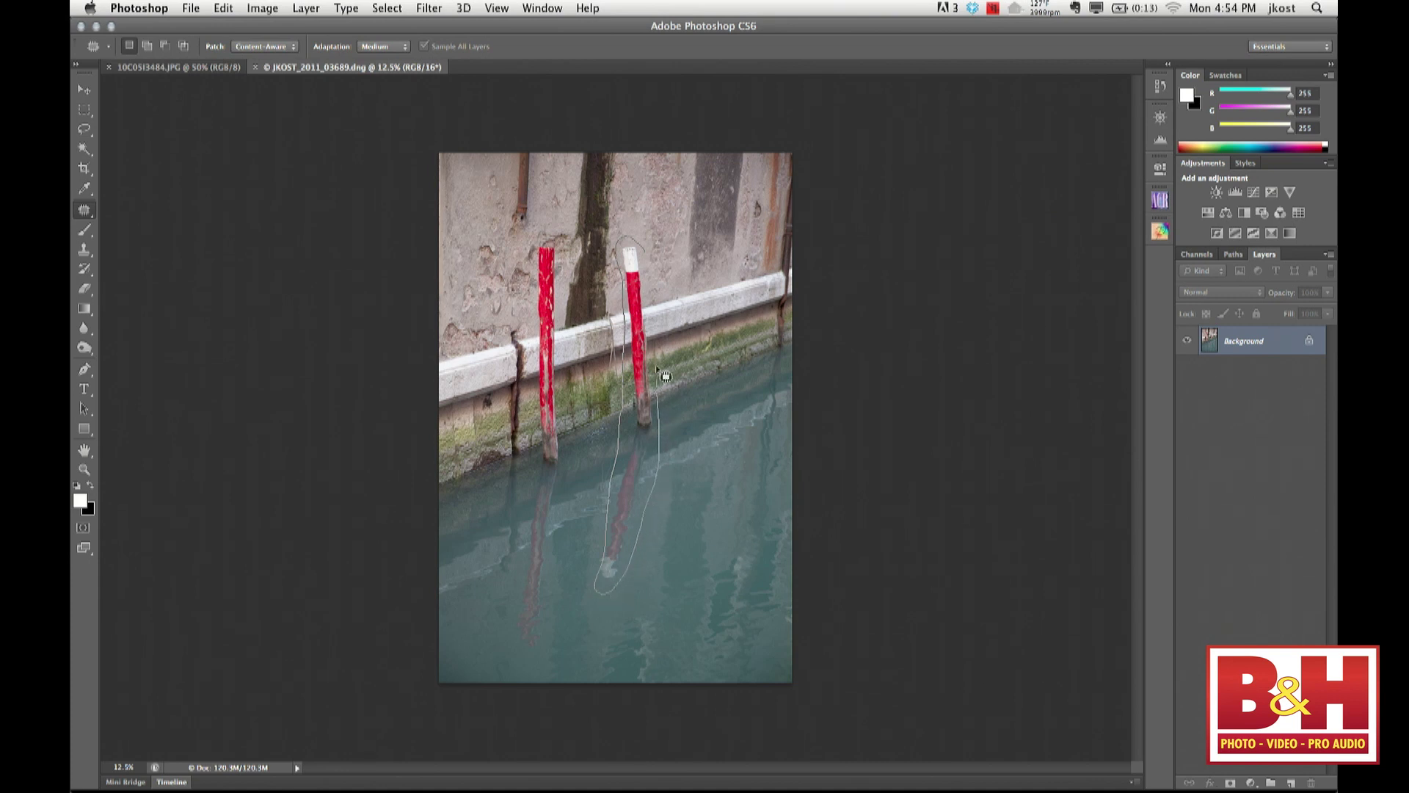
key("shift")
left_click_drag(631, 545, 629, 528)
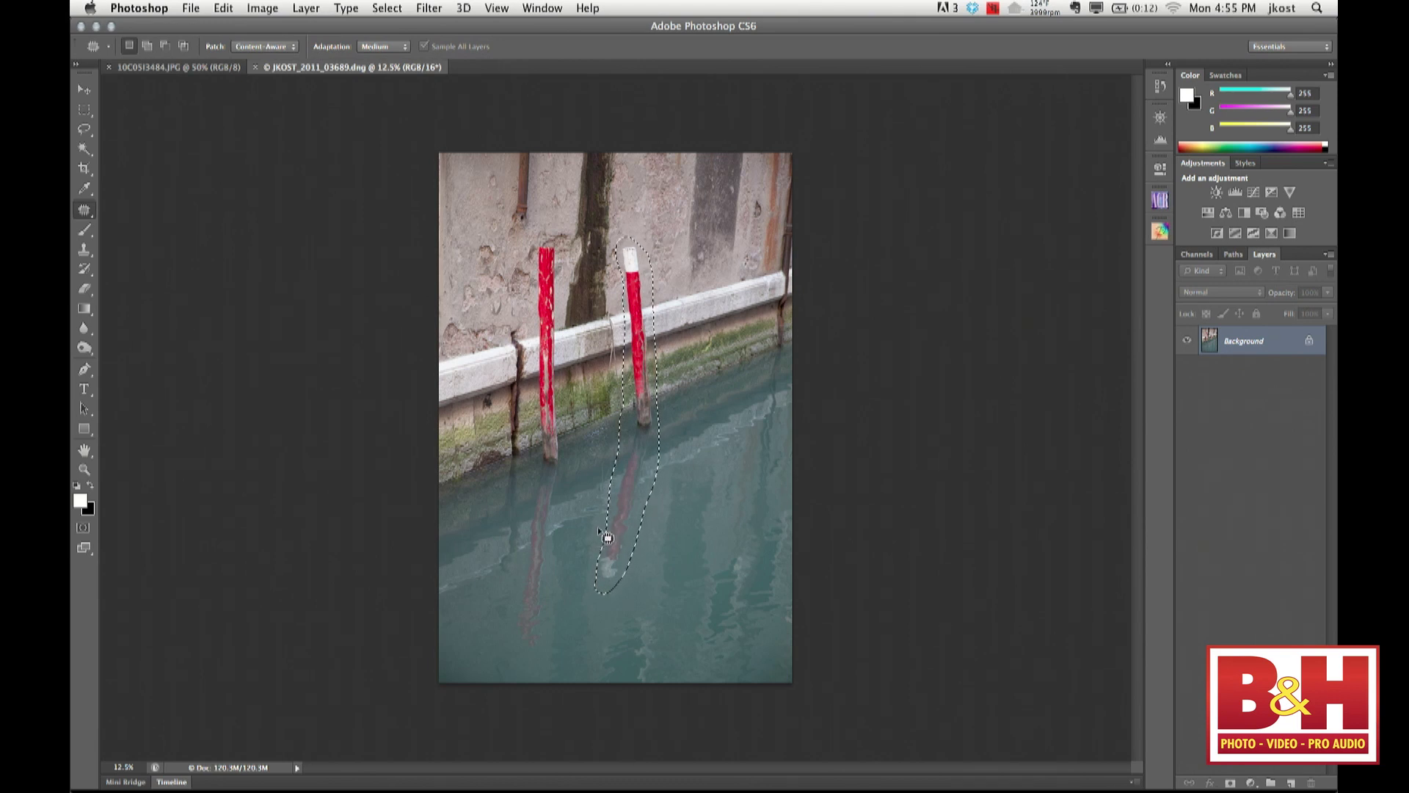
Move the selected pole farther from the other pole along the canal wall with Content-Aware Move, and close the photo without saving
left_click(85, 215)
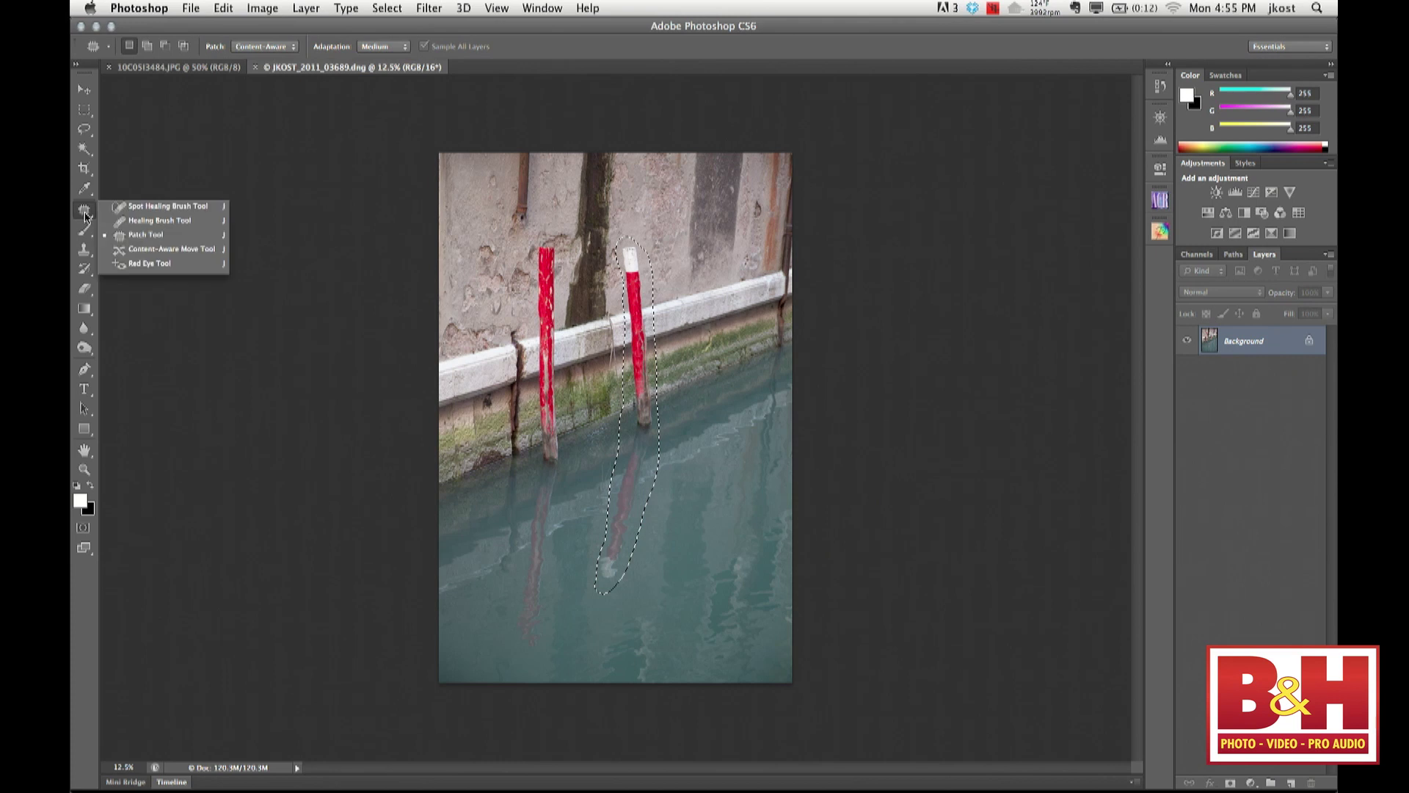
left_click(157, 251)
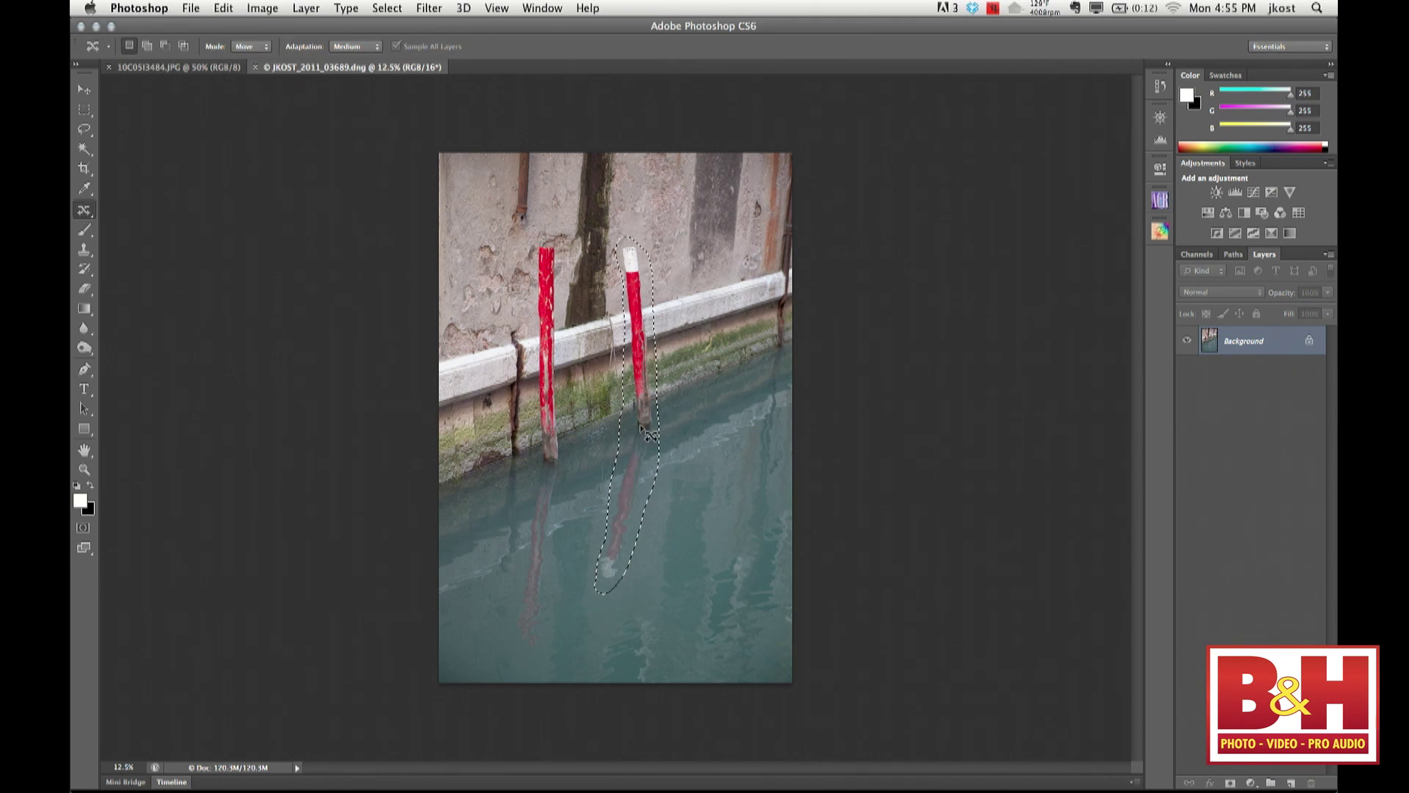
left_click_drag(651, 433, 702, 405)
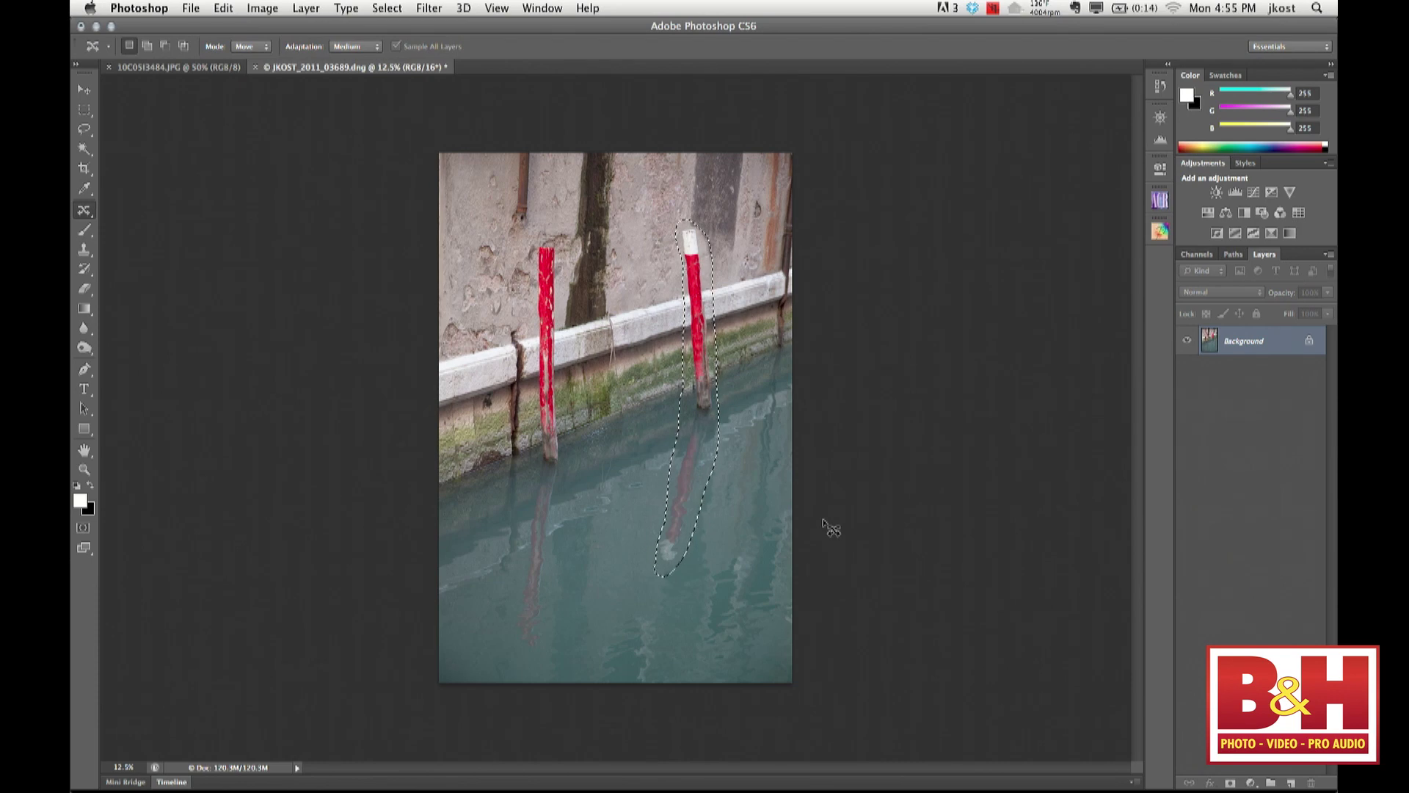
key("super+w")
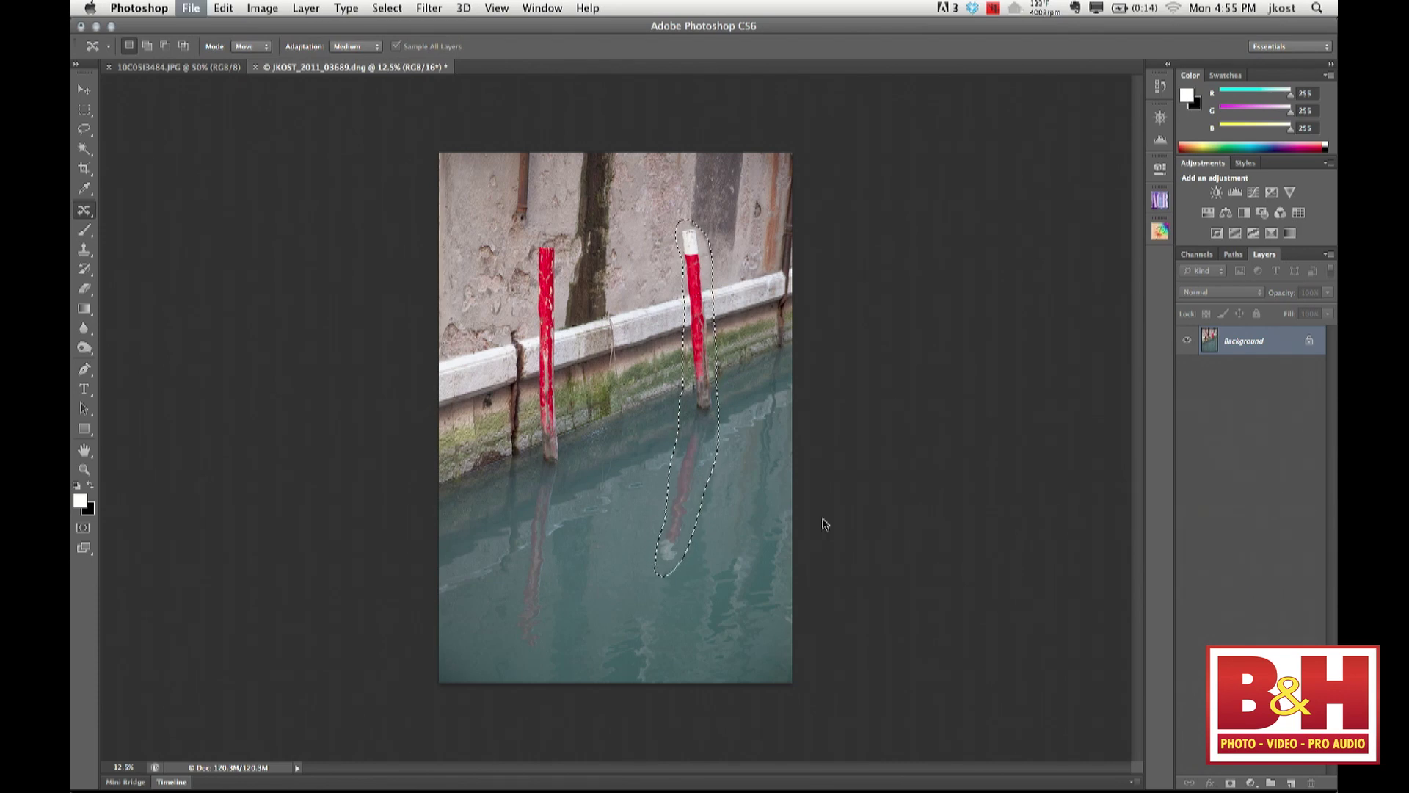
left_click(658, 277)
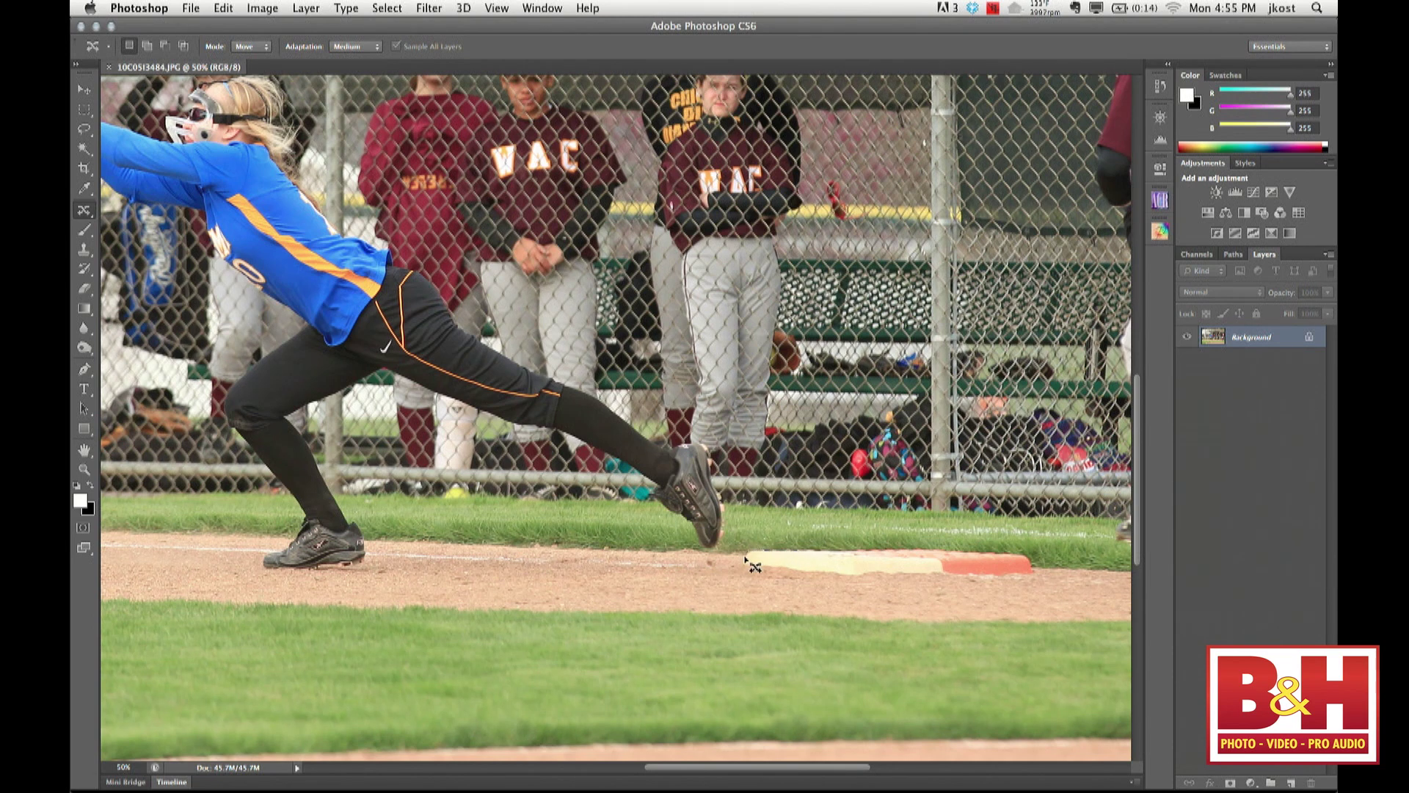
Select the pale end of the softball base, extend it toward the player's raised foot with Content-Aware Move in Extend mode, and clear the selection
mouse_move(750, 568)
left_mouse_down()
mouse_move(790, 571)
mouse_move(807, 565)
mouse_move(799, 551)
left_mouse_up()
left_click(254, 46)
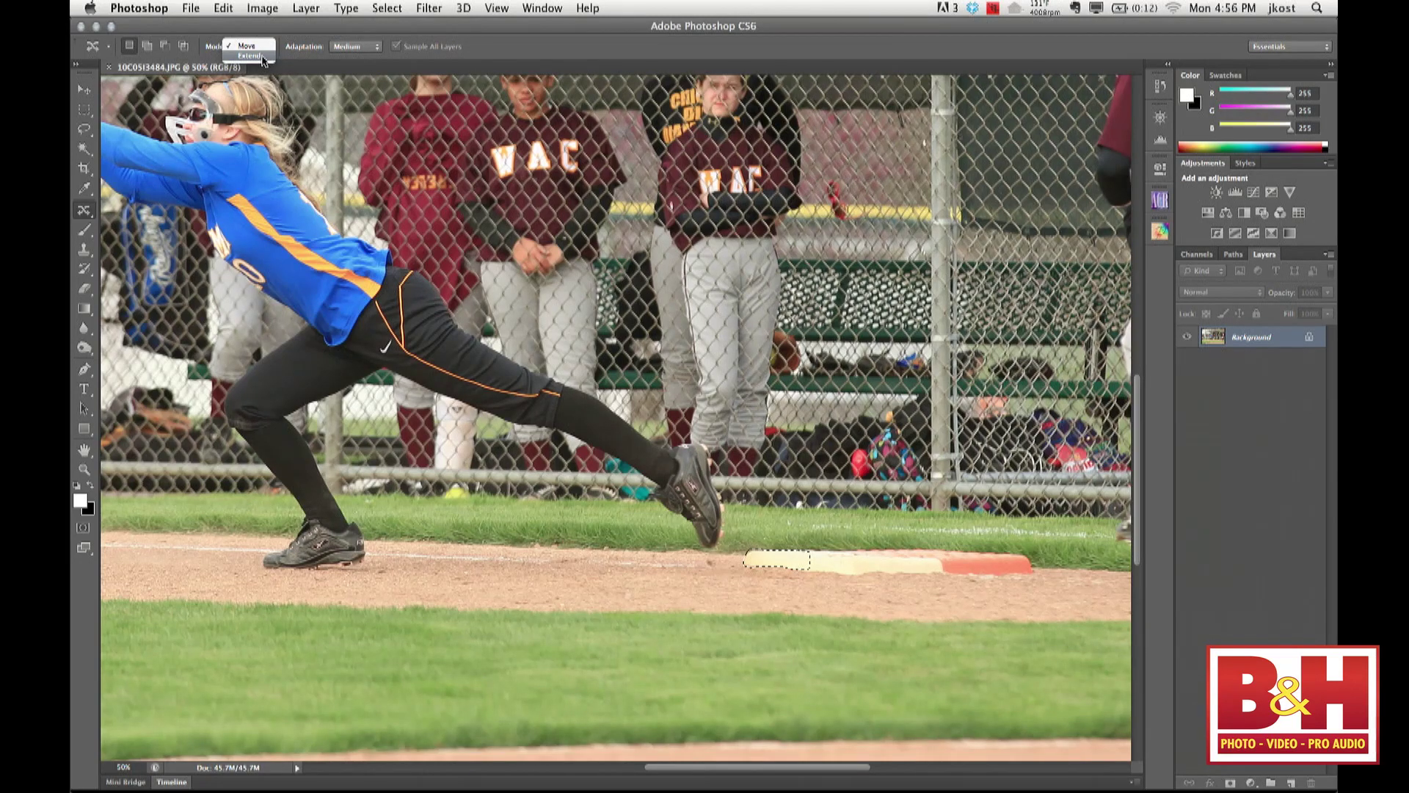
left_click(262, 56)
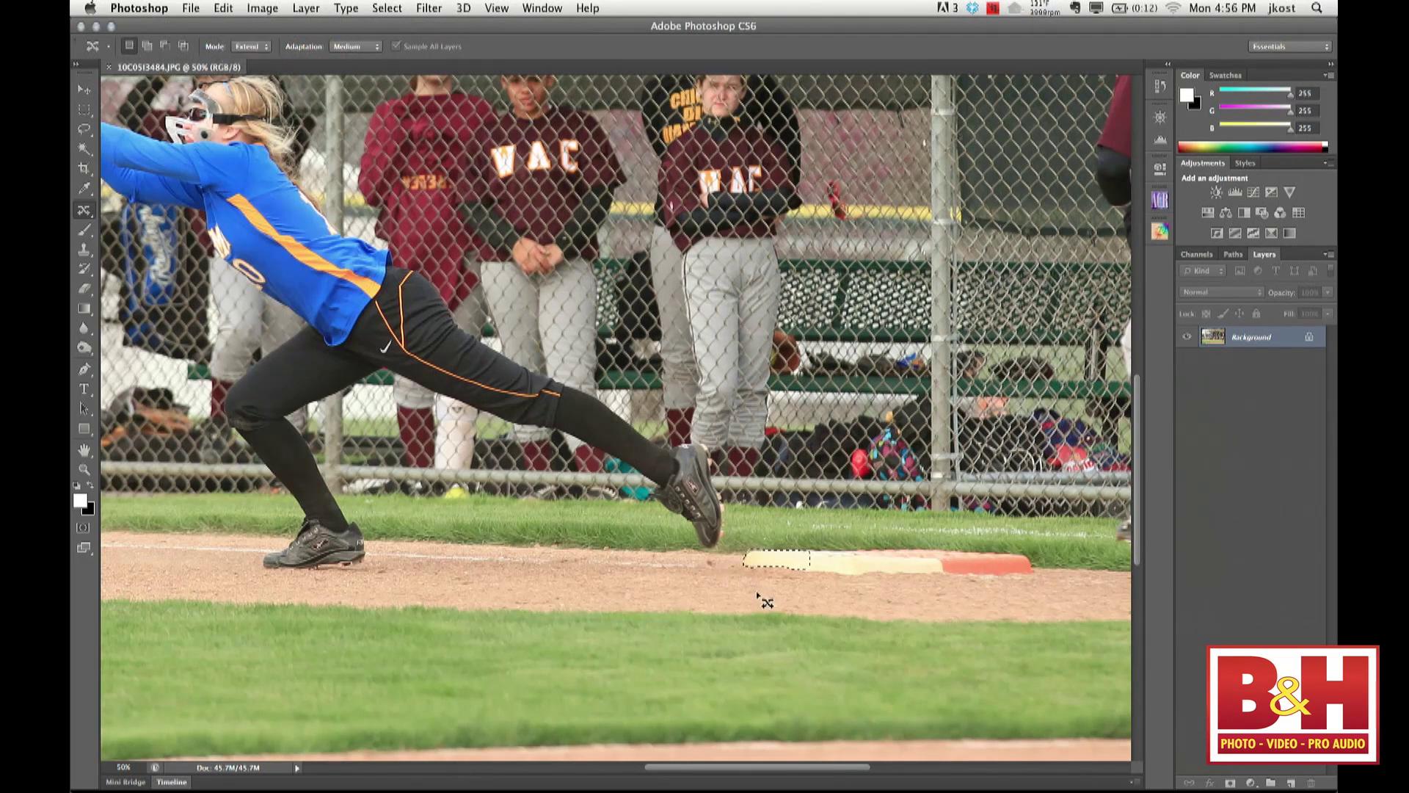
left_click_drag(783, 563, 739, 563)
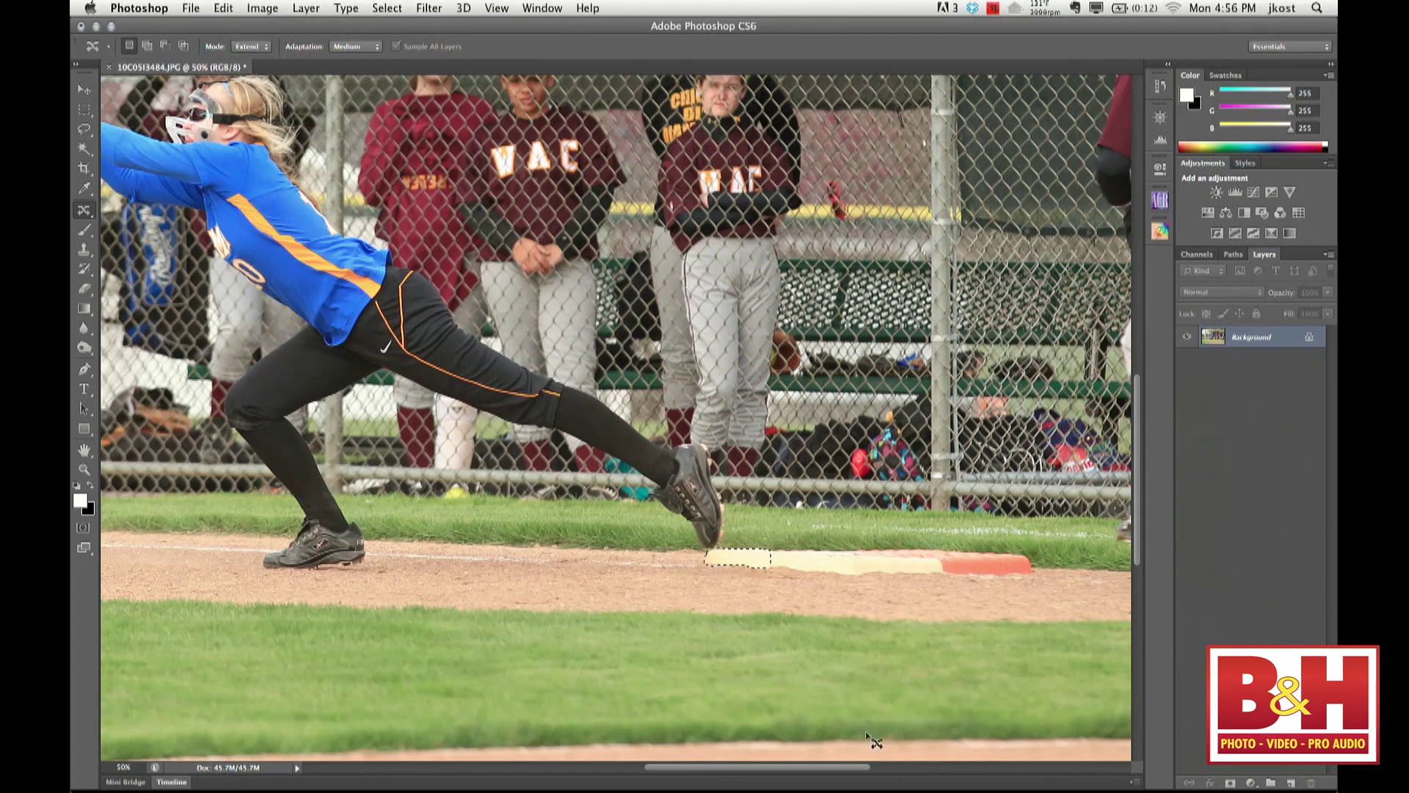
key("super+d")
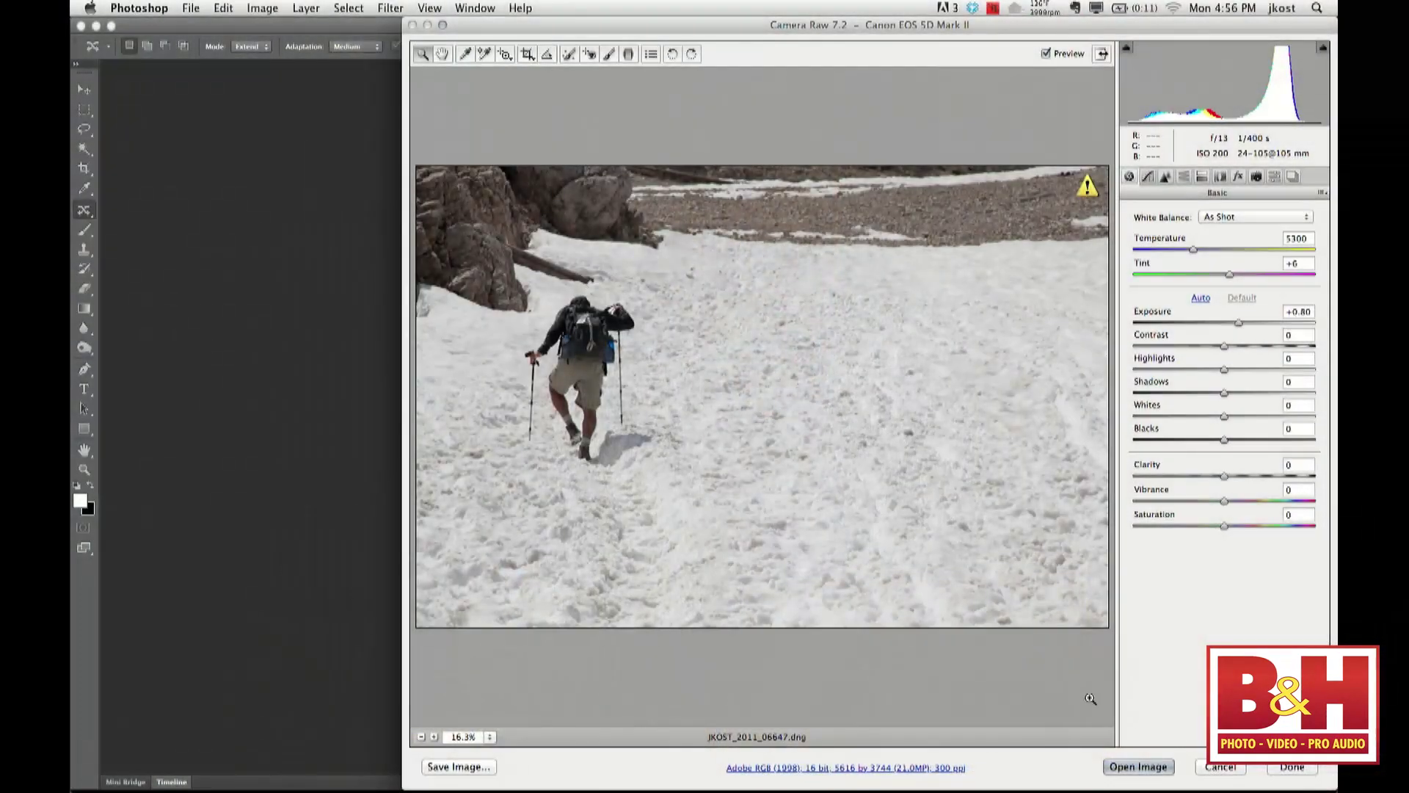
Open the snow photo JKOST_2011_06647.dng and shift the outlined hiker and his shadow toward the middle with Content-Aware Move in Move mode
left_click(1134, 769)
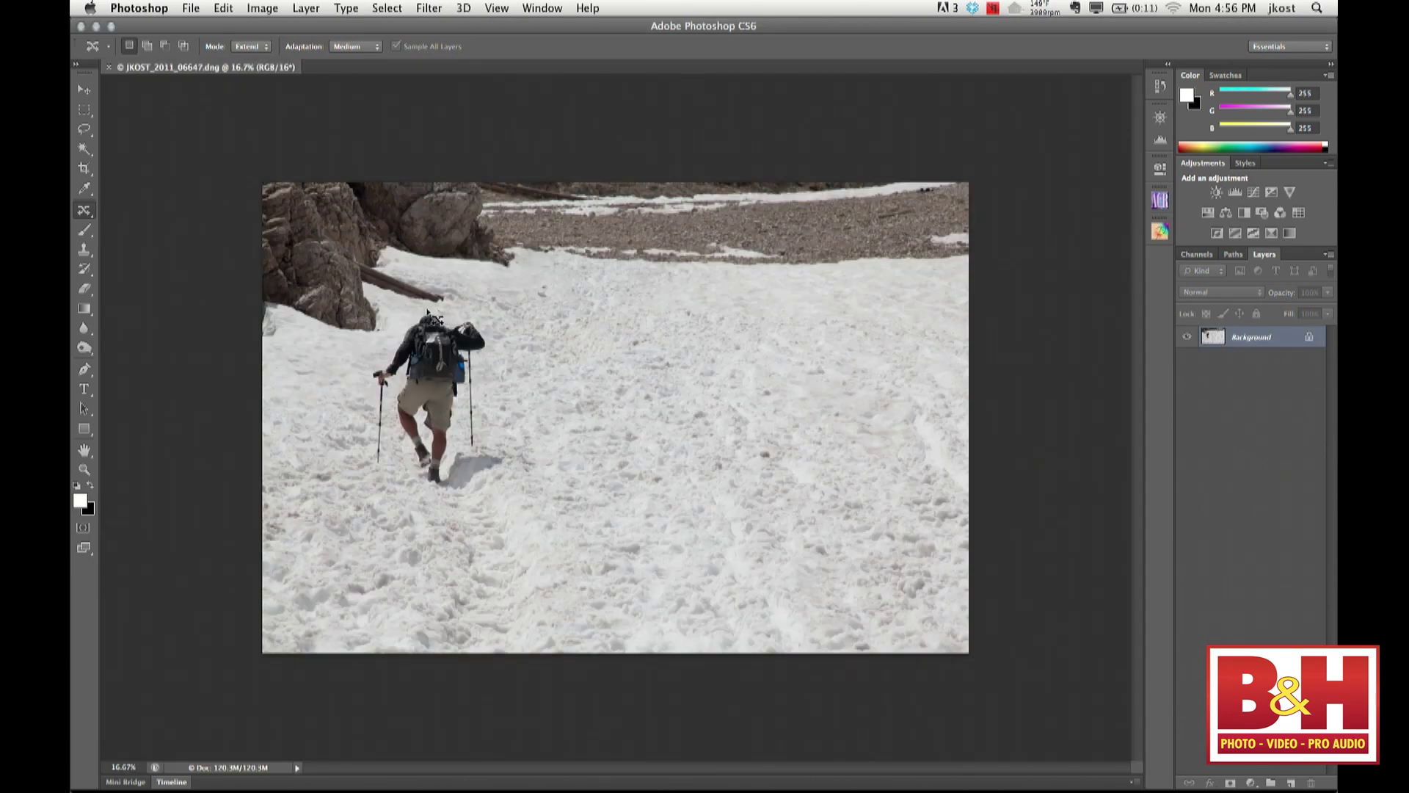
mouse_move(441, 307)
left_mouse_down()
mouse_move(376, 353)
mouse_move(359, 471)
mouse_move(471, 500)
mouse_move(518, 451)
mouse_move(491, 446)
mouse_move(489, 321)
mouse_move(441, 312)
left_mouse_up()
left_click(252, 46)
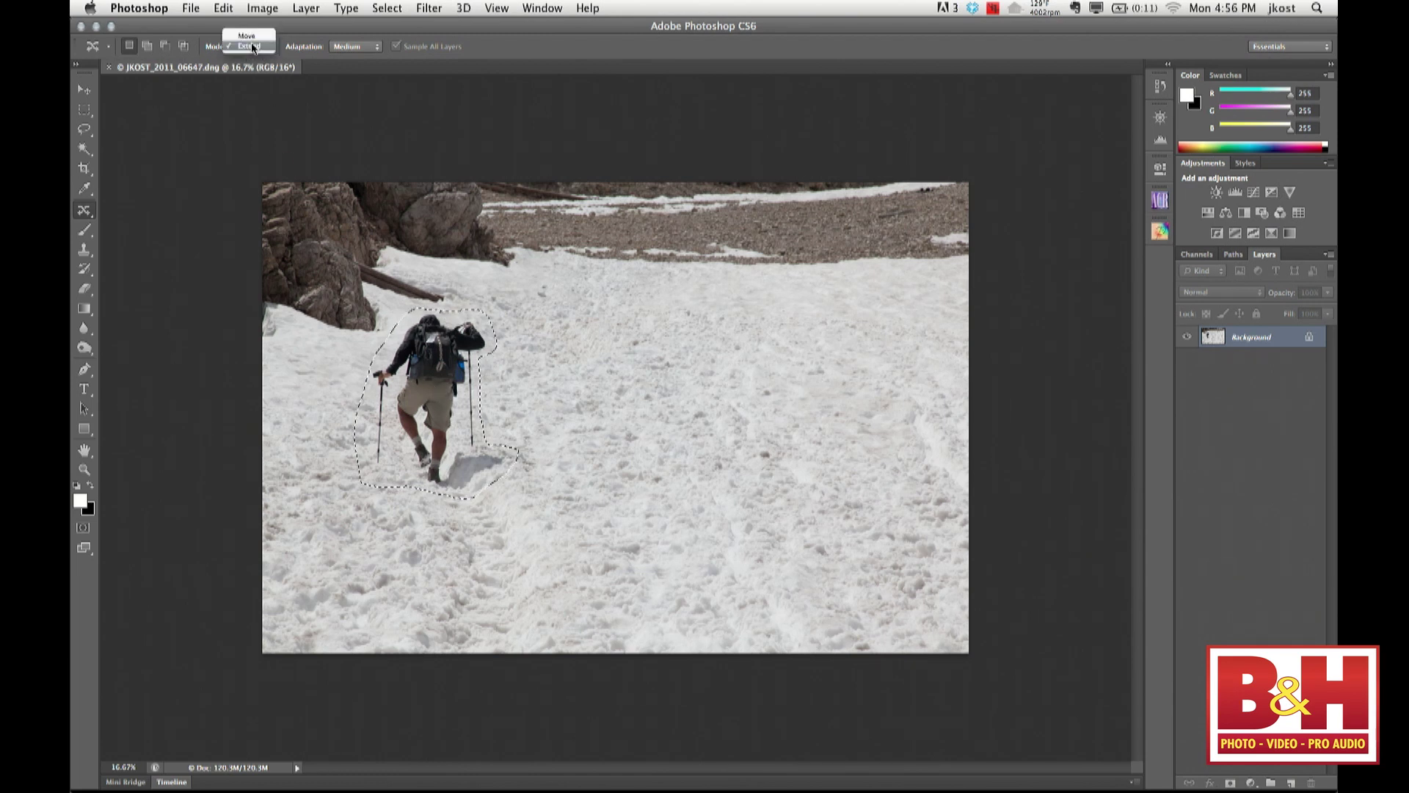
left_click(254, 37)
left_click_drag(438, 411, 676, 411)
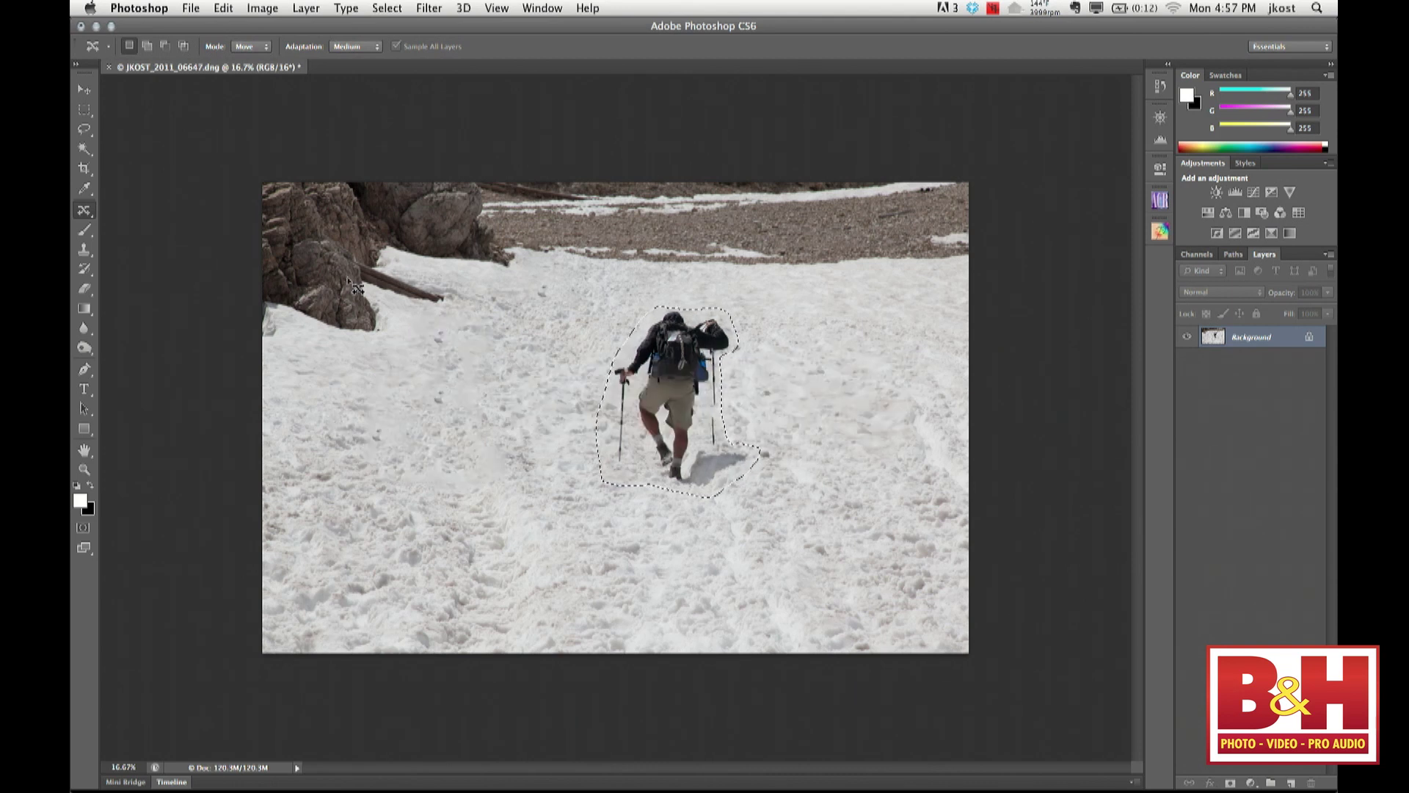
Clear the hiker selection and cycle the Content-Aware Move adaptation through Loose, Very Loose and Strict, ending on Very Strict
left_click(86, 213)
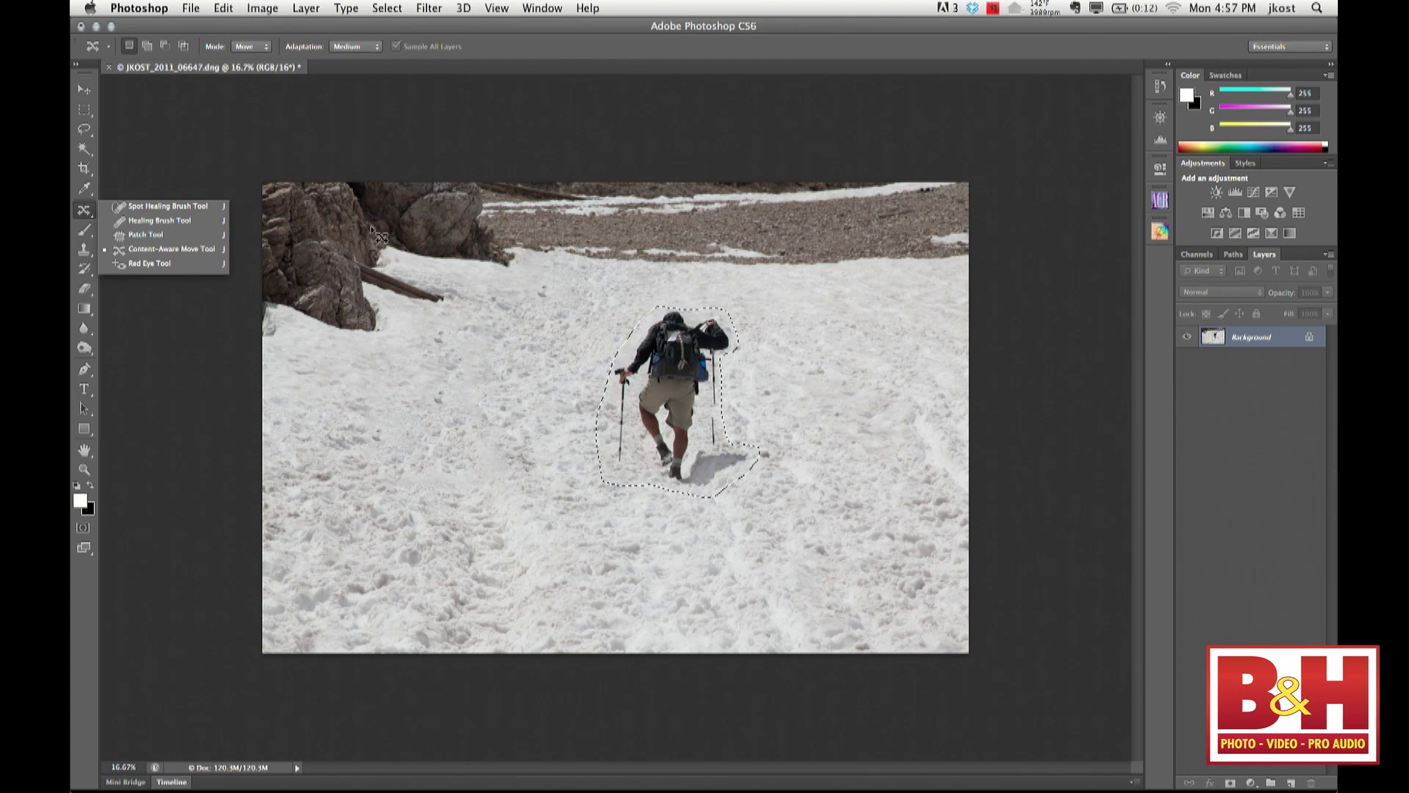
left_click(376, 146)
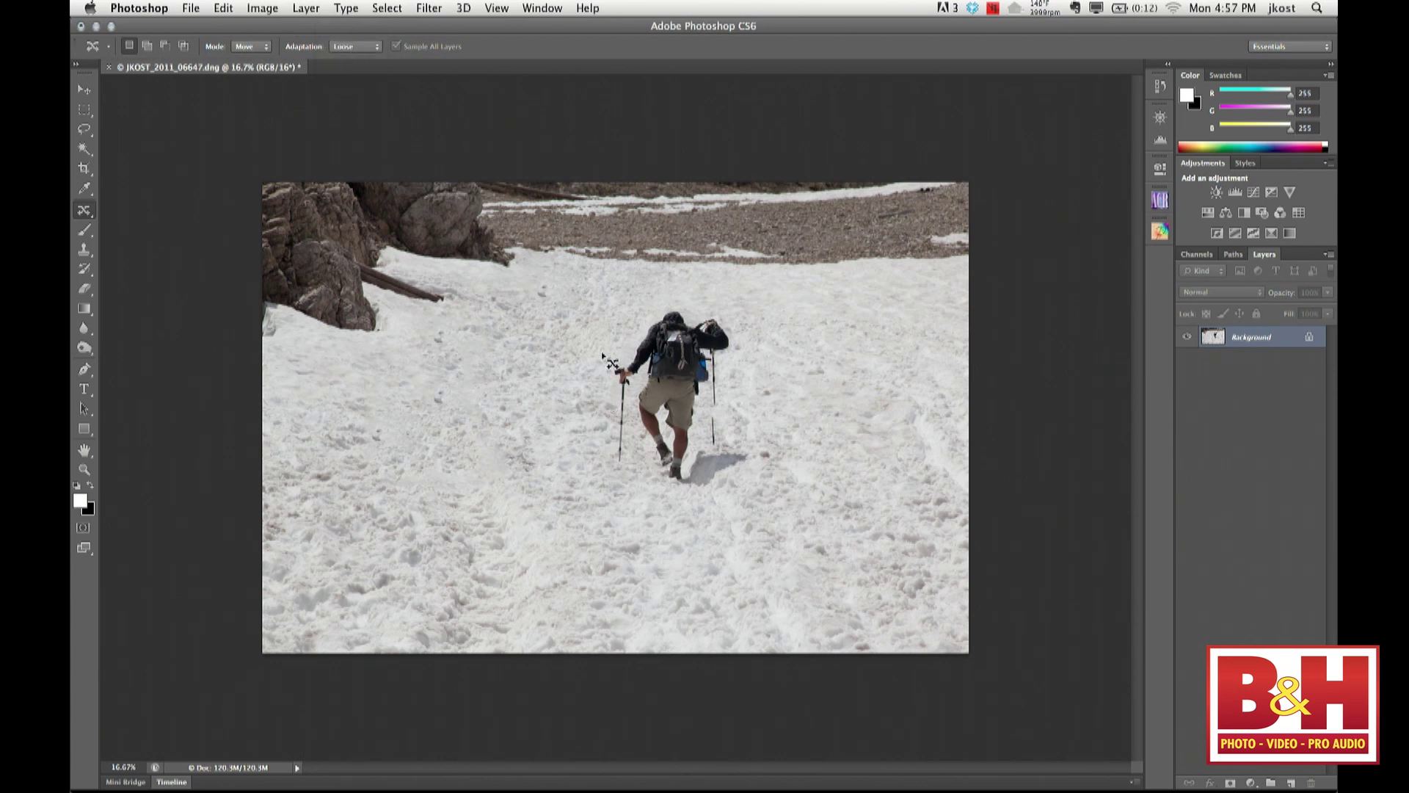
left_click(341, 46)
left_click(351, 56)
left_click(343, 46)
left_click(351, 56)
left_click(354, 47)
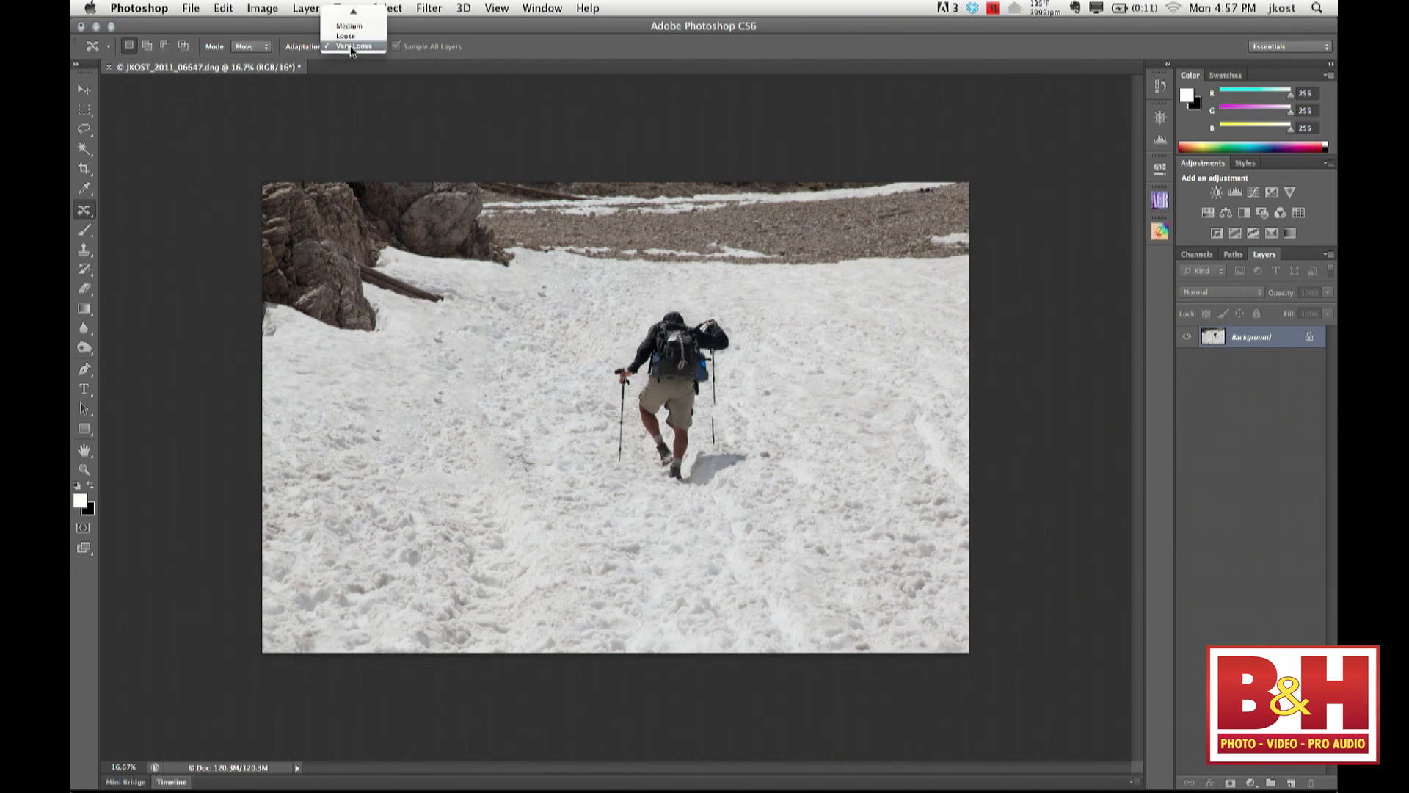
left_click(353, 35)
left_click(351, 44)
left_click(351, 36)
left_click(352, 46)
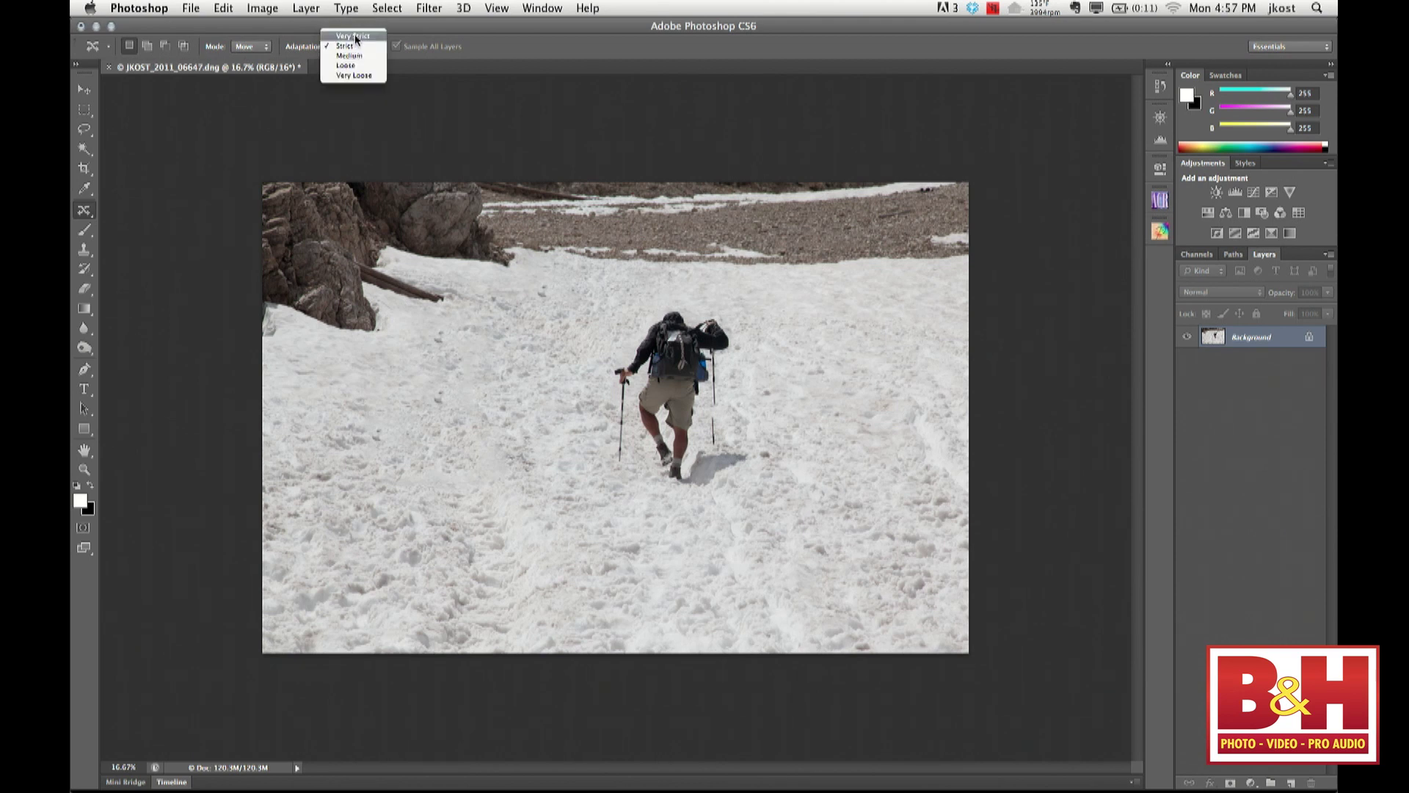
left_click(351, 36)
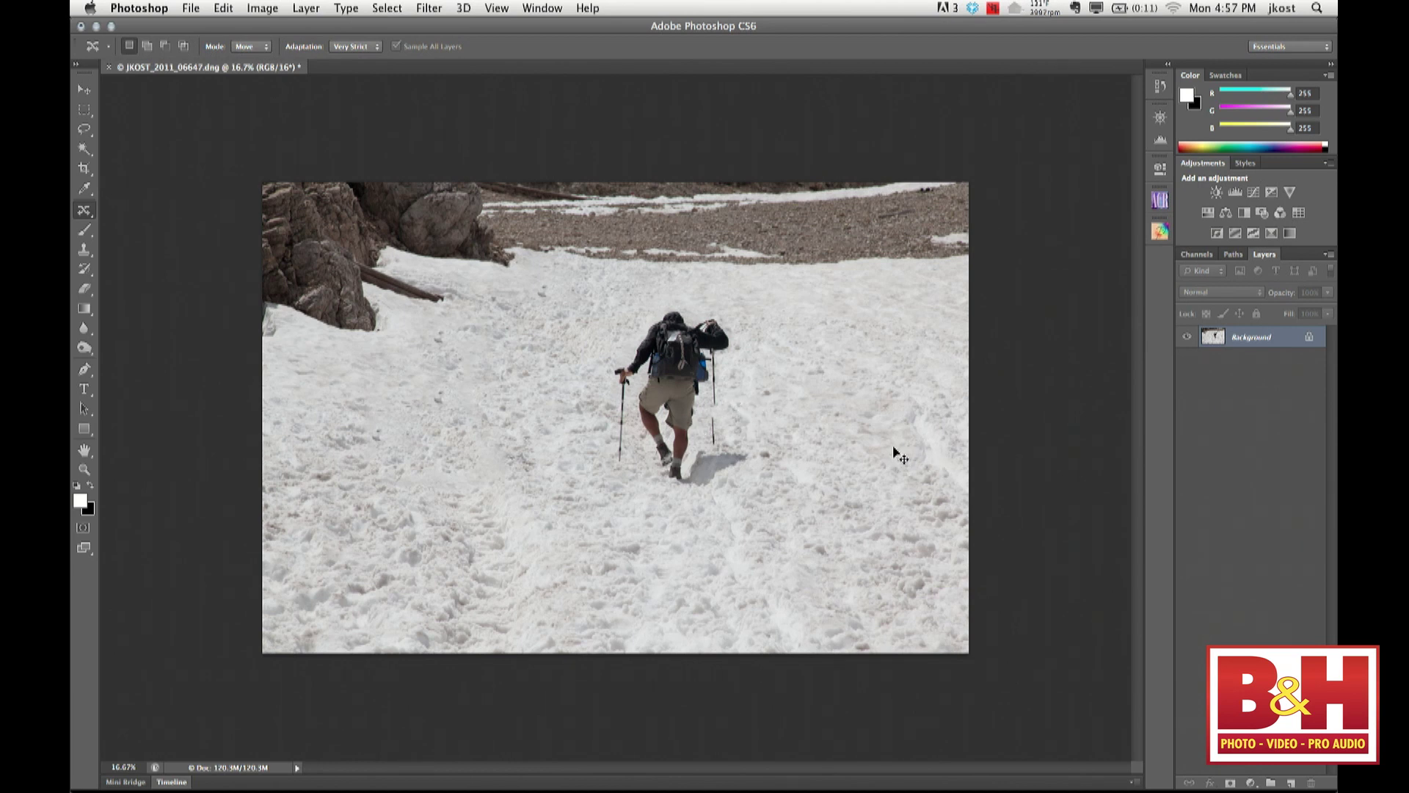
Close the hiker photo without saving, switch to Bridge, and open the 02 ACR folder
key("super+w")
left_click(656, 279)
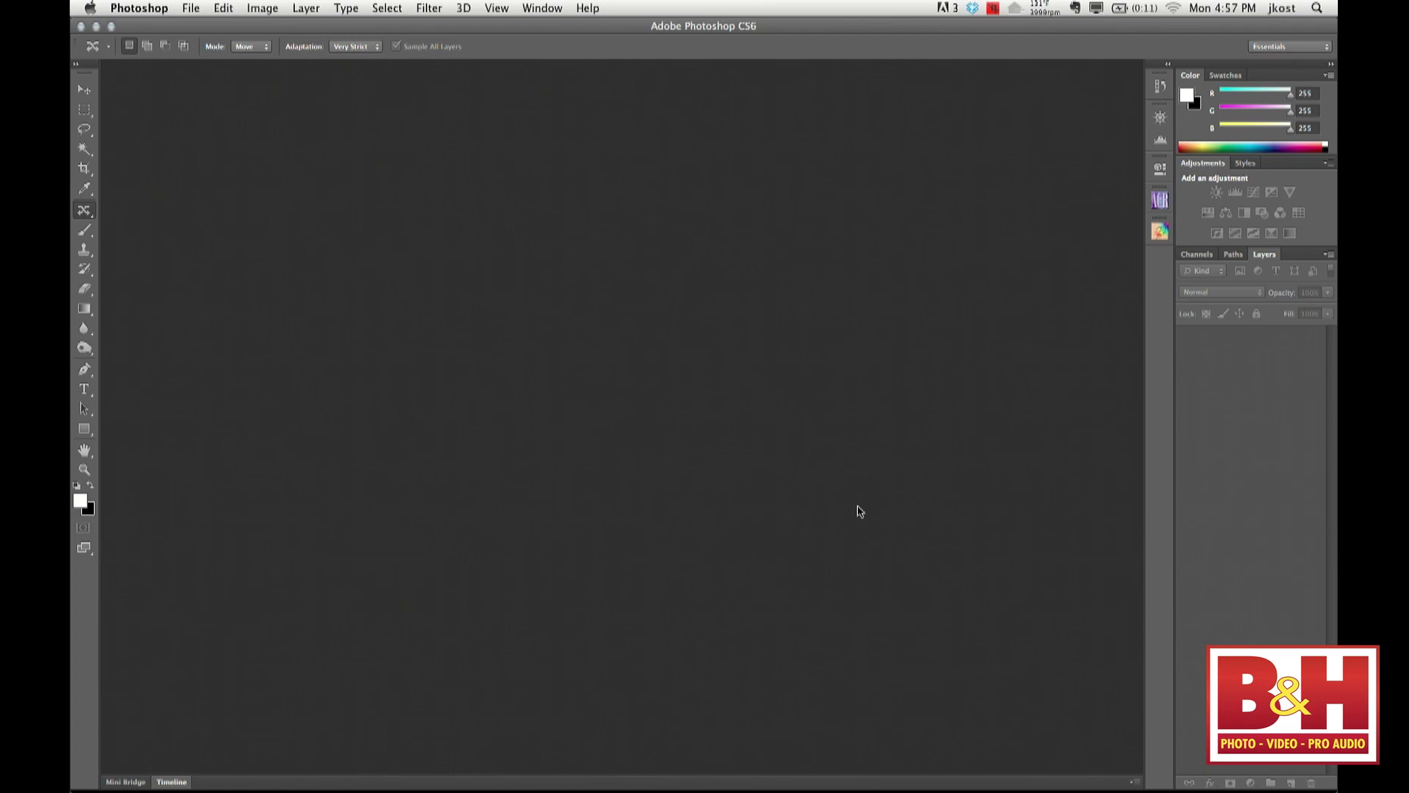
key("super+alt+o")
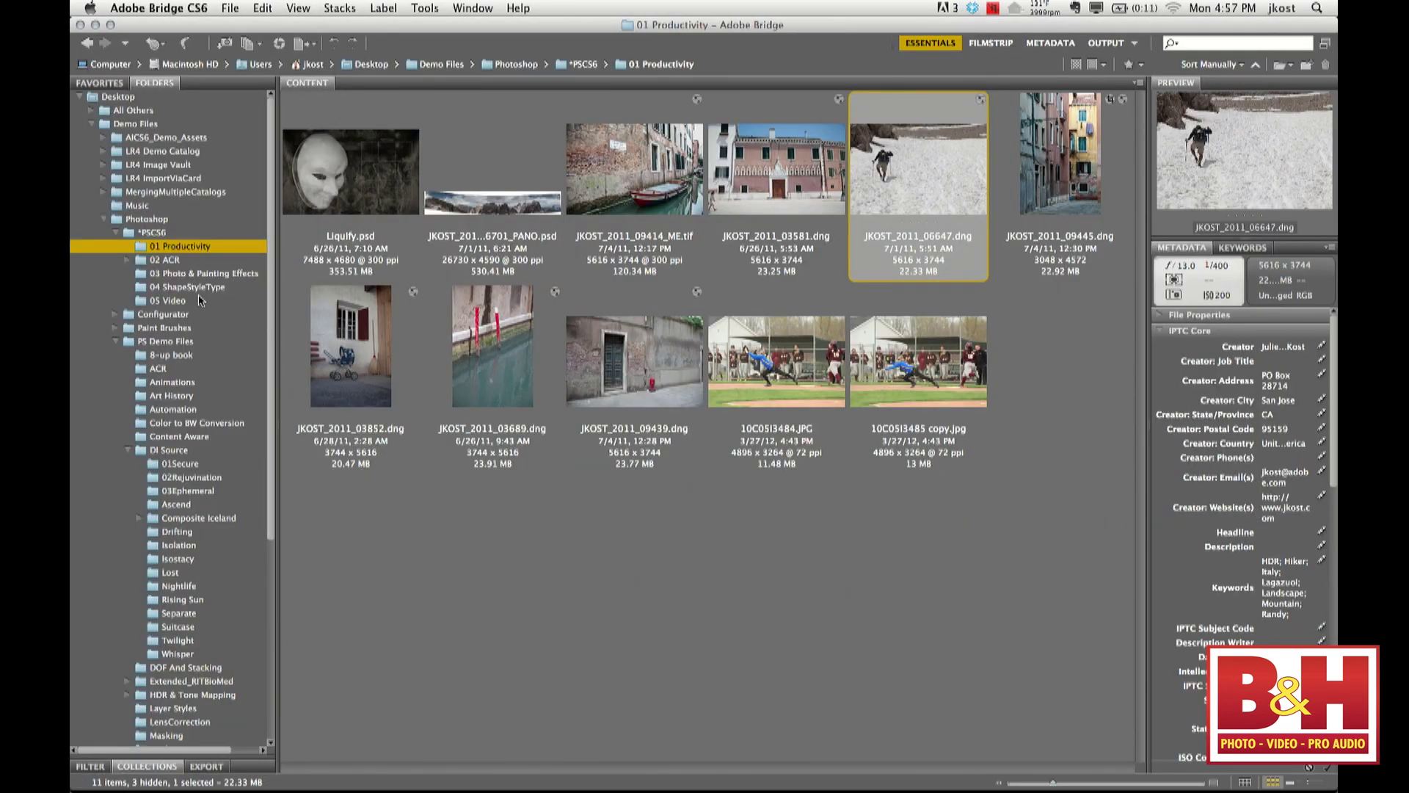
left_click(176, 260)
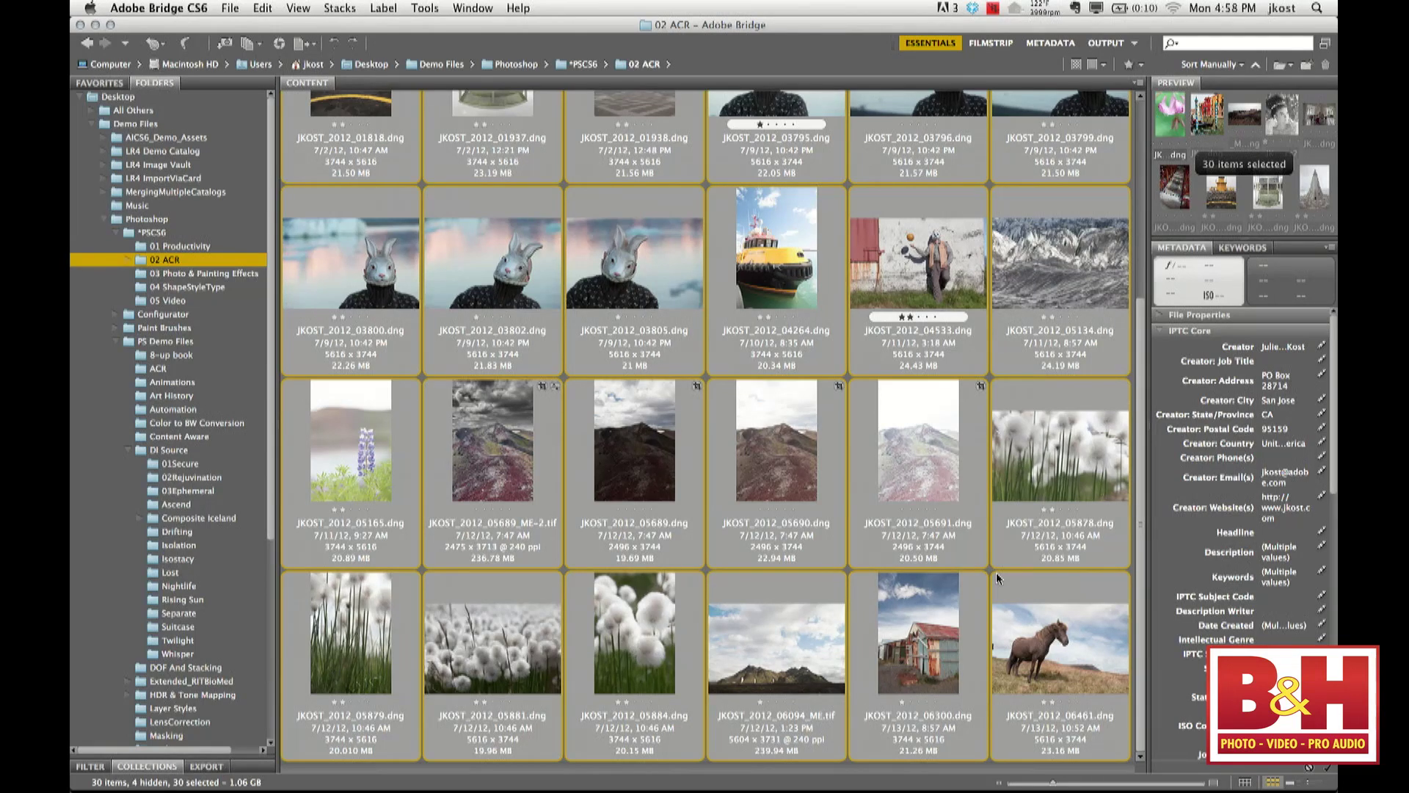
Open the selected photos in Camera Raw, expand it to full screen, and display the rocky beach photo _MG_1484.dng
left_click(290, 50)
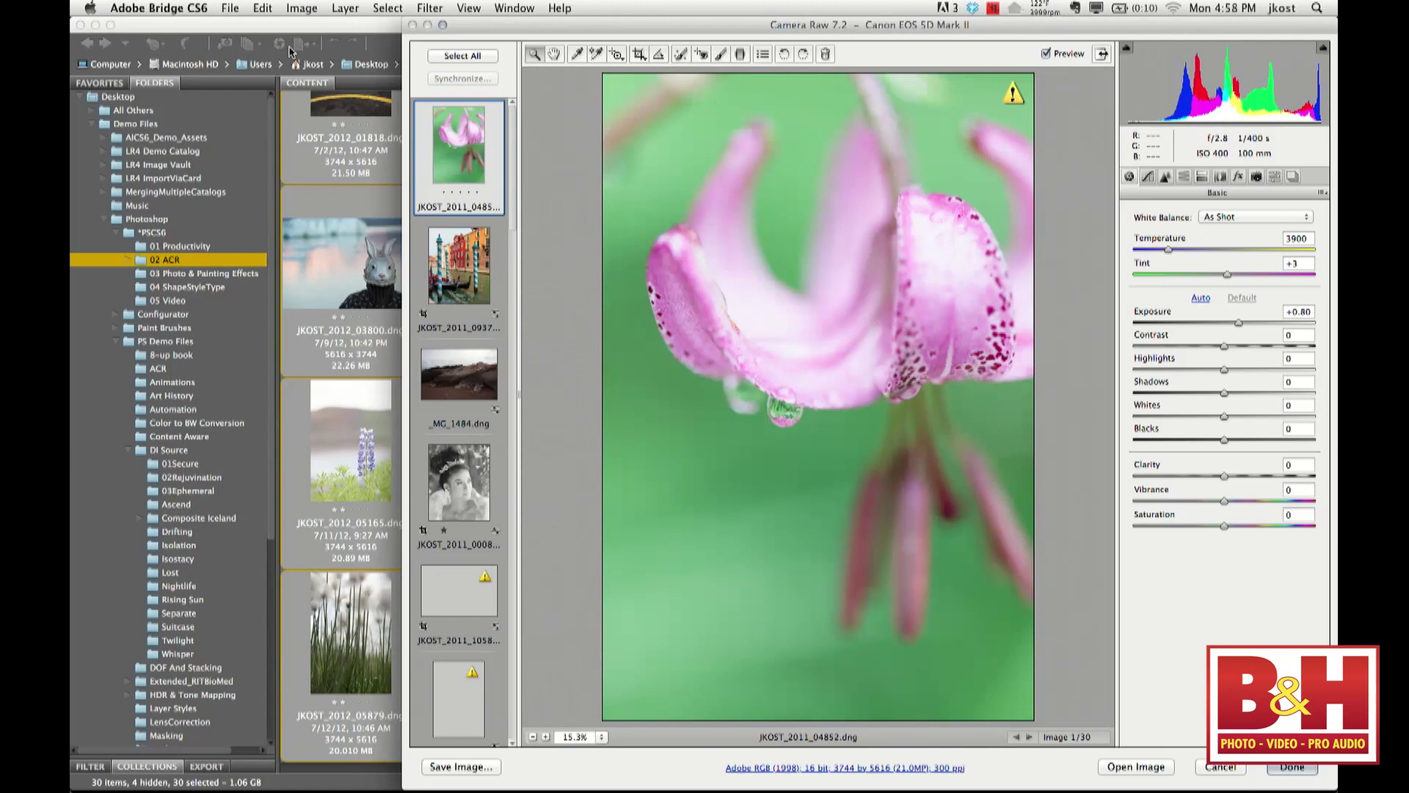
left_click(1101, 54)
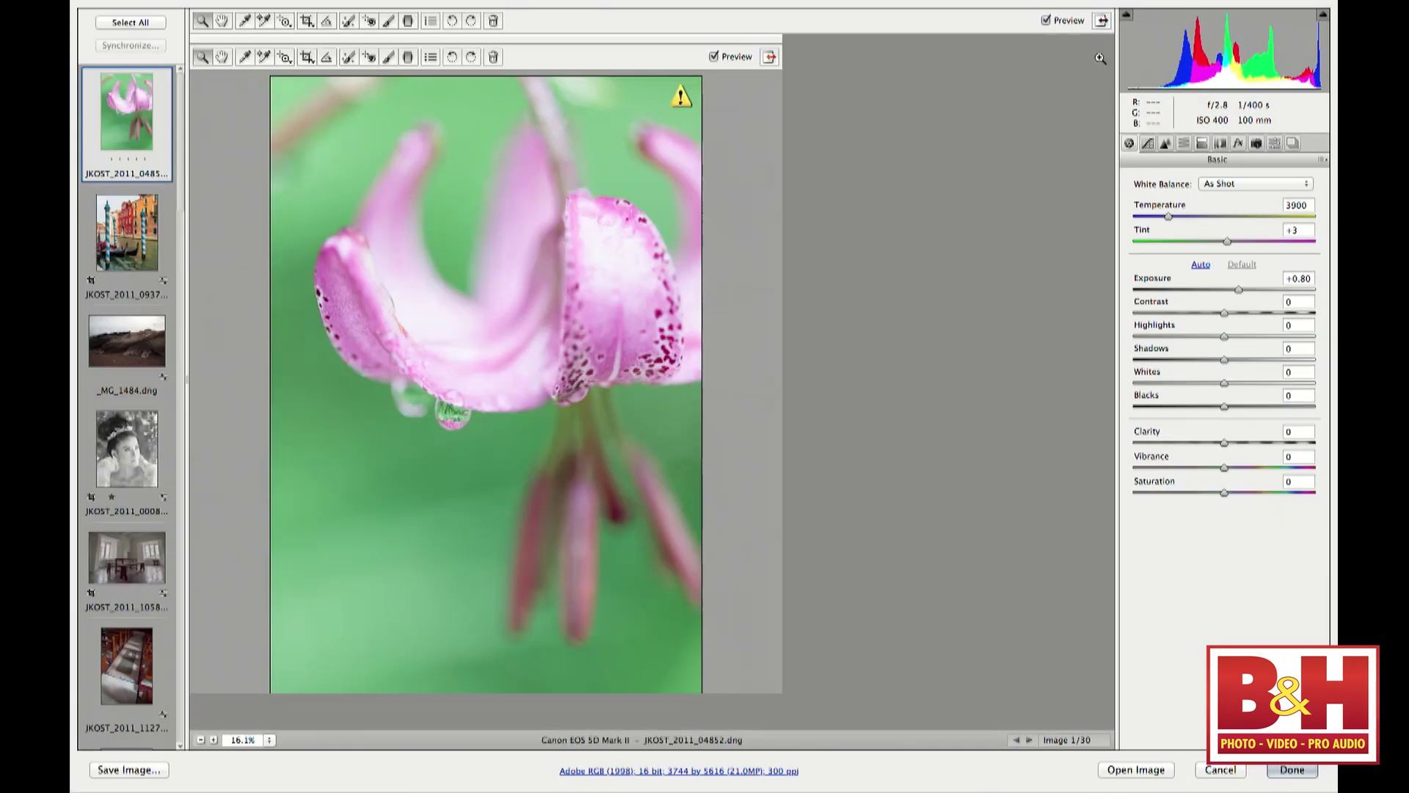
left_click_drag(180, 136, 246, 72)
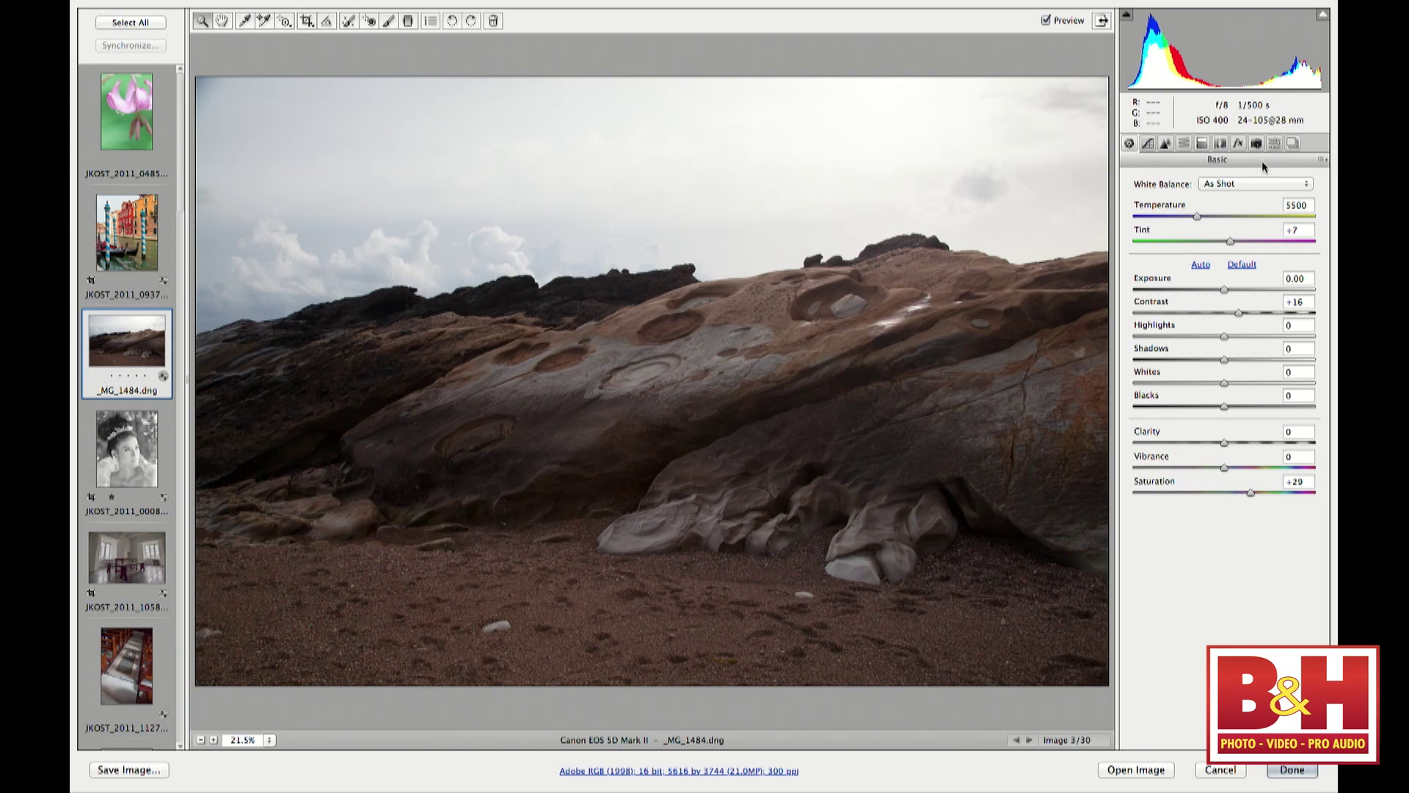
Switch the rocky beach photo to process version 2010, inspect its Basic controls, and set the process back to 2012 (Current)
left_click(1255, 143)
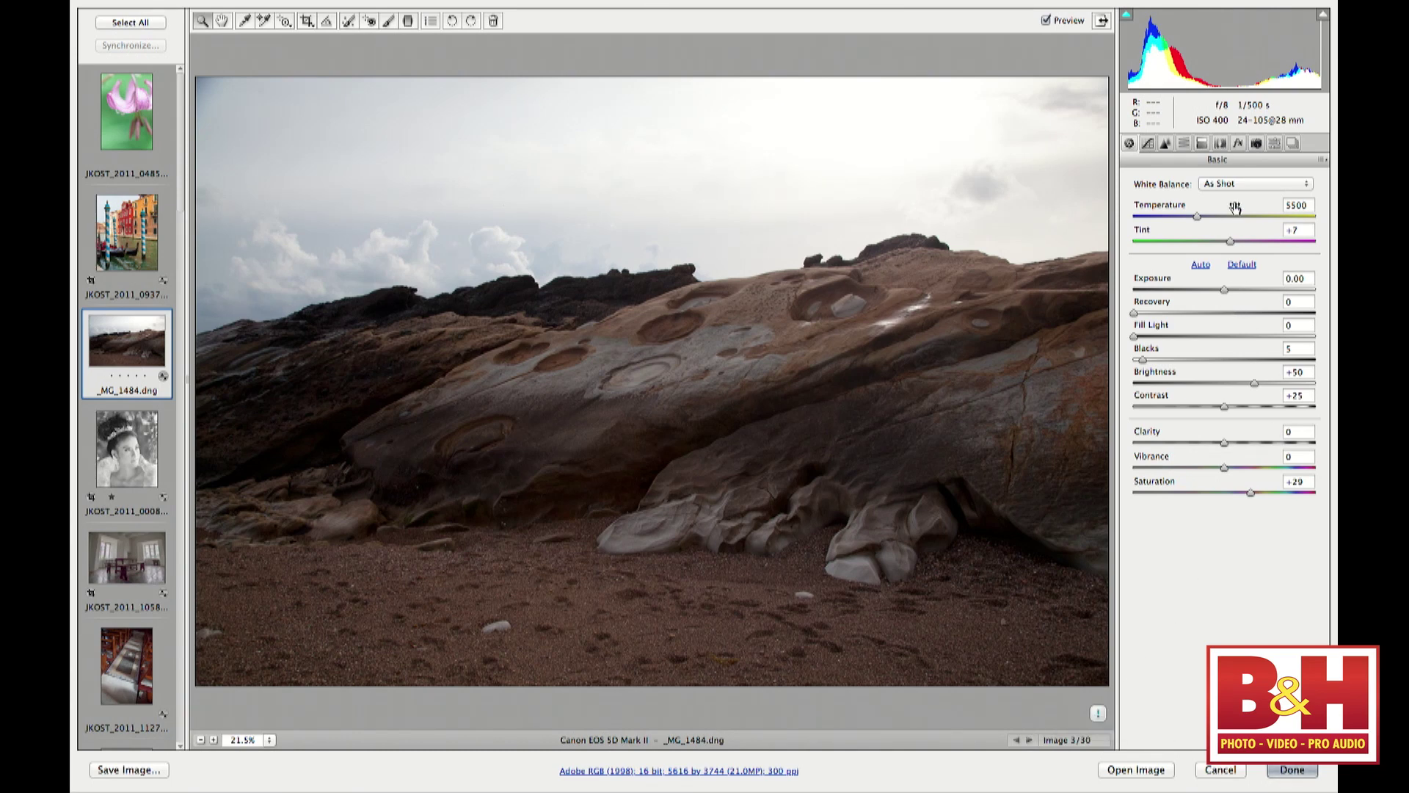
left_click(1256, 141)
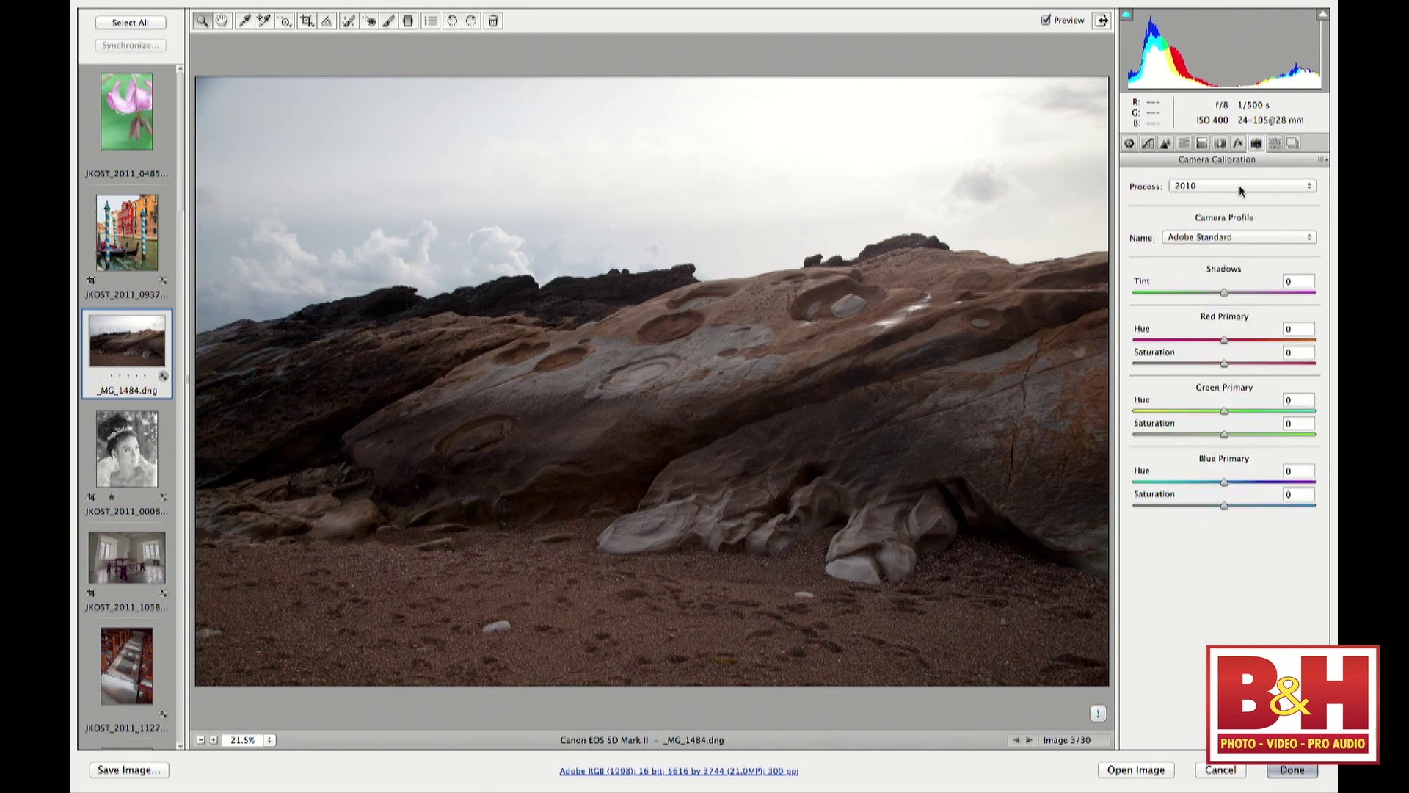
left_click(1238, 186)
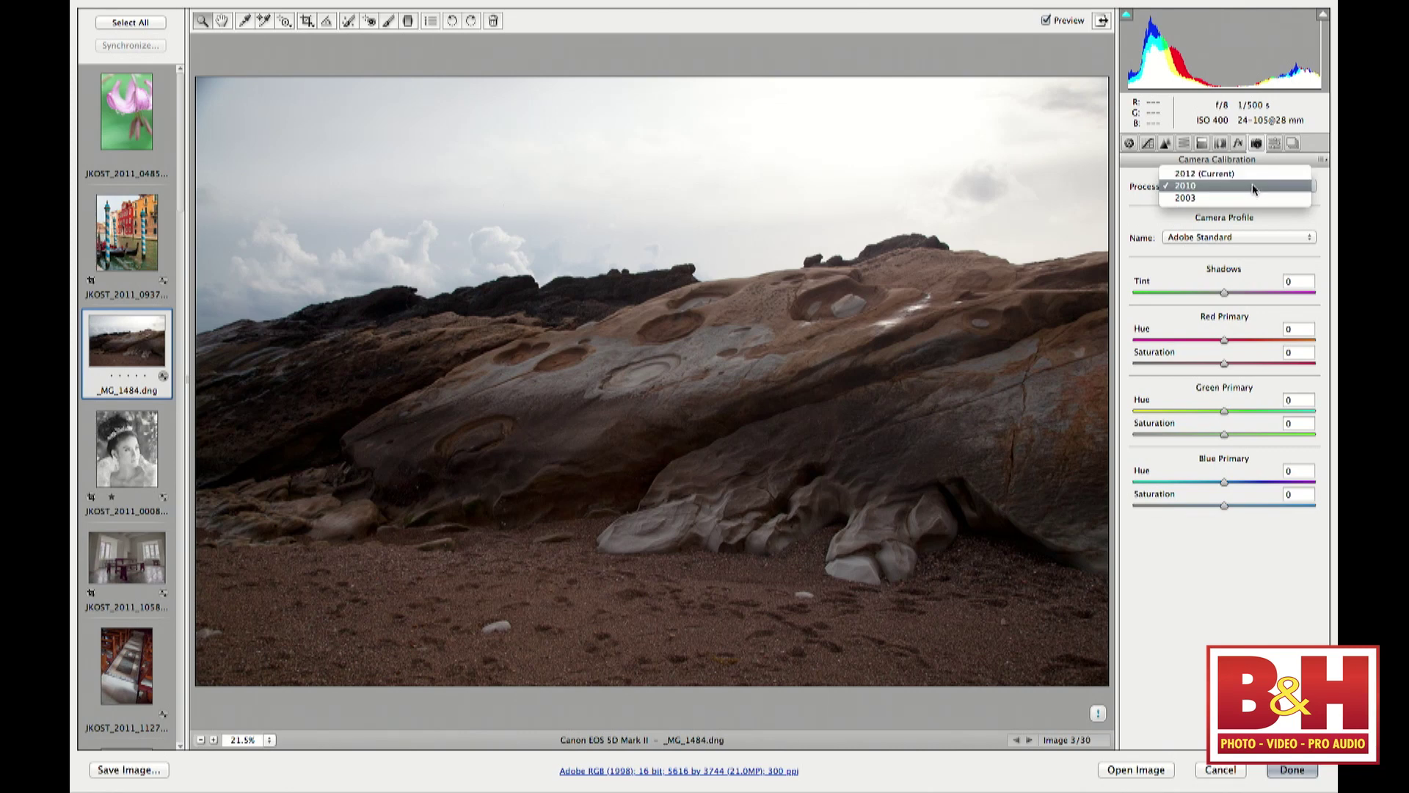
left_click(1257, 174)
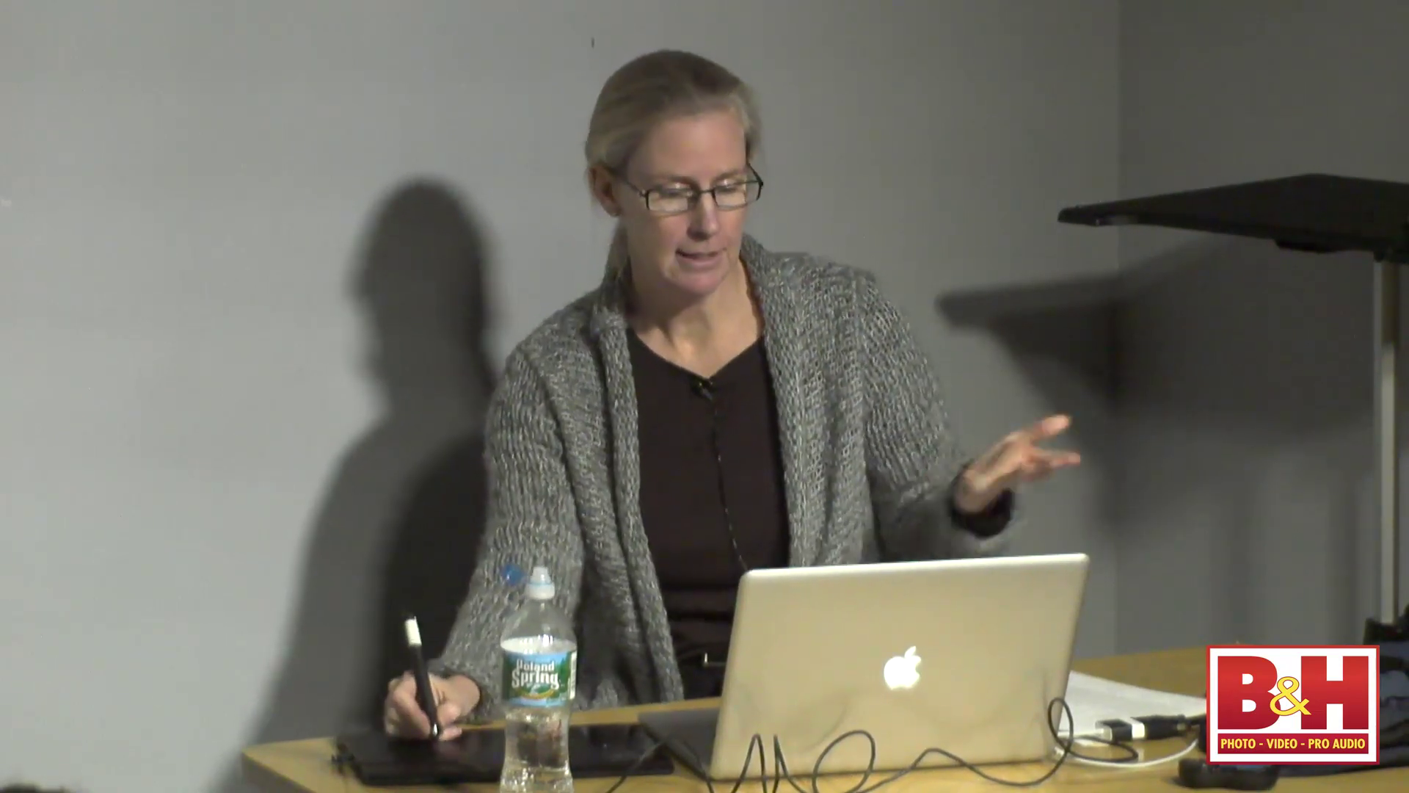
Try Exposure +0.65, Contrast +9, Highlights -60 and Shadows +33 on the rocky beach photo
left_click_drag(1202, 291, 1227, 332)
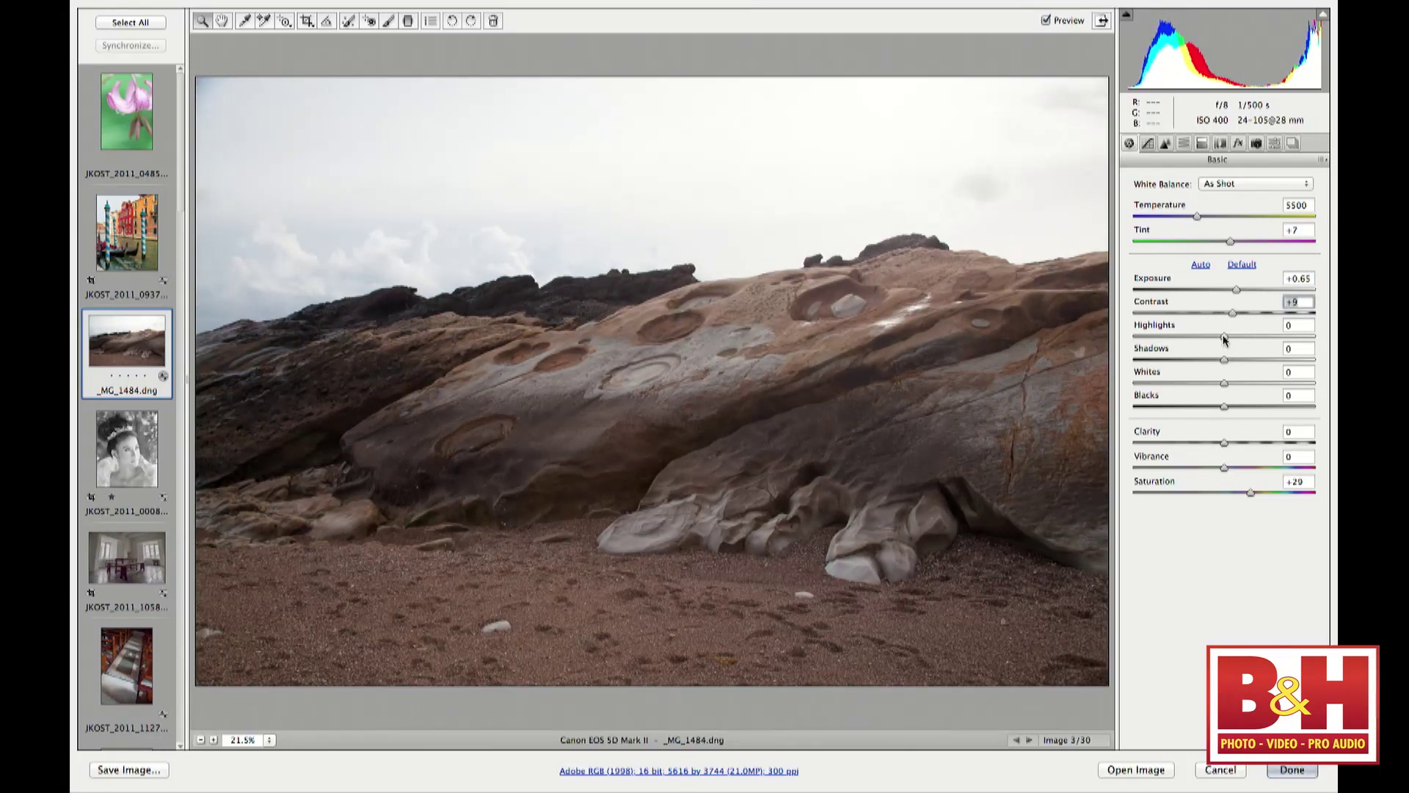
left_click_drag(1224, 338, 1253, 361)
left_click(1211, 364)
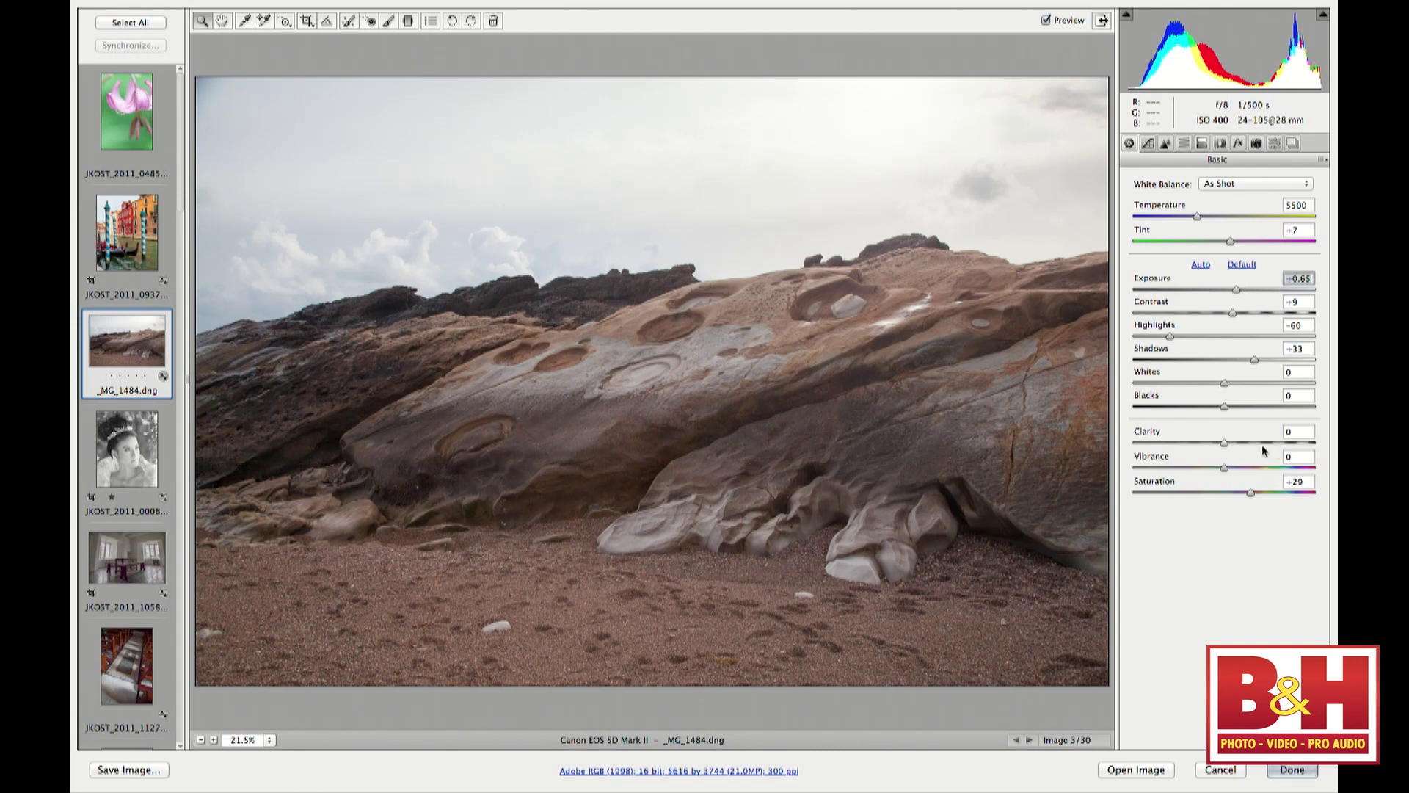
Restore the default settings of the rocky beach photo and set Whites to -100
left_click(1325, 161)
left_click(1291, 194)
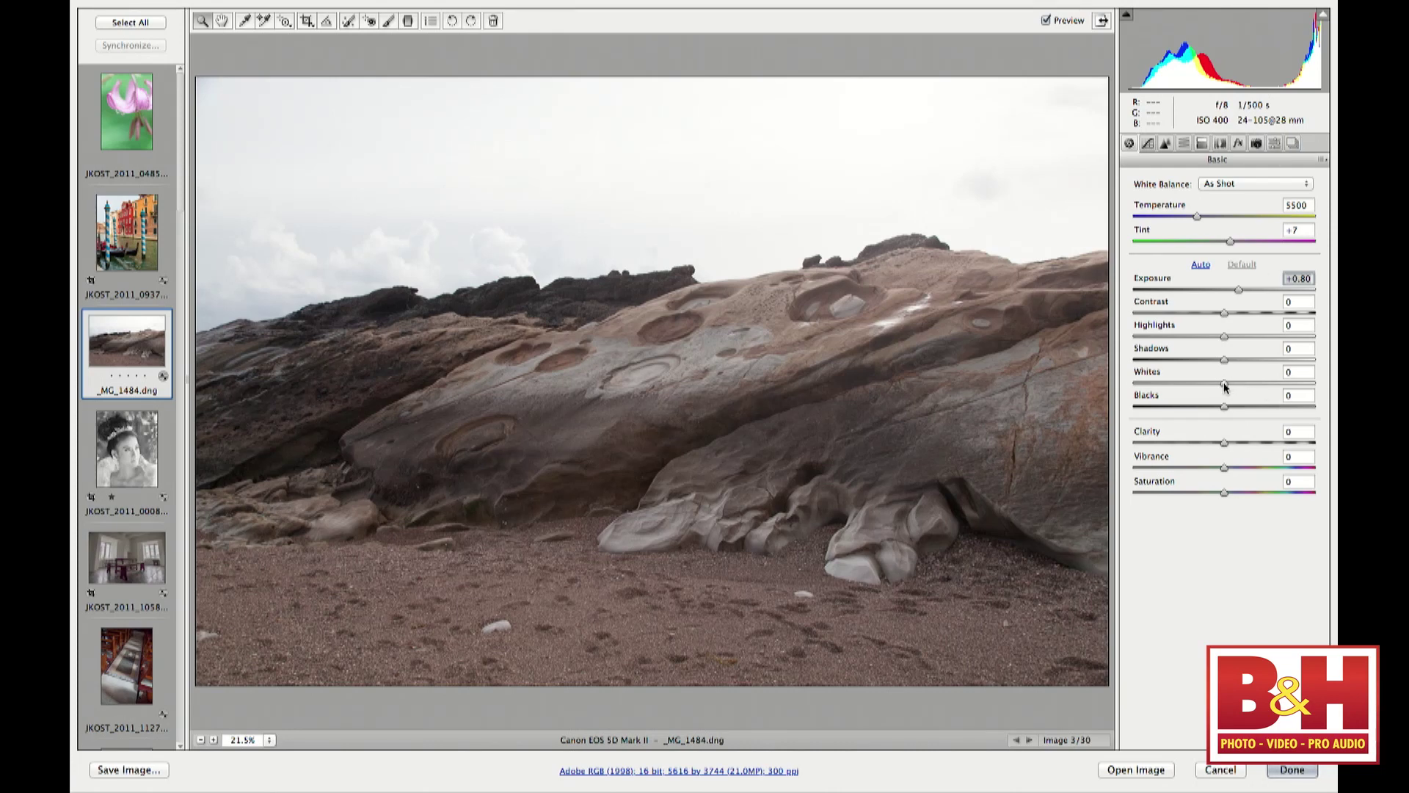
left_click_drag(1221, 384, 1122, 385)
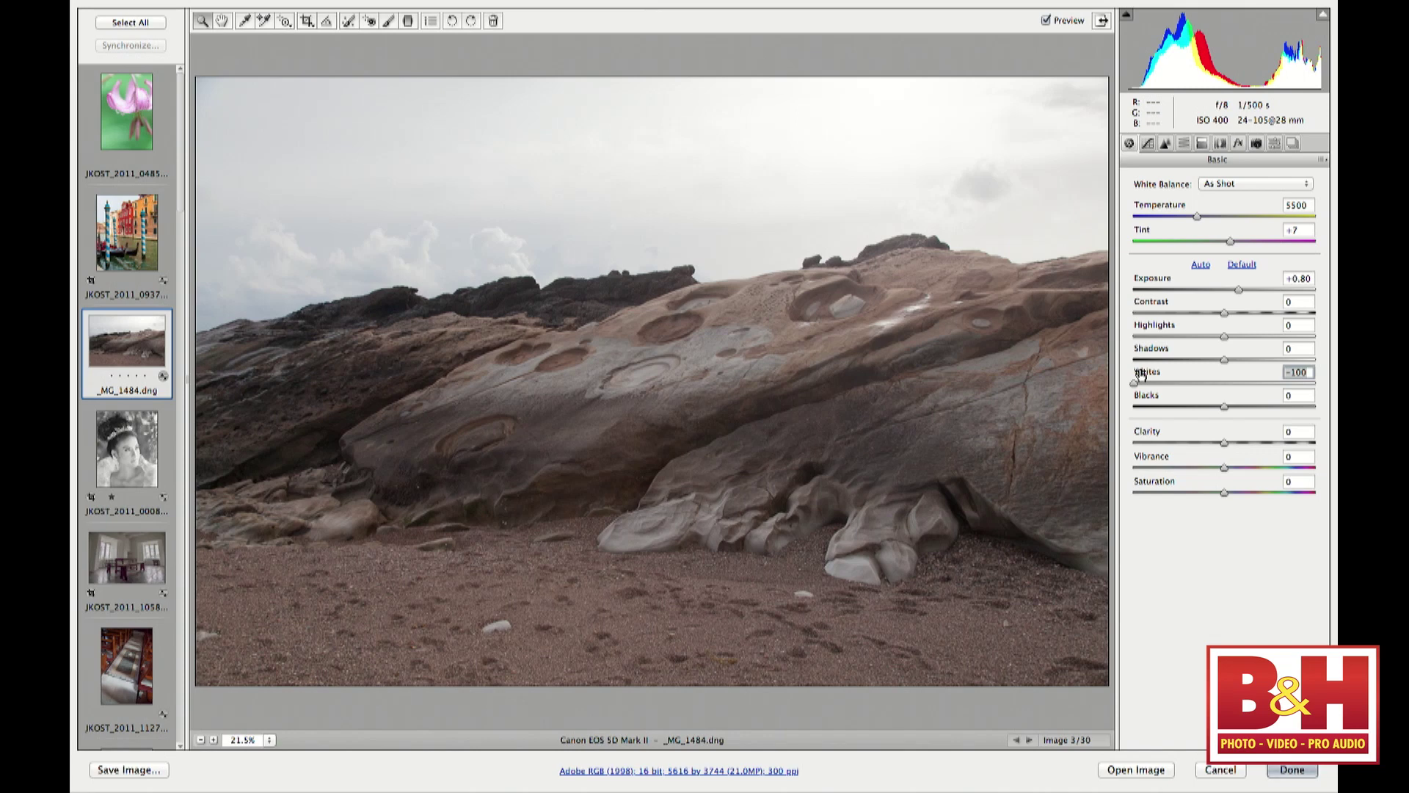
Turn on the highlight clipping warning and set Highlights to -100, keeping Whites at -100
left_click(1321, 15)
mouse_move(1149, 386)
left_mouse_down()
mouse_move(1228, 388)
mouse_move(1130, 380)
left_mouse_up()
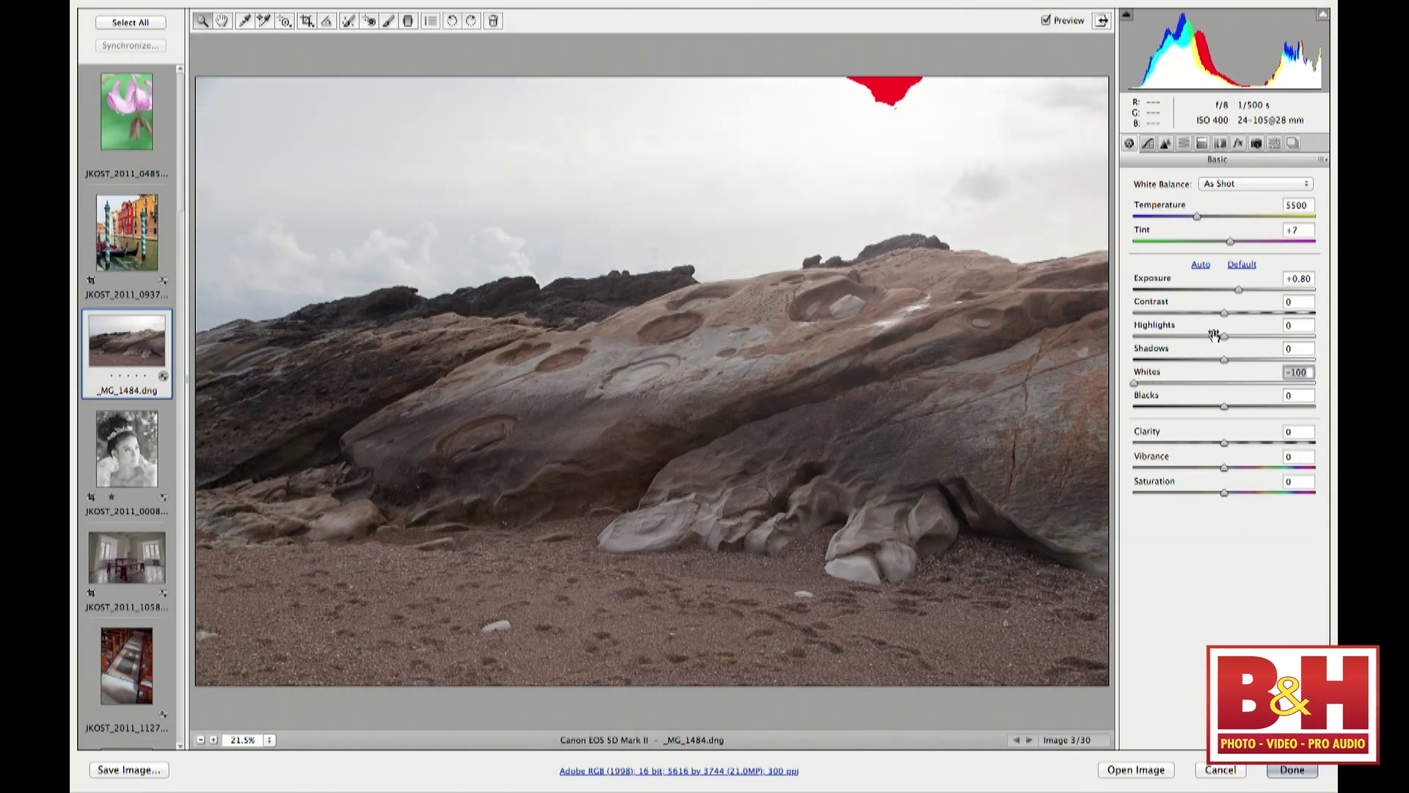
left_click_drag(1224, 337, 1130, 339)
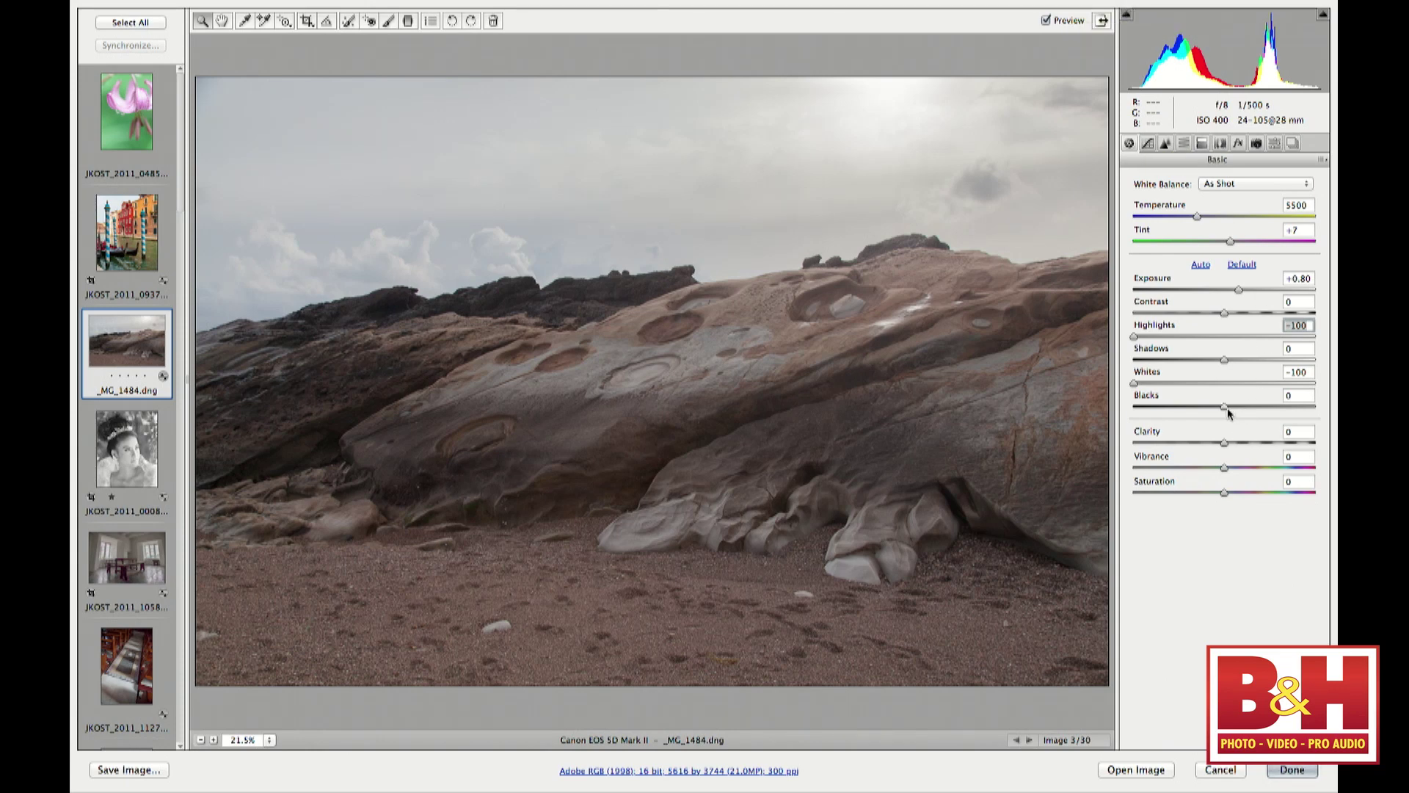
Darken the rocky beach photo's Blacks to -18 and raise its Shadows to +100
left_click_drag(1223, 407, 1158, 408)
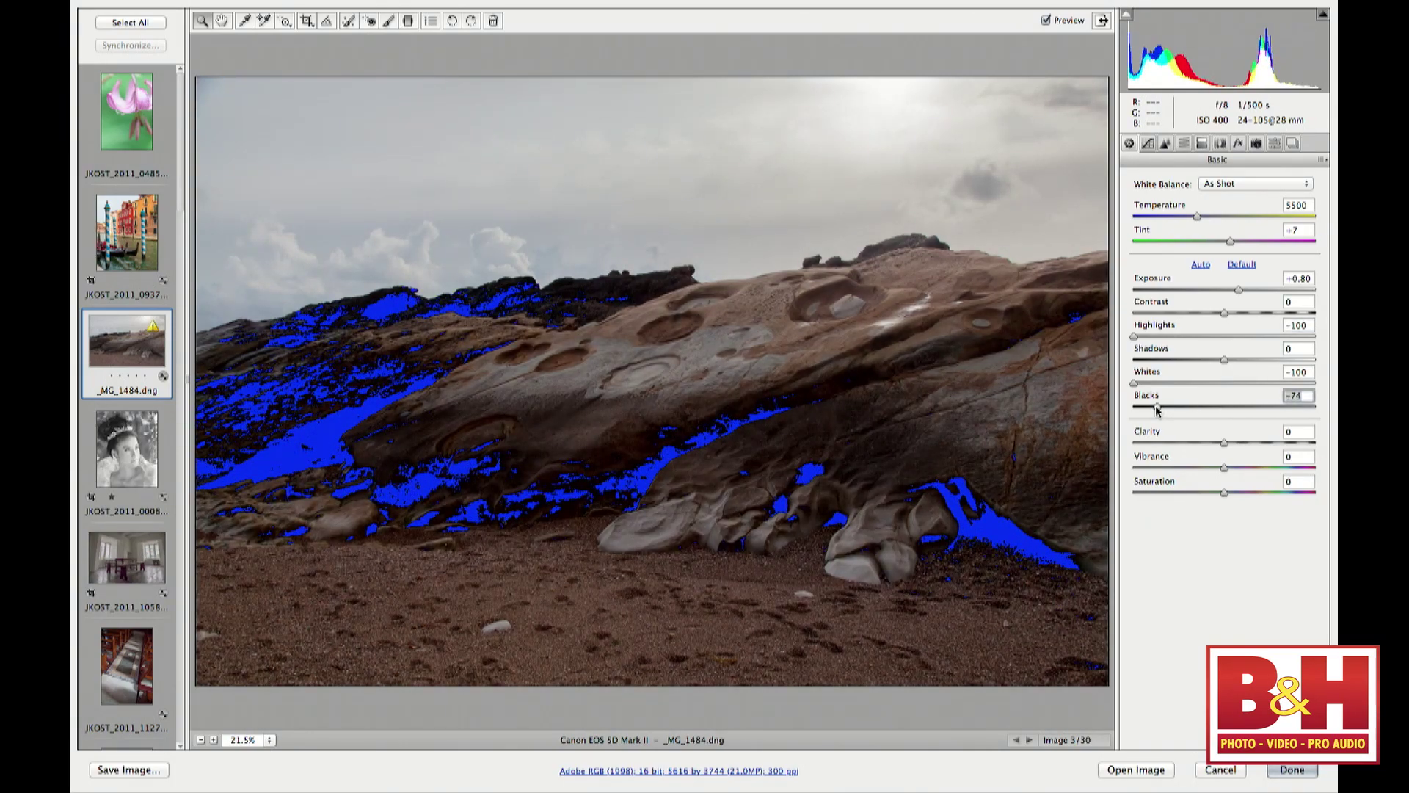
left_click_drag(1160, 408, 1205, 411)
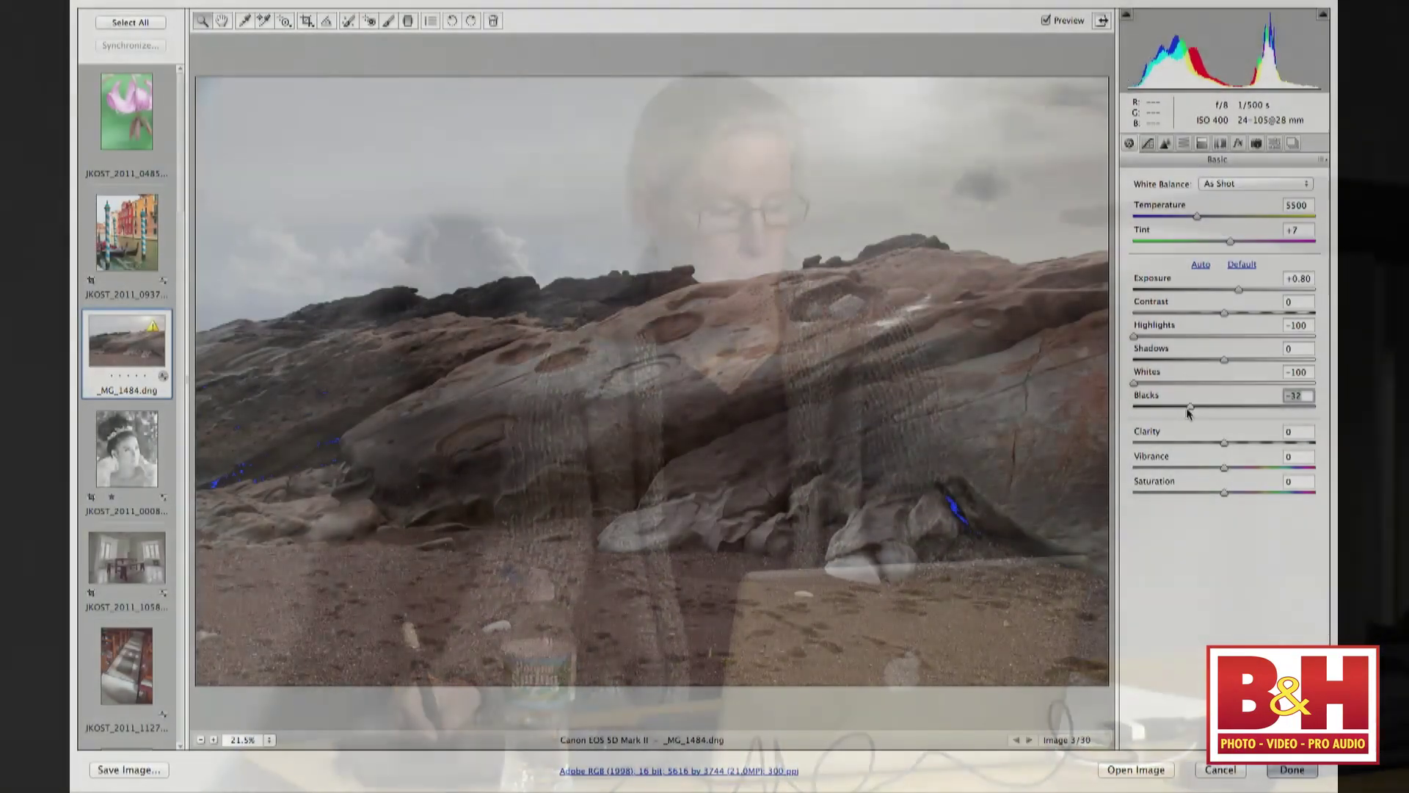
mouse_move(1189, 412)
left_mouse_down()
mouse_move(1173, 412)
mouse_move(1207, 411)
left_mouse_up()
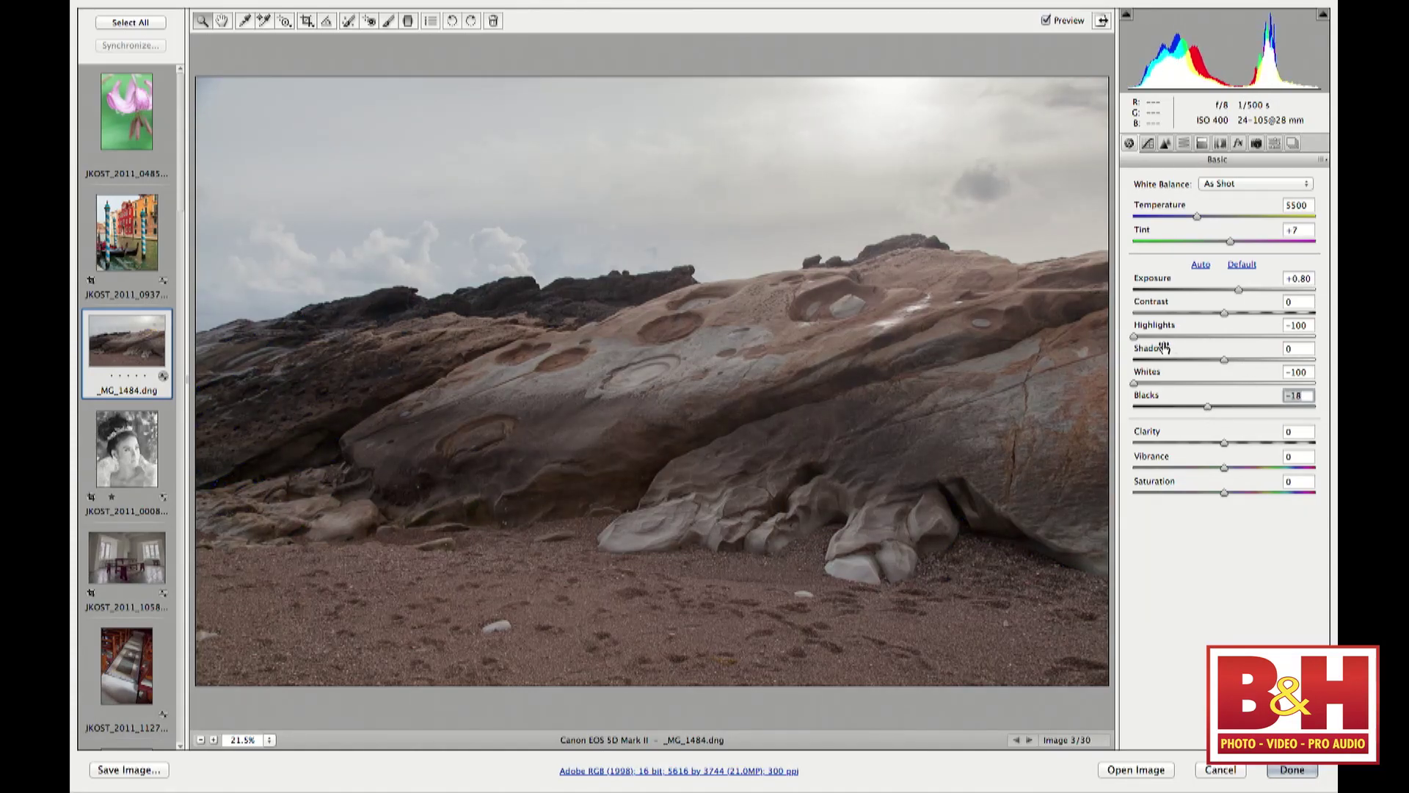
left_click_drag(1244, 361, 1319, 359)
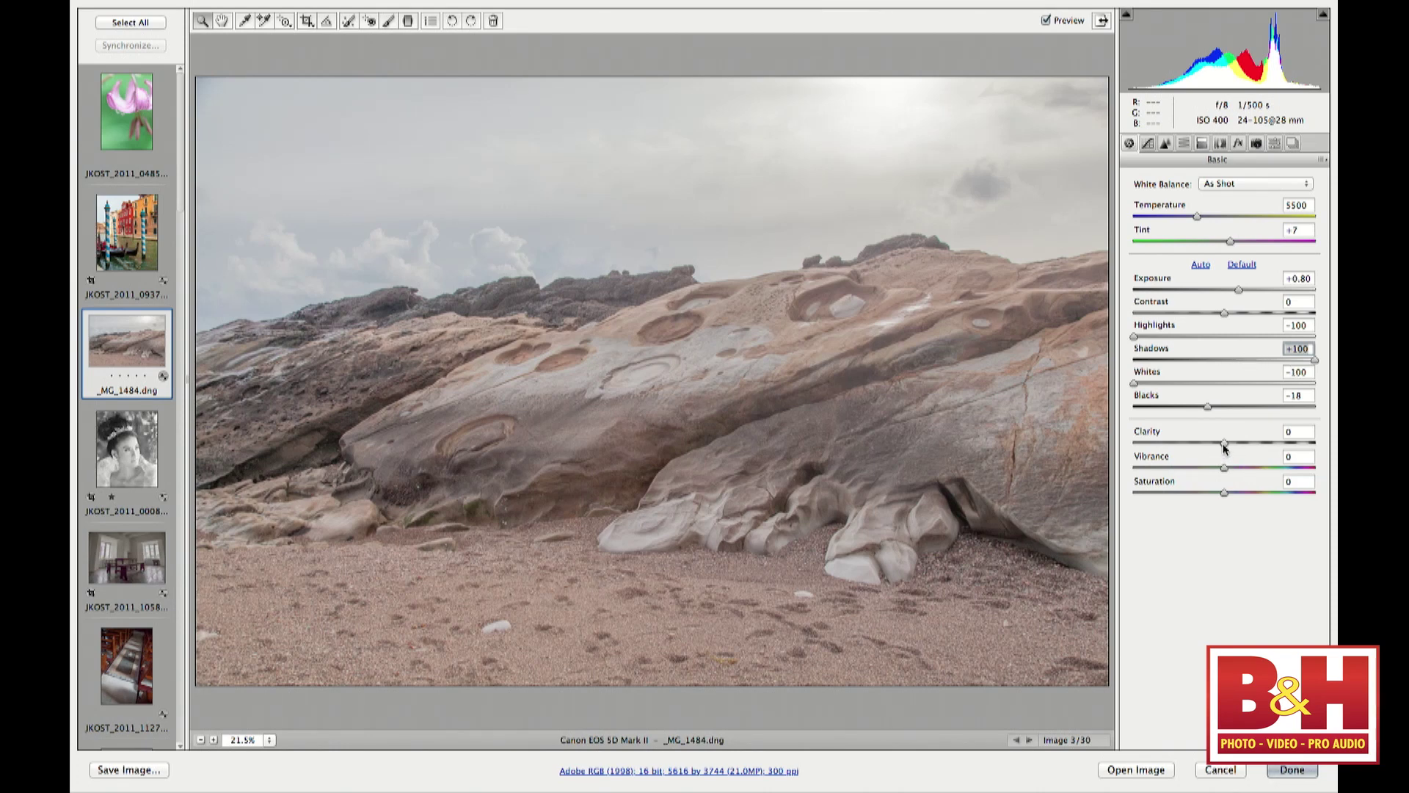
Raise Clarity to +100, reset Exposure to 0.00, and set Blacks to -8
left_click_drag(1243, 448, 1315, 451)
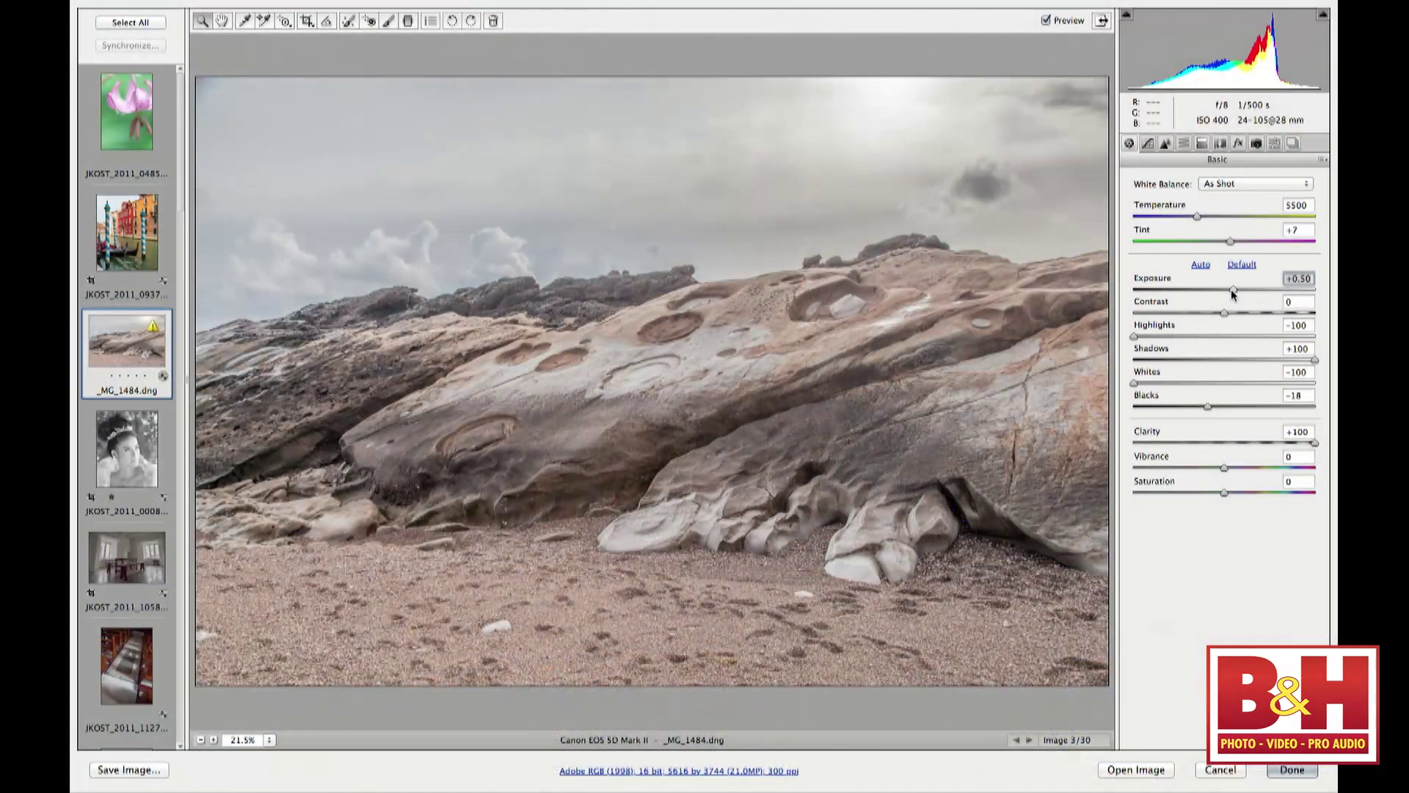
left_click_drag(1234, 290, 1218, 293)
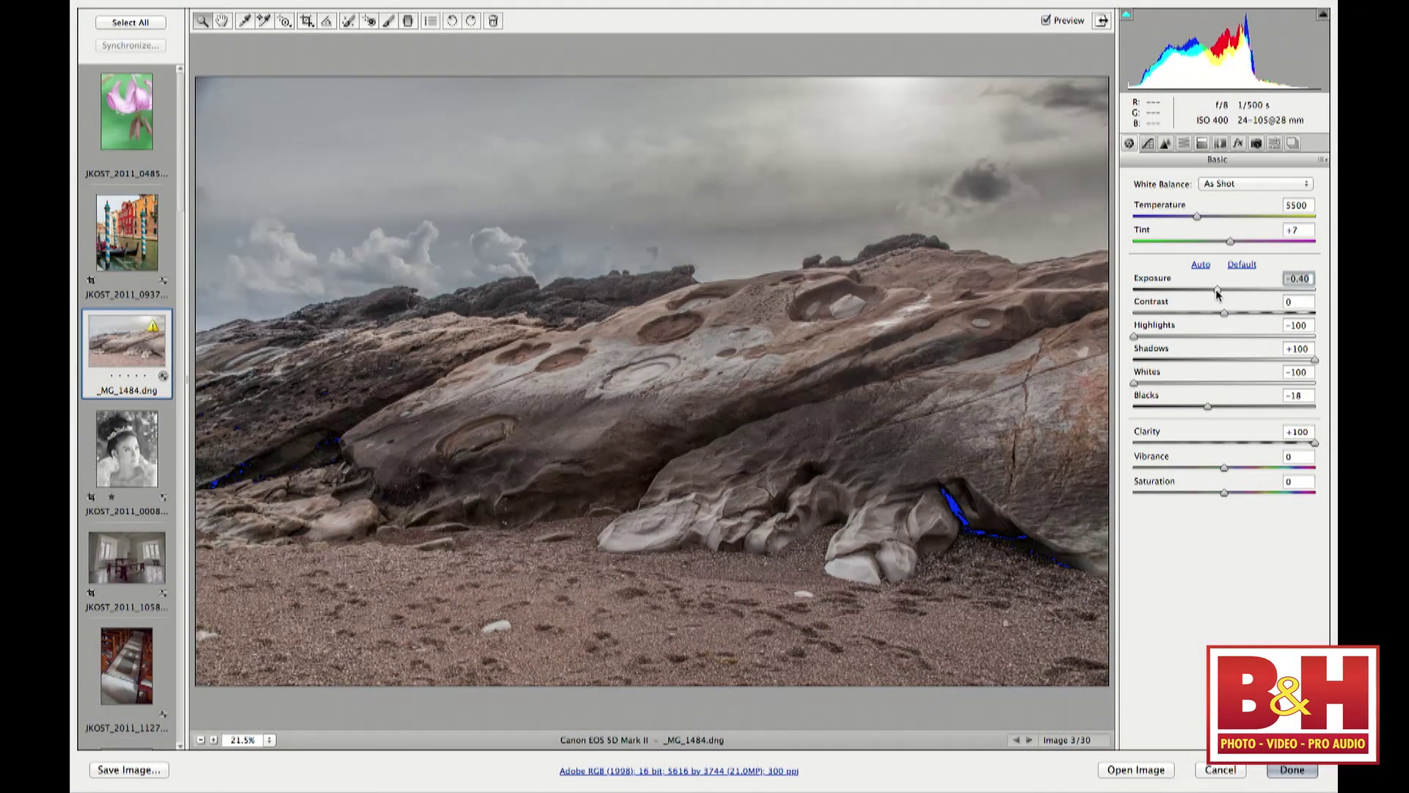
double_click(1217, 291)
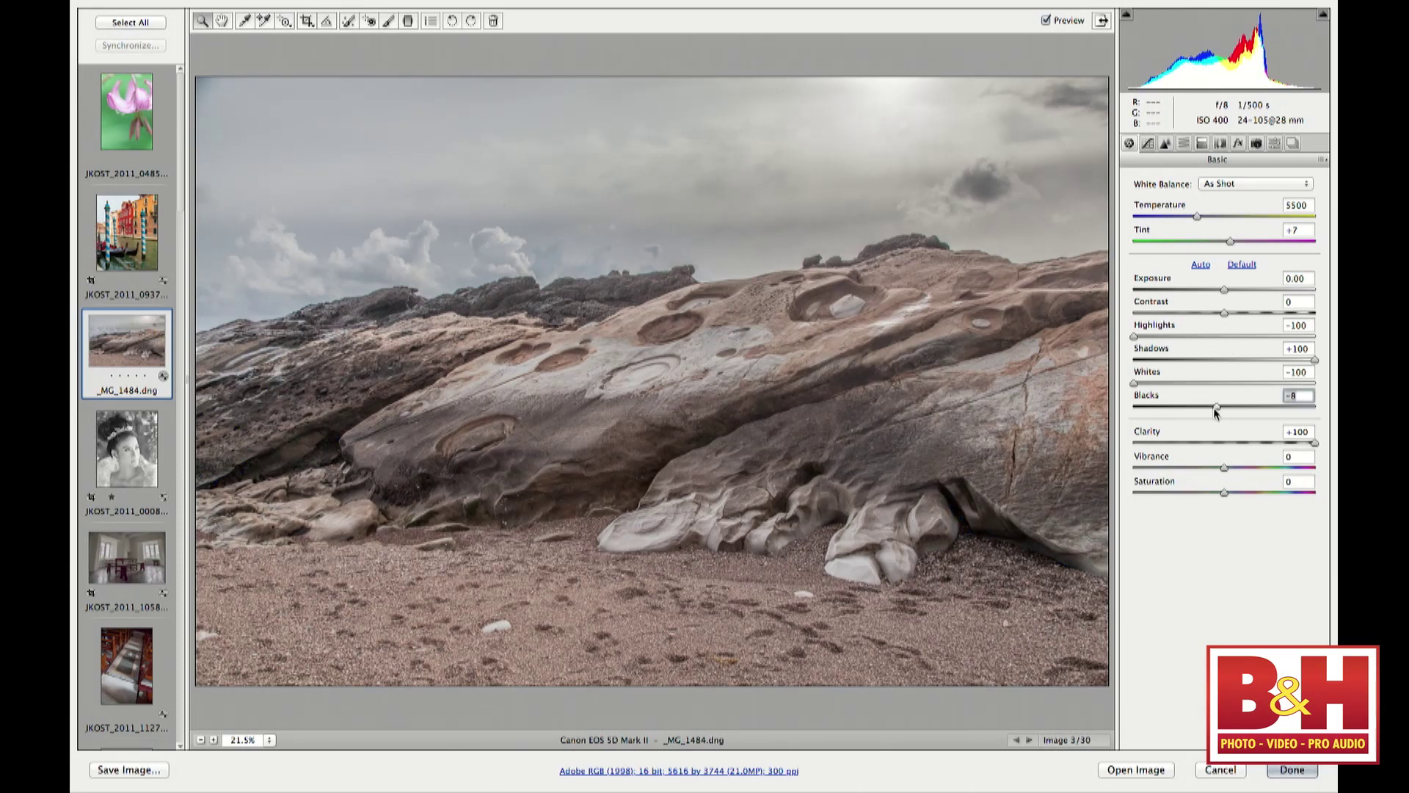
Compare the rocky beach photo before and after the tonal adjustments by toggling the preview, ending on the adjusted version
left_click(1045, 21)
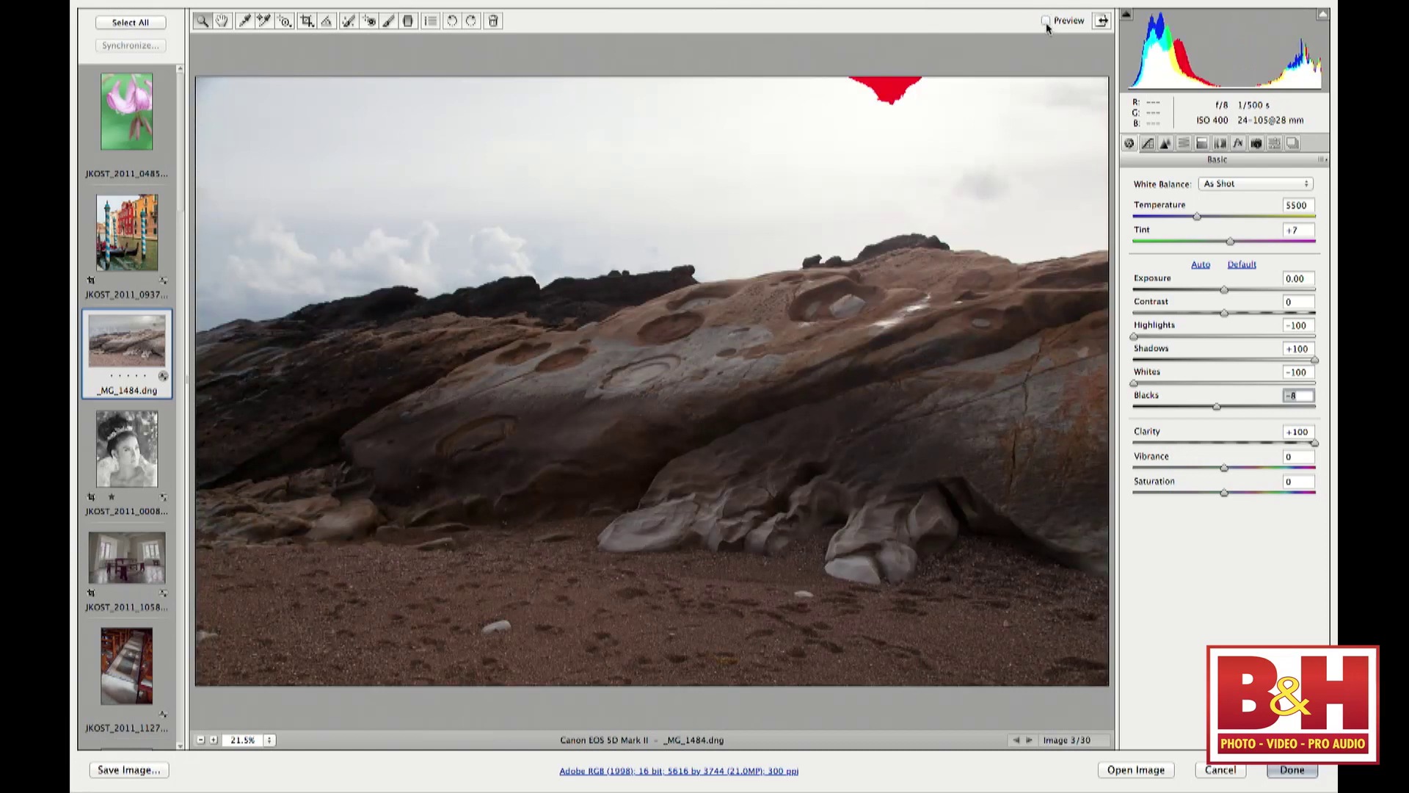
left_click(1046, 21)
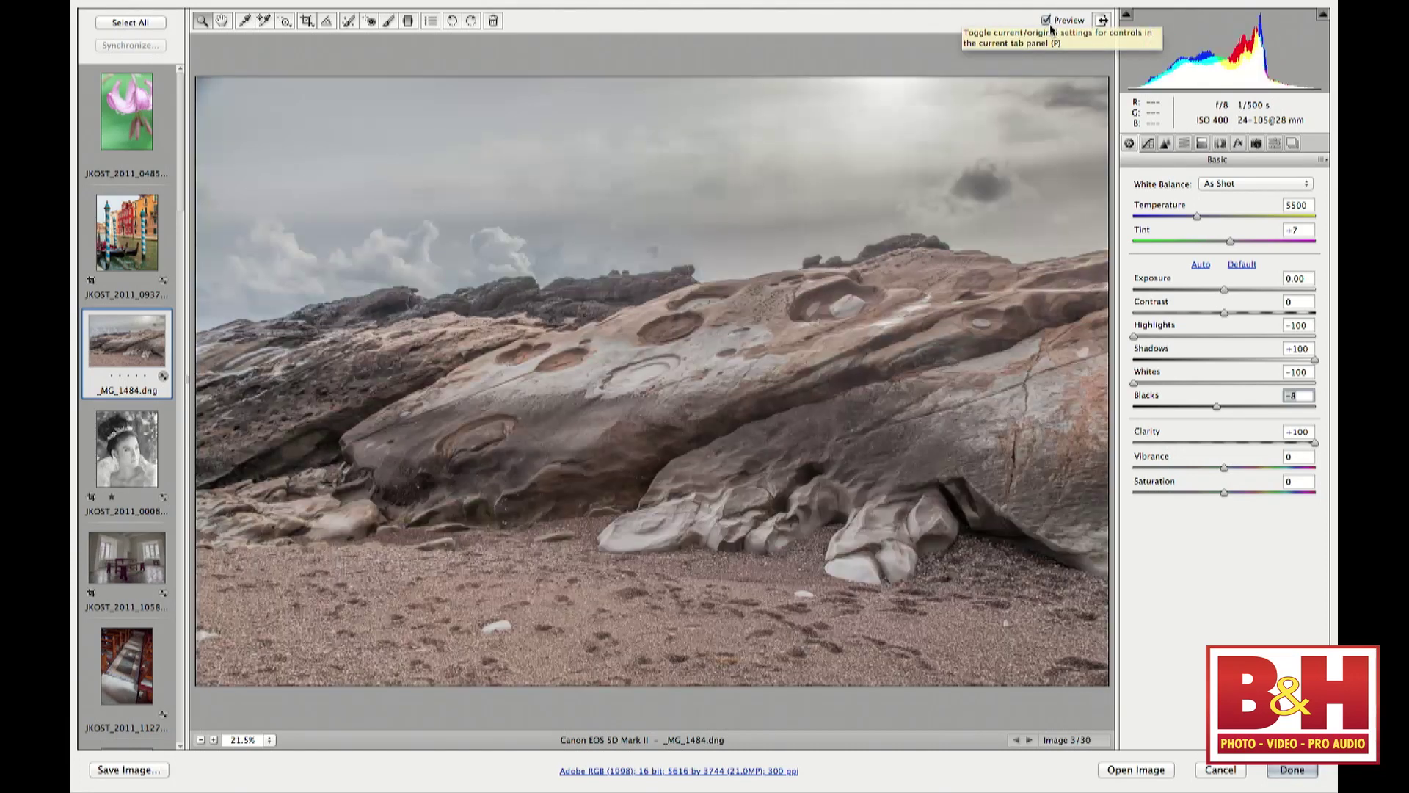
left_click(1047, 22)
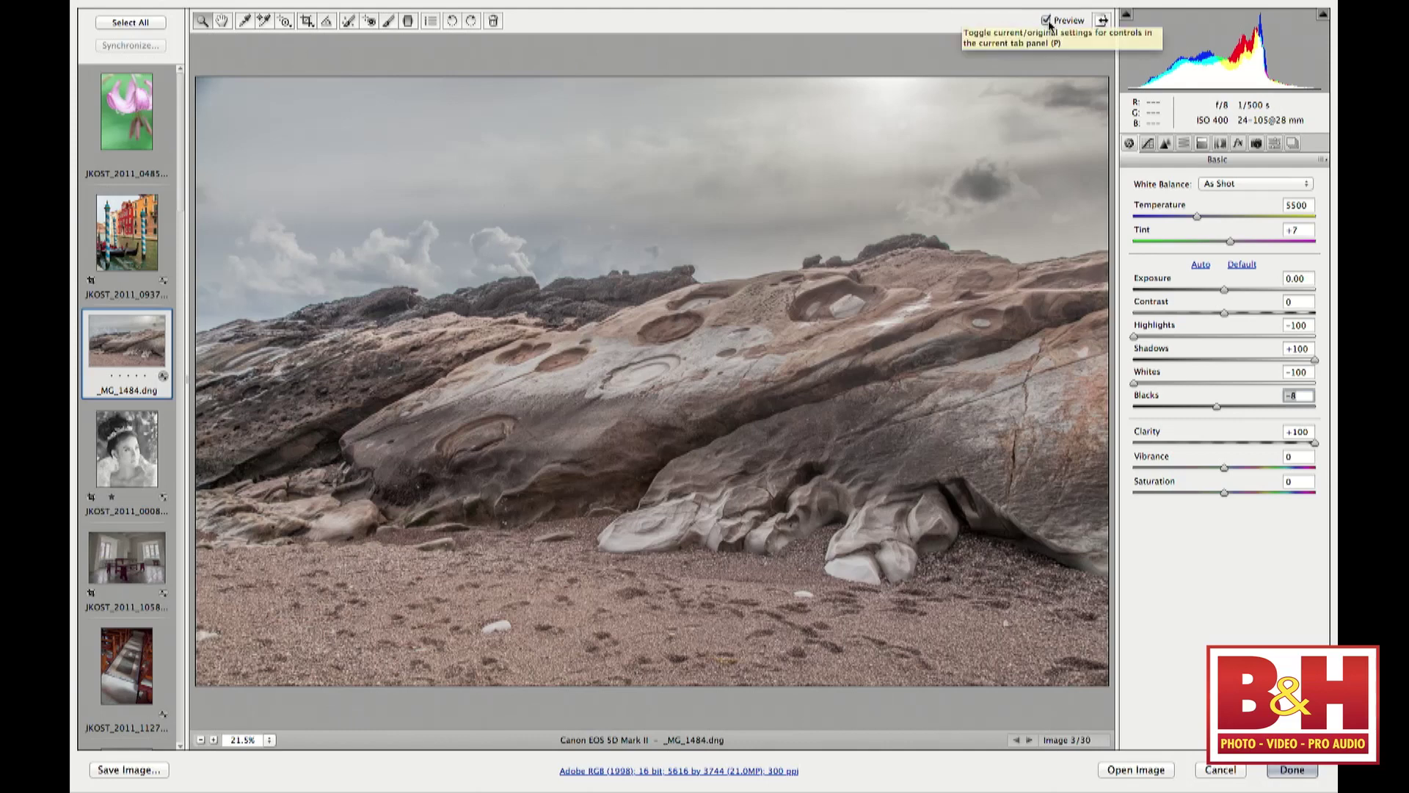
left_click(1048, 23)
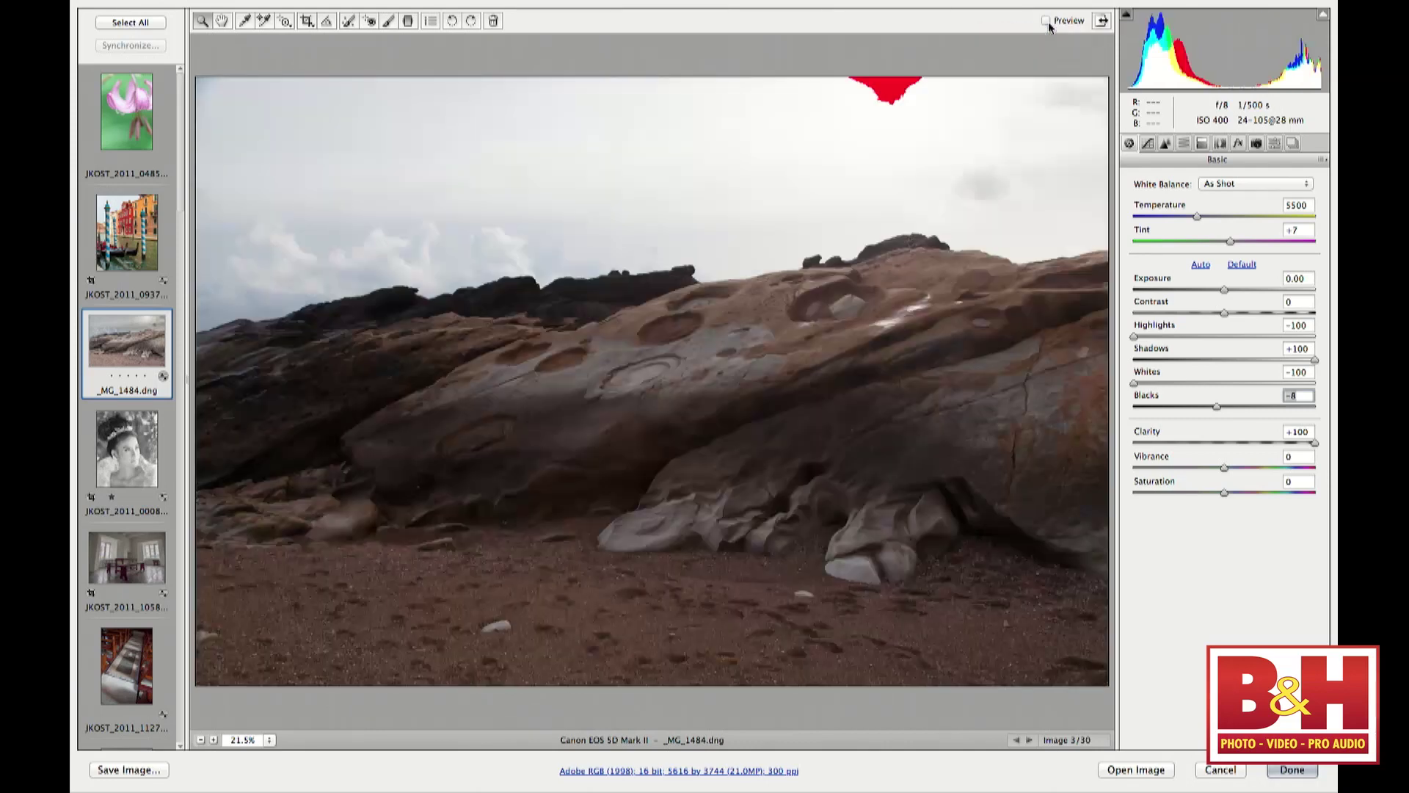
left_click(1047, 21)
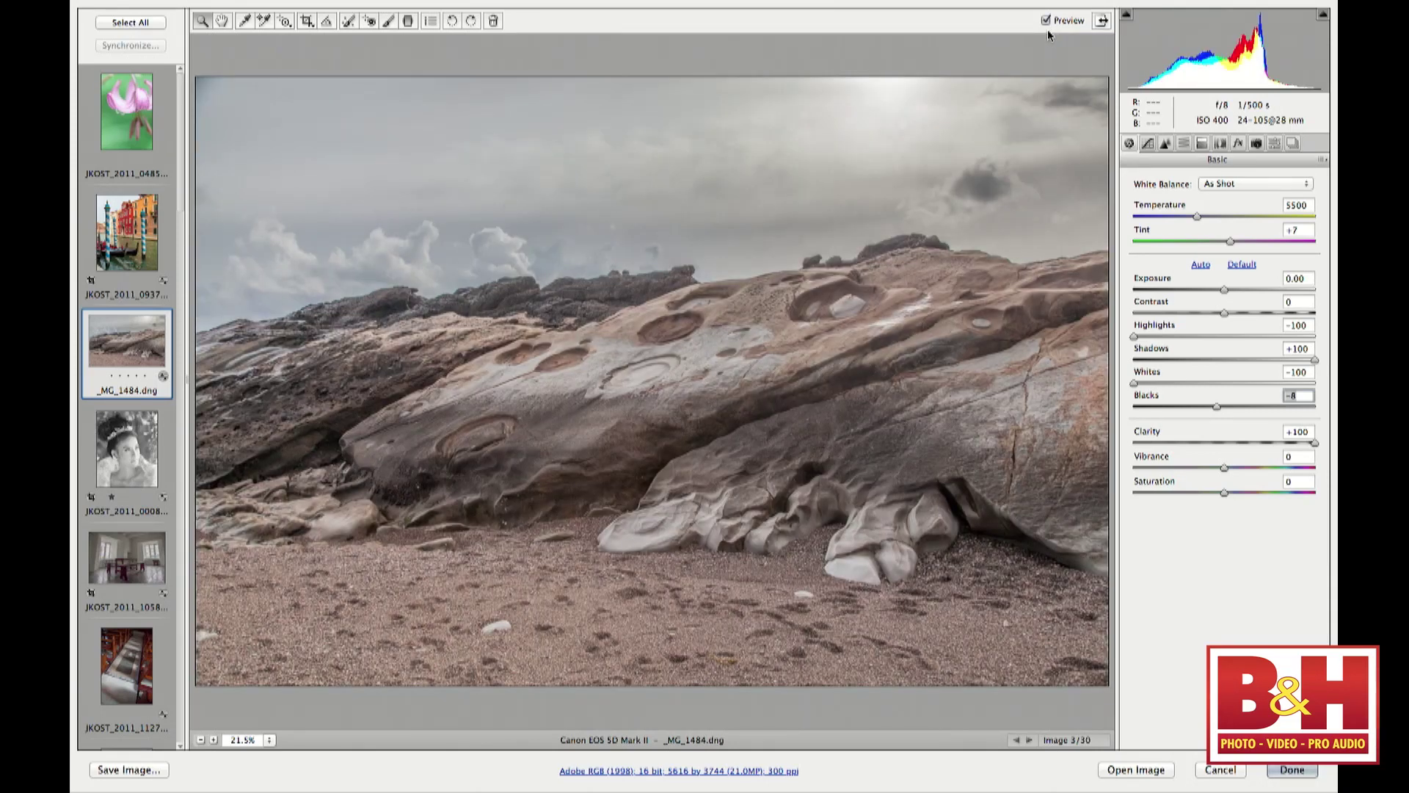
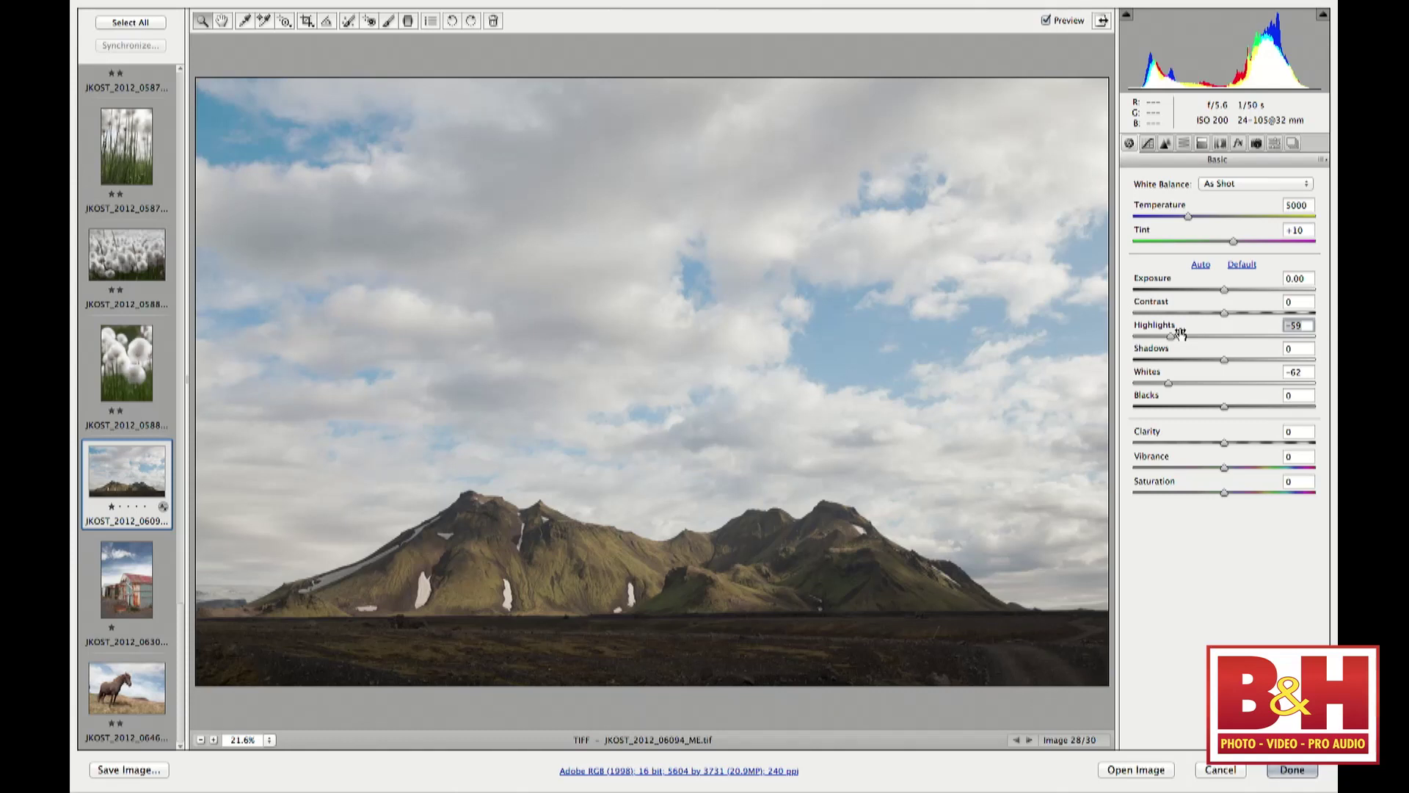
left_click(415, 79)
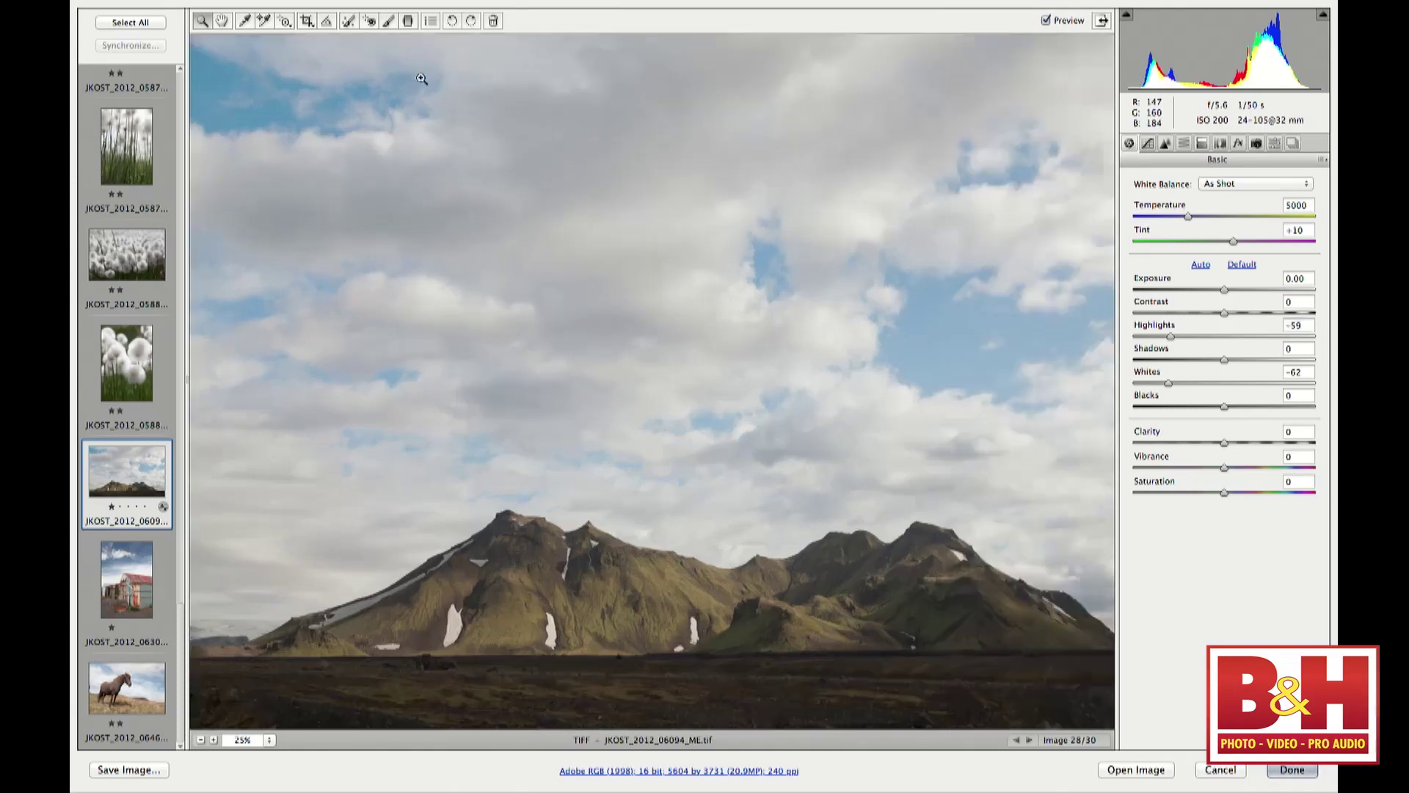
left_click(549, 195, "alt")
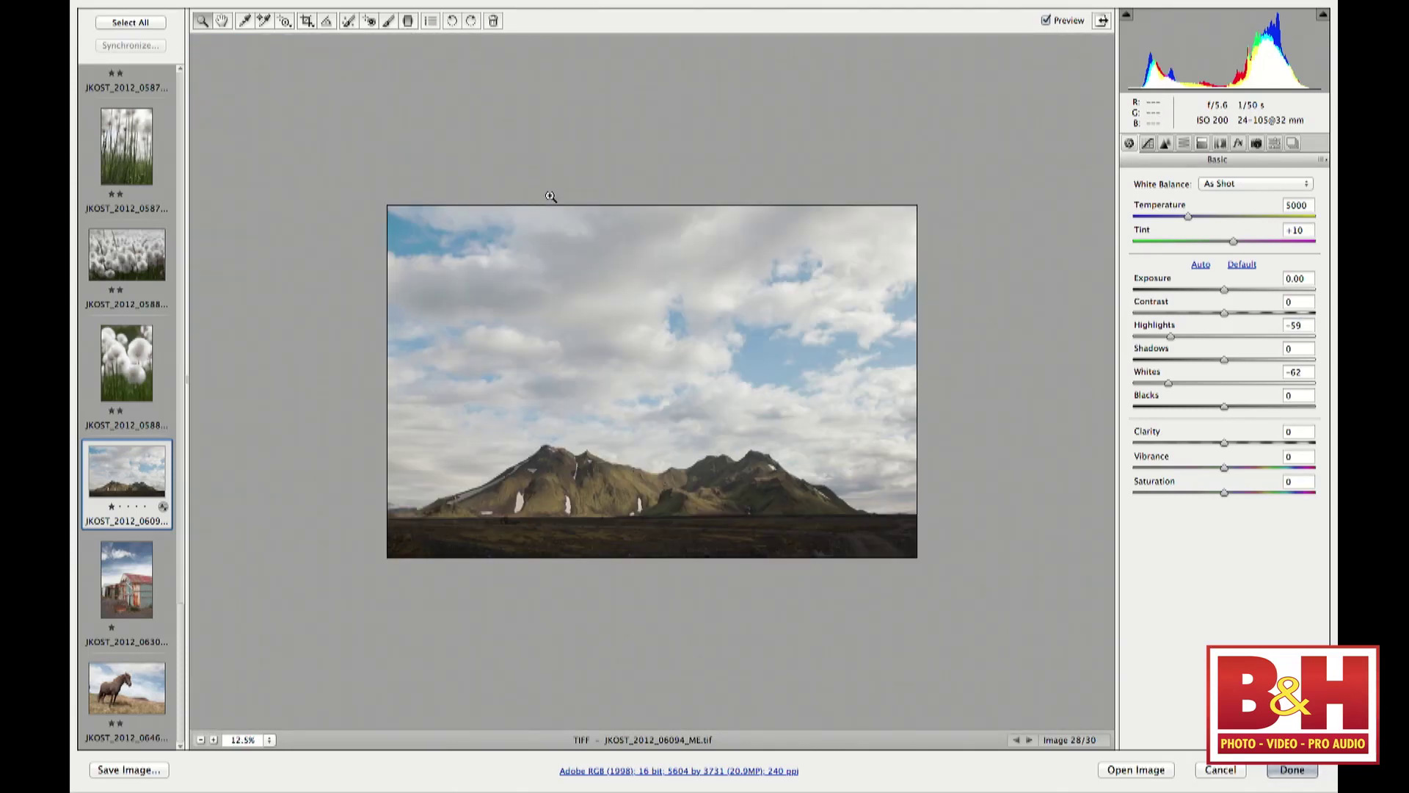
left_click(268, 740)
left_click(317, 776)
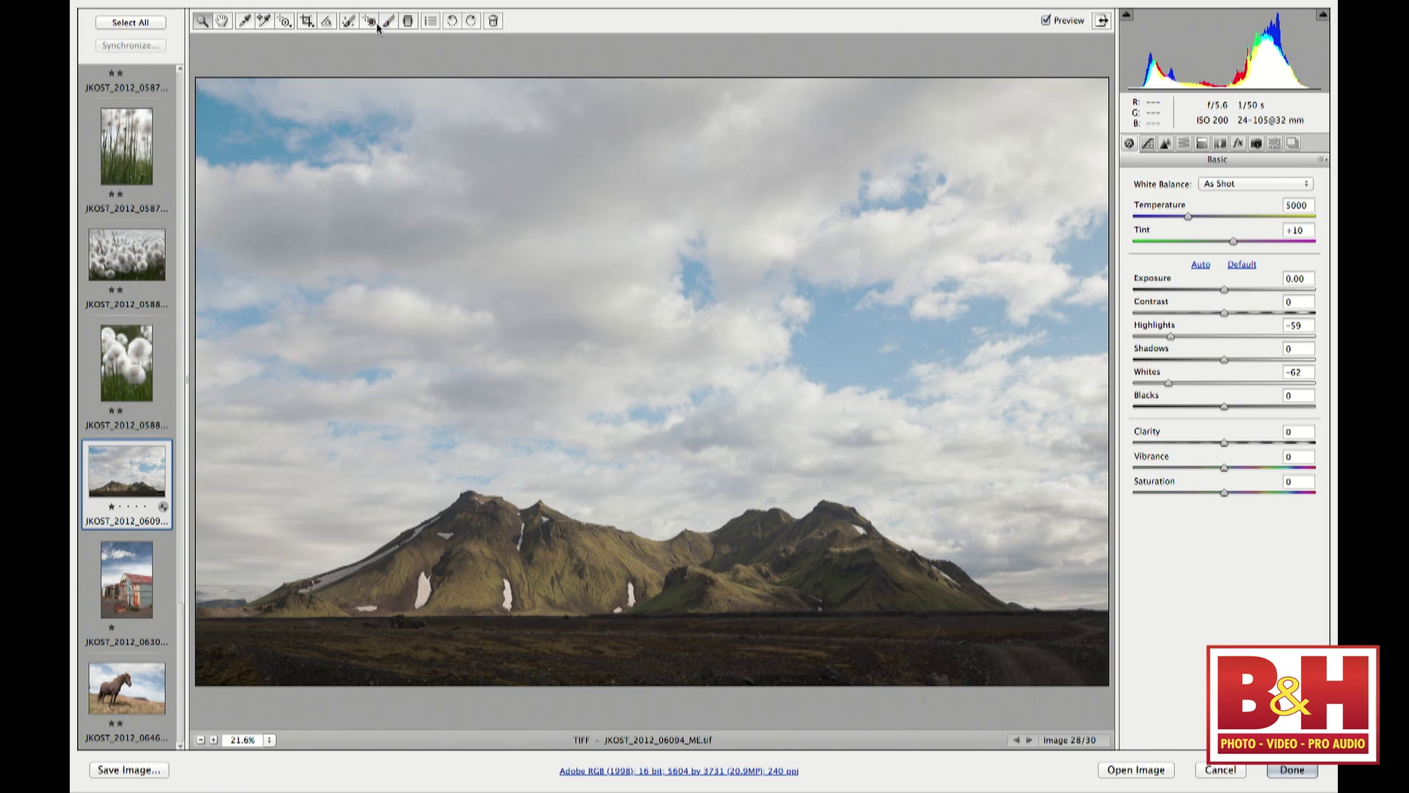
Show the Adjustment Brush options and activate the Graduated Filter for the mountain photo, then select Lightroom's Graduated Filter for comparison
left_click(388, 21)
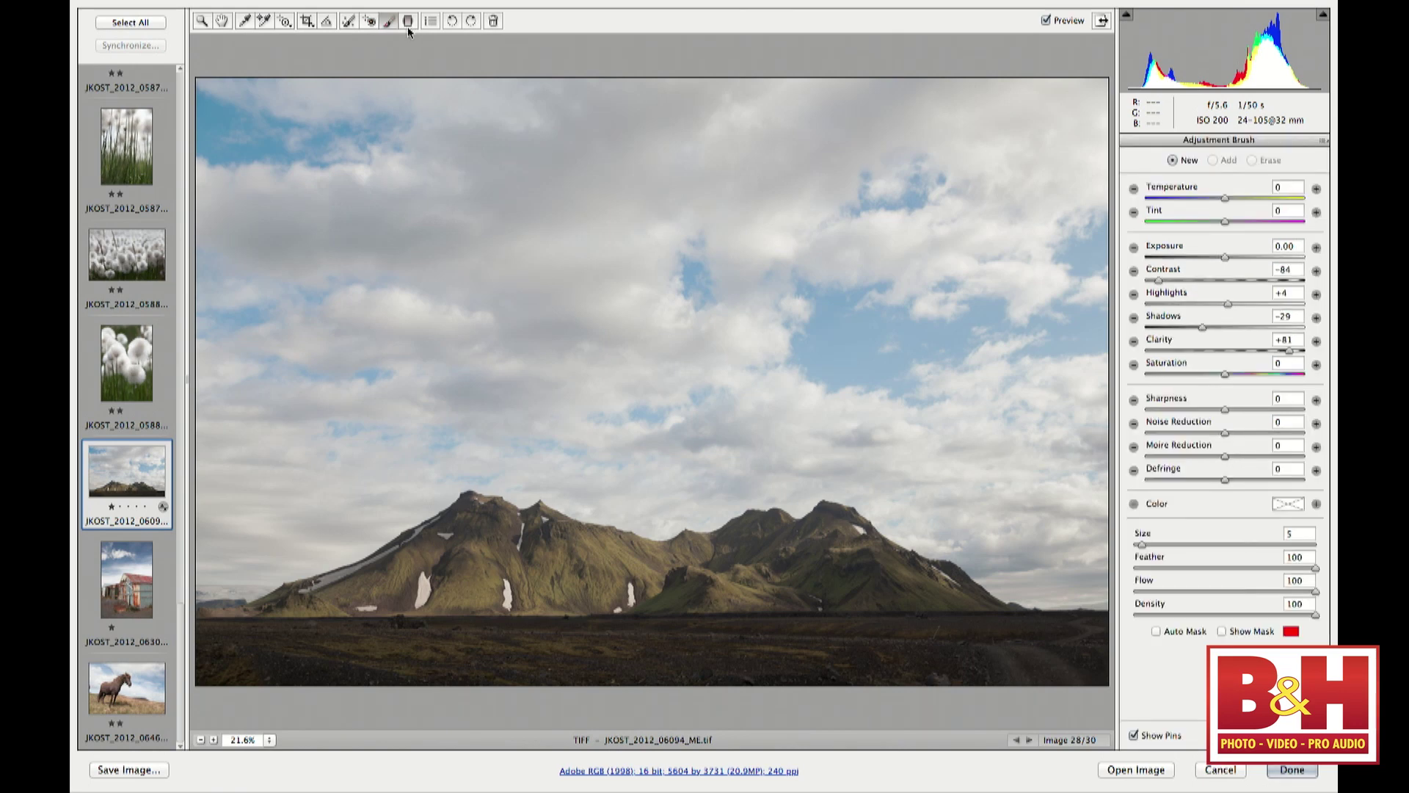
left_click(408, 24)
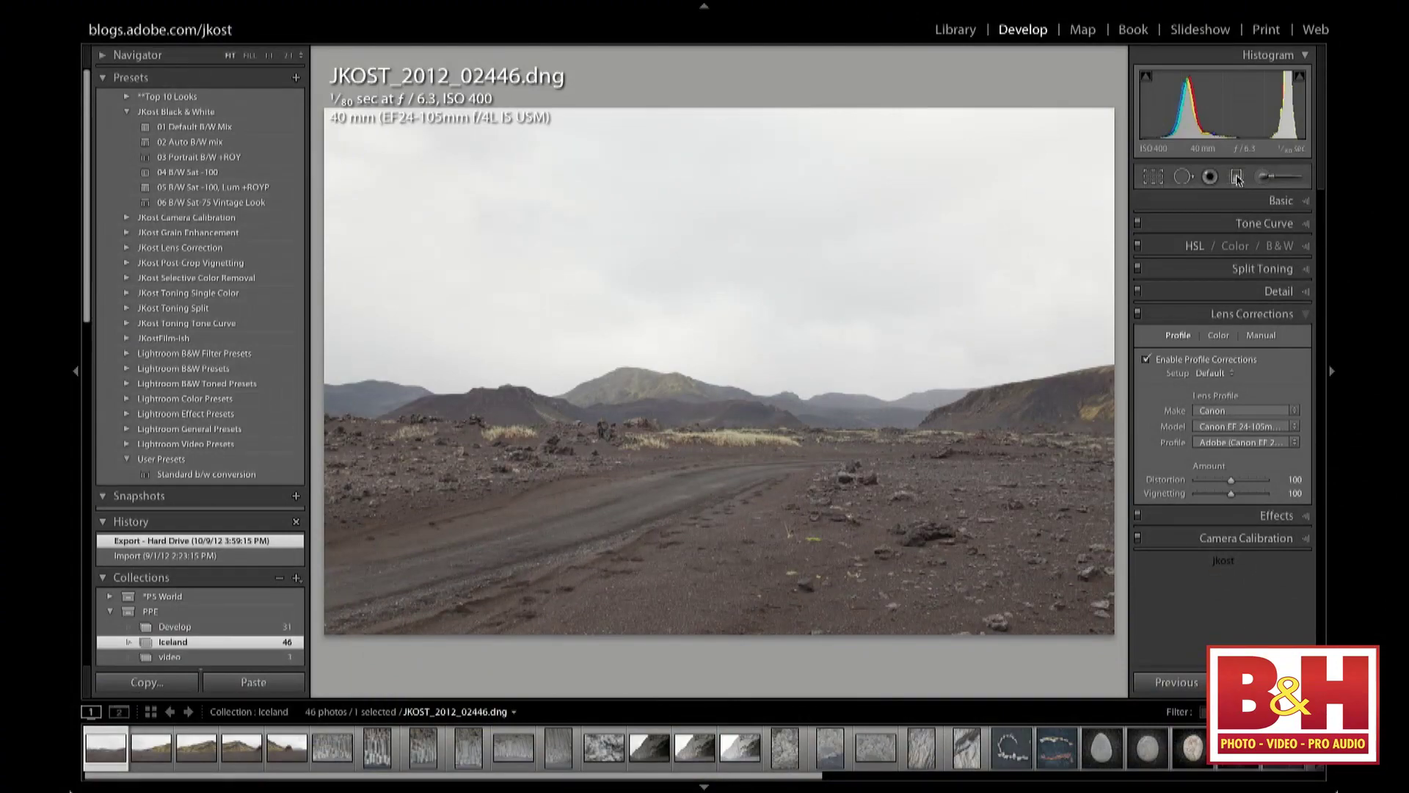
left_click(1237, 176)
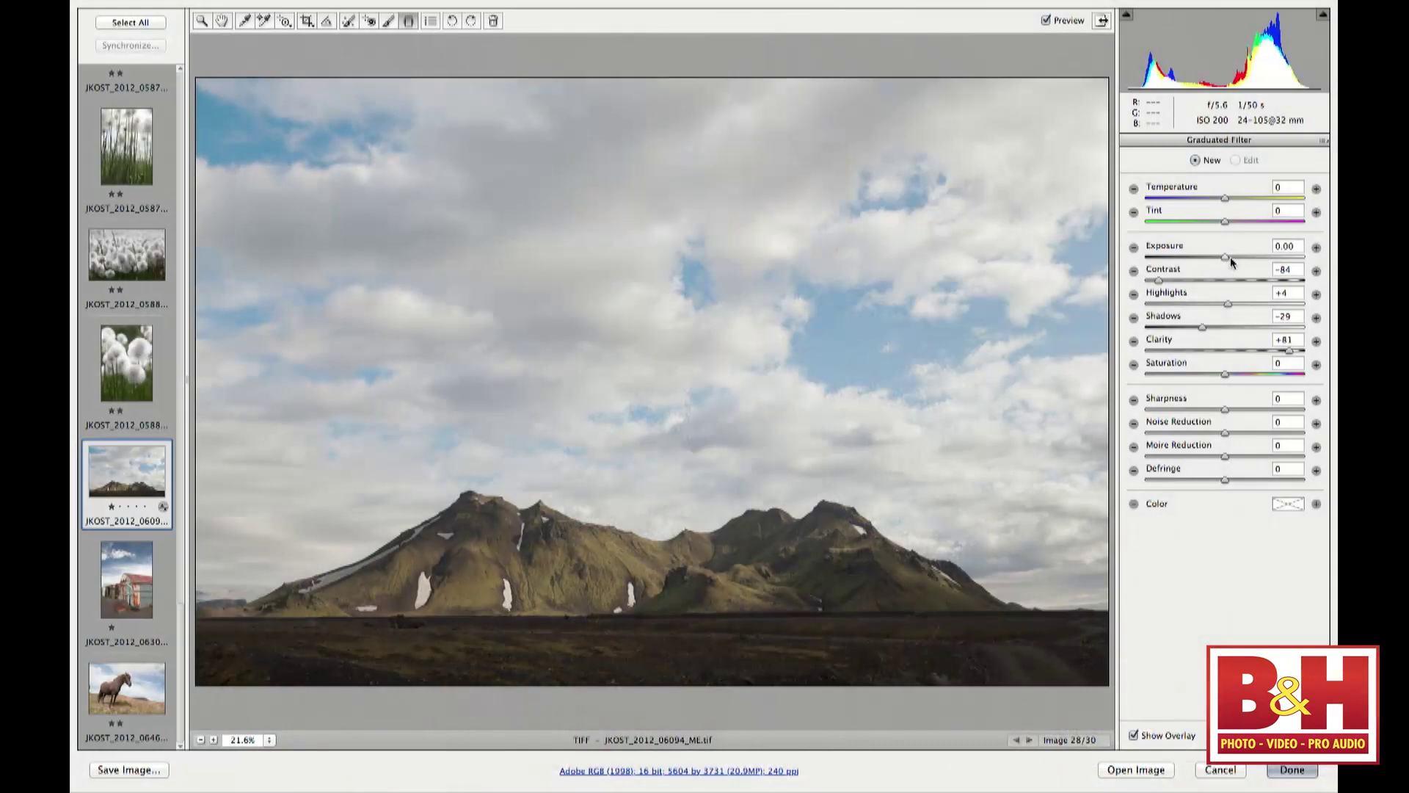
Try Exposure +1.25, Highlights -30 and Saturation +33 in the Graduated Filter settings
left_click_drag(1224, 257, 1249, 257)
left_click_drag(1228, 303, 1212, 303)
left_click_drag(1222, 379, 1251, 375)
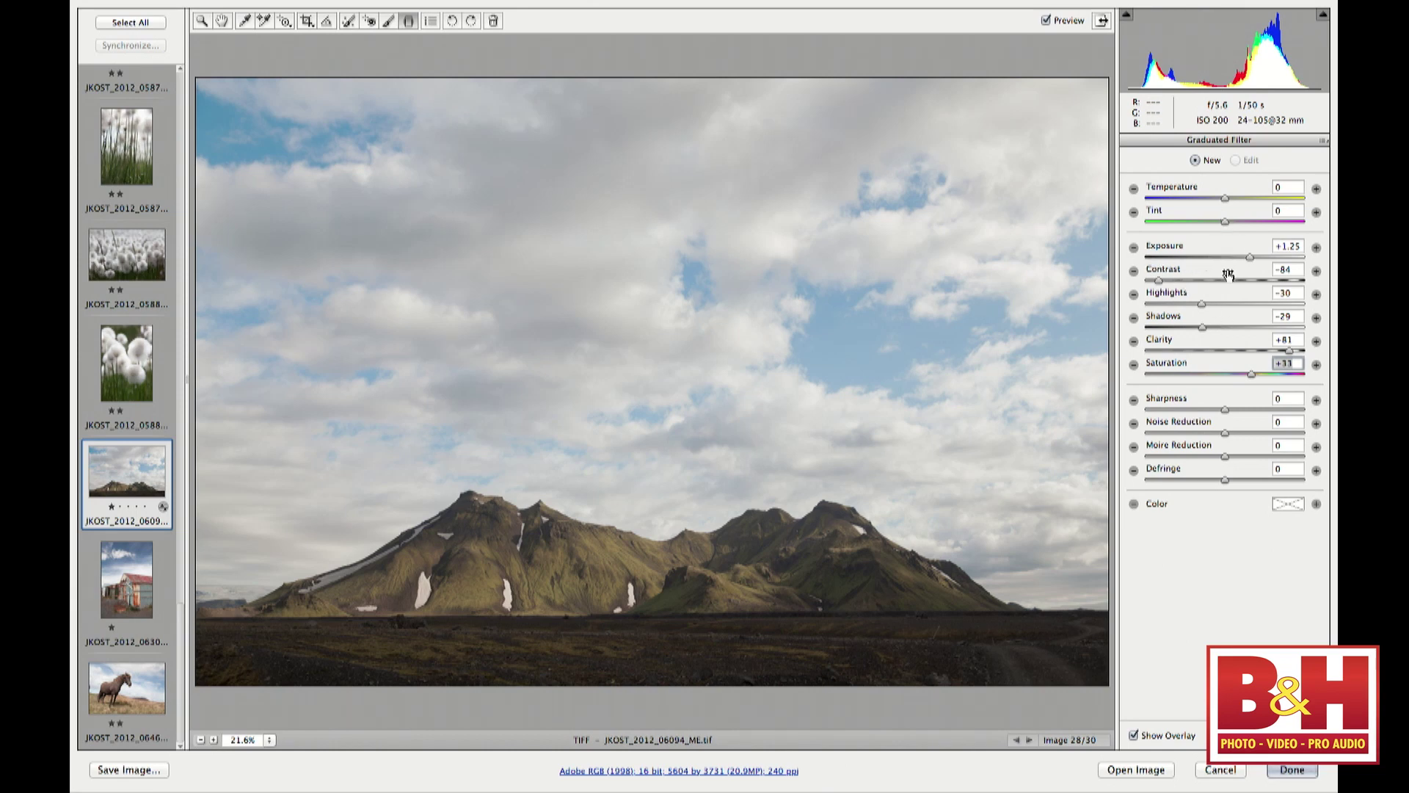
Reset the Graduated Filter settings to zero with Exposure at -0.50, and lower the Exposure further
left_click(1133, 249)
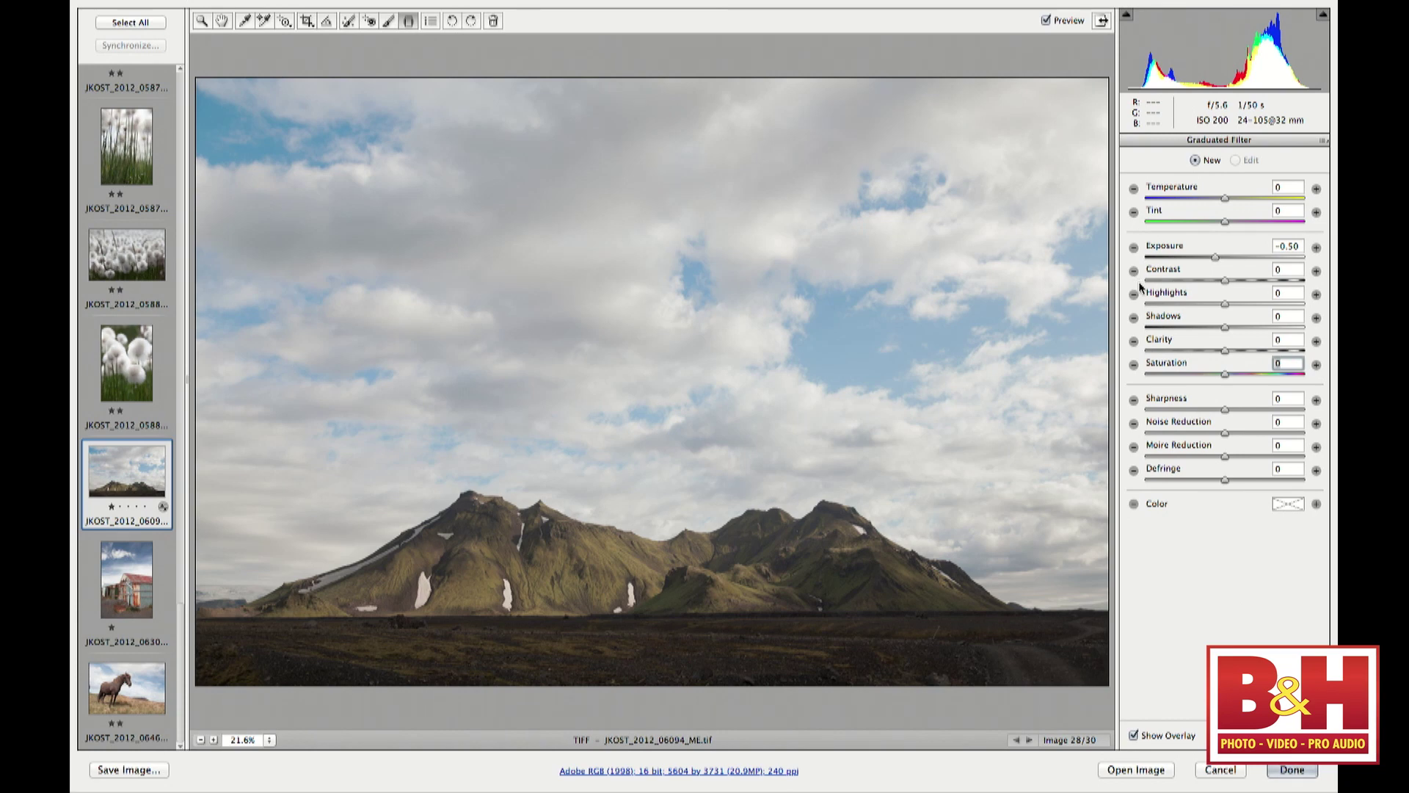
left_click(1213, 256)
left_click_drag(1201, 261, 1186, 258)
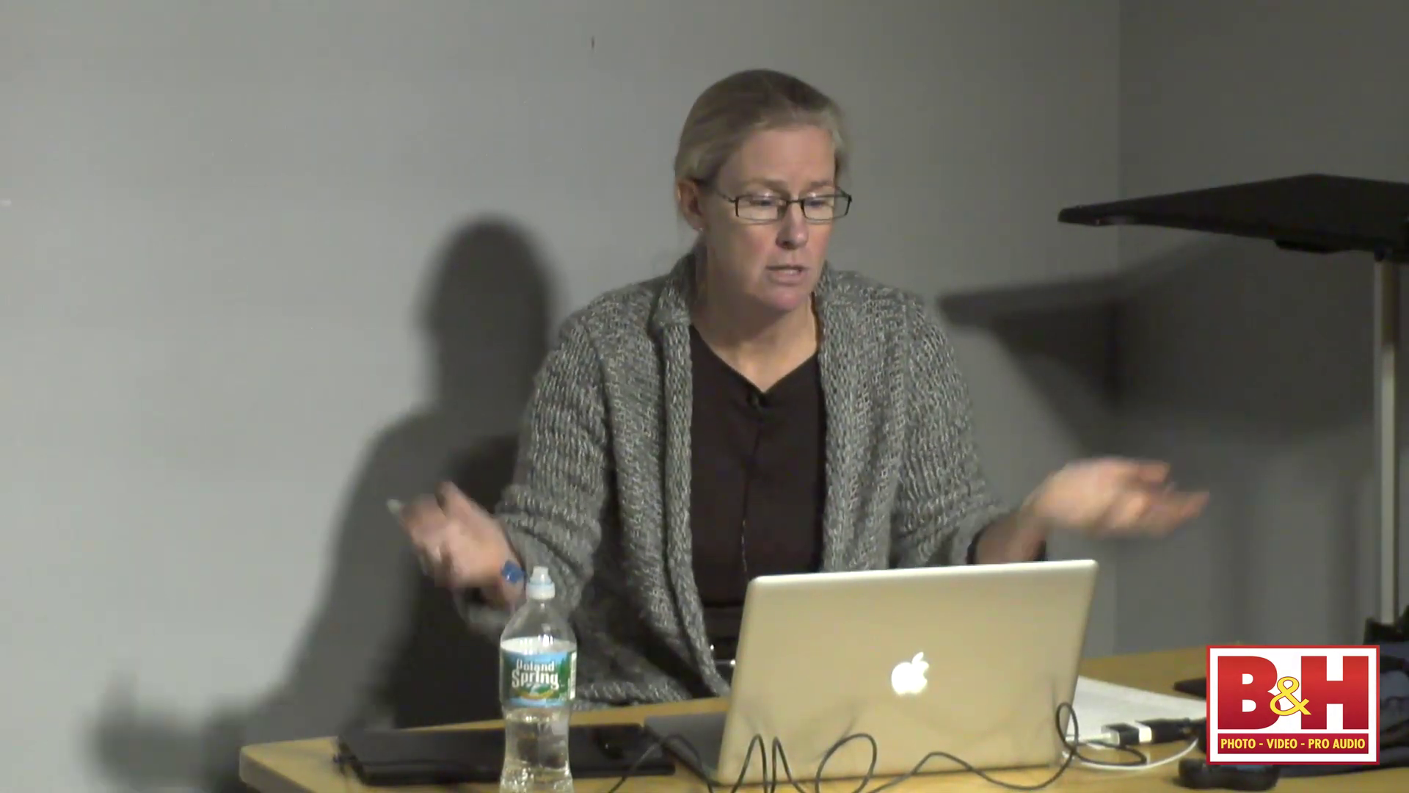
Draw a slightly tilted Graduated Filter with Exposure -2.00 over the sky, ending just above the mountains, and set its Saturation to -69
left_click_drag(557, 98, 555, 309)
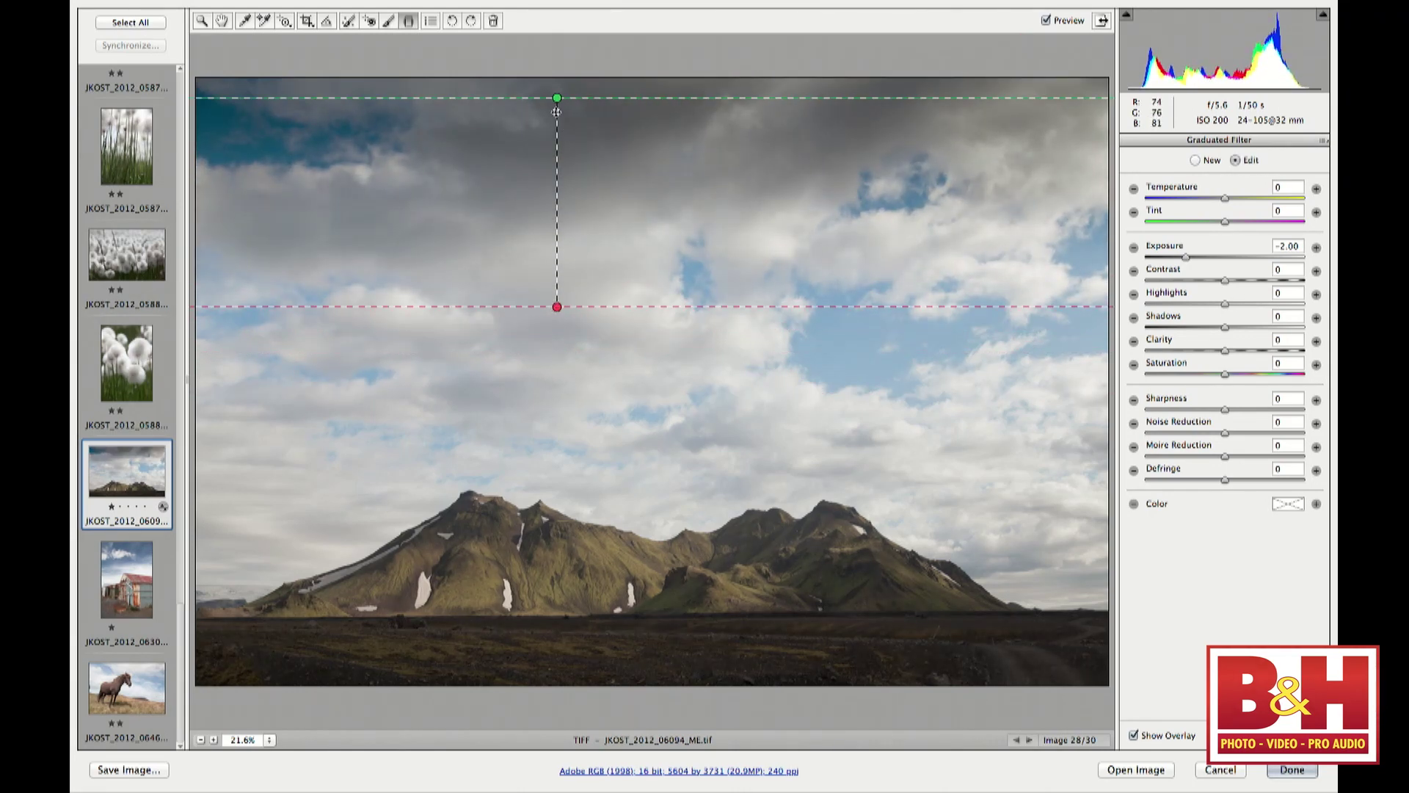
left_click_drag(559, 103, 552, 211)
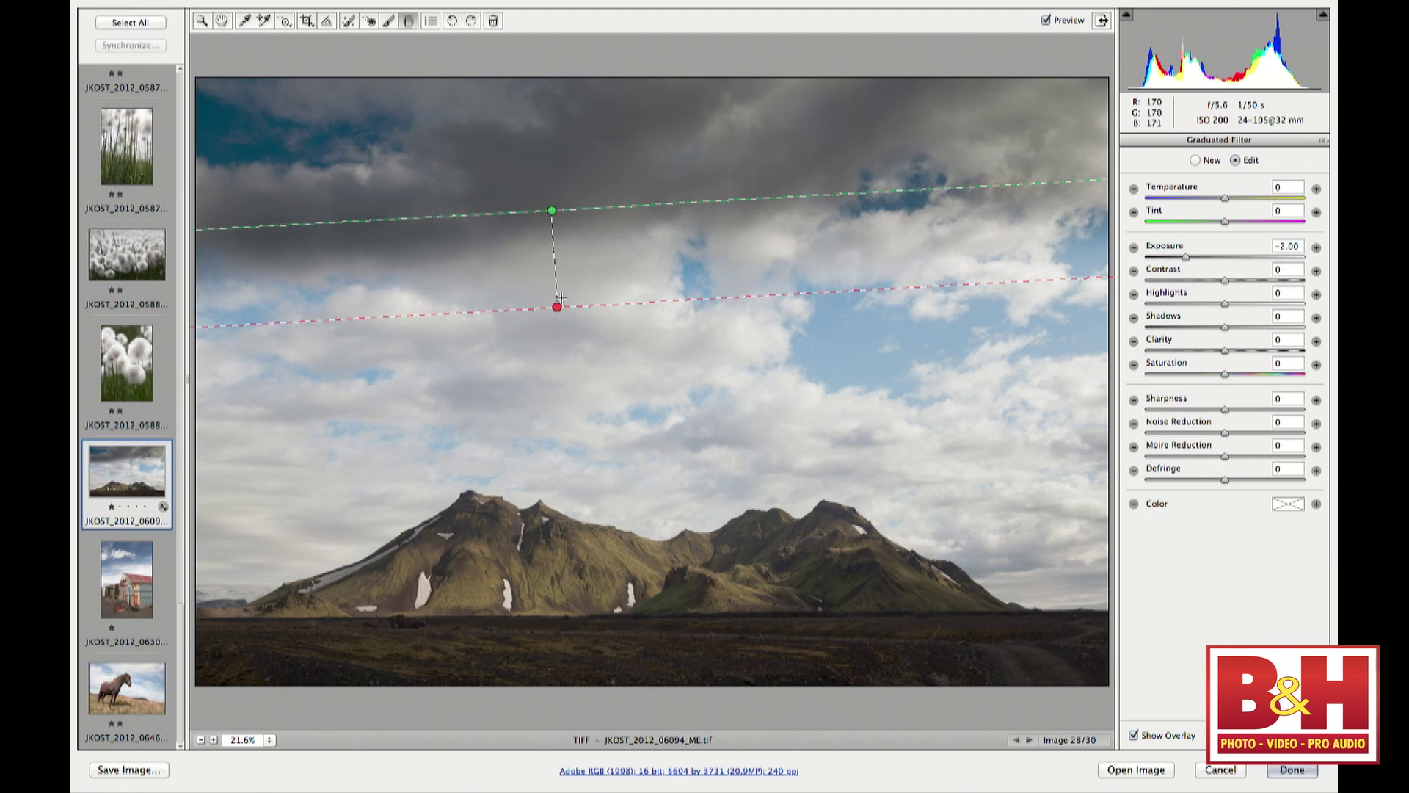
left_click_drag(565, 327, 573, 486)
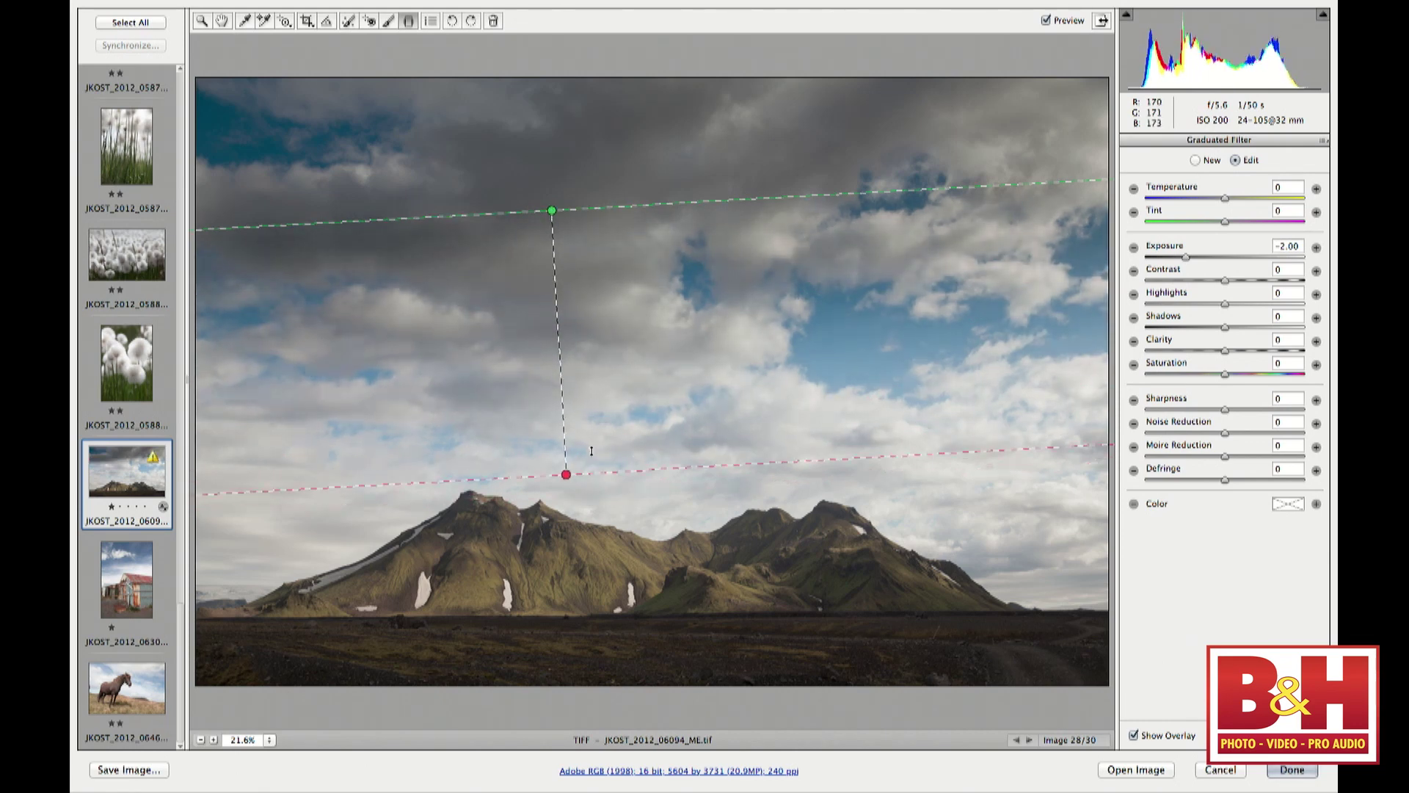
left_click_drag(551, 220, 555, 255)
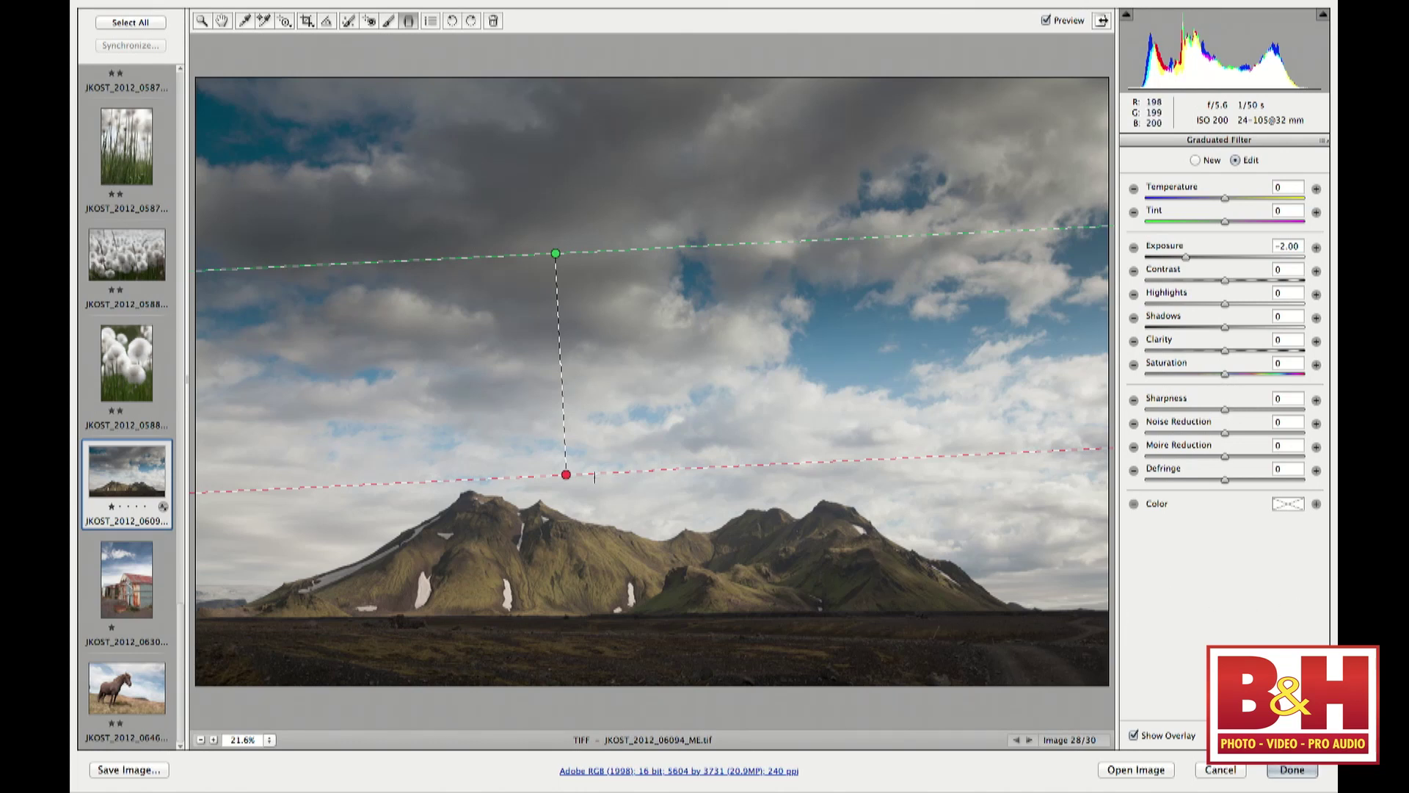
left_click_drag(1224, 376, 1171, 377)
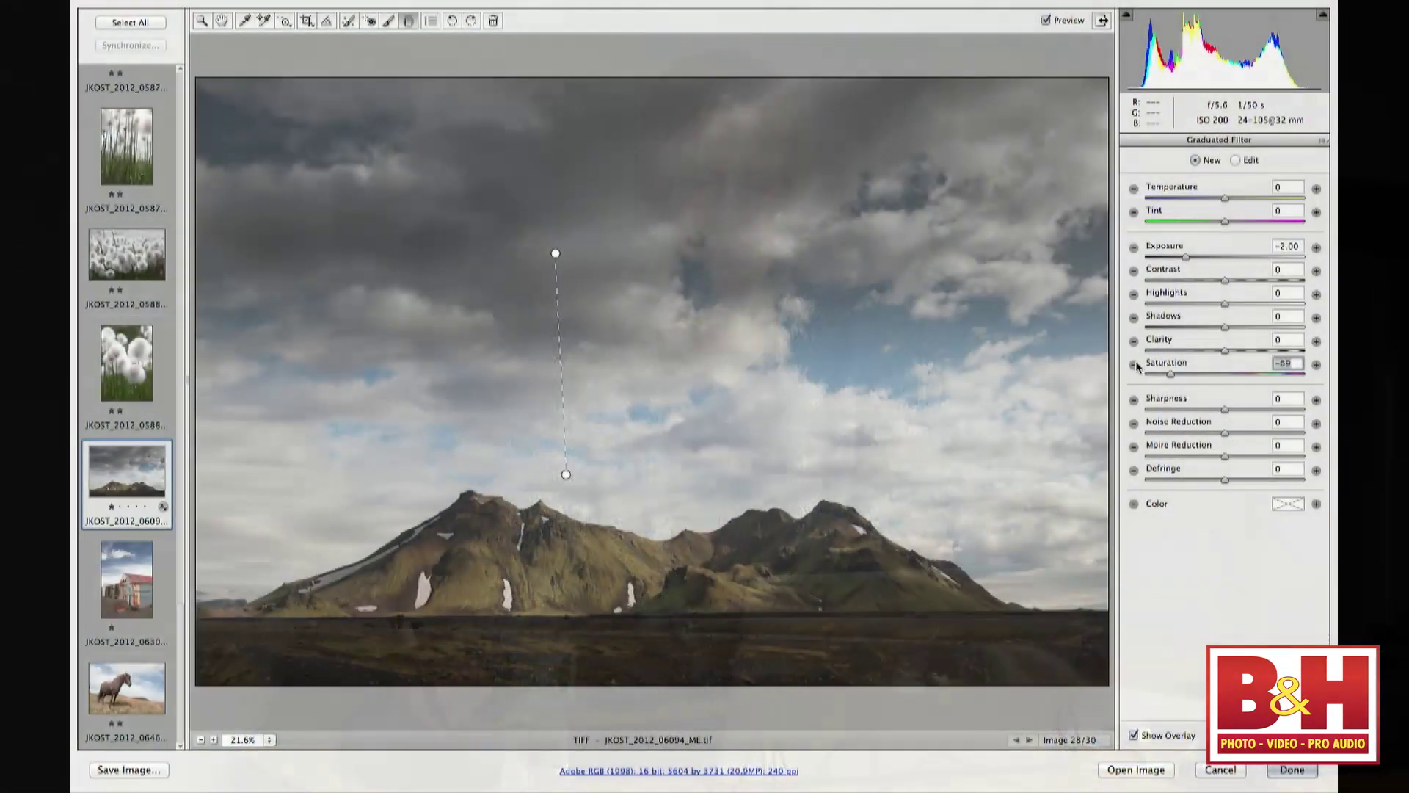
Draw a new Graduated Filter from the dark foreground up to the mountain slopes, and set its Exposure to +1.15
left_click(1316, 248)
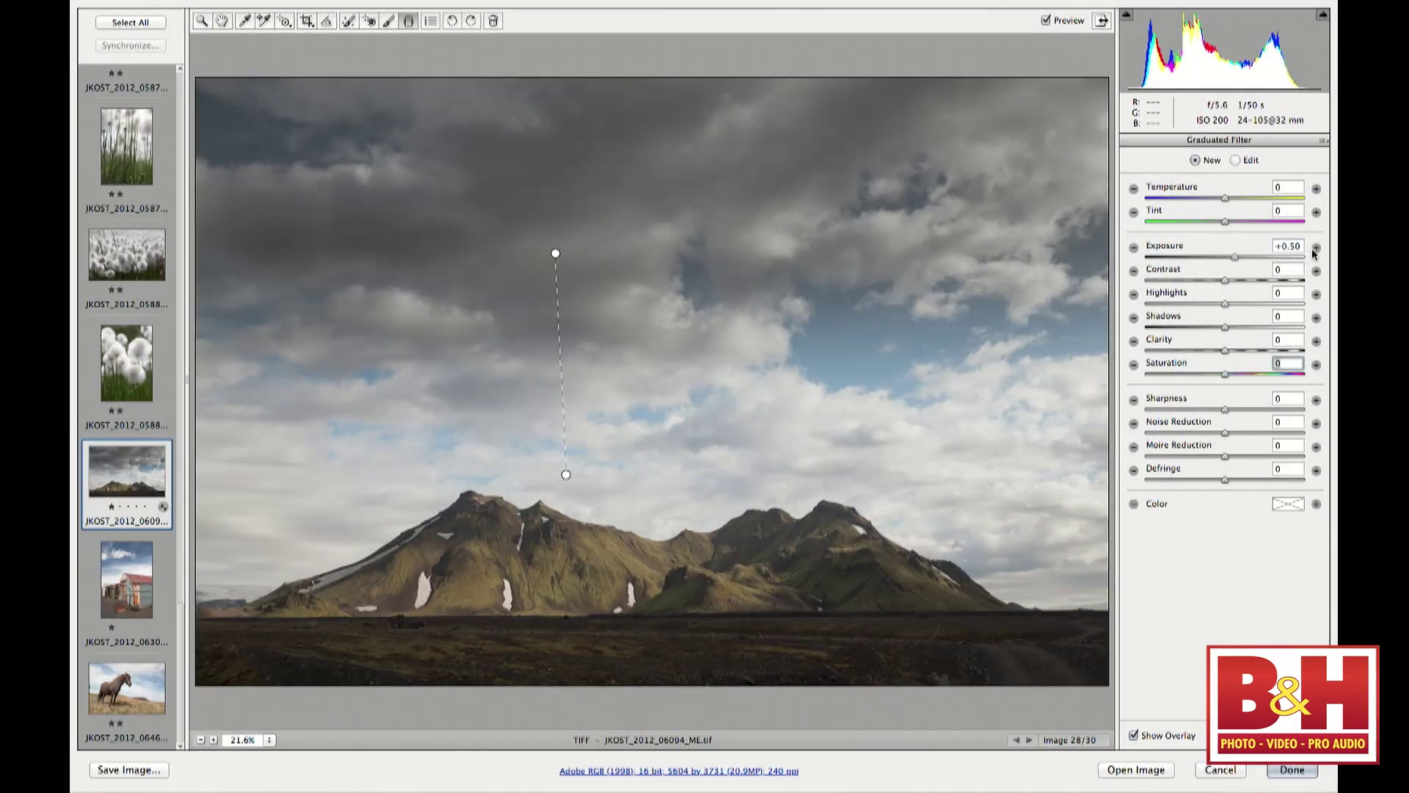
left_click_drag(1239, 256, 1247, 257)
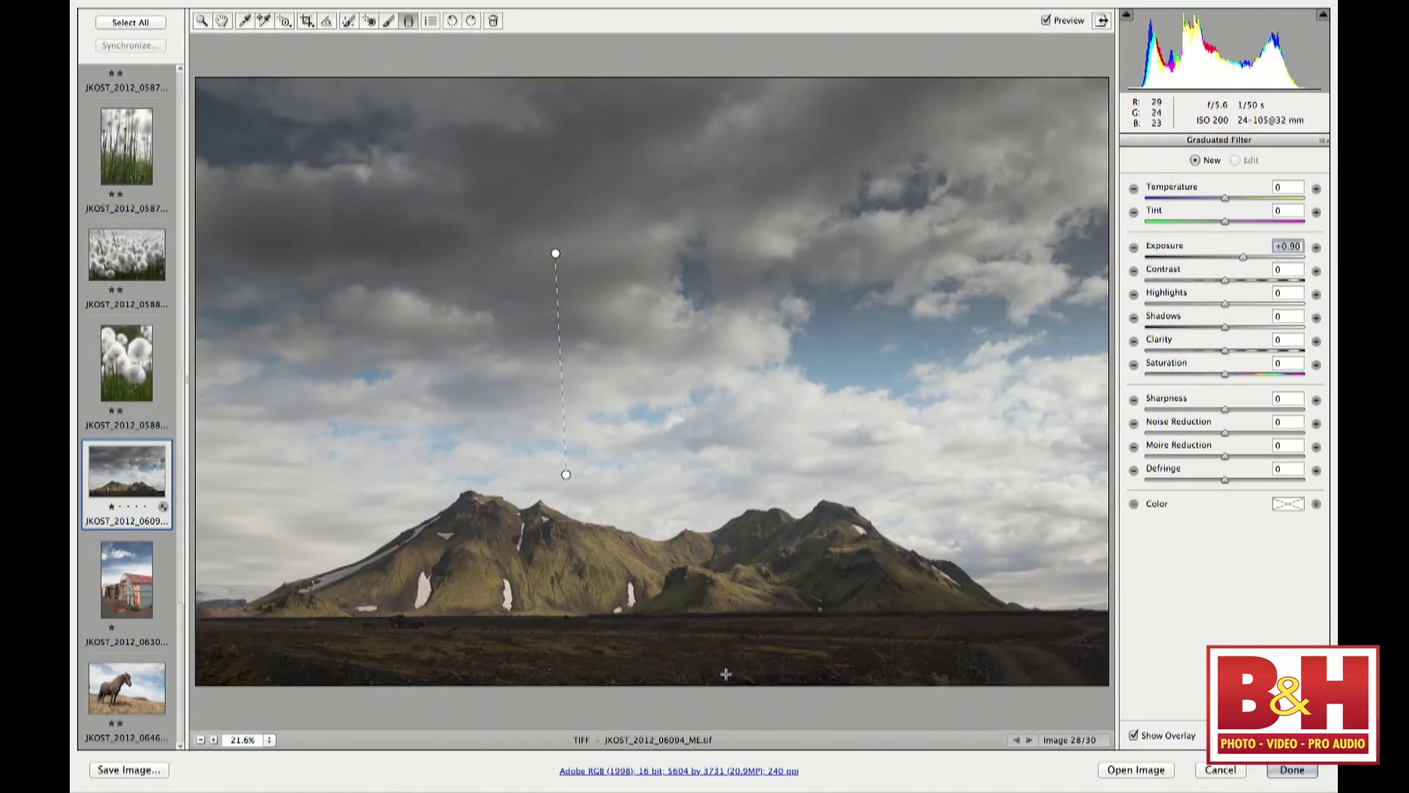
left_click_drag(695, 654, 690, 581)
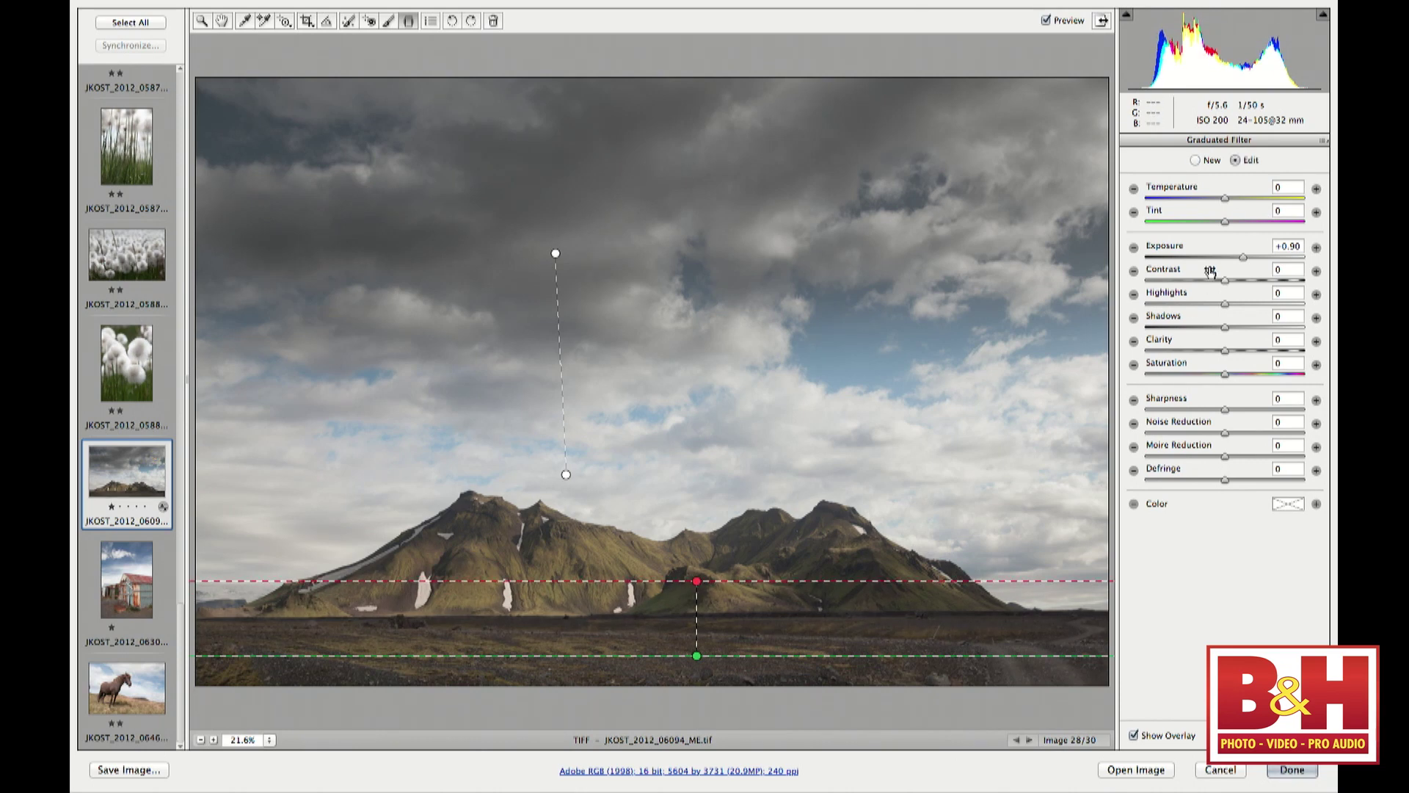
mouse_move(1244, 258)
left_mouse_down()
mouse_move(1262, 258)
mouse_move(1219, 261)
mouse_move(1248, 263)
left_mouse_up()
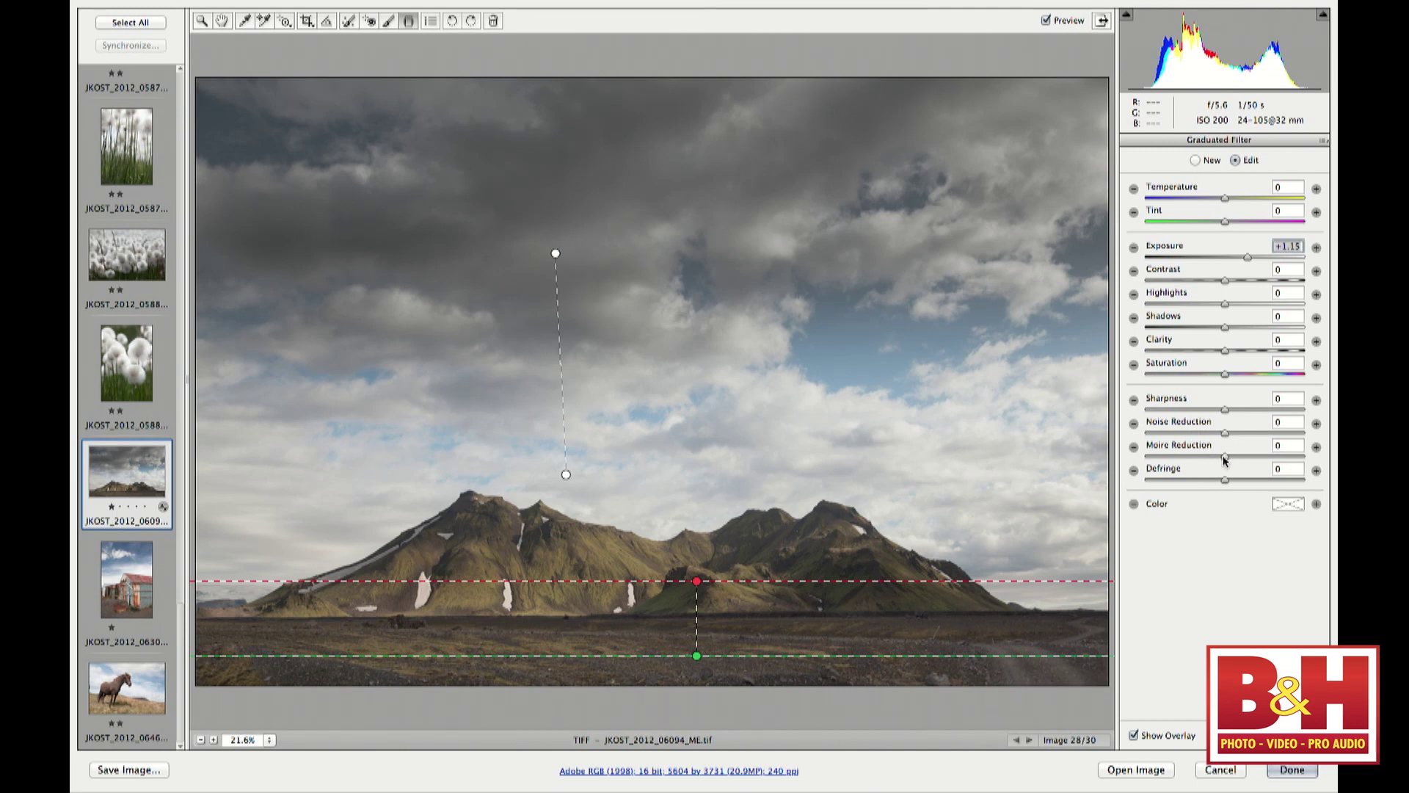
Try Noise Reduction at -80 on the foreground Graduated Filter, and then set it to +22
left_click_drag(1224, 433, 1293, 439)
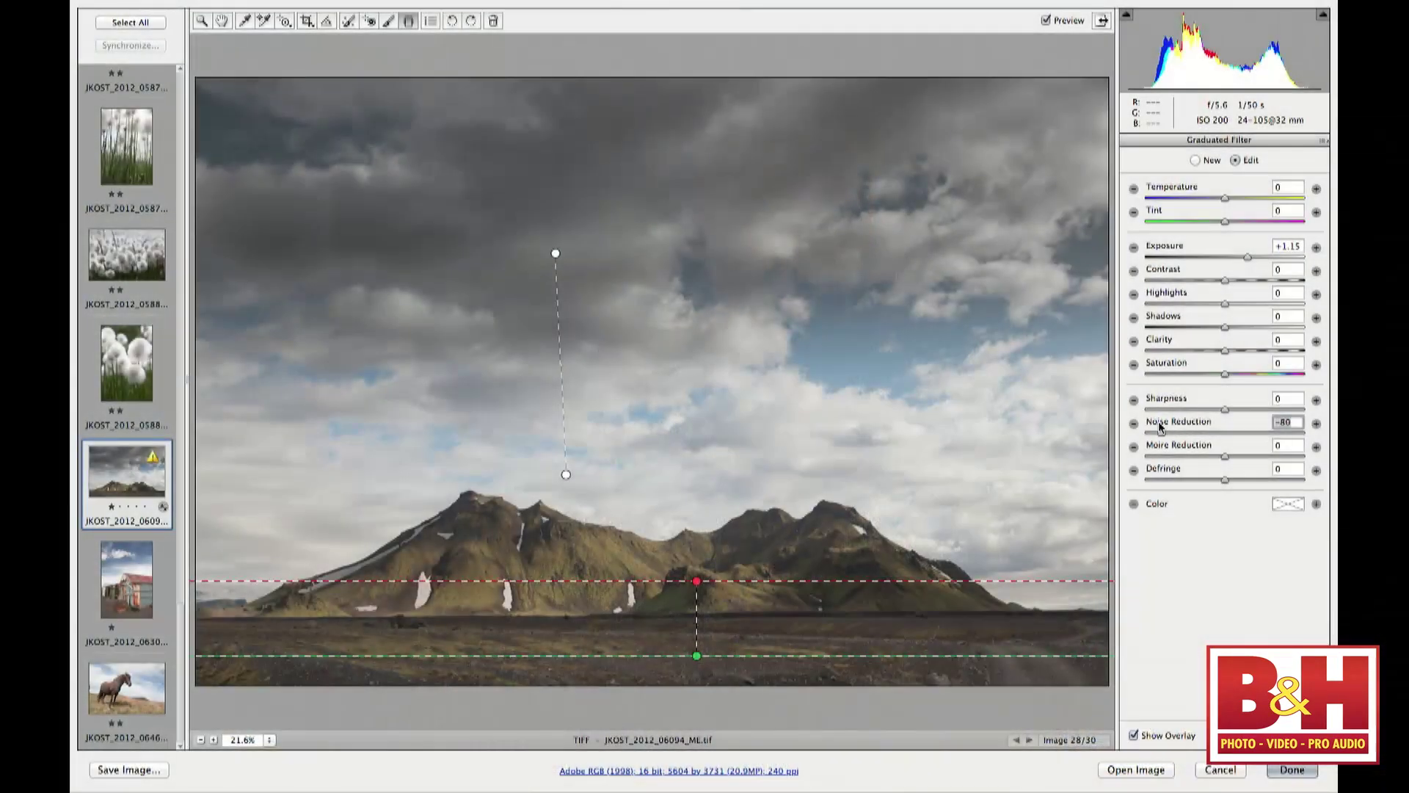
left_click_drag(1162, 432, 1317, 458)
key("super+Tab")
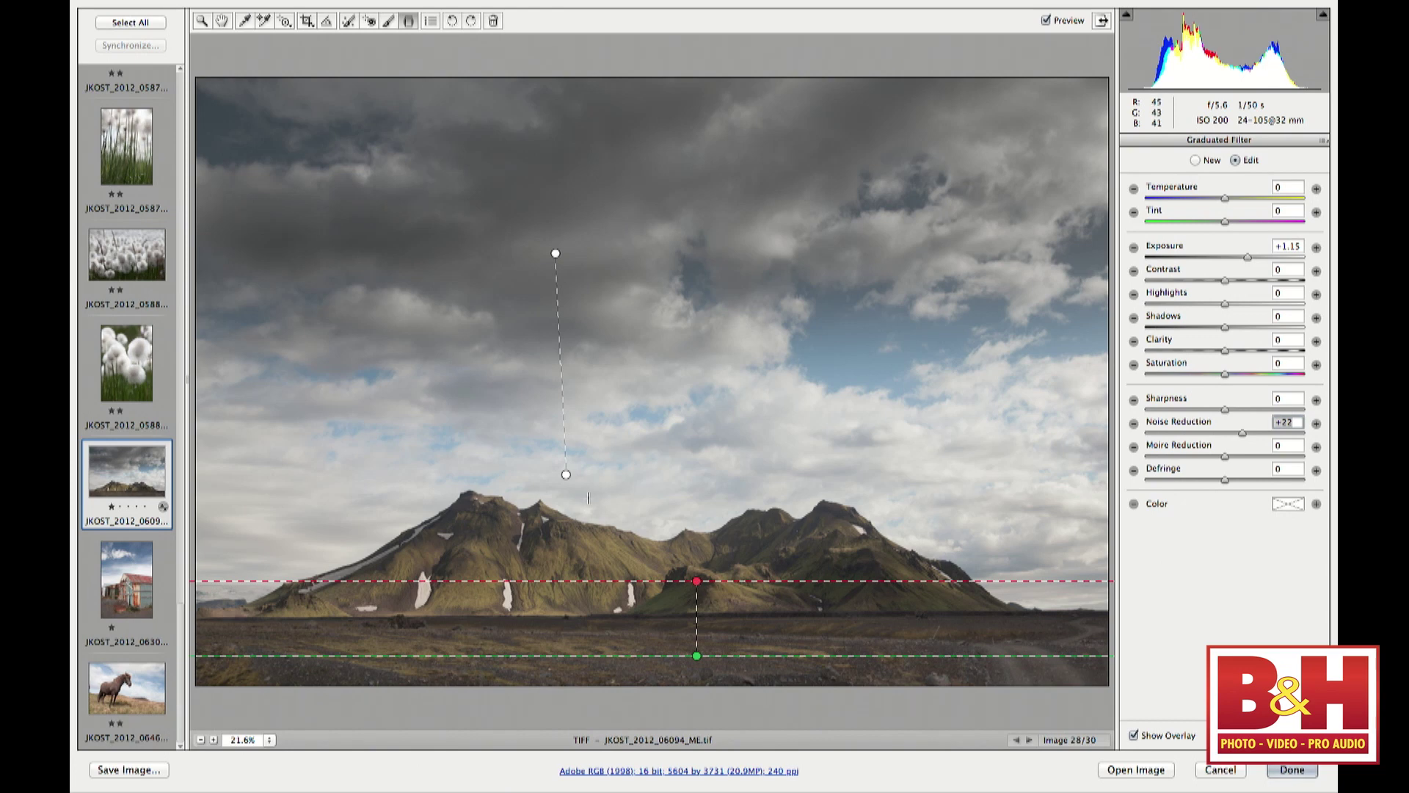
Delete both the sky and the foreground Graduated Filters from the mountain photo
left_click(565, 475)
key("Delete")
left_click(698, 582)
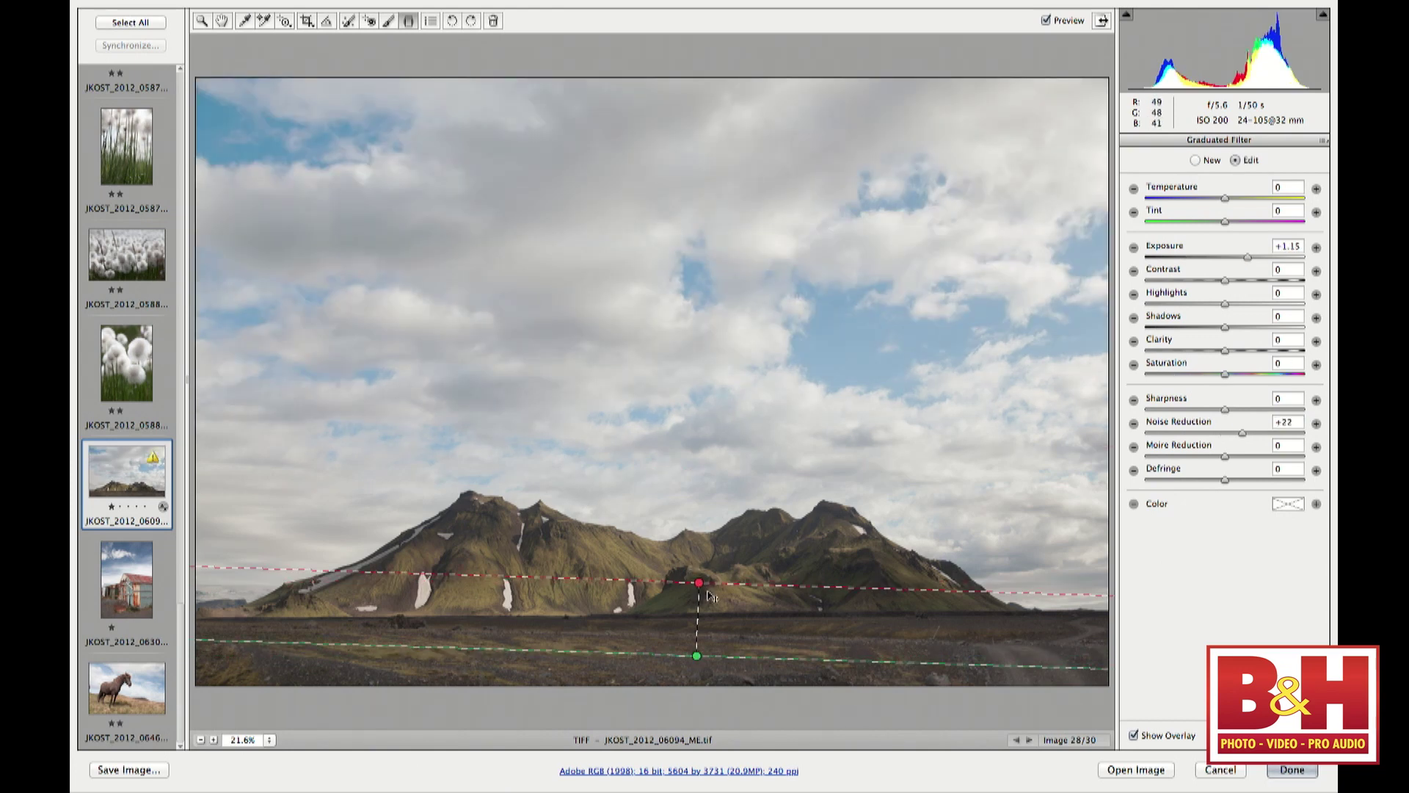
key("Delete")
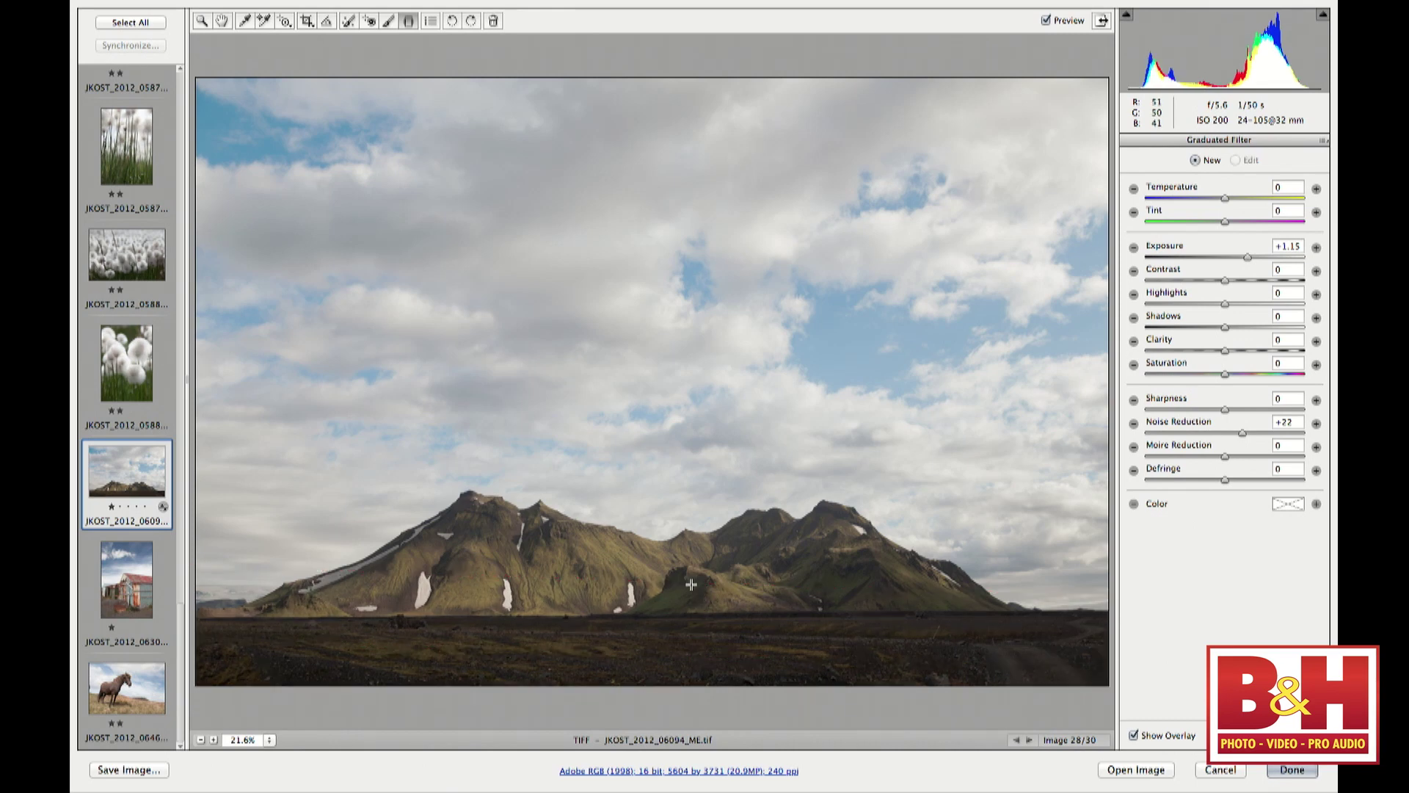
Activate the Adjustment Brush, enlarge it to size 20 and set its Exposure to -0.90
left_click(387, 22)
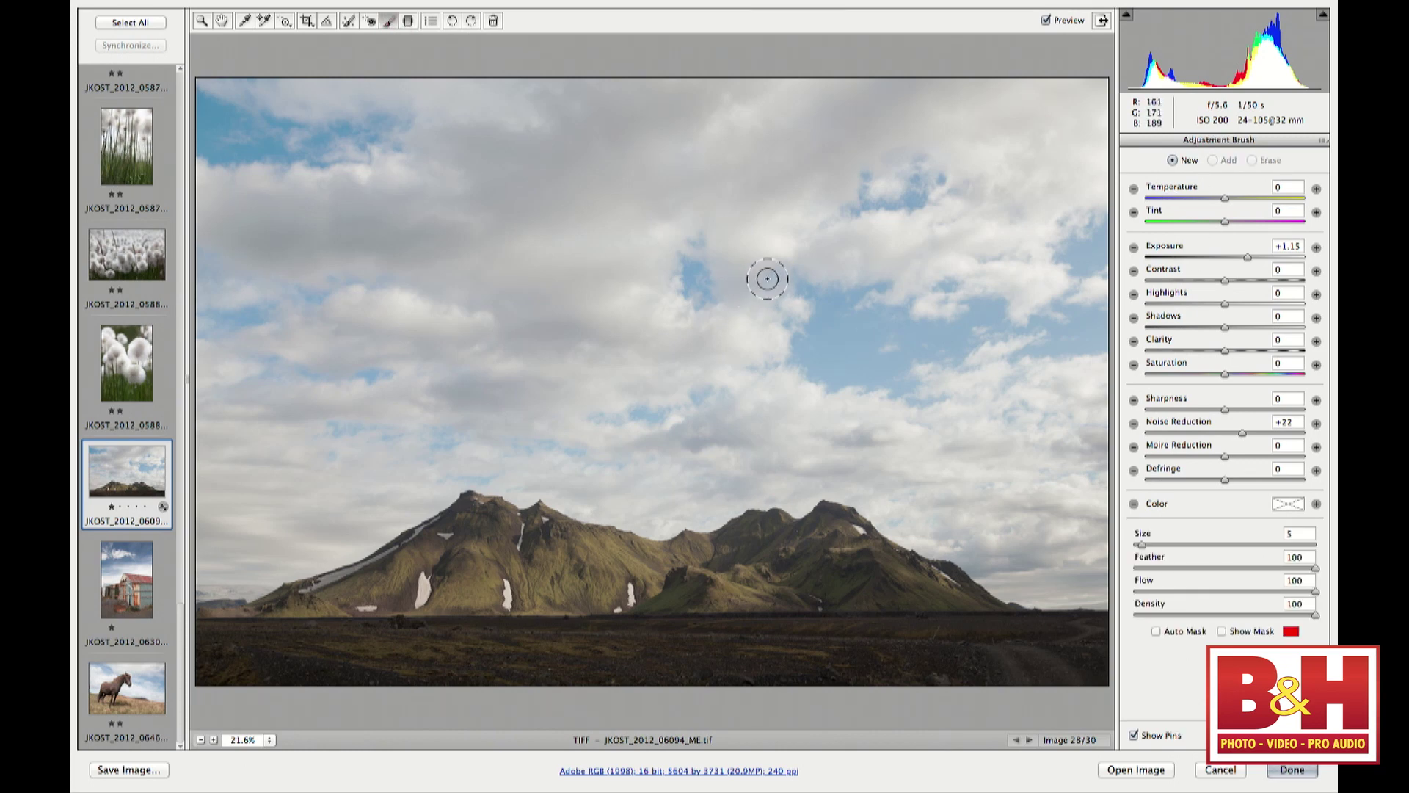
key("bracketright")
key("bracketright")
key("bracketright")
key("bracketright")
key("bracketright")
key("bracketright")
key("bracketright")
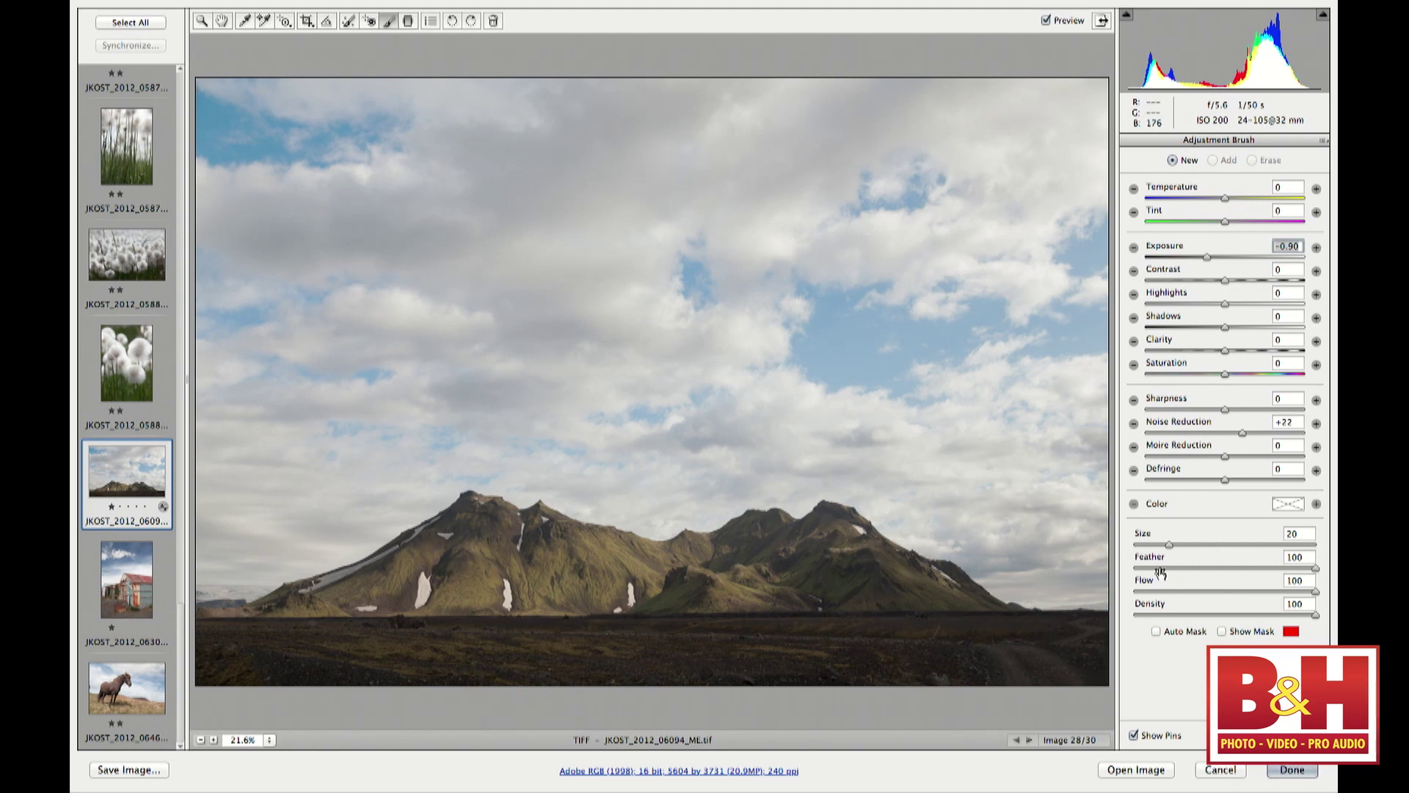
With Auto Mask on, paint the clouds directly above the mountains, show the mask, and fill in a missed blue patch
mouse_move(1049, 579)
left_mouse_down()
mouse_move(1013, 570)
mouse_move(1020, 561)
mouse_move(889, 494)
mouse_move(903, 524)
mouse_move(813, 485)
mouse_move(719, 491)
mouse_move(699, 514)
mouse_move(642, 524)
mouse_move(492, 478)
mouse_move(219, 569)
mouse_move(263, 506)
mouse_move(239, 494)
mouse_move(400, 430)
mouse_move(490, 413)
mouse_move(683, 445)
mouse_move(537, 425)
mouse_move(700, 433)
left_mouse_up()
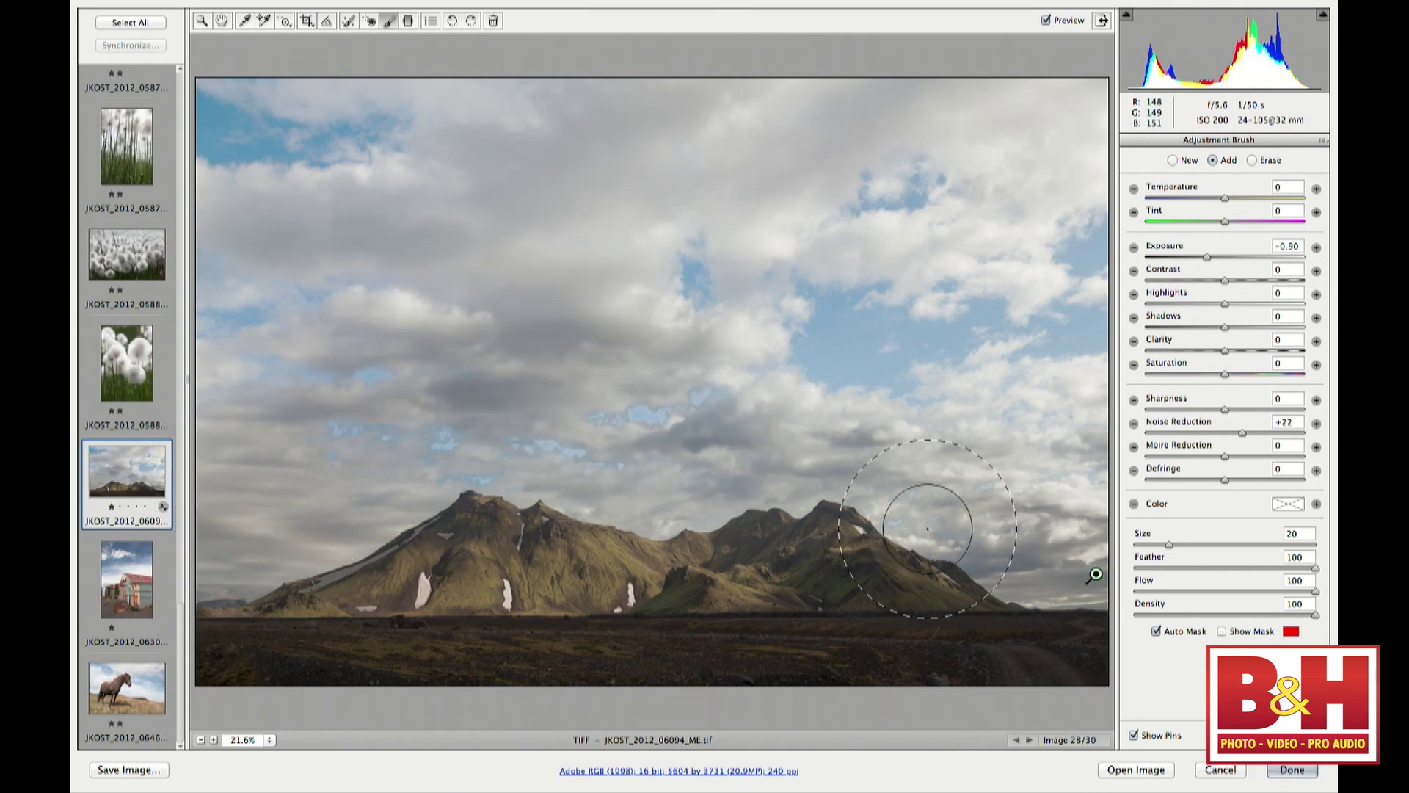
key("y")
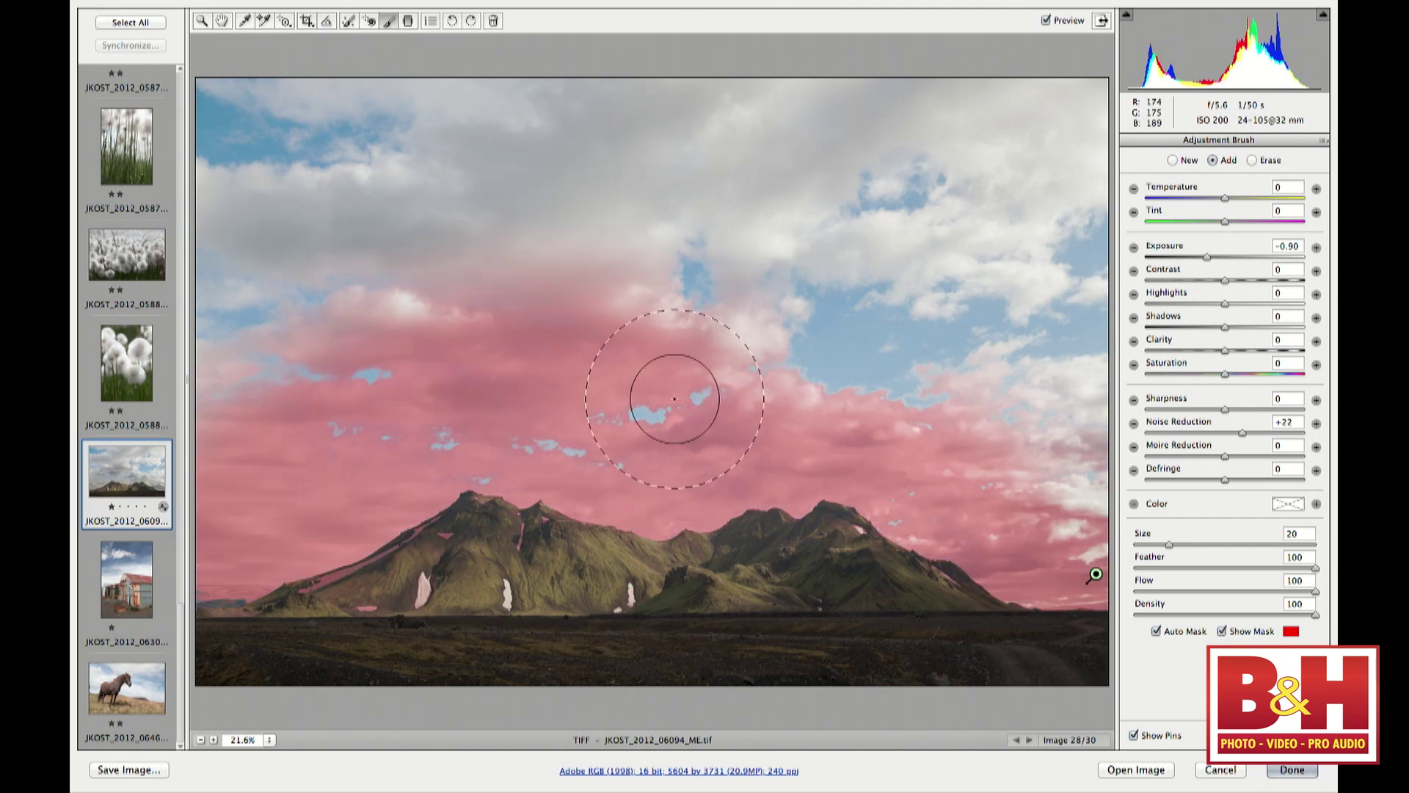
mouse_move(638, 418)
left_mouse_down()
mouse_move(706, 373)
mouse_move(710, 397)
mouse_move(651, 412)
mouse_move(592, 412)
mouse_move(590, 399)
mouse_move(571, 456)
mouse_move(645, 421)
left_mouse_up()
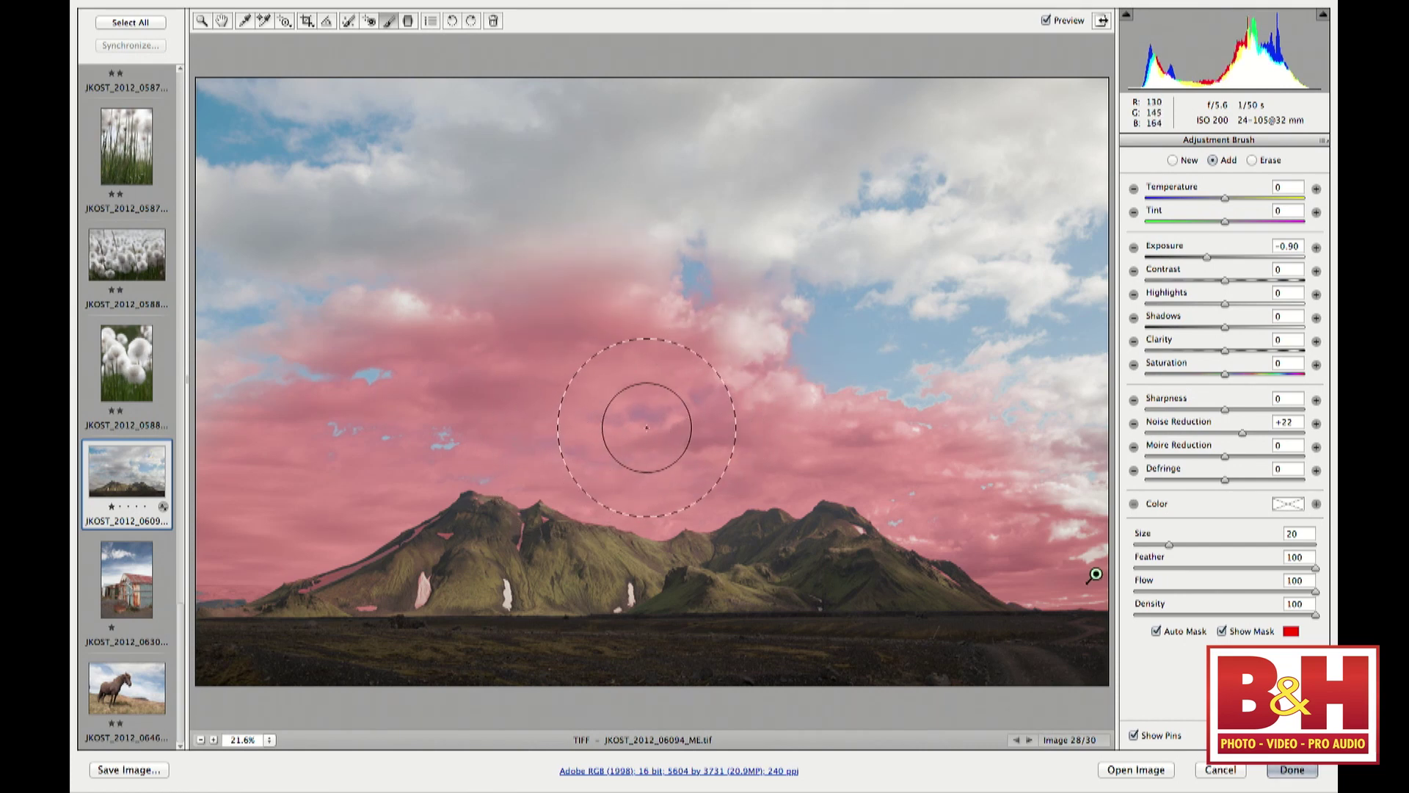
Turn off Auto Mask, paint over the rest of the sky, and cover the remaining gaps above the mountains with a smaller brush of size 6
left_click(1156, 633)
mouse_move(235, 110)
left_mouse_down()
mouse_move(355, 95)
mouse_move(1004, 85)
mouse_move(1121, 139)
mouse_move(1086, 355)
mouse_move(1095, 450)
mouse_move(1056, 484)
mouse_move(903, 339)
mouse_move(903, 257)
mouse_move(455, 300)
mouse_move(223, 270)
mouse_move(240, 369)
mouse_move(225, 188)
mouse_move(362, 273)
mouse_move(379, 330)
mouse_move(408, 300)
left_mouse_up()
key("bracketleft")
key("bracketleft")
key("bracketleft")
key("bracketleft")
key("bracketleft")
key("bracketleft")
key("bracketleft")
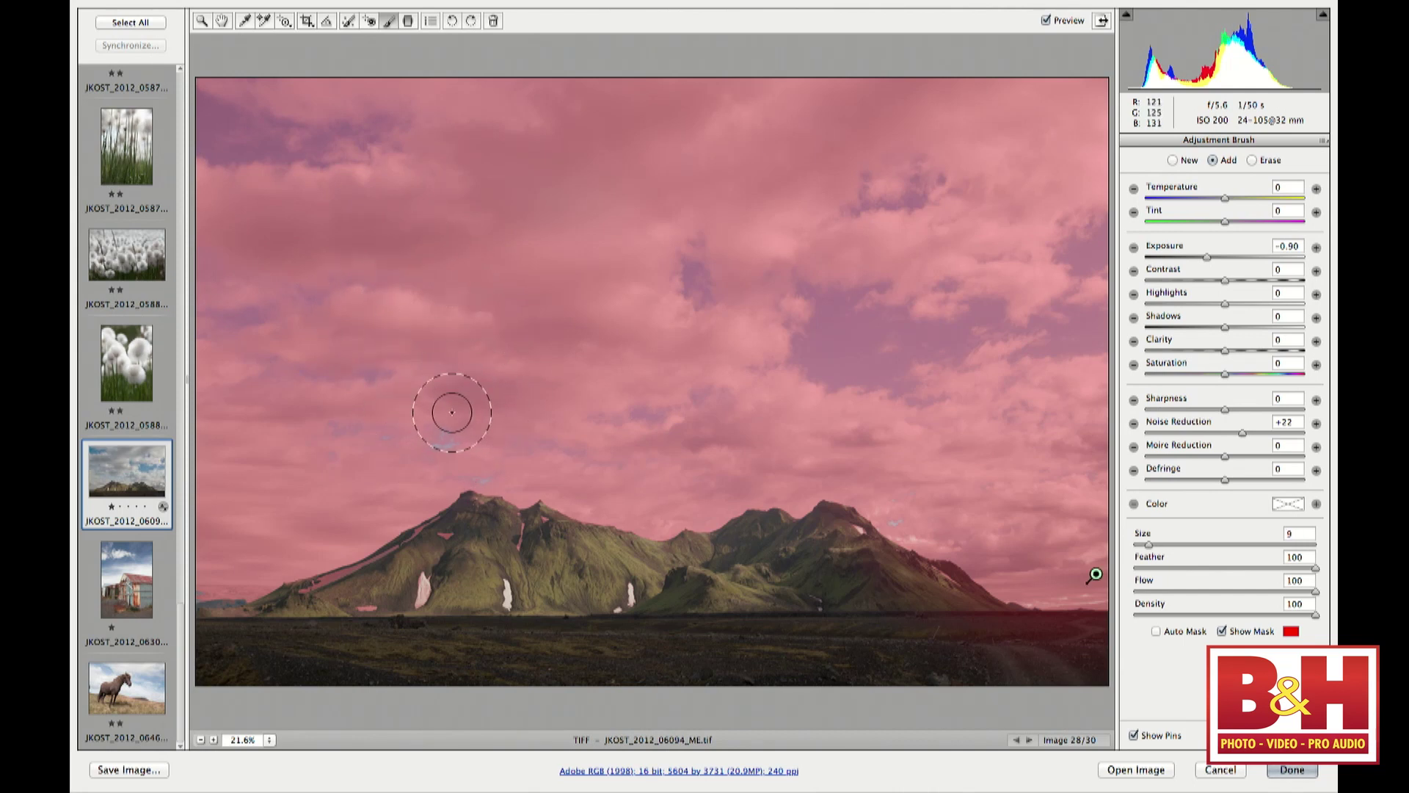
left_click_drag(446, 440, 407, 460)
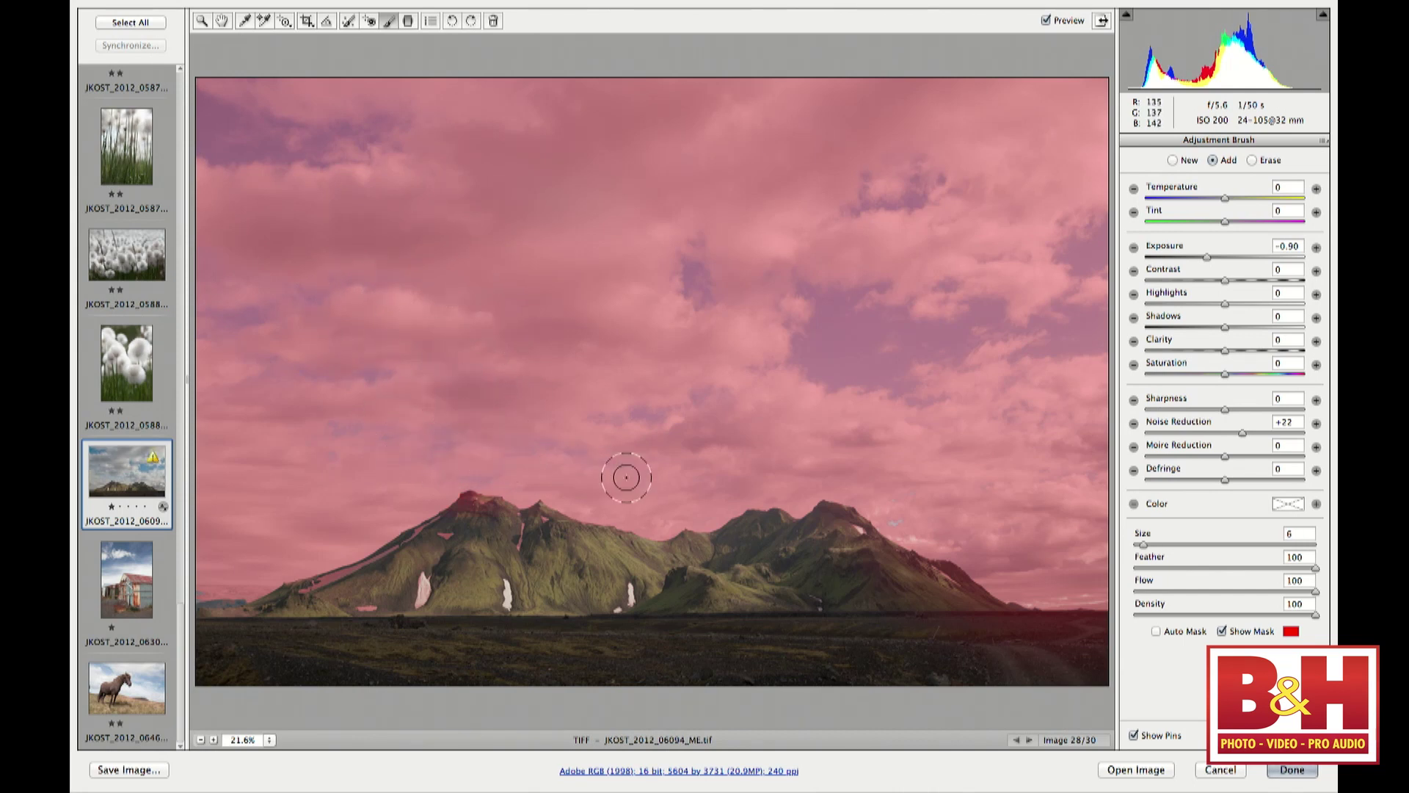
mouse_move(456, 512)
left_mouse_down()
mouse_move(614, 450)
mouse_move(864, 445)
left_mouse_up()
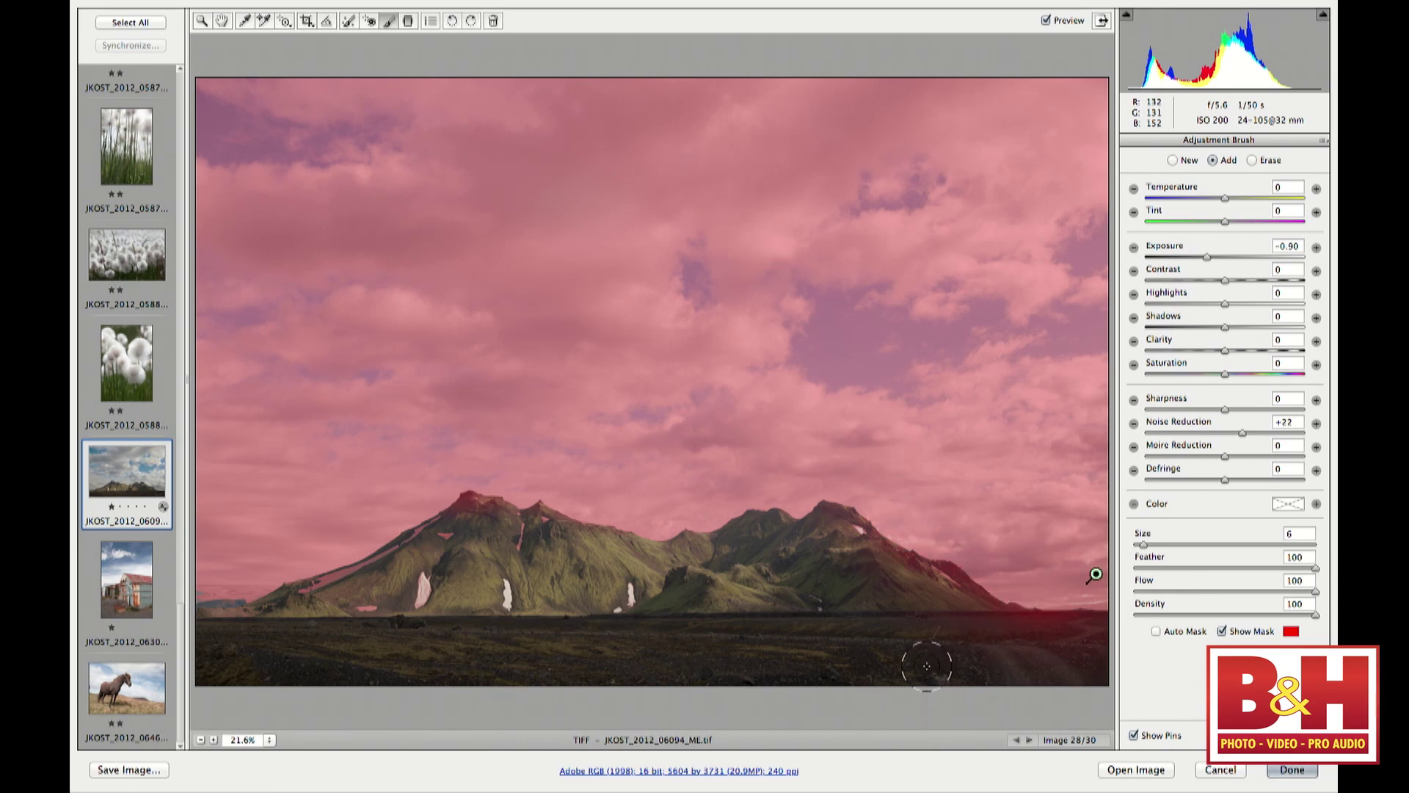
Erase the mask spill on the mountain slope, hide the mask, and set the sky adjustment's Exposure to -1.10
key("alt")
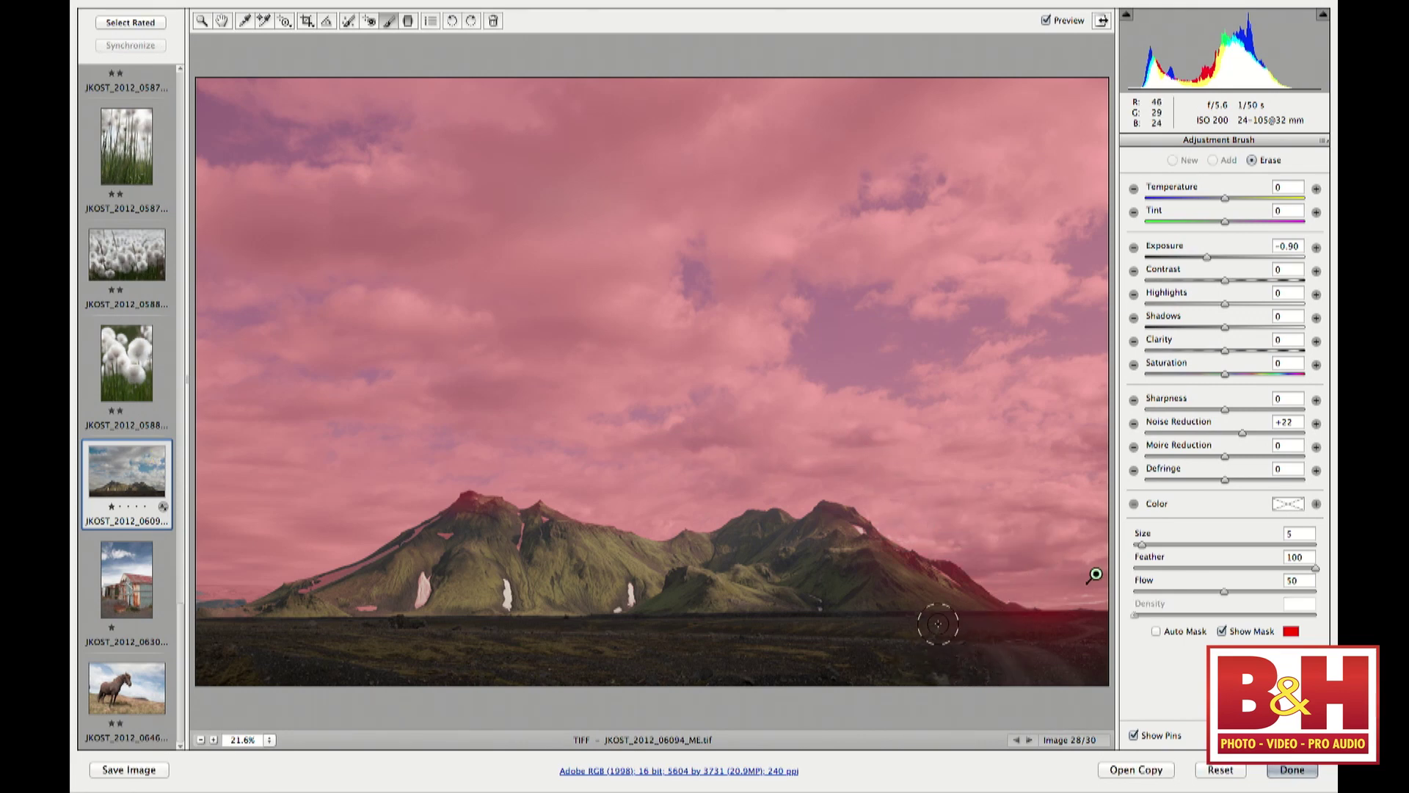
left_click_drag(848, 546, 885, 567)
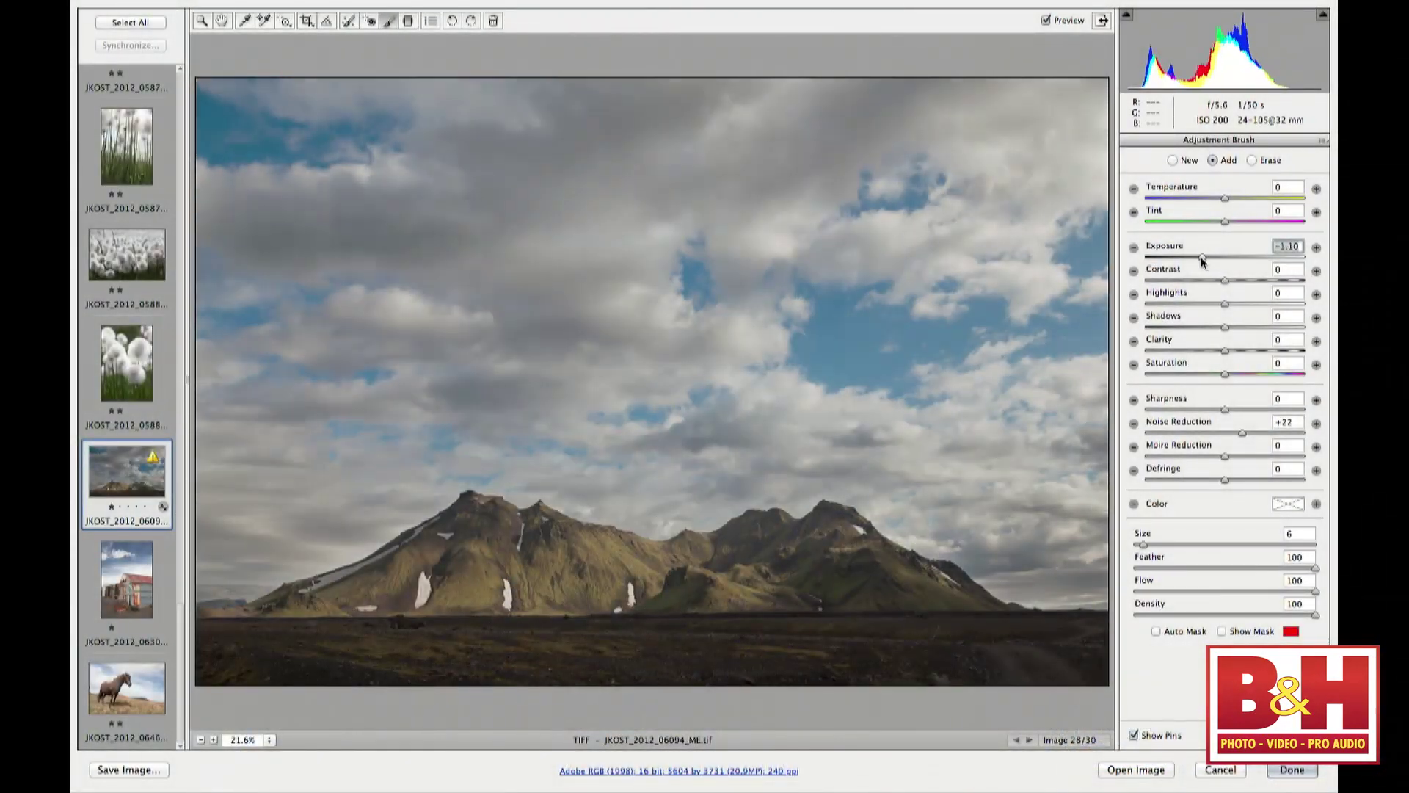
left_click_drag(1209, 255, 1200, 259)
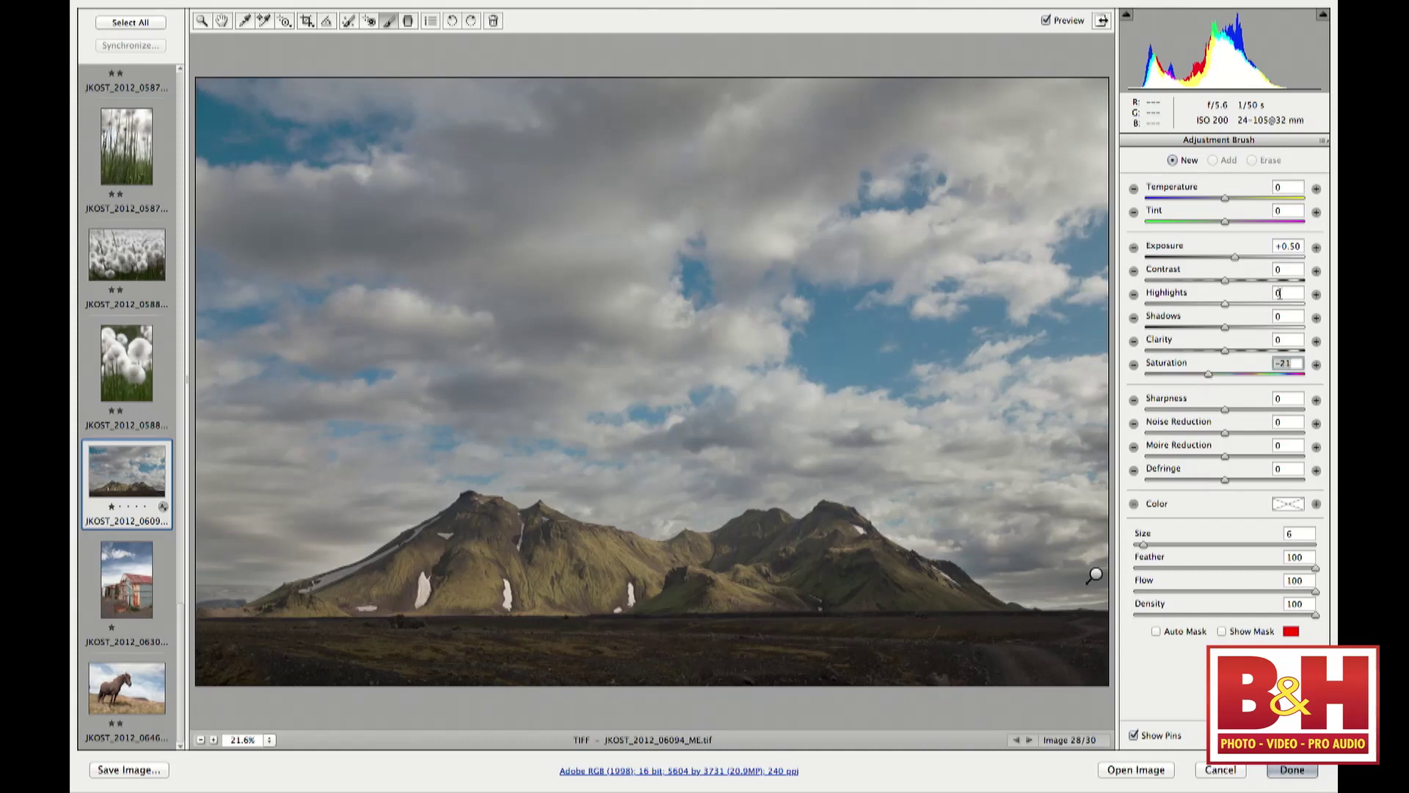
Save the brush settings of Exposure +0.50 and Saturation -21 as a local correction preset named Teeth Whitner, and open the preset list
left_click(1323, 141)
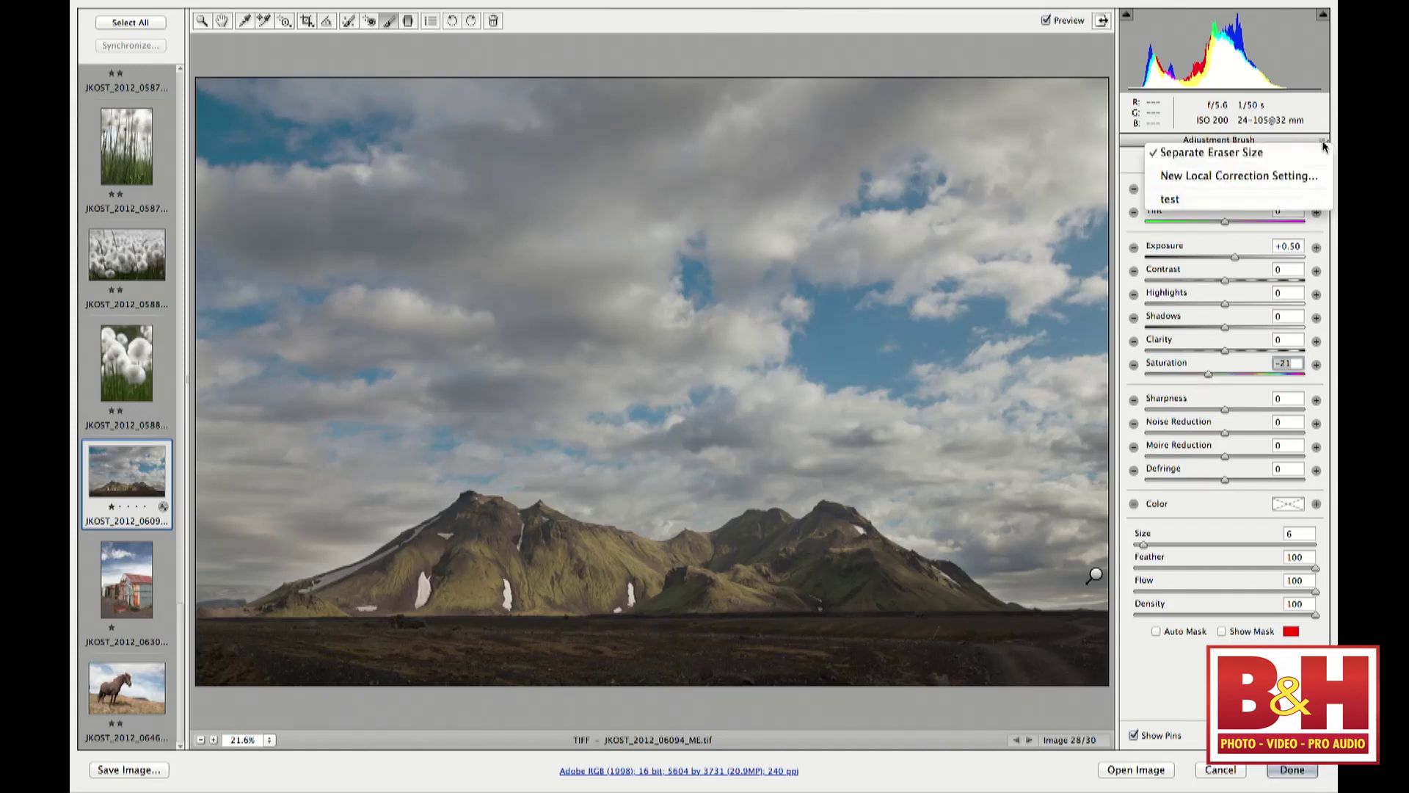
left_click(1262, 176)
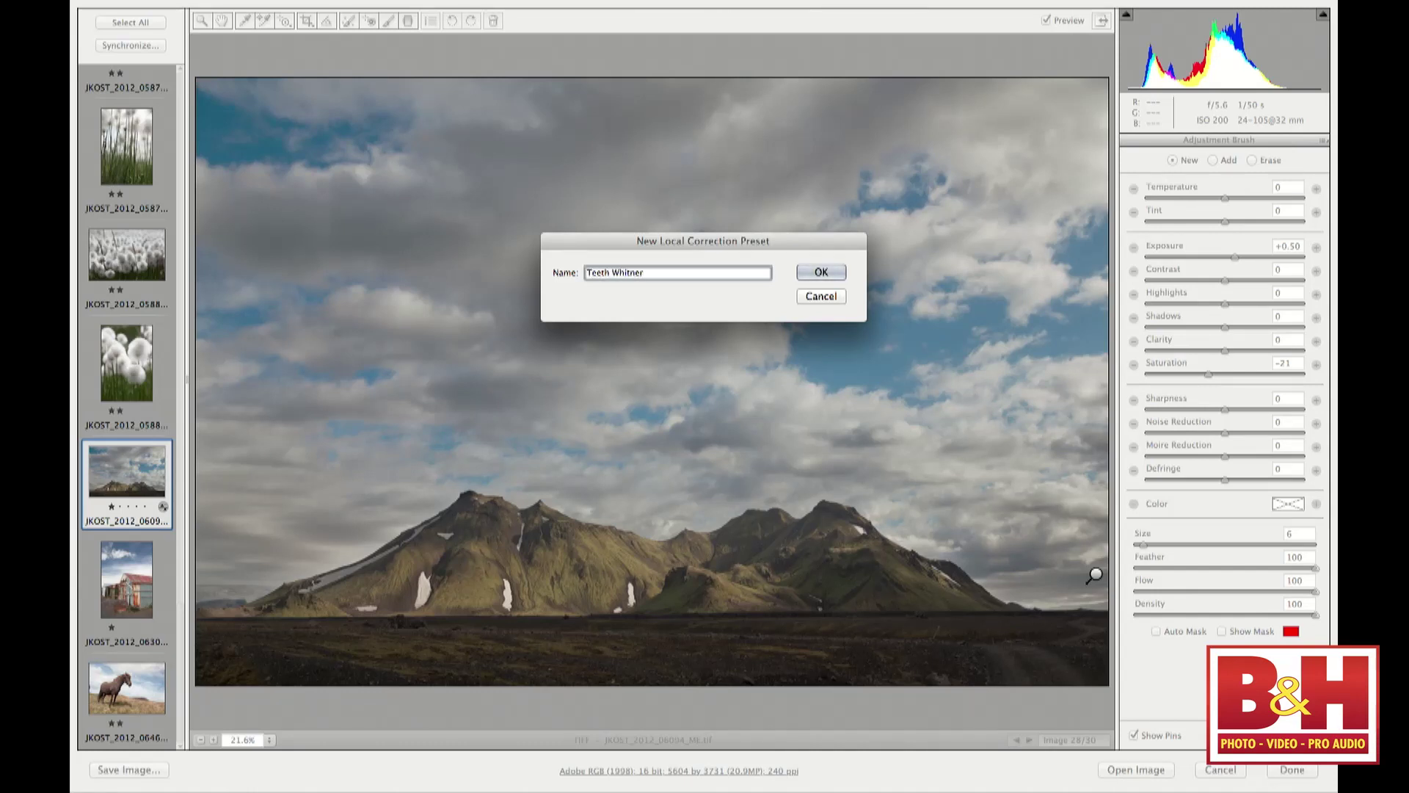
key("Return")
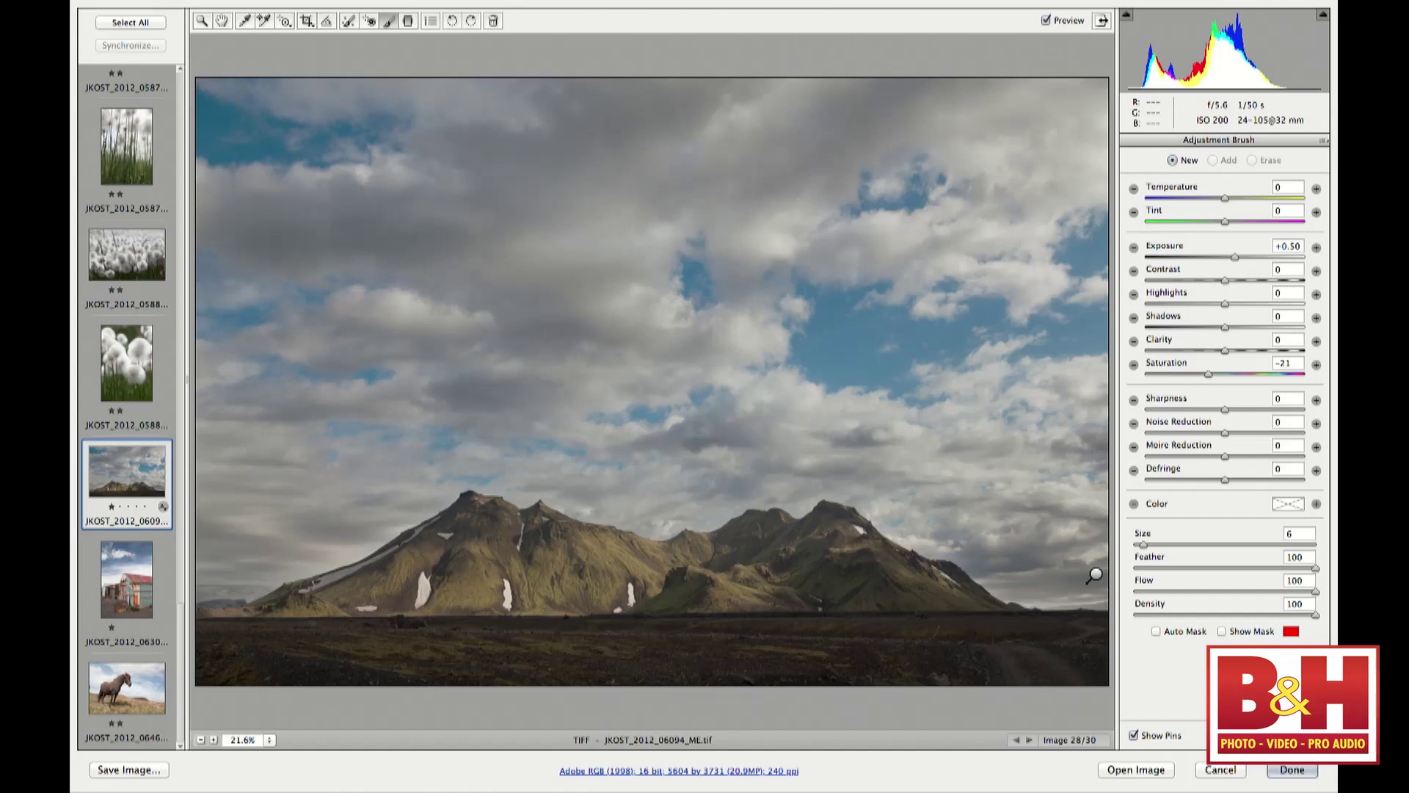
left_click(1324, 141)
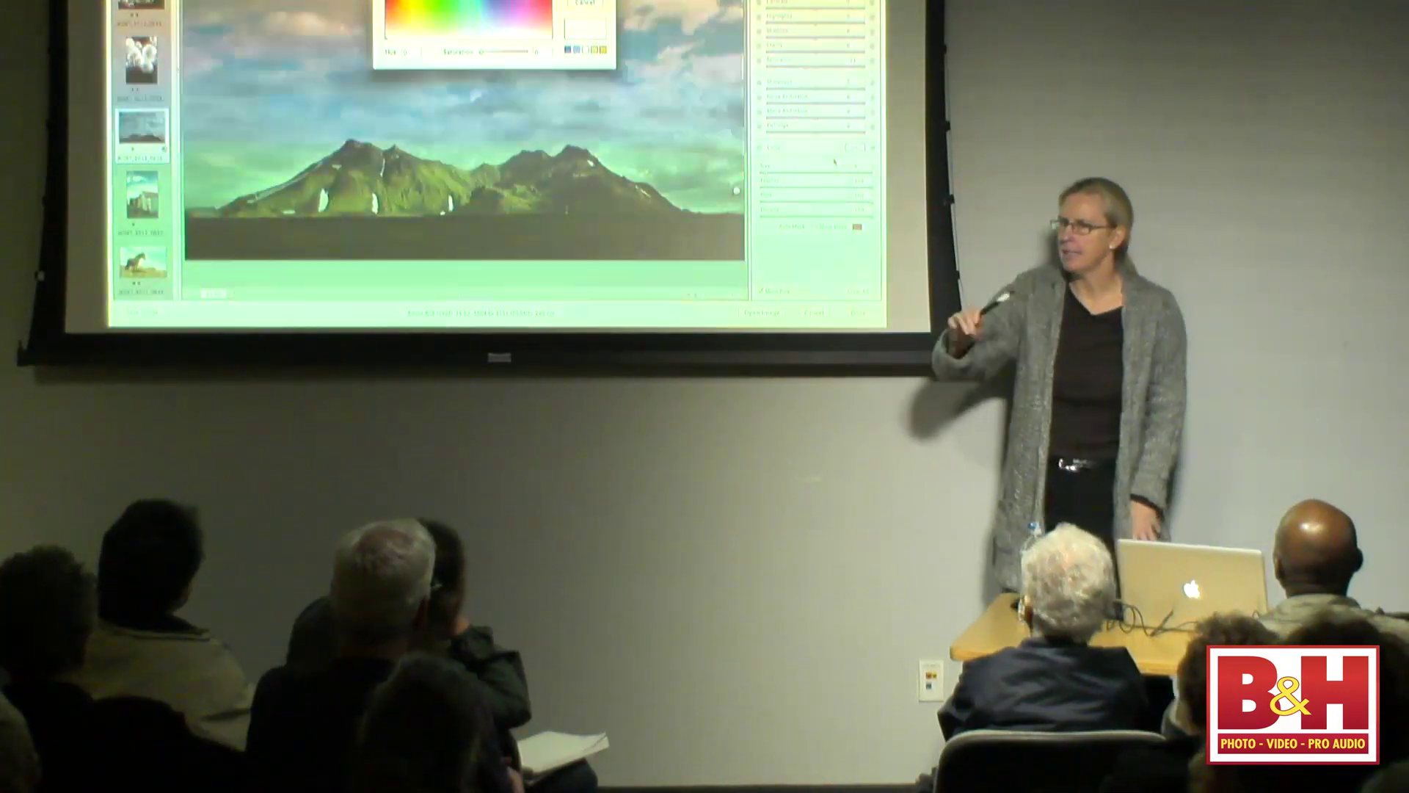
Choose a saturated yellow-green as the Adjustment Brush's tint color
left_click(437, 13)
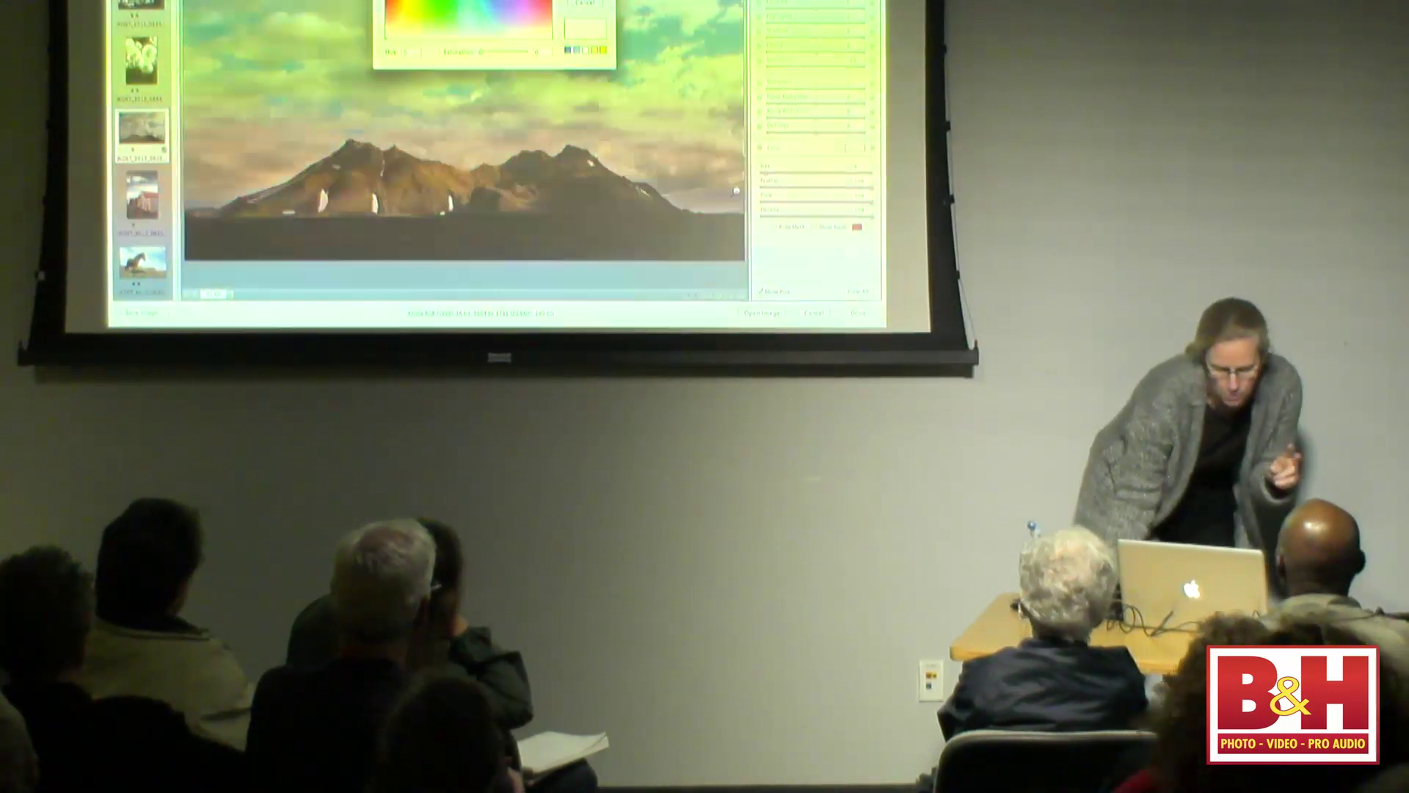
left_click_drag(433, 15, 441, 13)
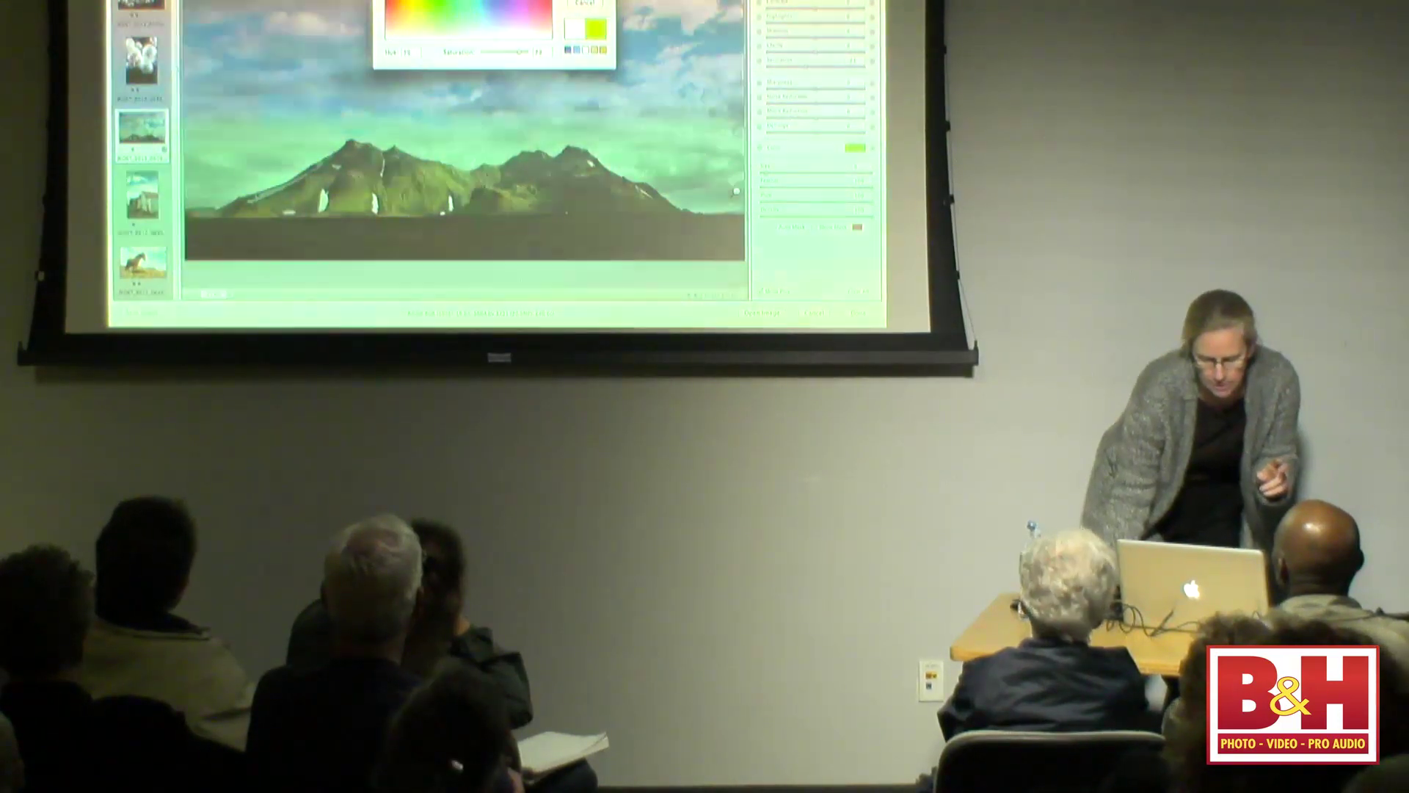
key("Return")
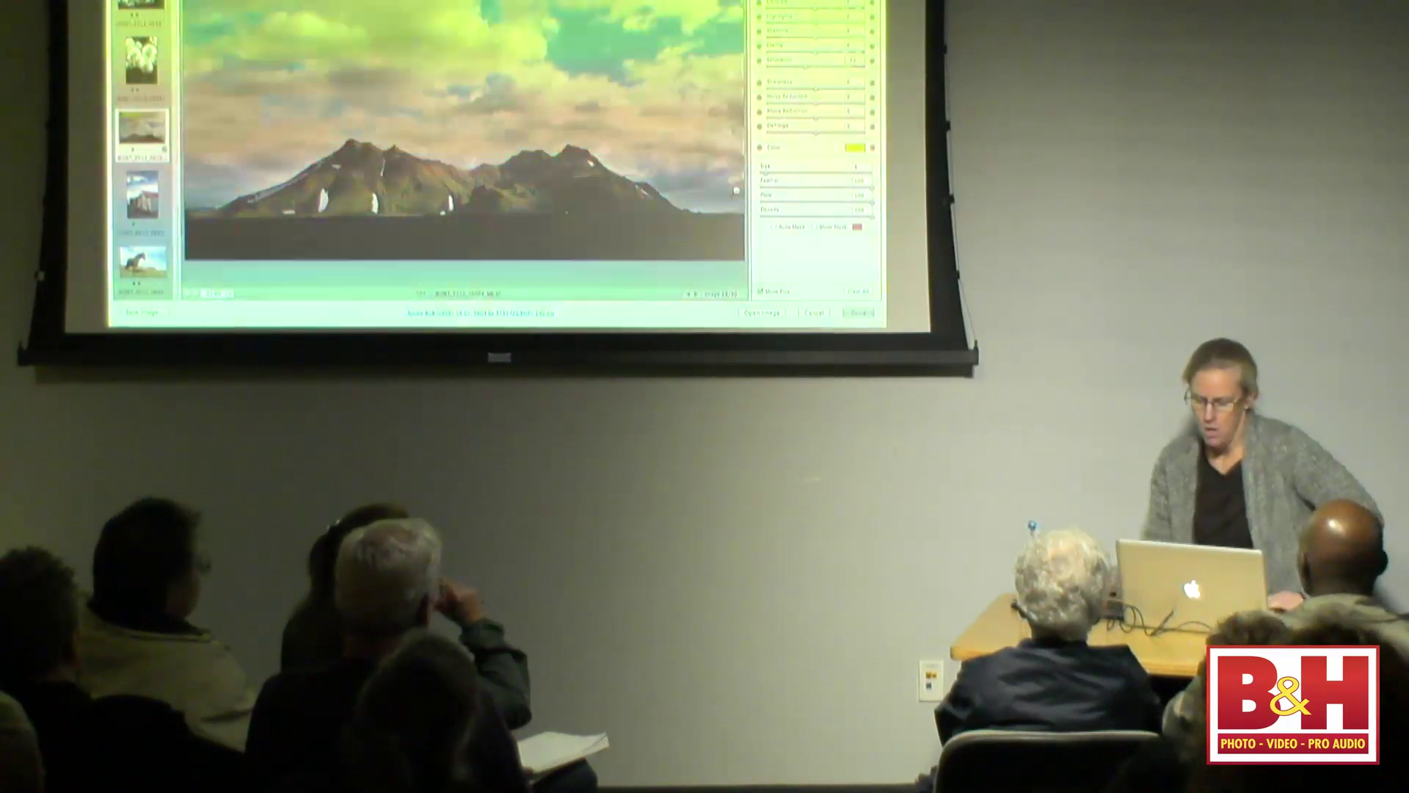
Discard all Camera Raw changes, and open JKOST_2011_04019.dng from the 03 Photo & Painting Effects folder in Bridge
left_click(807, 313)
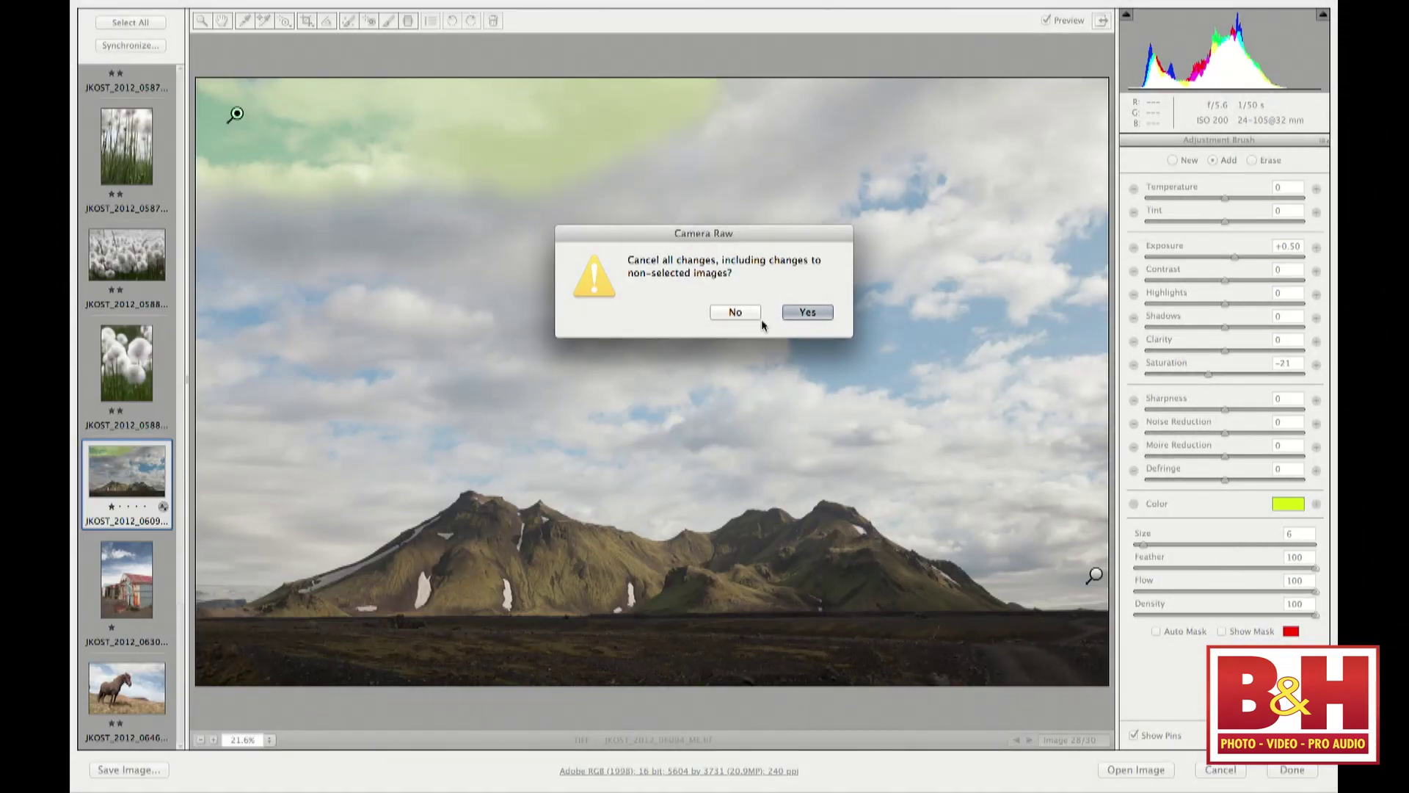
left_click(805, 312)
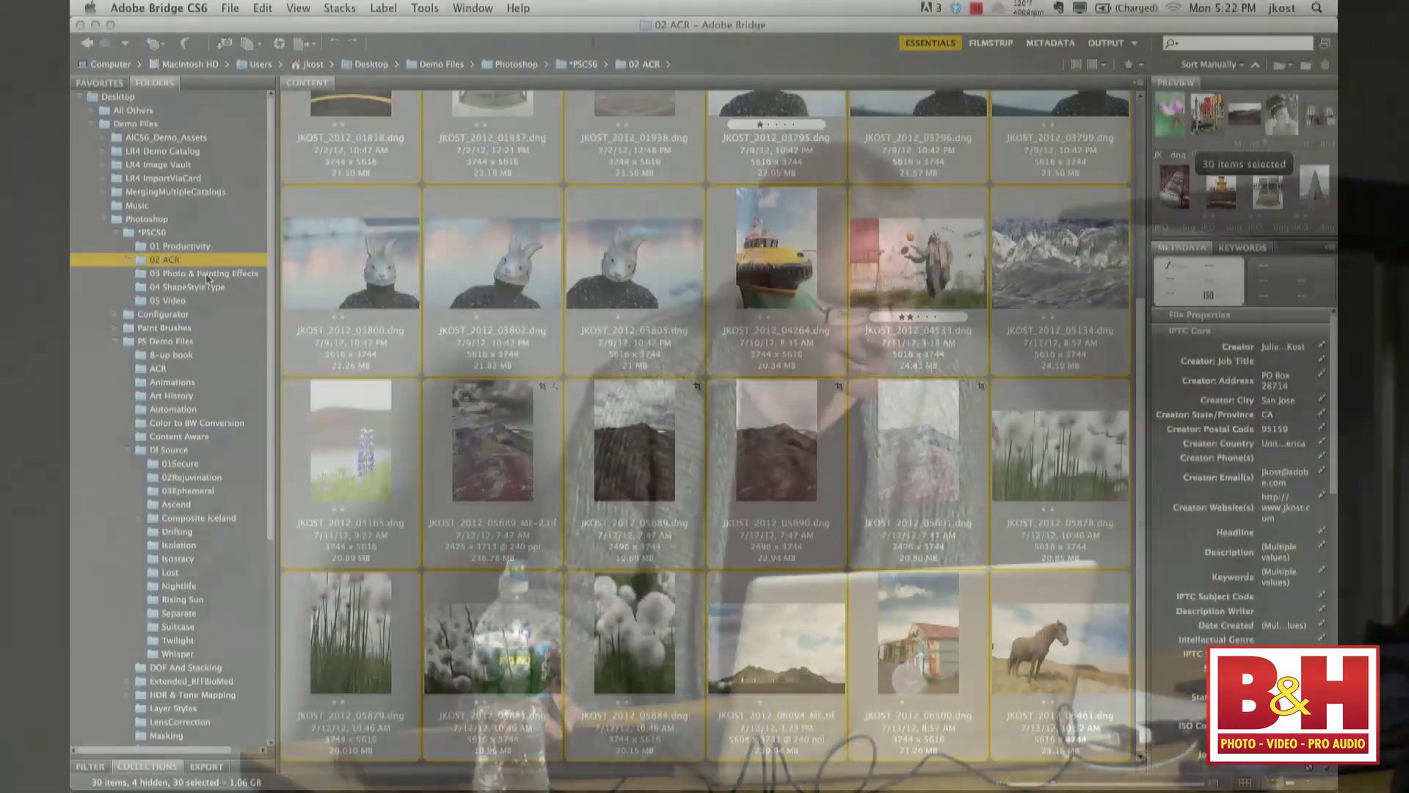
left_click(220, 274)
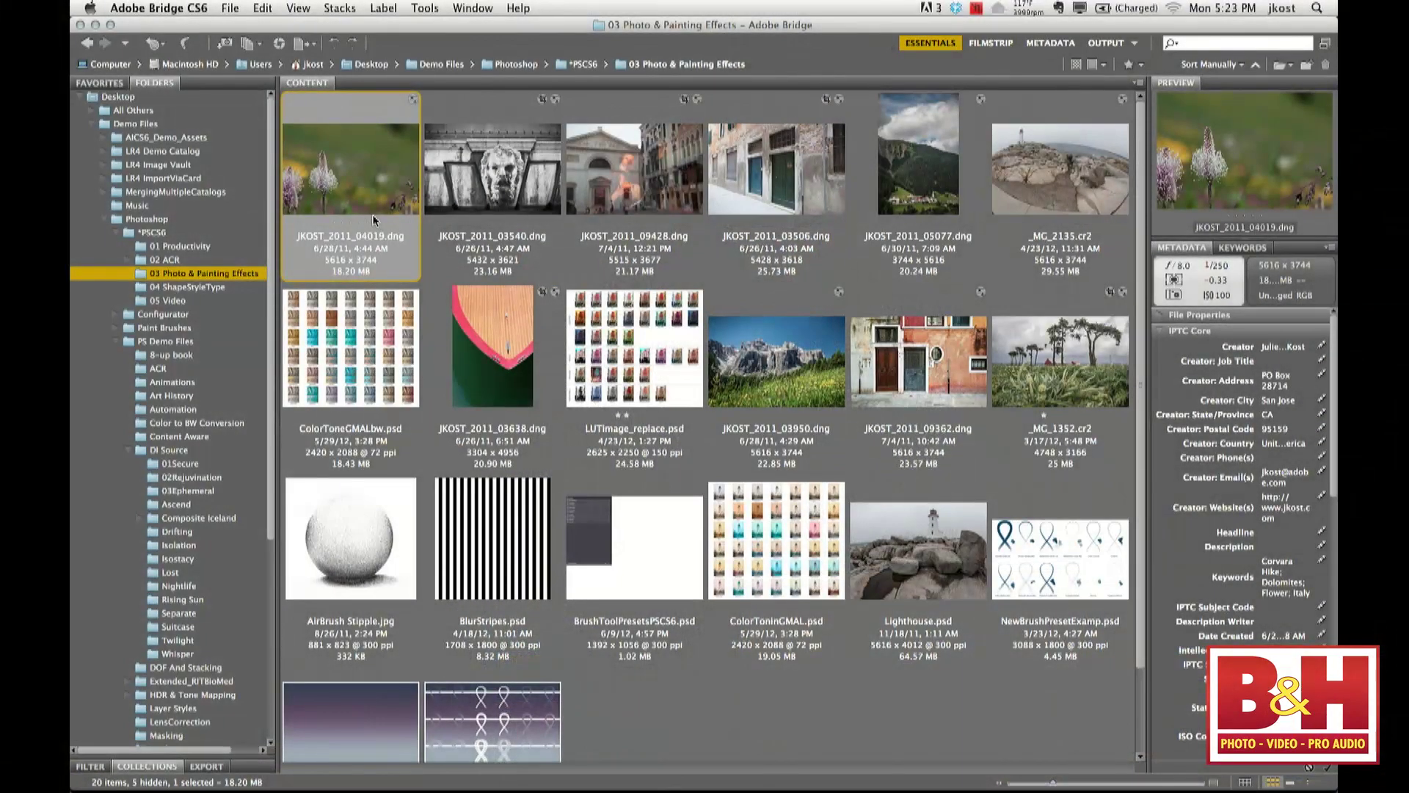
double_click(382, 222)
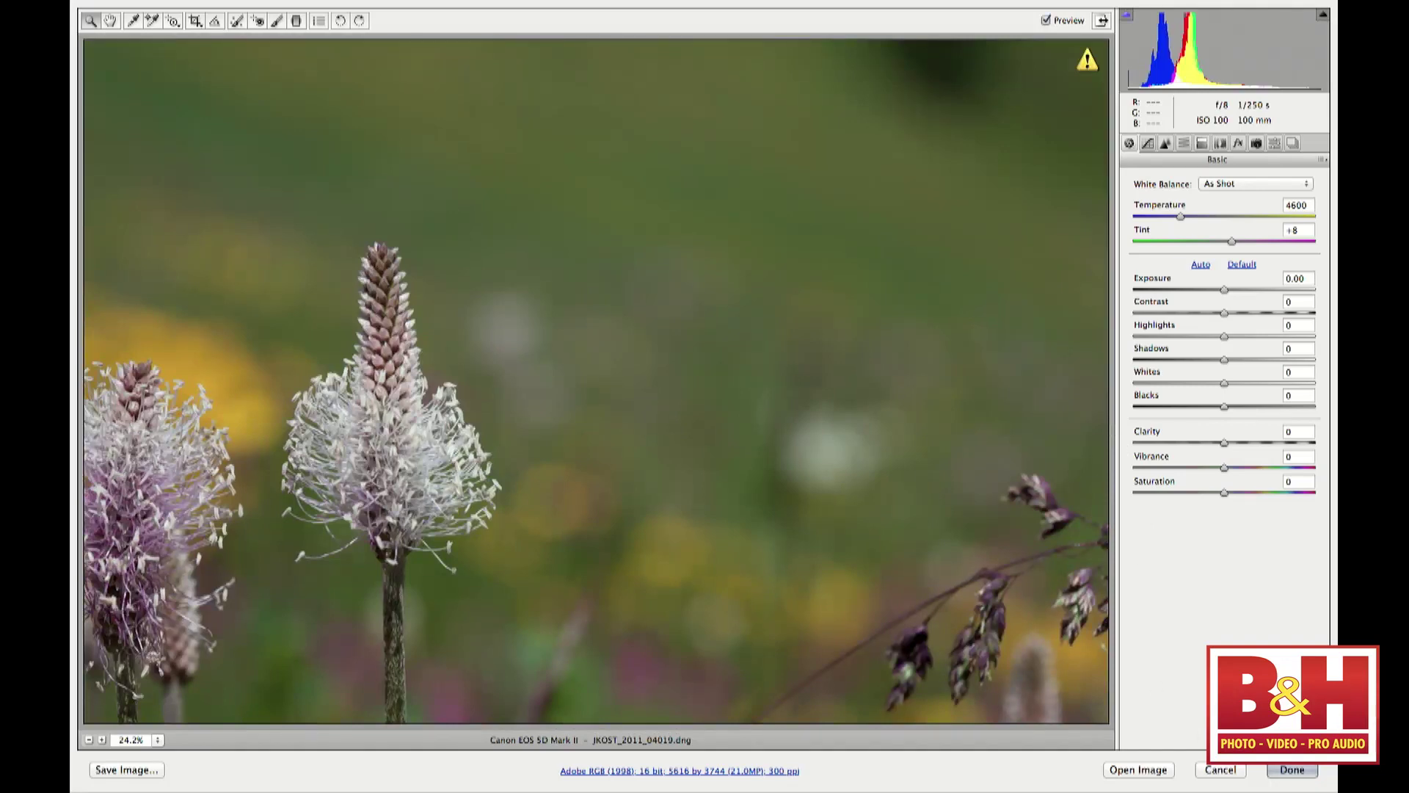
Open the flower image from Camera Raw in Photoshop and apply a Tilt-Shift blur of 244 px
left_click(1140, 770)
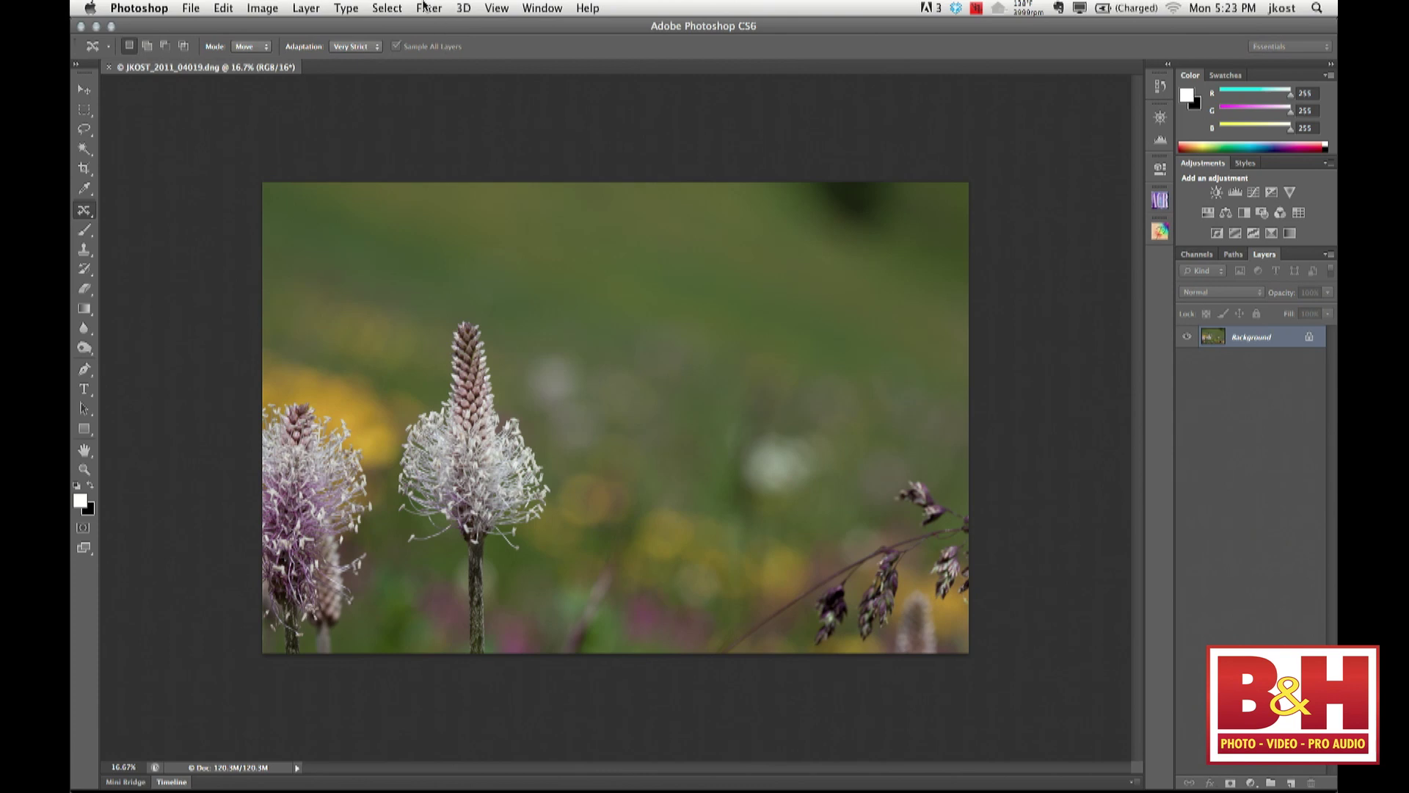
left_click(425, 7)
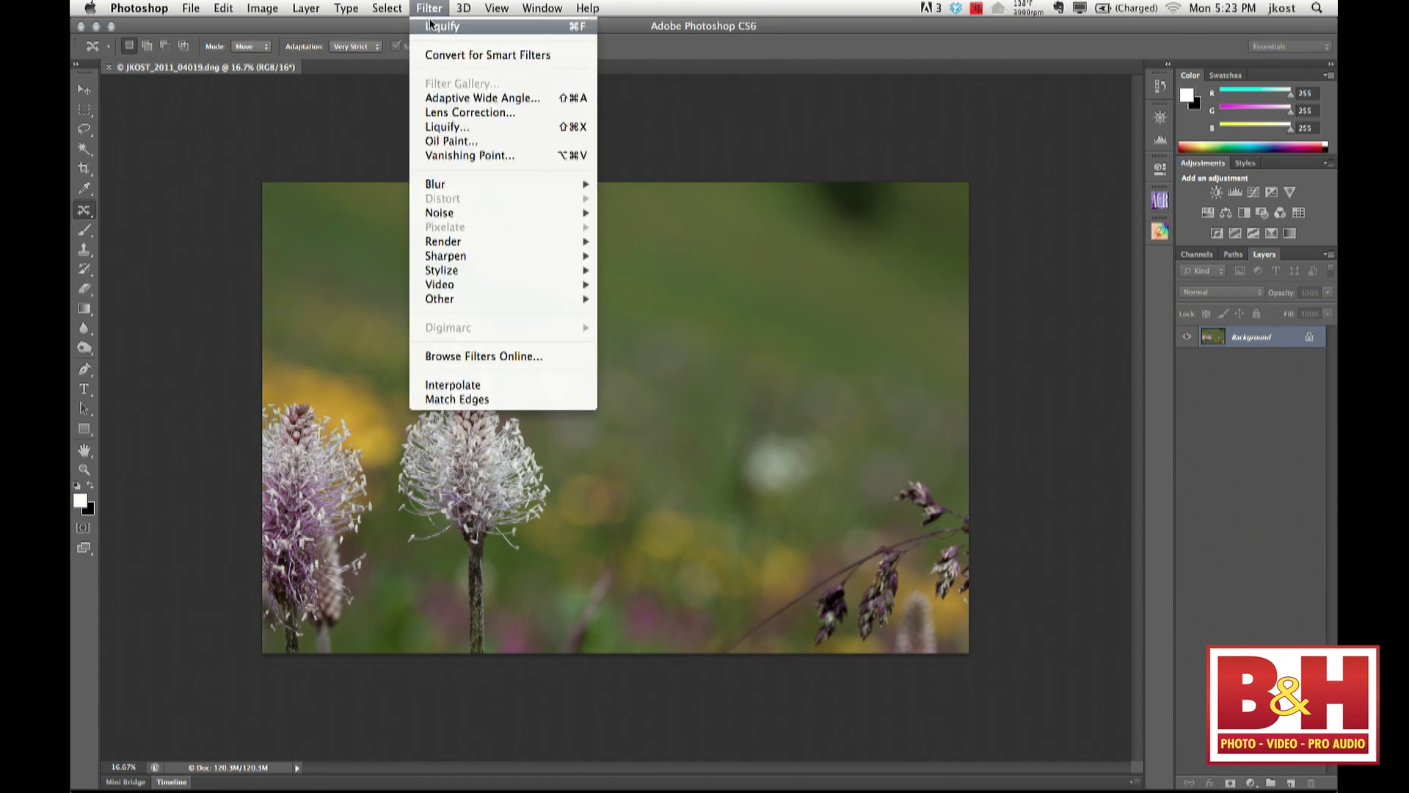
mouse_move(437, 185)
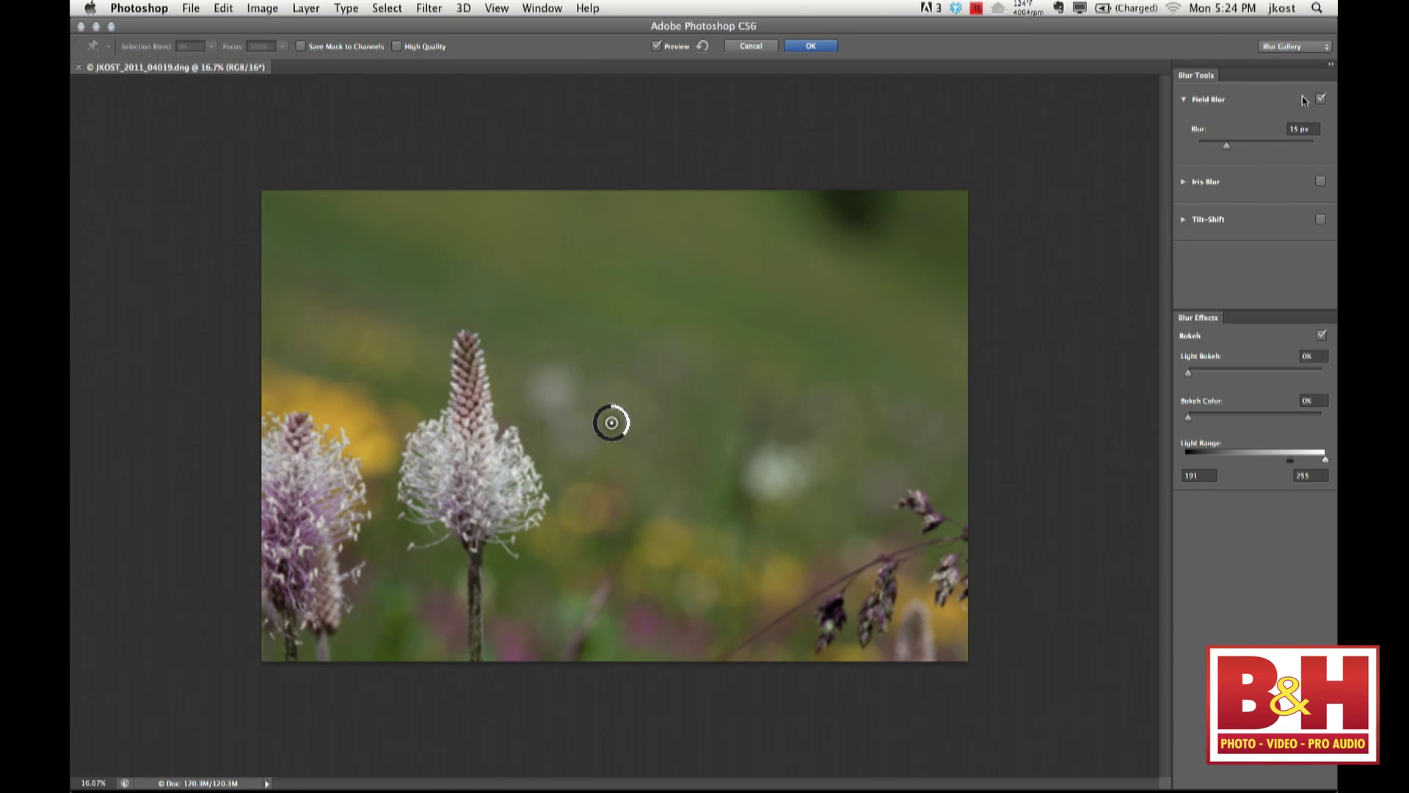
left_click(1182, 220)
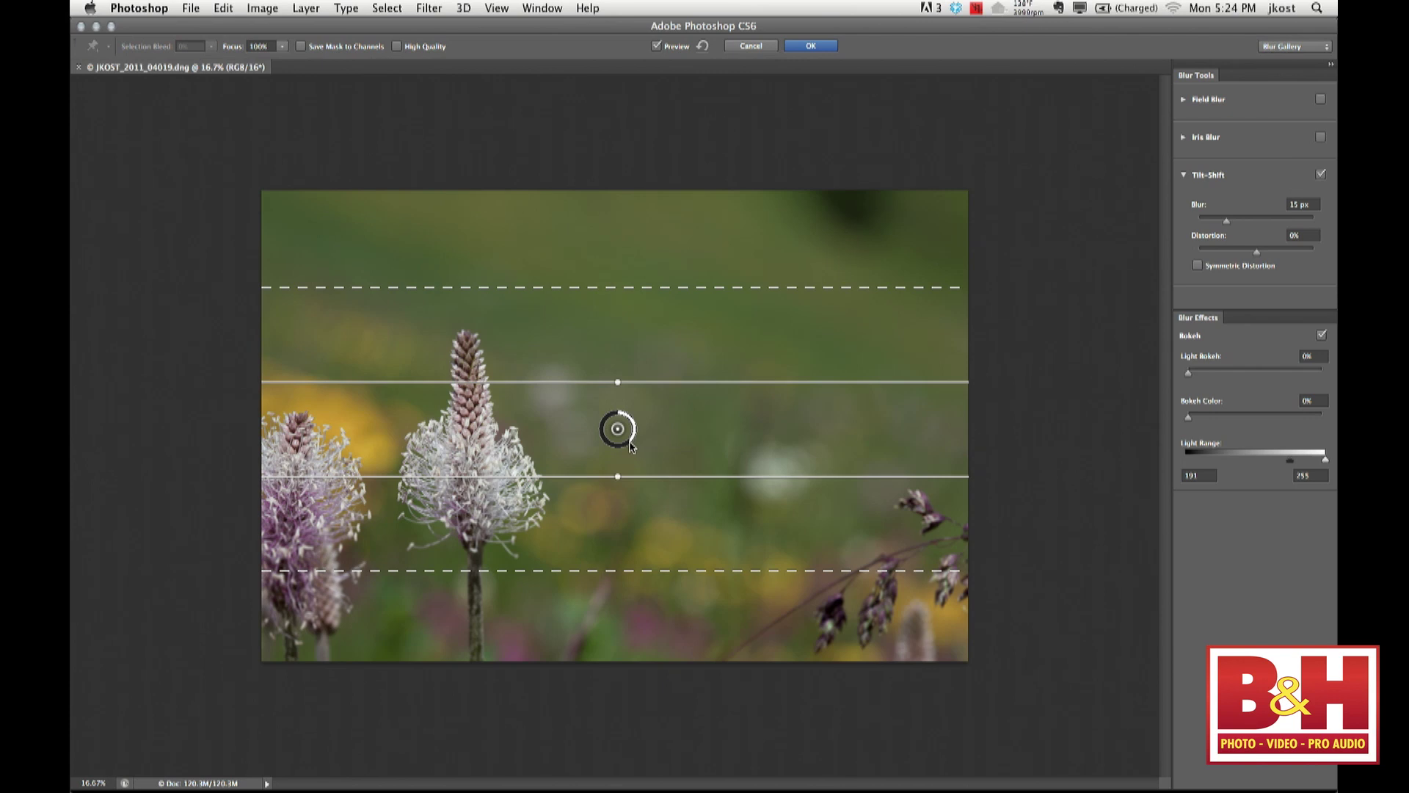
left_click_drag(629, 443, 605, 426)
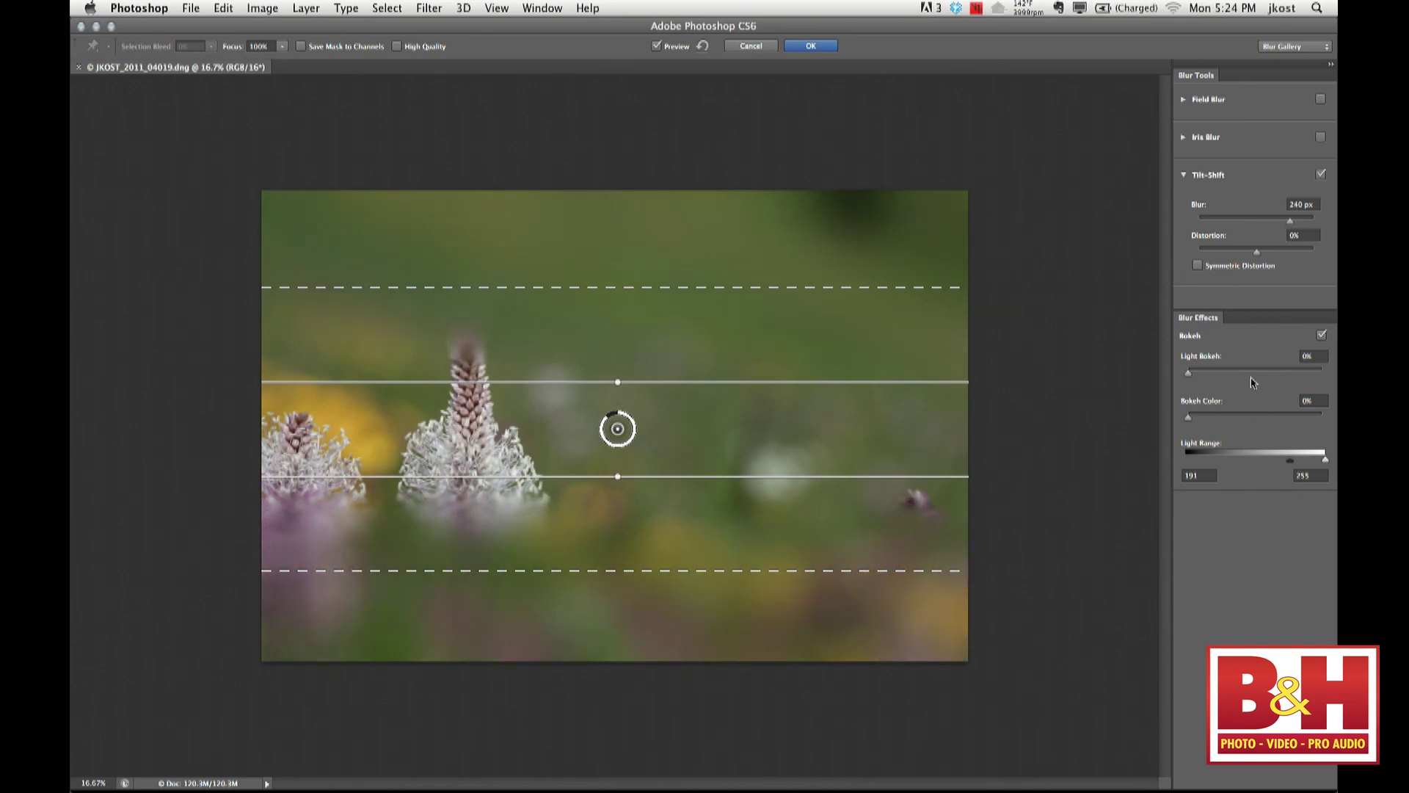
mouse_move(1290, 222)
left_mouse_down()
mouse_move(1235, 226)
mouse_move(1287, 225)
left_mouse_up()
Center the tilt-shift pin on the main flower, widen the sharp zone upward and extend the lower blur transition
left_click(629, 438)
left_click_drag(620, 431, 493, 400)
left_click_drag(555, 343, 539, 308)
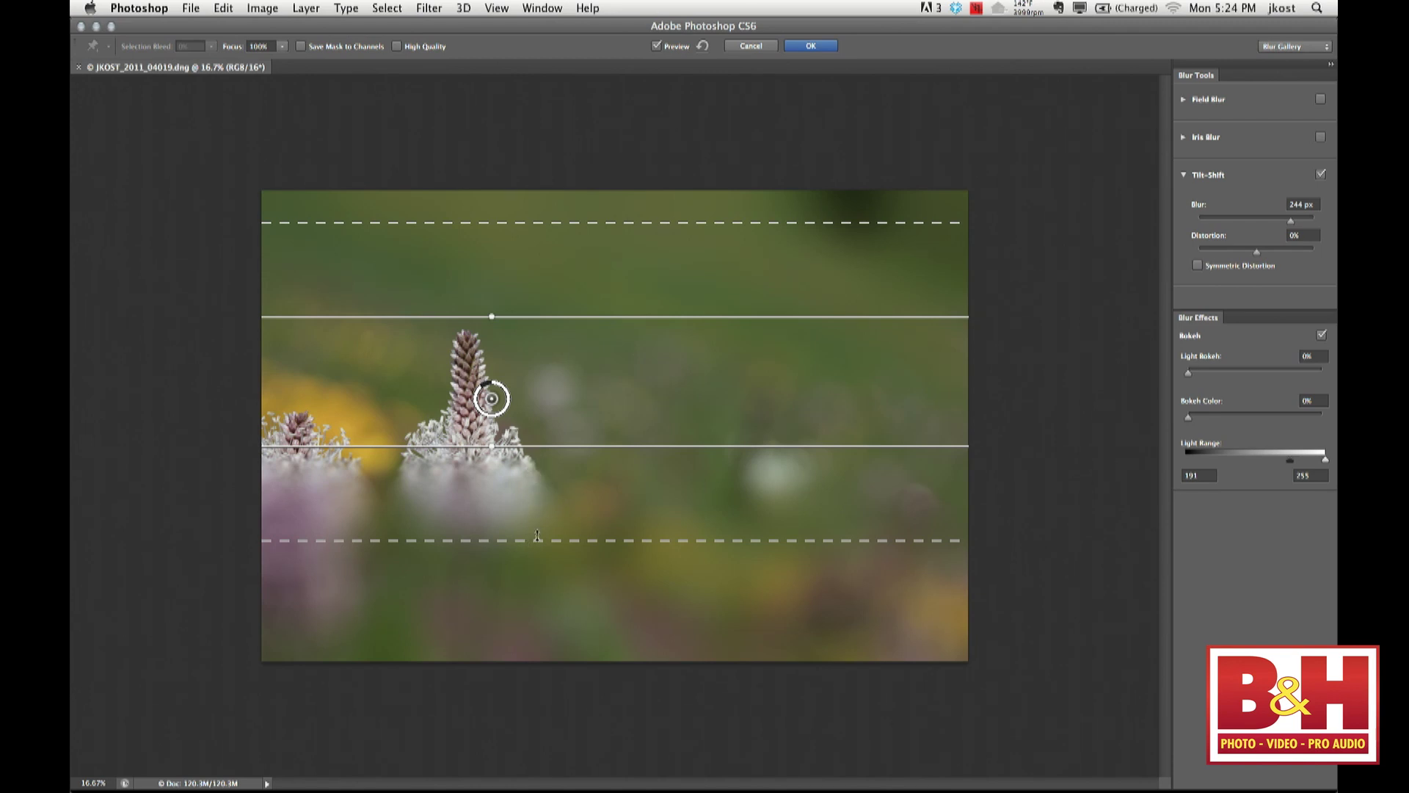
left_click_drag(534, 540, 526, 580)
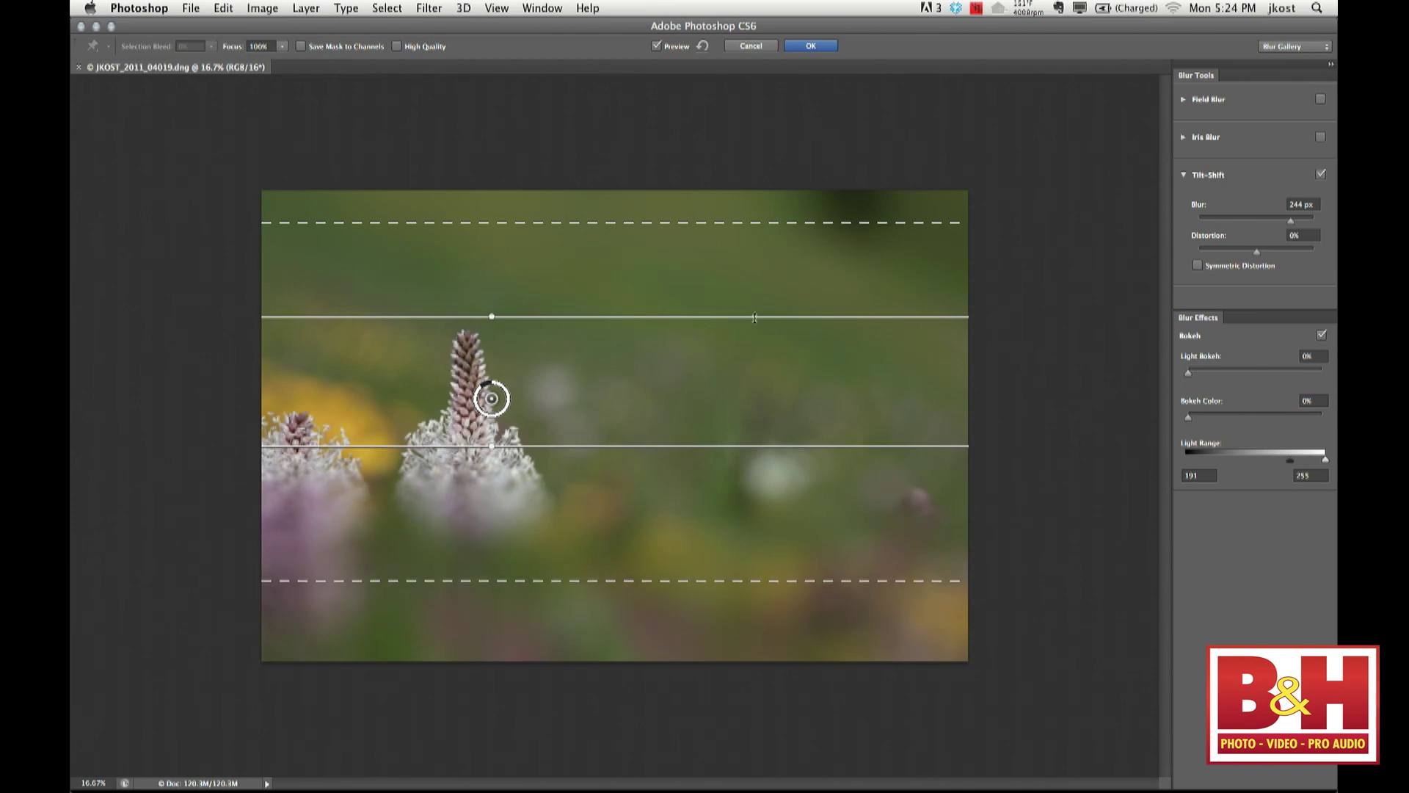
left_click_drag(761, 316, 762, 318)
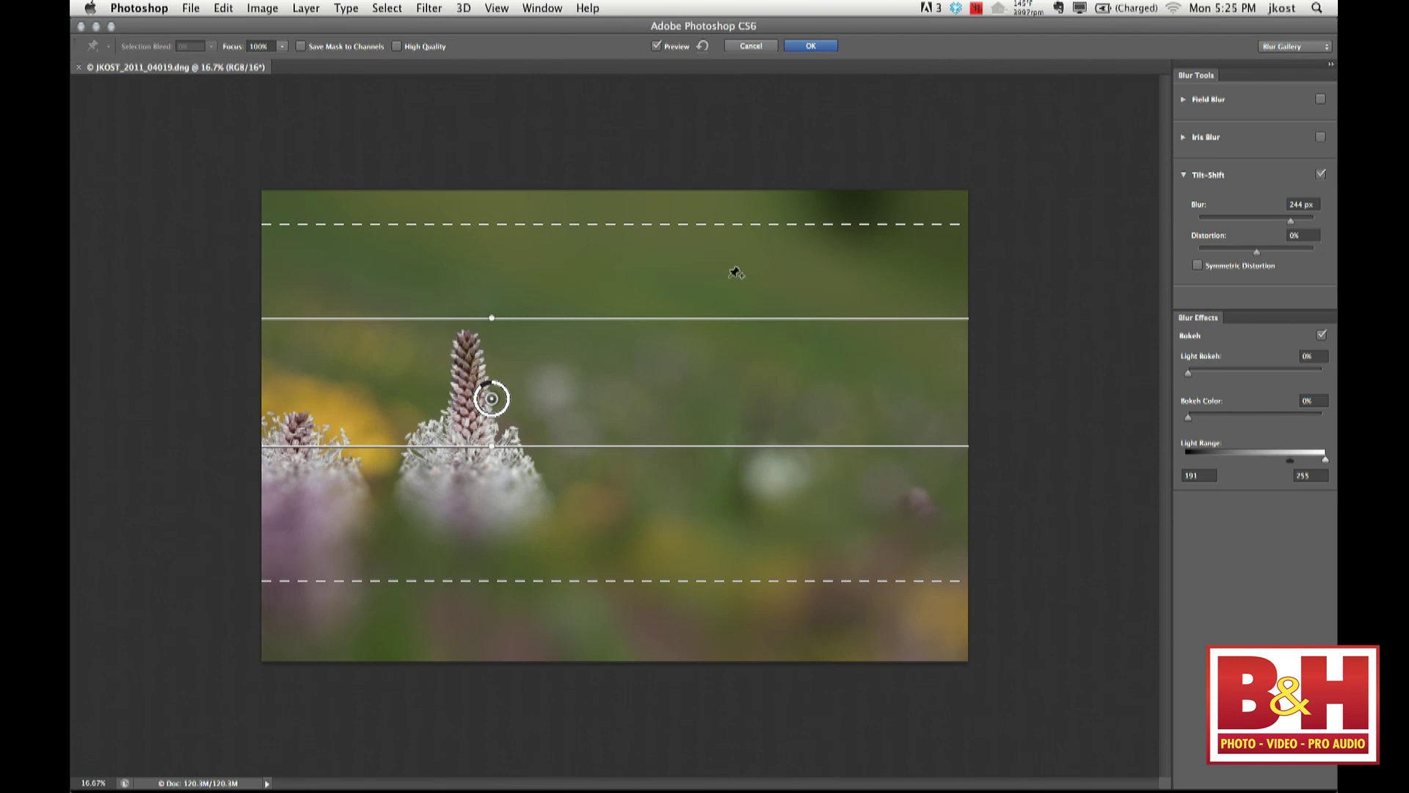
left_click(731, 284)
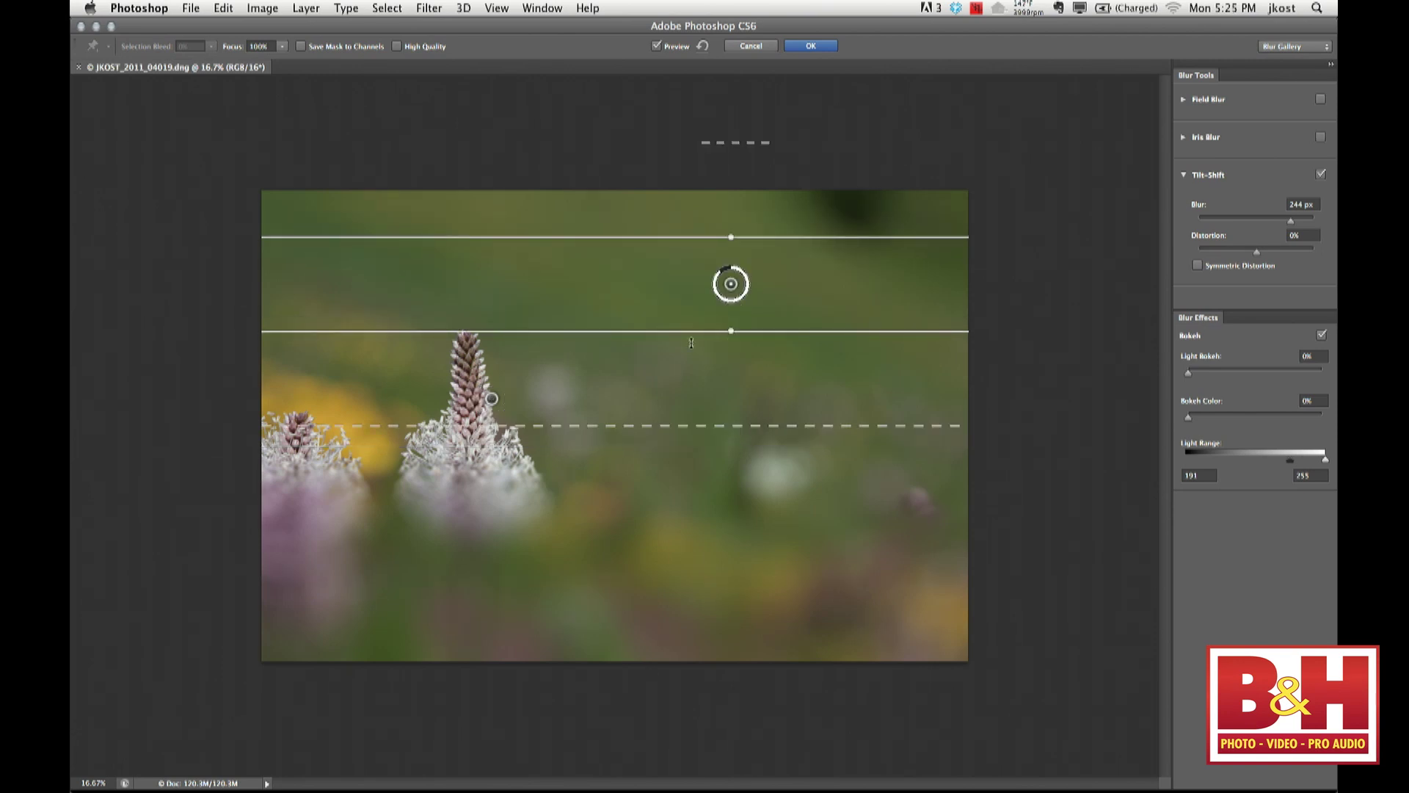
key("Delete")
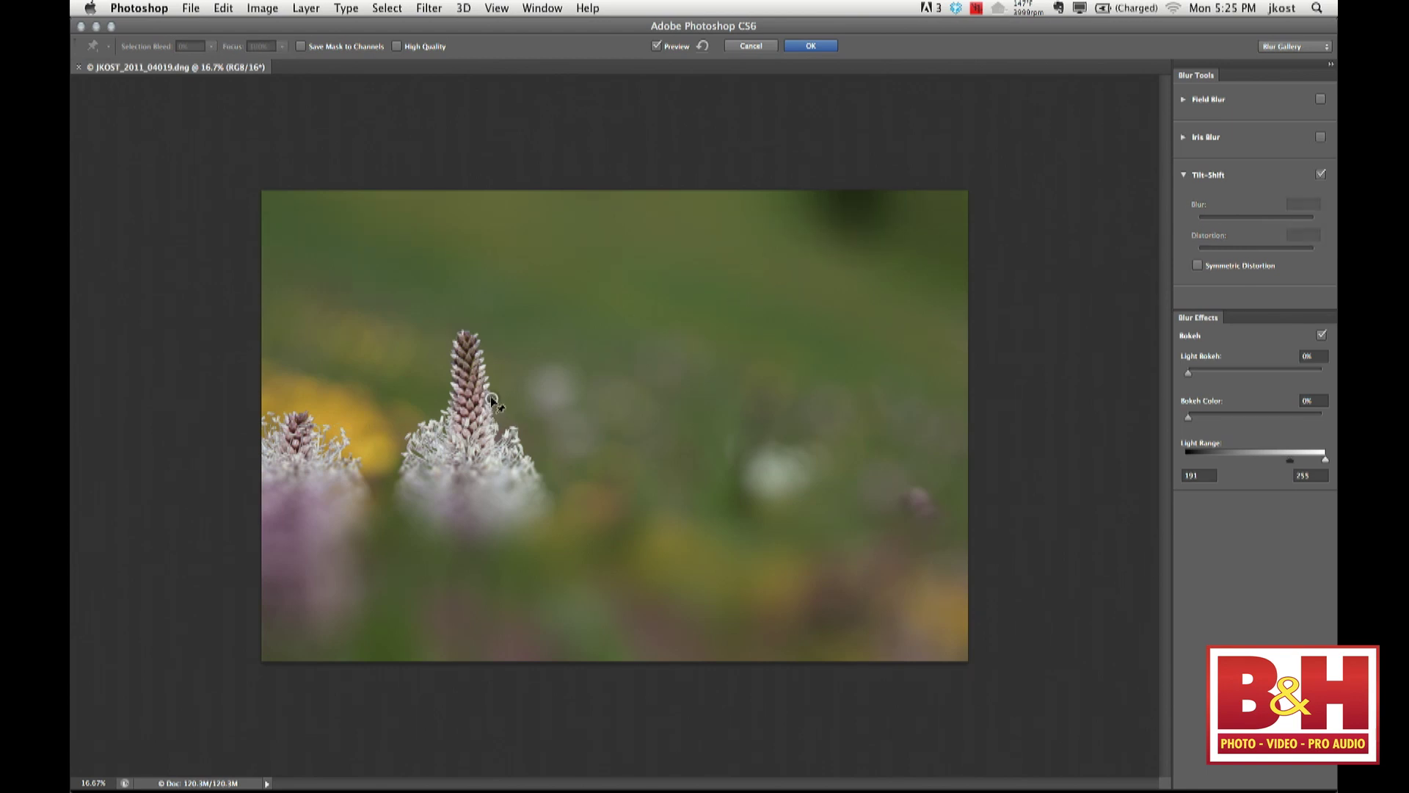
left_click(490, 397)
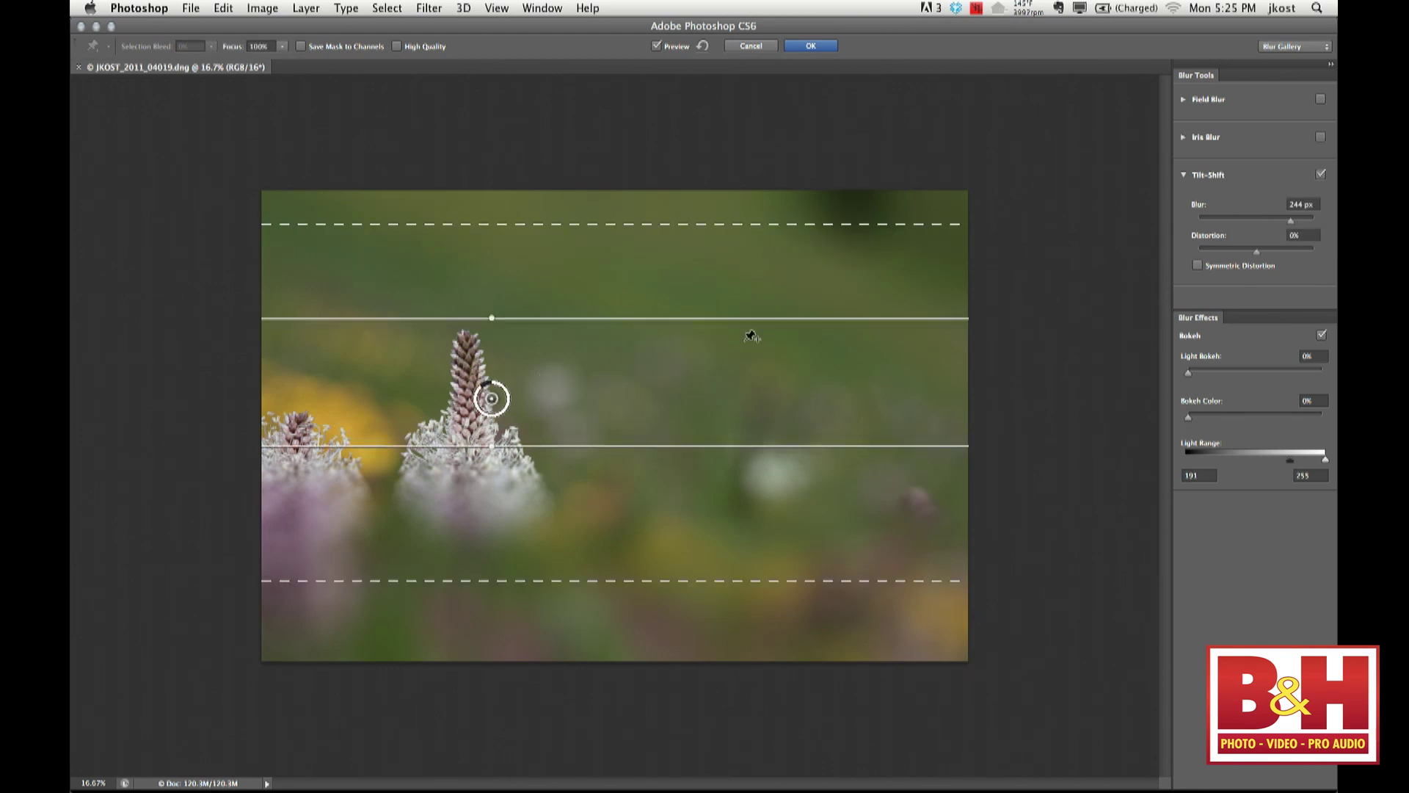
Rotate the tilt-shift zone to vertical, center it on the main flower, and tighten its focus and transition lines around the stem
left_click_drag(834, 285, 446, 253)
left_click_drag(503, 401, 490, 457)
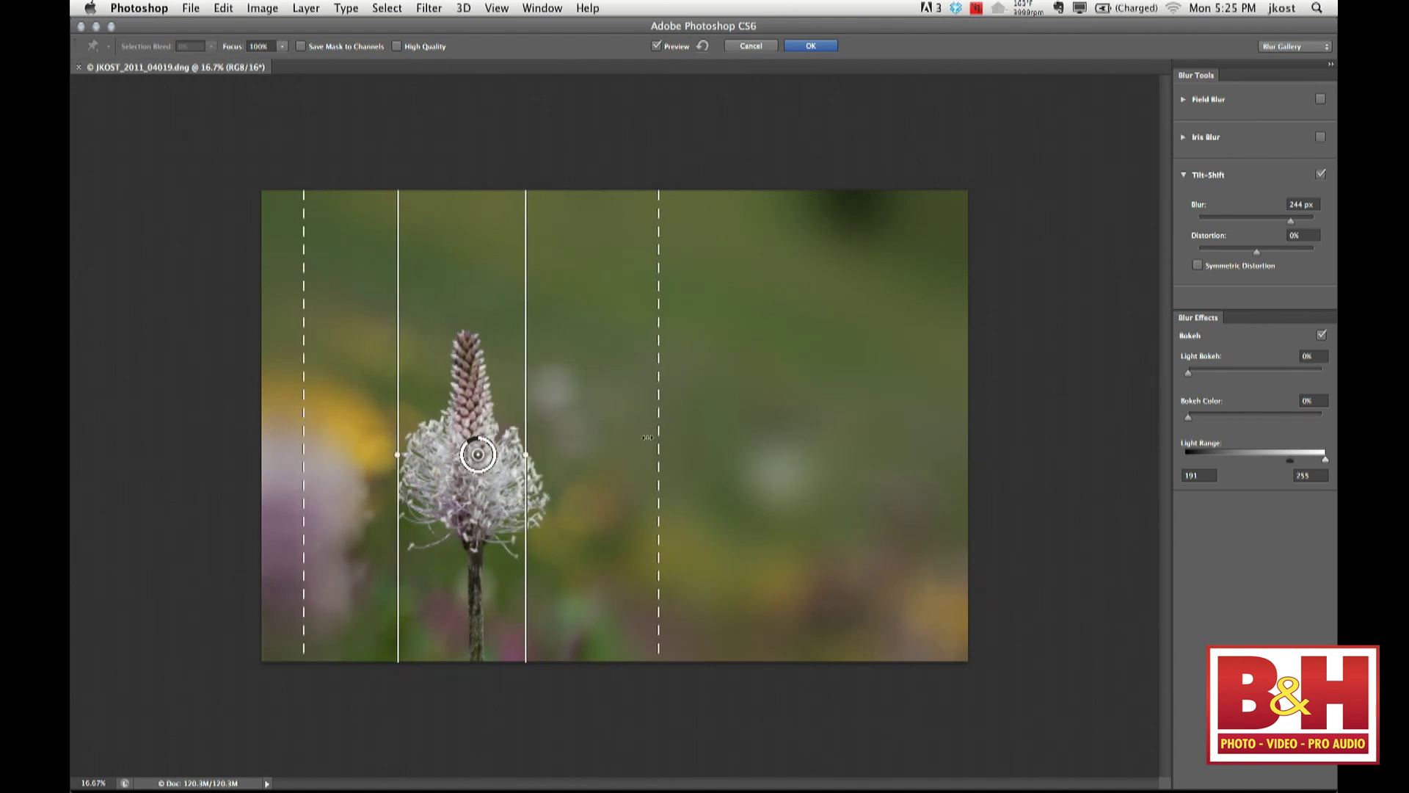
mouse_move(526, 438)
left_mouse_down()
mouse_move(495, 447)
mouse_move(528, 447)
mouse_move(497, 446)
mouse_move(515, 446)
left_mouse_up()
left_click_drag(399, 464, 403, 464)
mouse_move(309, 485)
left_mouse_down()
mouse_move(337, 485)
mouse_move(295, 485)
left_mouse_up()
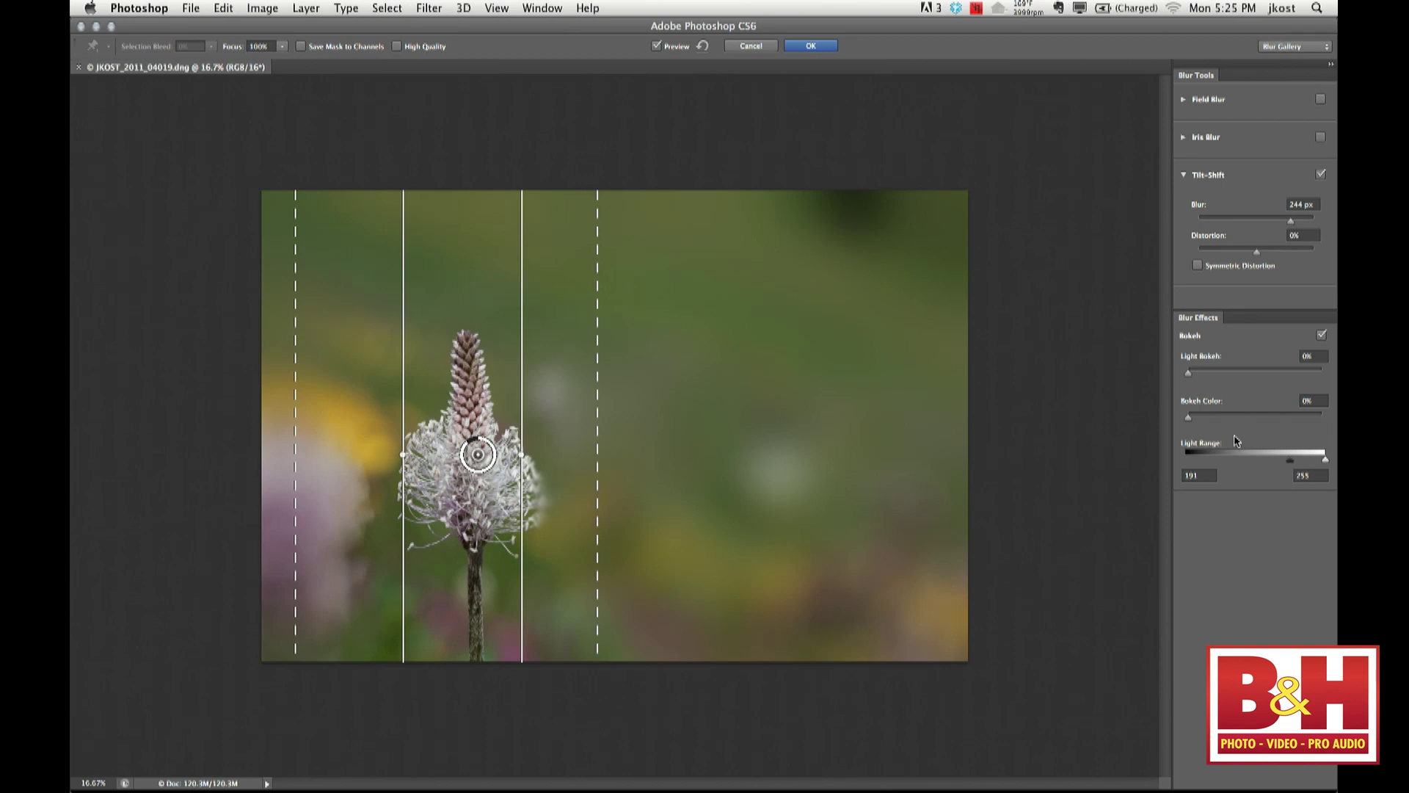
Set Light Bokeh to 79%, enable Symmetric Distortion, and set the tilt-shift Distortion to -29%
left_click_drag(1188, 373, 1295, 375)
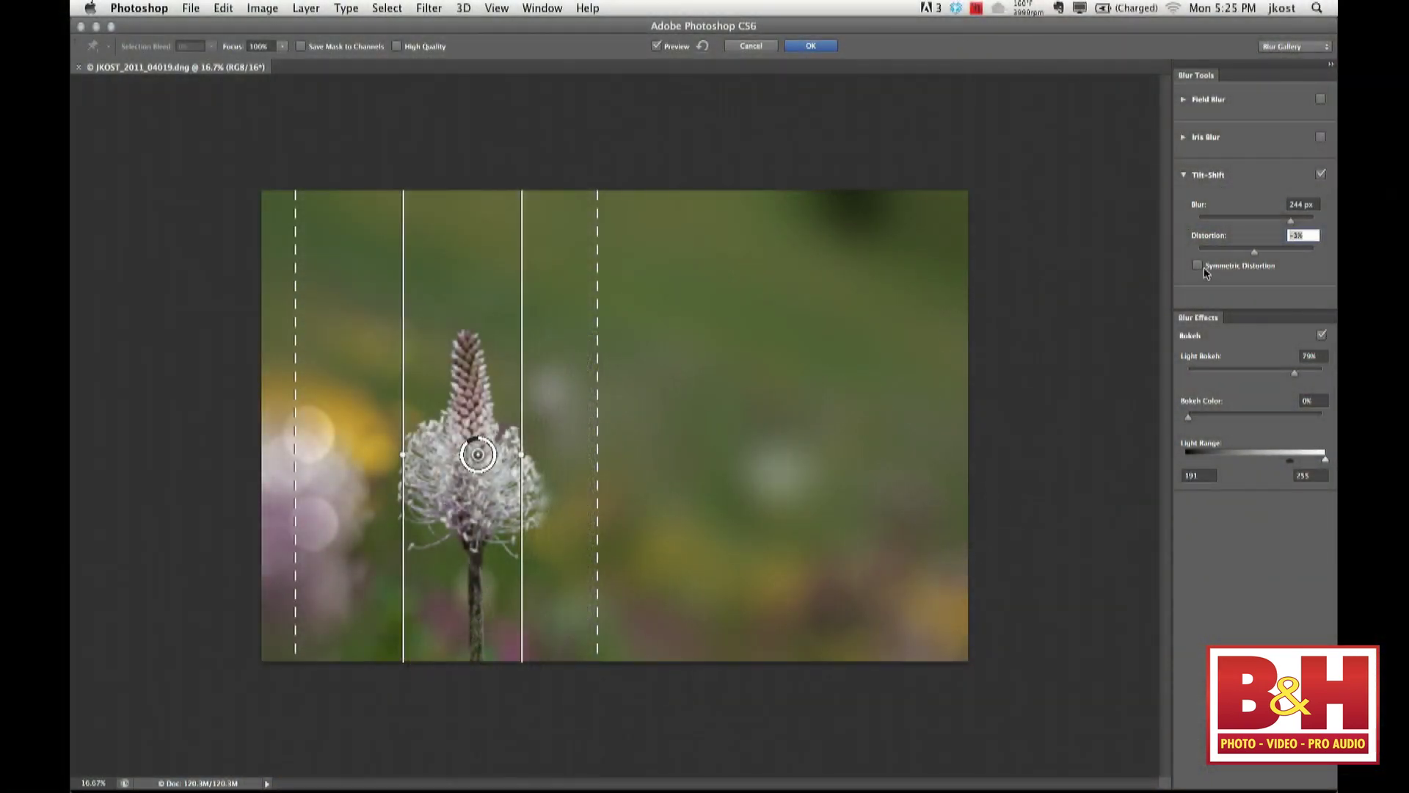
left_click(1199, 266)
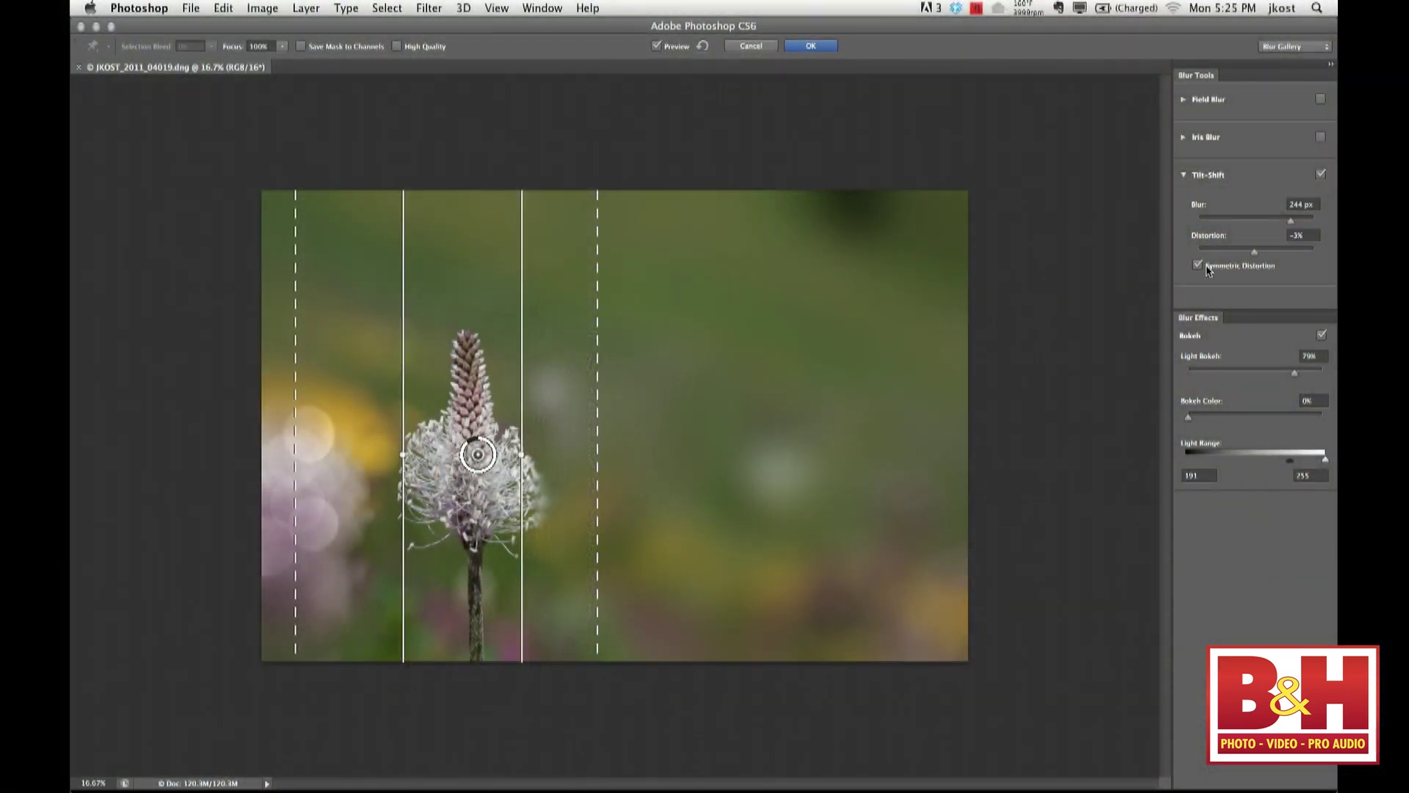
left_click_drag(1256, 251, 1215, 260)
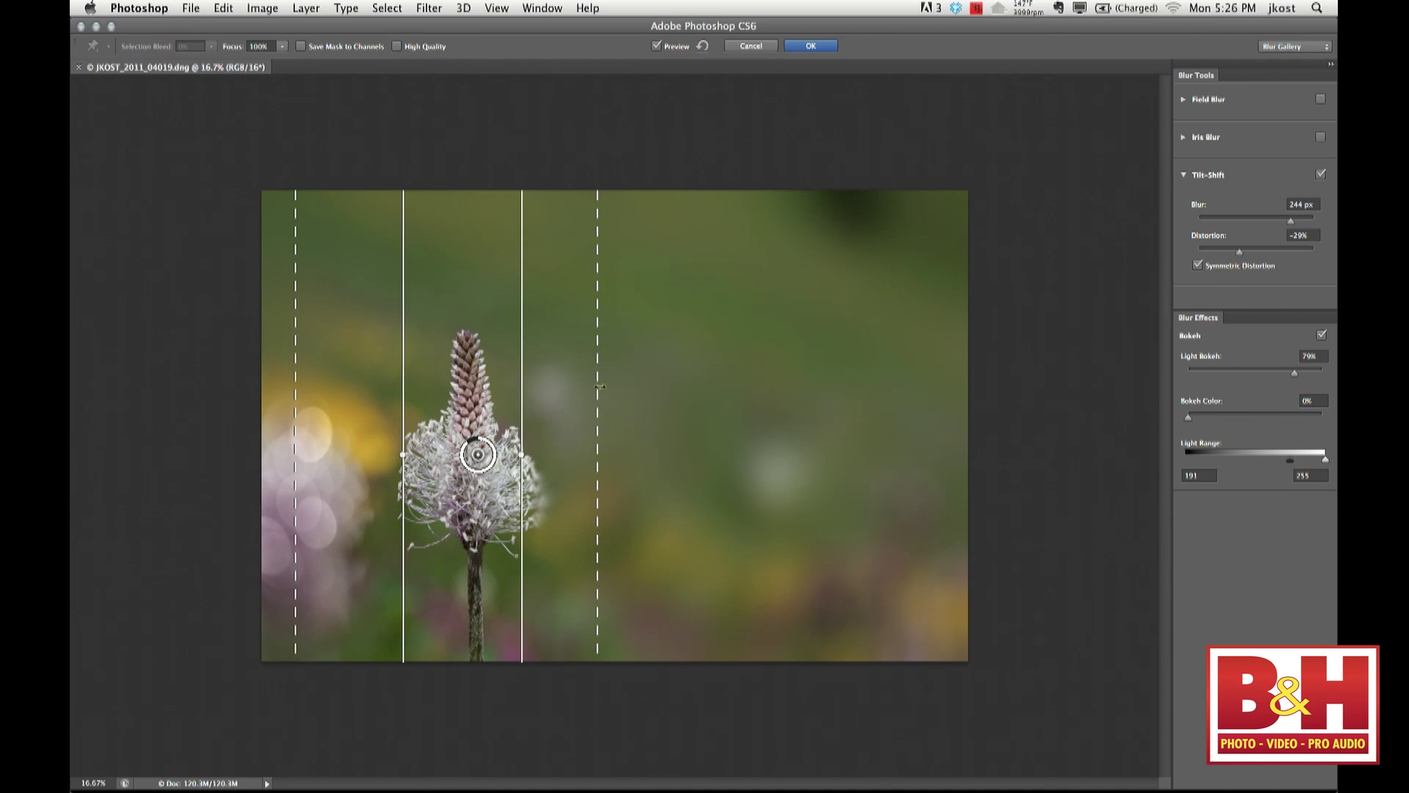
Delete the tilt-shift pin, leave the Blur Gallery and close the flower image without saving
key("Delete")
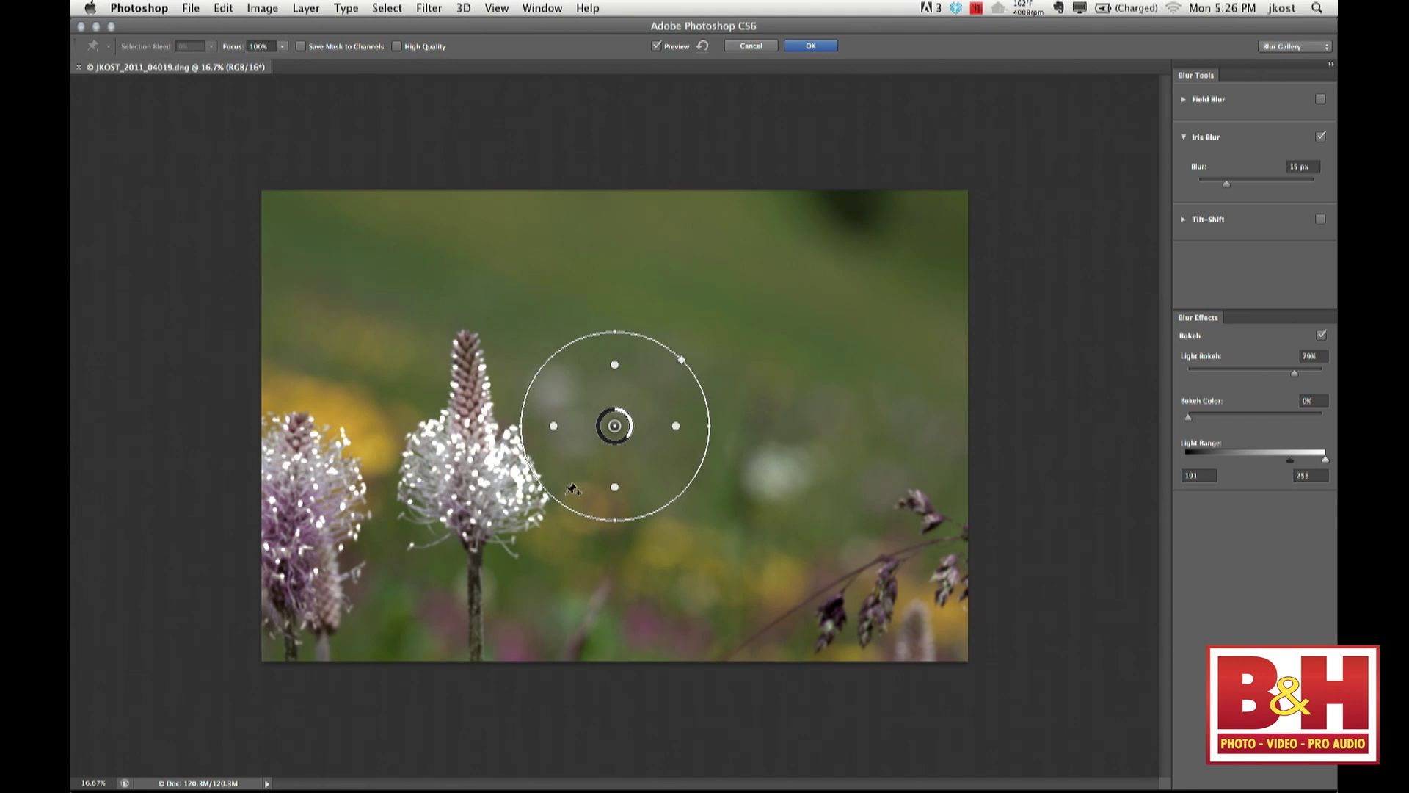
key("super+w")
left_click(661, 276)
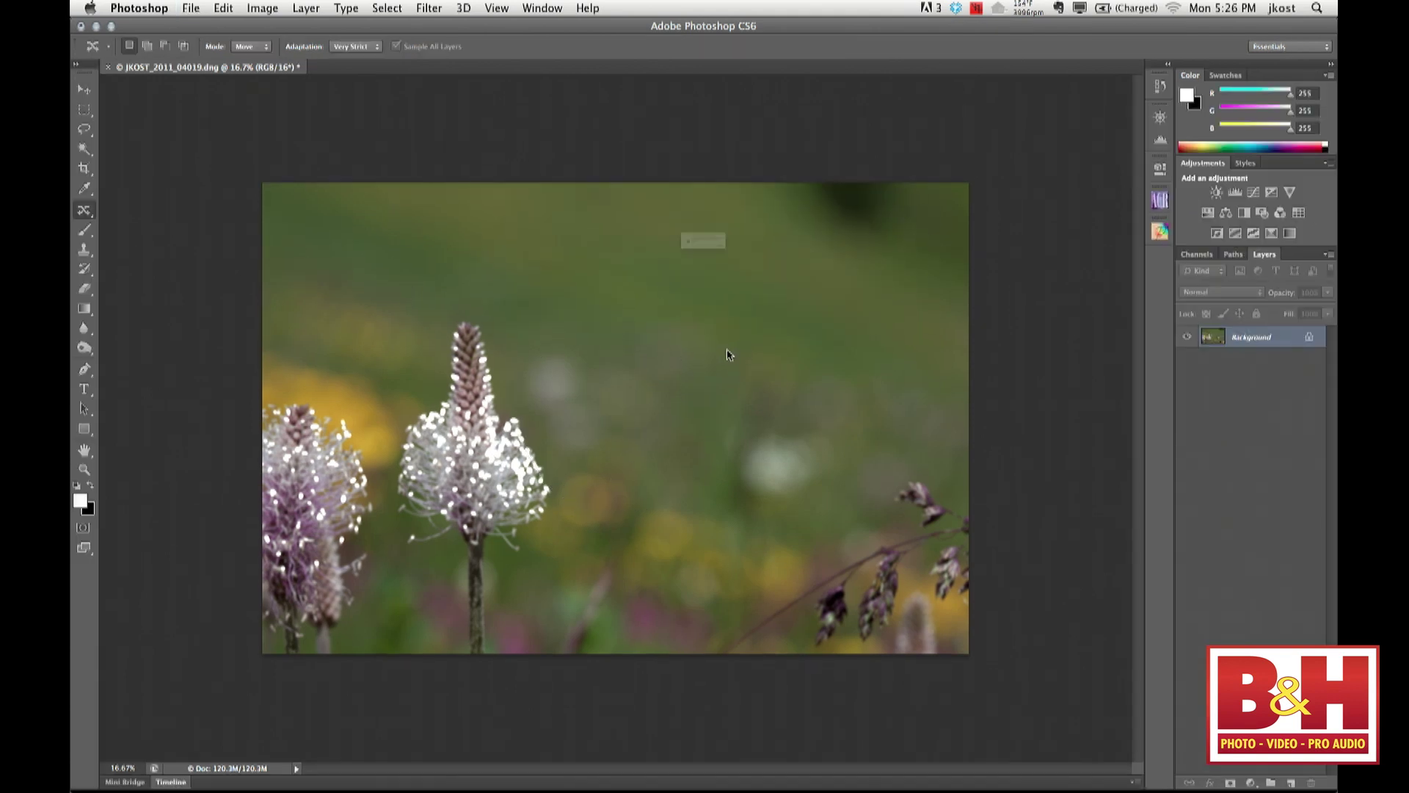
left_click(651, 279)
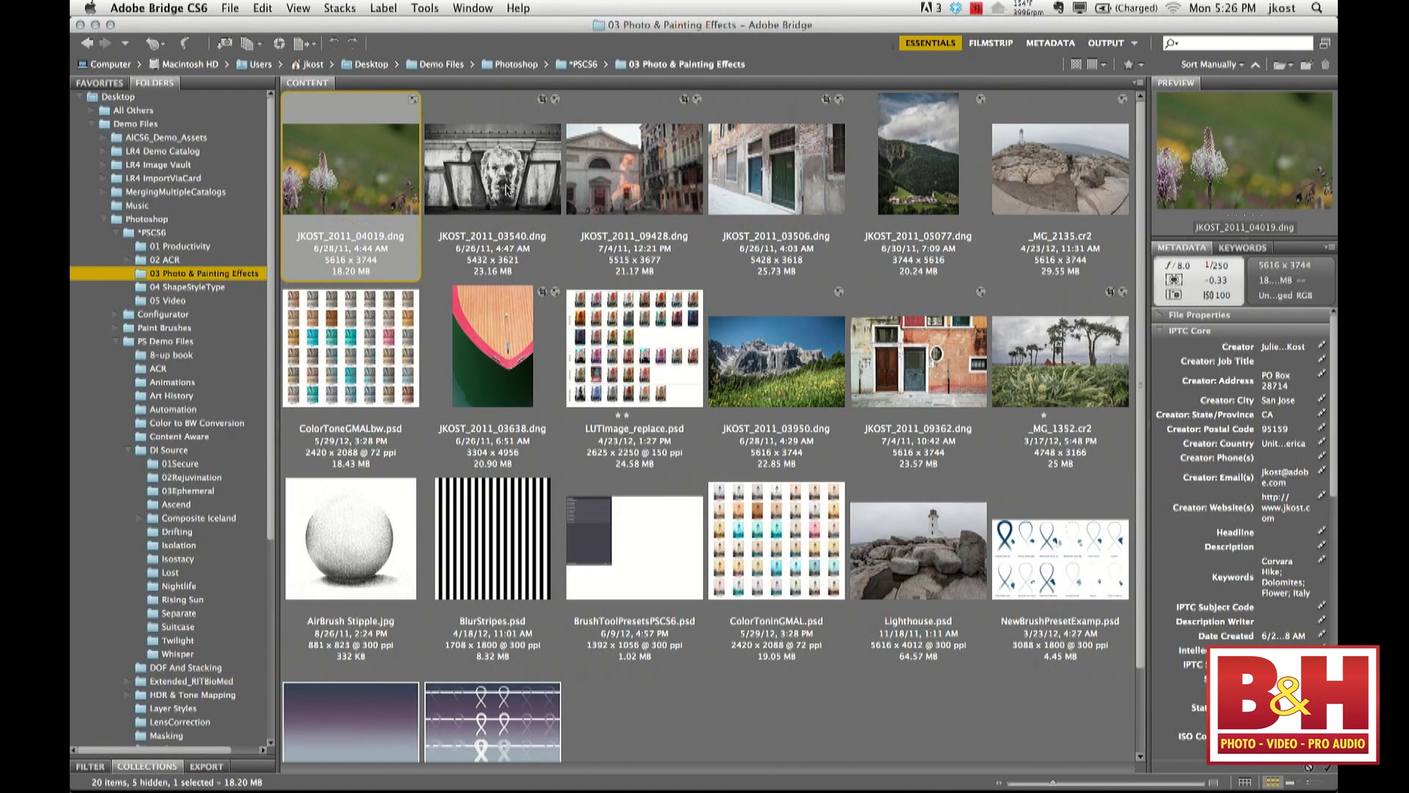
From Bridge, open JKOST_2011_03540.dng and JKOST_2011_09428.dng together through Camera Raw into Photoshop
left_click(505, 189)
left_click(668, 257, "shift")
key("super+r")
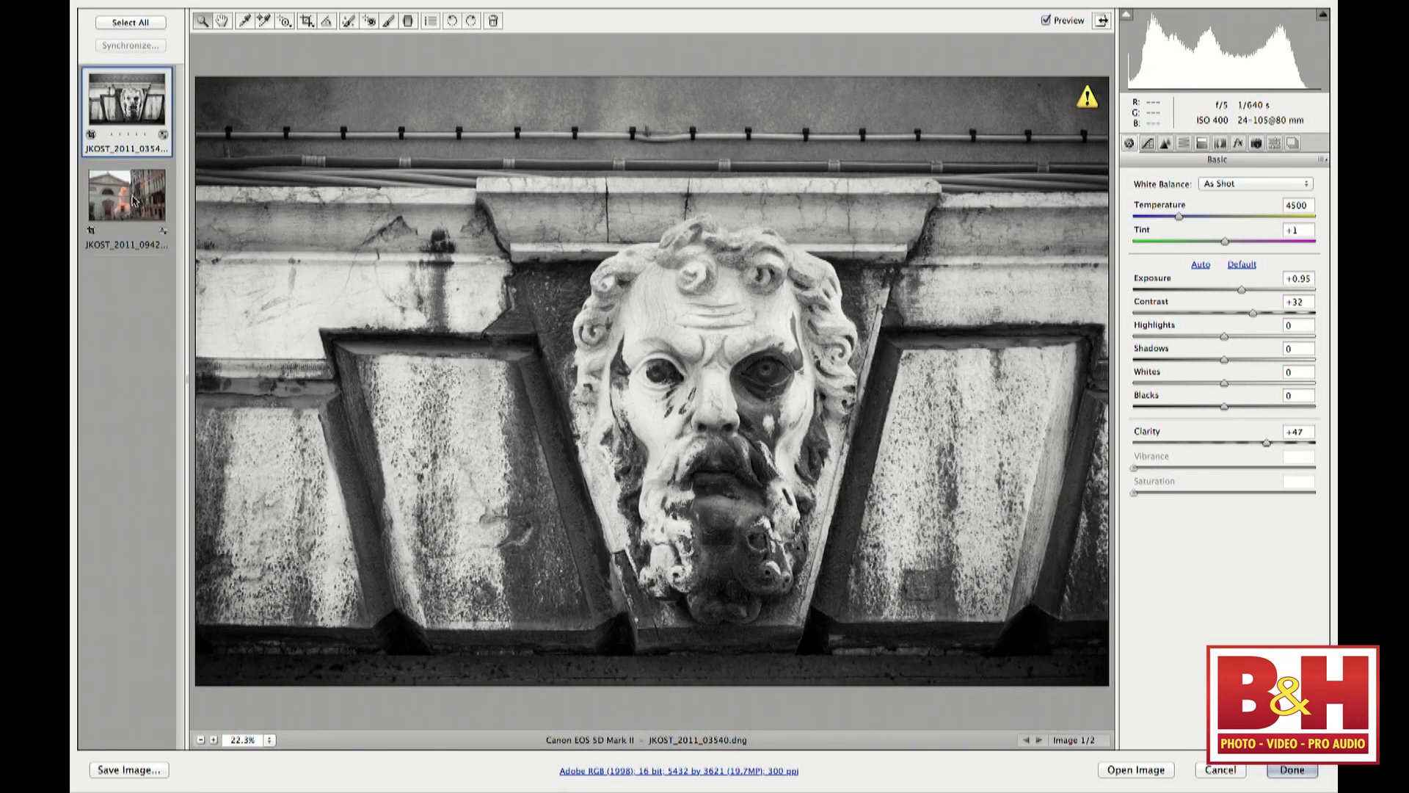
left_click(133, 198, "shift")
key("Return")
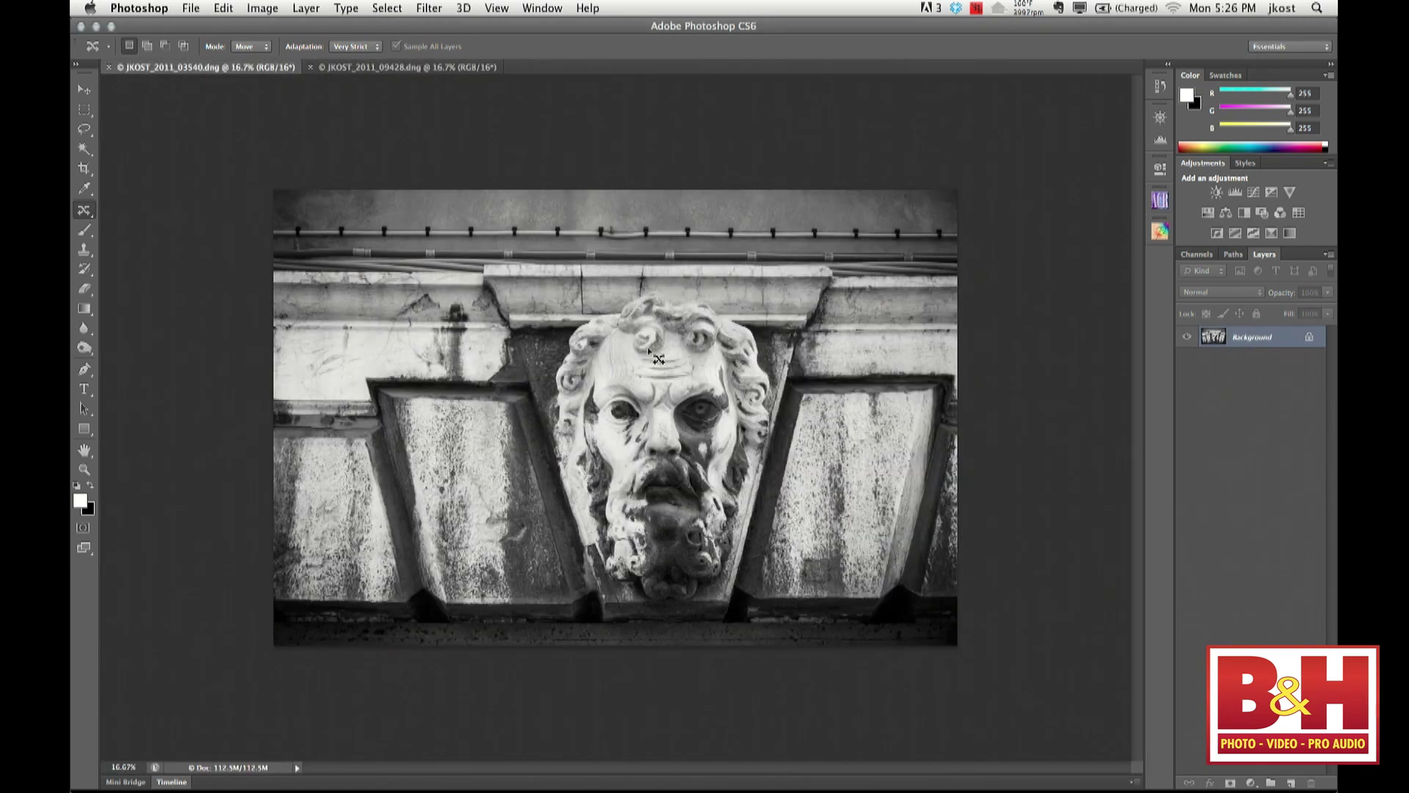
Apply an Iris Blur of 186 px to the stone face image, reshaped into an upright ellipse centered on the face
left_click(431, 10)
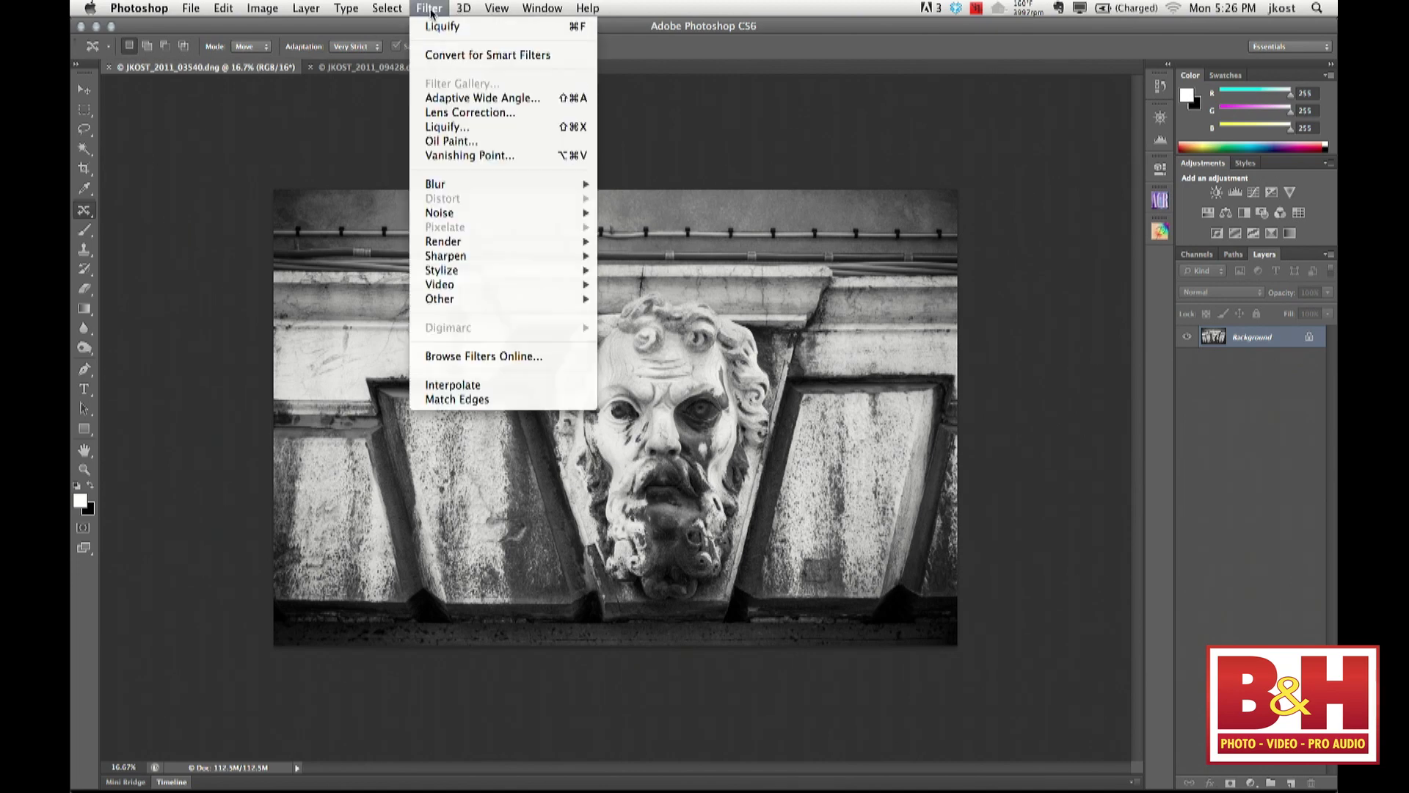
mouse_move(455, 185)
left_click(622, 200)
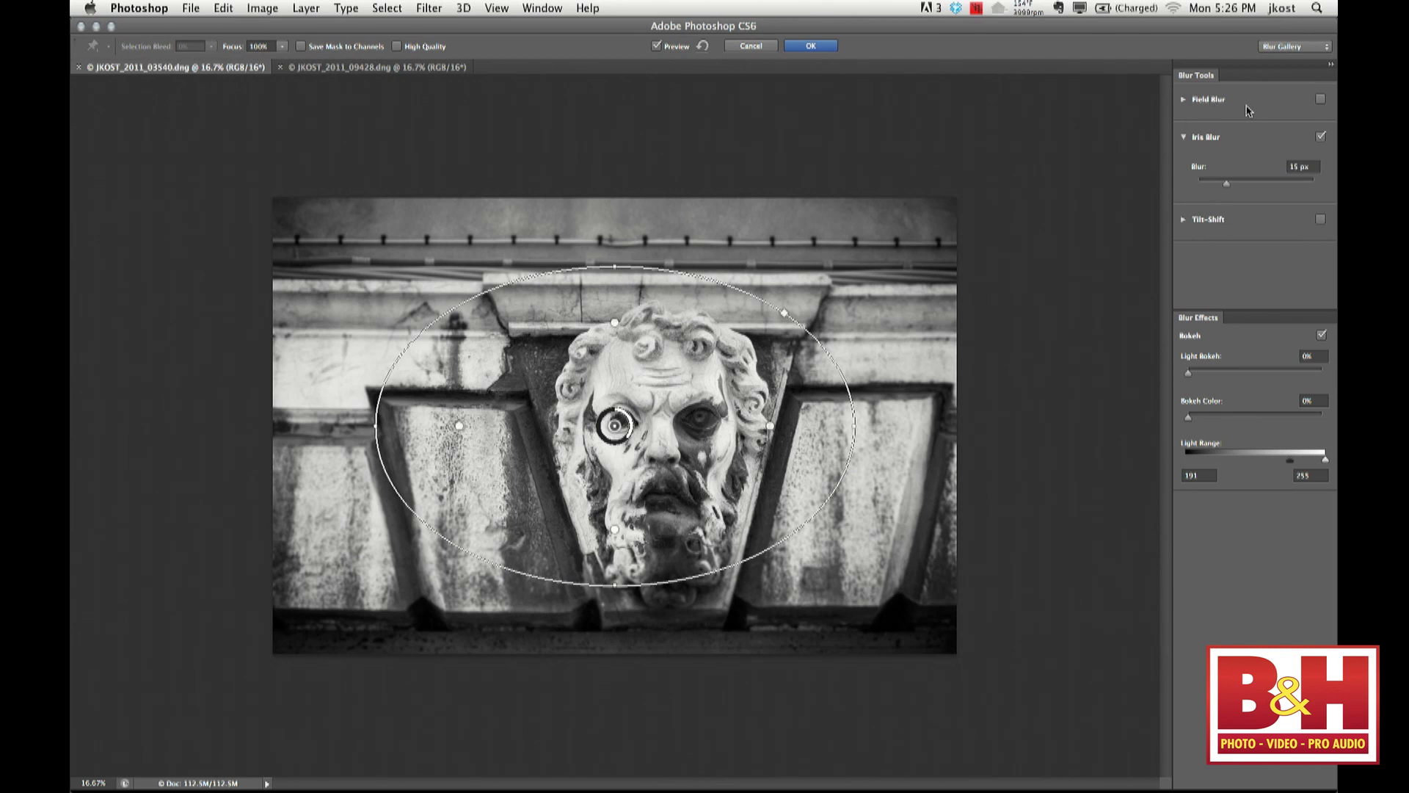
left_click_drag(855, 427, 619, 223)
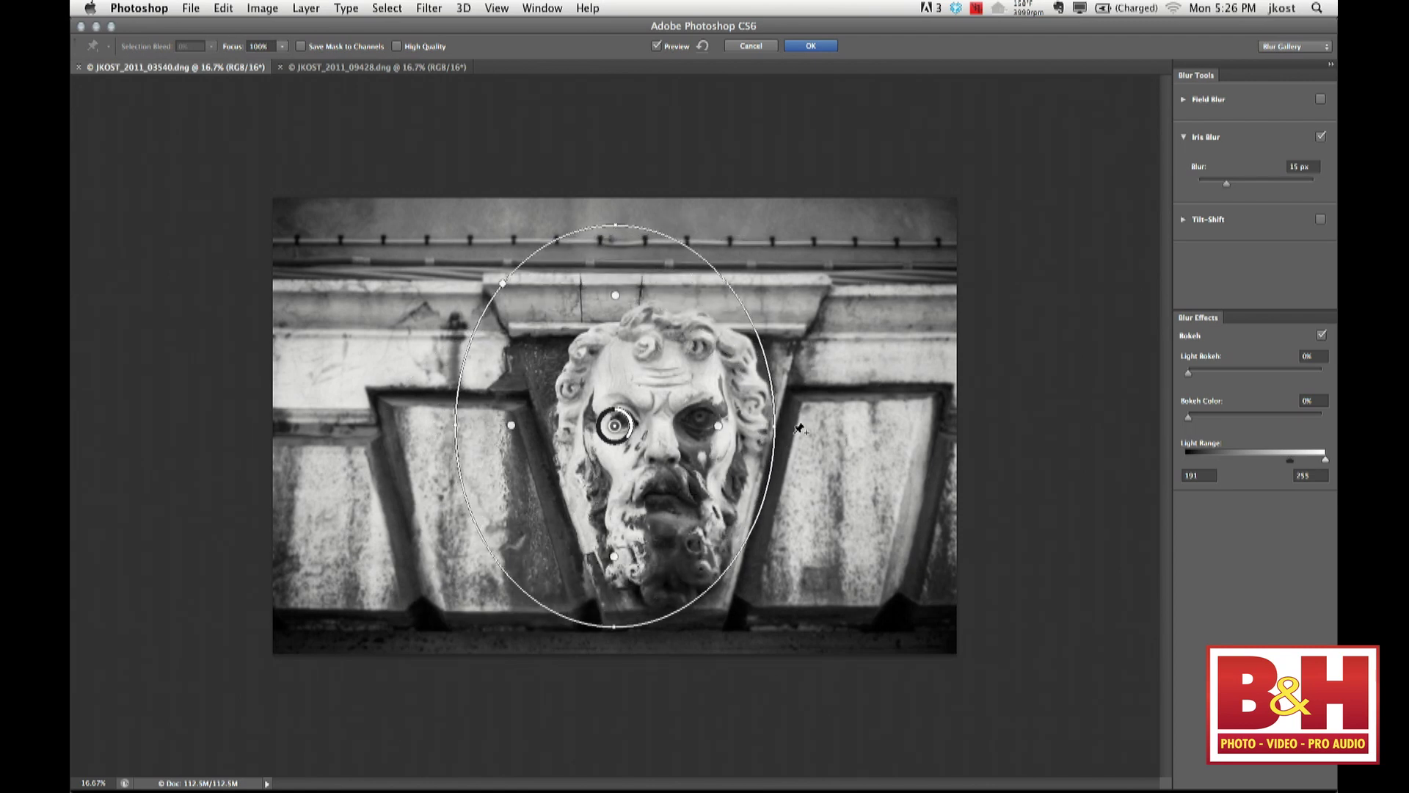
left_click_drag(620, 427, 660, 464)
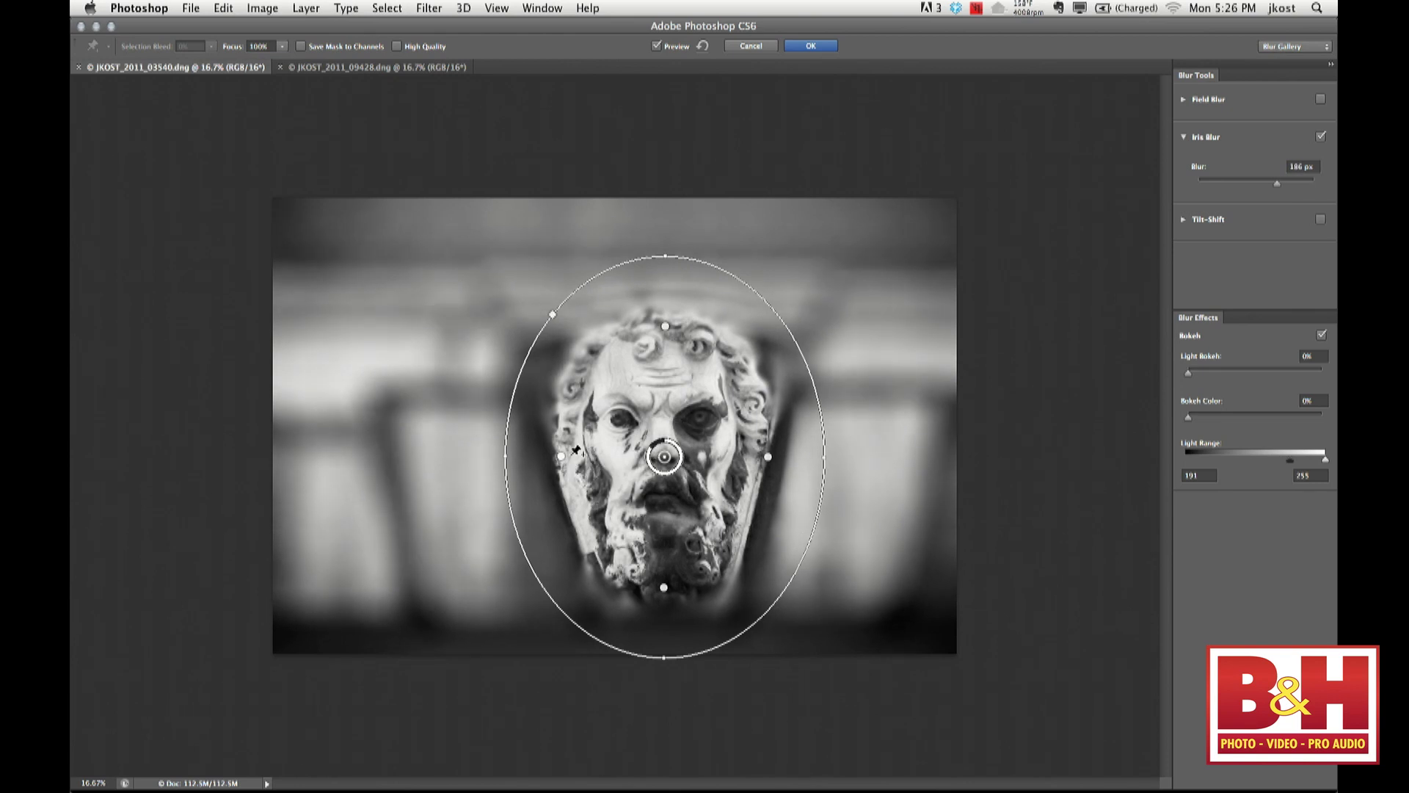
Adjust the iris feather handles and enlarge the ellipse around the face, deleting the extra pin in the image's upper-left corner
mouse_move(562, 457)
left_mouse_down()
mouse_move(625, 455)
mouse_move(569, 460)
left_mouse_up()
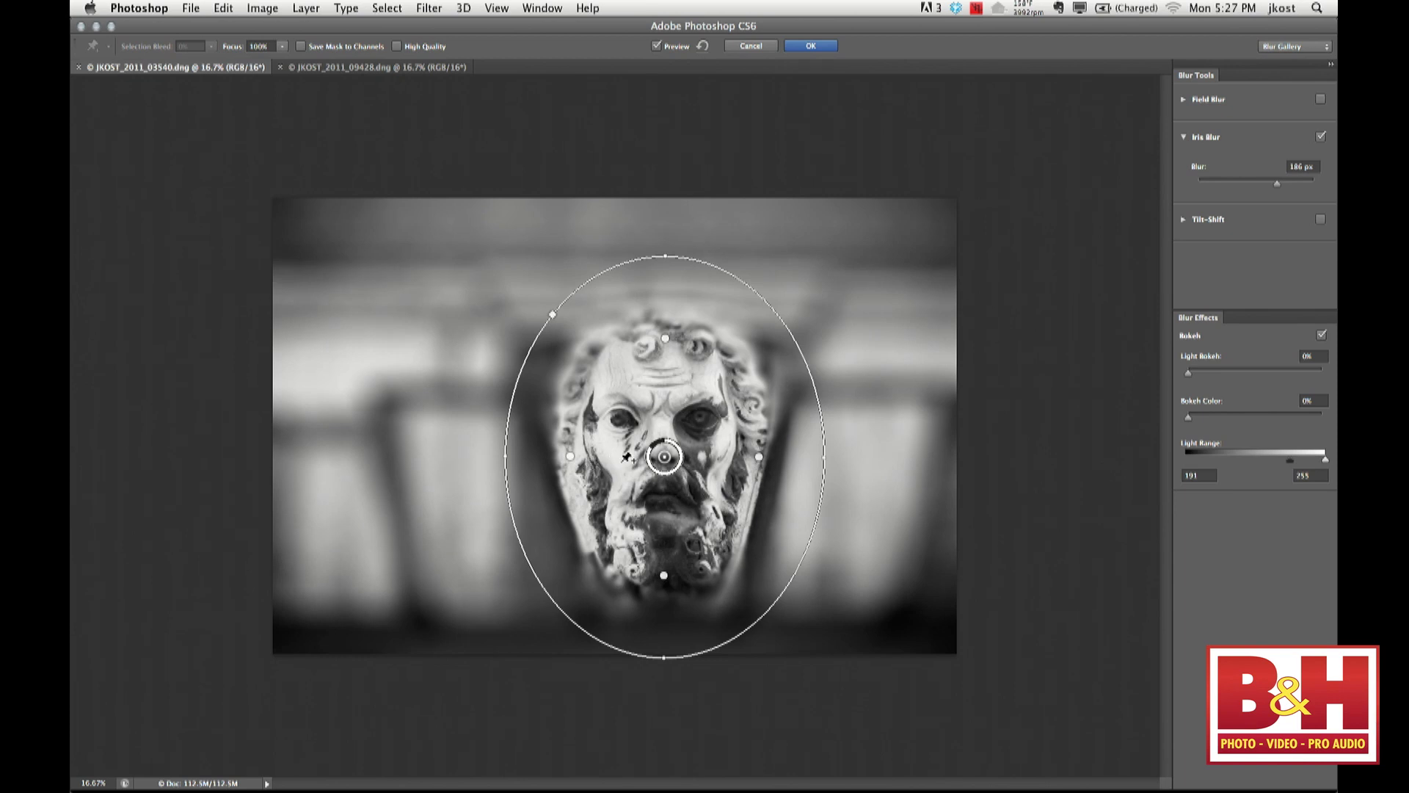
left_click_drag(668, 338, 667, 321)
mouse_move(769, 461)
left_mouse_down()
mouse_move(782, 464)
mouse_move(758, 464)
left_mouse_up()
mouse_move(665, 579)
left_mouse_down()
mouse_move(667, 613)
mouse_move(664, 593)
left_mouse_up()
mouse_move(571, 457)
left_mouse_down()
mouse_move(450, 439)
mouse_move(570, 455)
left_mouse_up()
left_click_drag(751, 458, 750, 456)
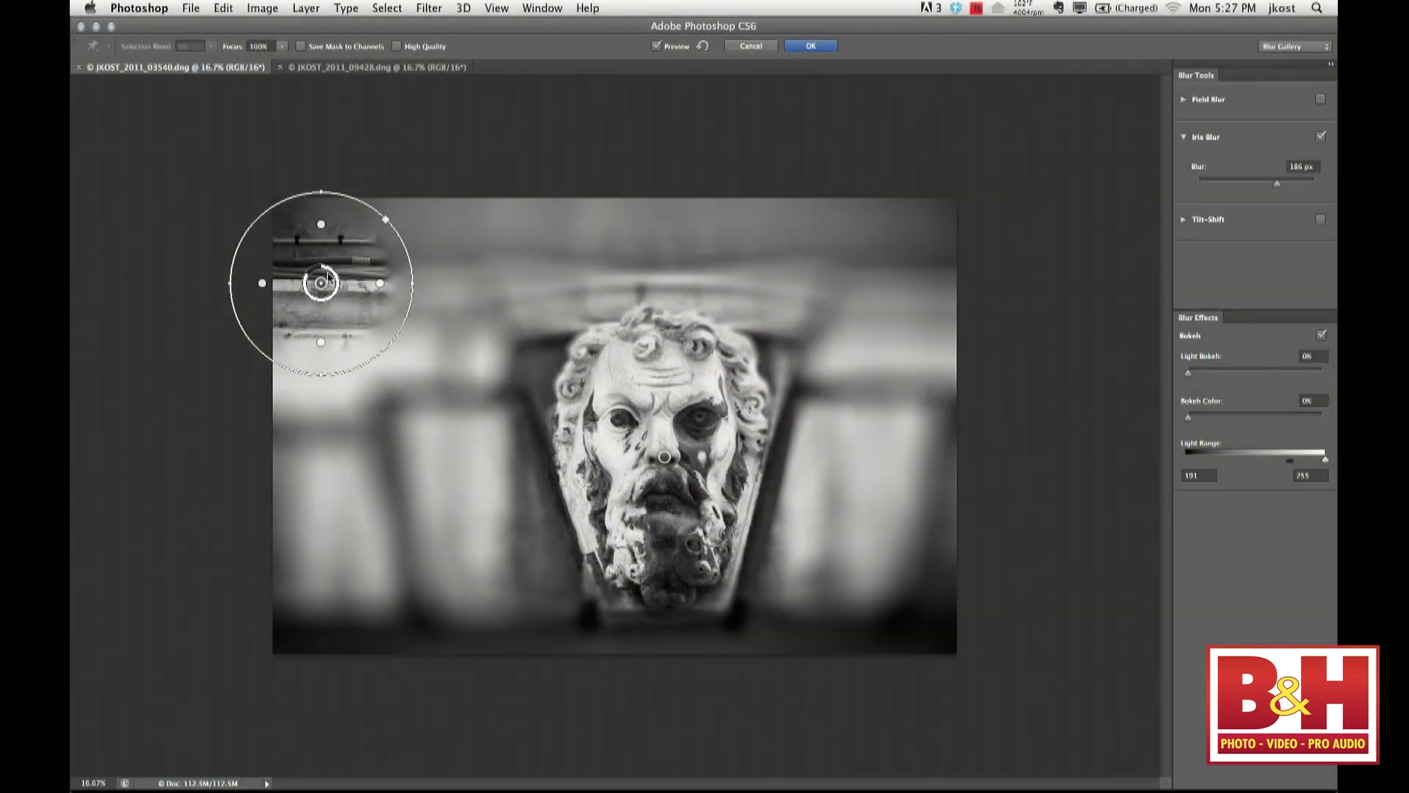
key("BackSpace")
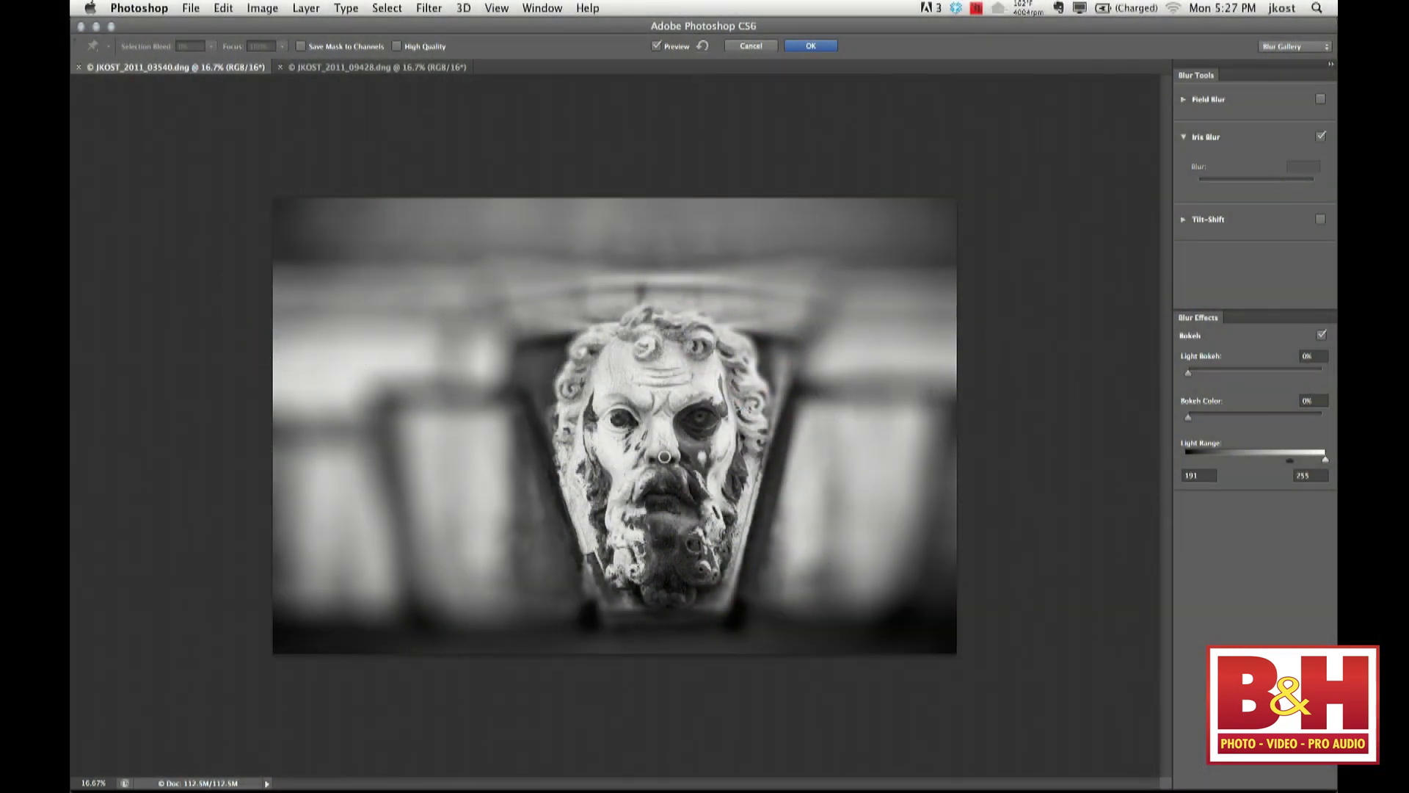
left_click(665, 458)
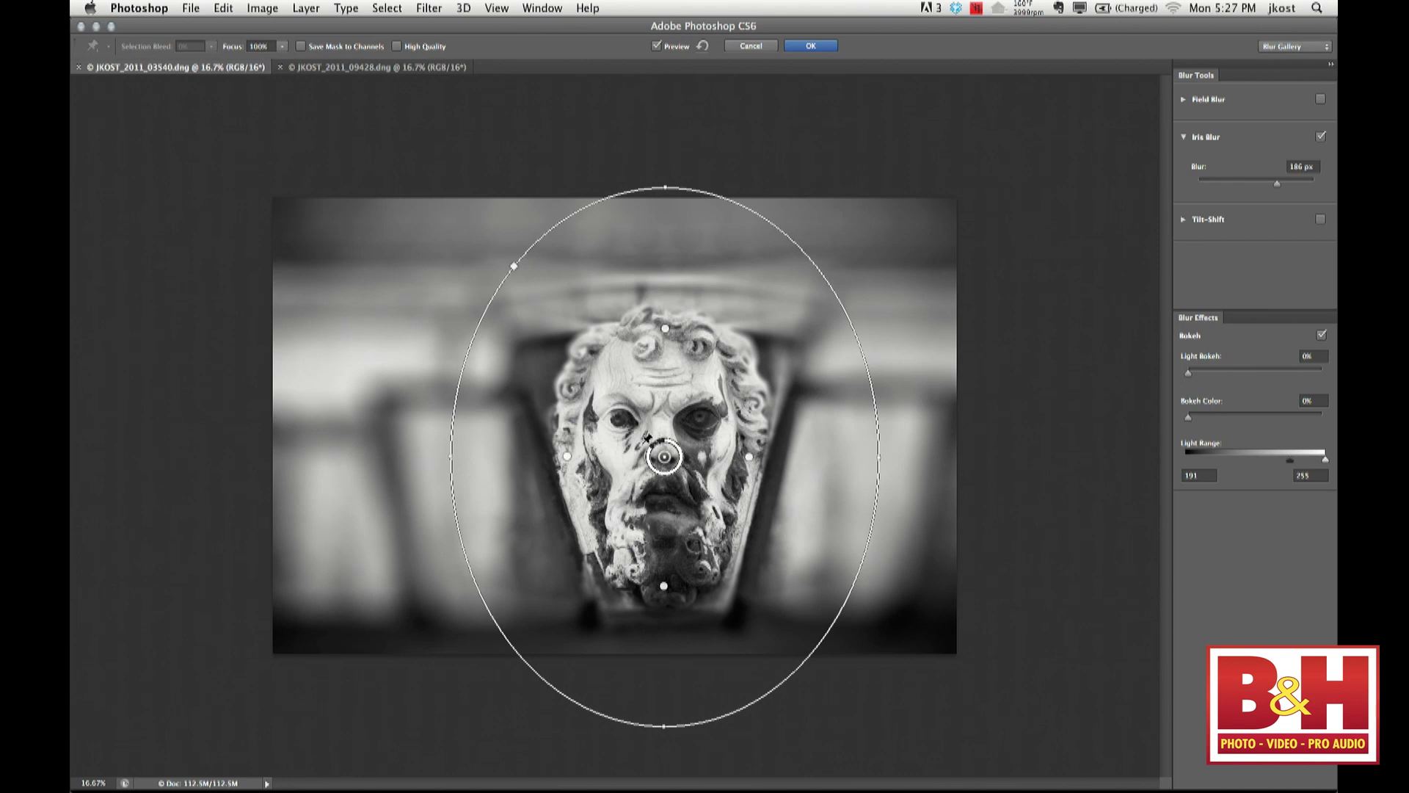
Compare the stone face image with and without the Iris Blur, and examine the blur mask
key("p")
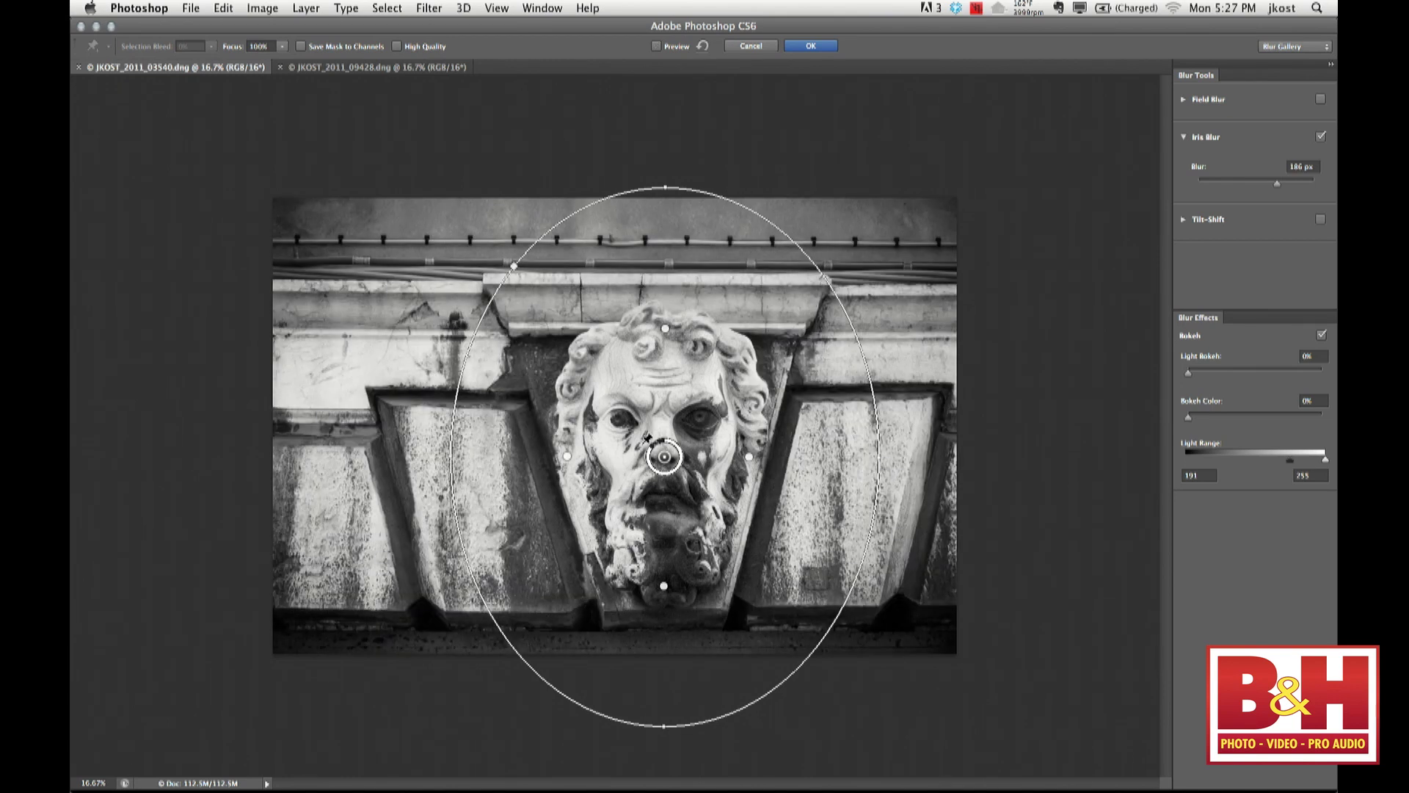
key("p")
key("p")
key("p")
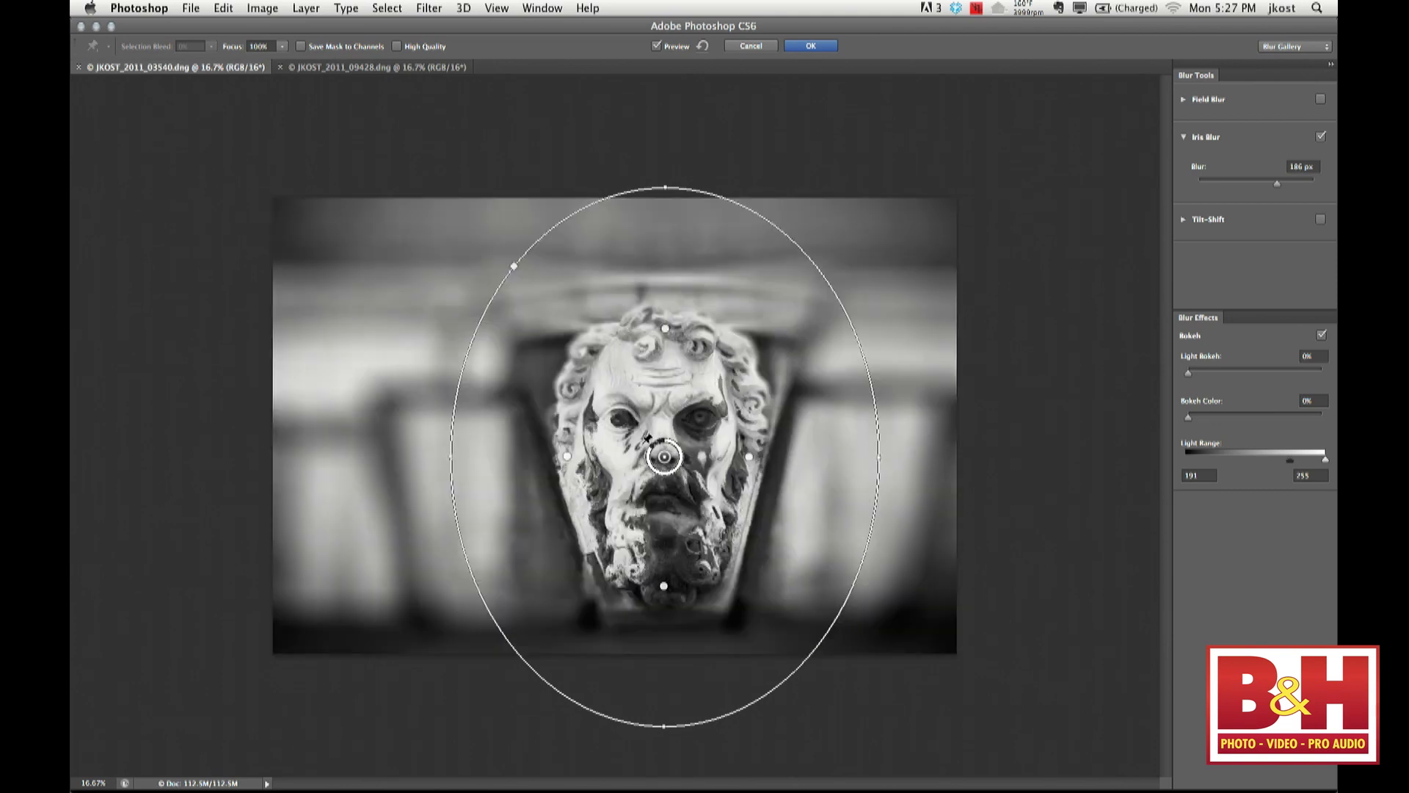
key("m")
key("m")
key("m")
key("m")
Delete the Iris Blur, apply a Field Blur of 161 px, and move its pin onto the wall at the face's upper left
key("Delete")
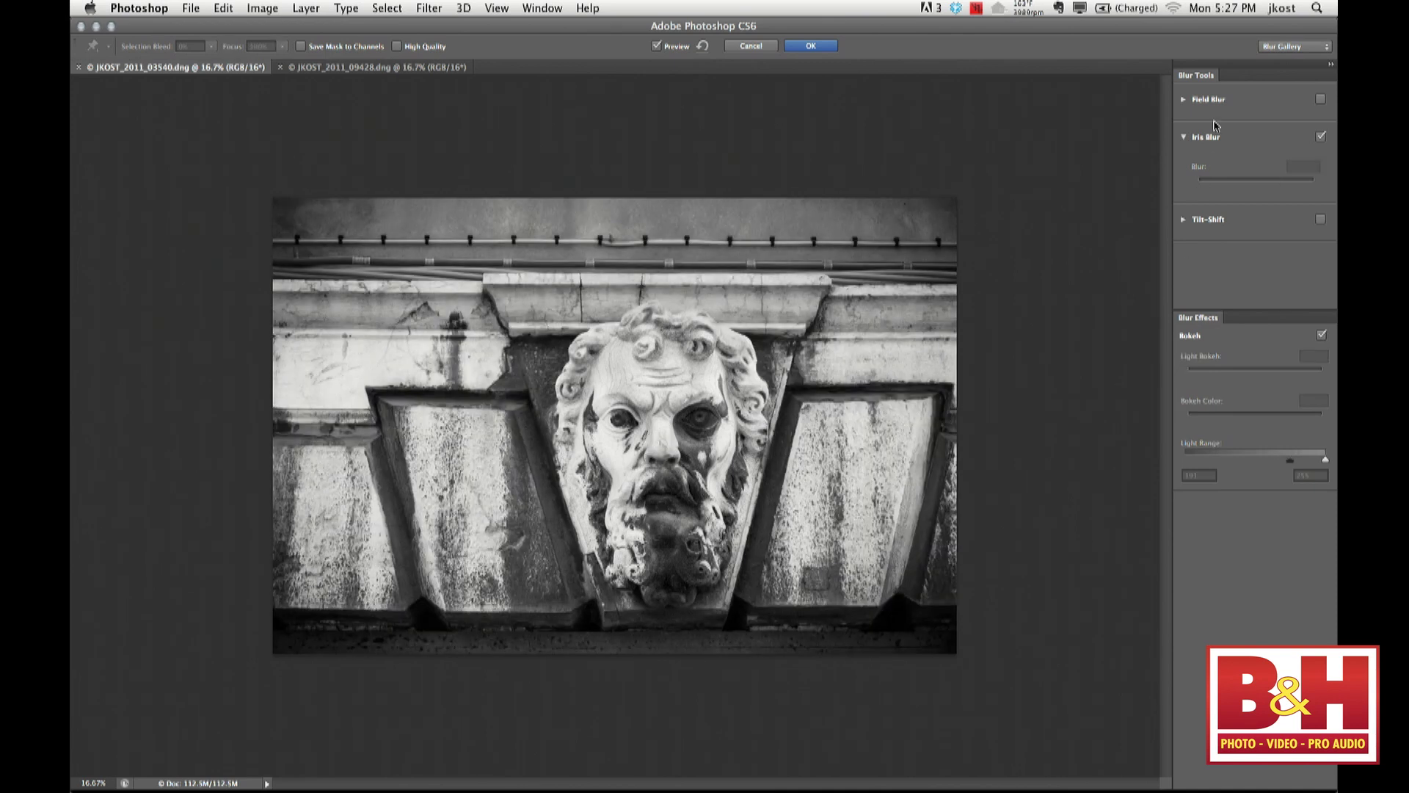
left_click(1186, 102)
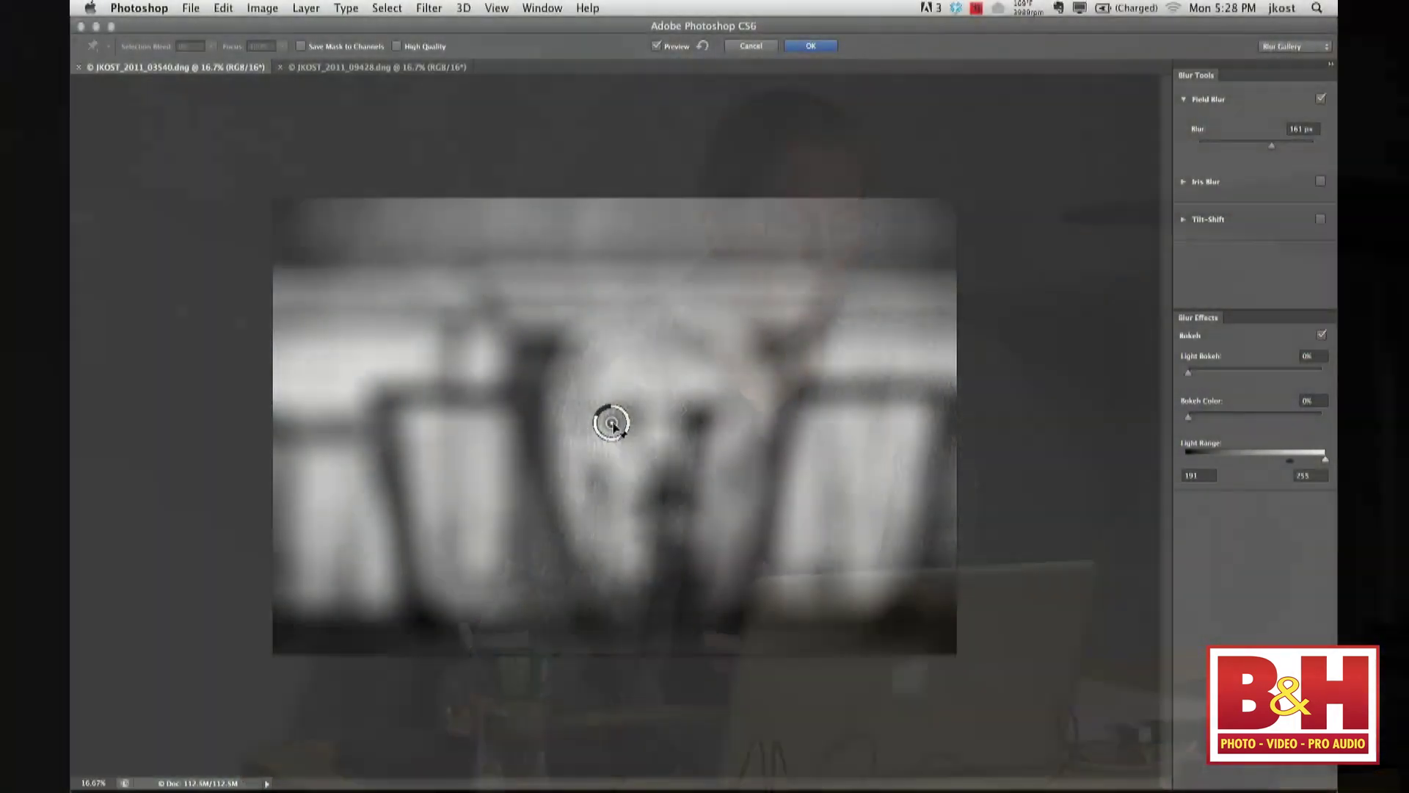
left_click_drag(609, 420, 428, 350)
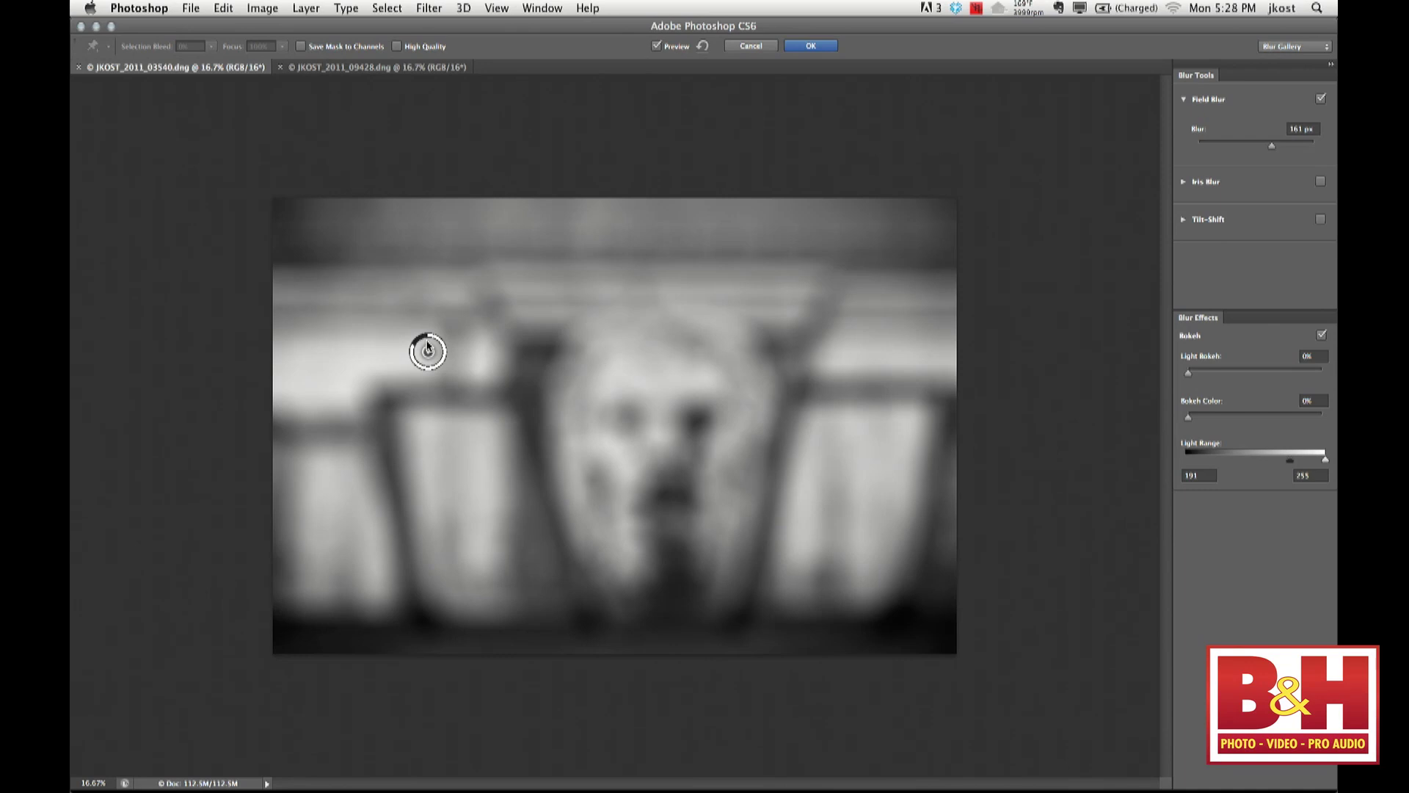
Add unblurred Field Blur pins on the face and in three image corners, and move the 161 px pin farther toward the upper-left corner
left_click(665, 459)
left_click_drag(676, 471, 666, 444)
left_click(849, 260)
left_click(873, 567)
left_click(387, 567)
left_click(428, 354)
left_click_drag(428, 354, 370, 295)
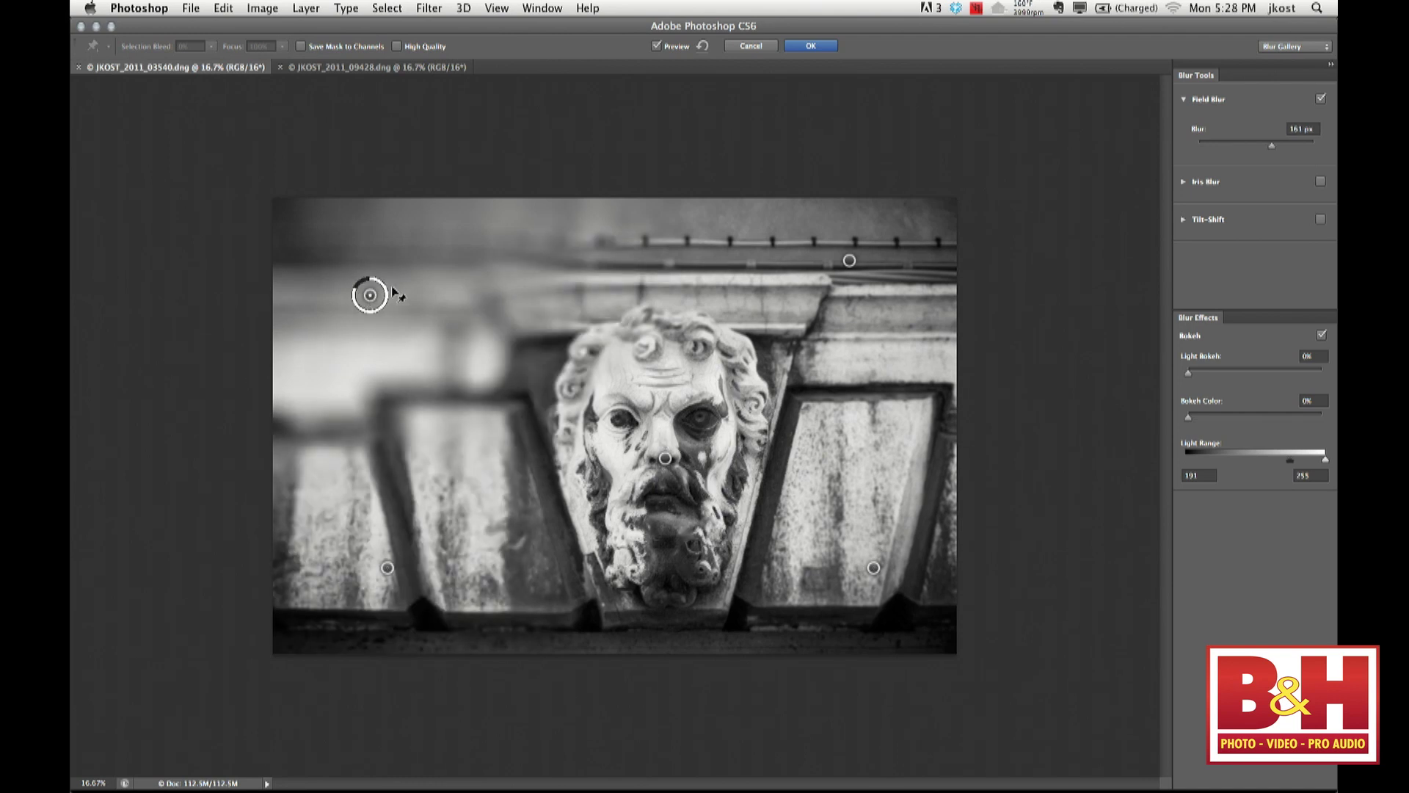
Increase the blur on both lower corner pins, and set the upper-right pin to 98 px, moved in above the face
left_click(386, 567)
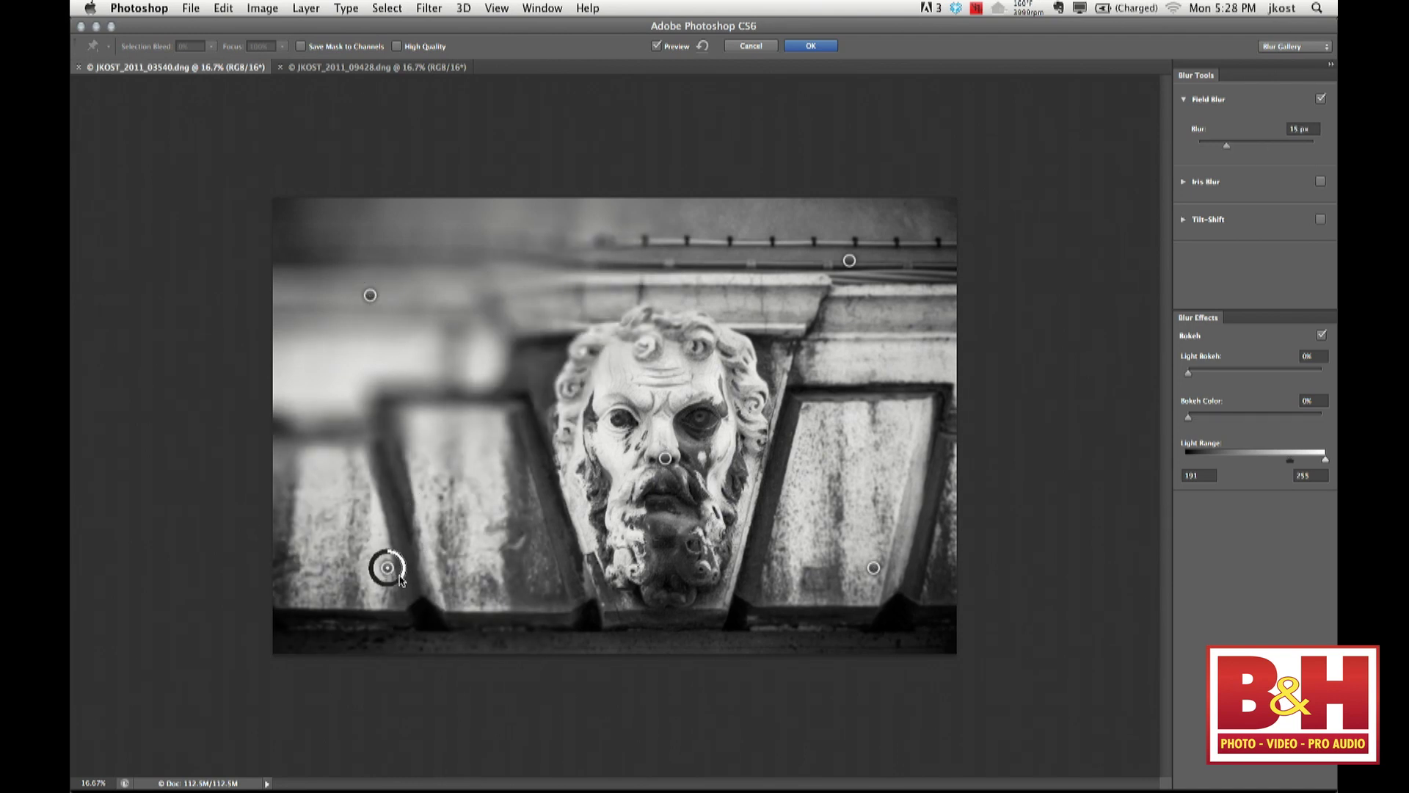
left_click_drag(406, 569, 323, 558)
left_click(873, 567)
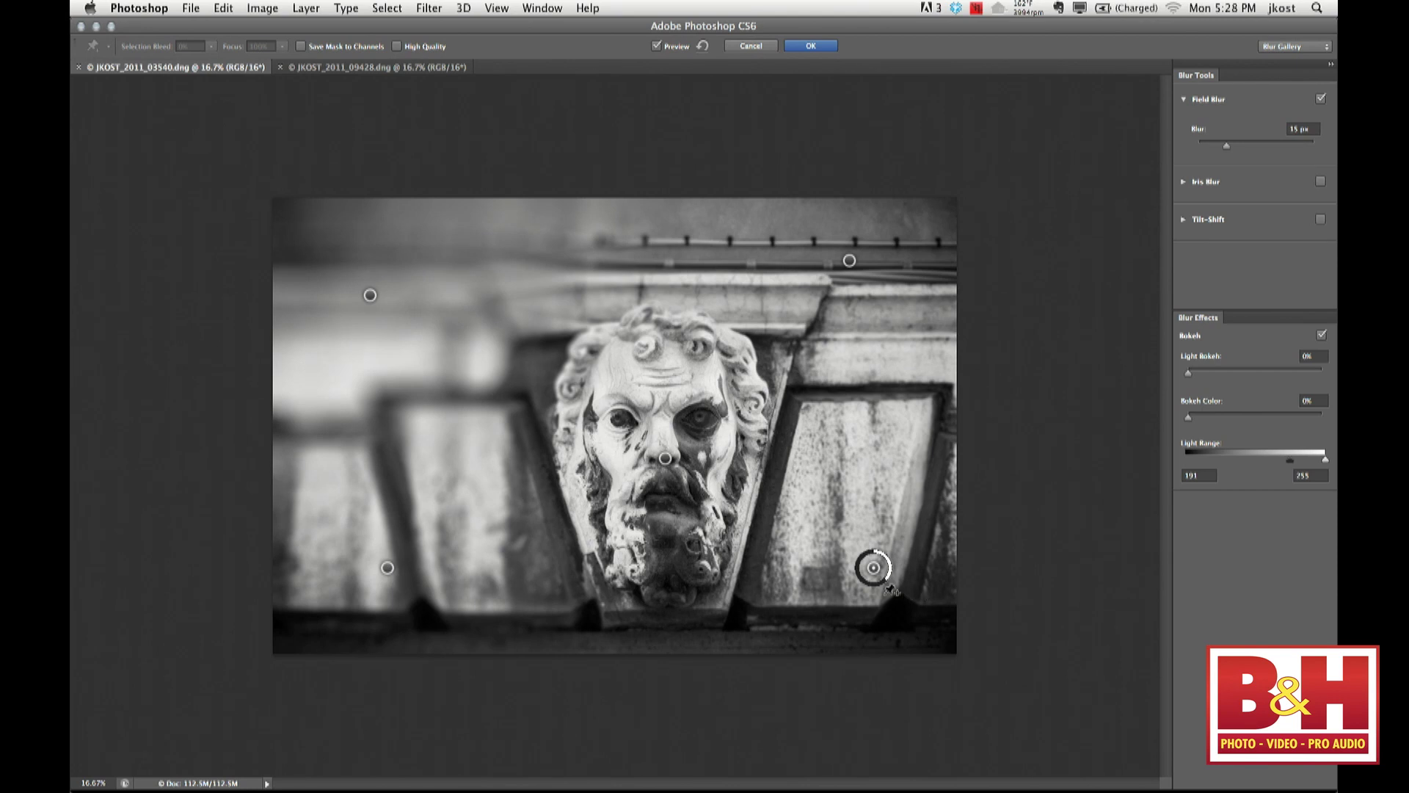
left_click_drag(886, 582, 865, 568)
left_click(849, 261)
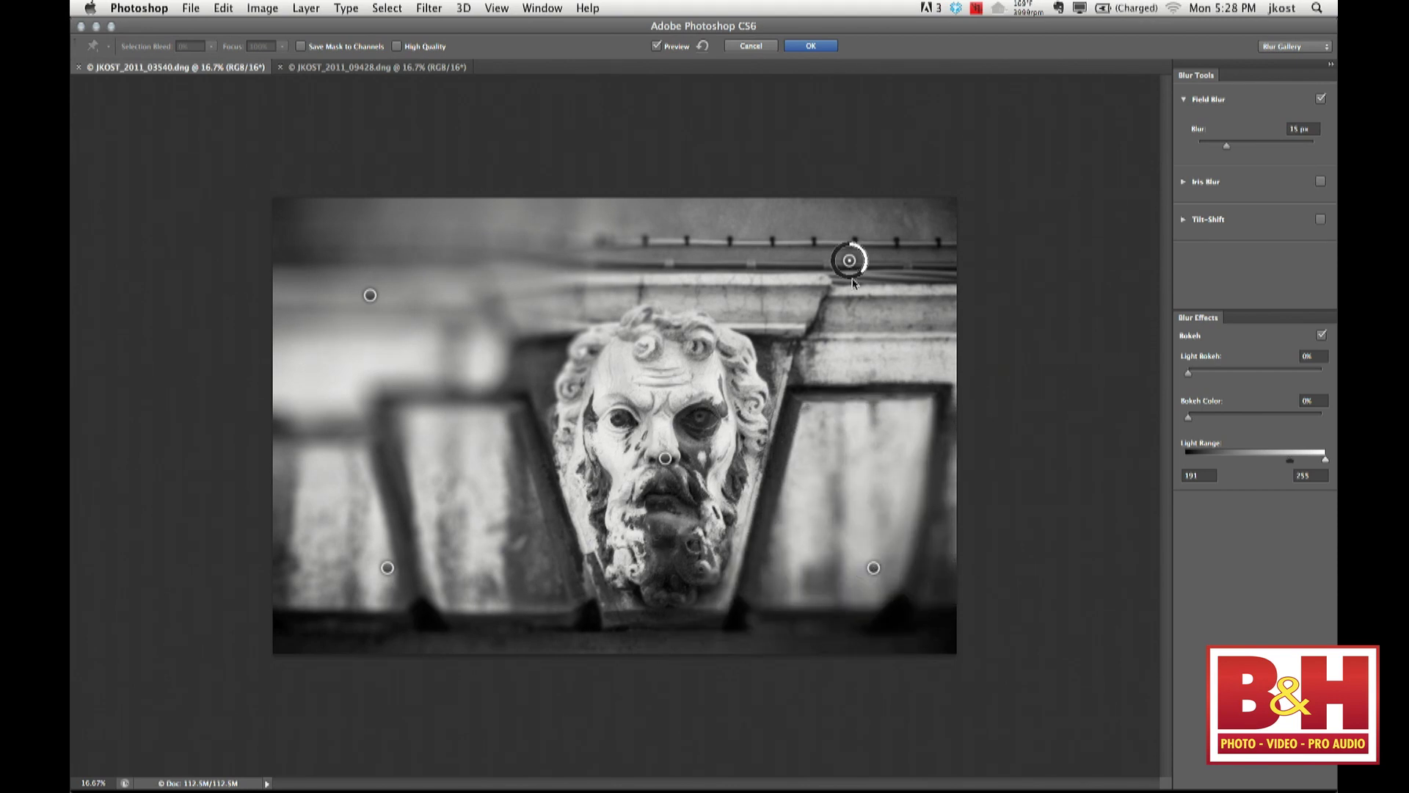
left_click_drag(862, 275, 763, 244)
Move the 161 px pin lower on the wall, checking the blur mask before and after
key("m")
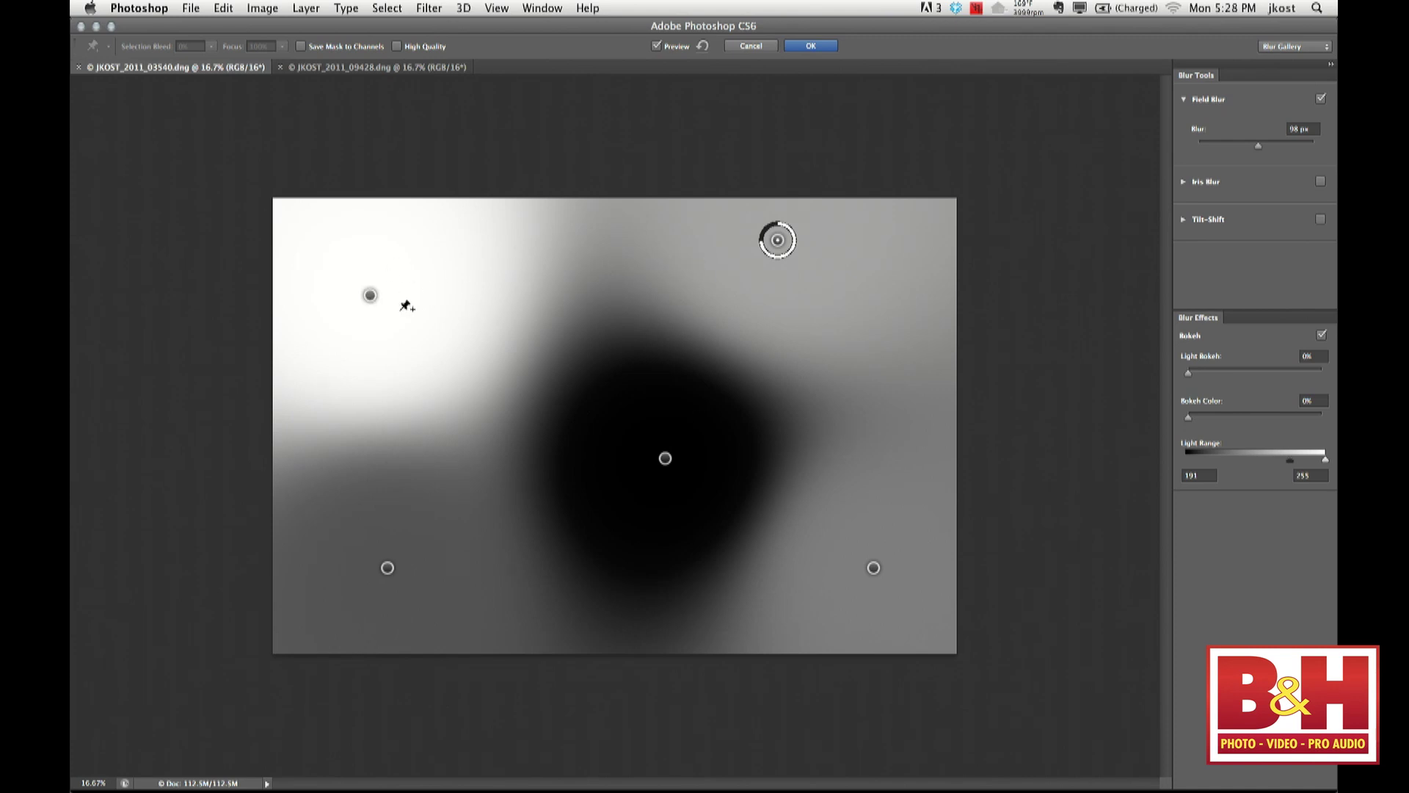
key("m")
left_click_drag(371, 296, 359, 346)
key("m")
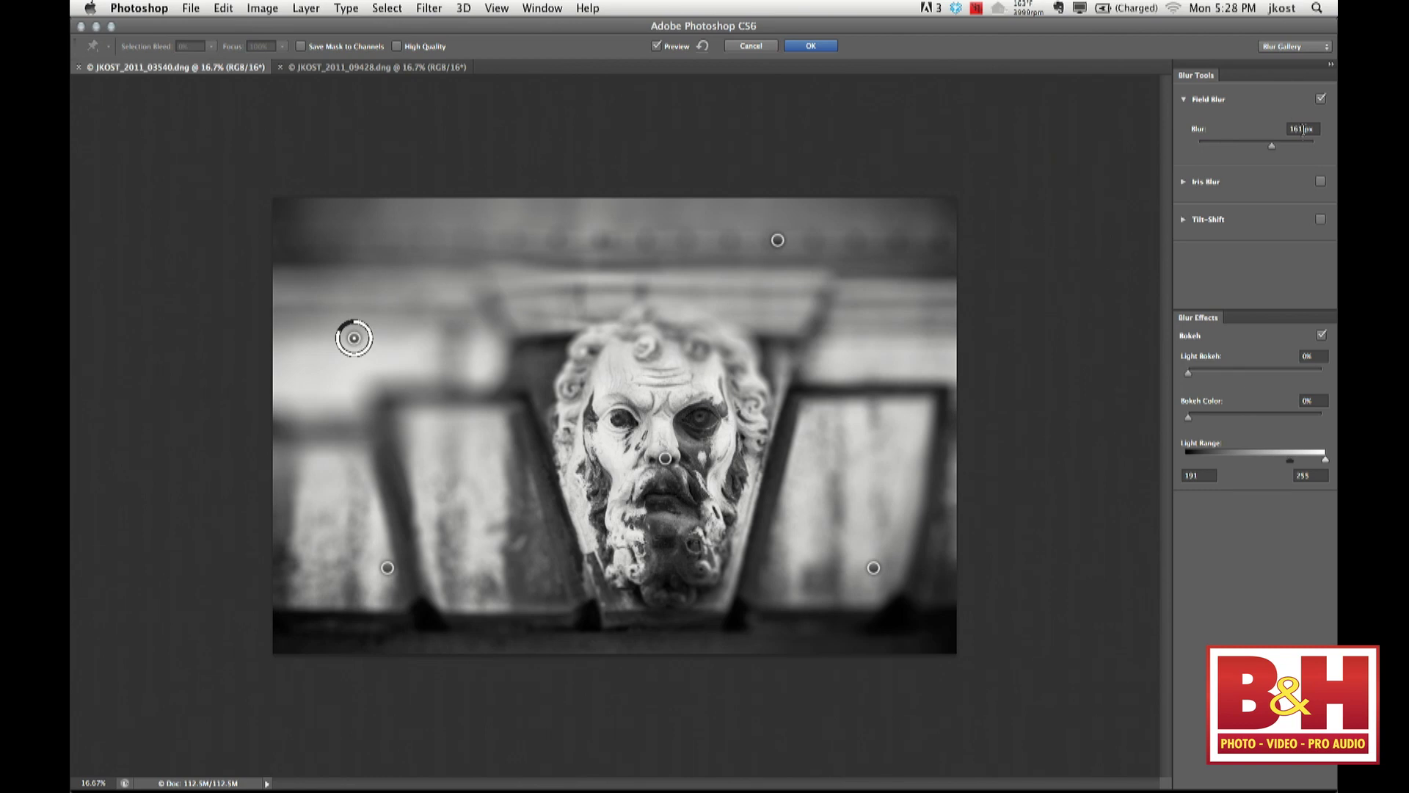
key("m")
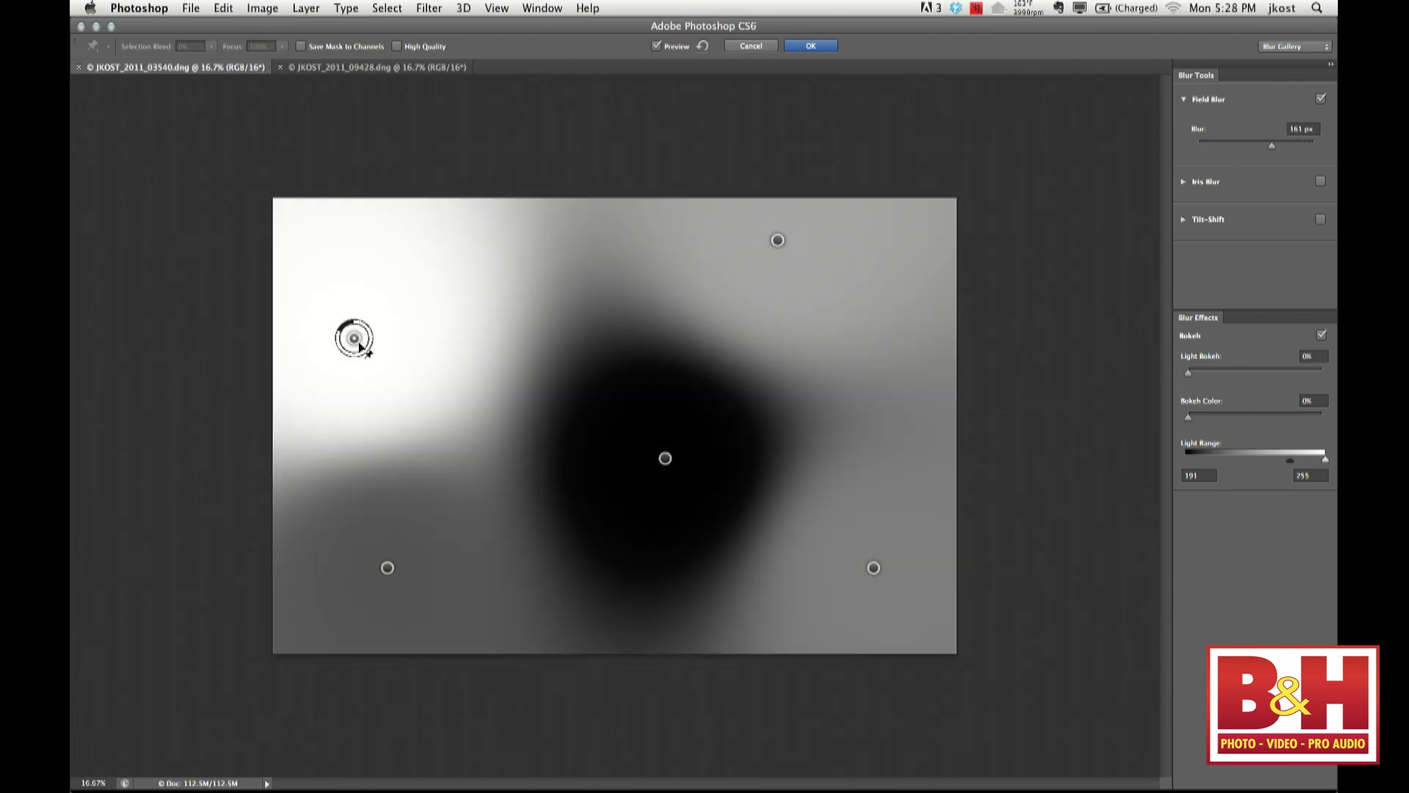
left_click(778, 241)
key("m")
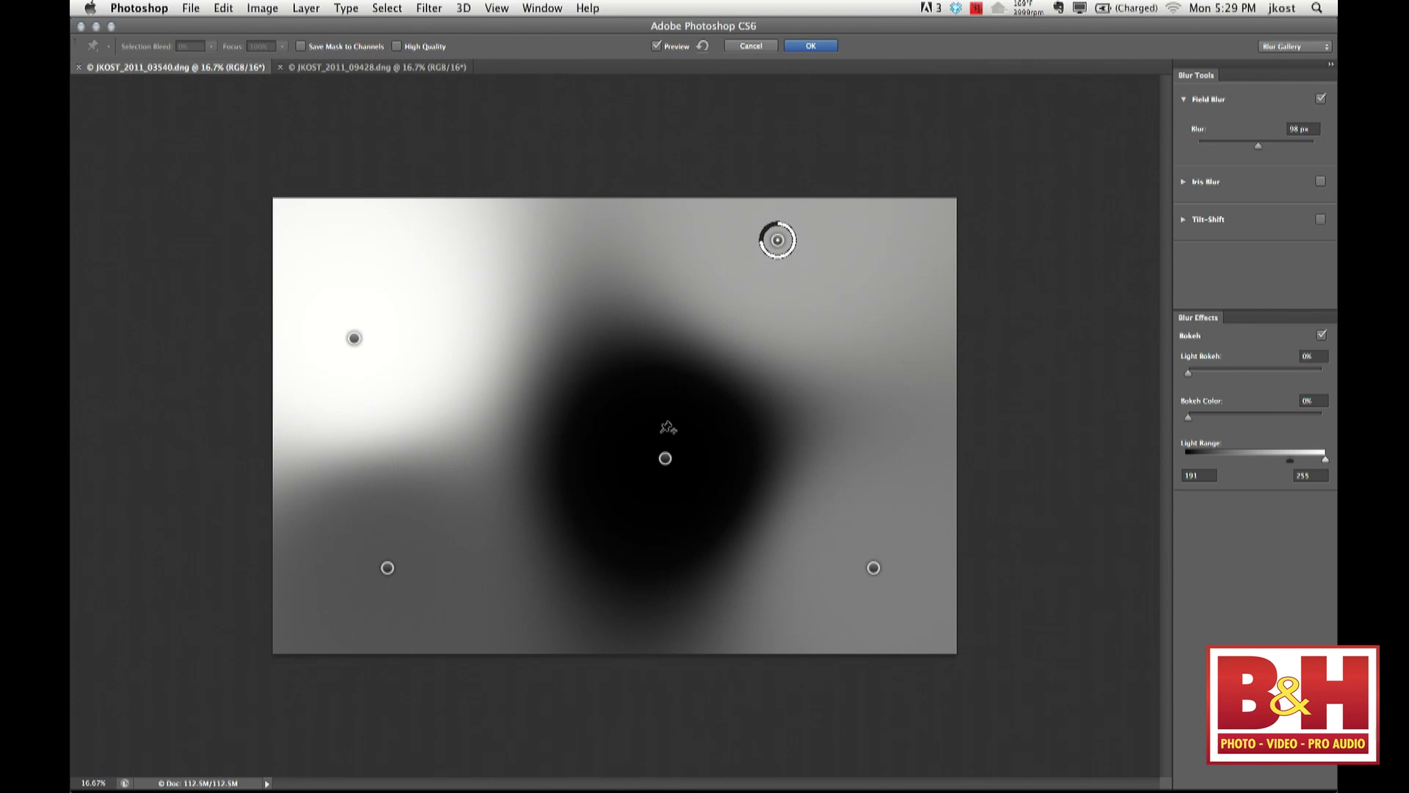
key("m")
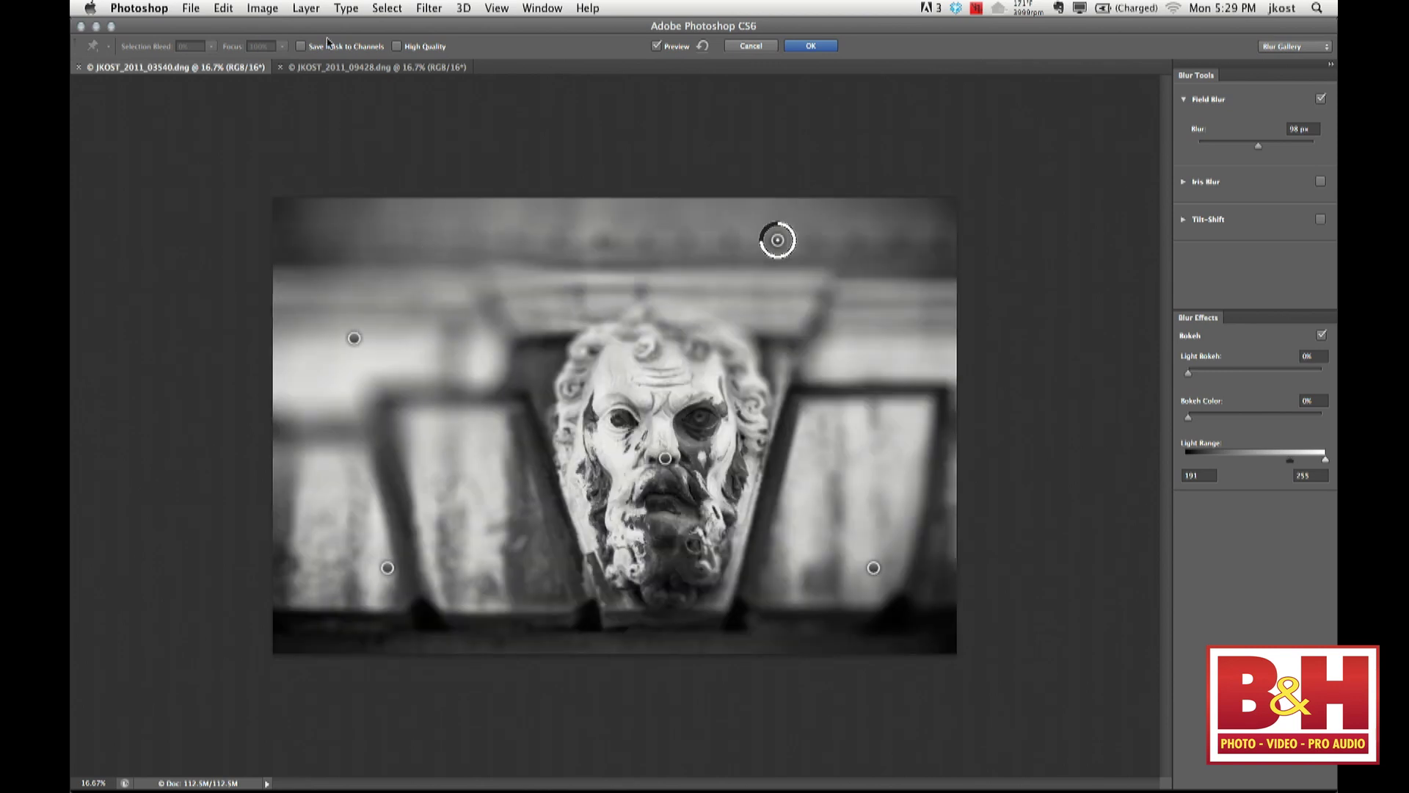
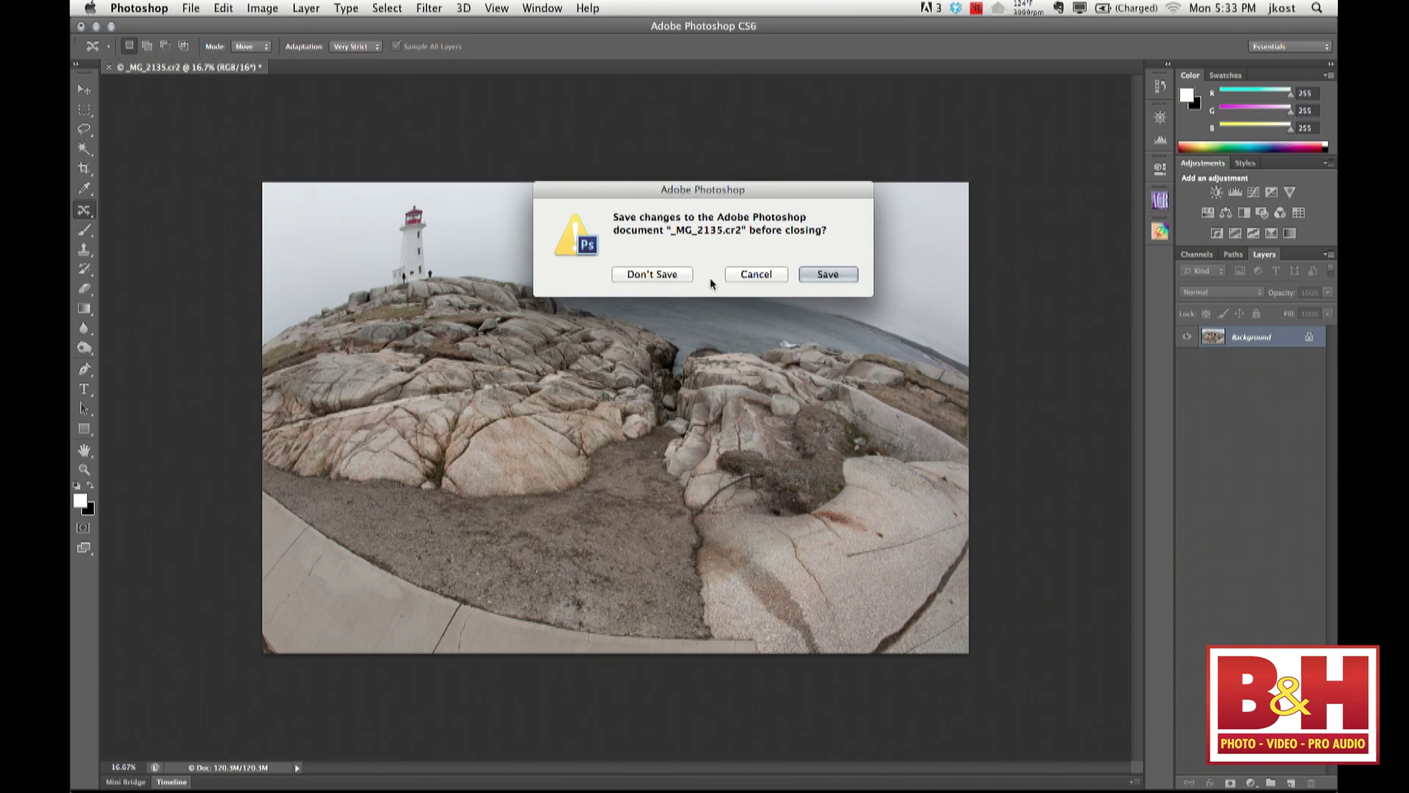
Cancel closing _MG_2135.cr2, switch to Adobe Bridge, and open ColorToninGMAL.psd from the 03 Photo & Painting Effects folder
left_click(753, 273)
key("super+Tab")
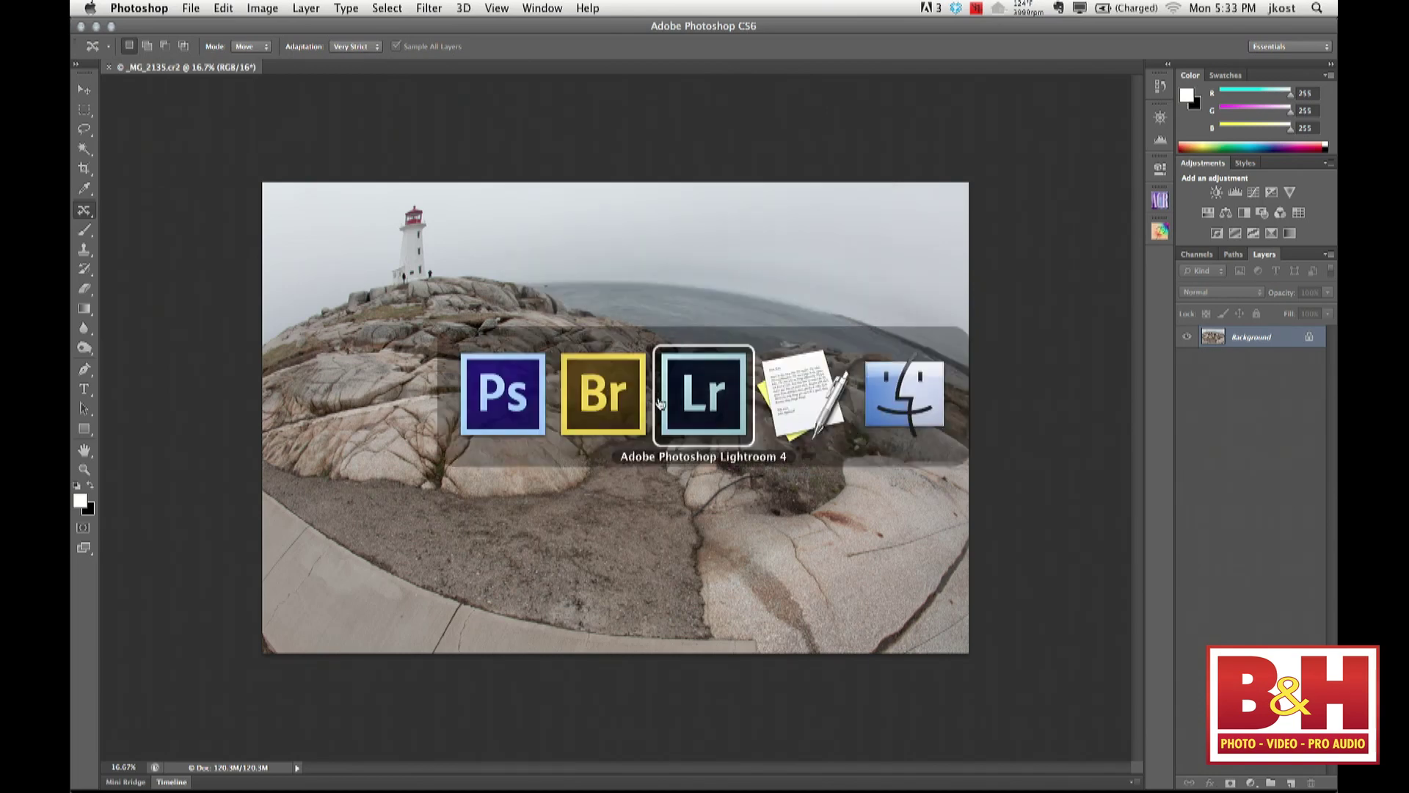
left_click(709, 421)
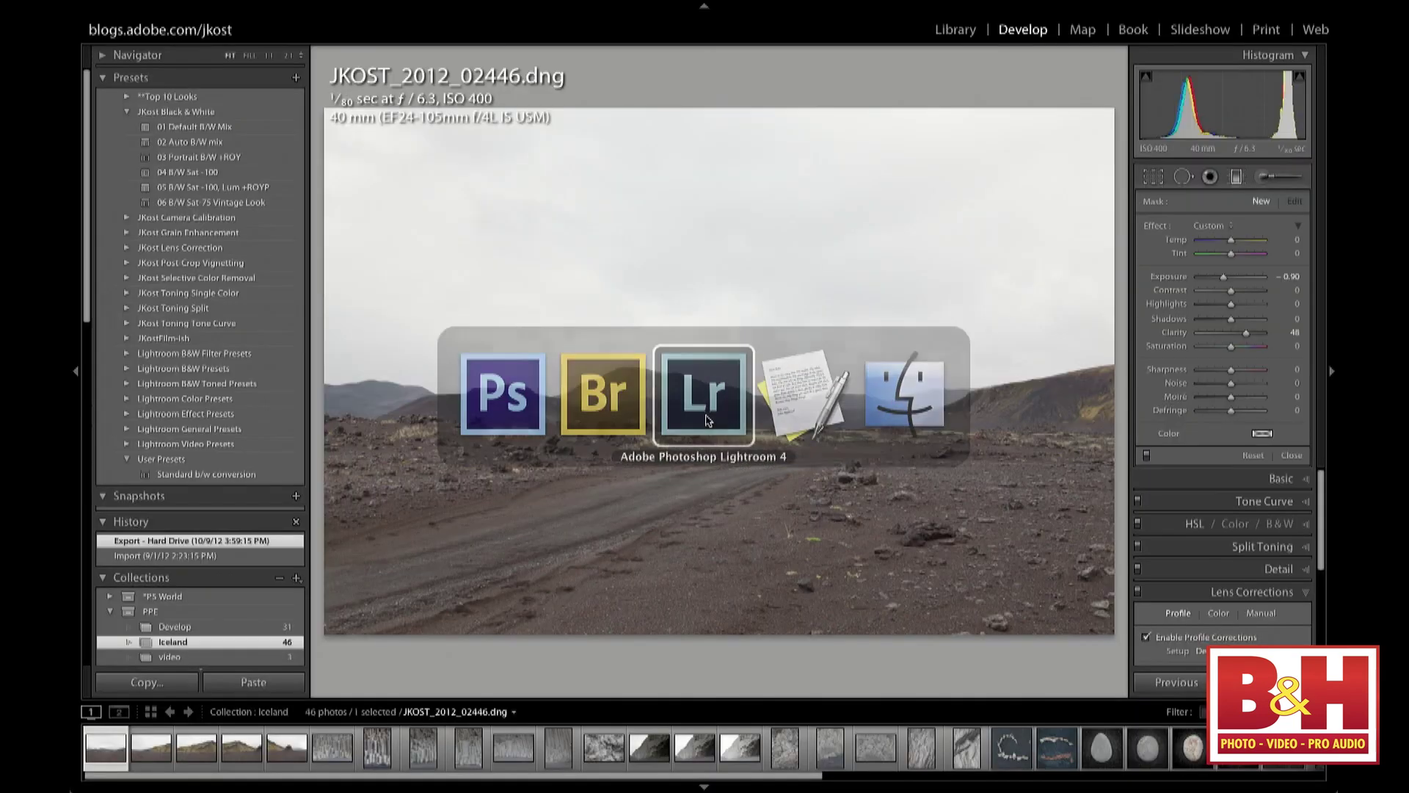
key("super+Tab")
key("super+Tab")
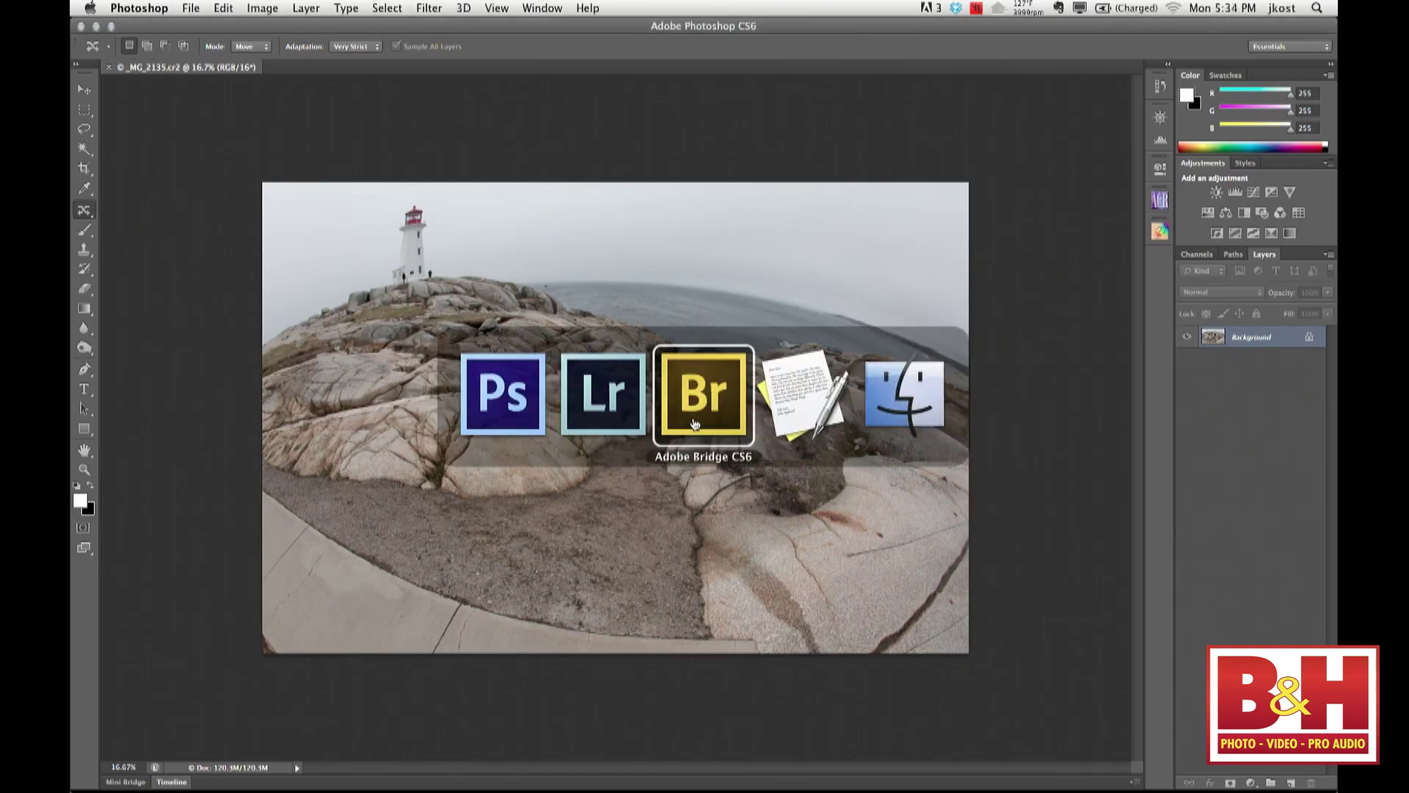
left_click(697, 424)
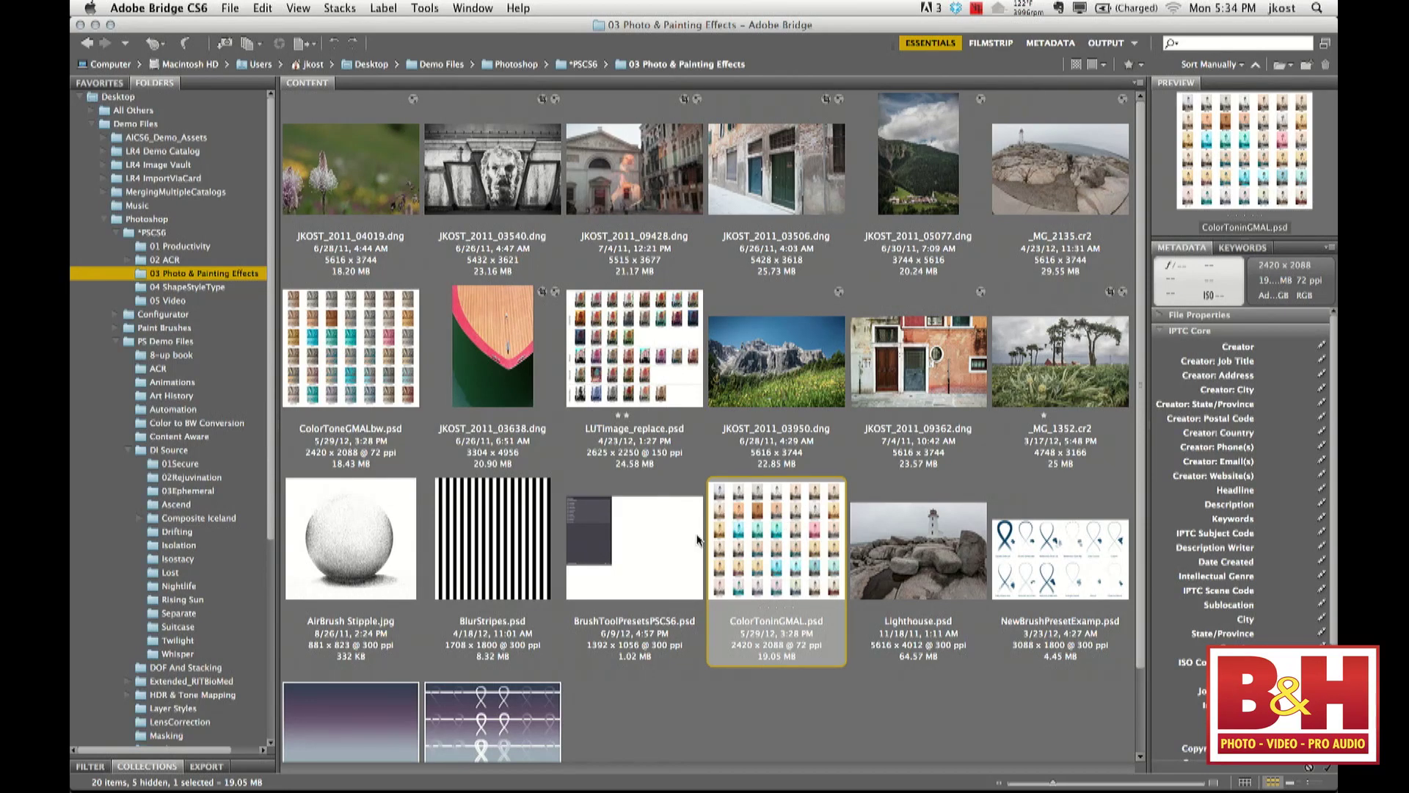
double_click(771, 546)
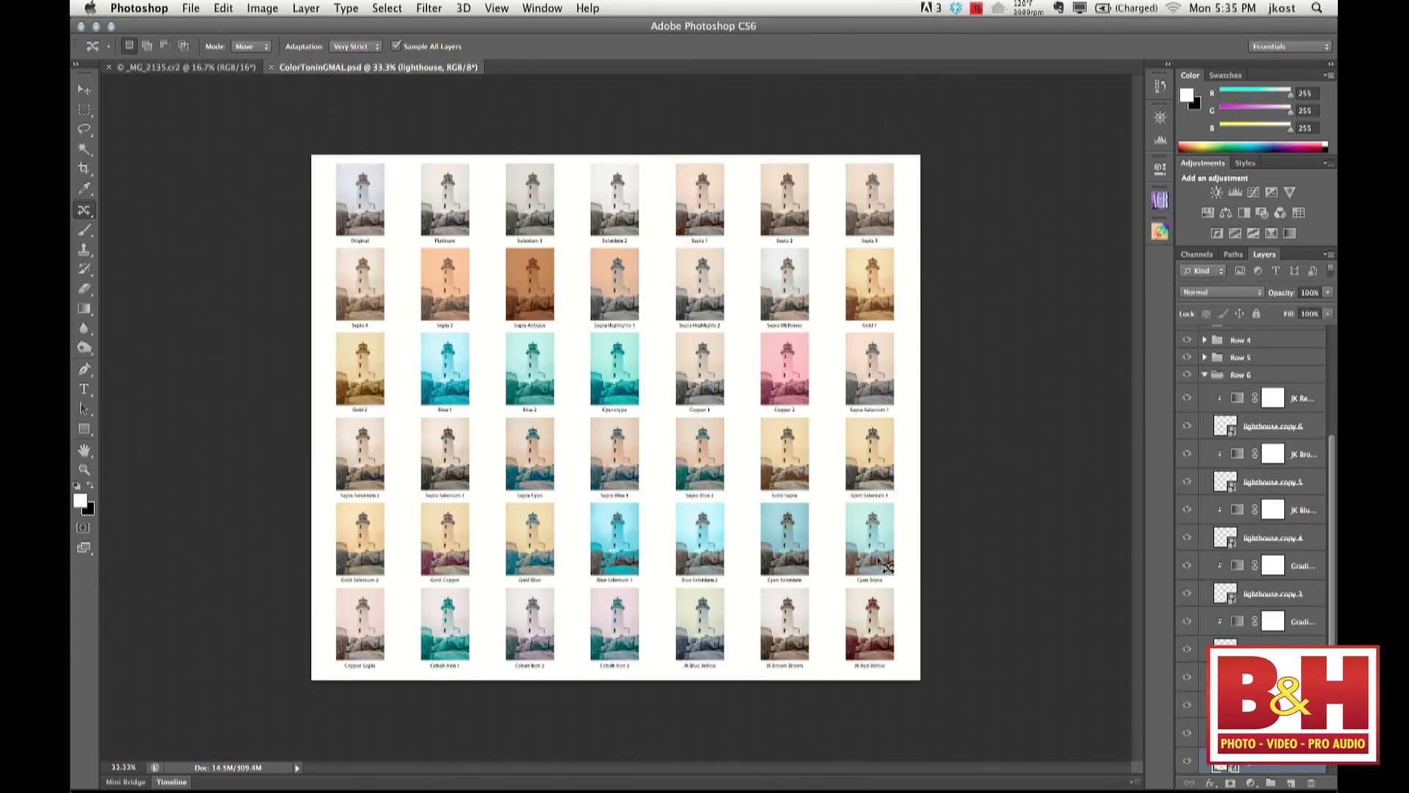
Examine the toned lighthouse samples at 50% and return to the _MG_2135.cr2 document
key("super+plus")
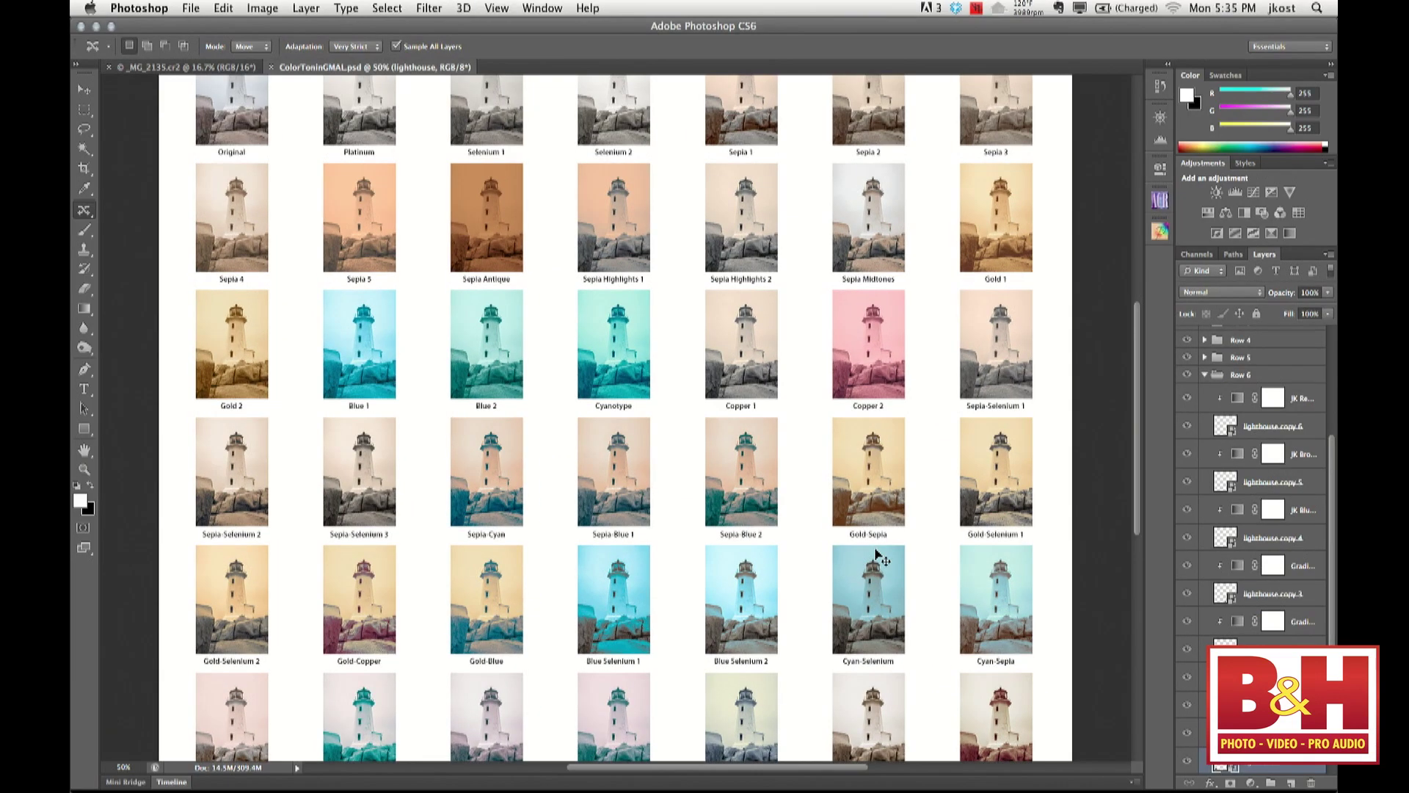
key("super+Tab")
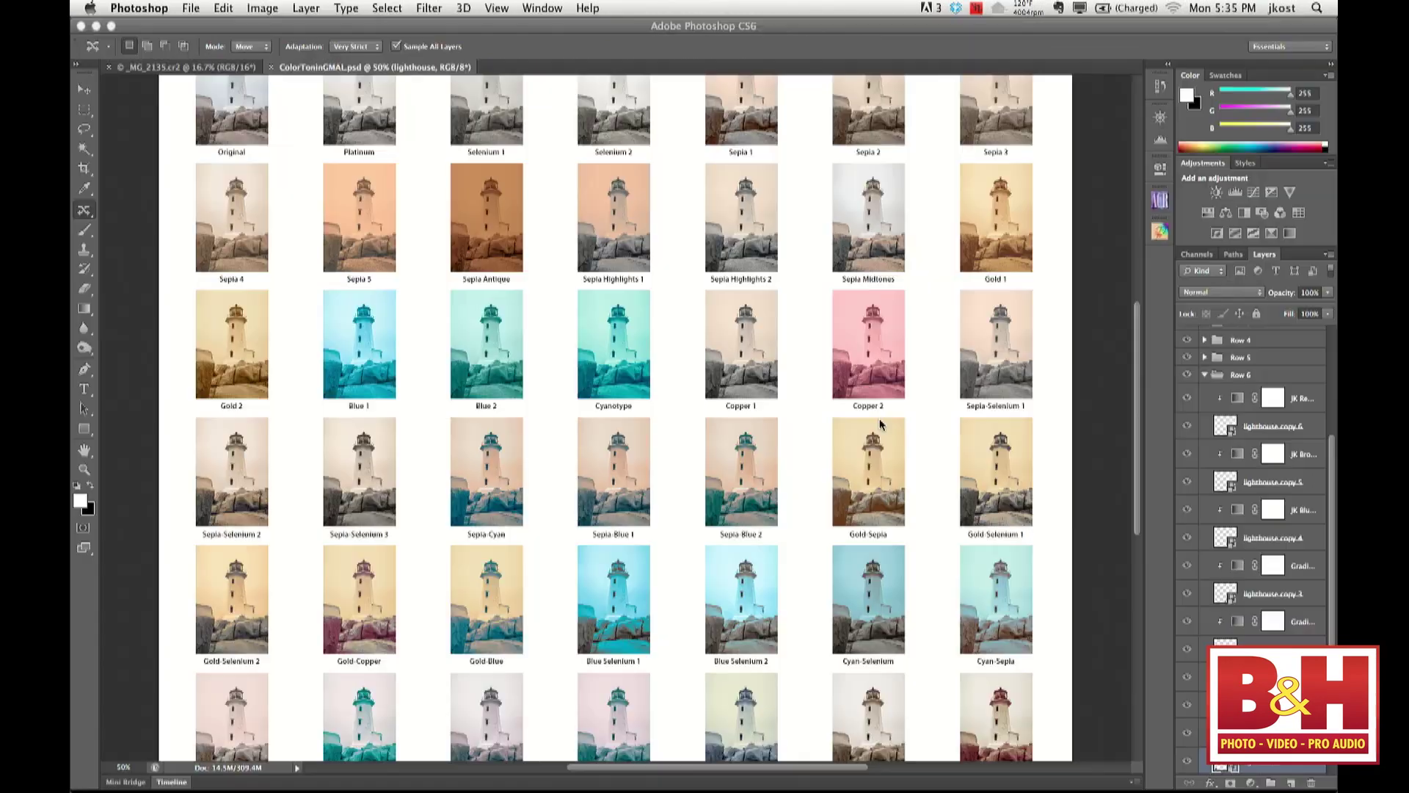
key("super+Tab")
left_click(218, 69)
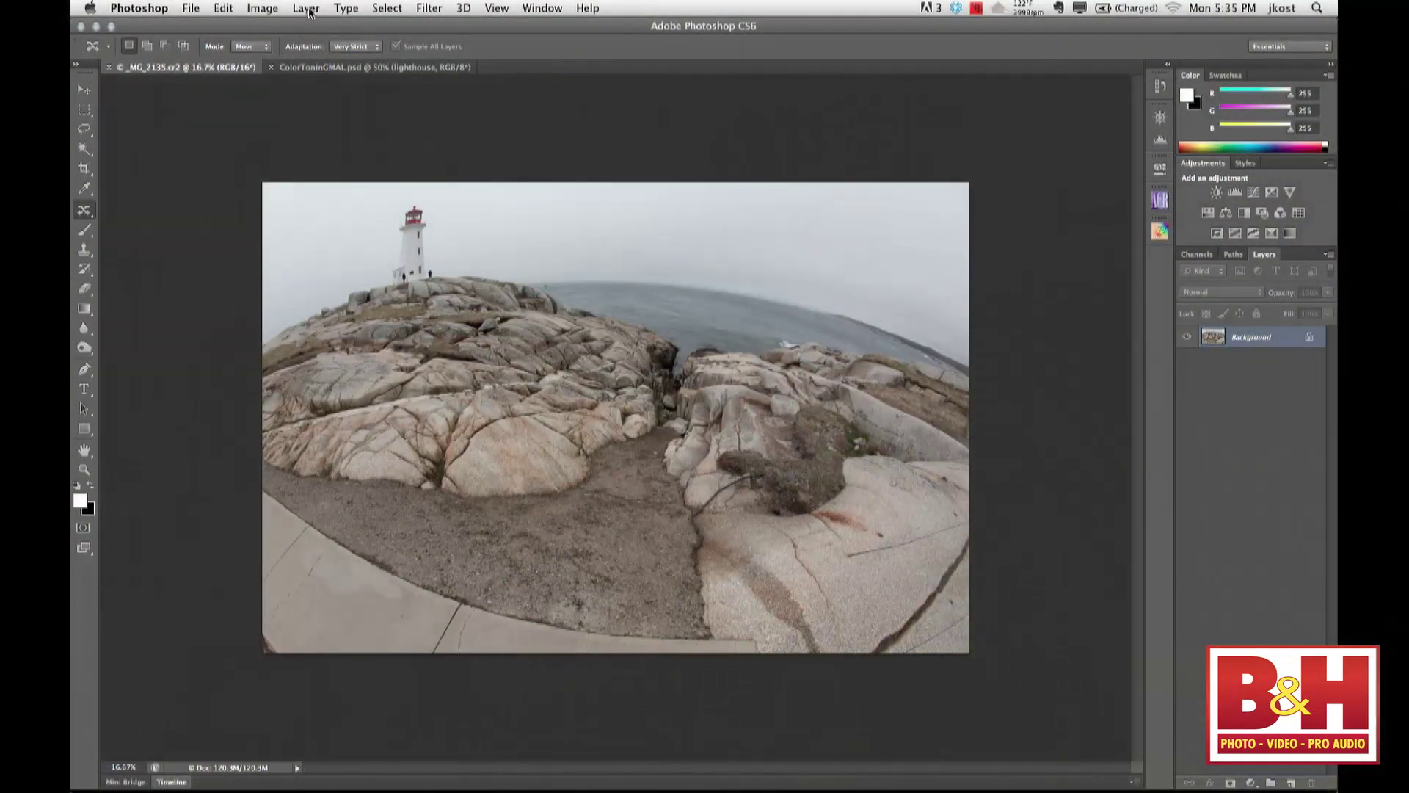
left_click(307, 9)
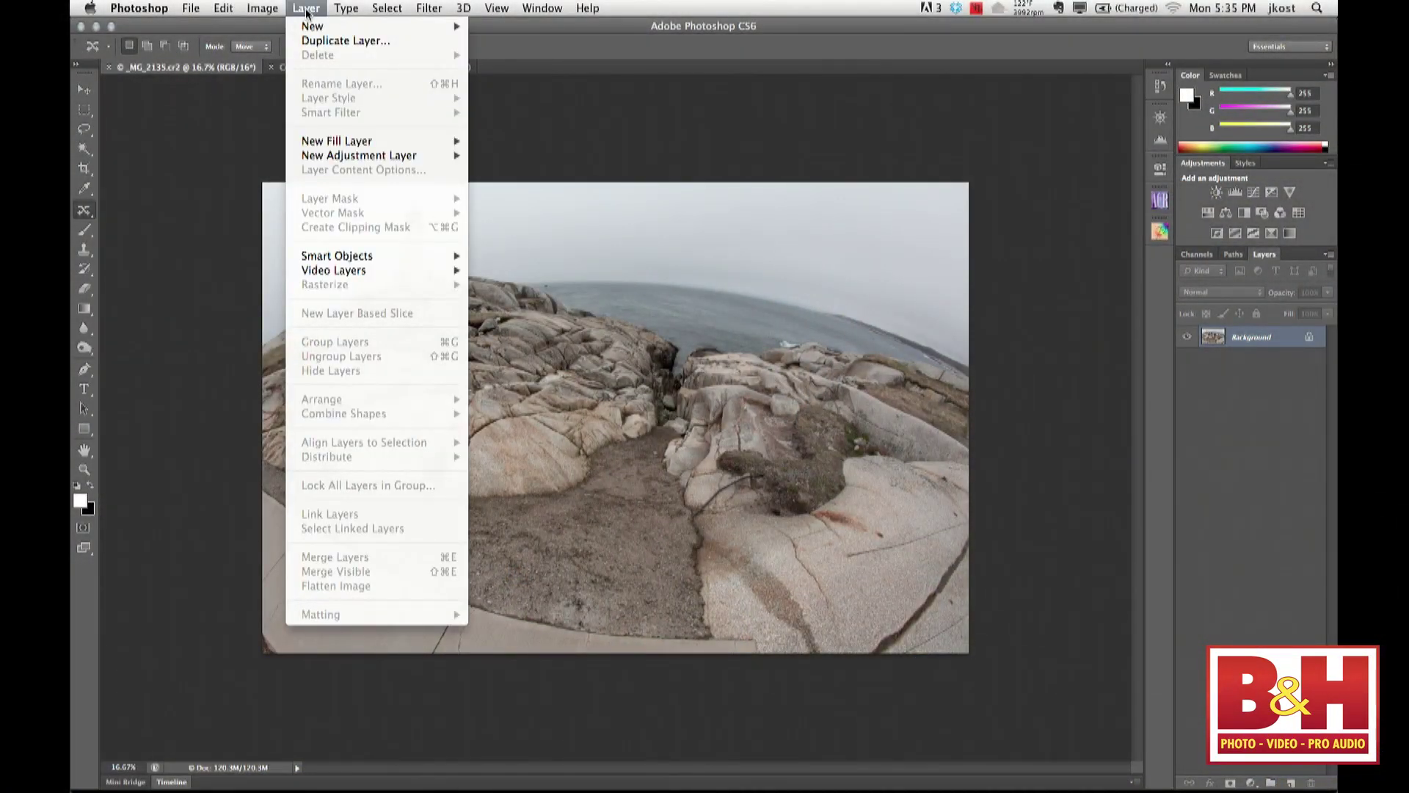
mouse_move(306, 31)
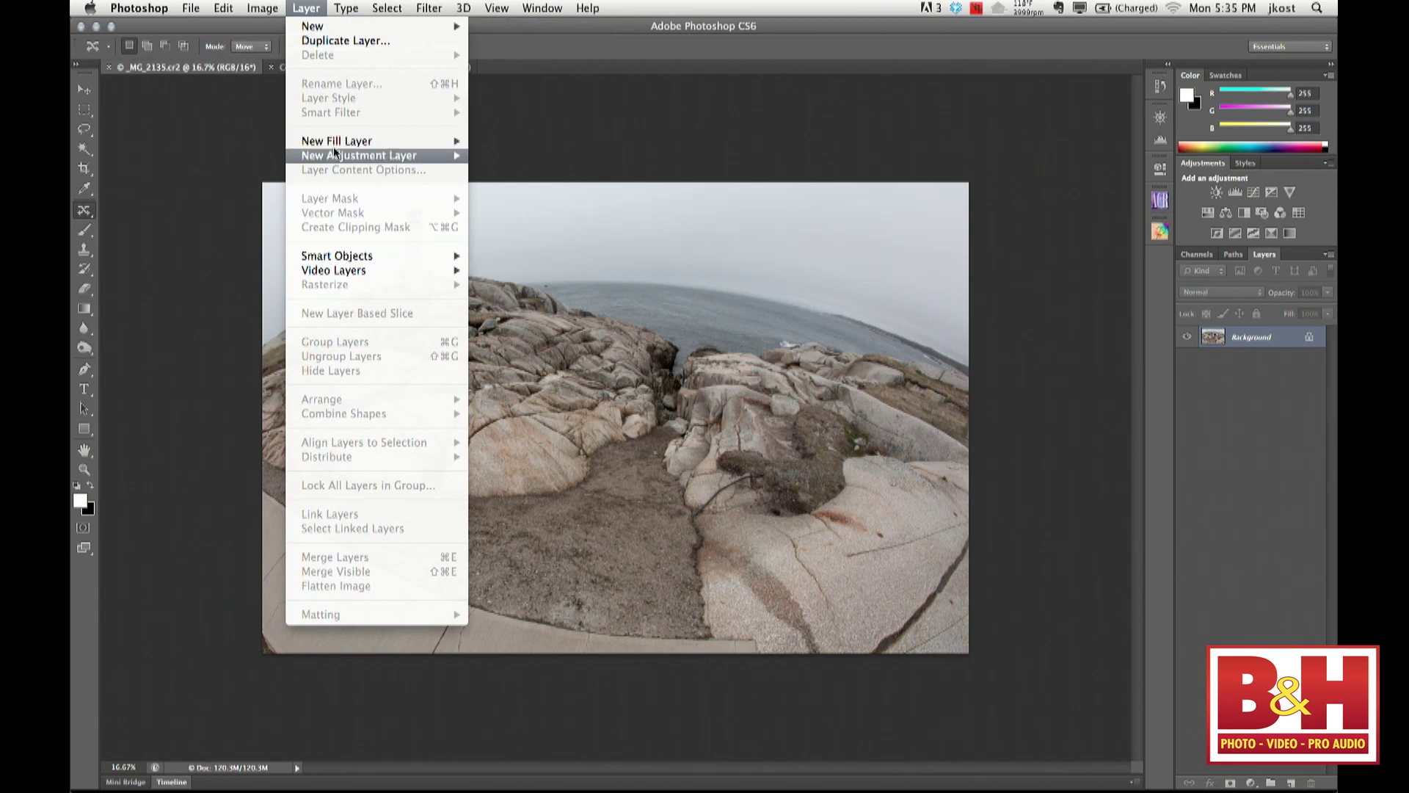
mouse_move(336, 141)
left_click(537, 157)
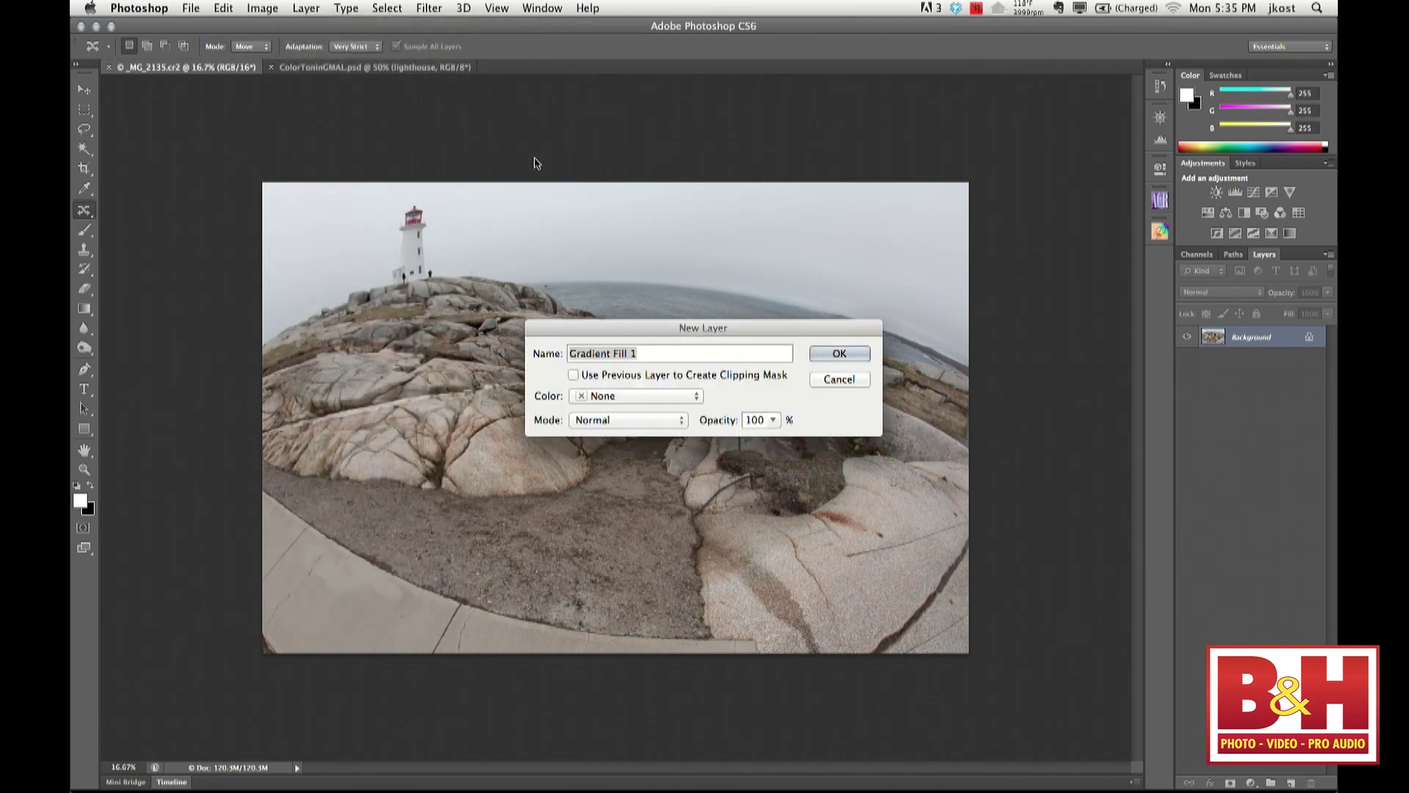
left_click(614, 419)
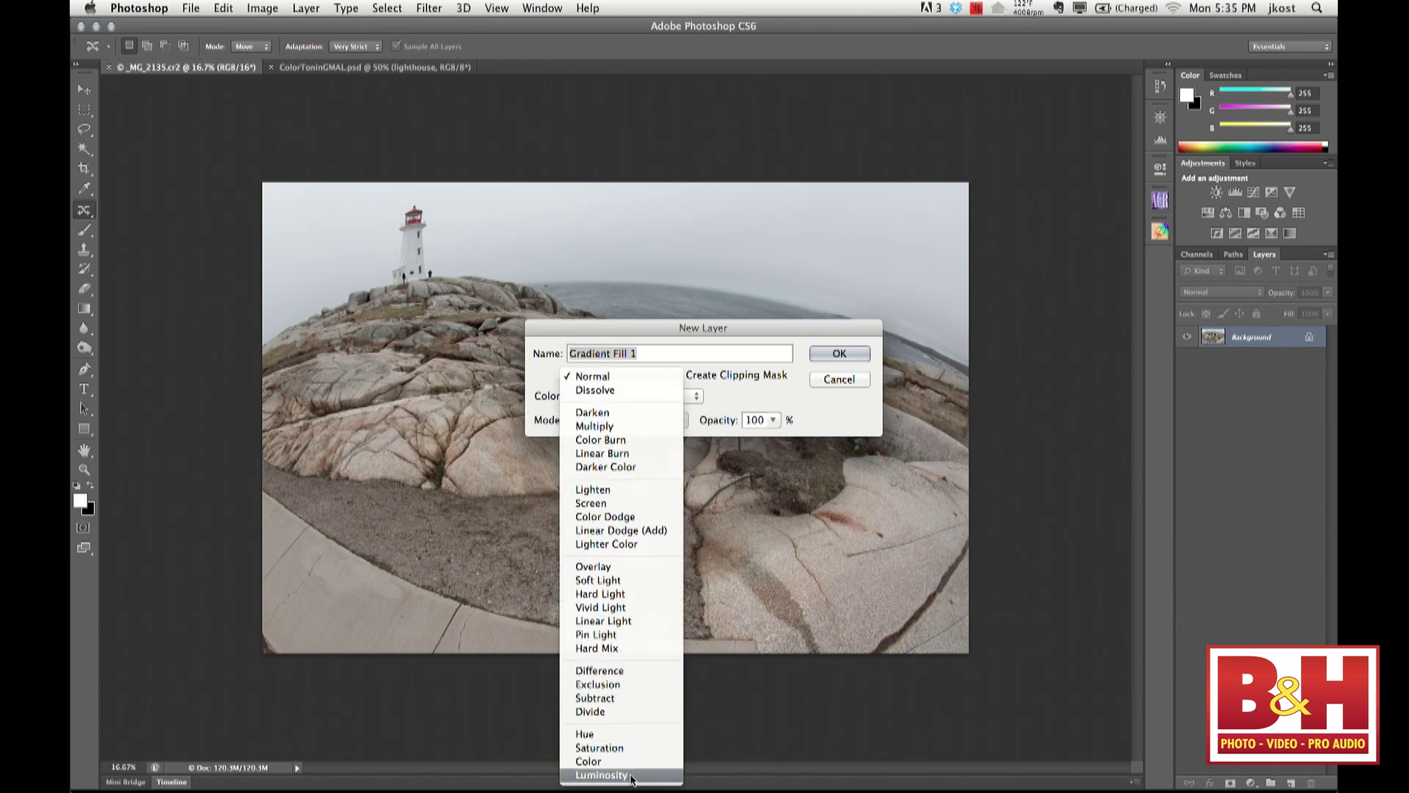
left_click(631, 767)
left_click(851, 359)
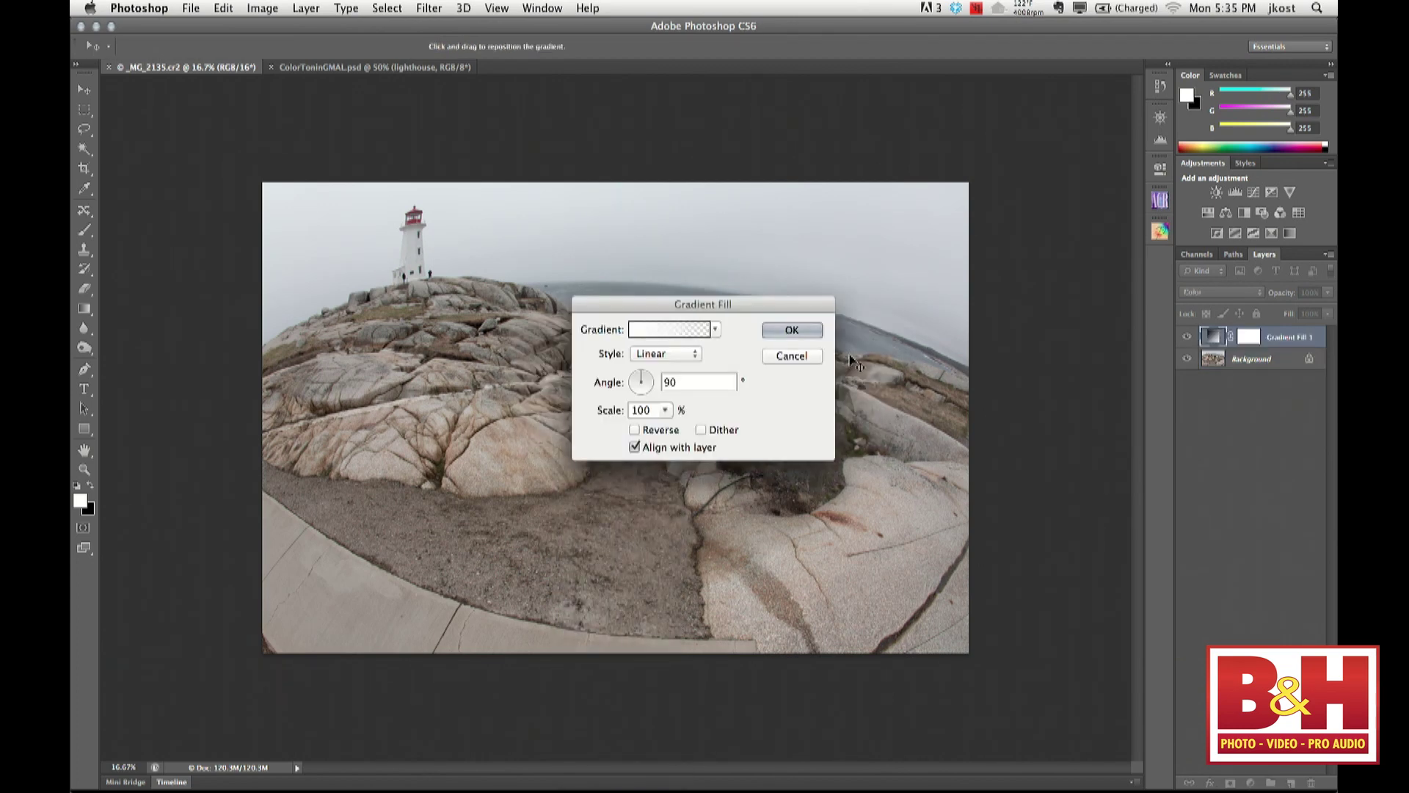
left_click(715, 328)
left_click(697, 396)
left_click(673, 381)
left_click(649, 382)
left_click(622, 383)
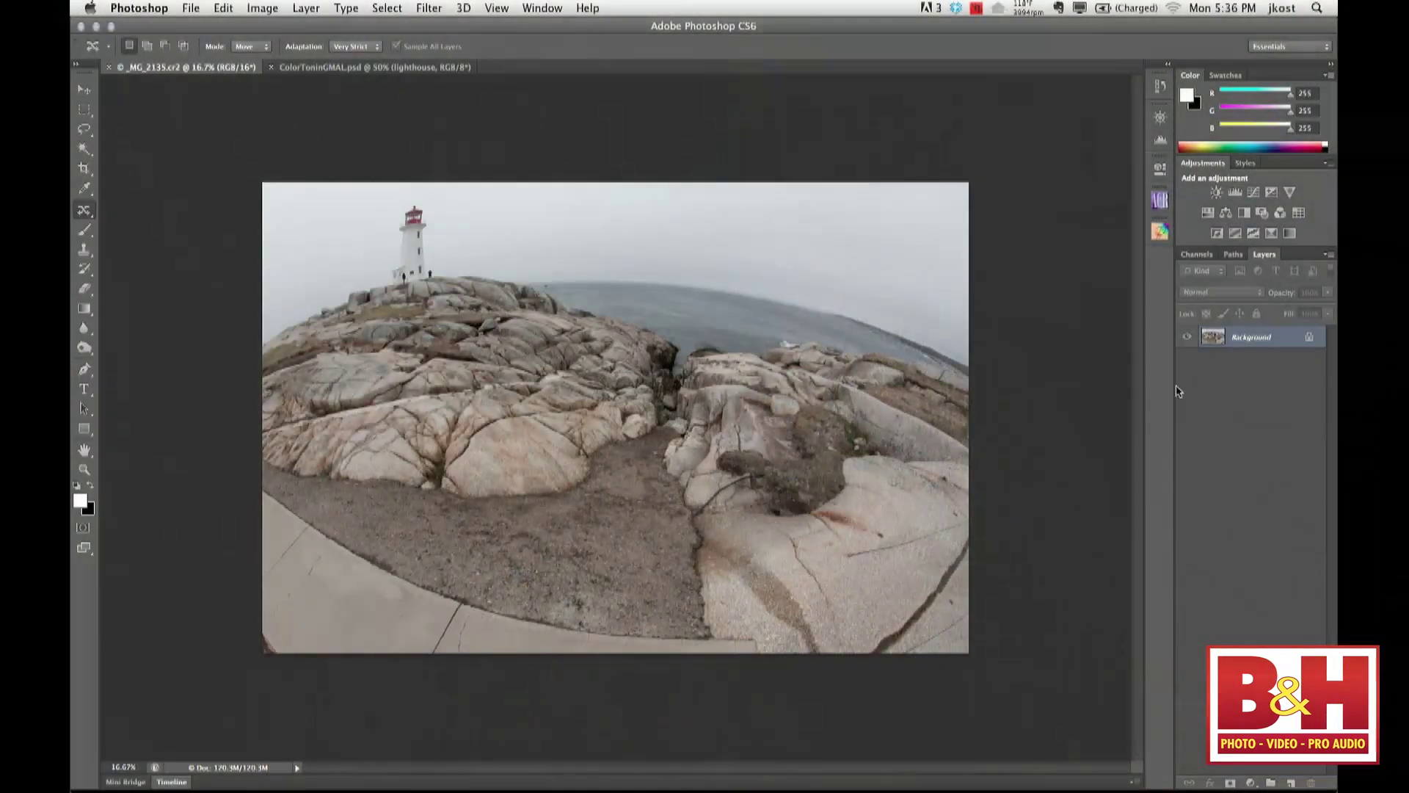
Add a Gradient Map adjustment layer to the lighthouse photo and try several default gradients, finishing with the rainbow one
left_click(1290, 234)
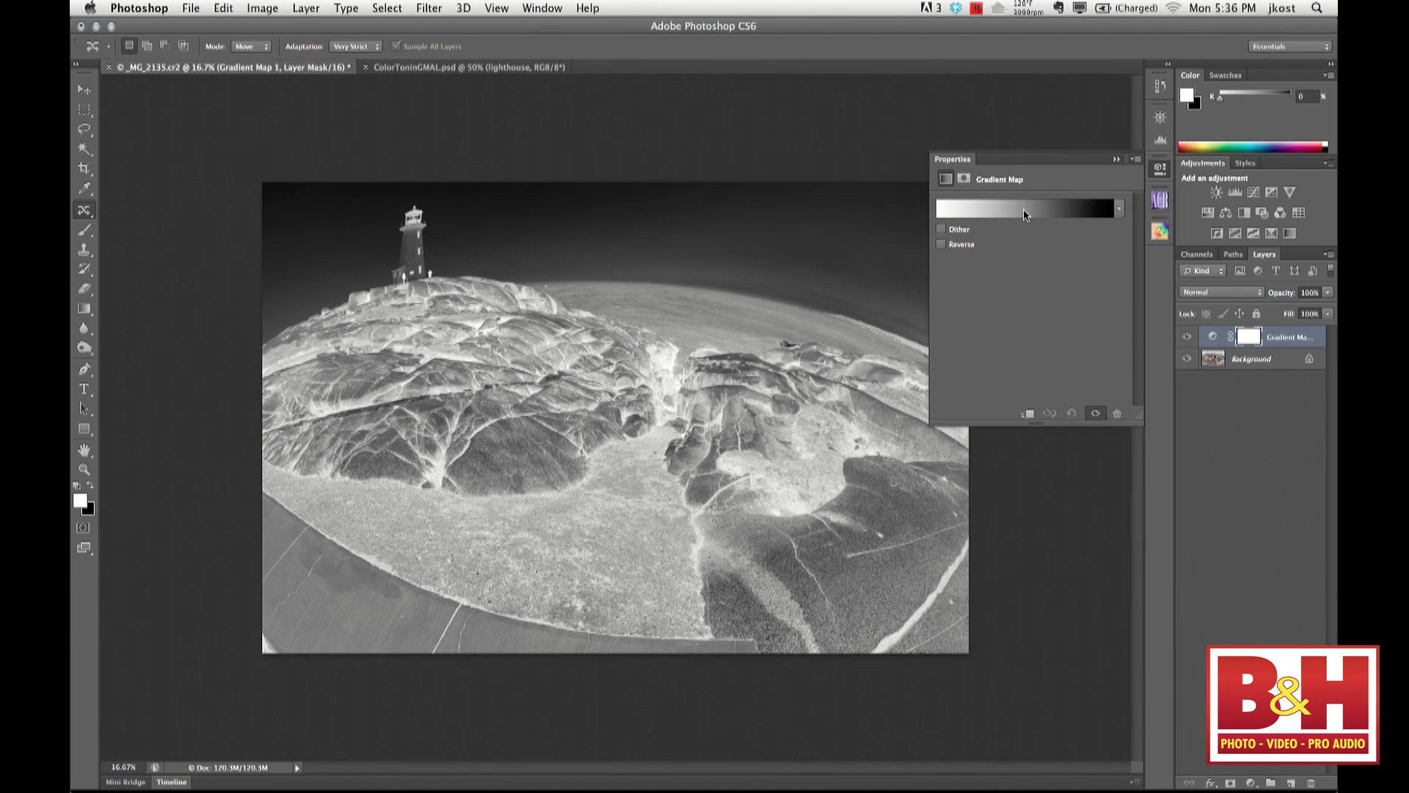
left_click(1117, 211)
left_click(1052, 263)
left_click(1027, 264)
left_click(1005, 273)
left_click(987, 265)
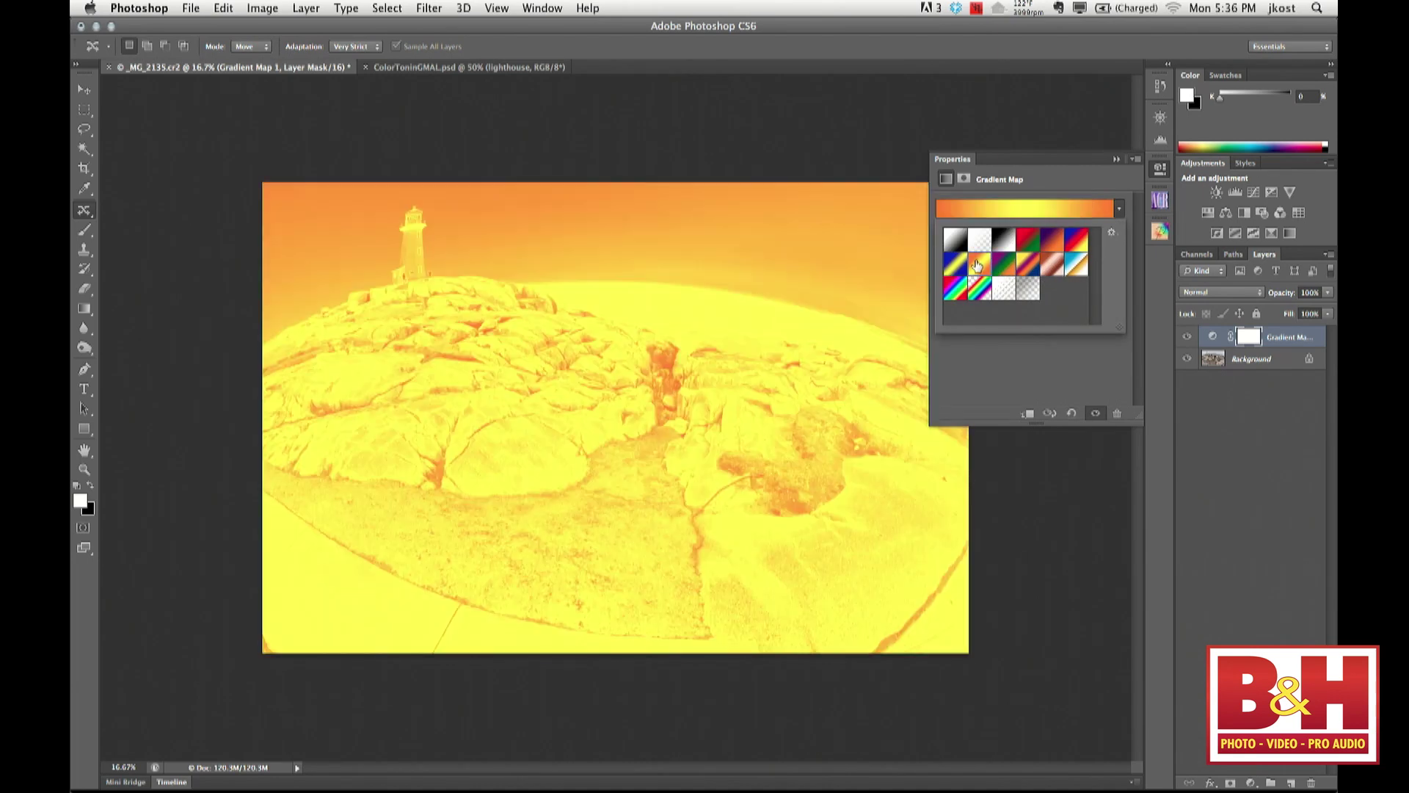
left_click(1029, 240)
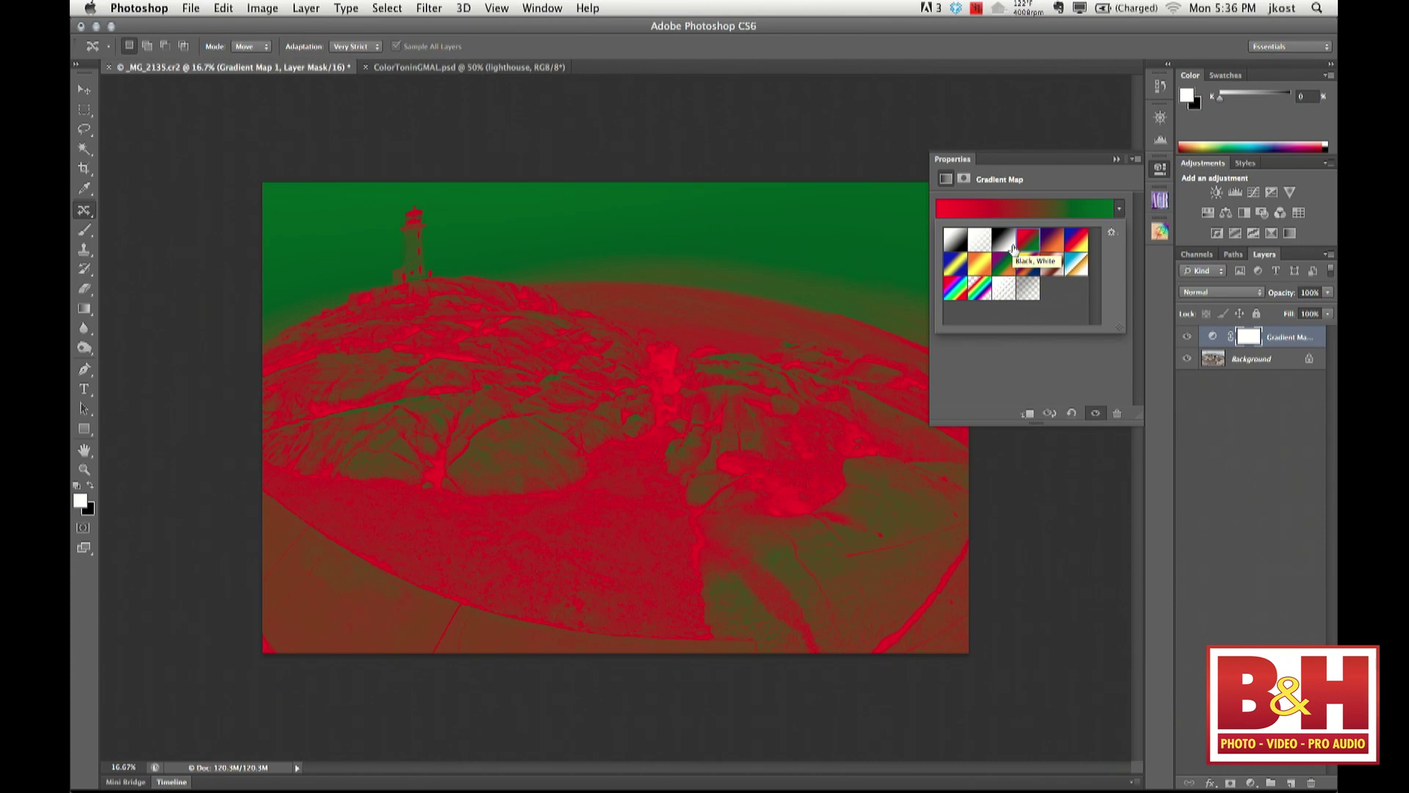
left_click(955, 292)
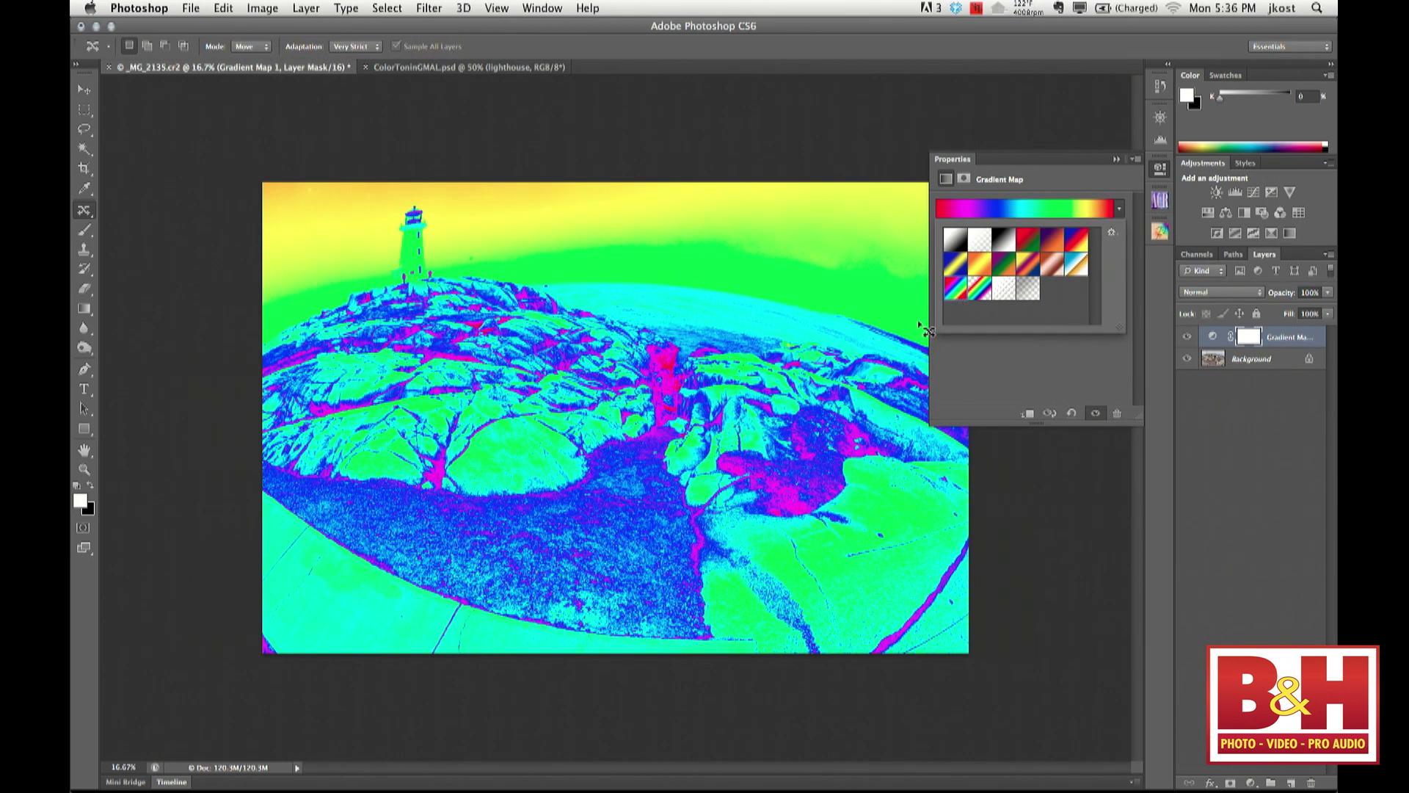
Load the photographic toning gradients for the Gradient Map and preview the first ones, from neutral grey through warm sepia
left_click(1112, 234)
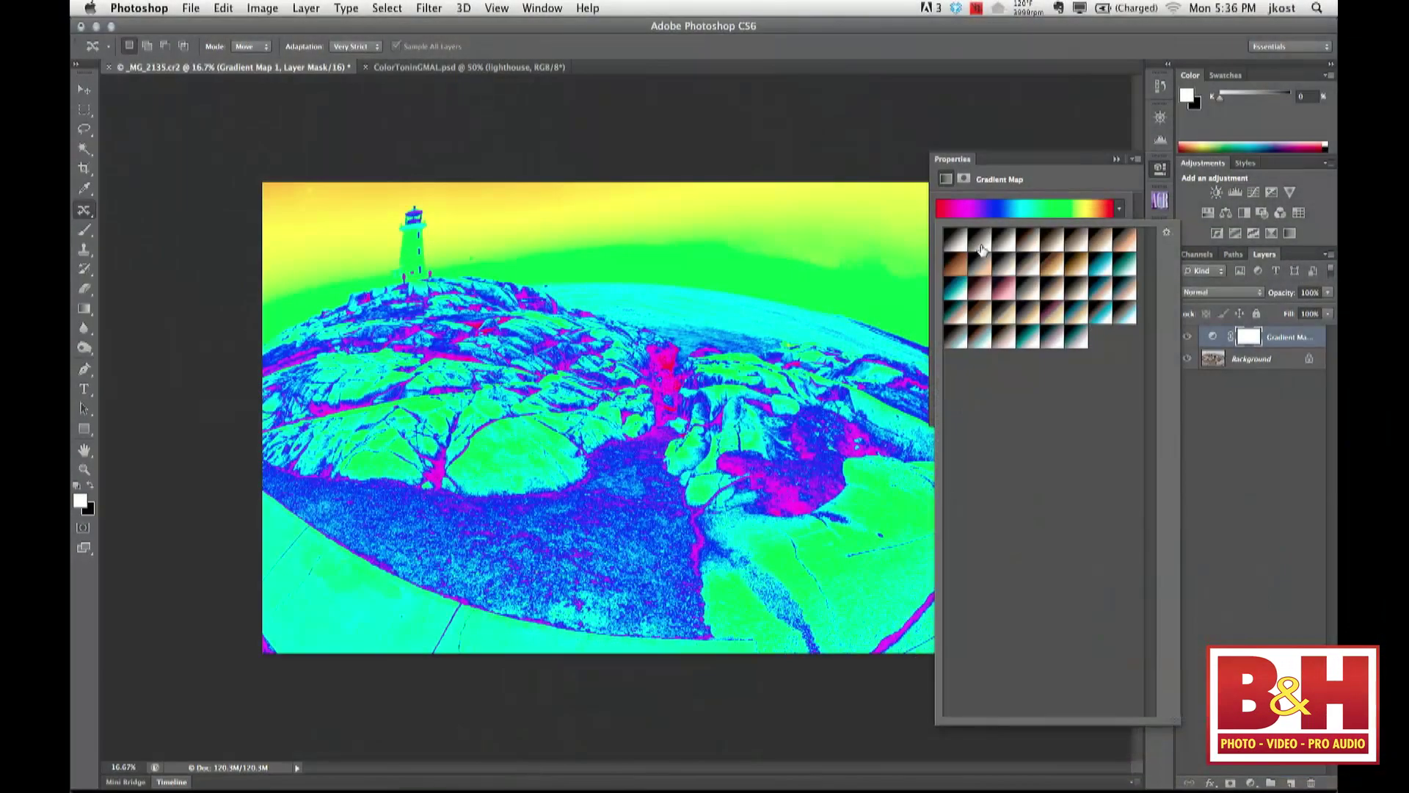
left_click(961, 248)
left_click(978, 245)
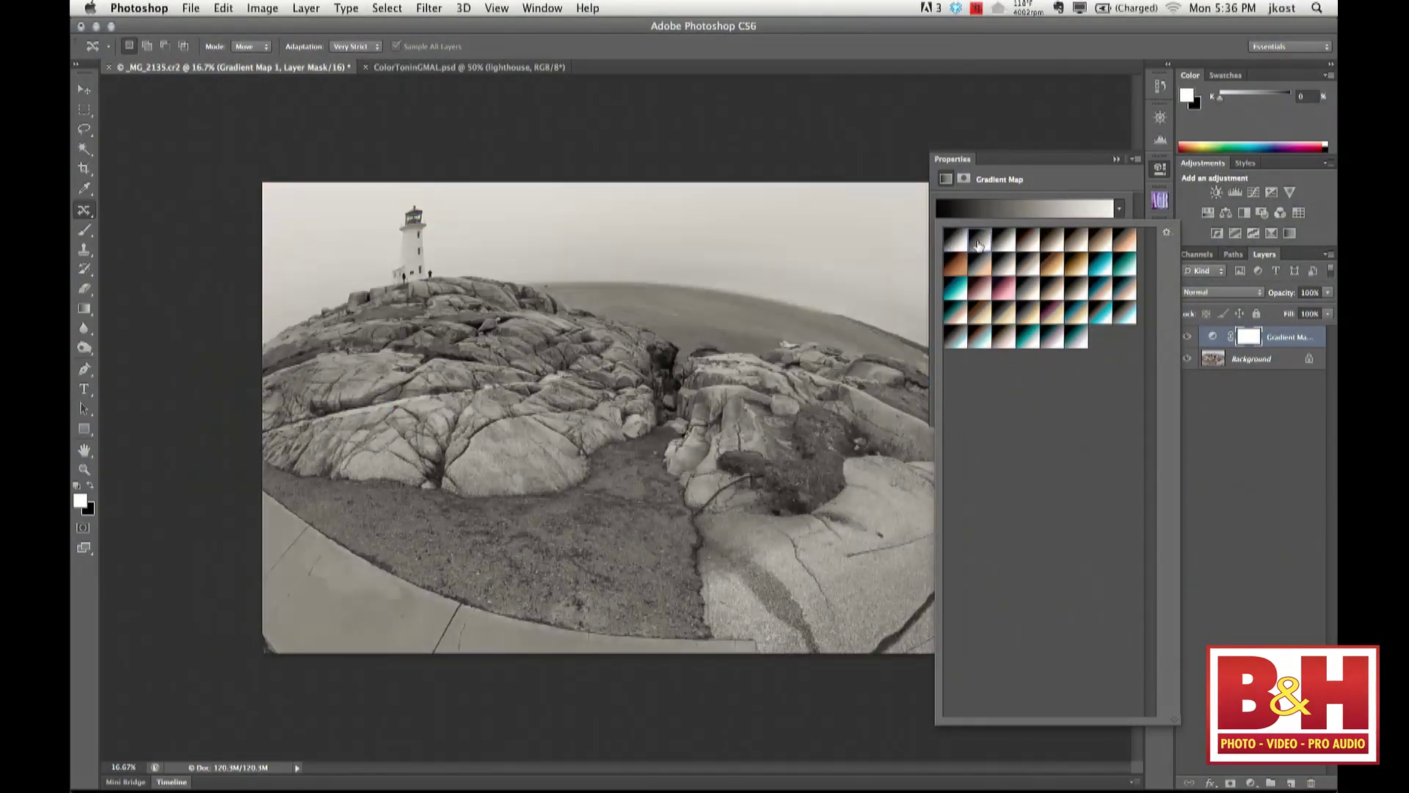
left_click(1002, 246)
left_click(1030, 243)
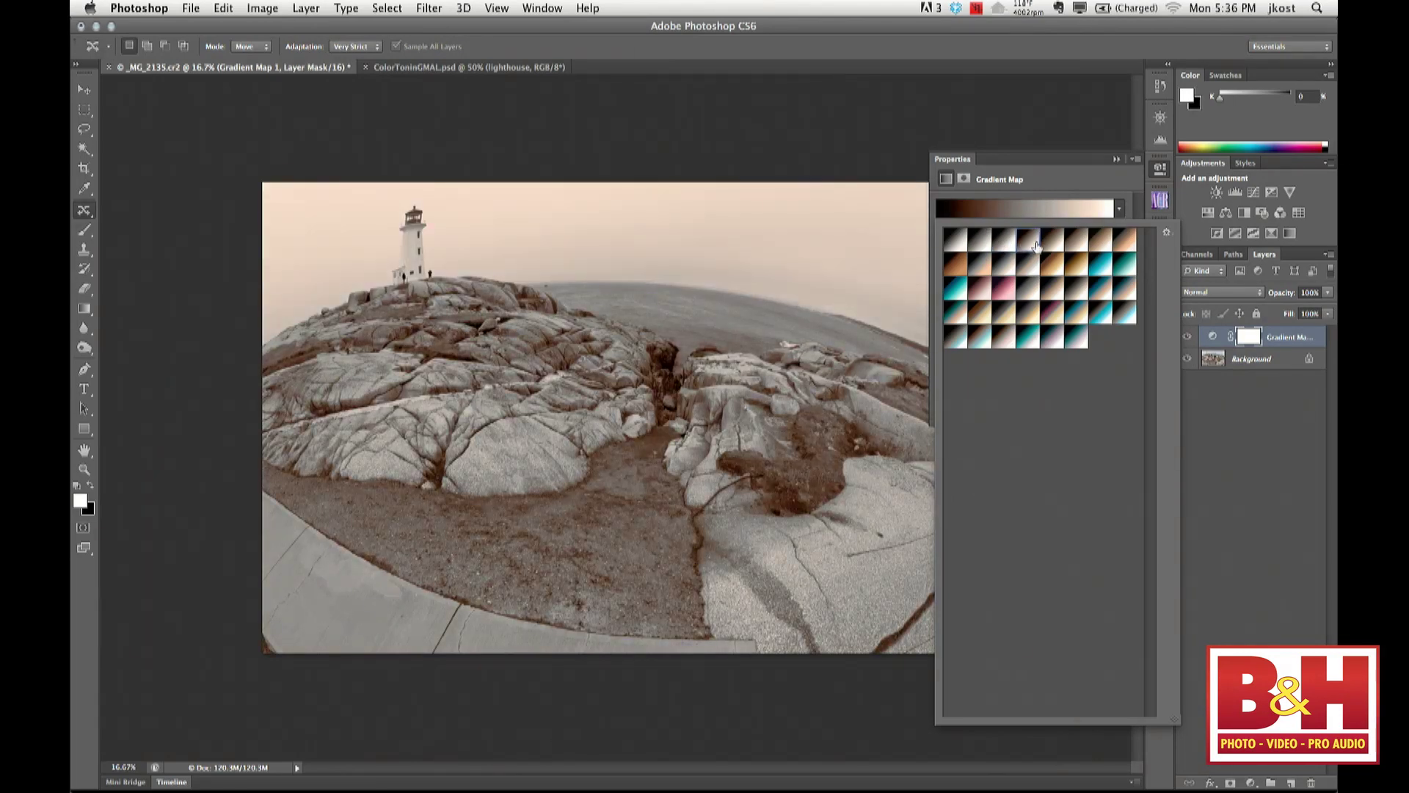
left_click(1054, 244)
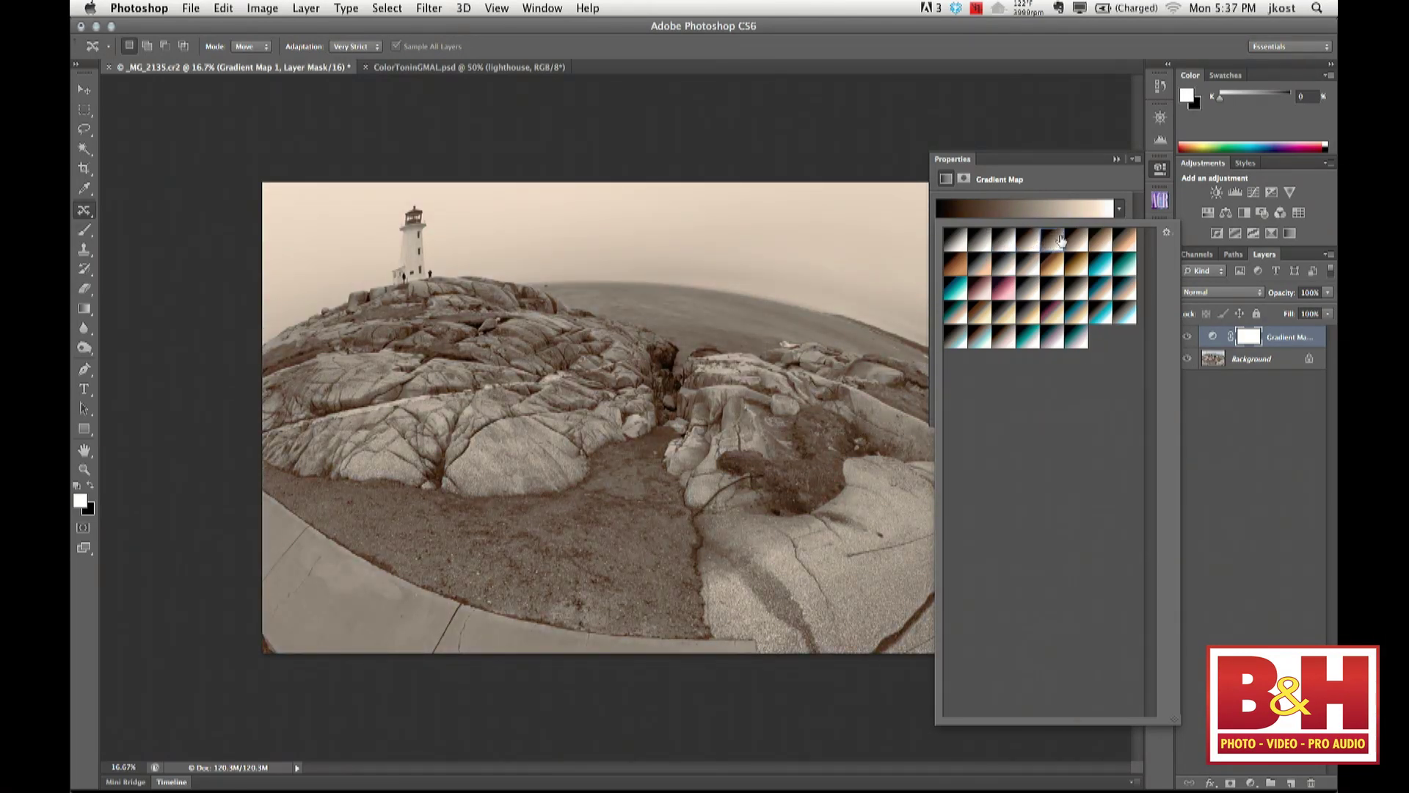
left_click(1084, 245)
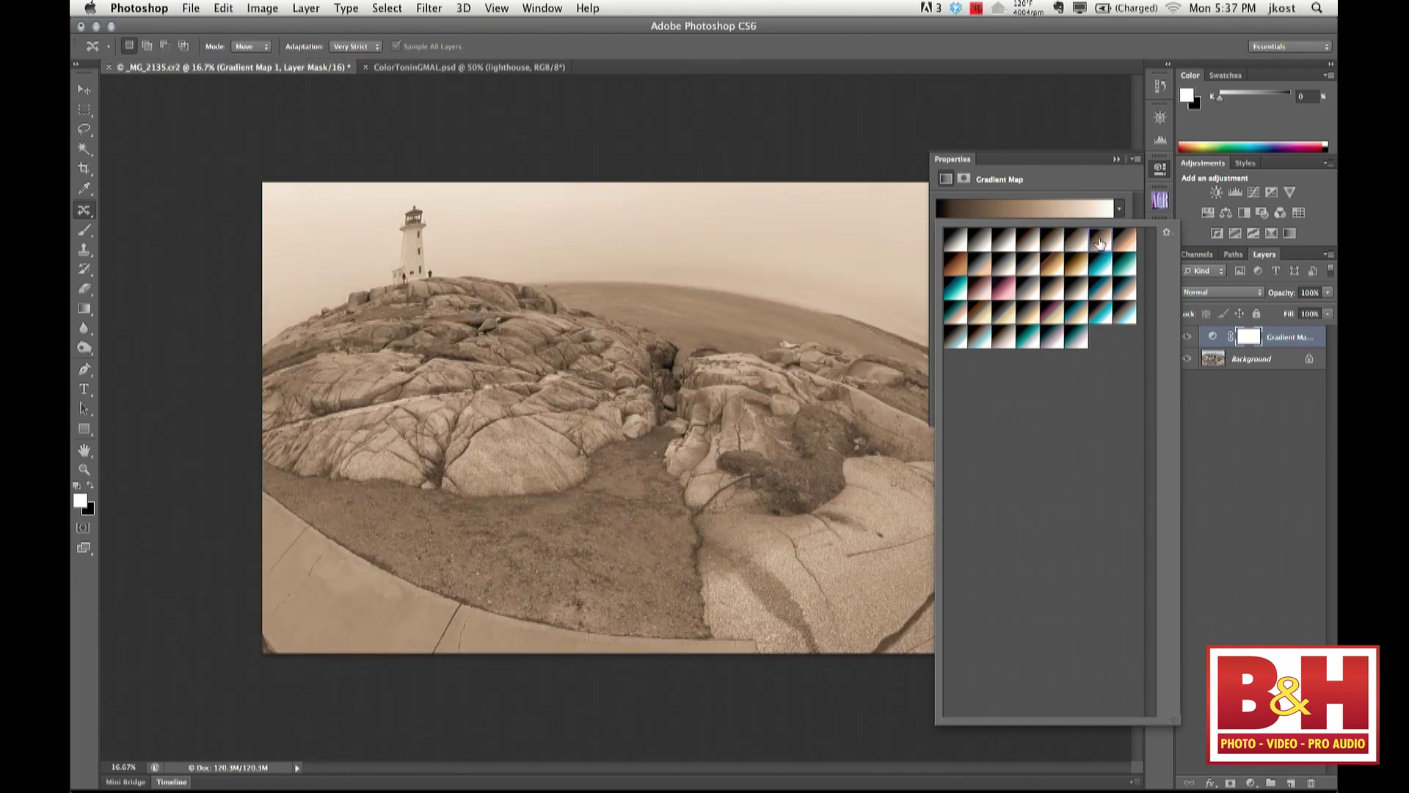
Preview more toning gradients, including dark orange-brown and warm gold ones, and delete the Gradient Map layer from the photo
left_click(1119, 246)
left_click(954, 265)
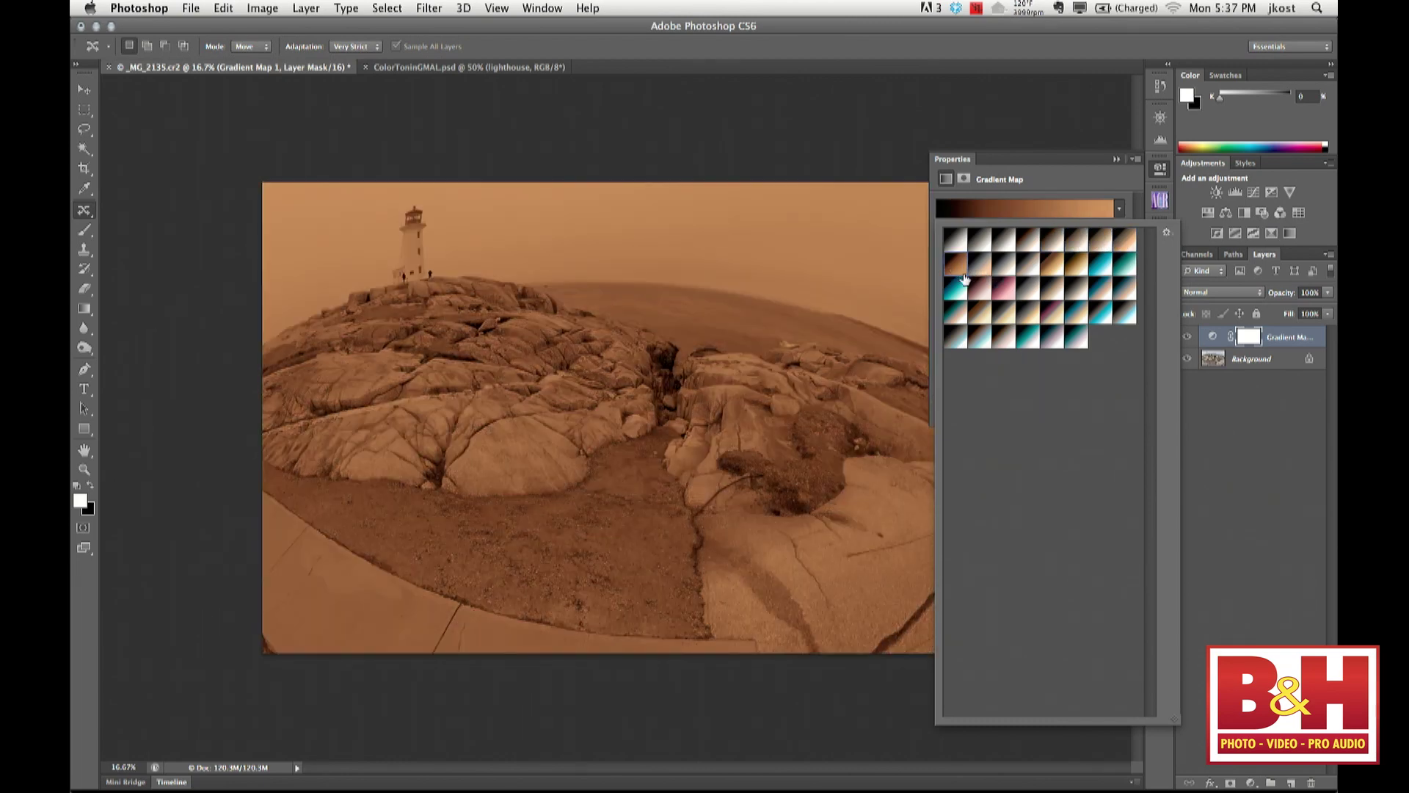
left_click(979, 271)
left_click(1004, 266)
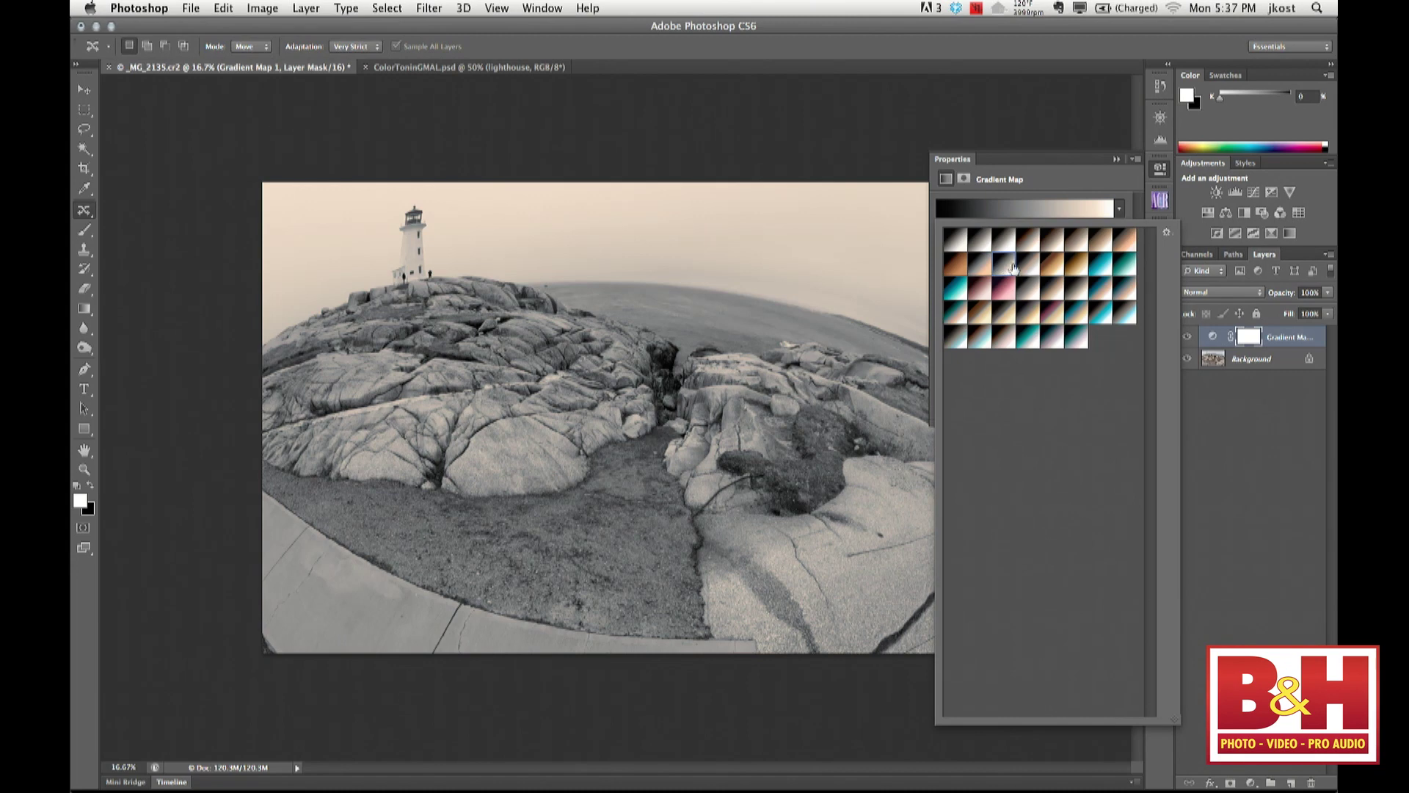
left_click(1030, 266)
left_click(1058, 267)
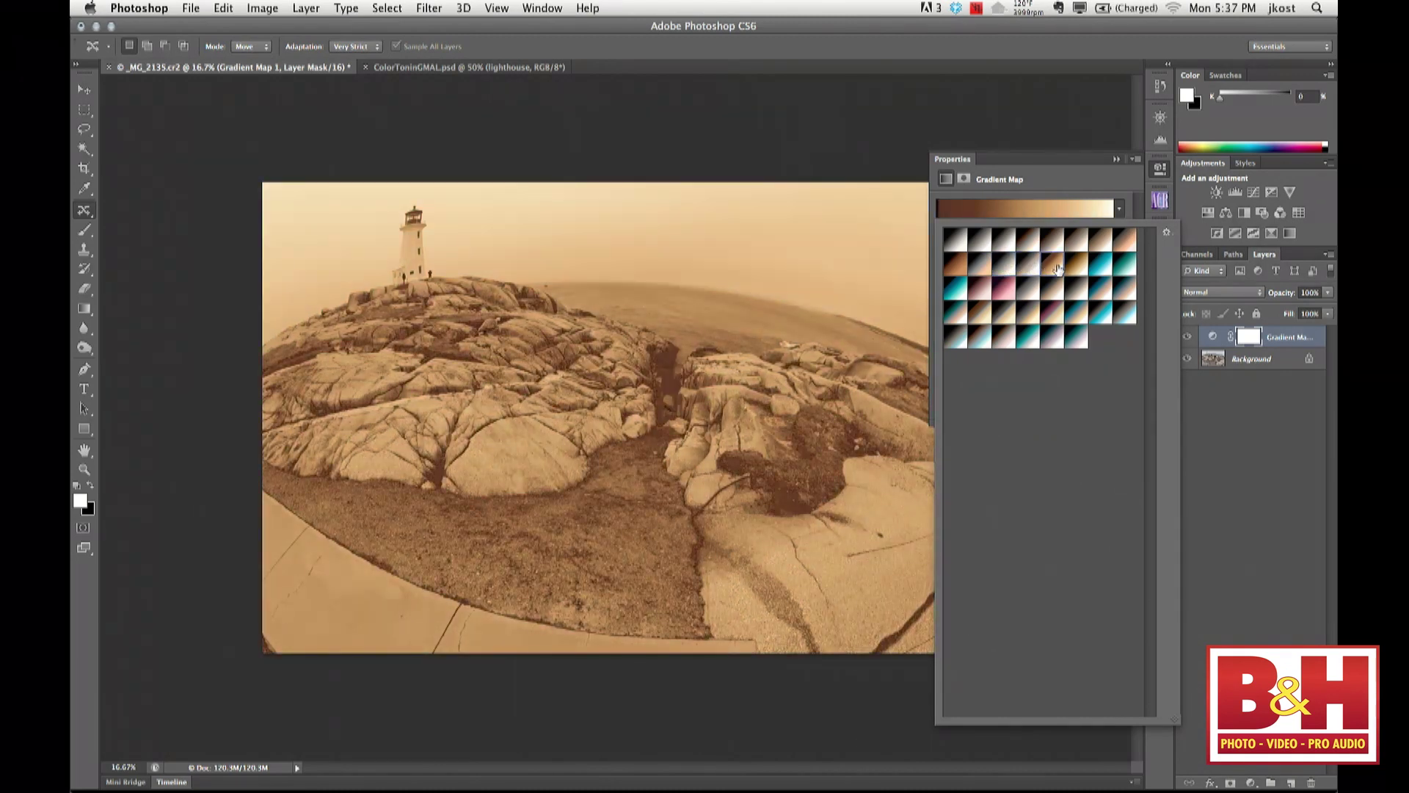
left_click(904, 166)
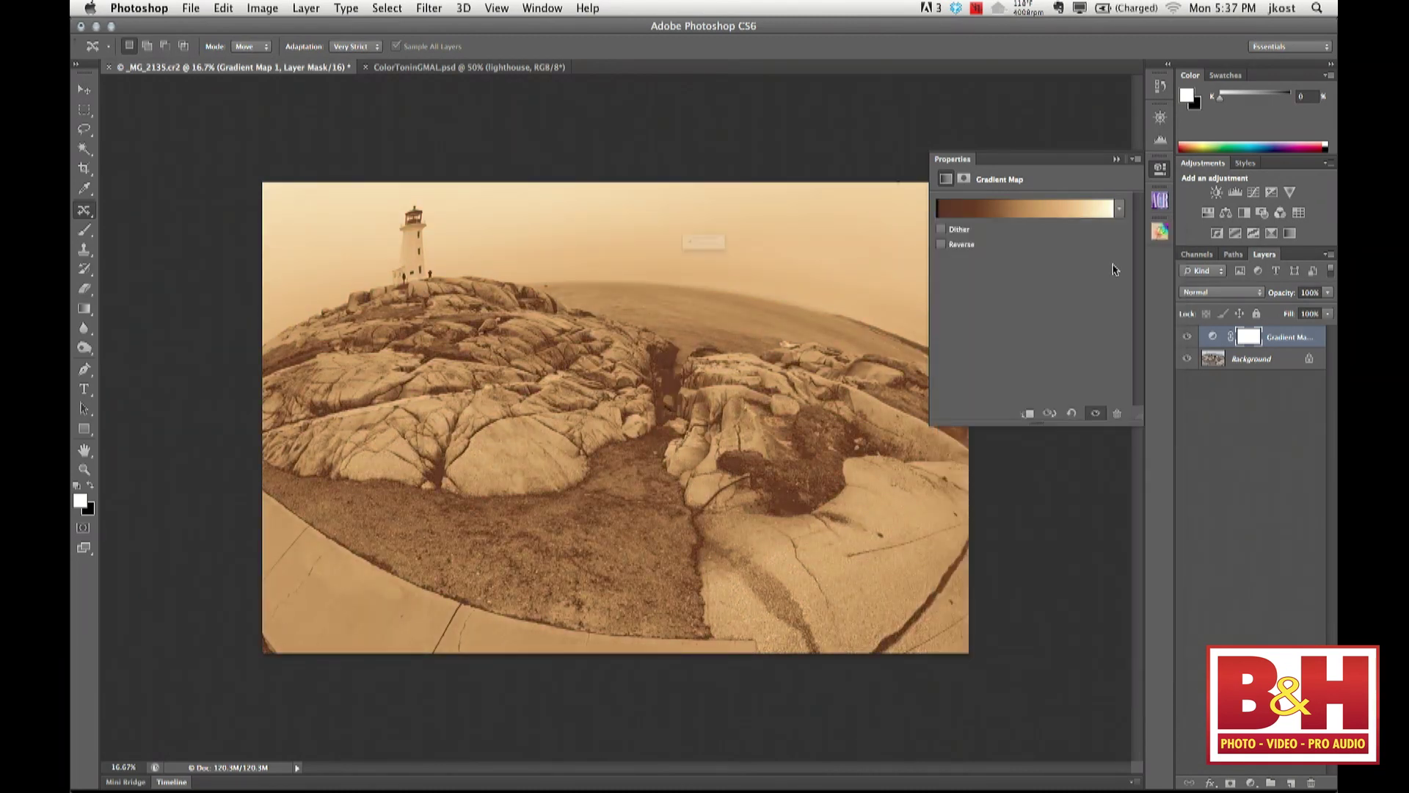
left_click(807, 279)
key("BackSpace")
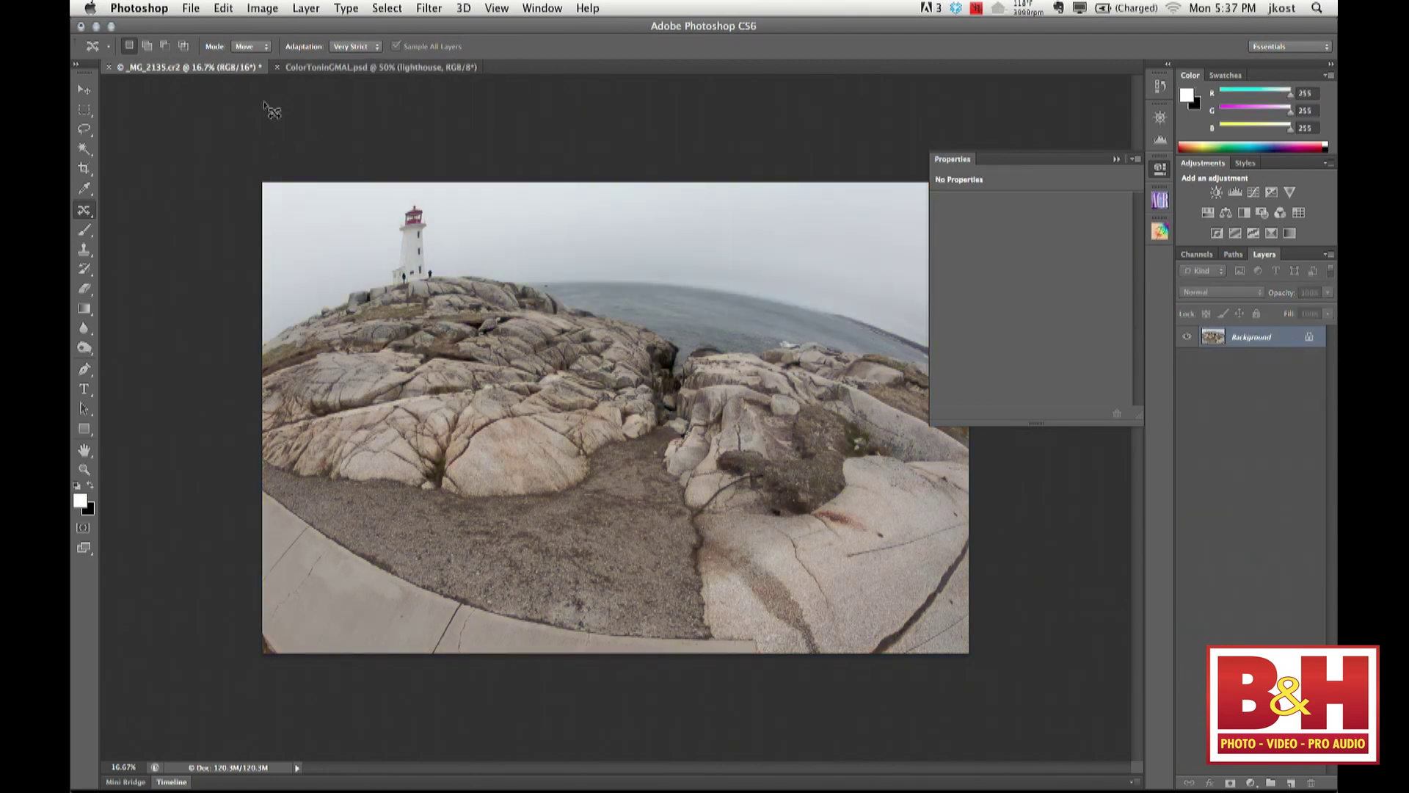
Switch to ColorToninGMAL.psd, hide the Properties panel and examine the toned lighthouse samples from the top row
left_click(290, 67)
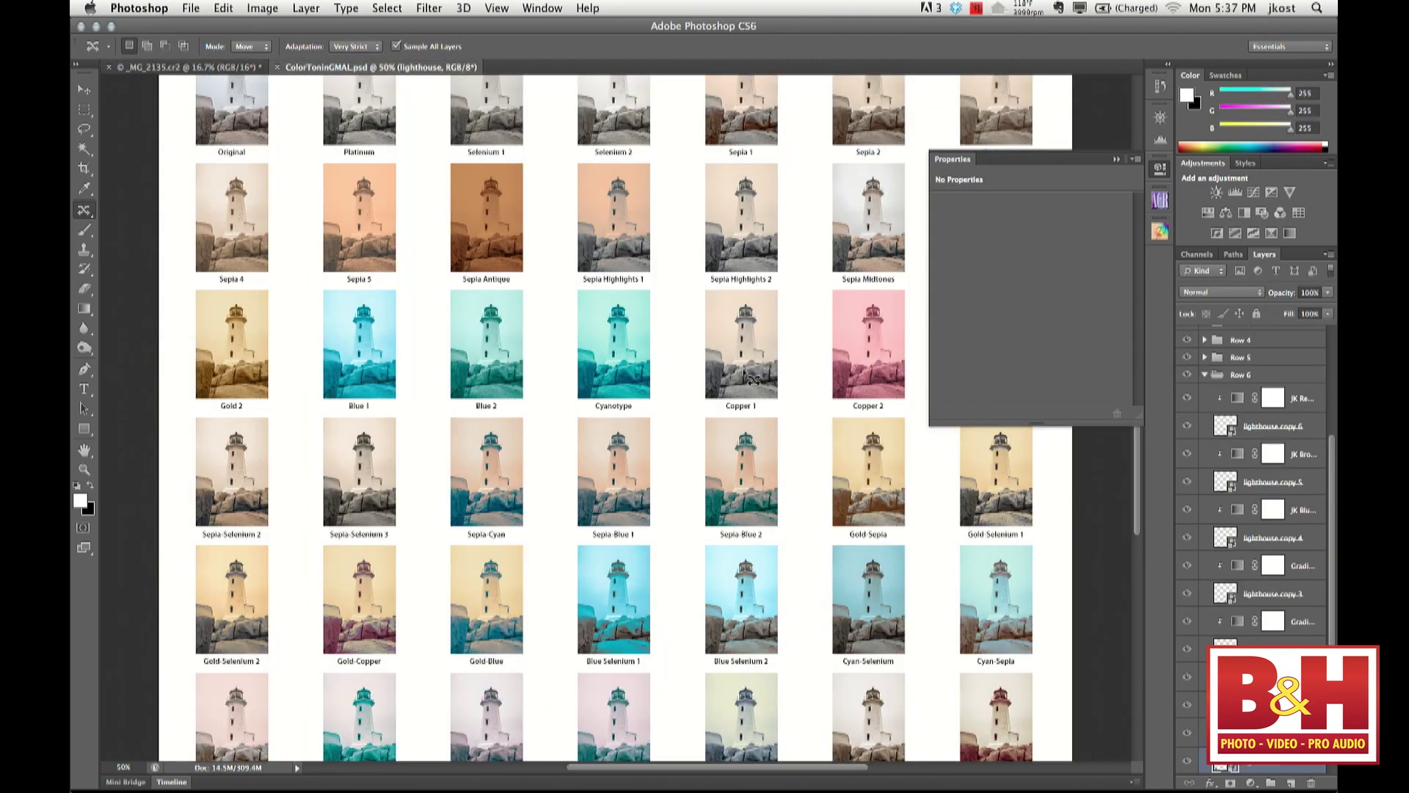
left_click(1128, 162)
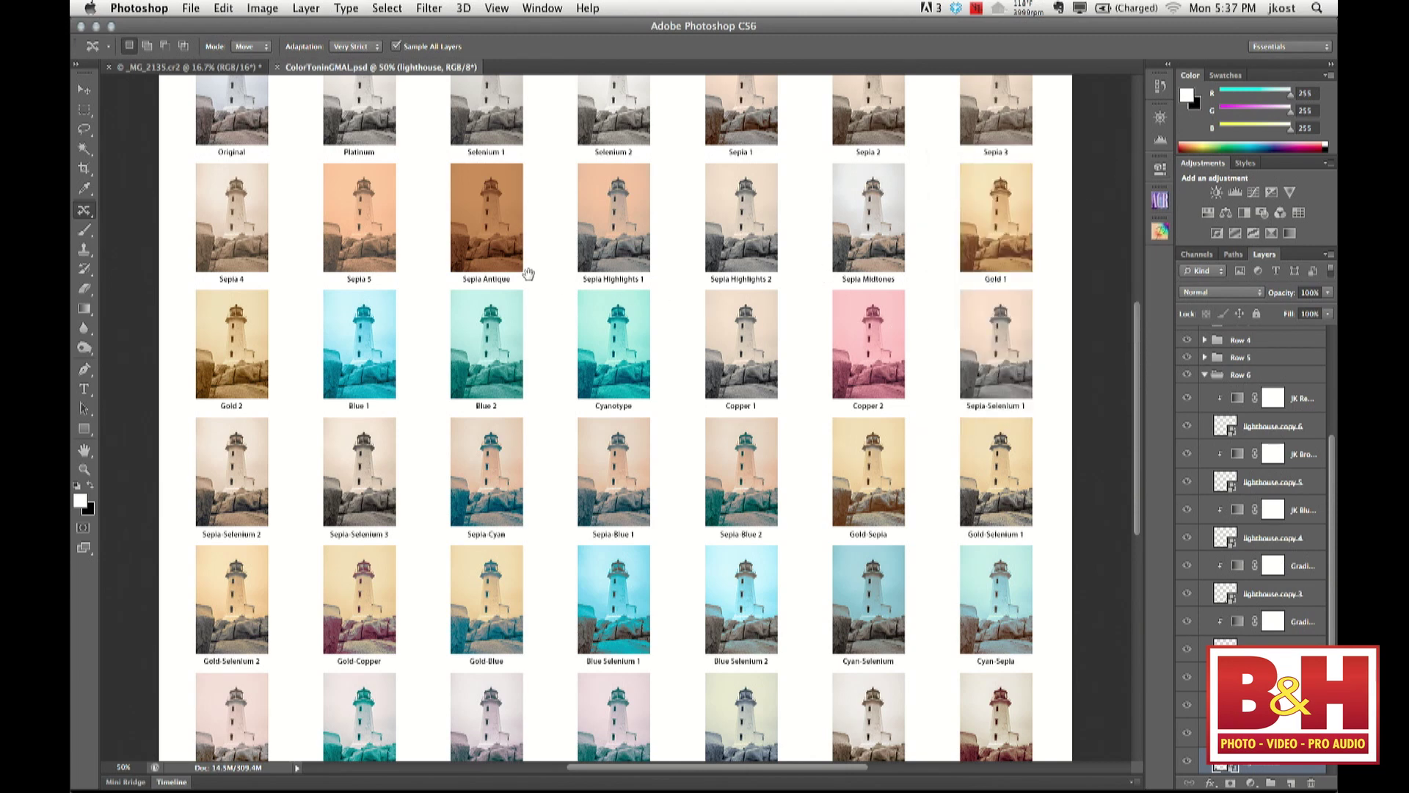
left_click_drag(466, 268, 467, 357)
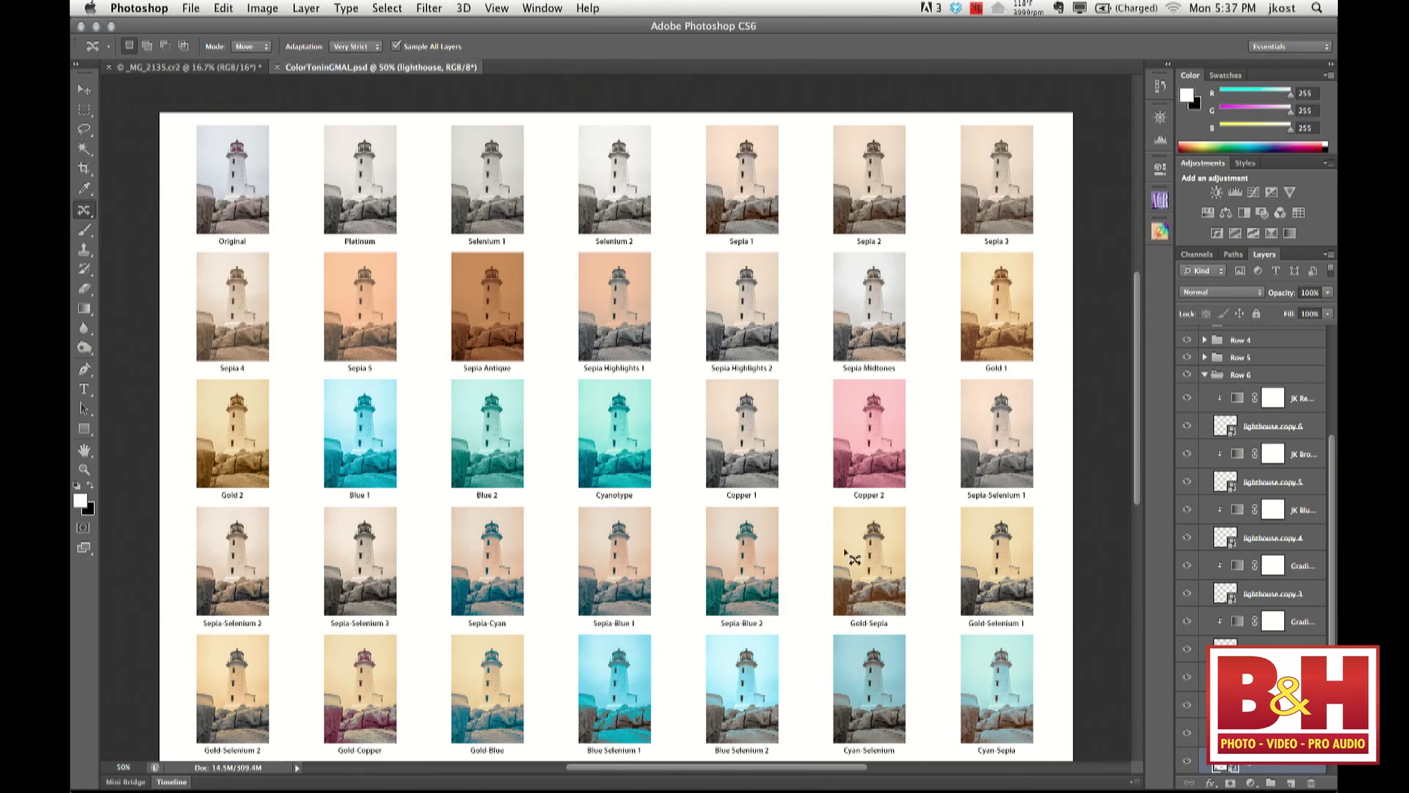
Collapse the Row 6 group and expand the Row 1 group to reach its lowest lighthouse and Gradient Map layers
left_click(1204, 375)
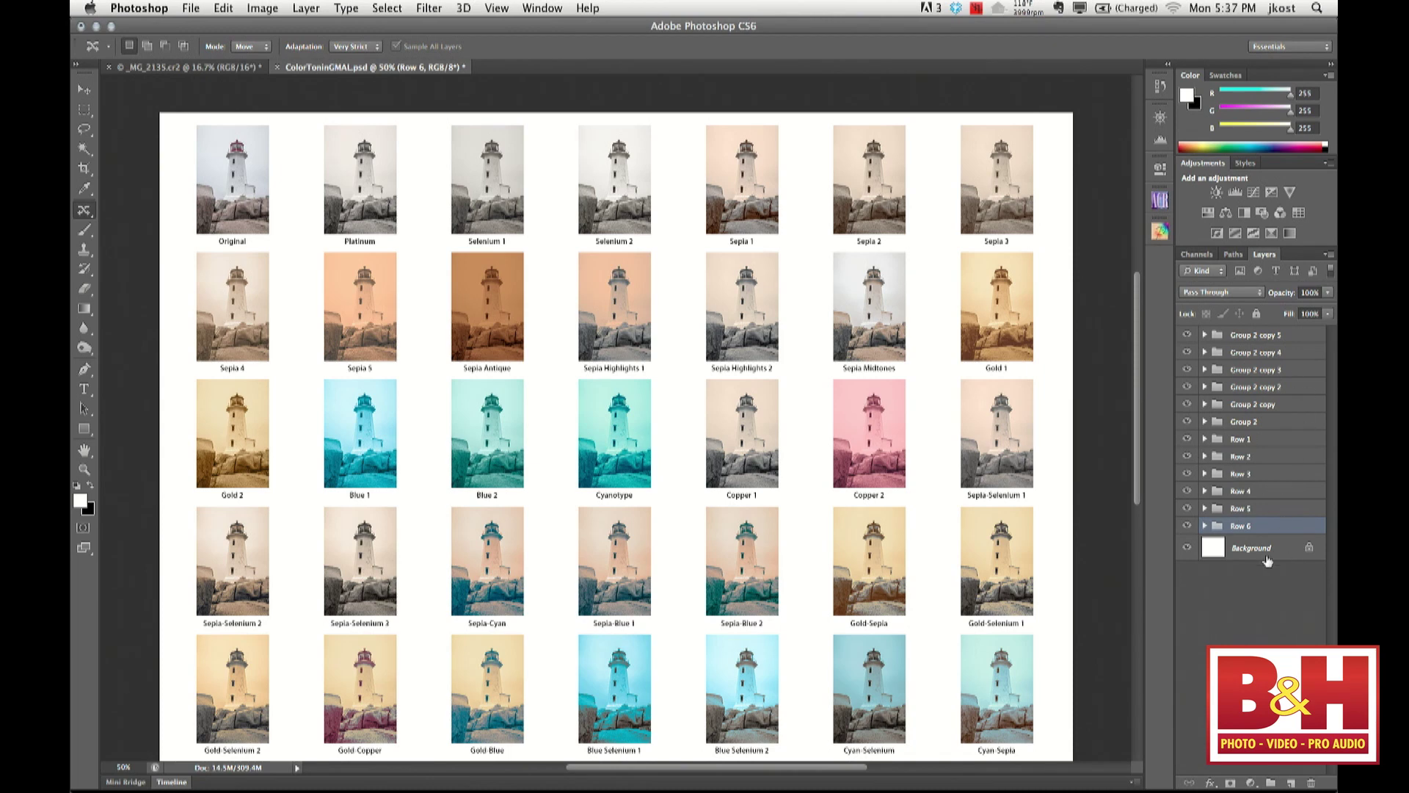
left_click(1204, 526)
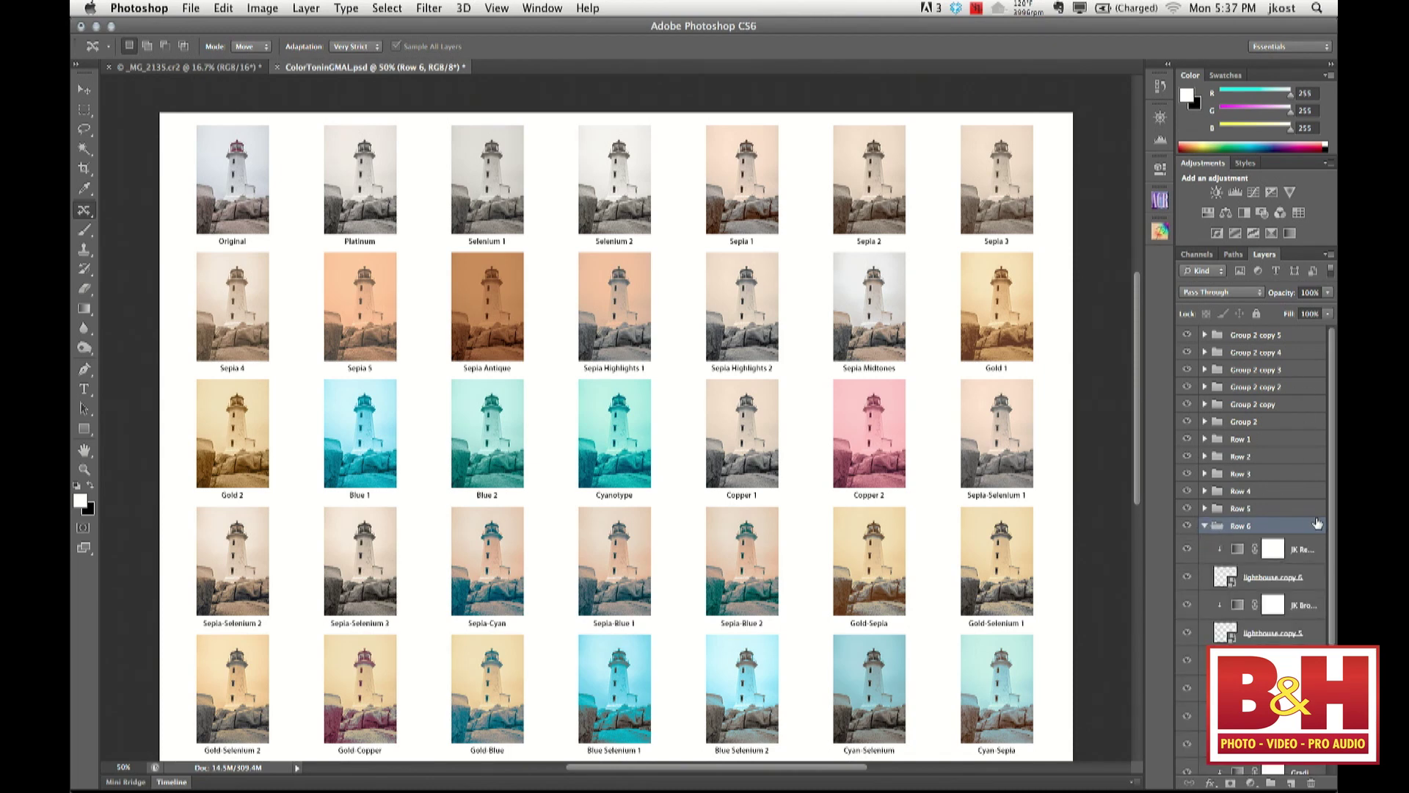
left_click(1204, 526)
left_click(1204, 438)
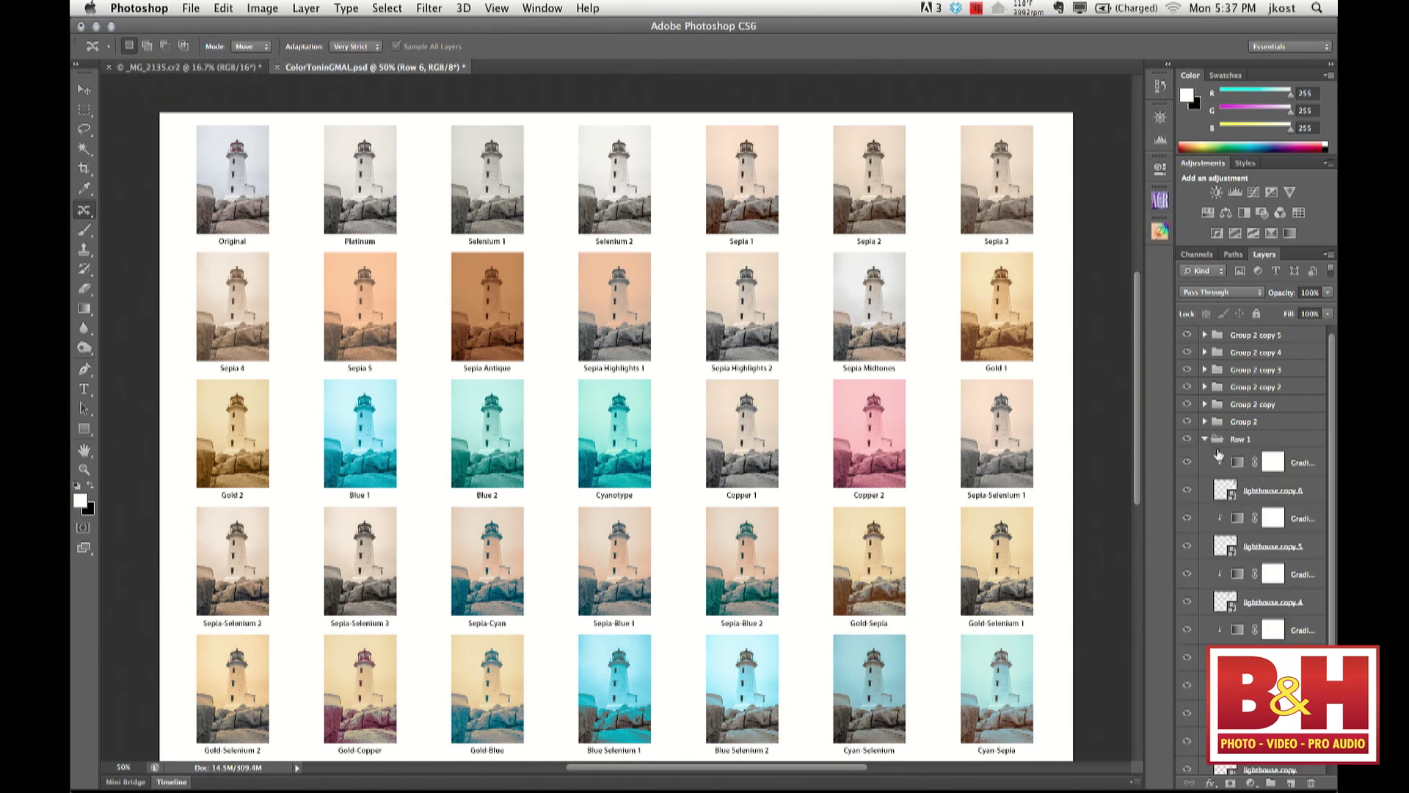
left_click_drag(1332, 496, 1335, 620)
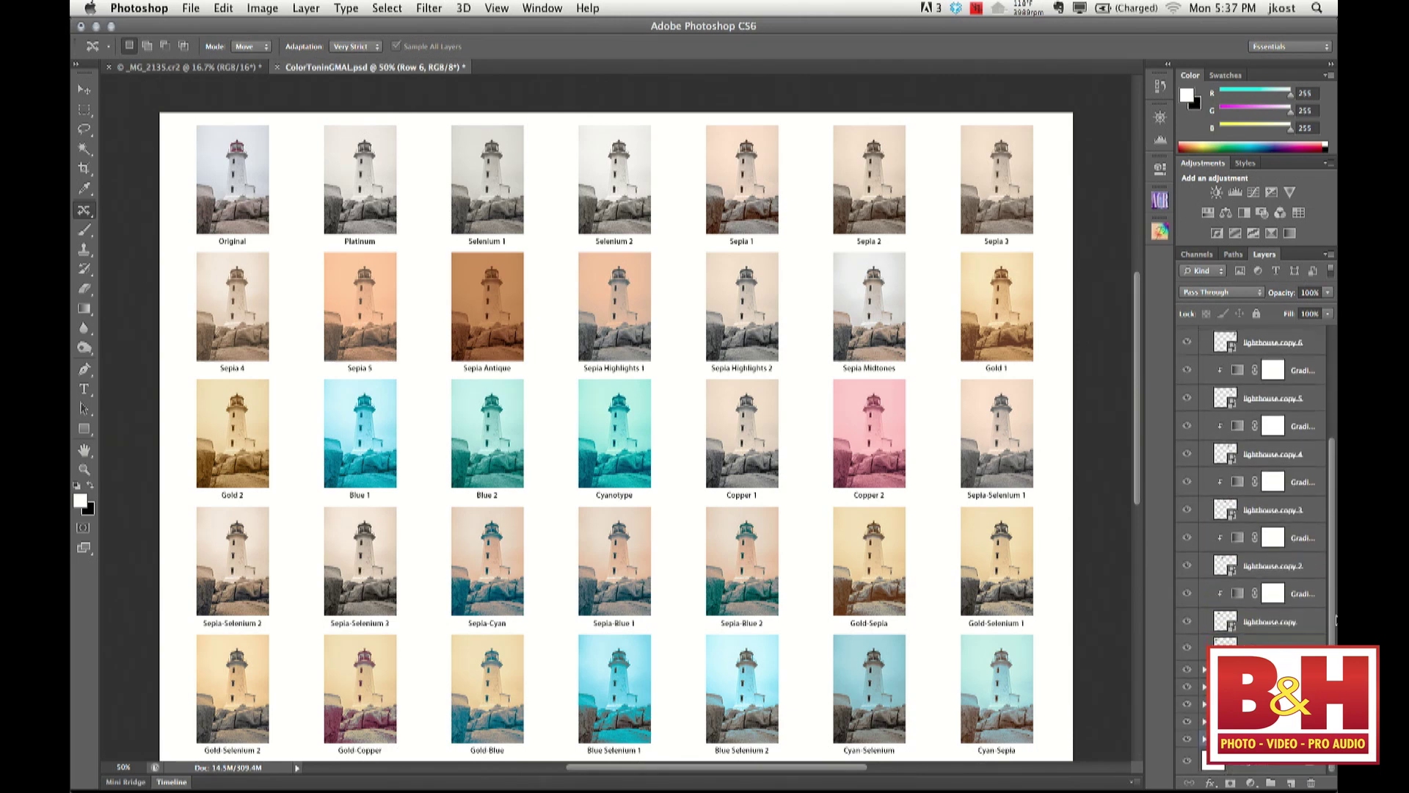
Toggle the visibility of individual lighthouse and Gradient Map layers in Row 1, widening the Layers panel to read their full names
left_click(1187, 648)
left_click(1187, 648)
left_click(1187, 622)
left_click(1187, 622)
left_click(1187, 622)
left_click(1187, 622)
left_click_drag(1173, 576, 1106, 577)
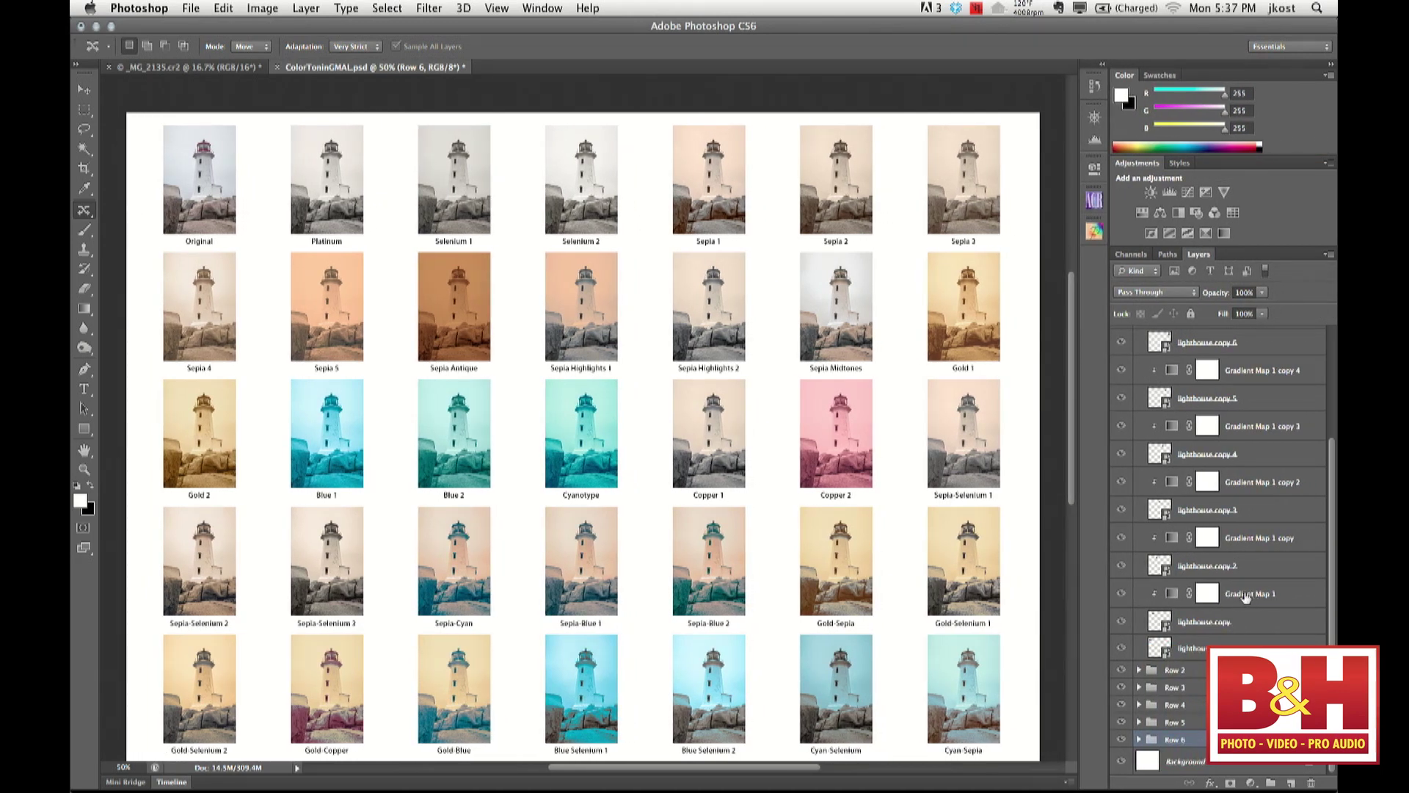
left_click(1122, 565)
left_click(1122, 566)
left_click(1121, 537)
left_click(1121, 536)
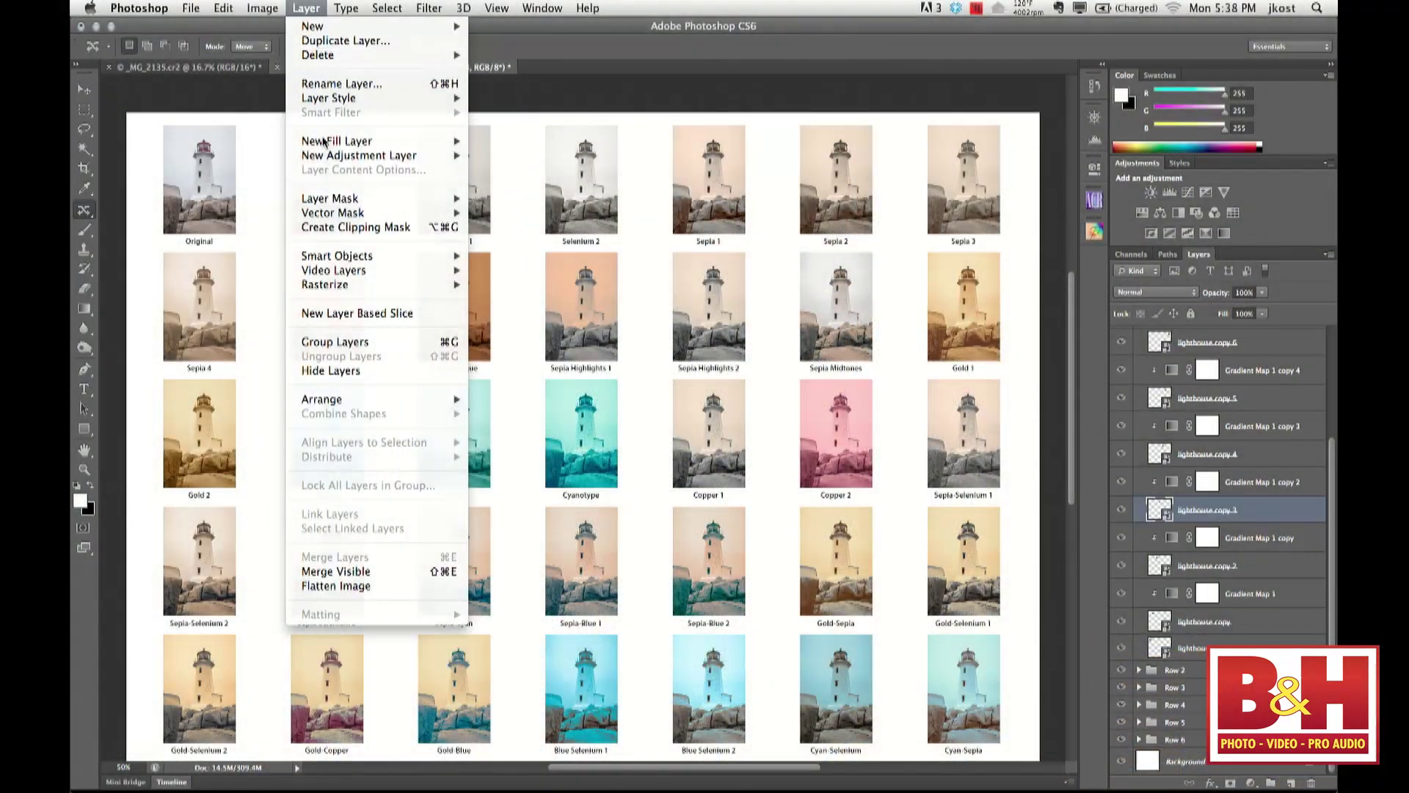
Open the contents of the lighthouse copy 3 smart object for editing and accept the save notice
mouse_move(376, 254)
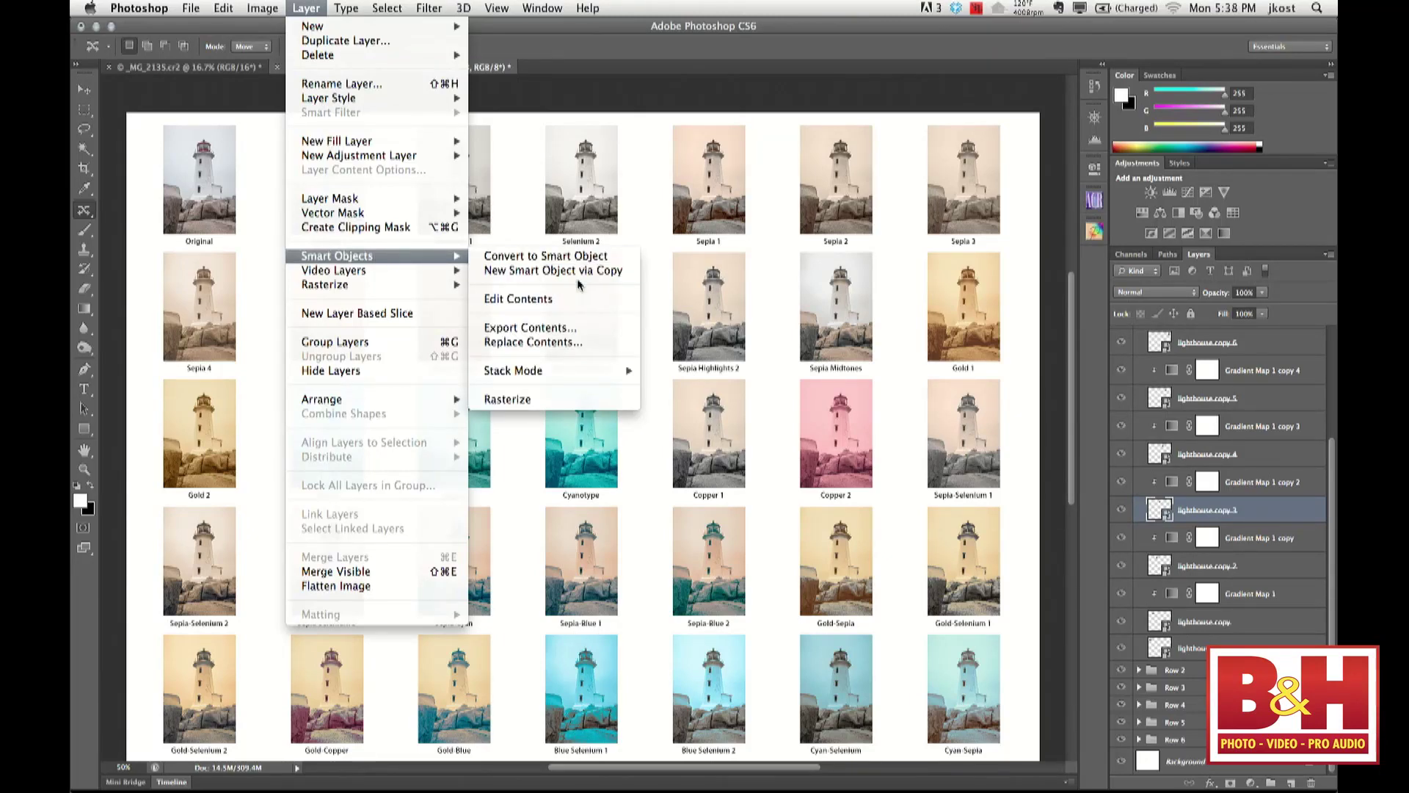
left_click(573, 298)
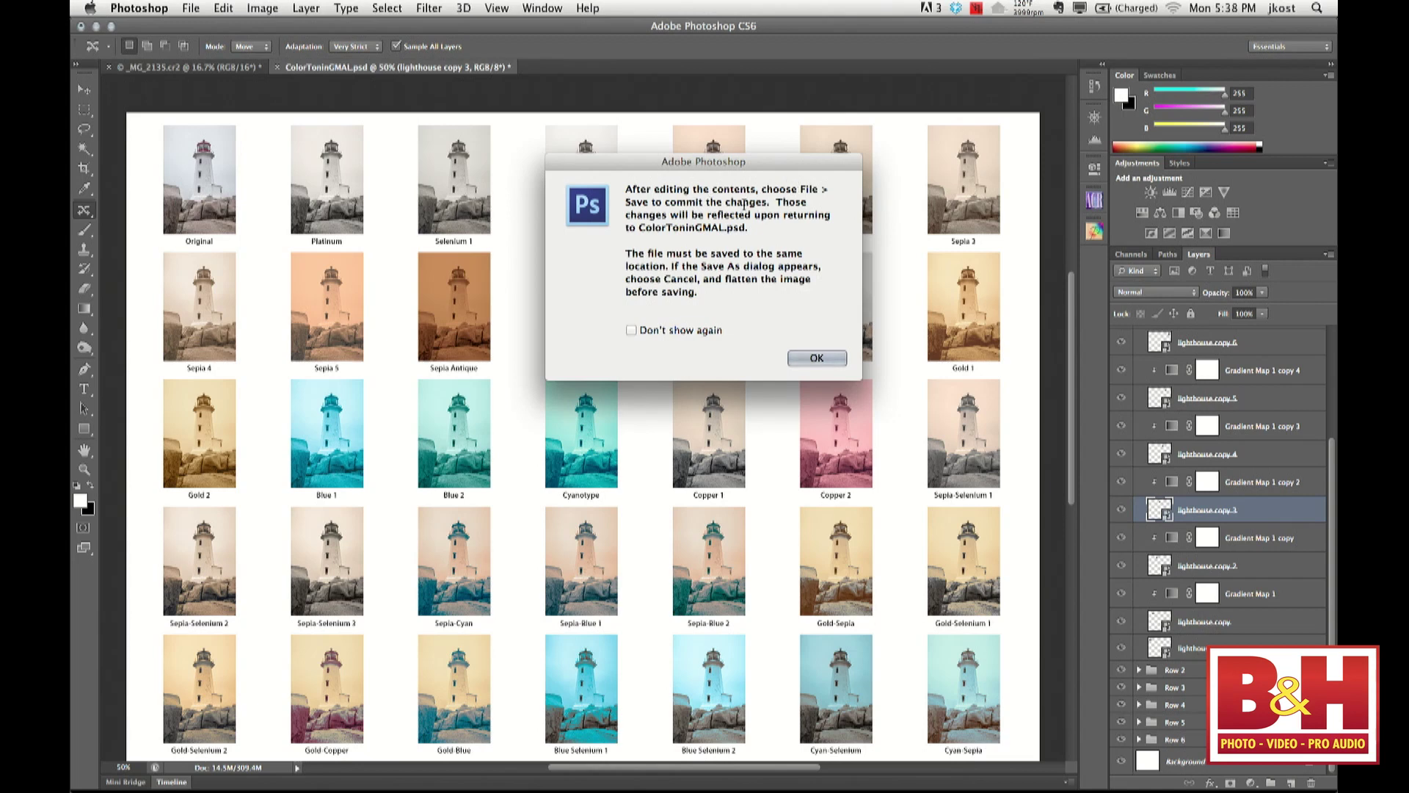
left_click(816, 359)
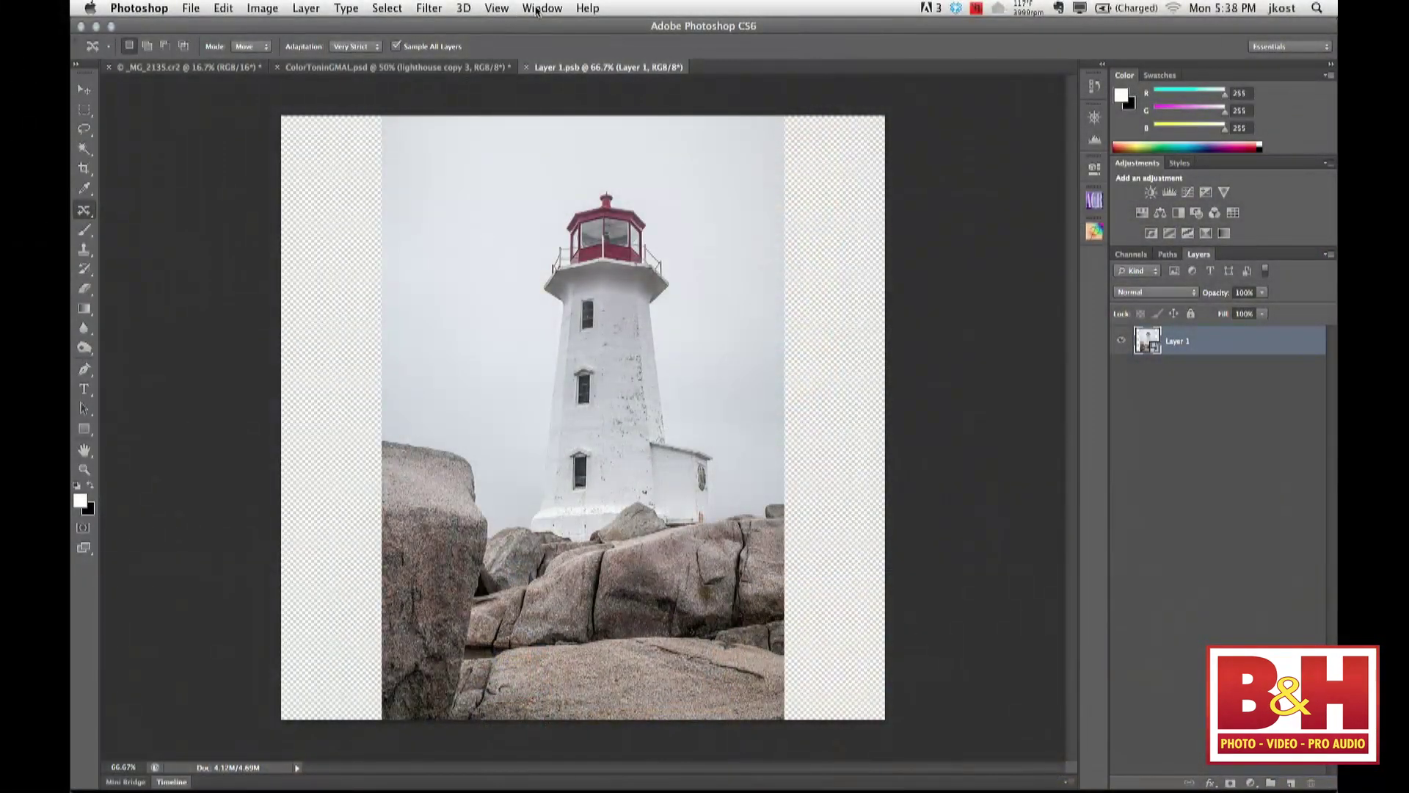
Tile the three open document windows, consolidate them into tabs from _MG_2135.cr2, and tile them again
left_click(541, 7)
mouse_move(539, 29)
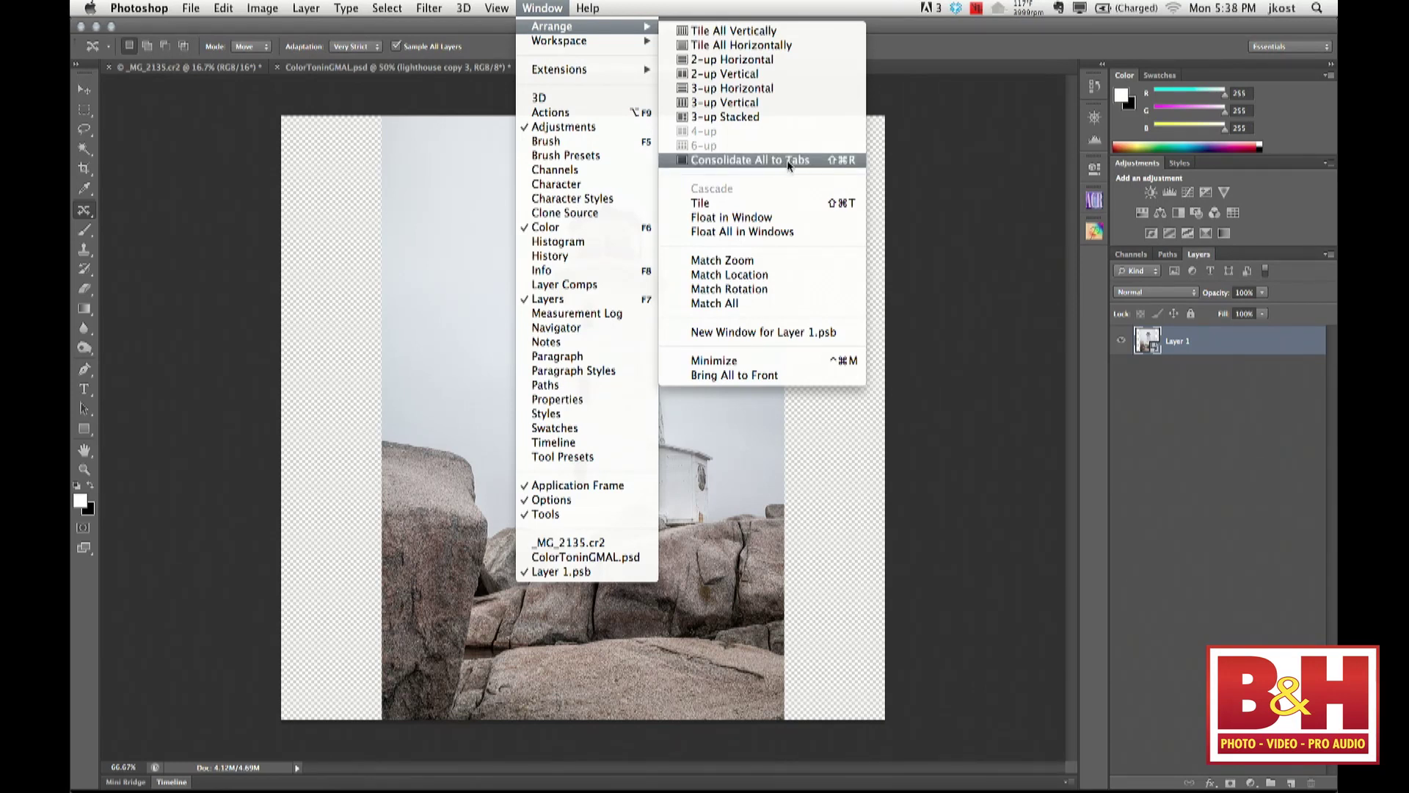
left_click(775, 204)
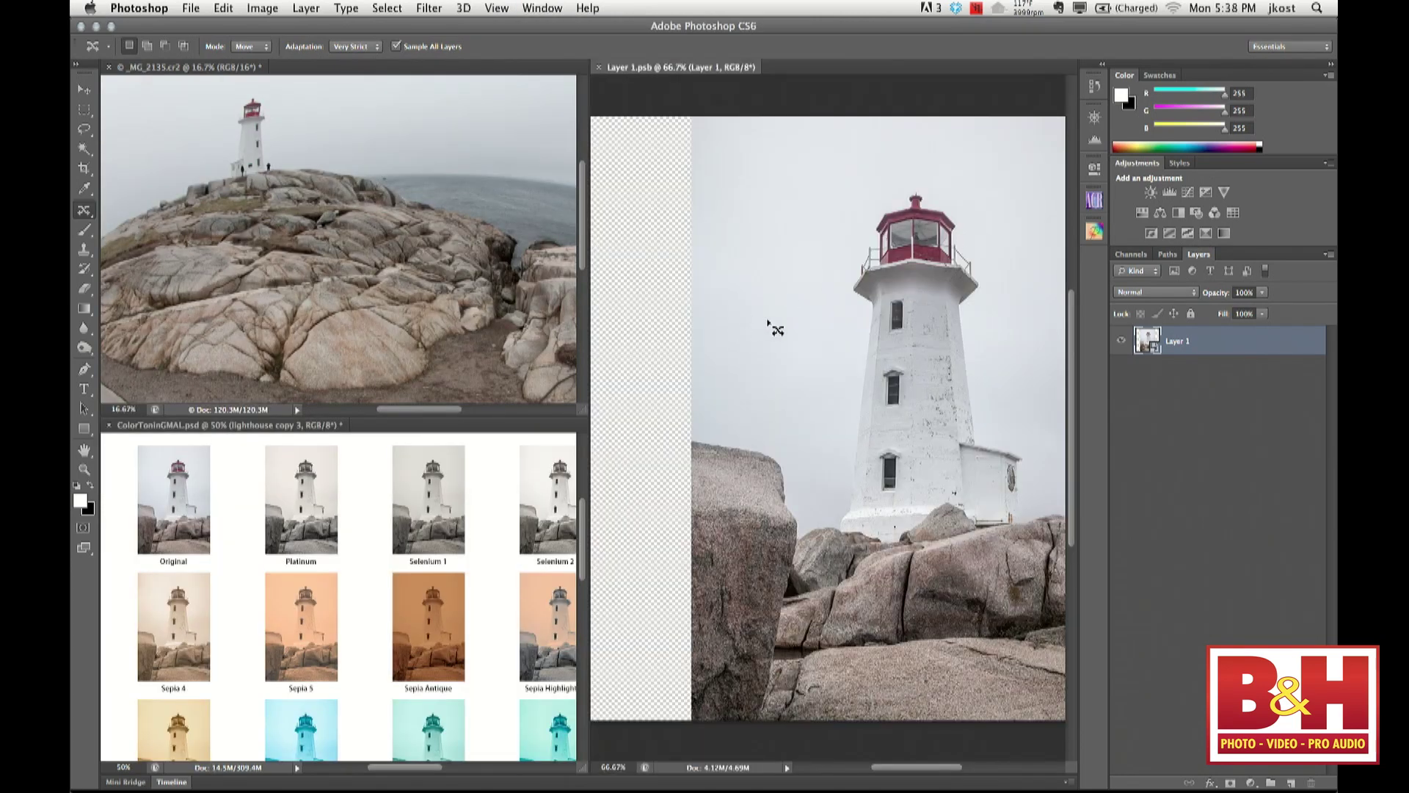
left_click(463, 262)
key("ctrl+super+t")
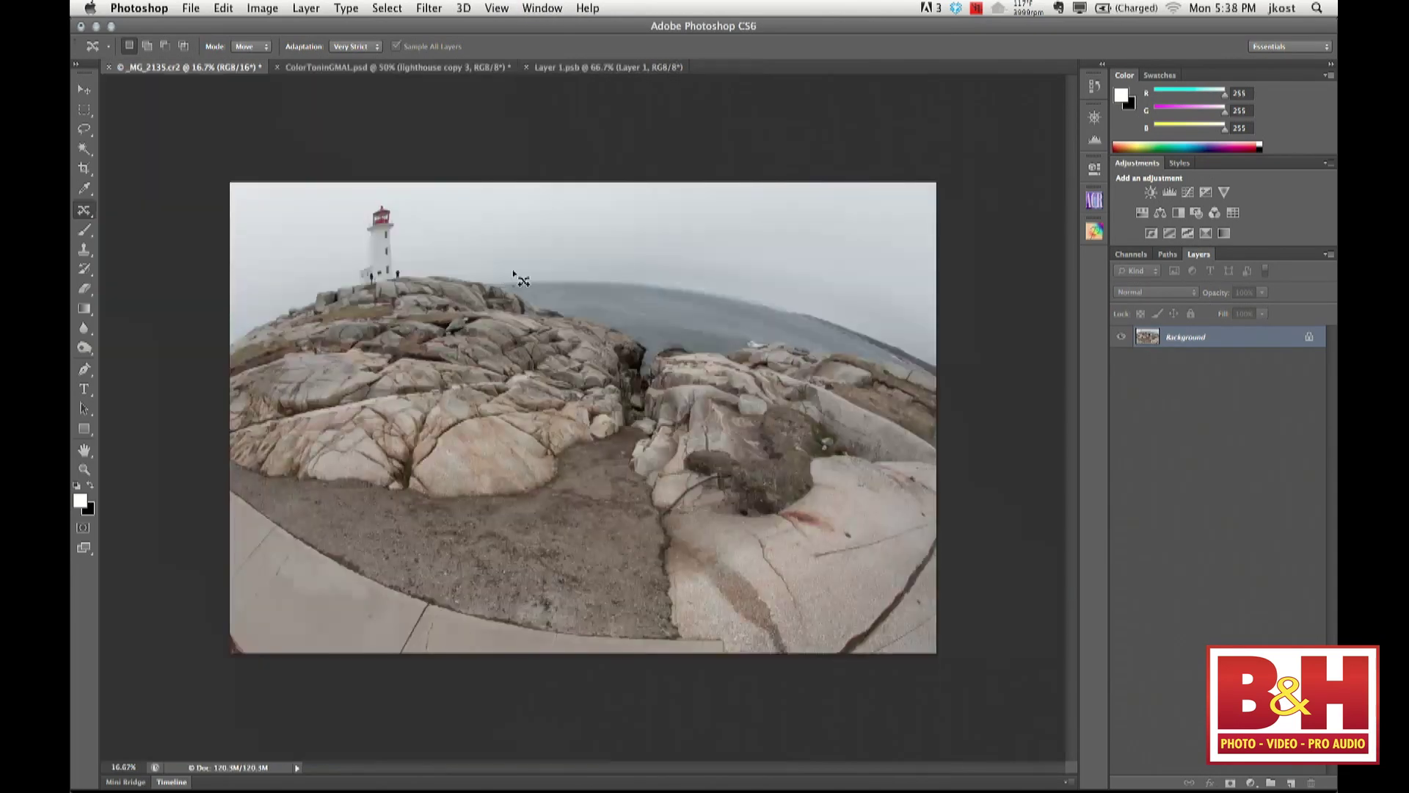
key("ctrl+super+y")
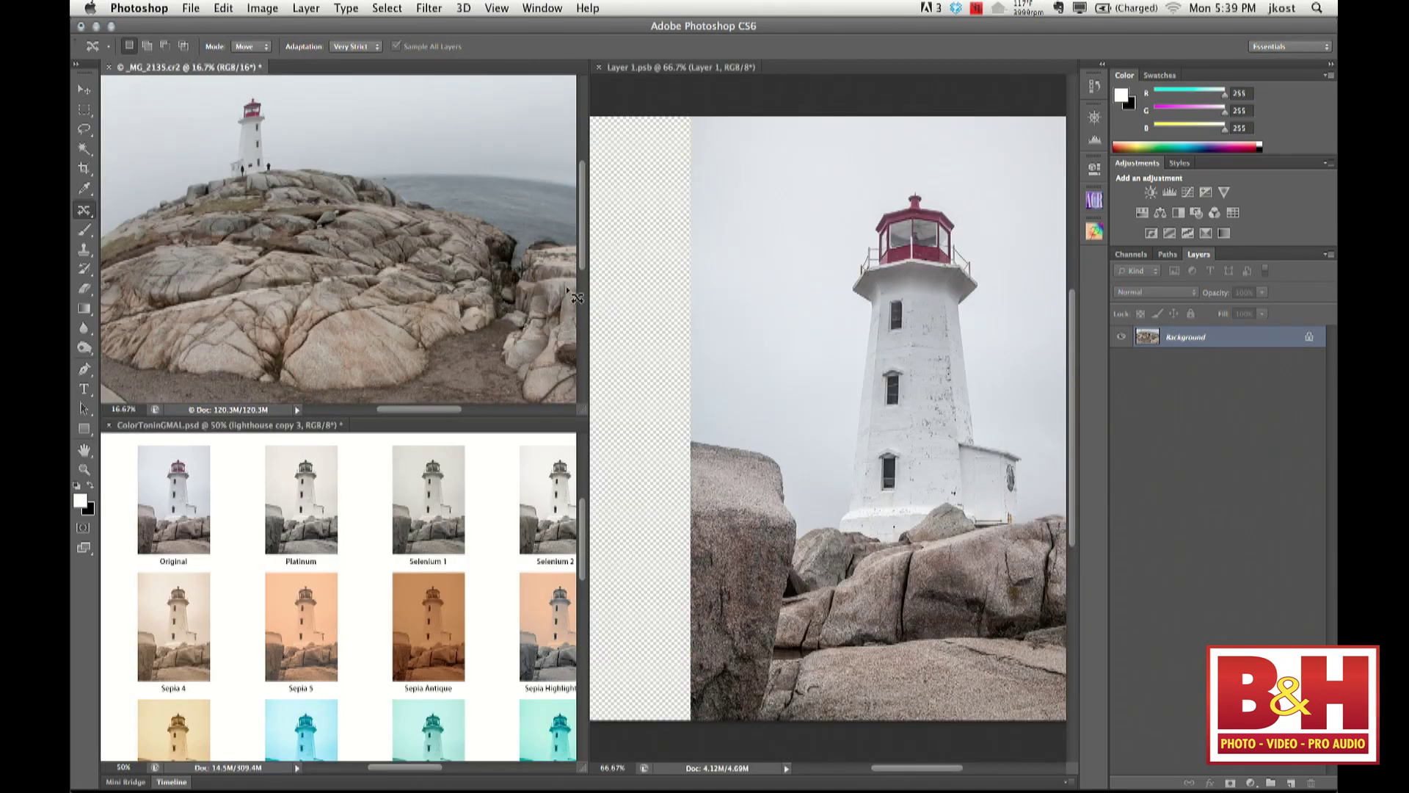
Copy the _MG_2135.cr2 photo into Layer 1.psb with the Move tool, close _MG_2135.cr2 and make Layer 1.psb active
left_click(85, 91)
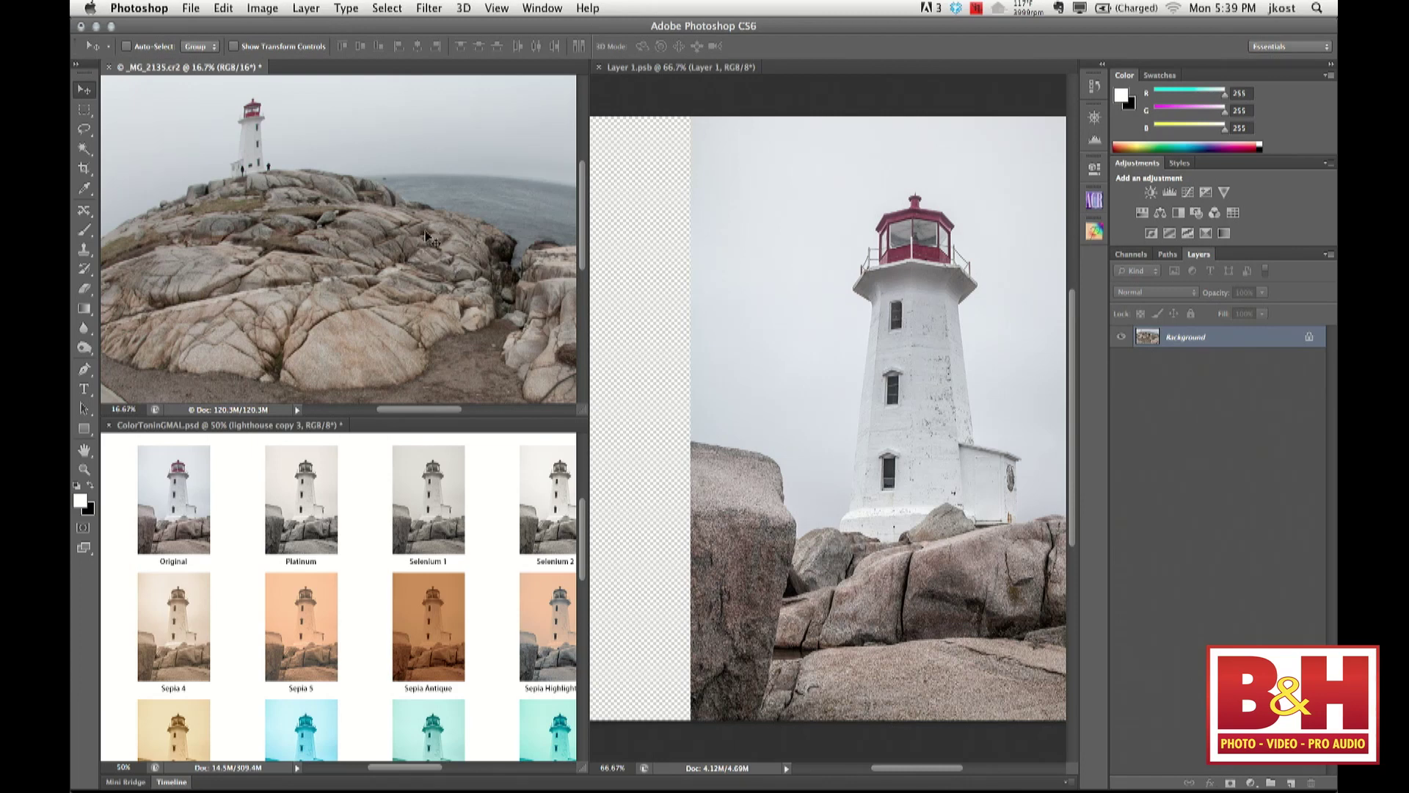
left_click_drag(640, 258, 793, 535)
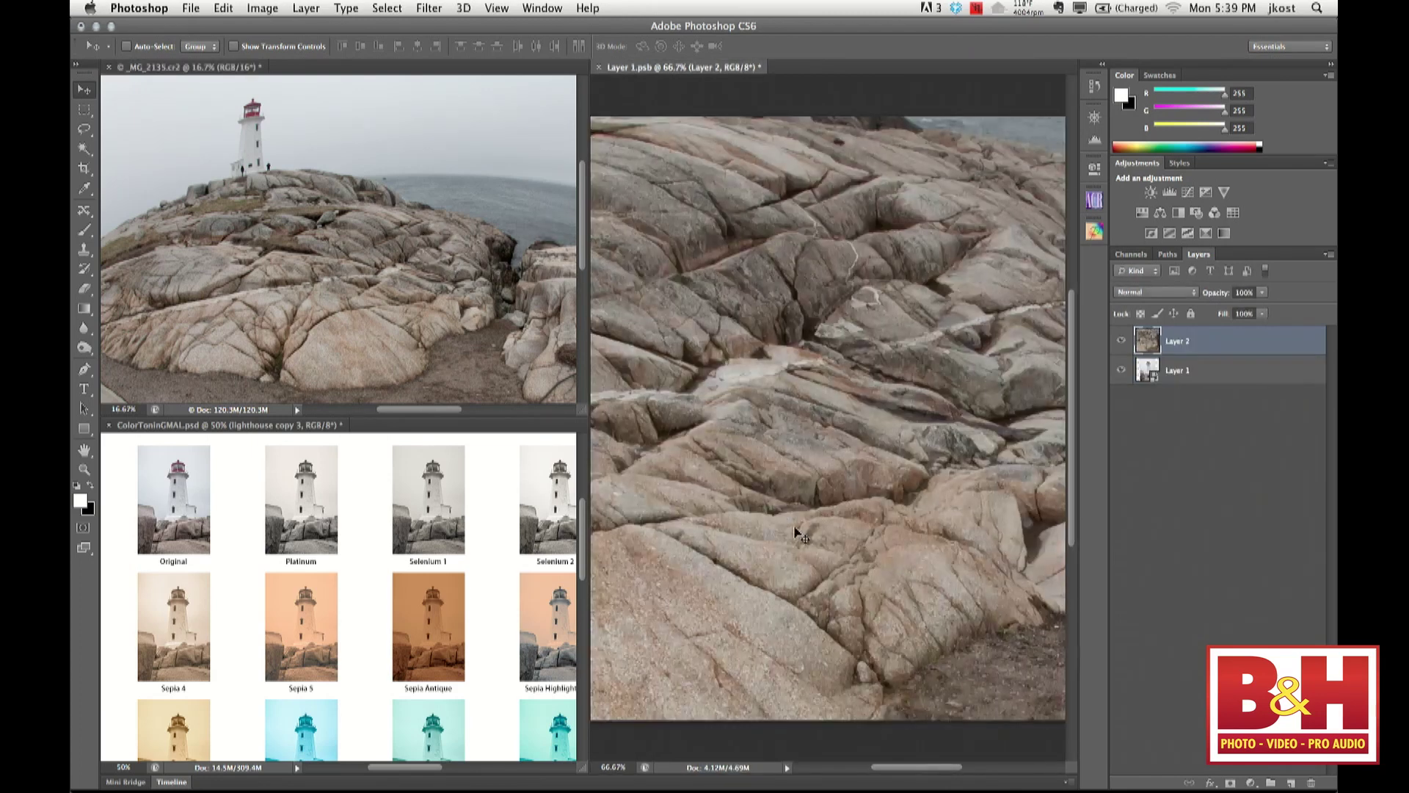
left_click(441, 305)
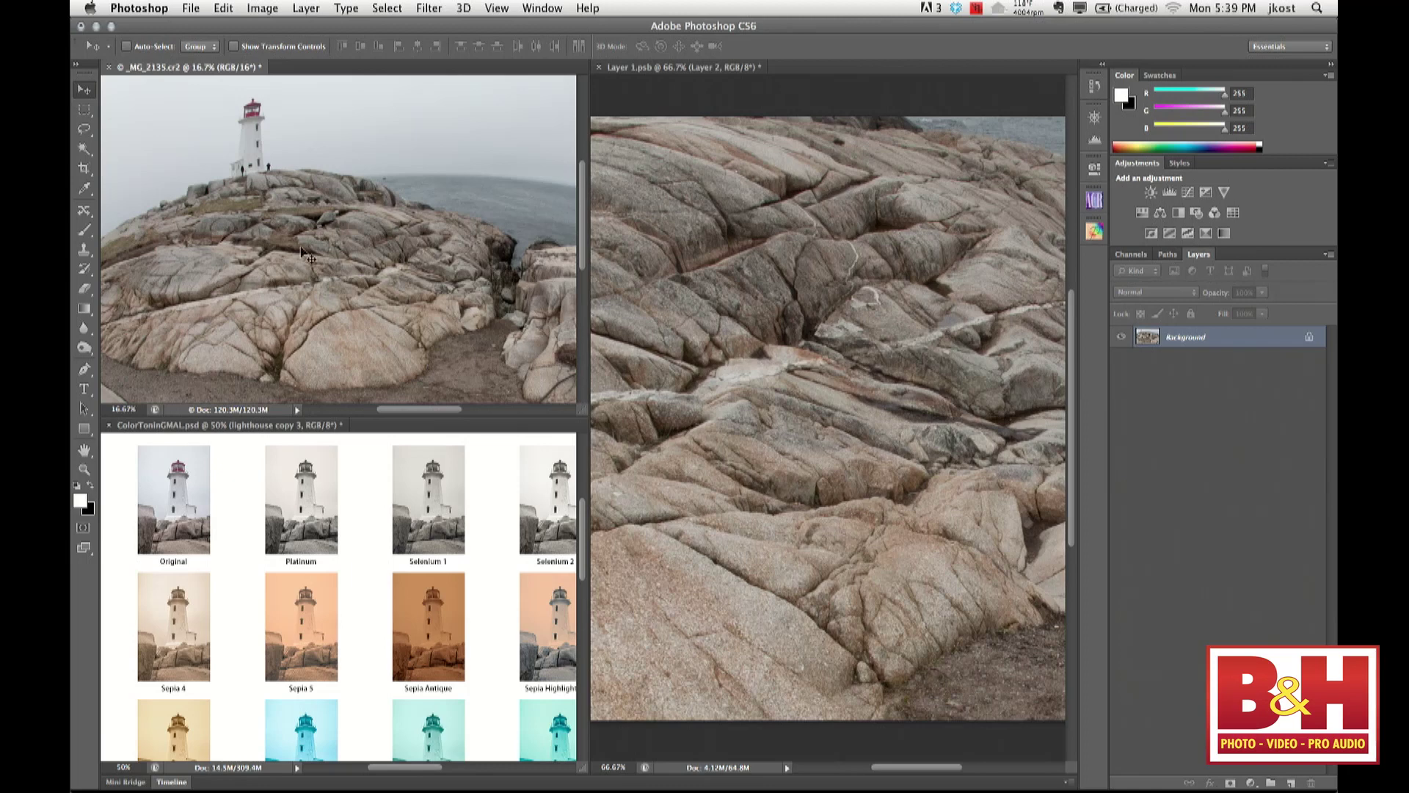
left_click(108, 67)
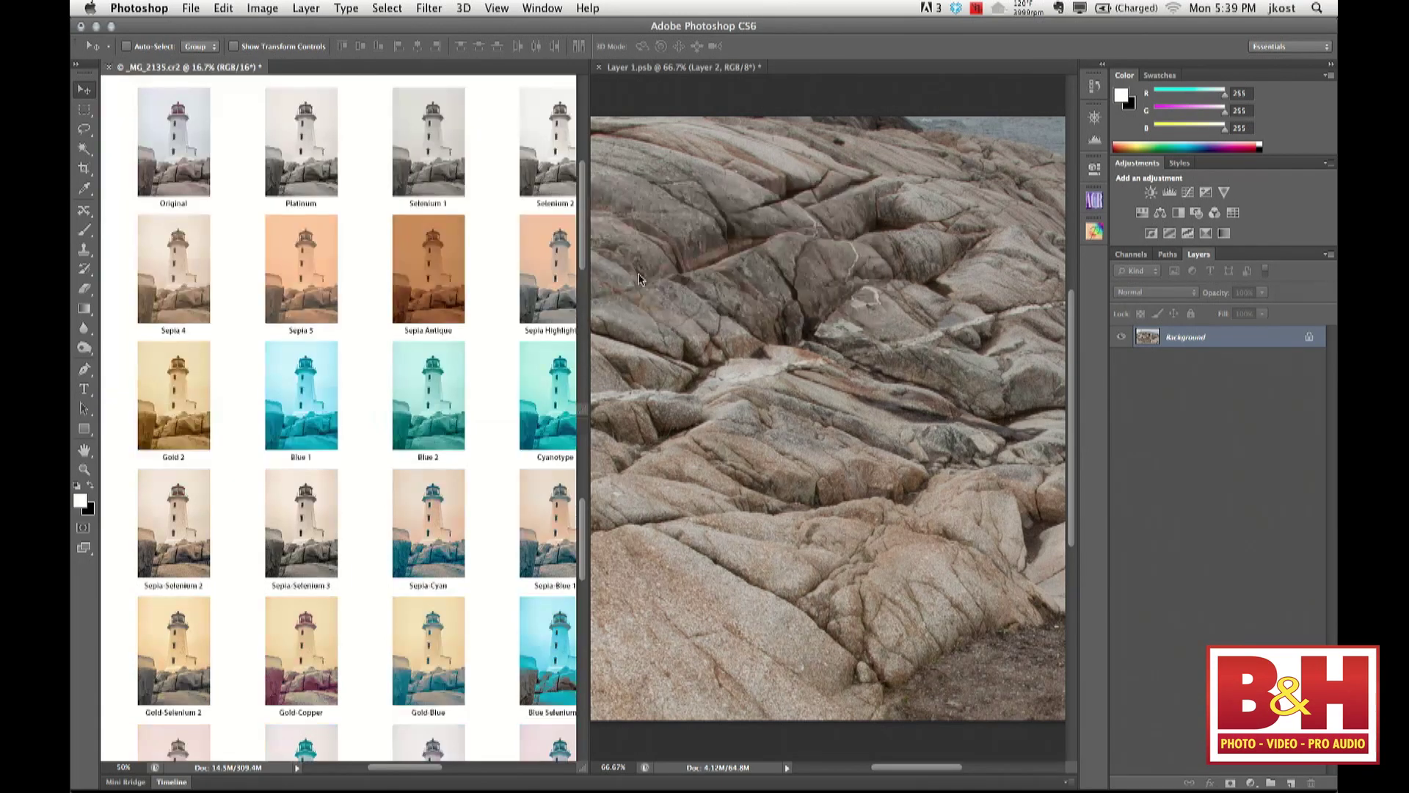
left_click(642, 276)
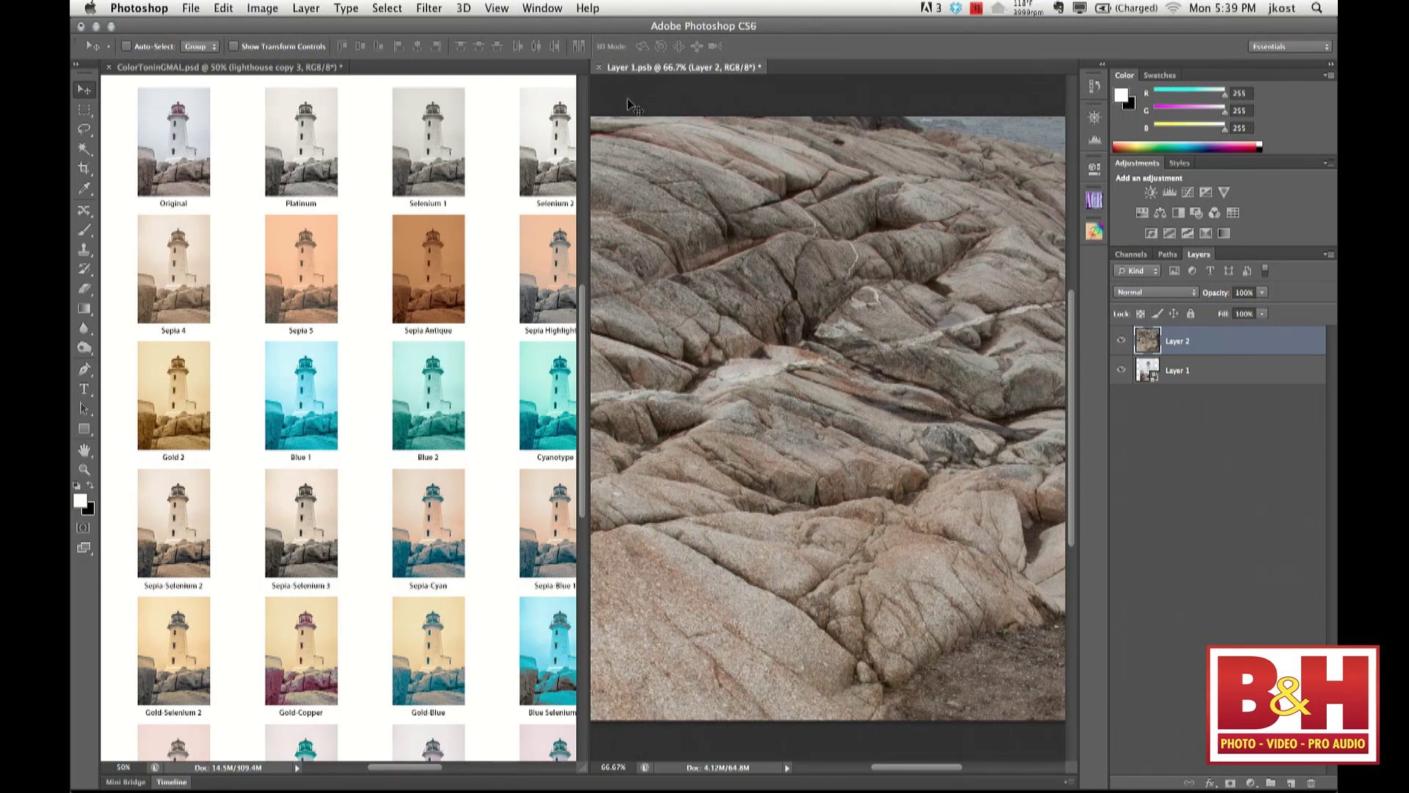
Scale Layer 2 to about 21.5% so the whole photo fits the canvas width, and centre it vertically
key("super+t")
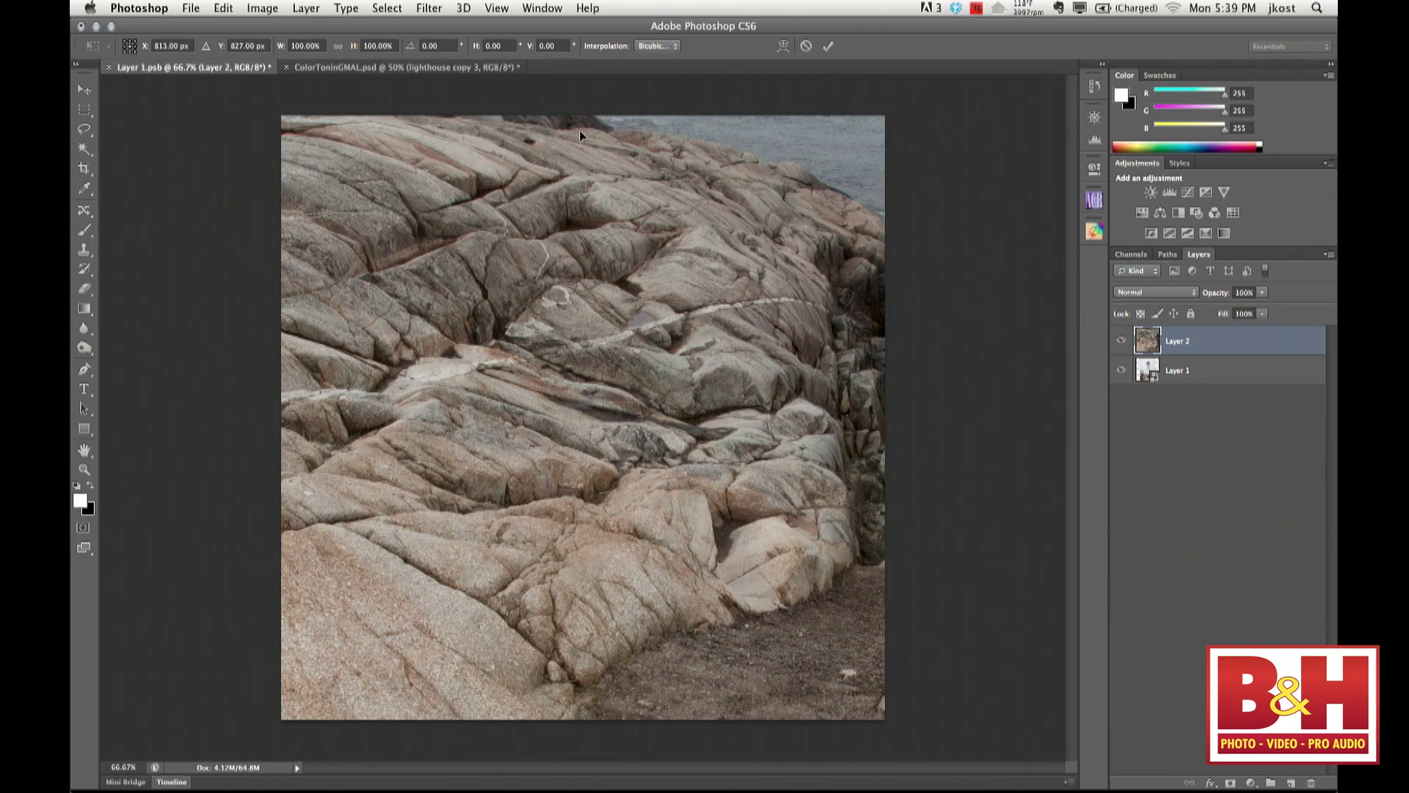
left_click(497, 8)
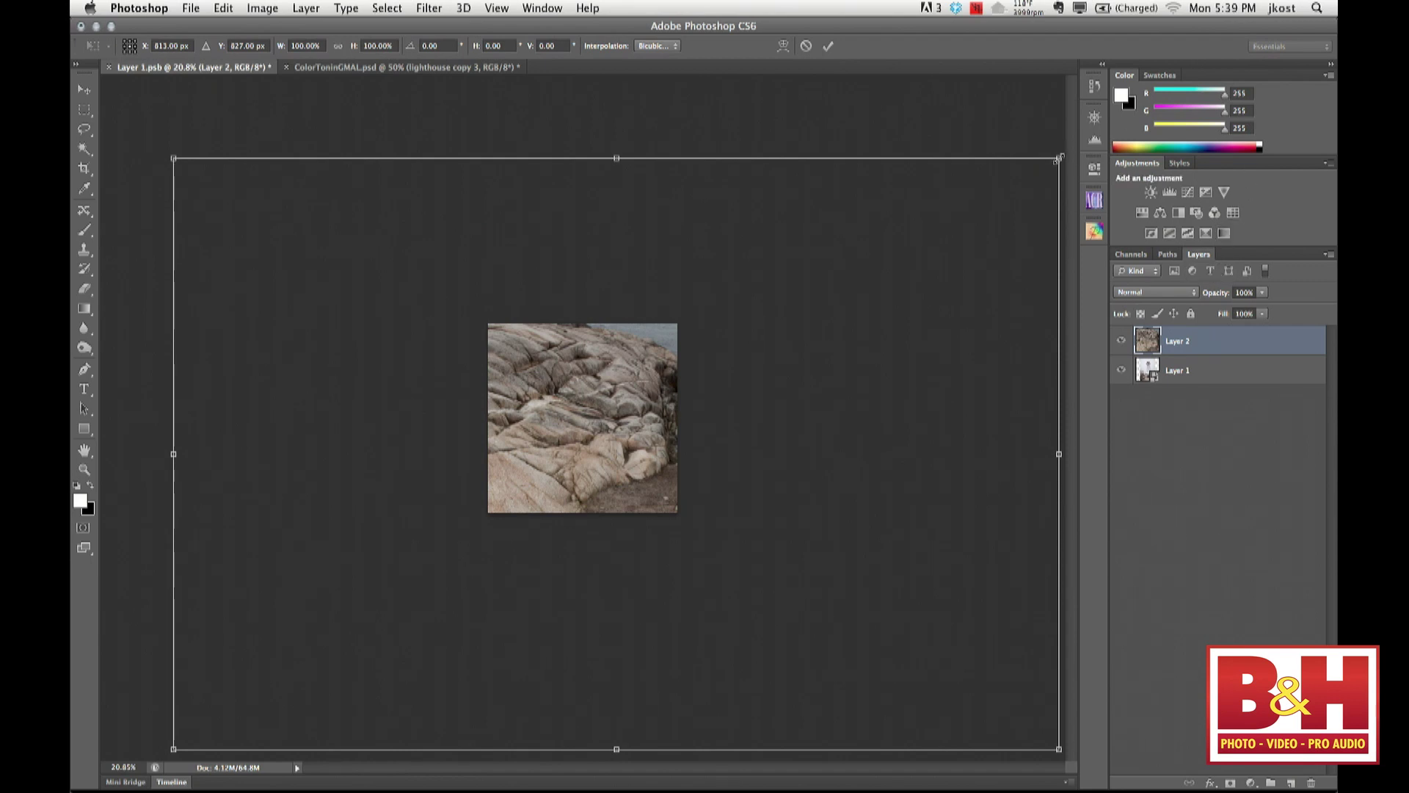
left_click_drag(1059, 157, 697, 349)
left_click_drag(641, 447, 616, 420)
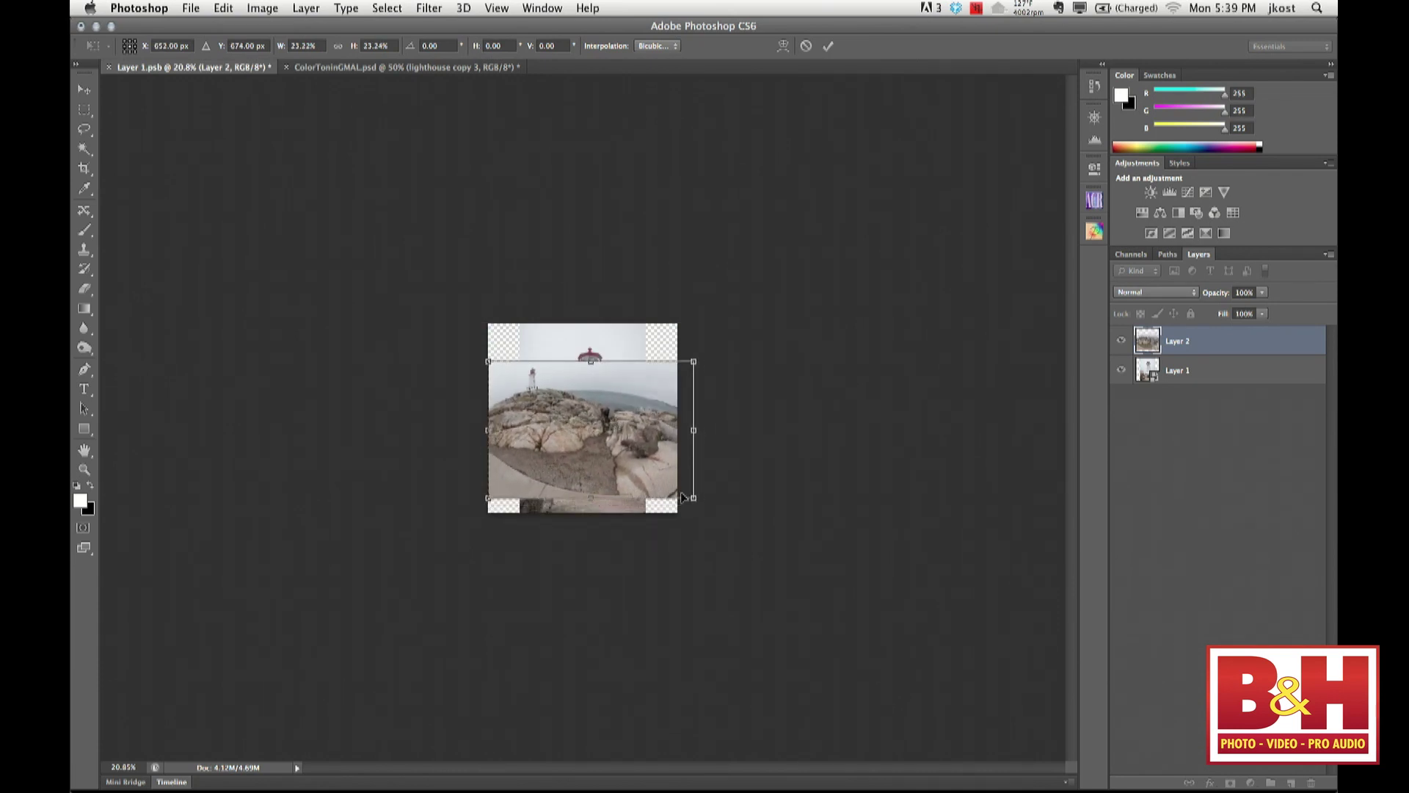
left_click_drag(697, 500, 855, 604)
left_click_drag(581, 474, 582, 436)
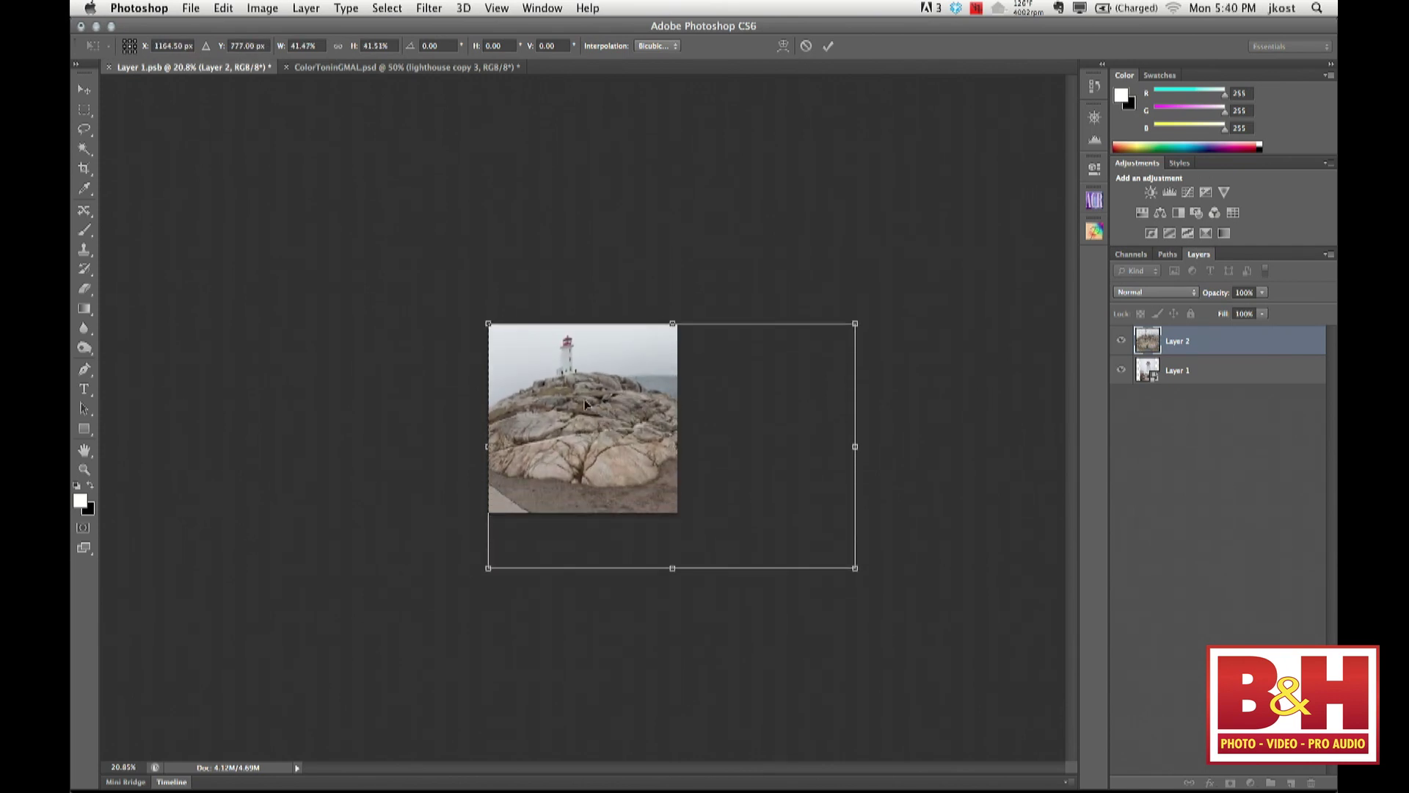
left_click_drag(855, 562, 669, 460)
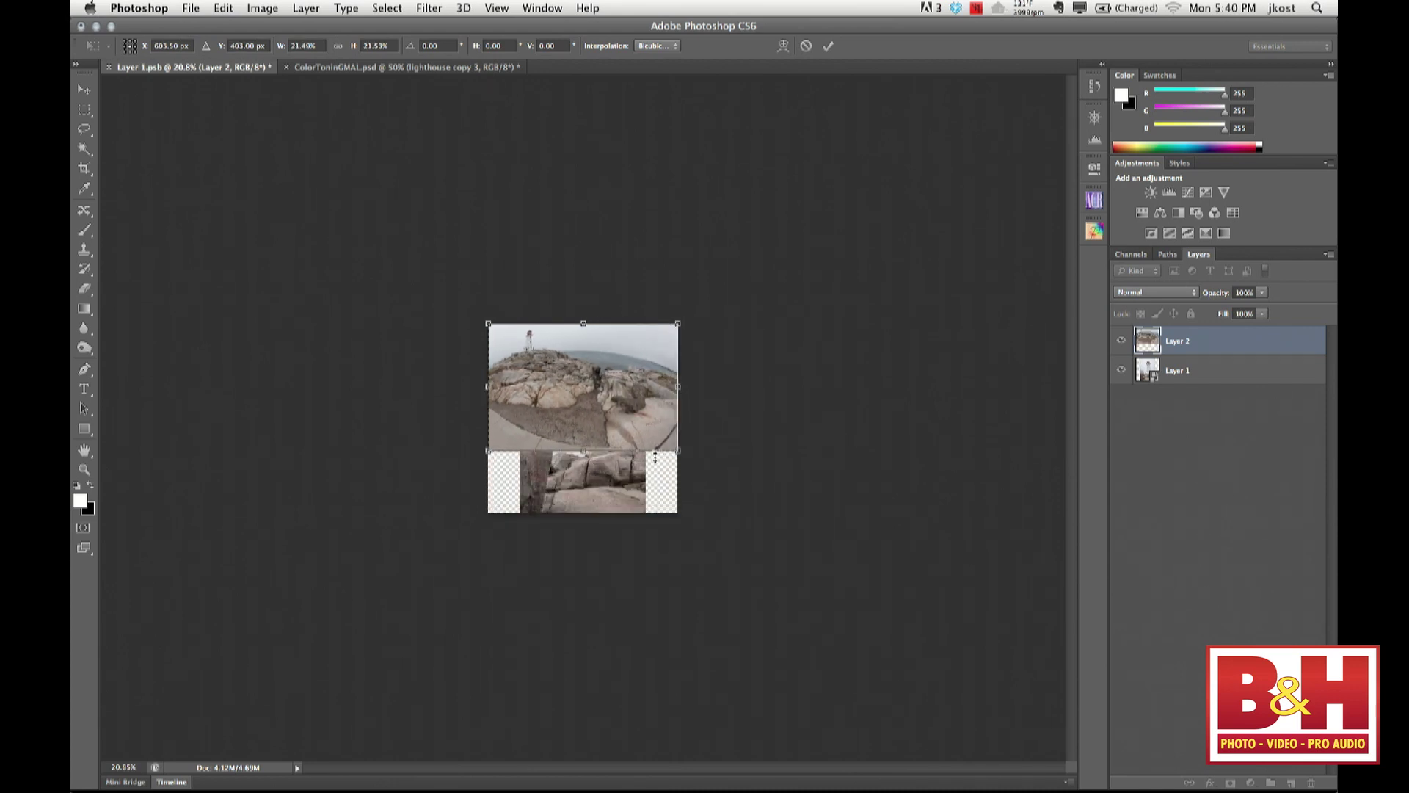
left_click_drag(602, 414, 602, 446)
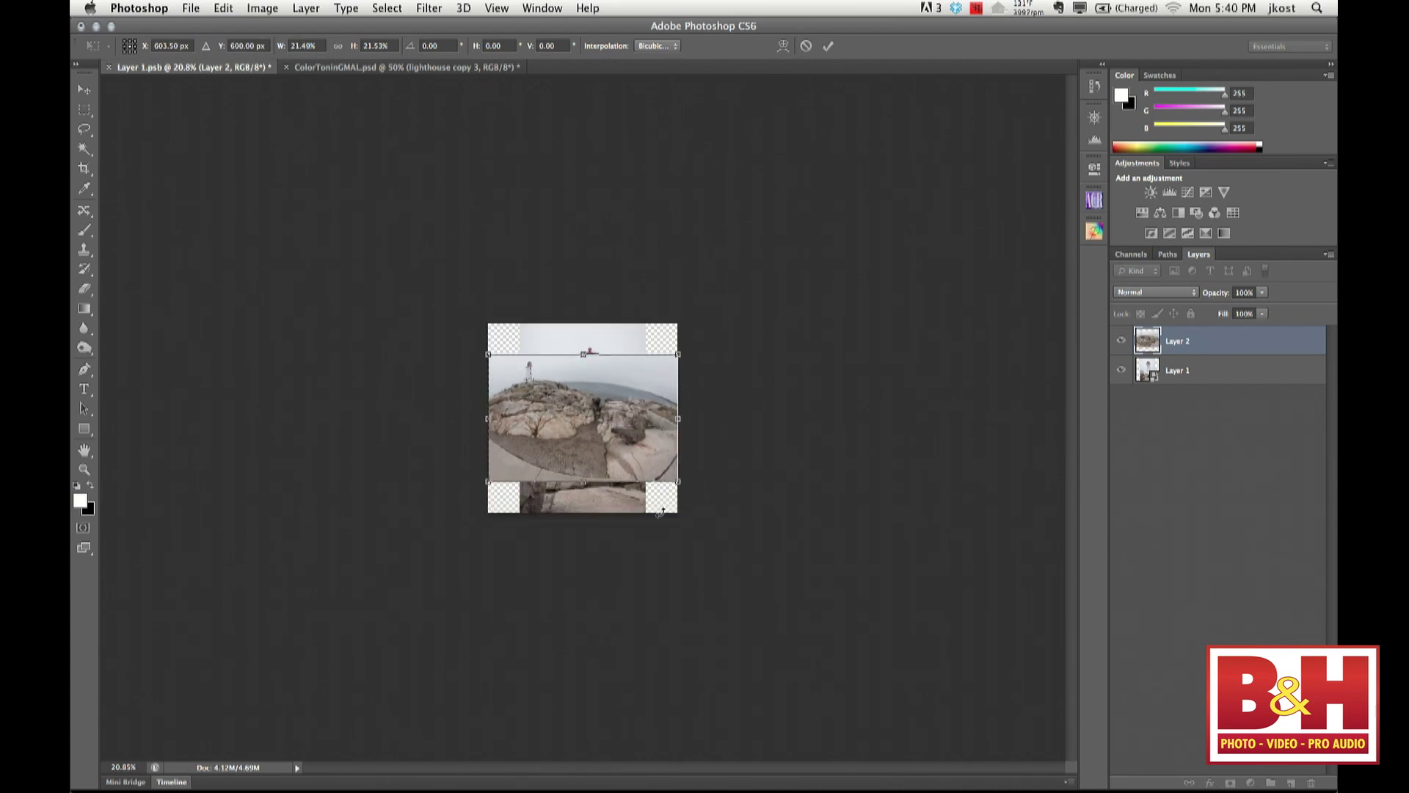
key("Return")
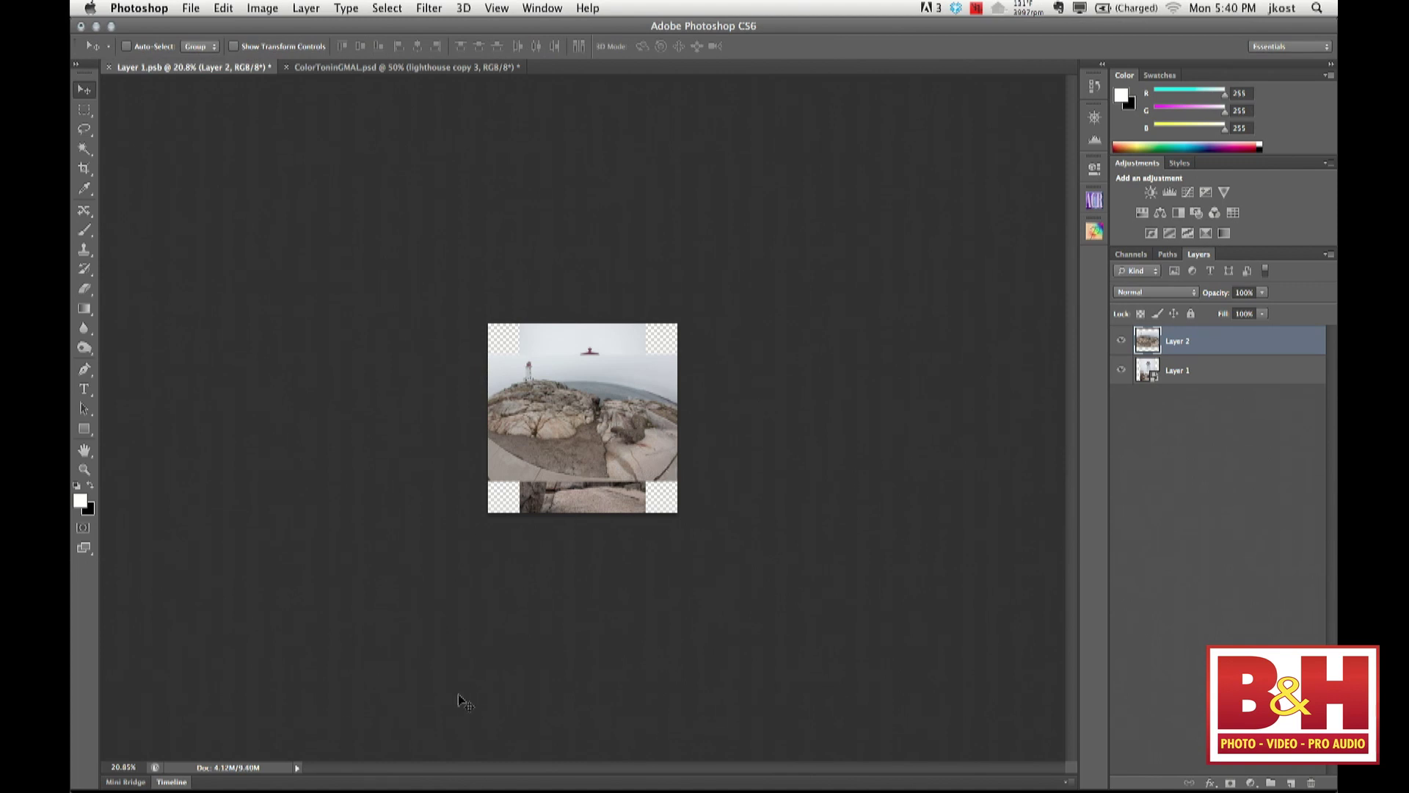
Hide Layer 1, then save and close Layer 1.psb to update the toned samples
left_click(1120, 372)
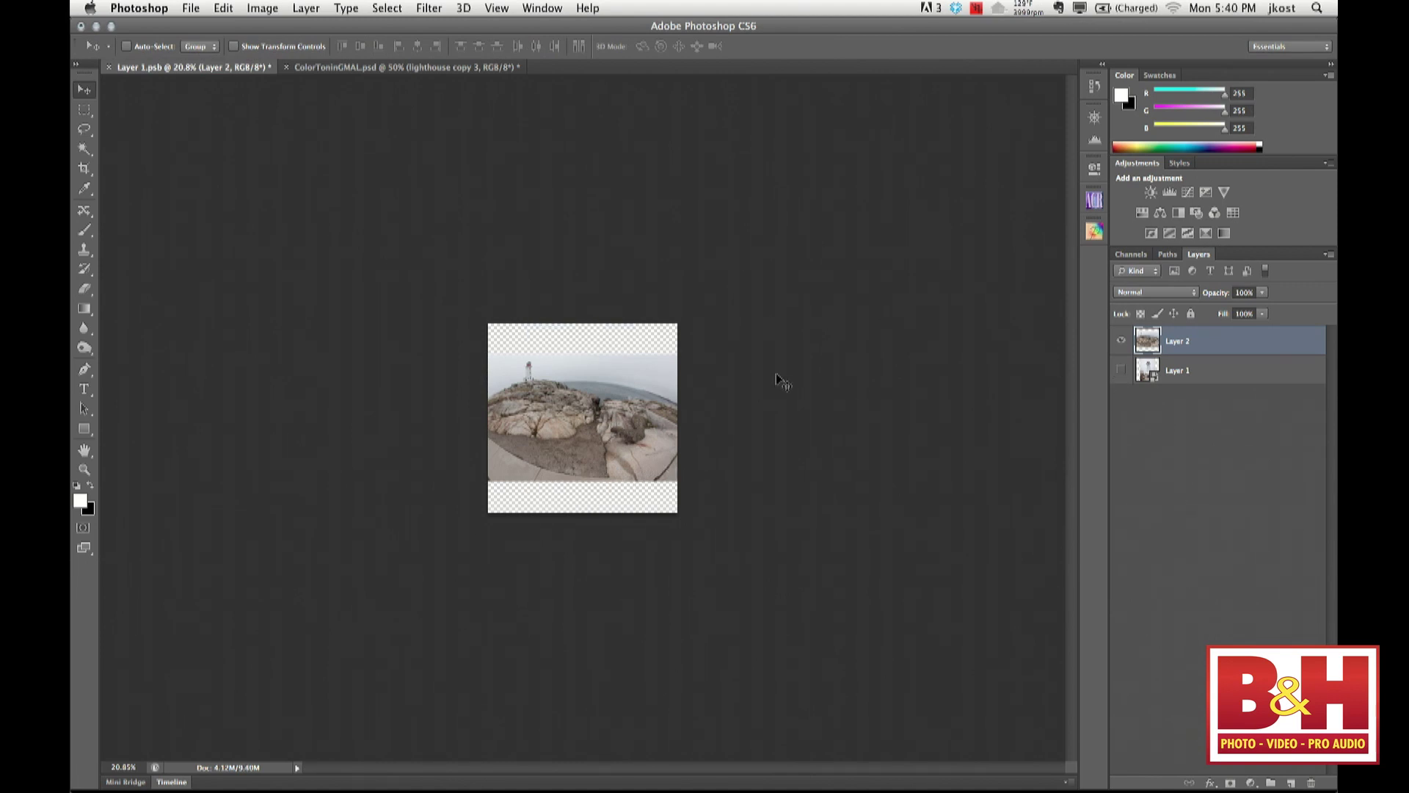
left_click(195, 7)
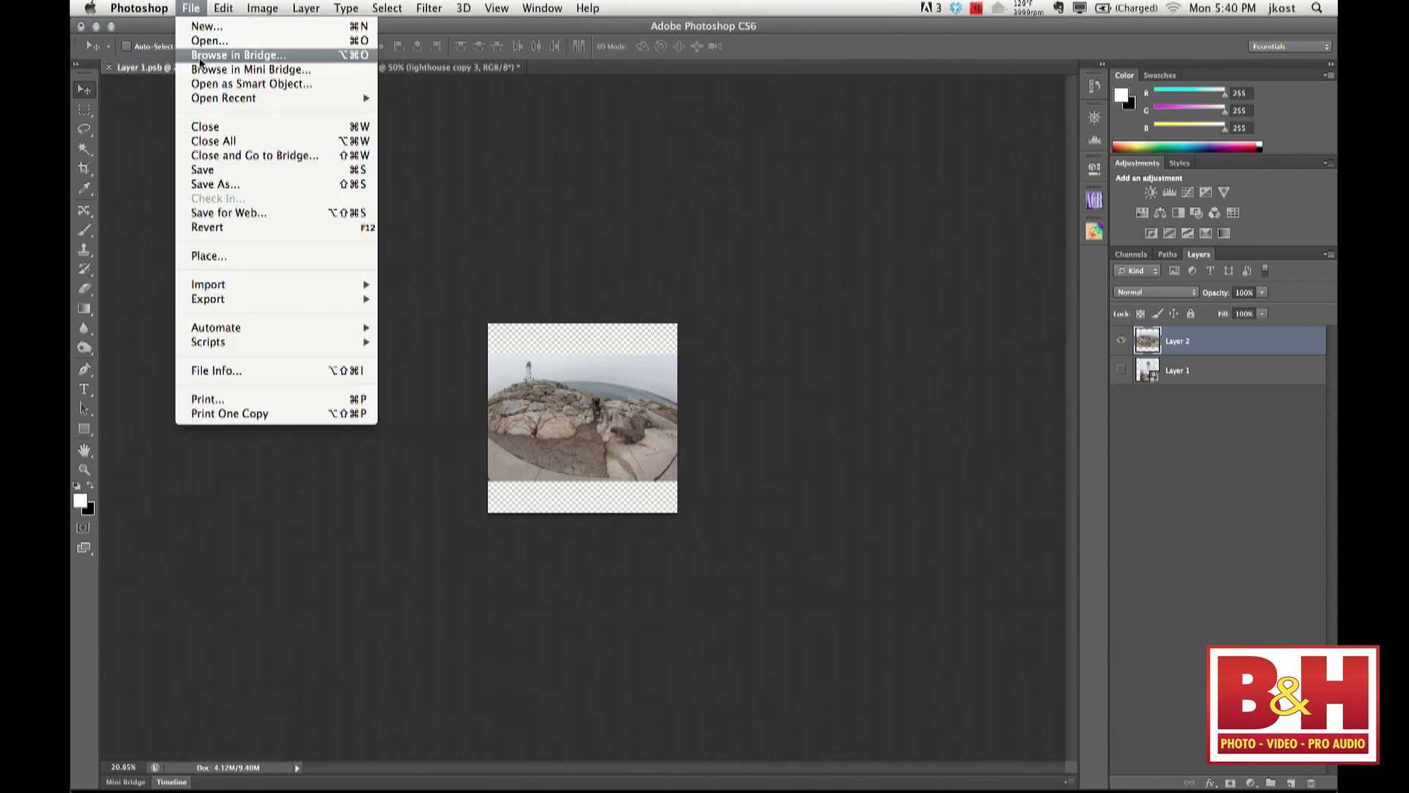
left_click(210, 176)
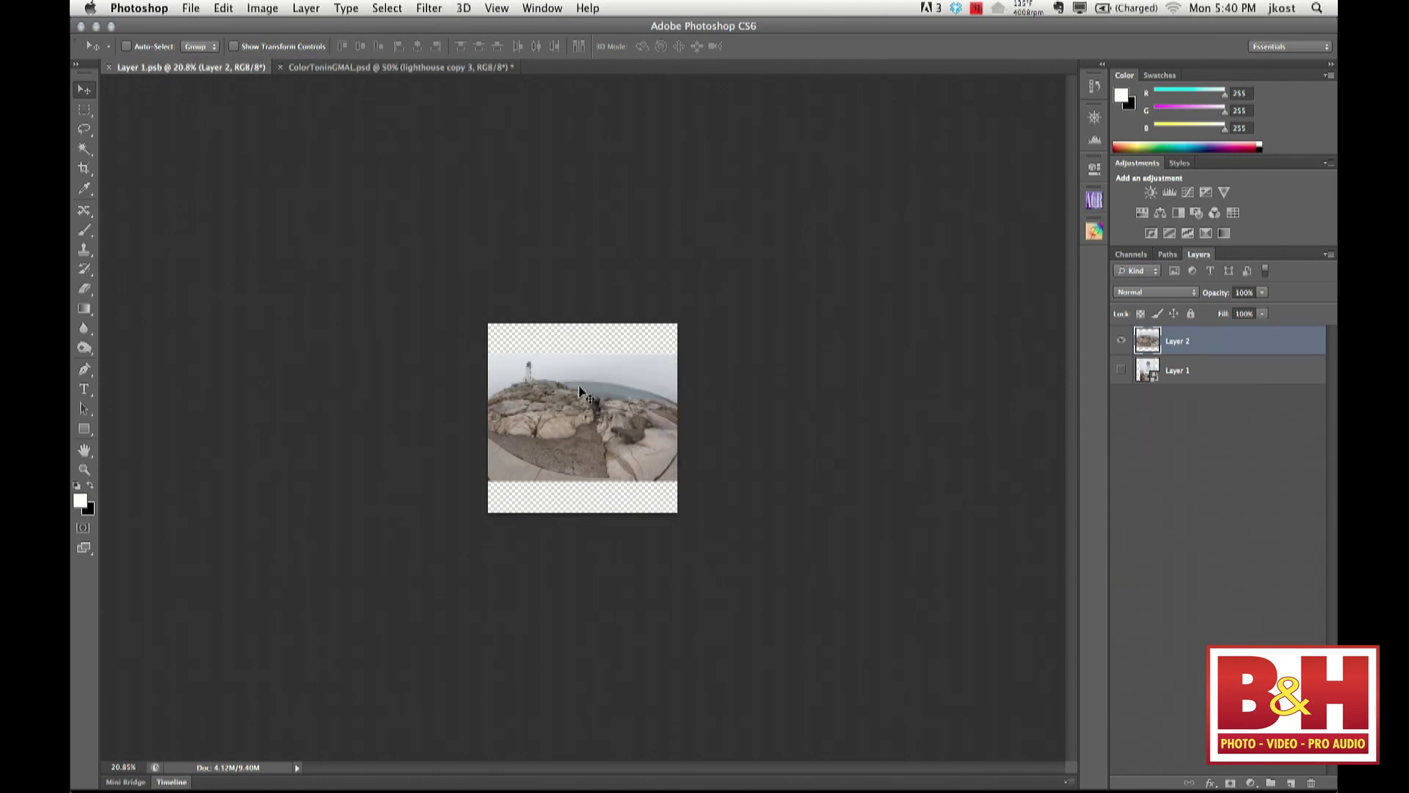
key("super+w")
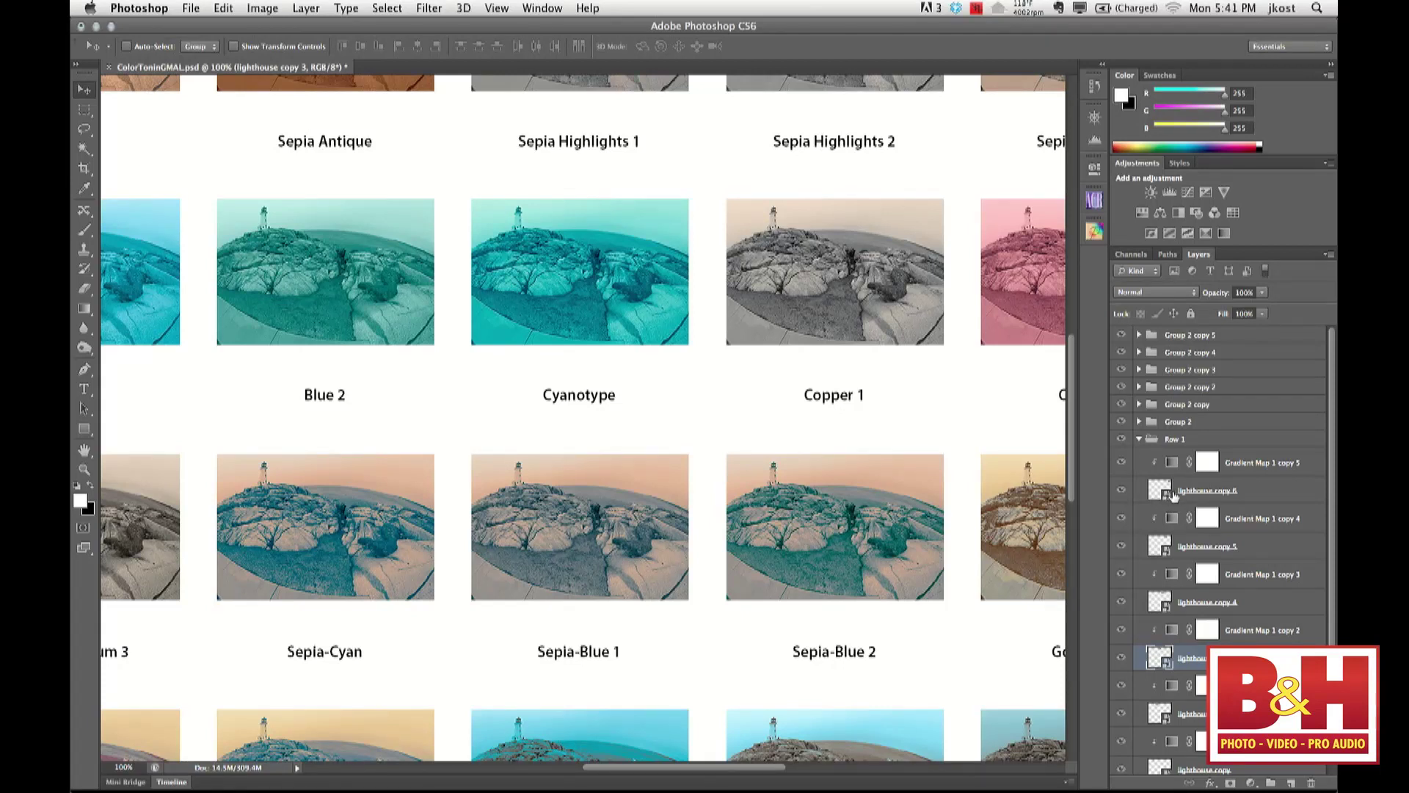
Open the contents of the lighthouse copy 3 smart object for editing and stop the save notice from showing again
left_click(318, 9)
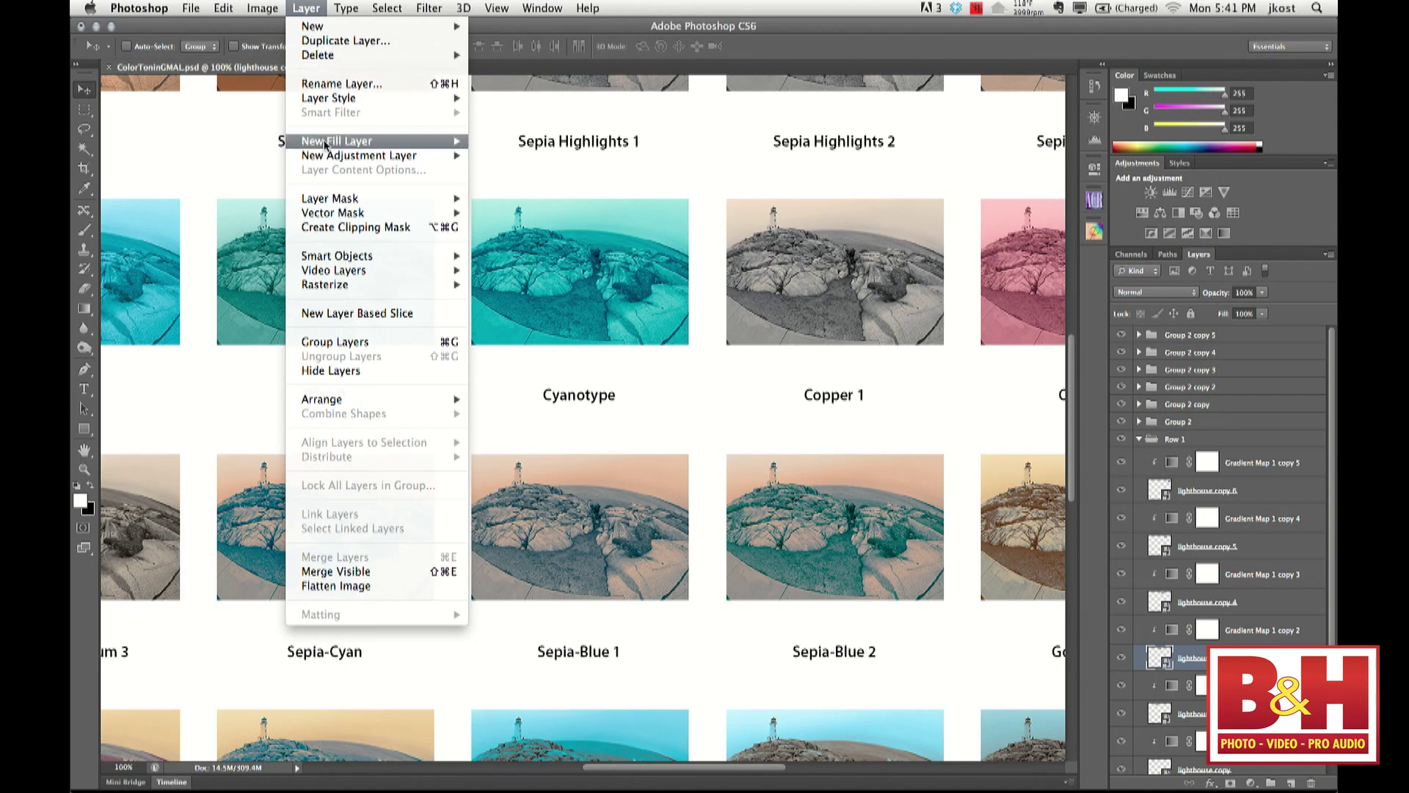
mouse_move(367, 256)
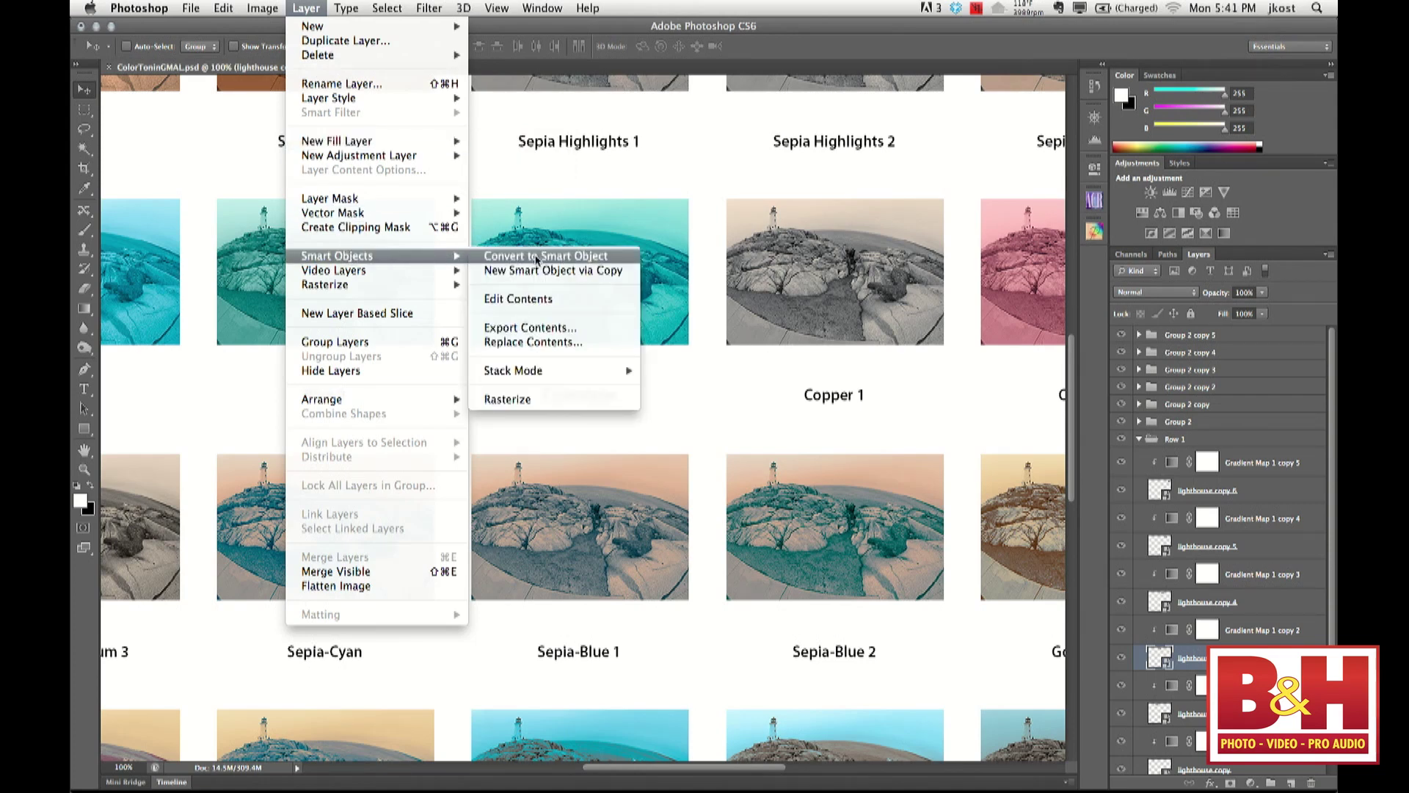
left_click(559, 305)
left_click(631, 330)
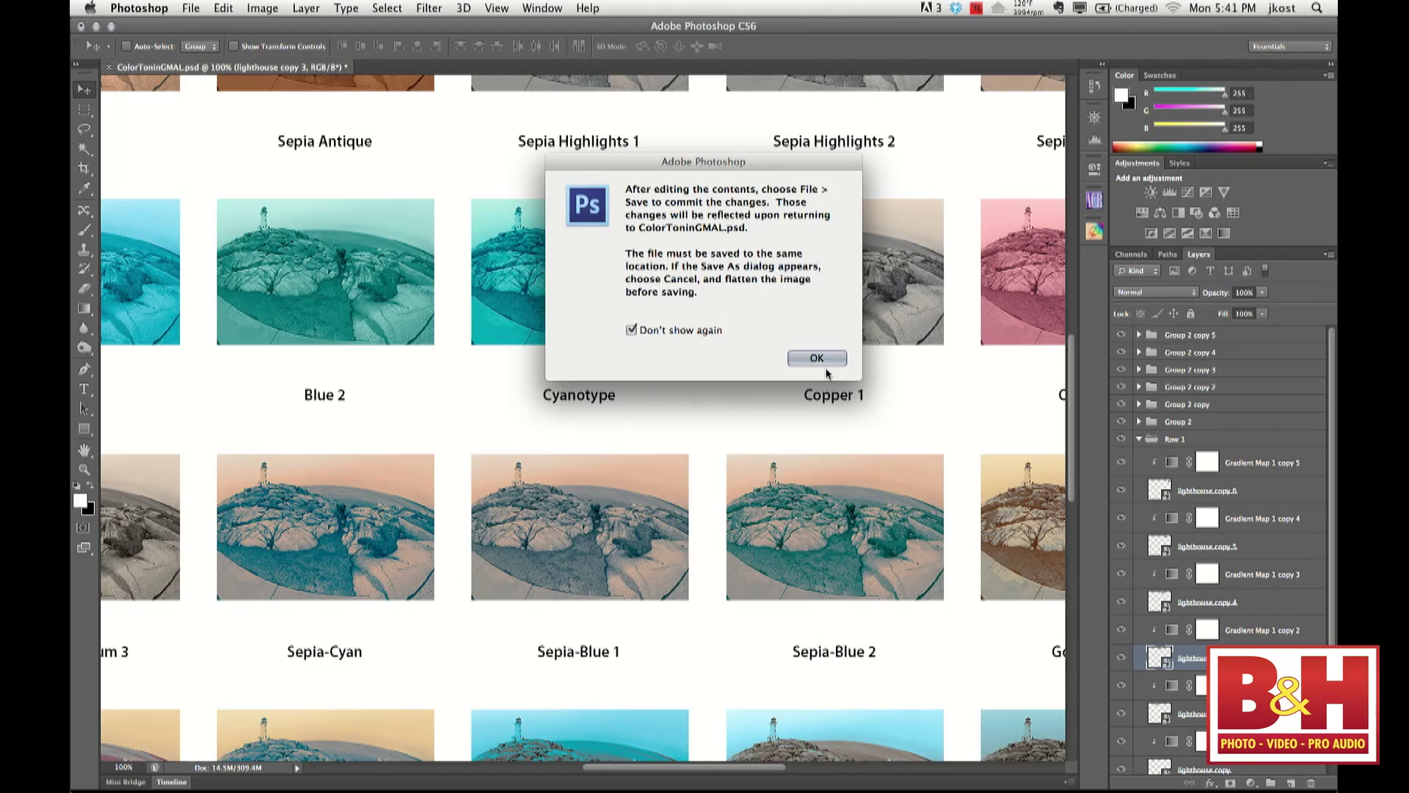
left_click(817, 358)
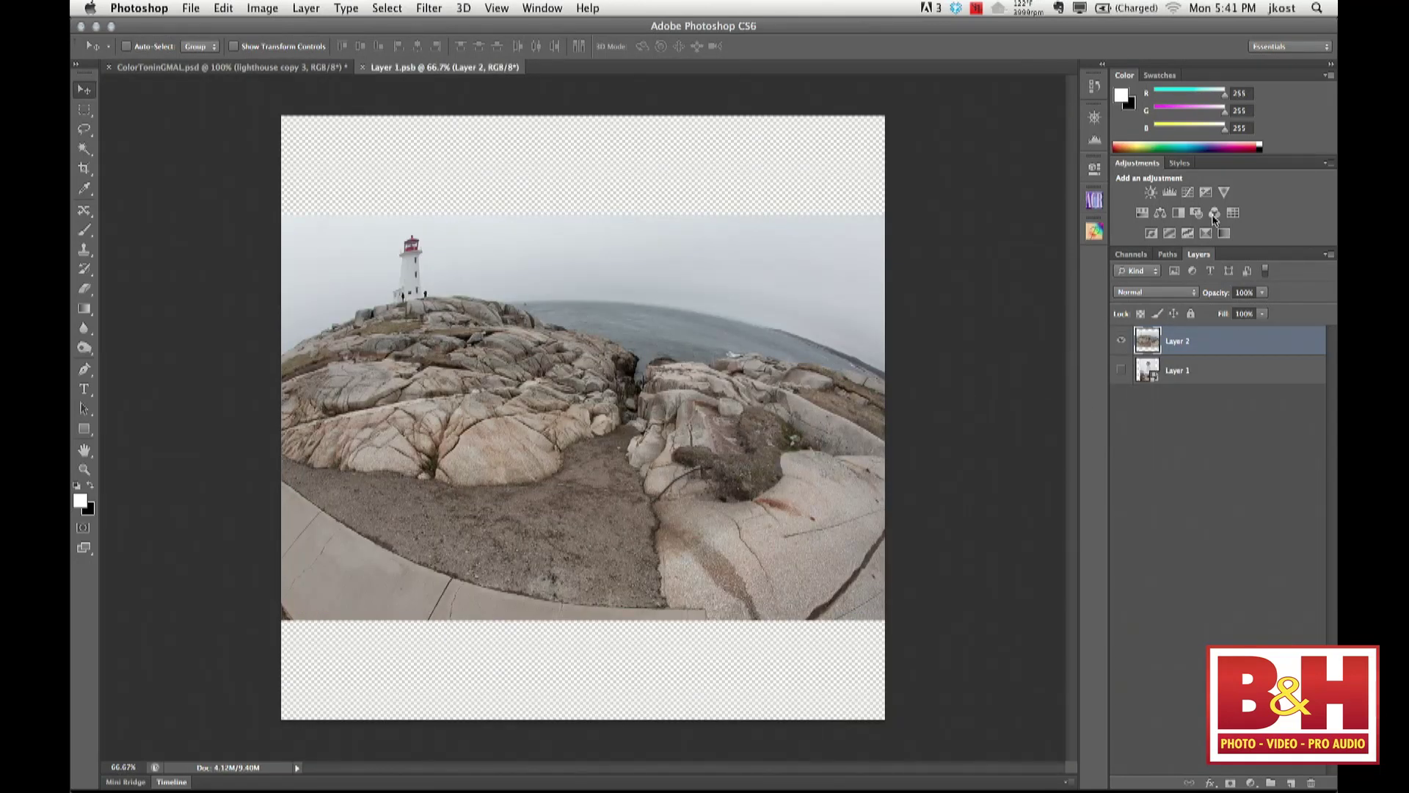
Add a Black & White adjustment layer with the Default preset above Layer 2, then save and close Layer 1.psb
left_click(1178, 213)
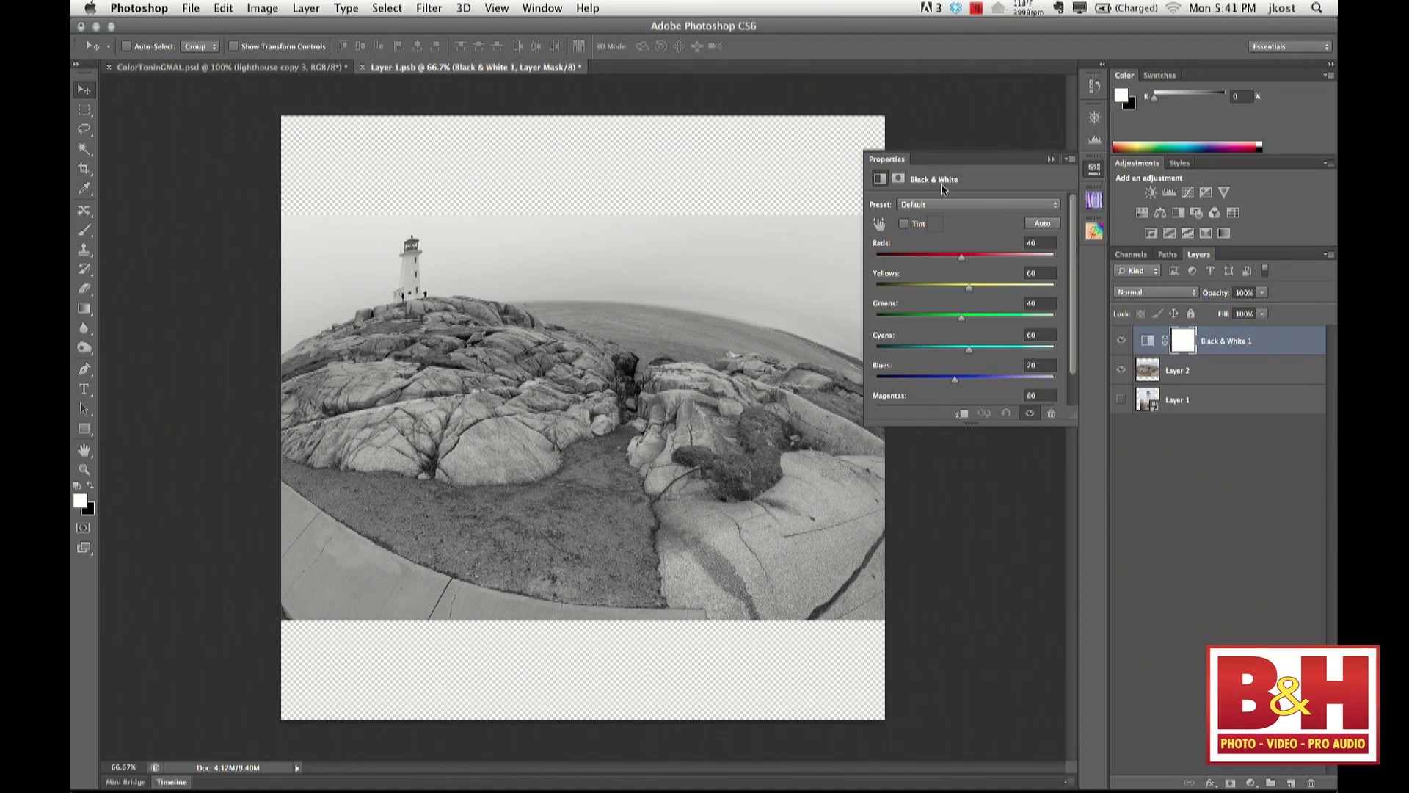
left_click(1051, 160)
key("super+s")
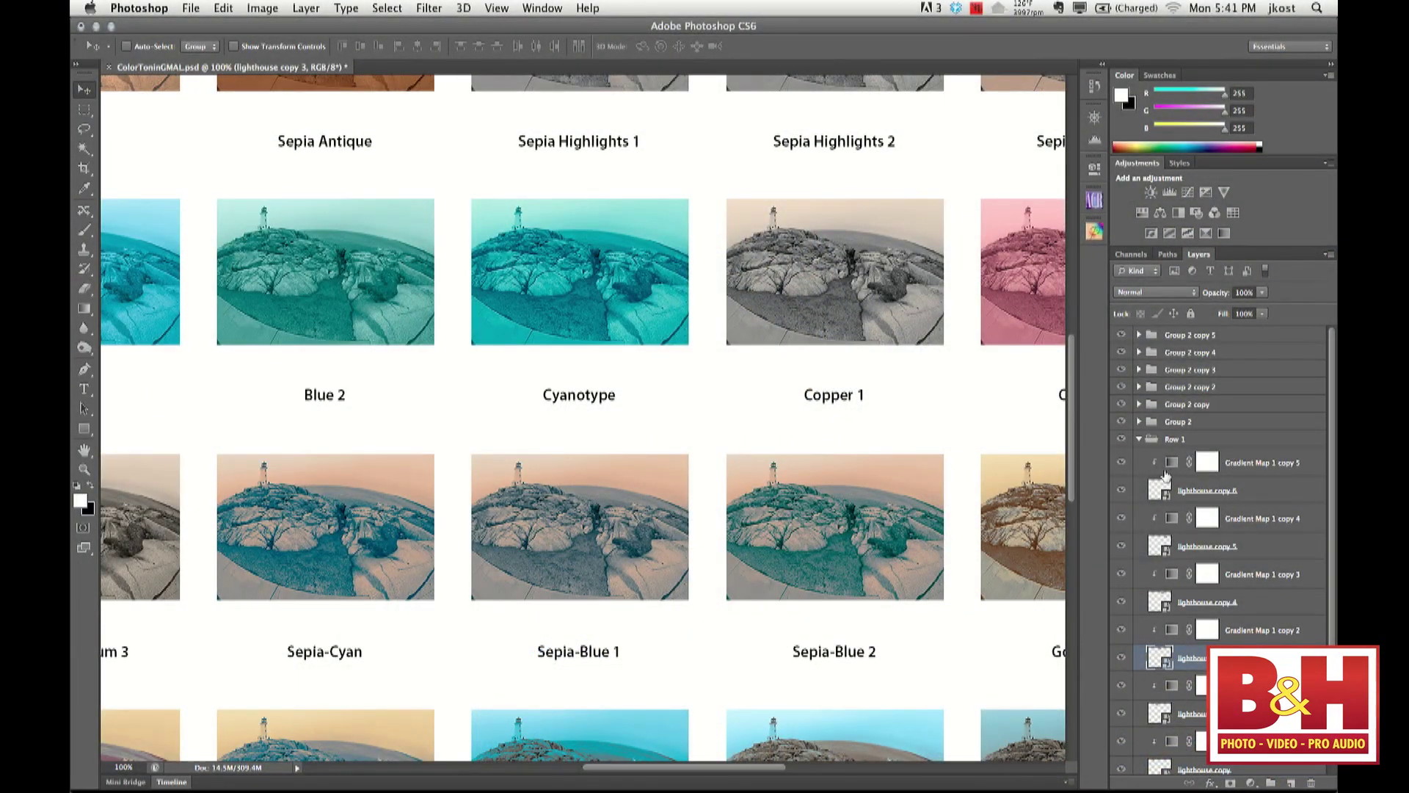
Filter the layer list by pixel, adjustment, type and shape layers one after another, clearing each filter
key("super+minus")
key("super+minus")
key("super+minus")
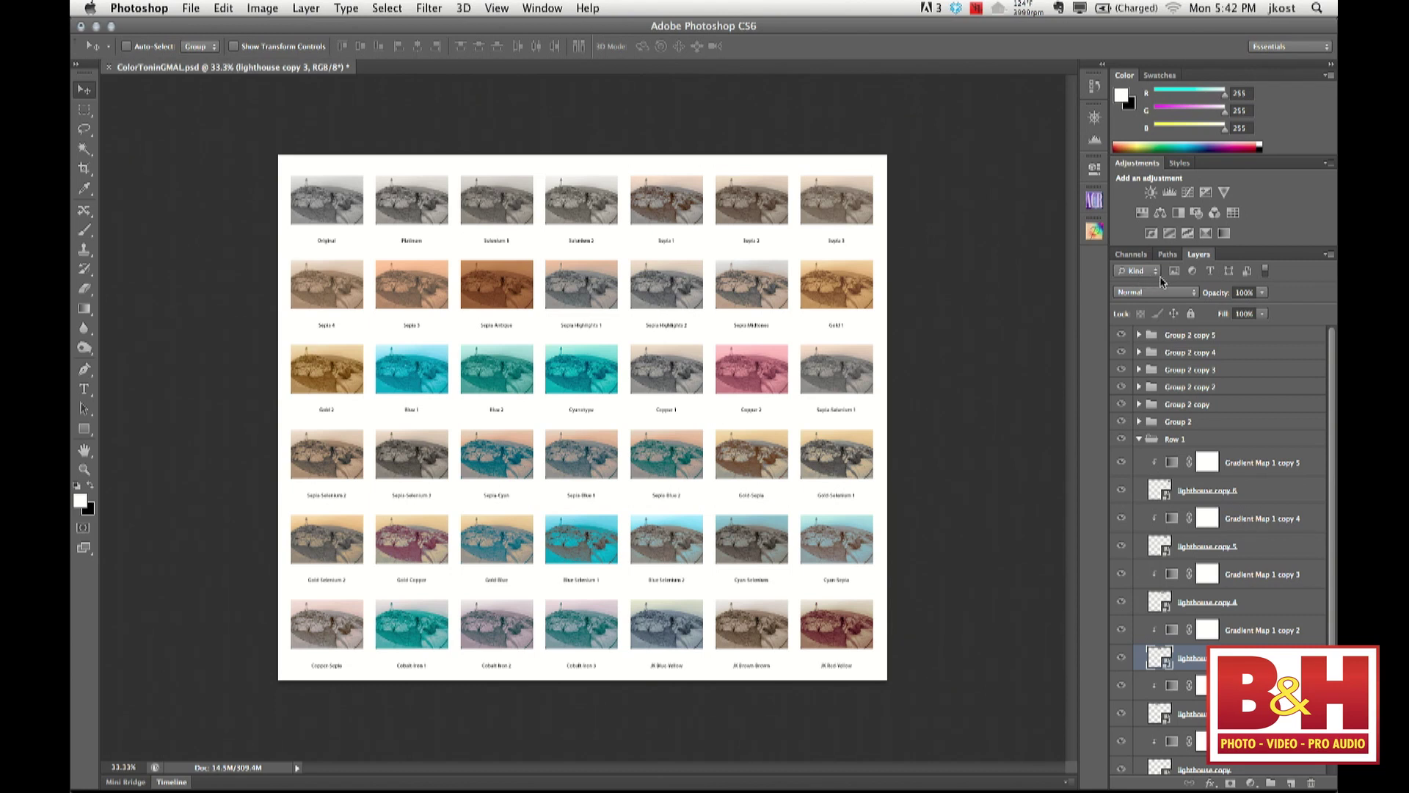
left_click(1173, 272)
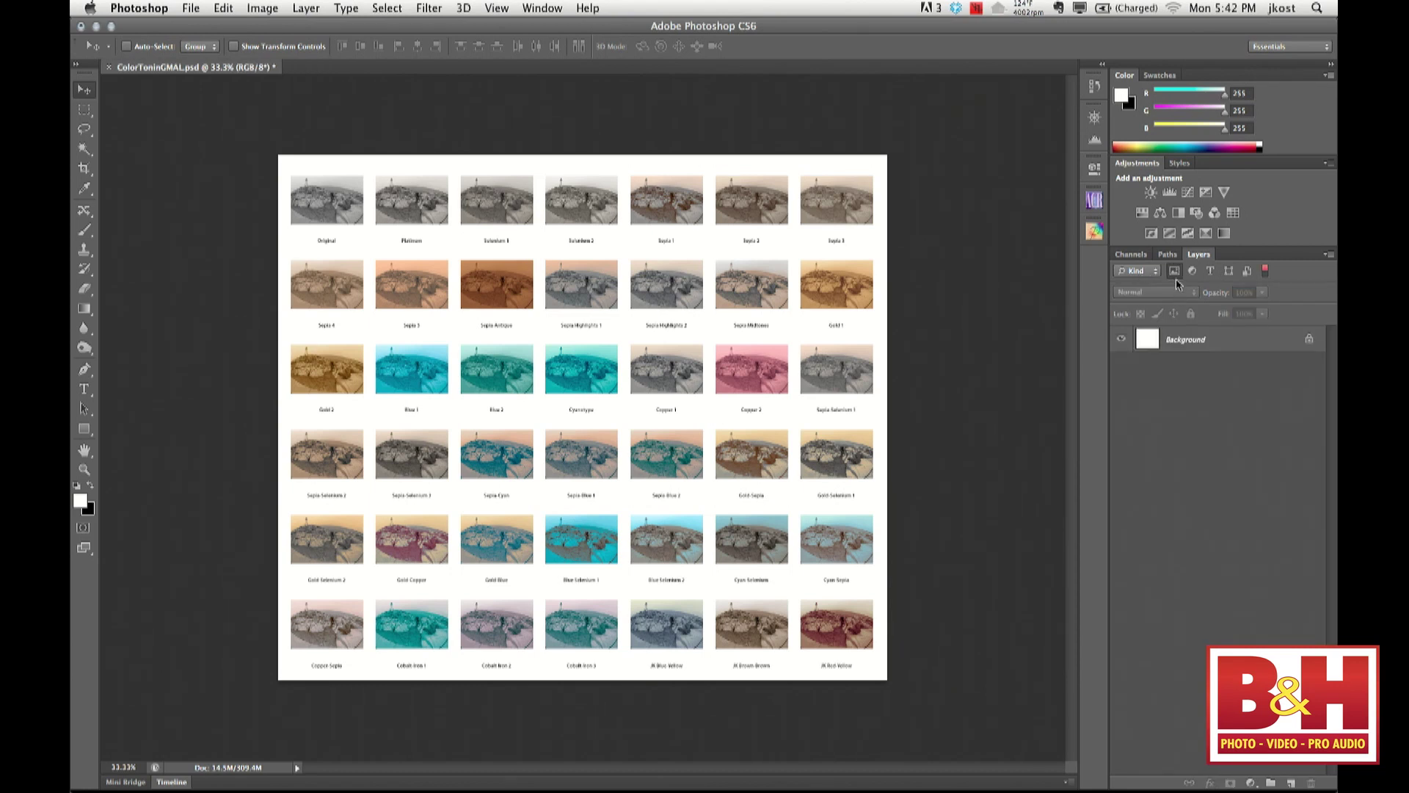
left_click(1174, 272)
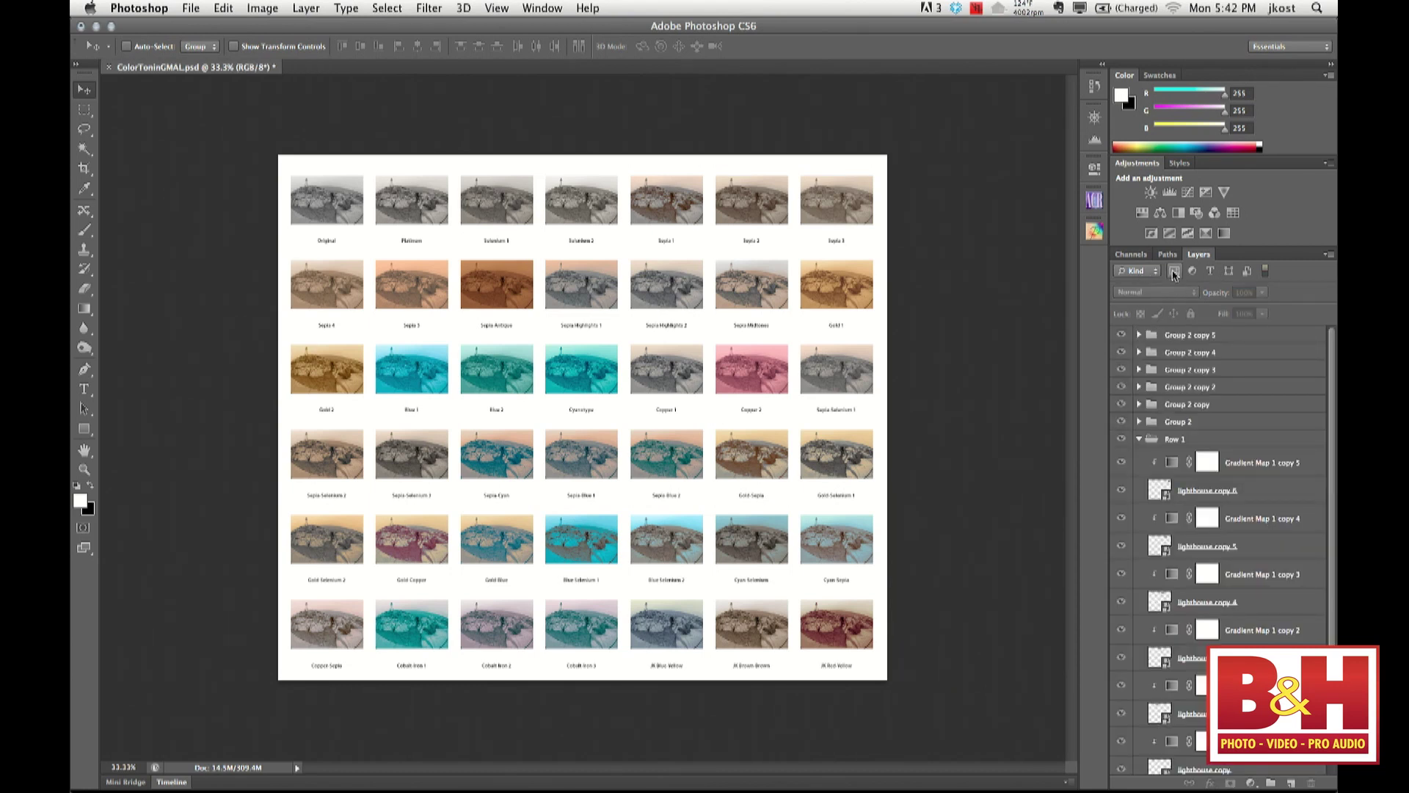
left_click(1192, 271)
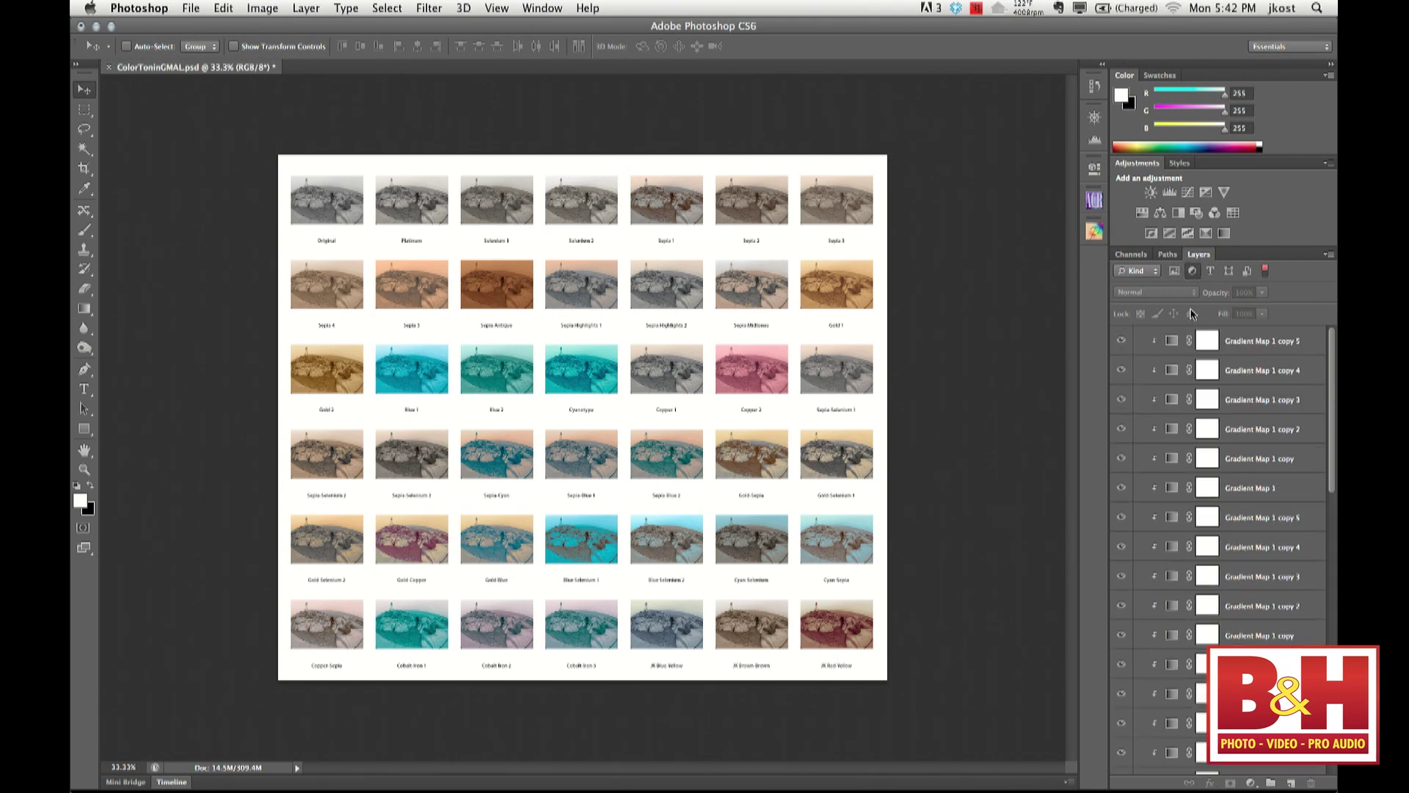
left_click(1192, 271)
left_click(1210, 271)
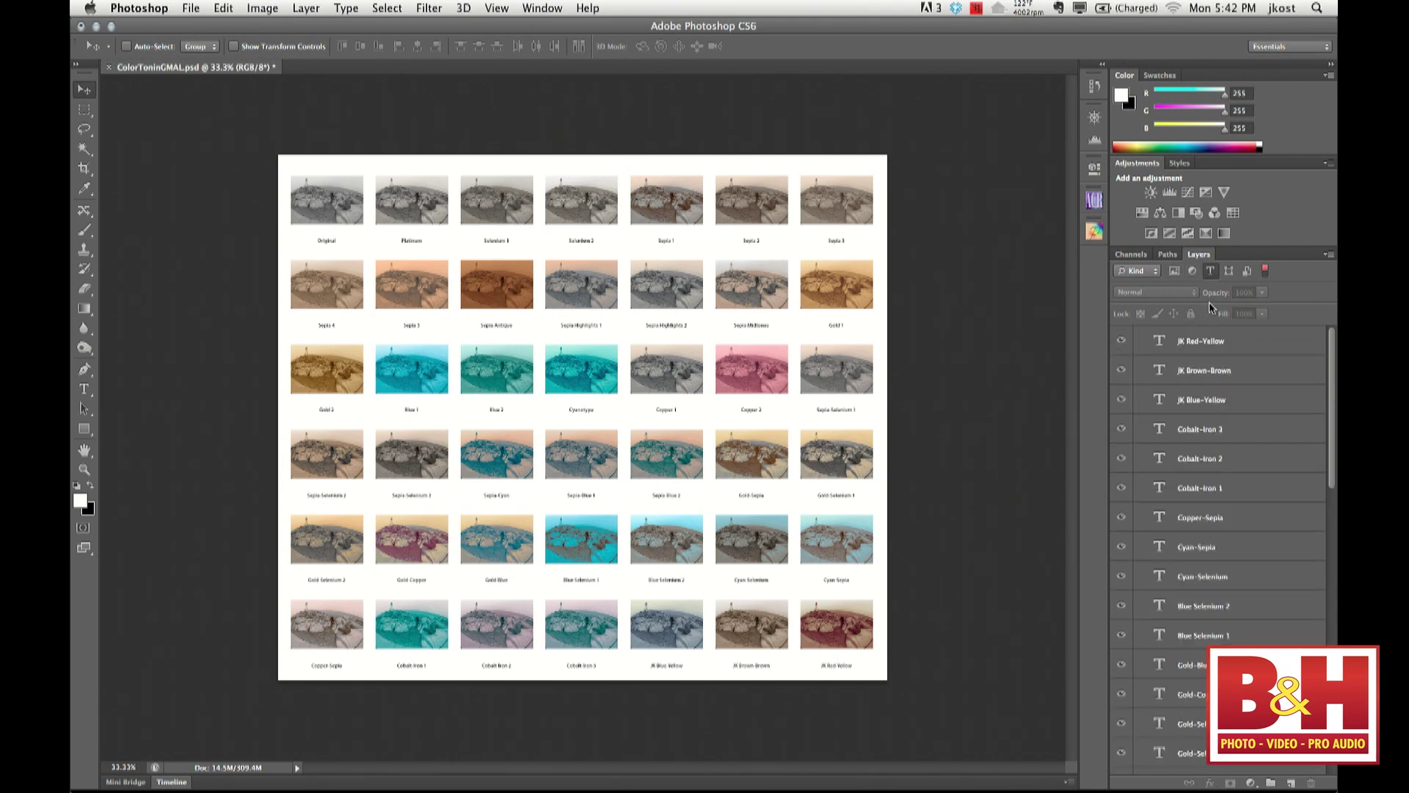
left_click(1210, 272)
left_click(1229, 271)
left_click(1229, 272)
Filter the list for adjustment layers, select all the Gradient Map layers and lower their opacity to 21%
left_click(1193, 271)
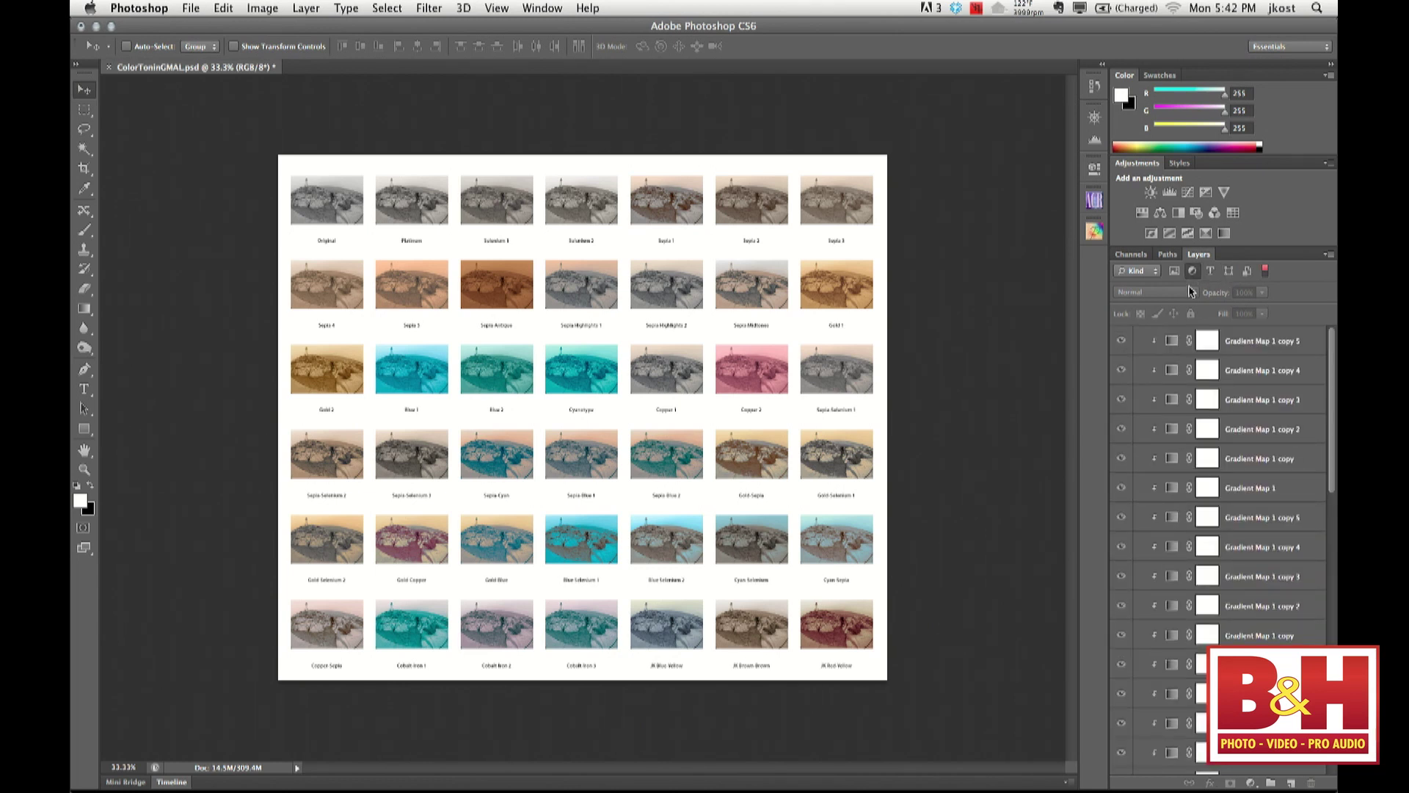
left_click(1249, 343)
left_click_drag(1327, 359, 1328, 631)
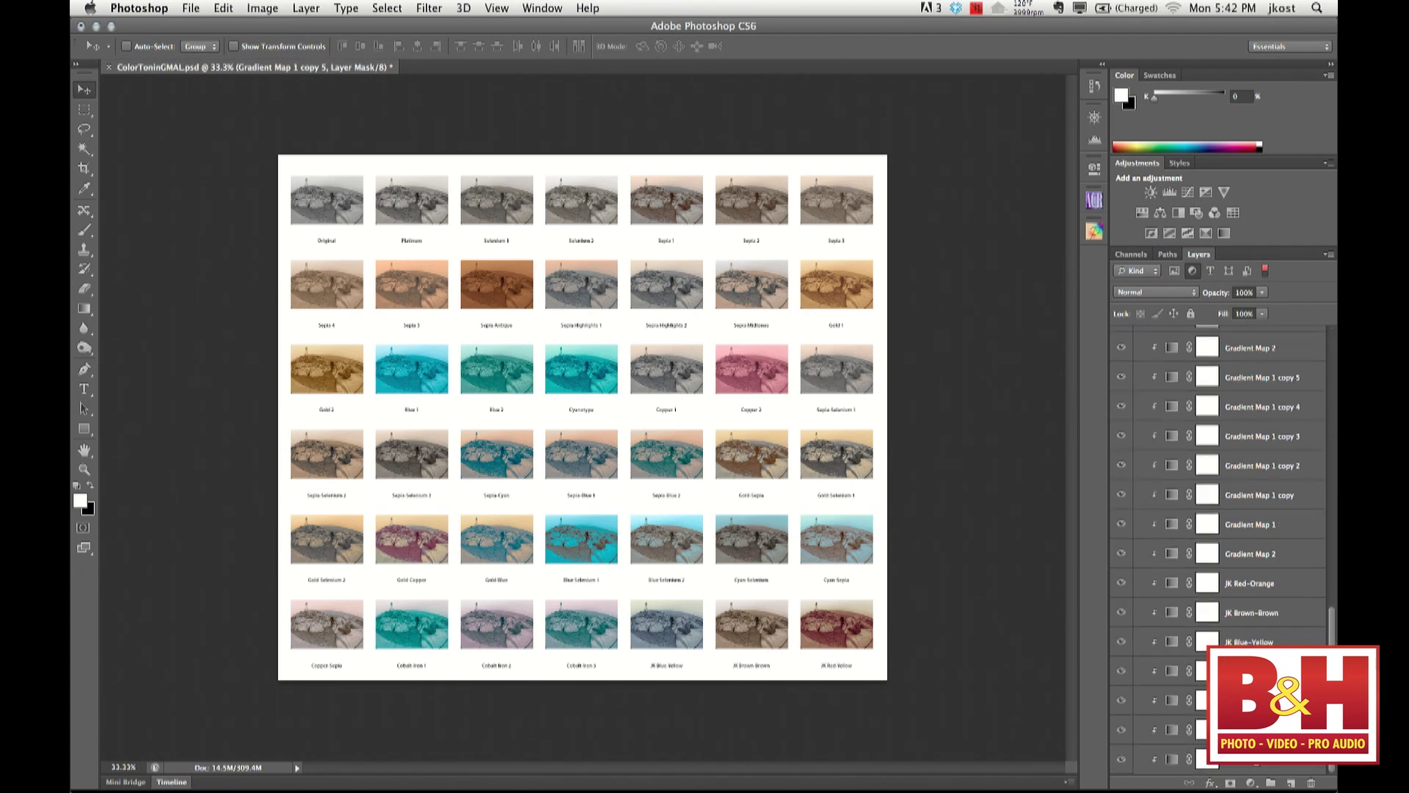
key("super+alt+a")
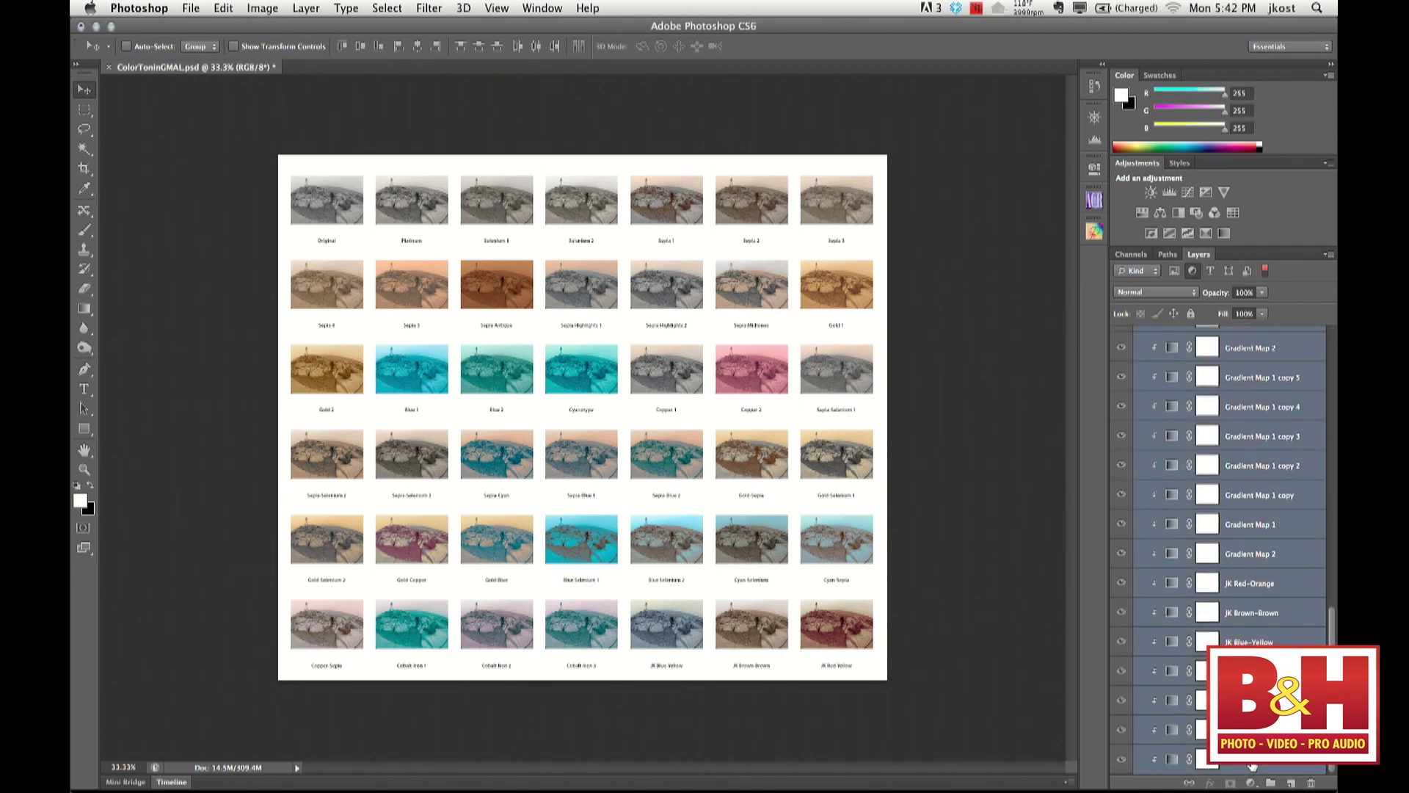
left_click(1261, 292)
left_click_drag(1263, 308, 1229, 317)
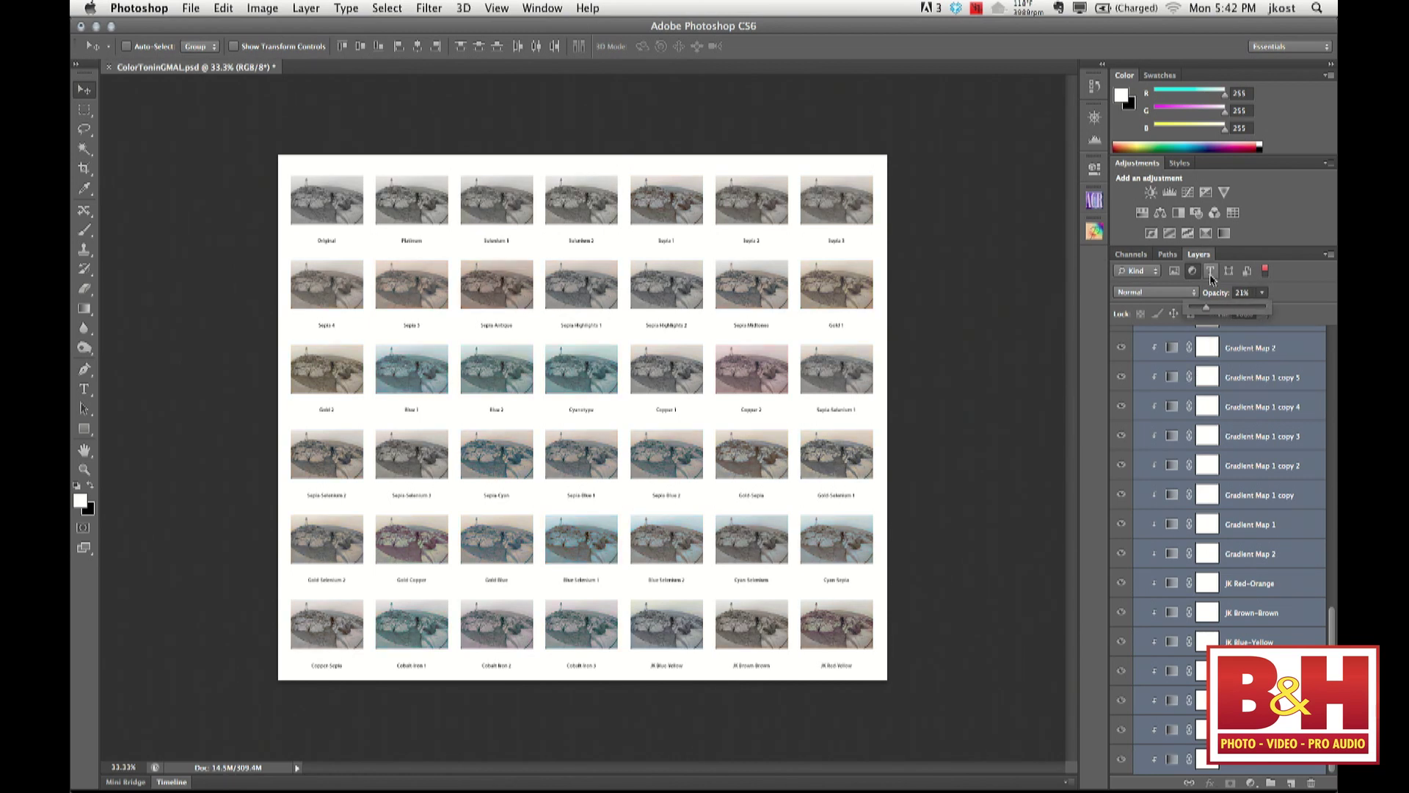
Examine the toned samples at 100% and the criteria available for filtering layers, keeping the Kind filter
key("super+1")
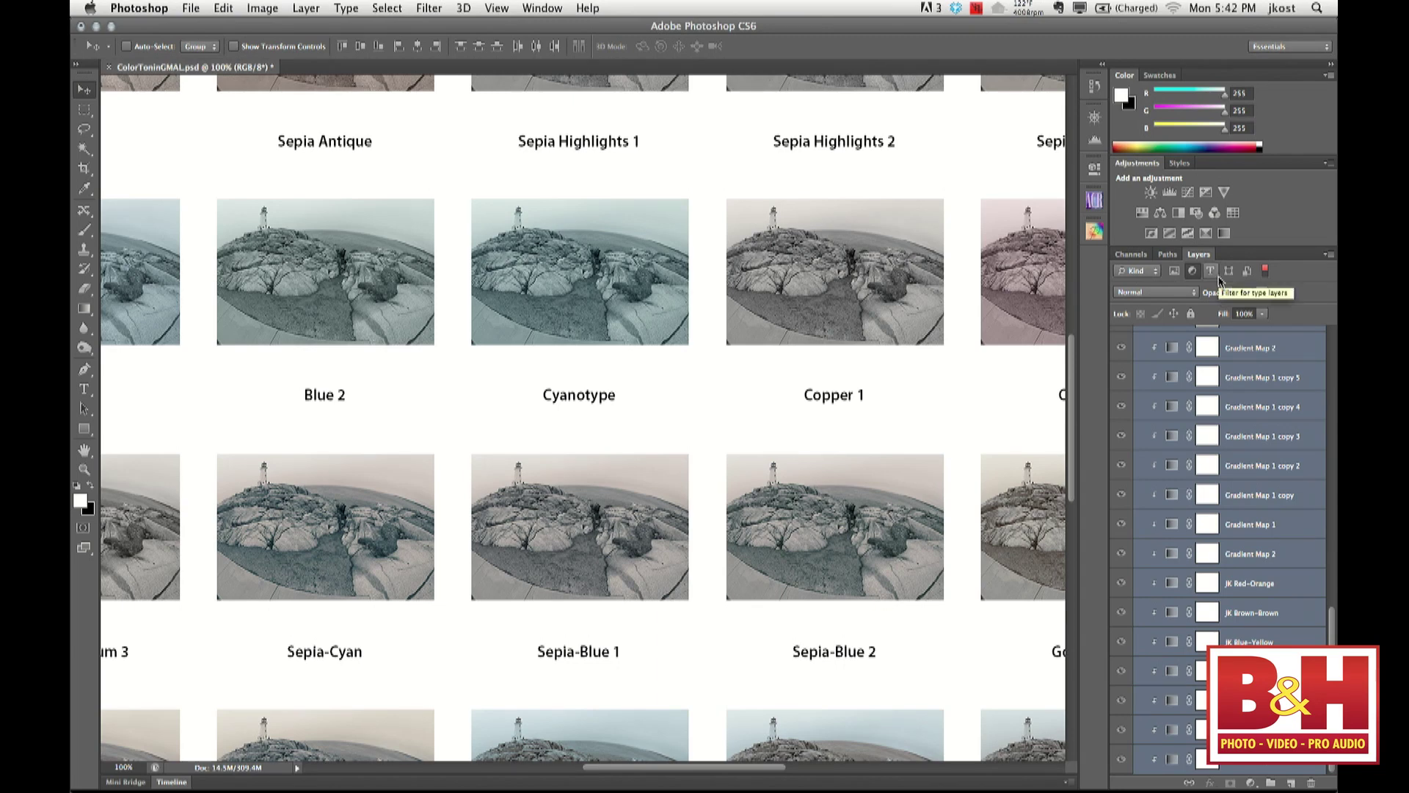
left_click(1141, 273)
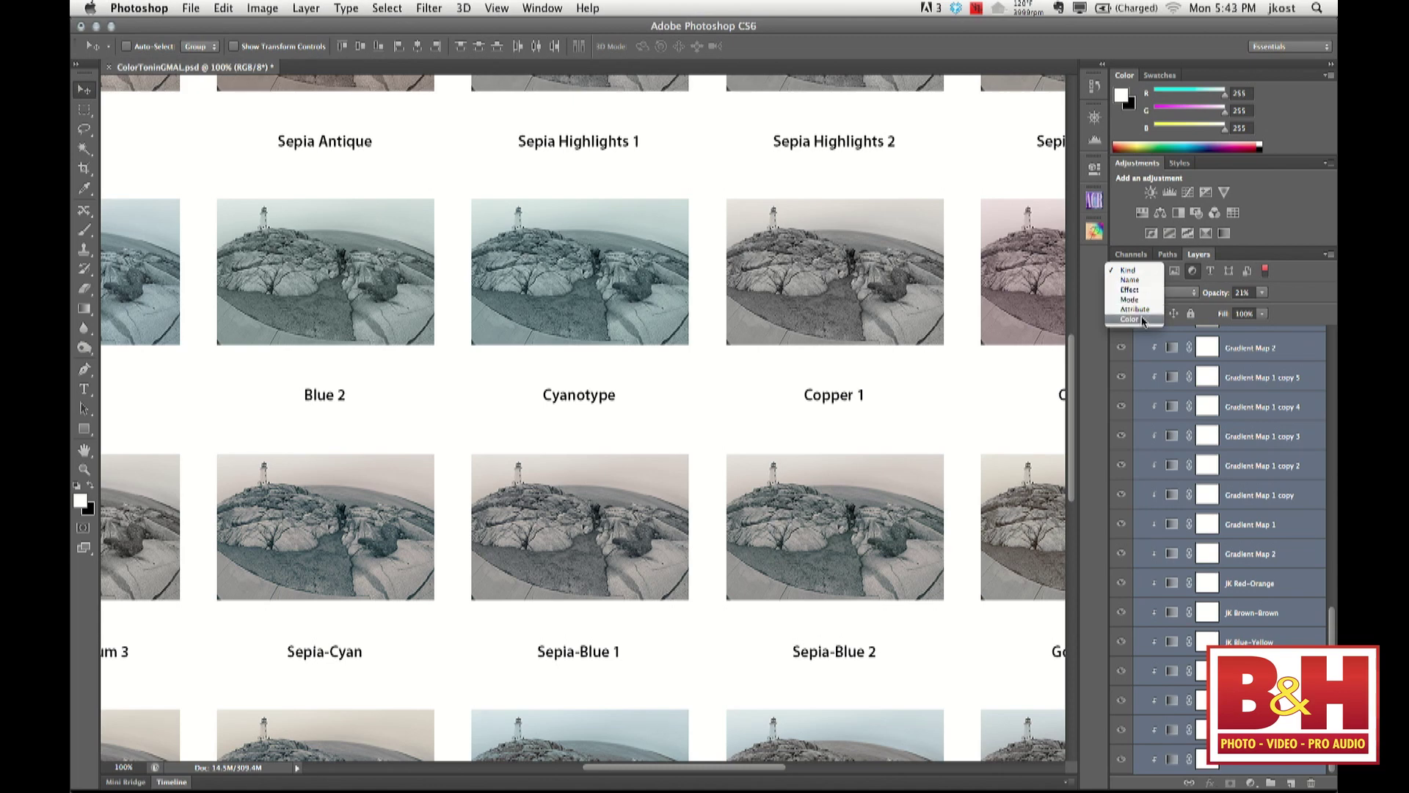
left_click(1299, 281)
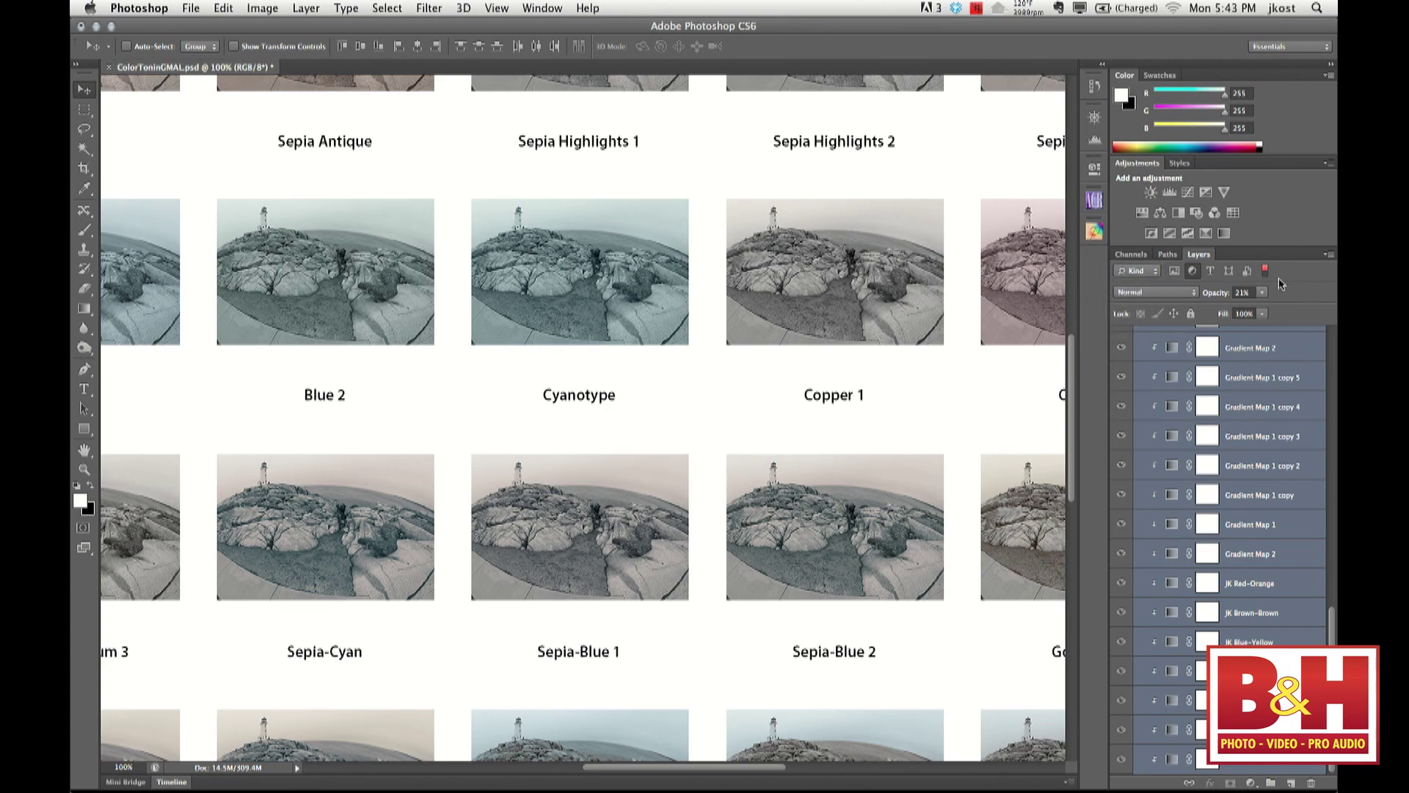